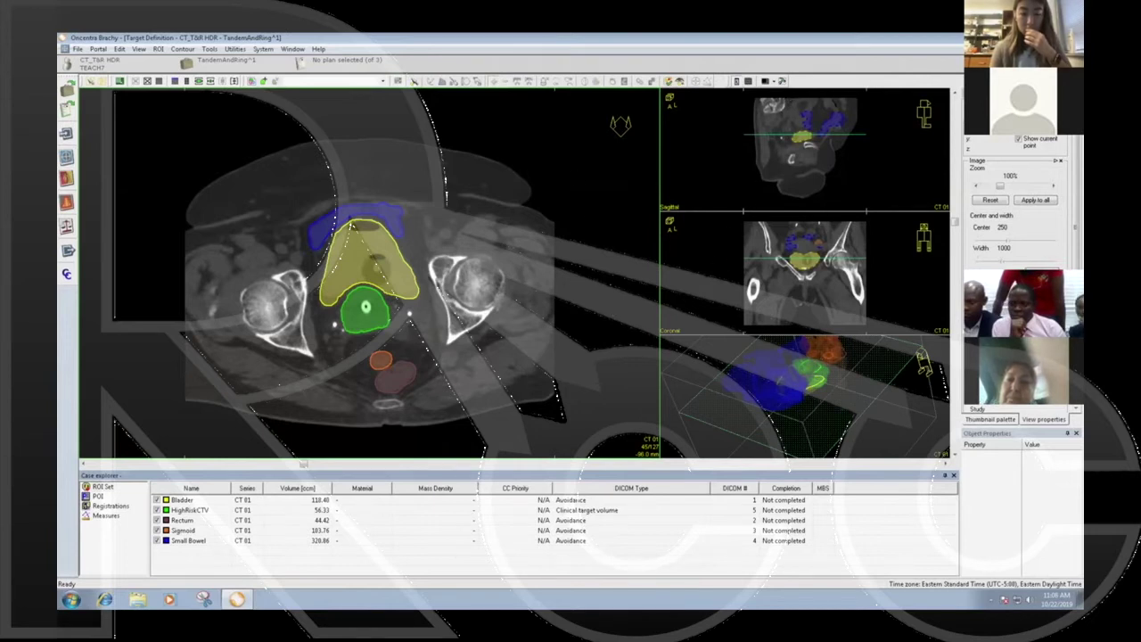
Step: Switch the display to the saved personal workspace that shows axial, coronal and sagittal views side by side
{"action": "left_click", "coordinate": [774, 81]}
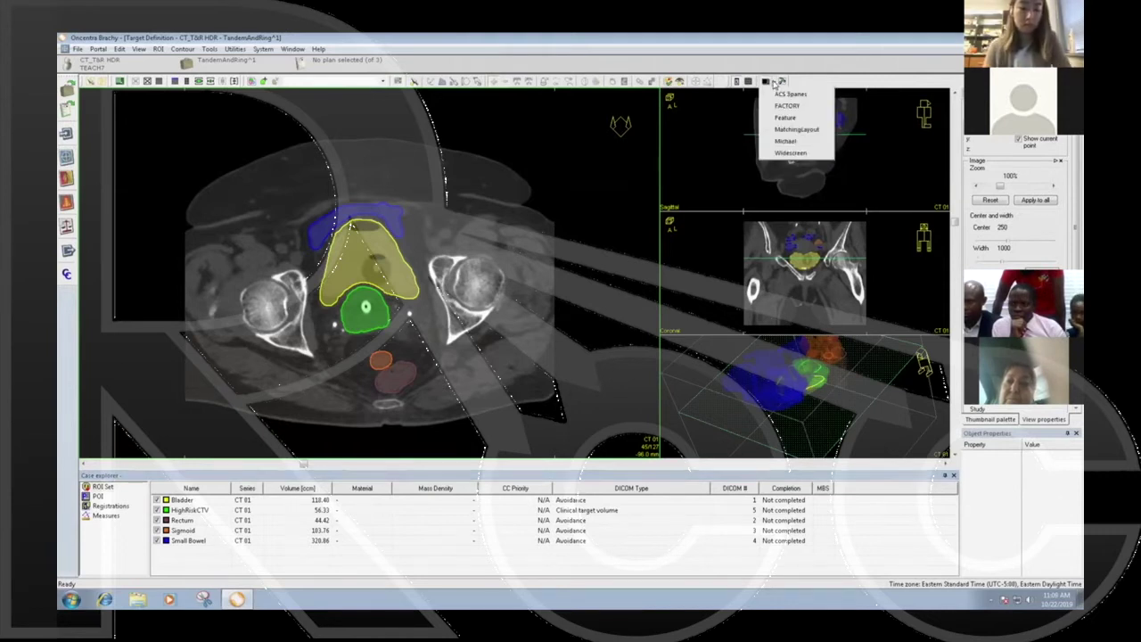
{"action": "left_click", "coordinate": [778, 81]}
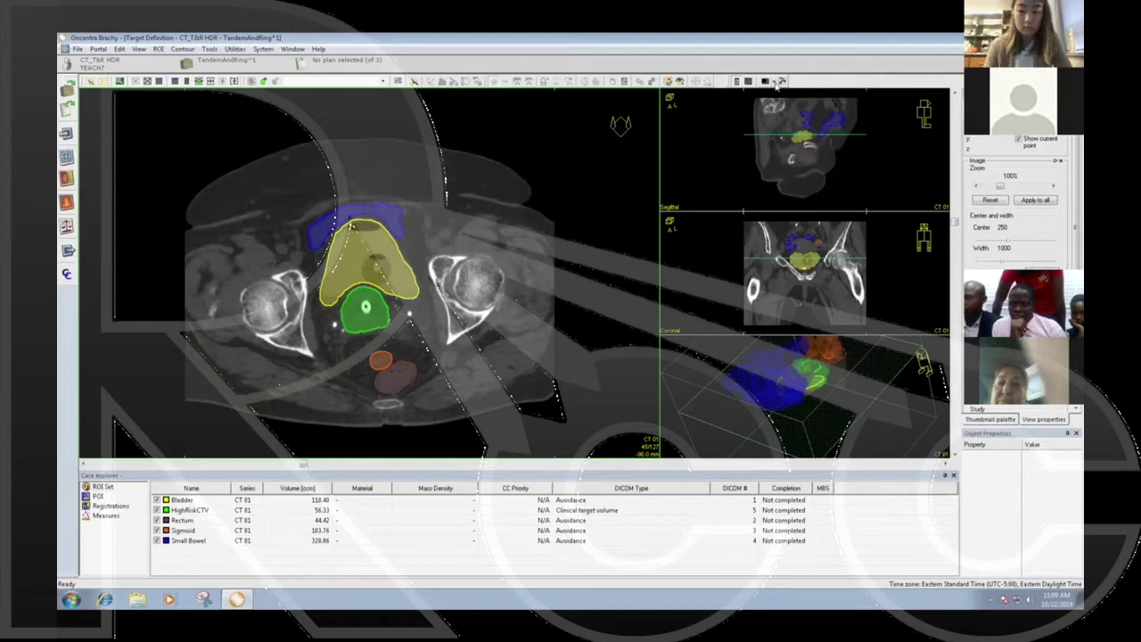
{"action": "left_click", "coordinate": [777, 81]}
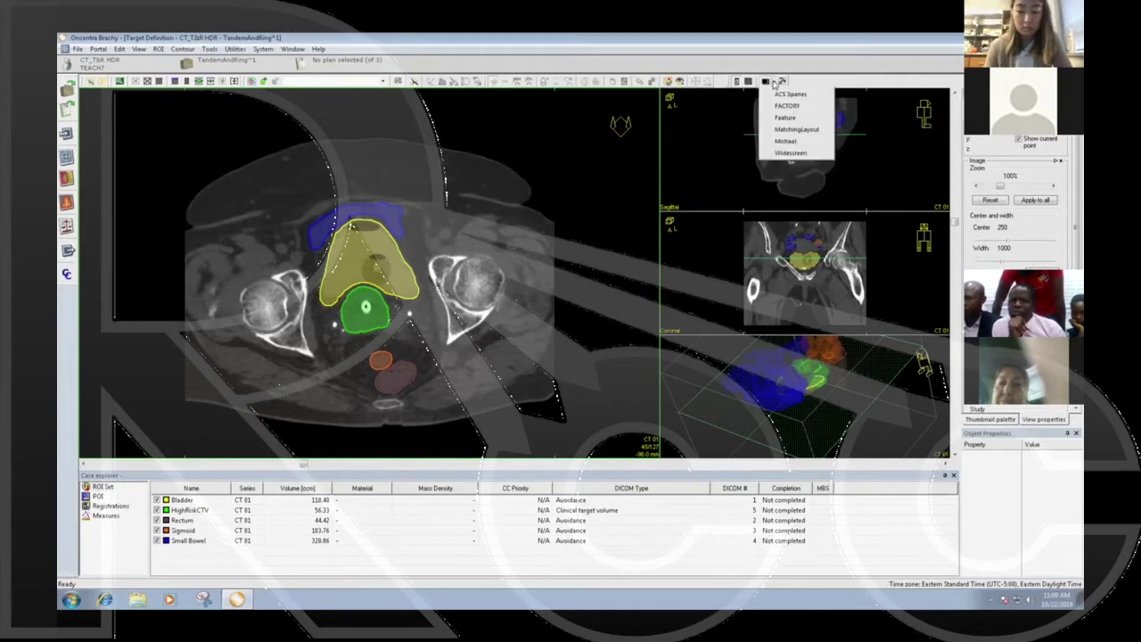
{"action": "left_click", "coordinate": [789, 143]}
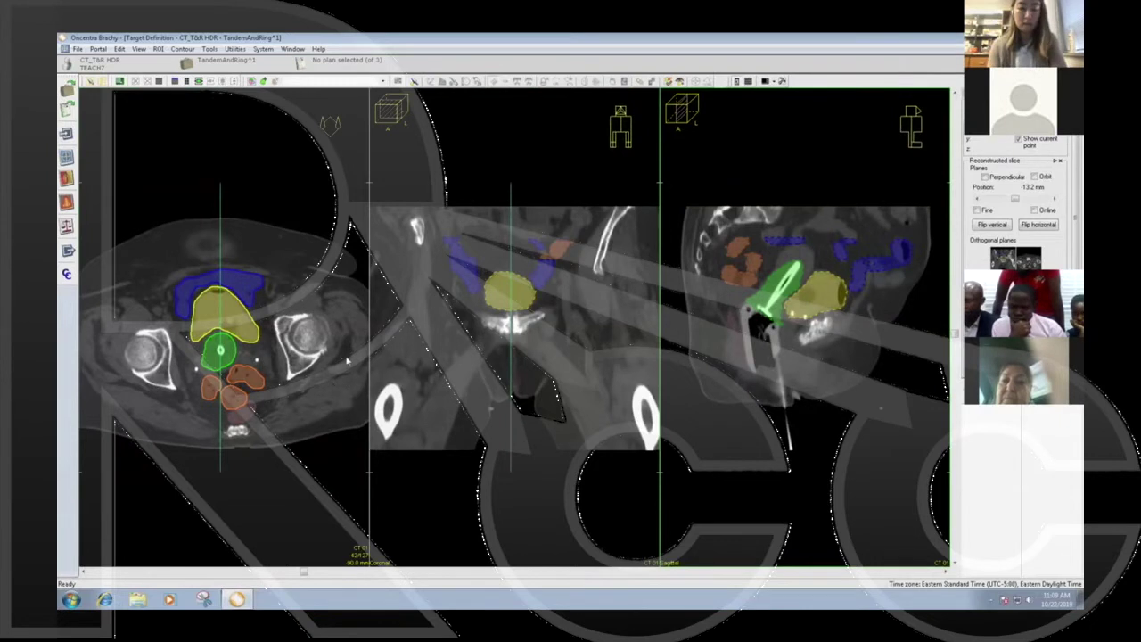
Step: Examine the contoured organs and the applicator across the coronal and sagittal slices
{"action": "left_click", "coordinate": [549, 306]}
{"action": "scroll", "coordinate": [549, 305], "scroll_direction": "up", "scroll_amount": 2}
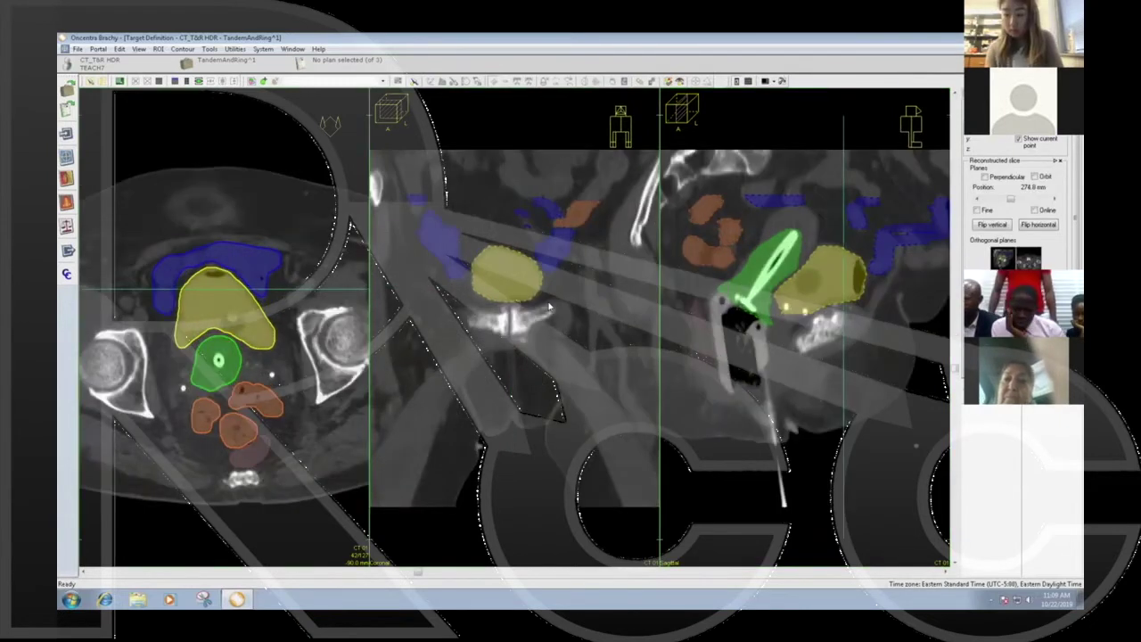
{"action": "scroll", "coordinate": [549, 306], "scroll_direction": "up", "scroll_amount": 8}
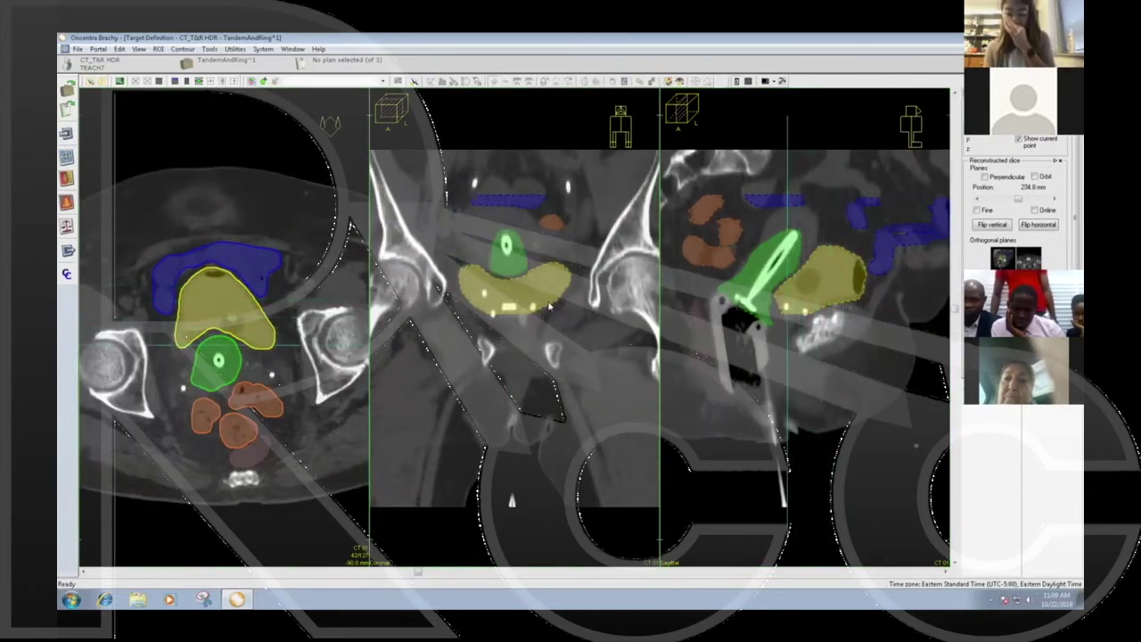
{"action": "scroll", "coordinate": [549, 305], "scroll_direction": "up", "scroll_amount": 3}
{"action": "left_click", "coordinate": [787, 330]}
{"action": "scroll", "coordinate": [787, 330], "scroll_direction": "up", "scroll_amount": 3}
{"action": "scroll", "coordinate": [788, 330], "scroll_direction": "up", "scroll_amount": 4}
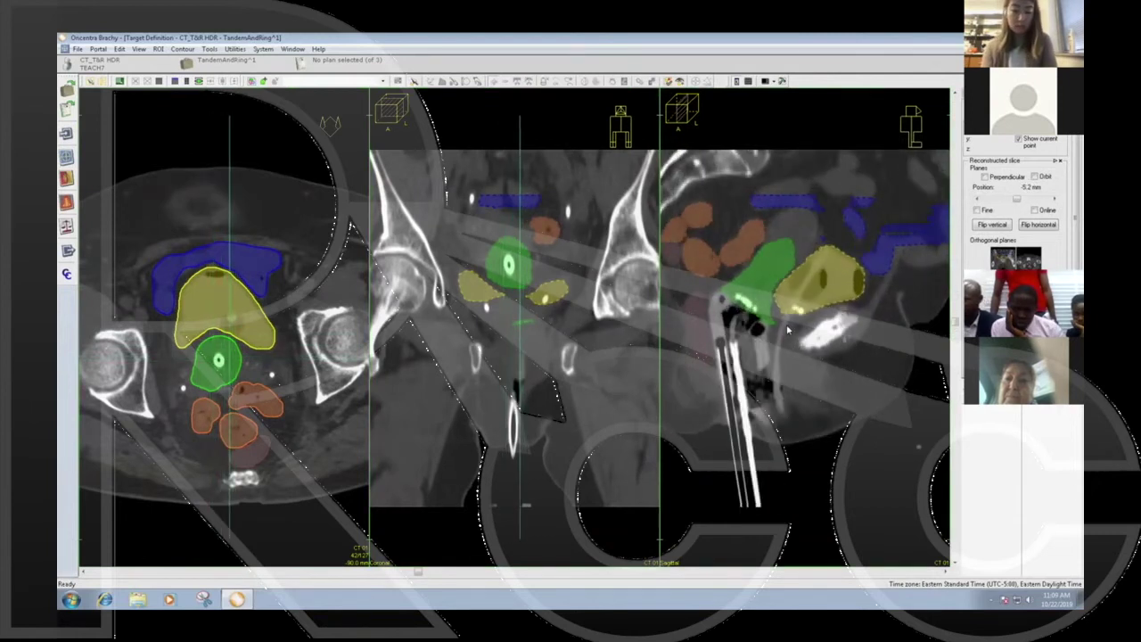
{"action": "scroll", "coordinate": [788, 330], "scroll_direction": "down", "scroll_amount": 1}
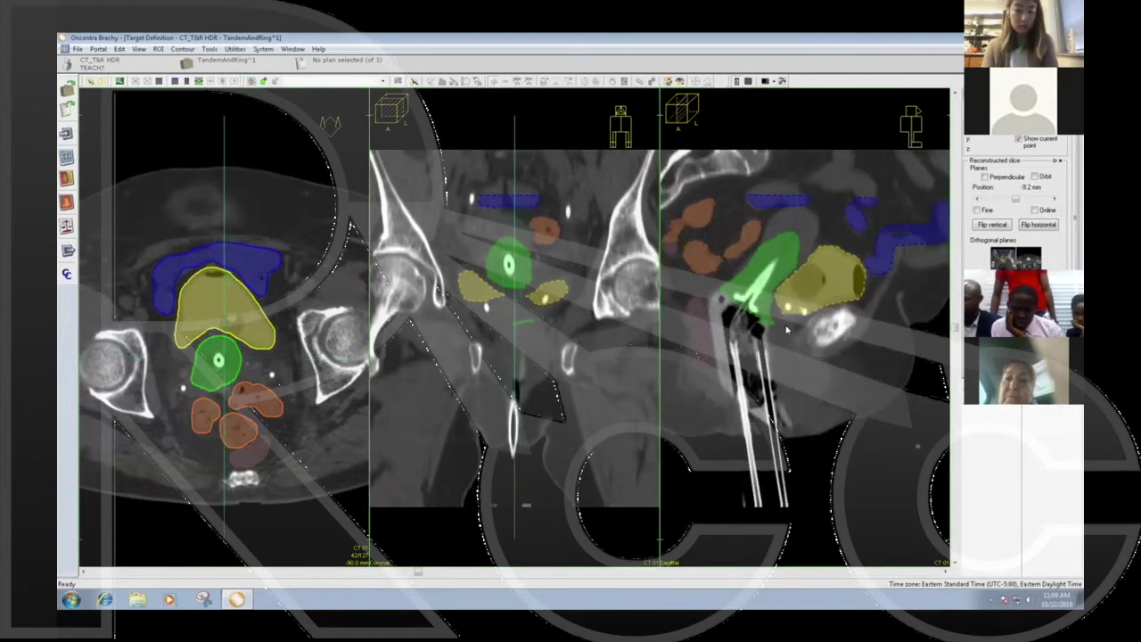
Step: Save the current view layout as a new workspace named "test" and check for it among the available workspaces
{"action": "left_click", "coordinate": [781, 81]}
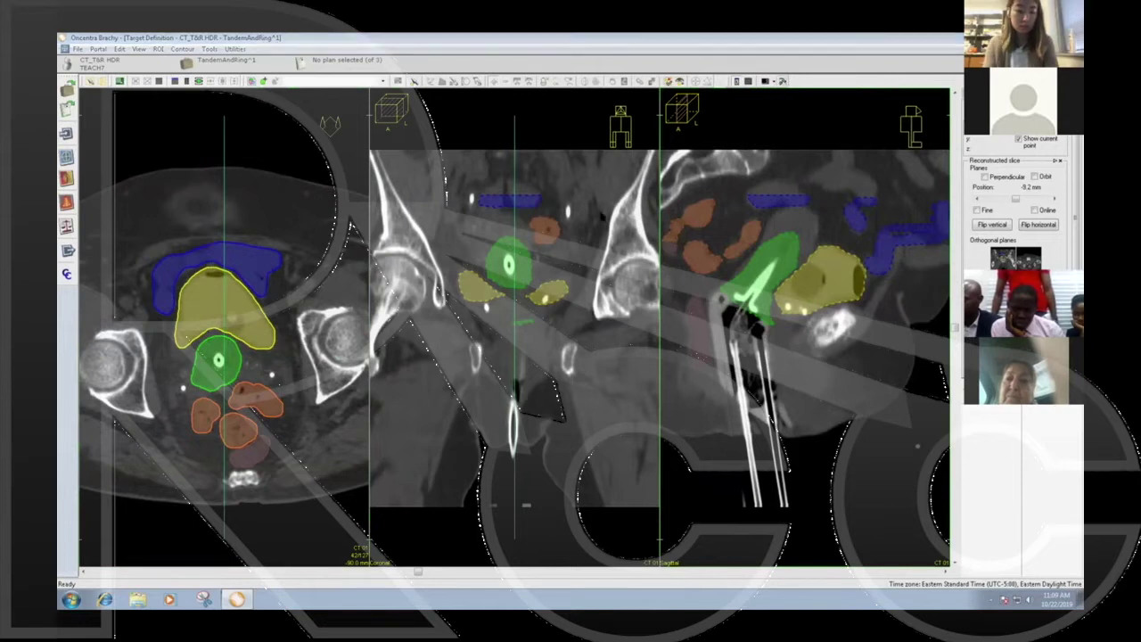
{"action": "left_click", "coordinate": [569, 222]}
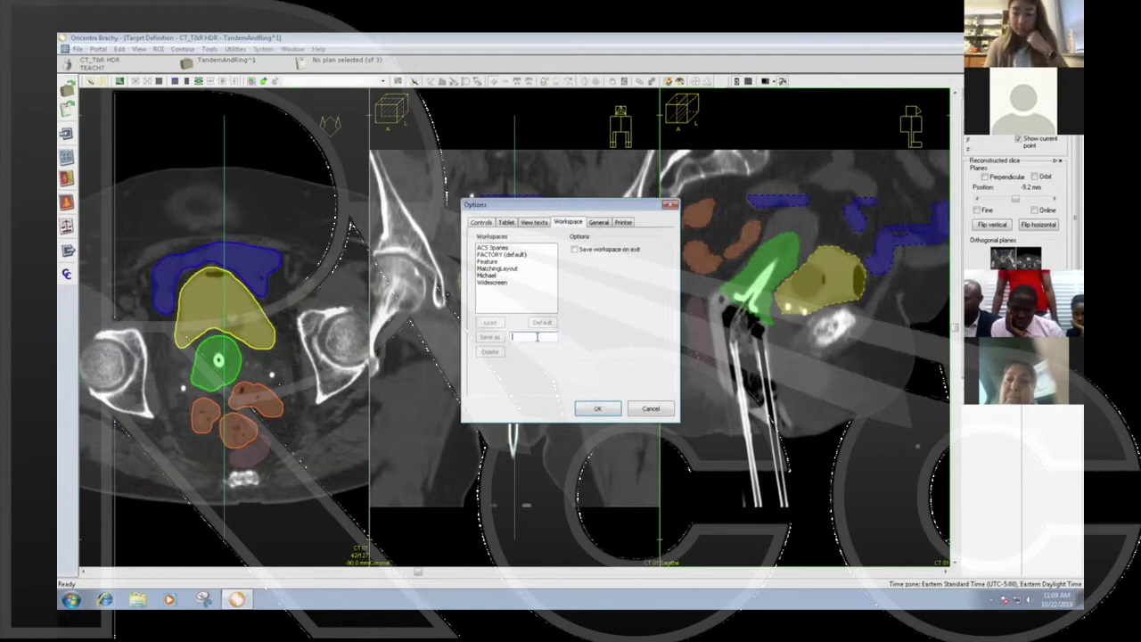
{"action": "type", "text": "test"}
{"action": "left_click", "coordinate": [489, 337]}
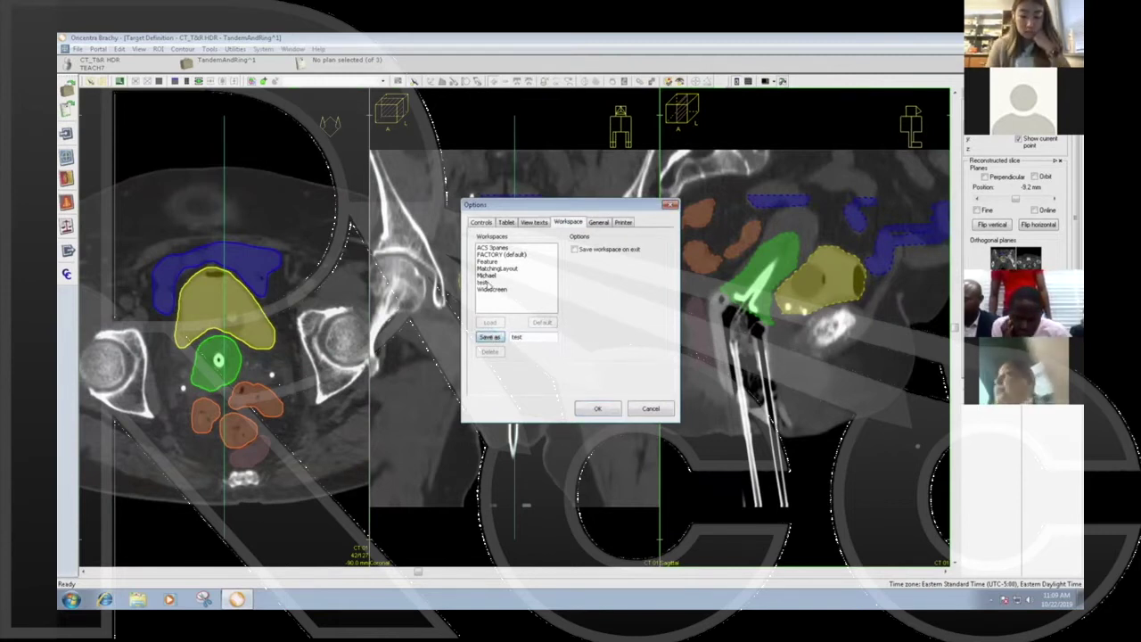
{"action": "left_click", "coordinate": [650, 410]}
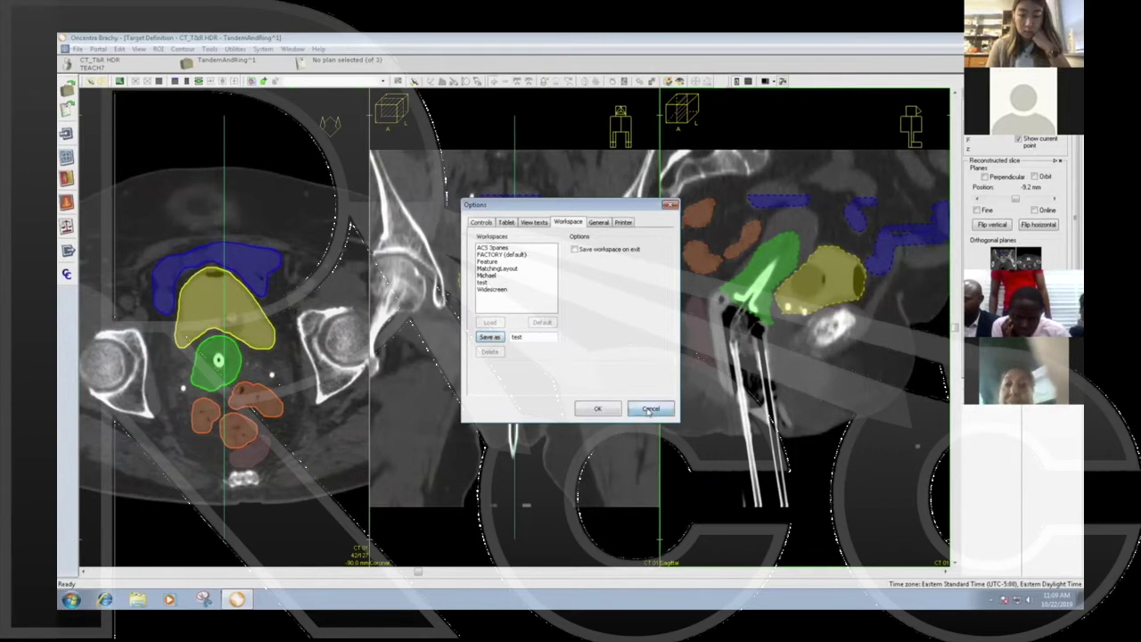
{"action": "left_click", "coordinate": [775, 82]}
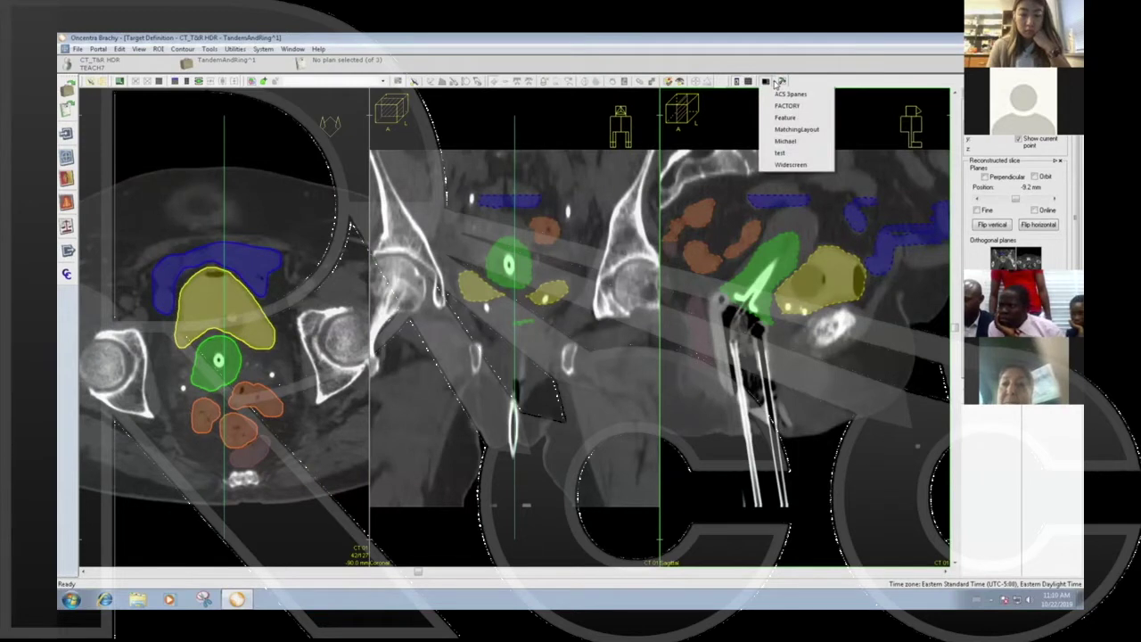
{"action": "left_click", "coordinate": [776, 82]}
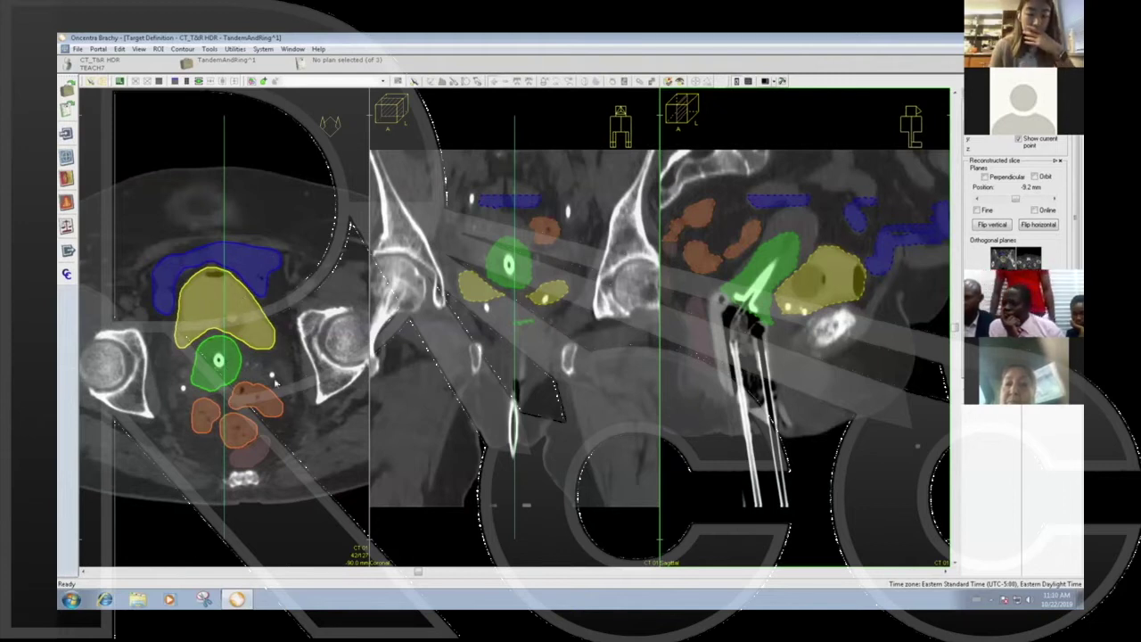
Step: Examine the bladder, sigmoid, small bowel and HighRiskCTV contours through the axial slices, and the tandem in the sagittal slices
{"action": "left_click", "coordinate": [253, 428]}
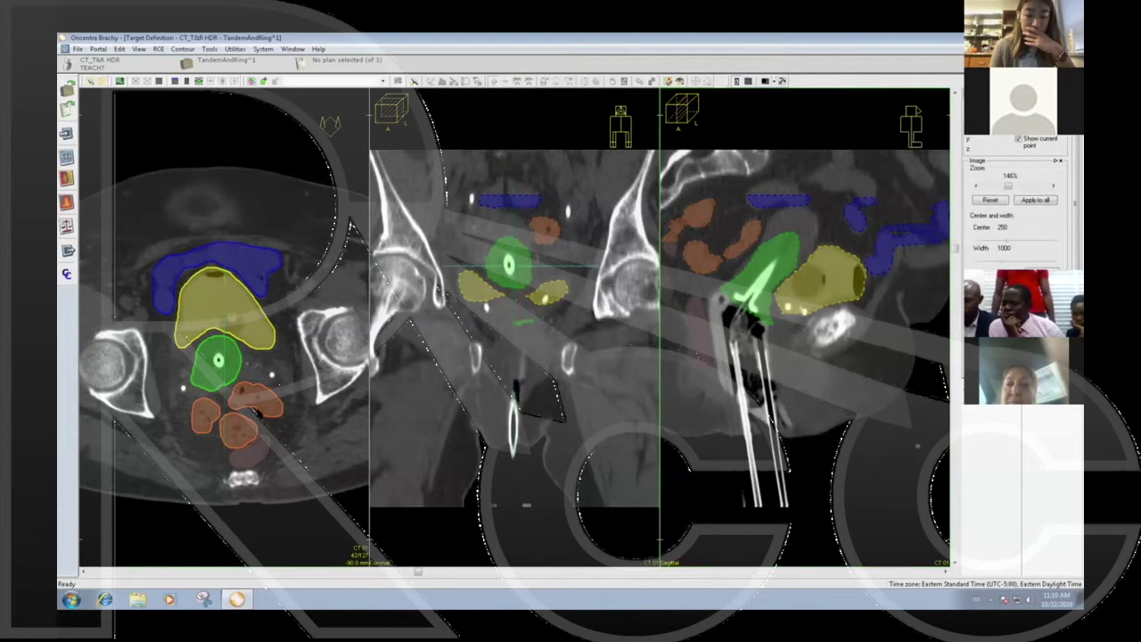
{"action": "scroll", "coordinate": [254, 411], "scroll_direction": "down", "scroll_amount": 3}
{"action": "scroll", "coordinate": [256, 410], "scroll_direction": "down", "scroll_amount": 11}
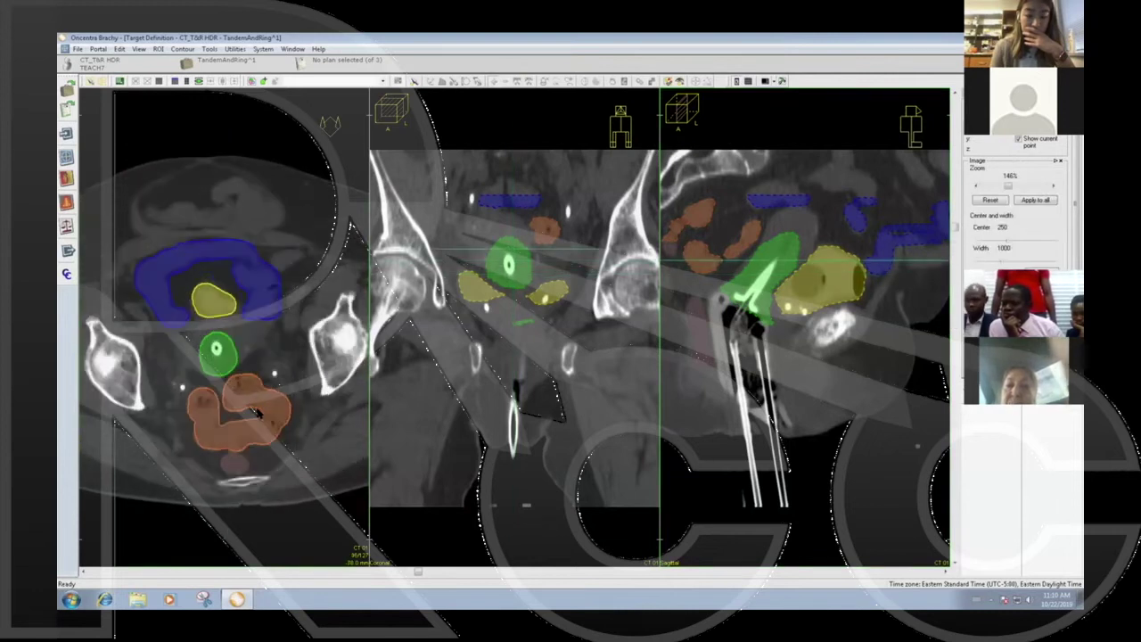
{"action": "scroll", "coordinate": [258, 412], "scroll_direction": "up", "scroll_amount": 7}
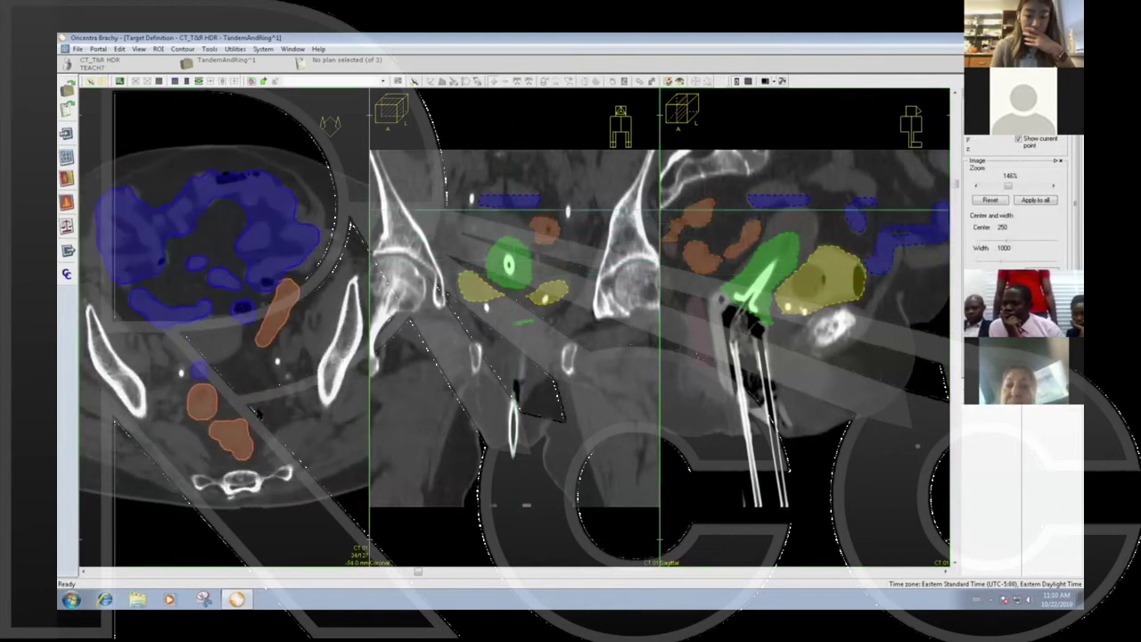
{"action": "scroll", "coordinate": [258, 405], "scroll_direction": "down", "scroll_amount": 3}
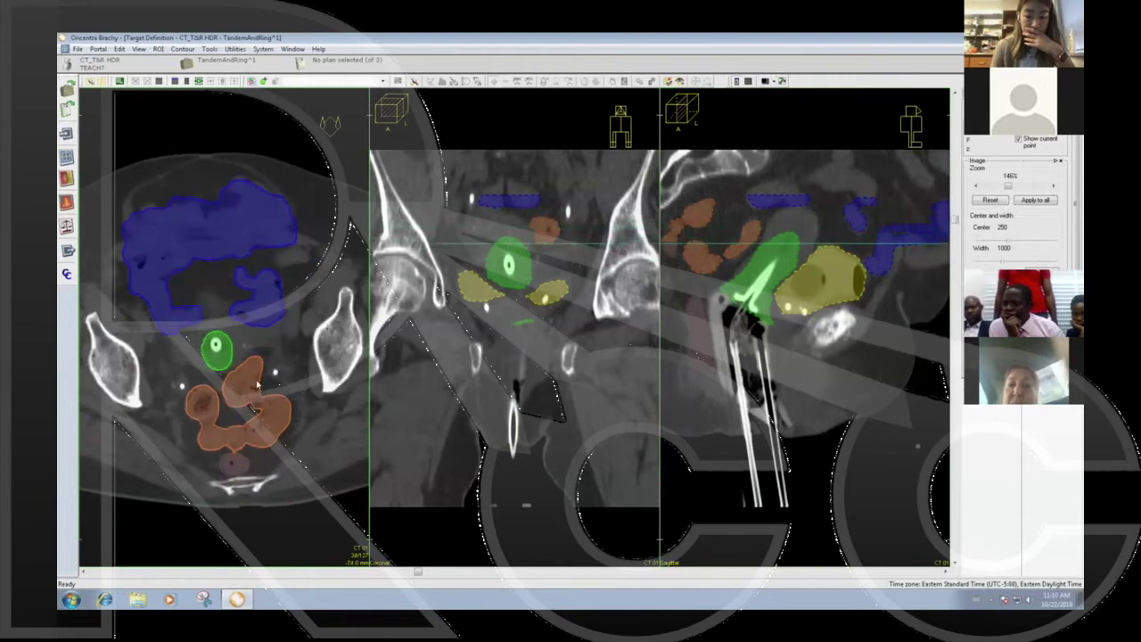
{"action": "scroll", "coordinate": [260, 361], "scroll_direction": "down", "scroll_amount": 2}
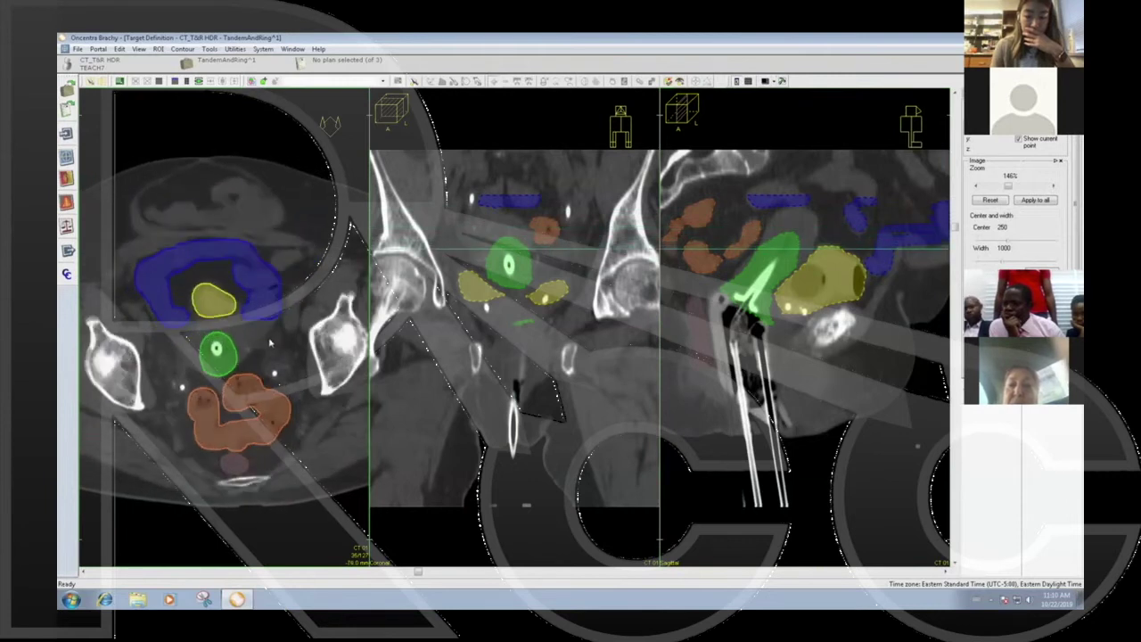
{"action": "left_click", "coordinate": [773, 262]}
{"action": "scroll", "coordinate": [774, 270], "scroll_direction": "down", "scroll_amount": 4}
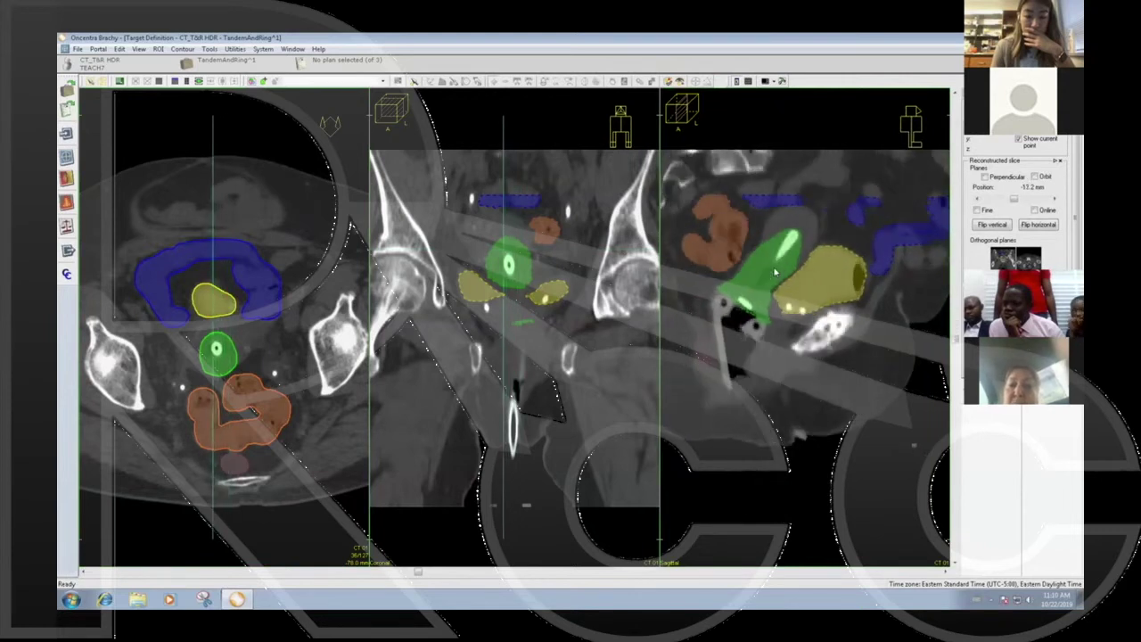
{"action": "scroll", "coordinate": [775, 272], "scroll_direction": "up", "scroll_amount": 3}
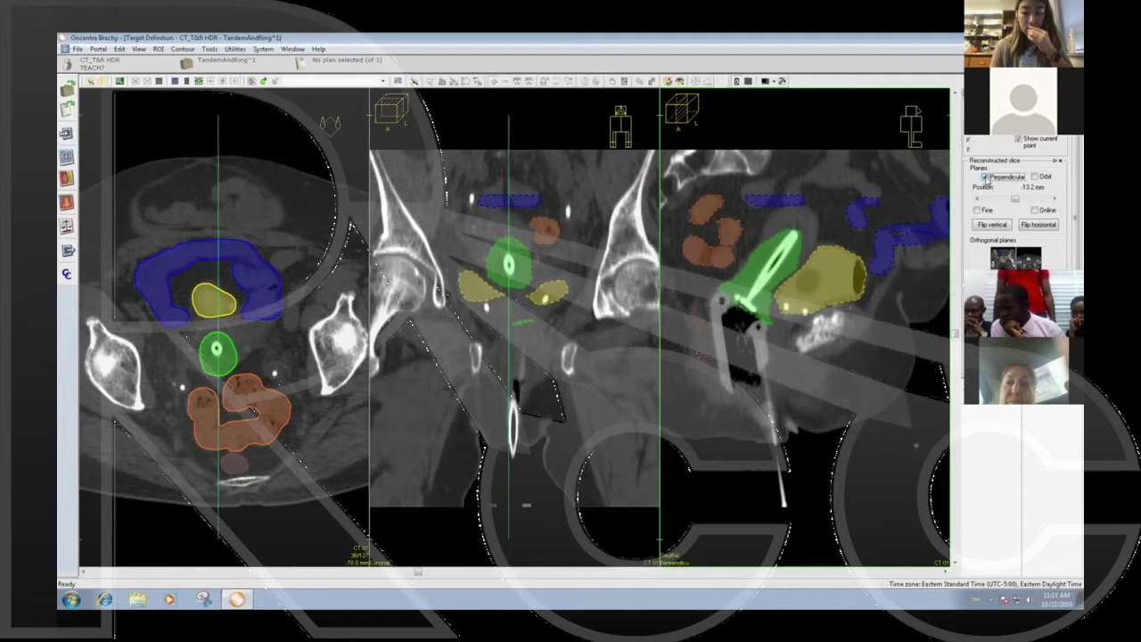
Step: Reconstruct a perpendicular slice using Point Selection, picking the tandem tip and the tandem's base near the ring in the sagittal view
{"action": "right_click", "coordinate": [845, 230]}
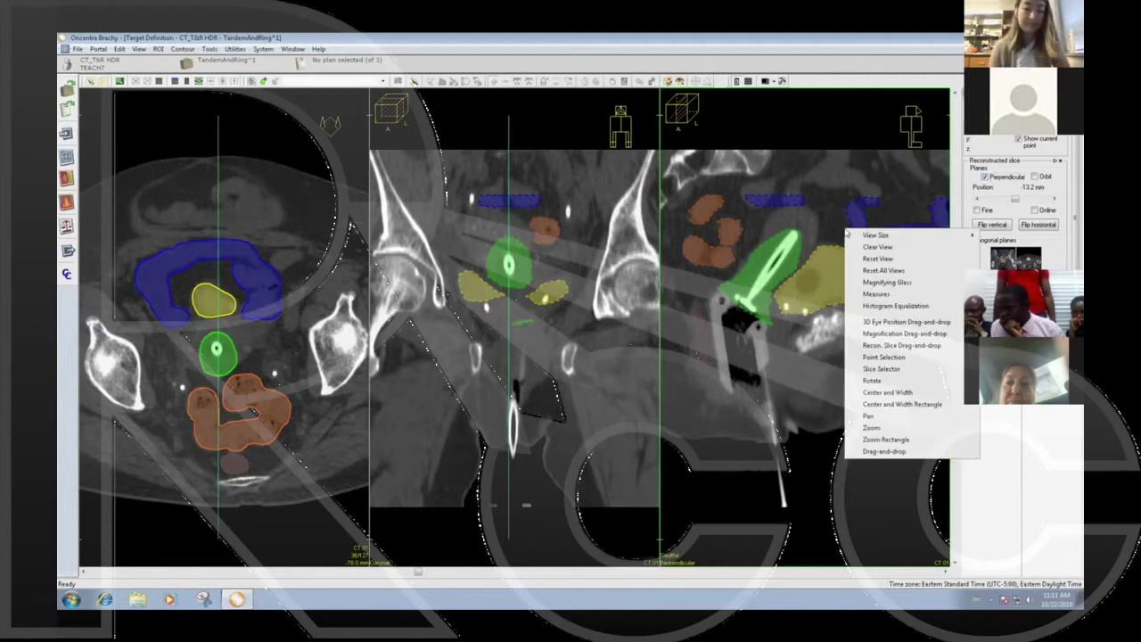
{"action": "left_click", "coordinate": [886, 356]}
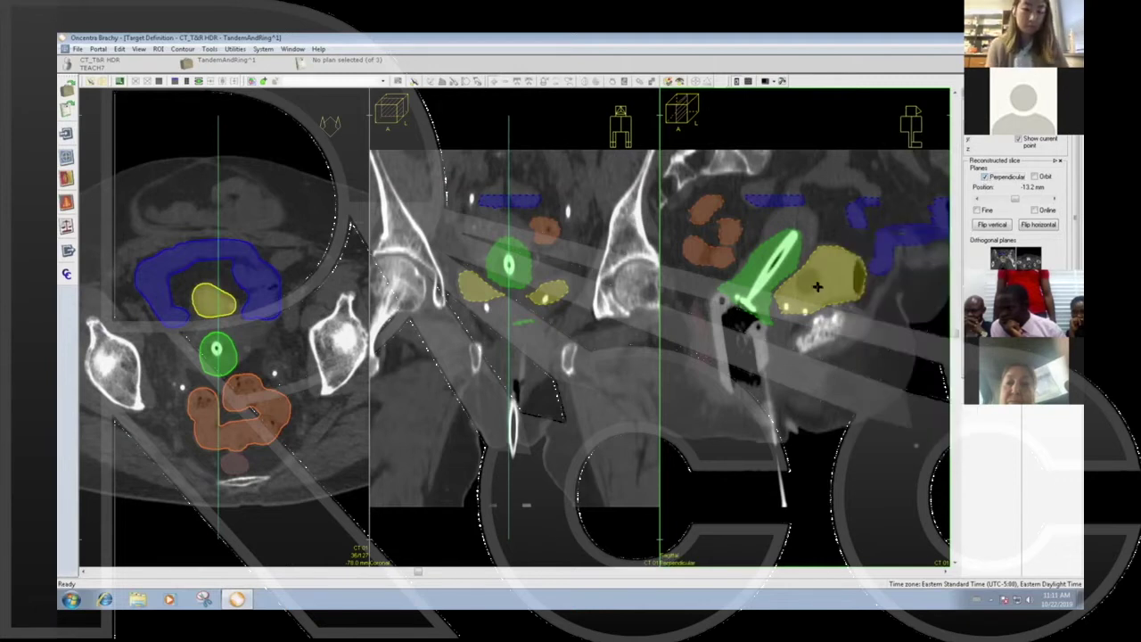
{"action": "scroll", "coordinate": [799, 255], "scroll_direction": "down", "scroll_amount": 1}
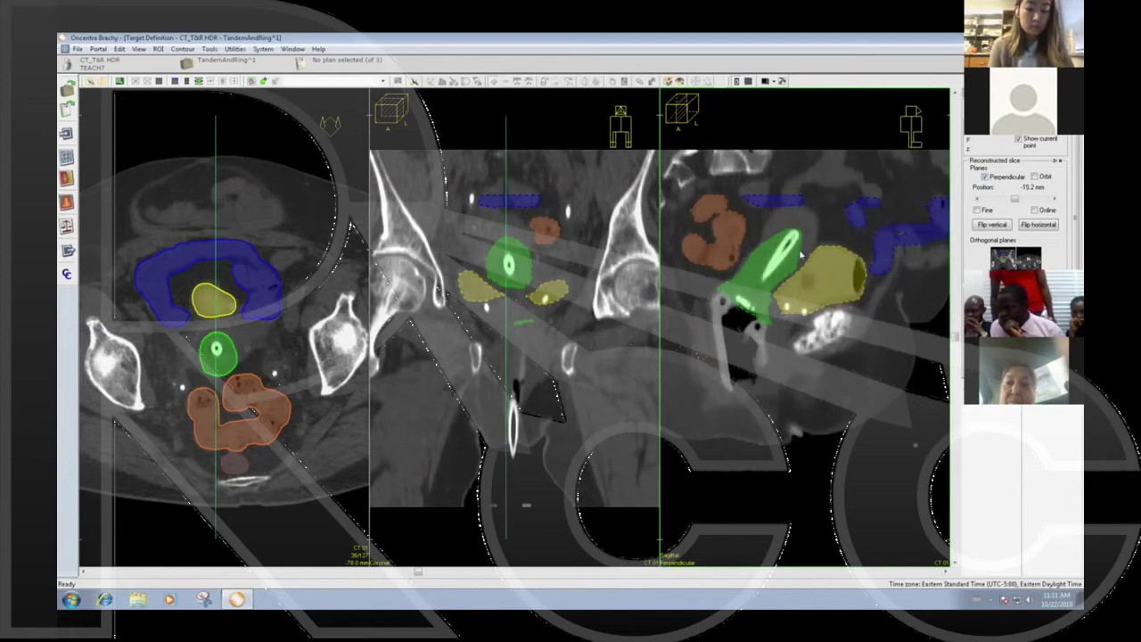
{"action": "scroll", "coordinate": [800, 250], "scroll_direction": "up", "scroll_amount": 1}
{"action": "scroll", "coordinate": [800, 250], "scroll_direction": "down", "scroll_amount": 2}
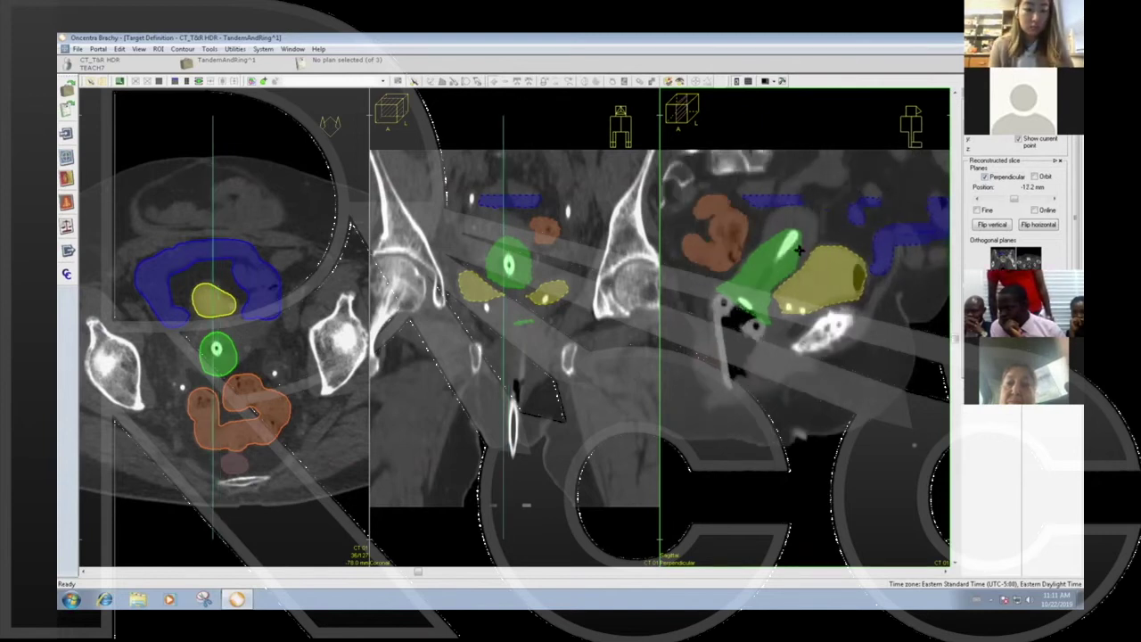
{"action": "left_click", "coordinate": [794, 232]}
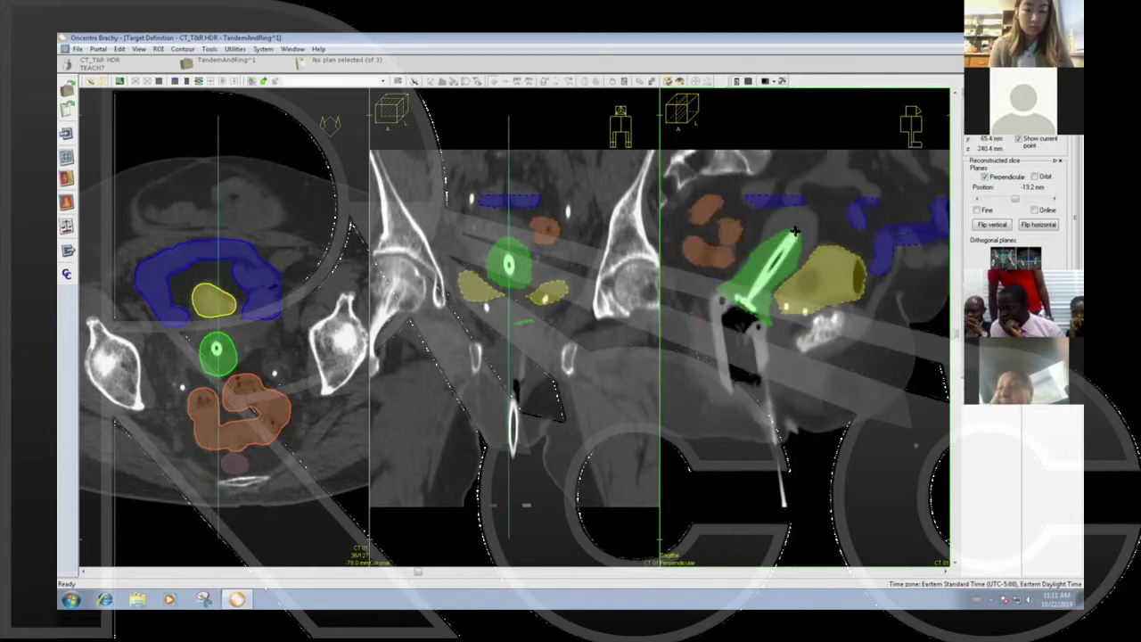
{"action": "scroll", "coordinate": [794, 233], "scroll_direction": "up", "scroll_amount": 2}
{"action": "scroll", "coordinate": [790, 237], "scroll_direction": "up", "scroll_amount": 2}
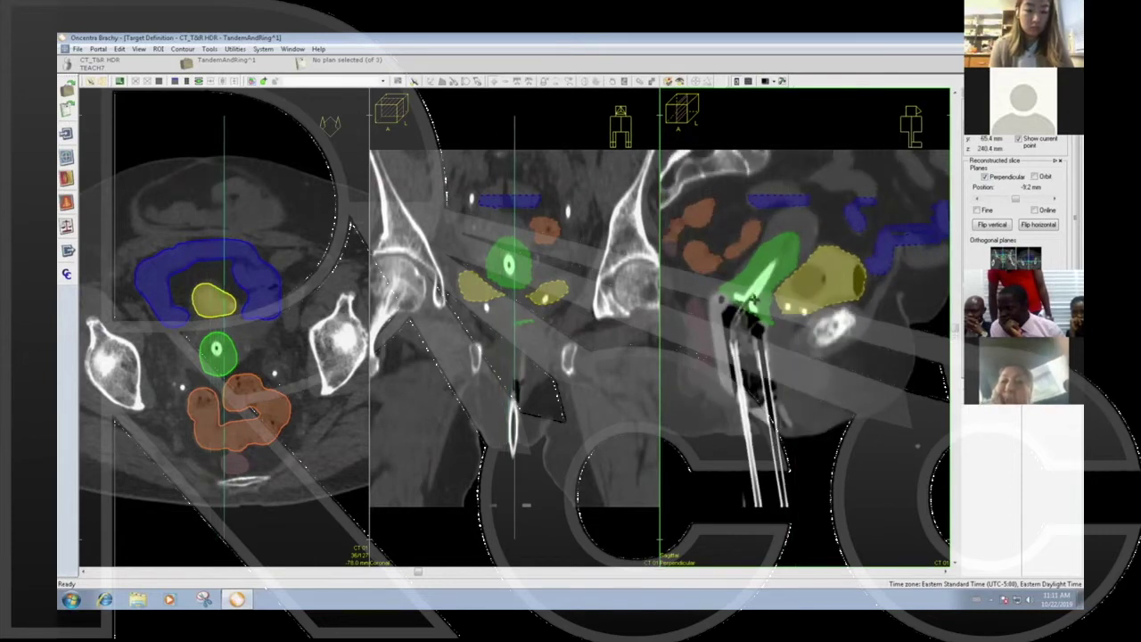
{"action": "left_click", "coordinate": [745, 302]}
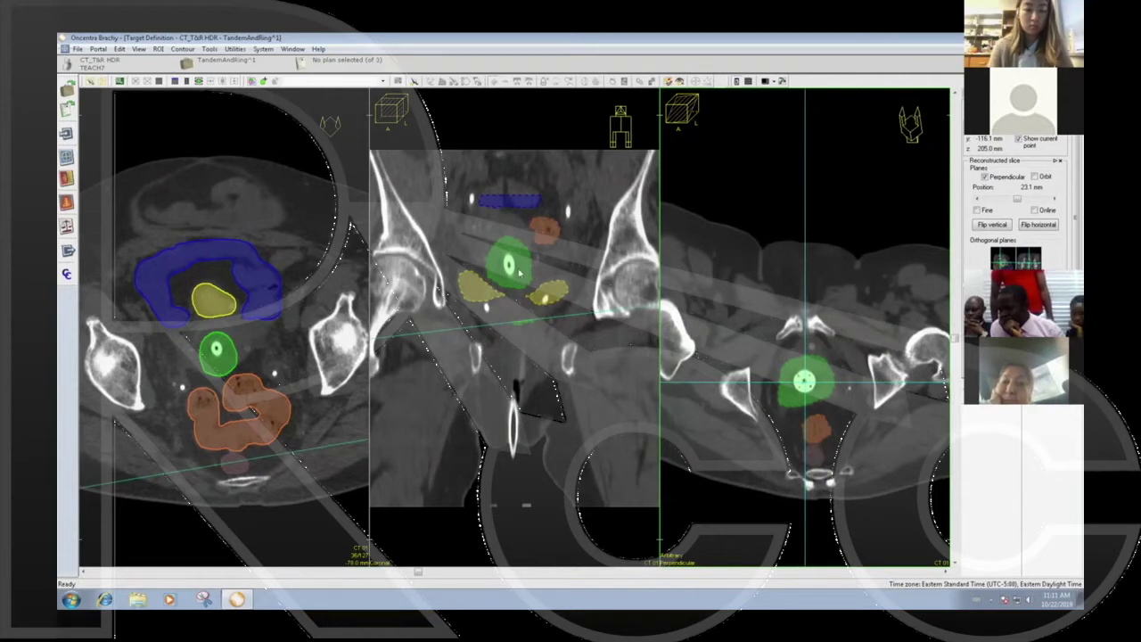
Step: Swap the reconstructed perpendicular slice with the axial image using the Drag-and-drop mode
{"action": "right_click", "coordinate": [849, 283]}
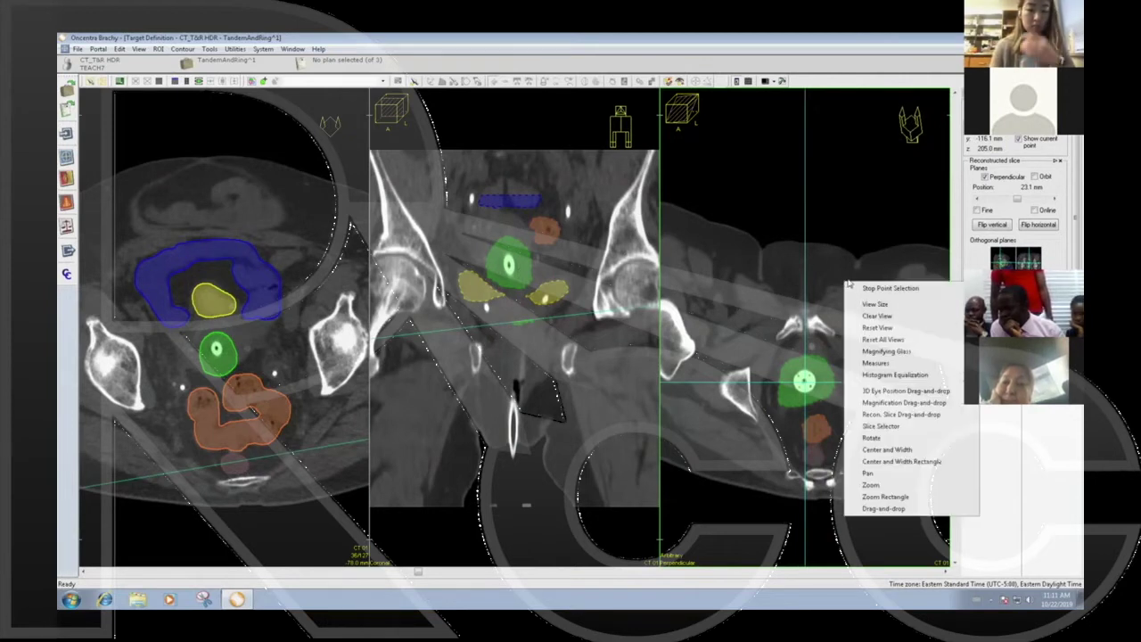
{"action": "left_click", "coordinate": [895, 509]}
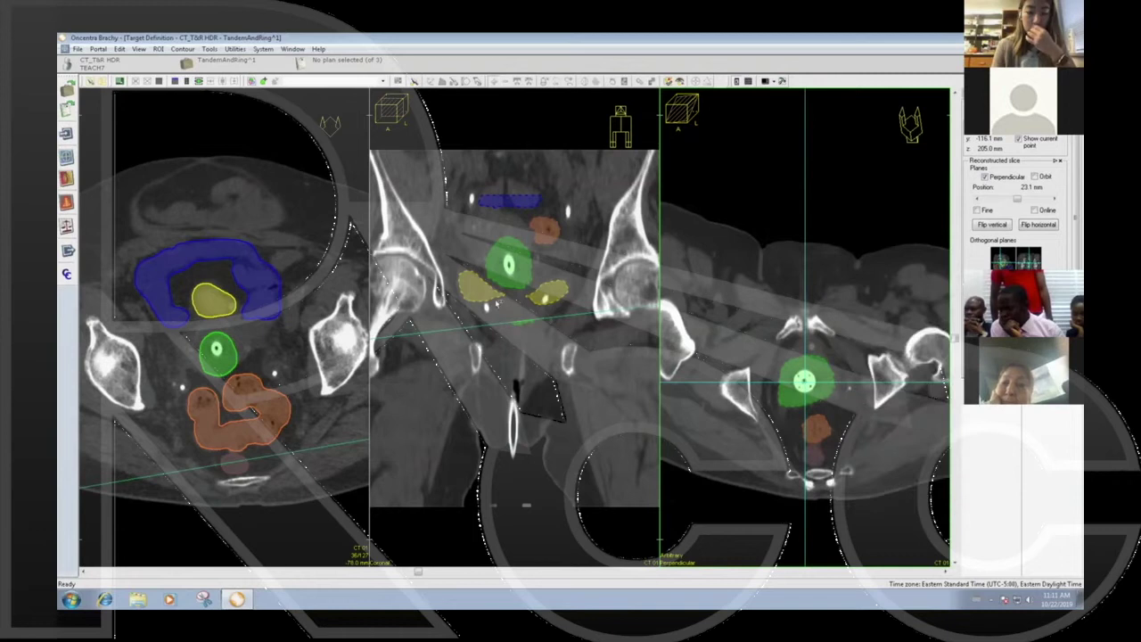
{"action": "left_click_drag", "start_coordinate": [264, 309], "coordinate": [265, 310]}
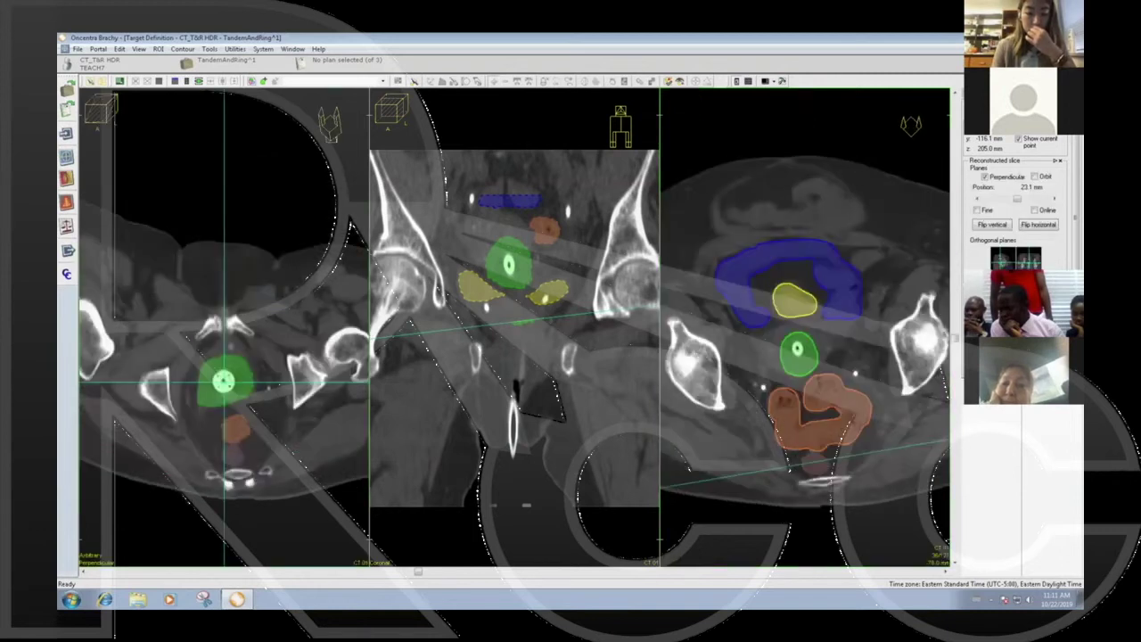
Step: Replace the axial image in the third view with the sagittal reconstruction and end the Drag-and-drop mode
{"action": "scroll", "coordinate": [1022, 202], "scroll_direction": "up", "scroll_amount": 5}
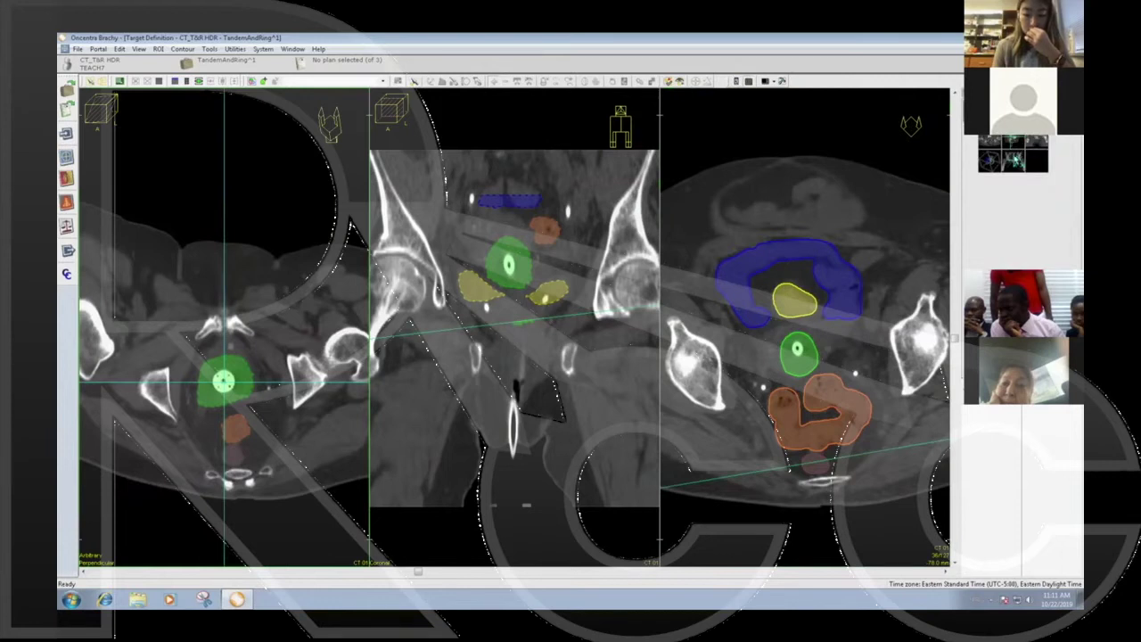
{"action": "left_click_drag", "start_coordinate": [1013, 153], "coordinate": [821, 235]}
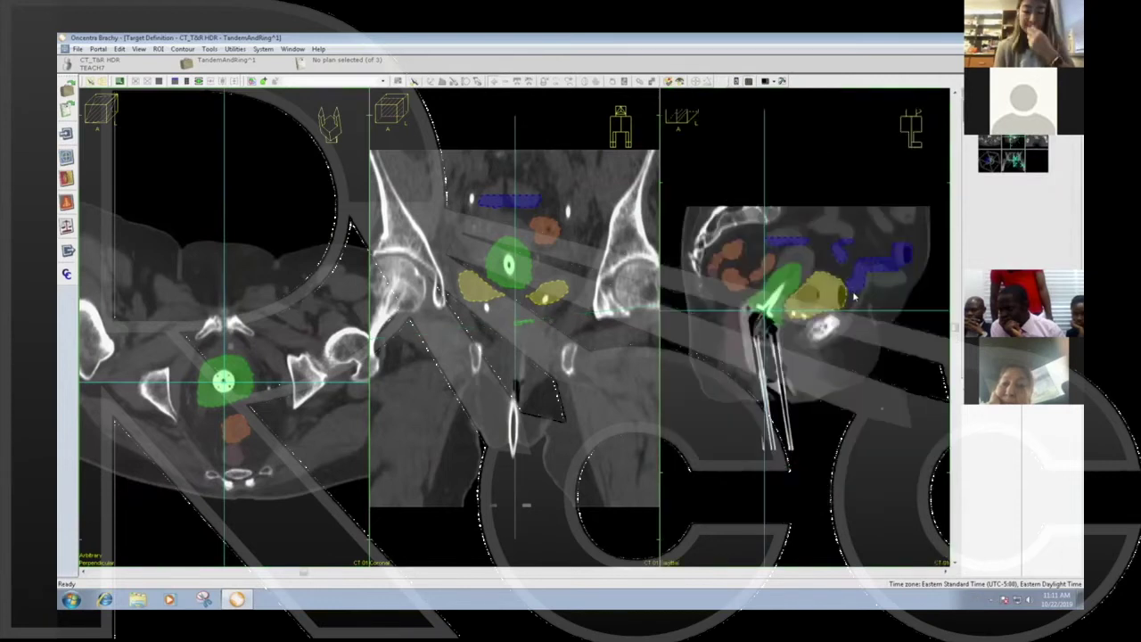
{"action": "right_click", "coordinate": [335, 202]}
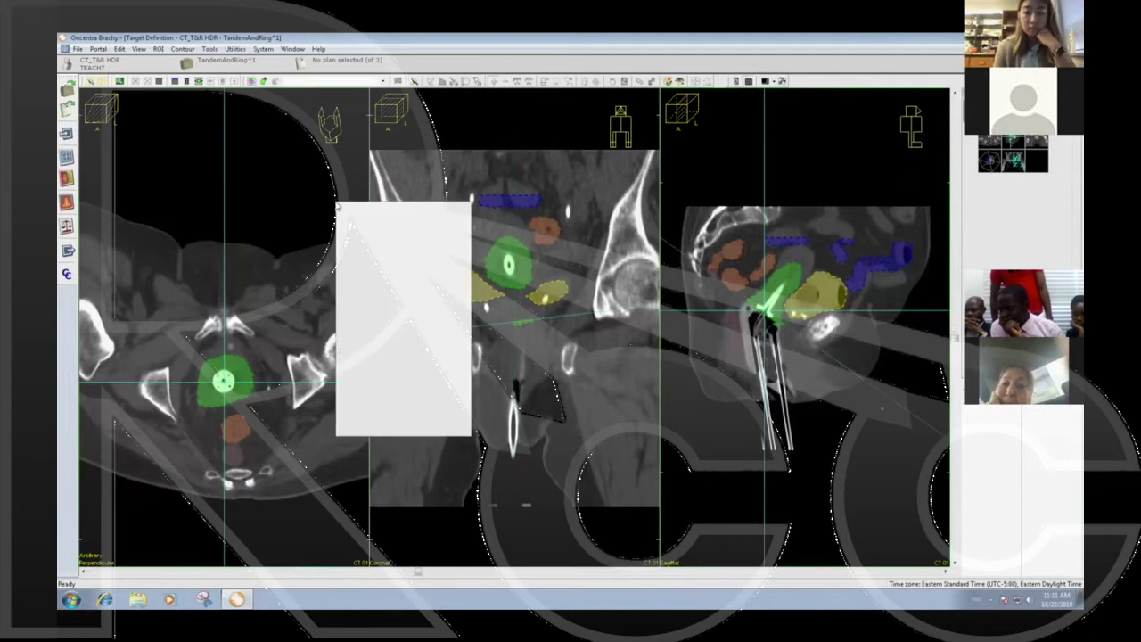
{"action": "left_click", "coordinate": [352, 213]}
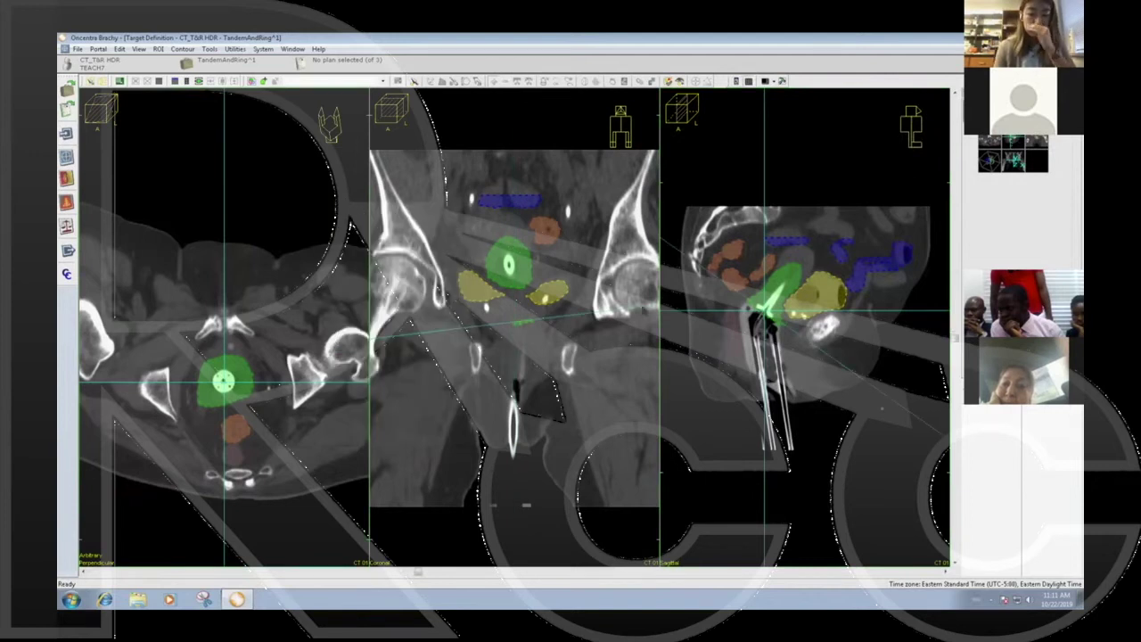
Step: Examine the HighRiskCTV, bladder and sigmoid contours around the tandem through the reconstructed perpendicular and sagittal slices
{"action": "scroll", "coordinate": [242, 291], "scroll_direction": "down", "scroll_amount": 3}
{"action": "scroll", "coordinate": [242, 291], "scroll_direction": "up", "scroll_amount": 5}
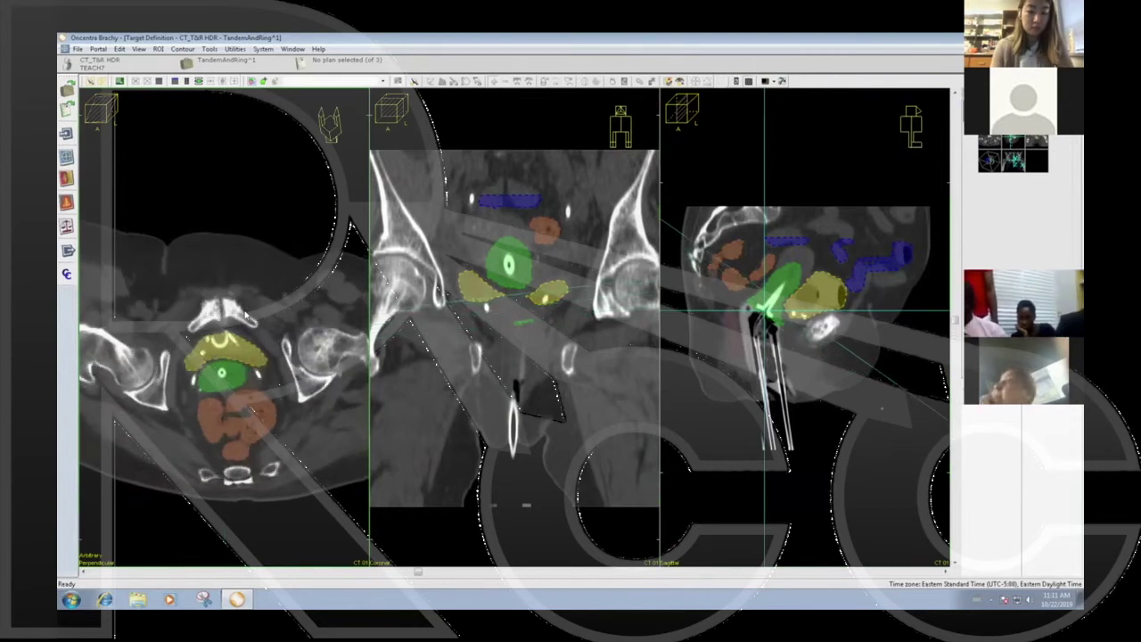
{"action": "scroll", "coordinate": [245, 313], "scroll_direction": "up", "scroll_amount": 1}
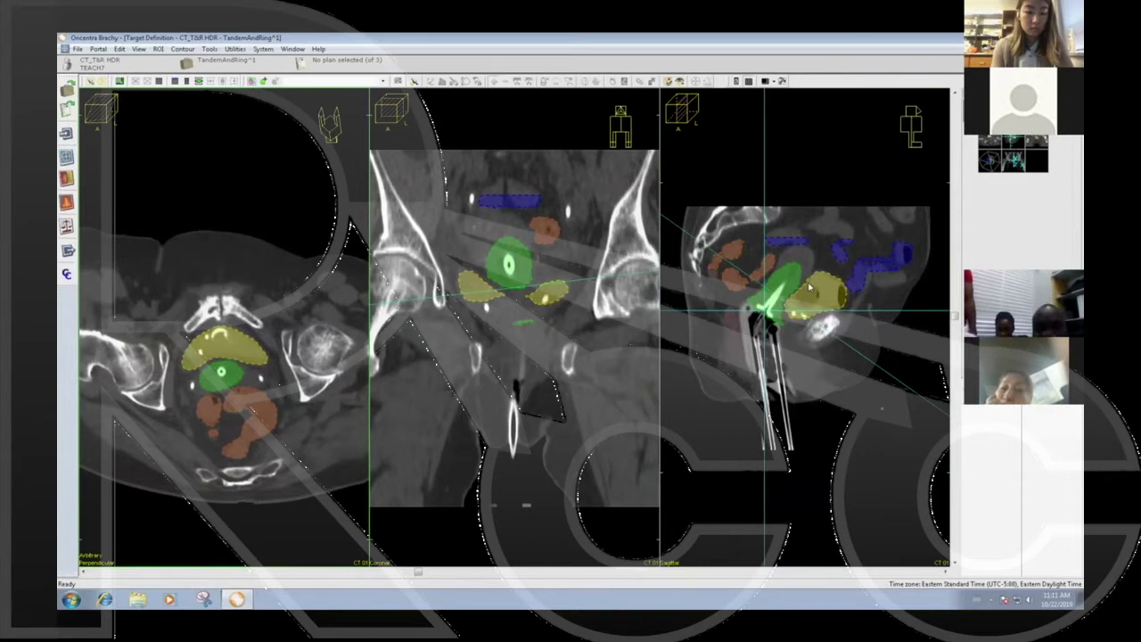
{"action": "scroll", "coordinate": [808, 287], "scroll_direction": "down", "scroll_amount": 2}
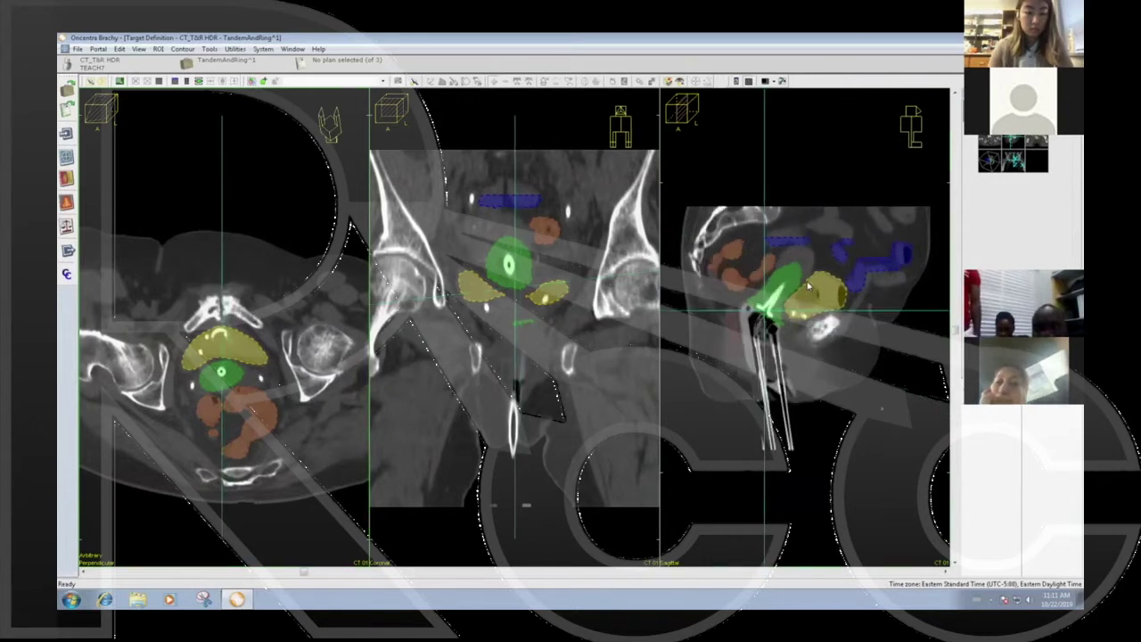
{"action": "scroll", "coordinate": [808, 285], "scroll_direction": "down", "scroll_amount": 3}
{"action": "left_click", "coordinate": [256, 299]}
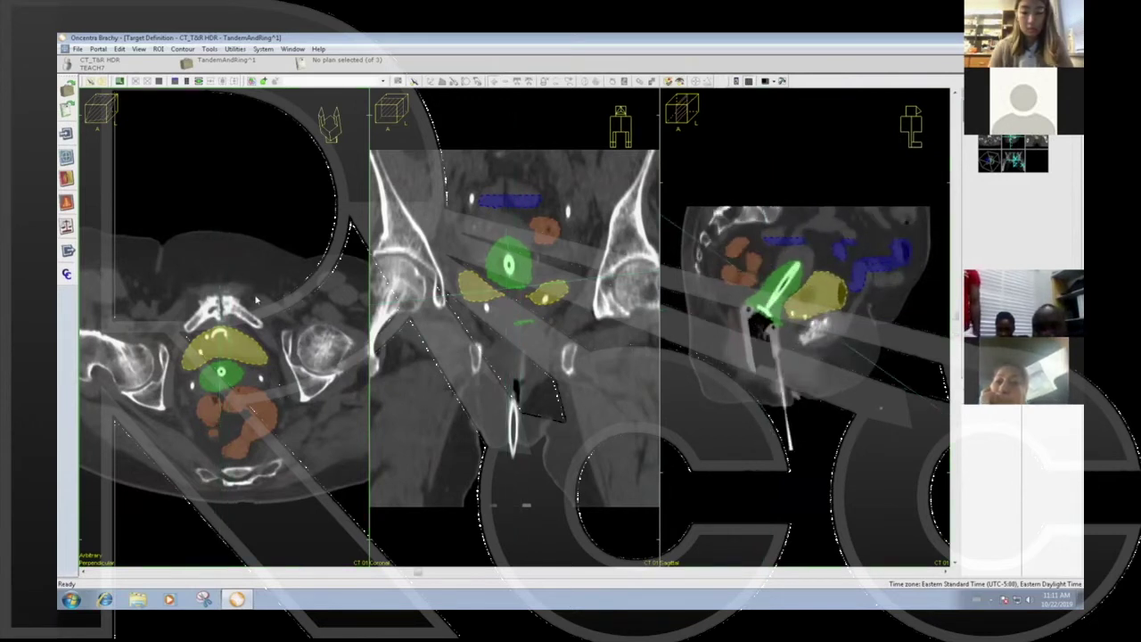
{"action": "scroll", "coordinate": [248, 300], "scroll_direction": "down", "scroll_amount": 5}
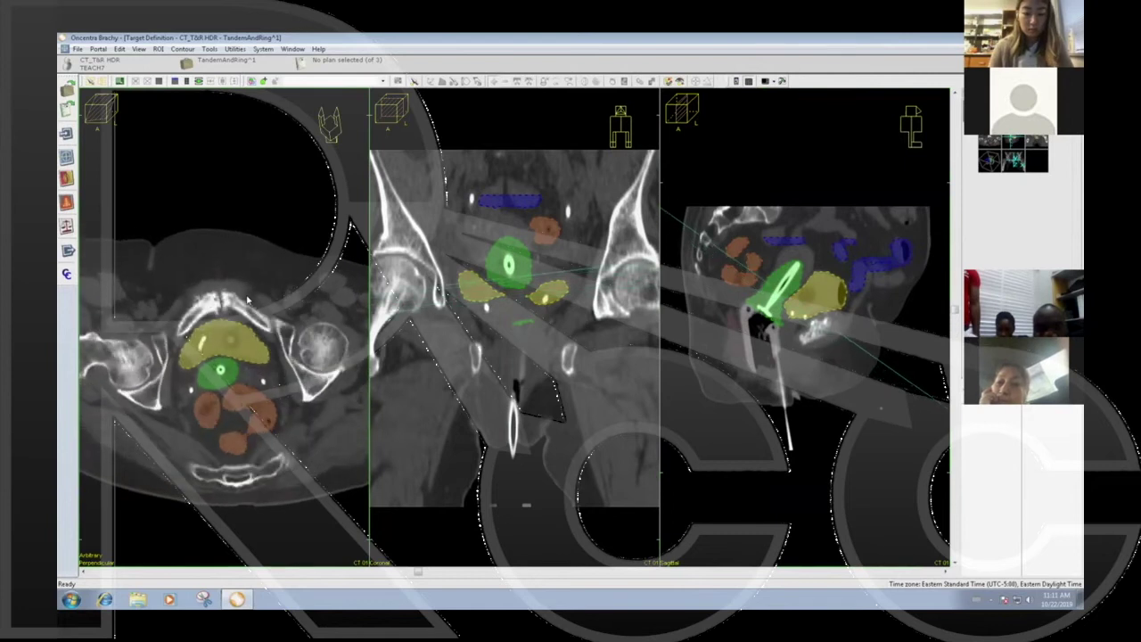
{"action": "scroll", "coordinate": [247, 300], "scroll_direction": "down", "scroll_amount": 5}
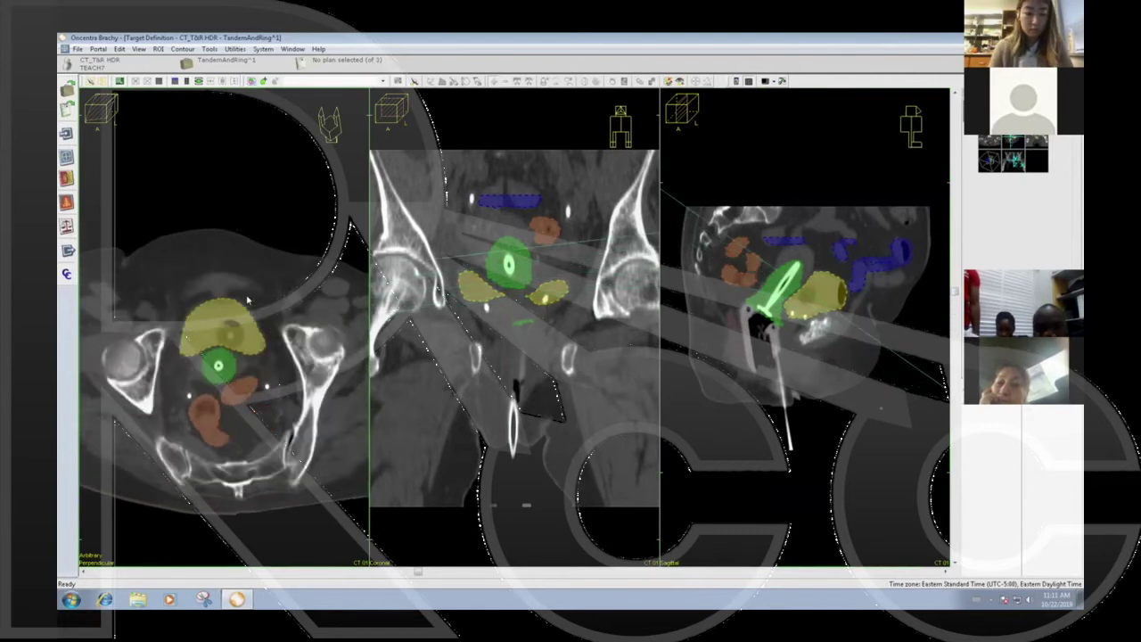
{"action": "scroll", "coordinate": [248, 301], "scroll_direction": "down", "scroll_amount": 5}
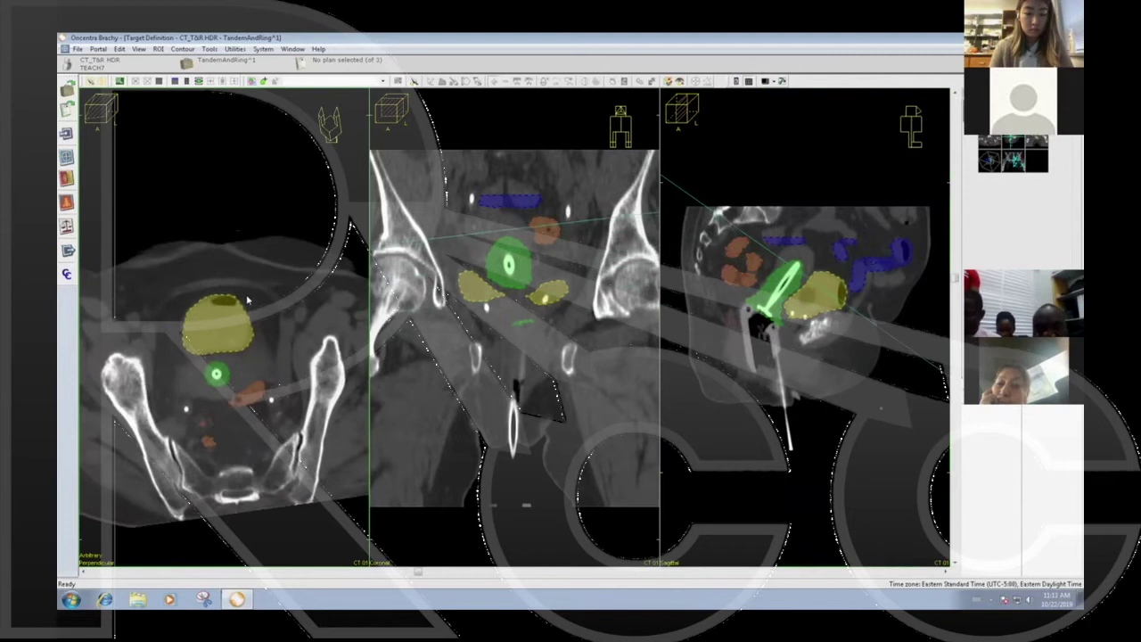
{"action": "scroll", "coordinate": [248, 300], "scroll_direction": "down", "scroll_amount": 5}
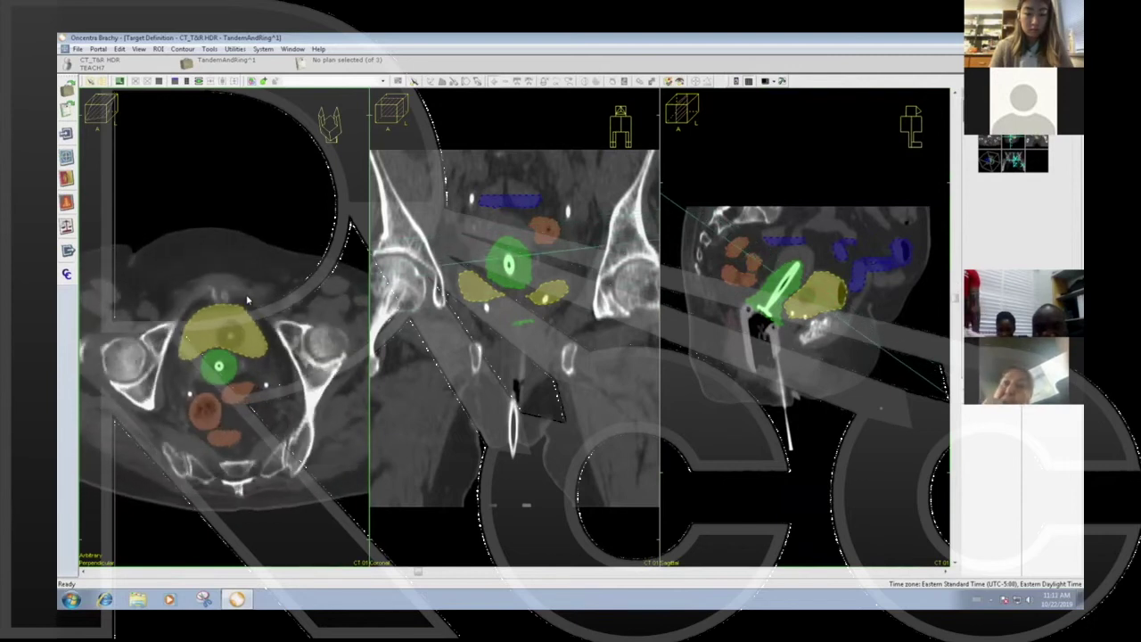
{"action": "scroll", "coordinate": [190, 277], "scroll_direction": "down", "scroll_amount": 2}
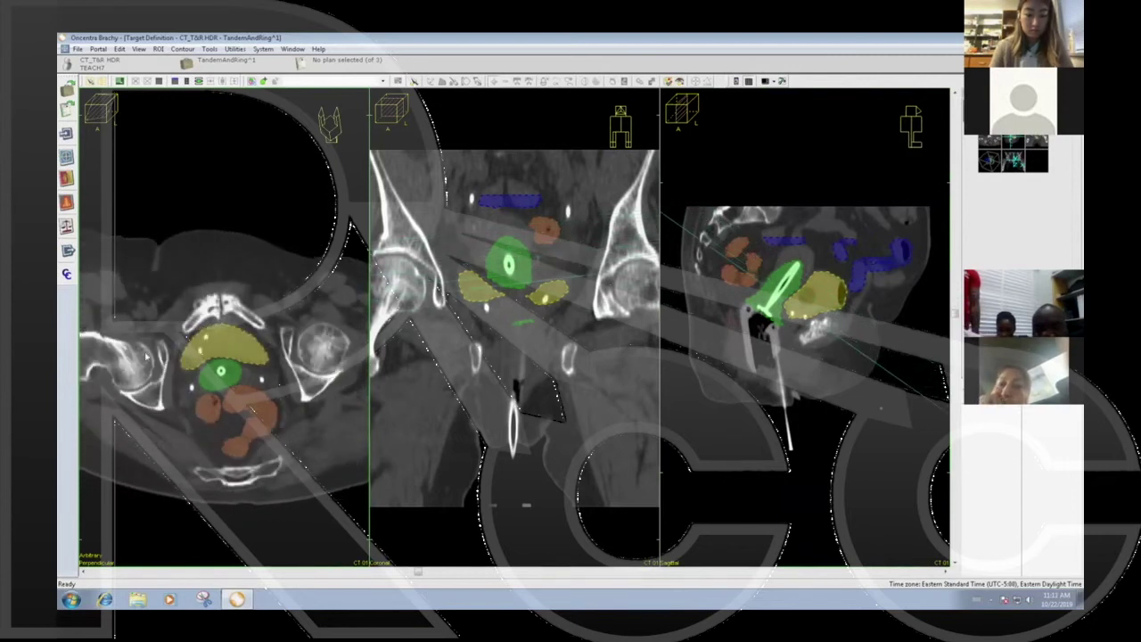
Step: Make HighRiskCTV the active ROI, restore the original axial series in the first view and review the contour on its slices
{"action": "left_click", "coordinate": [290, 81]}
{"action": "left_click", "coordinate": [296, 97]}
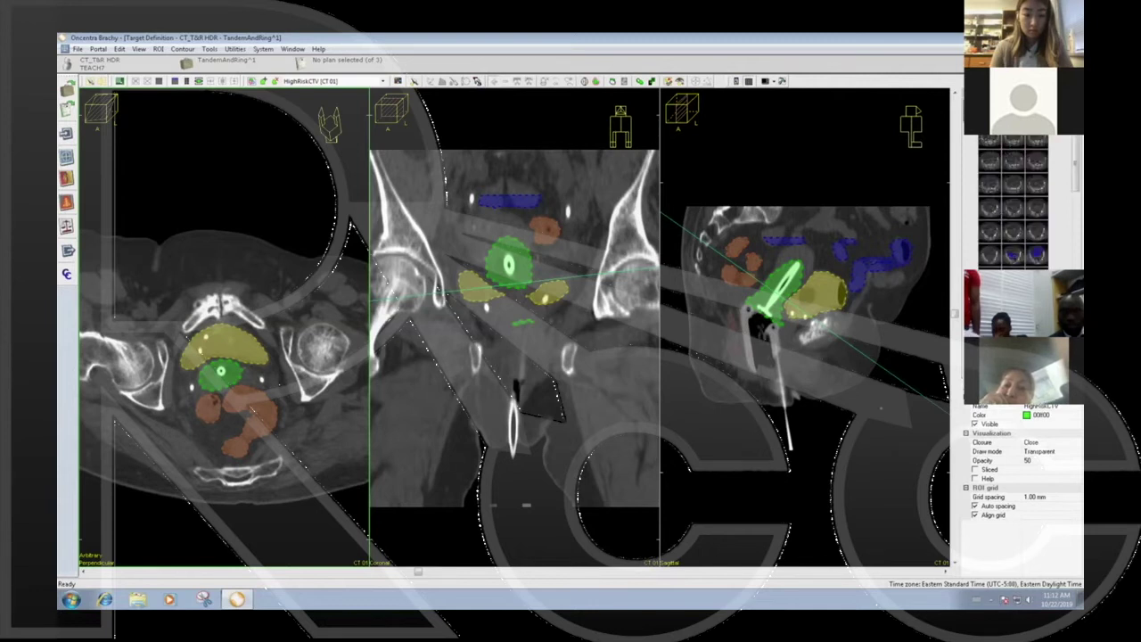
{"action": "left_click", "coordinate": [304, 571]}
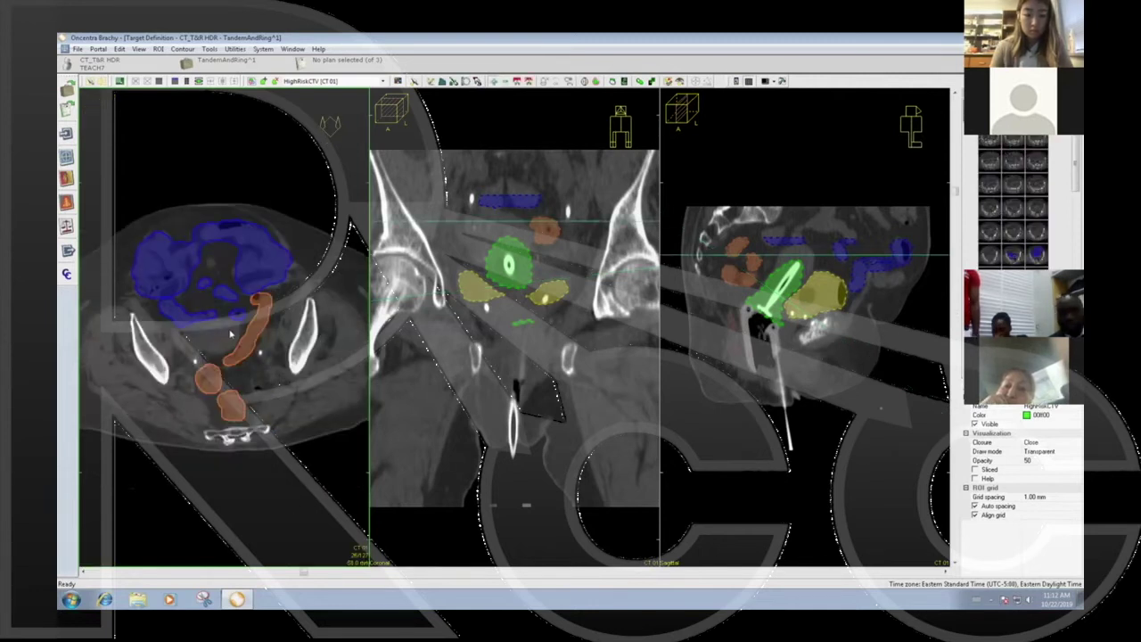
{"action": "scroll", "coordinate": [230, 333], "scroll_direction": "down", "scroll_amount": 5}
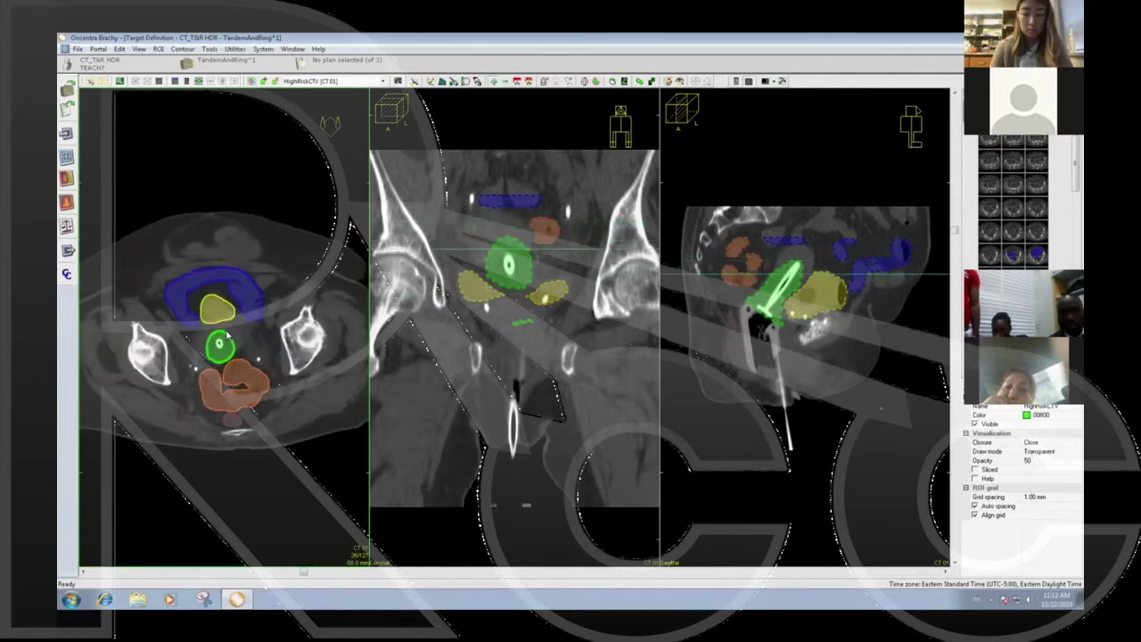
{"action": "scroll", "coordinate": [229, 335], "scroll_direction": "down", "scroll_amount": 2}
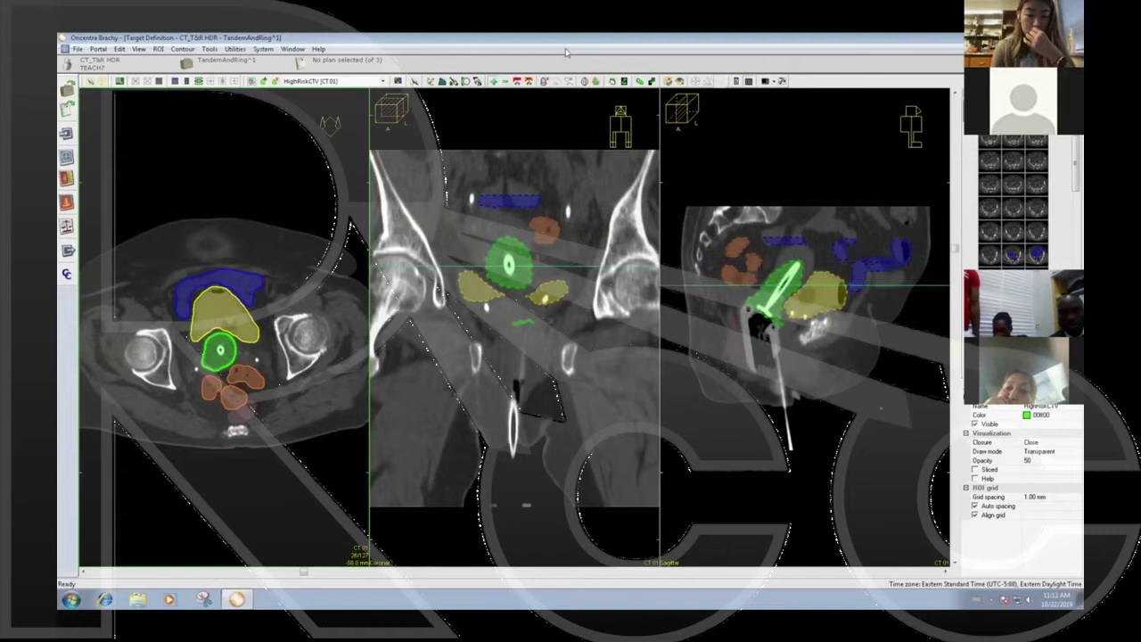
{"action": "left_click", "coordinate": [465, 81]}
{"action": "left_click", "coordinate": [468, 83]}
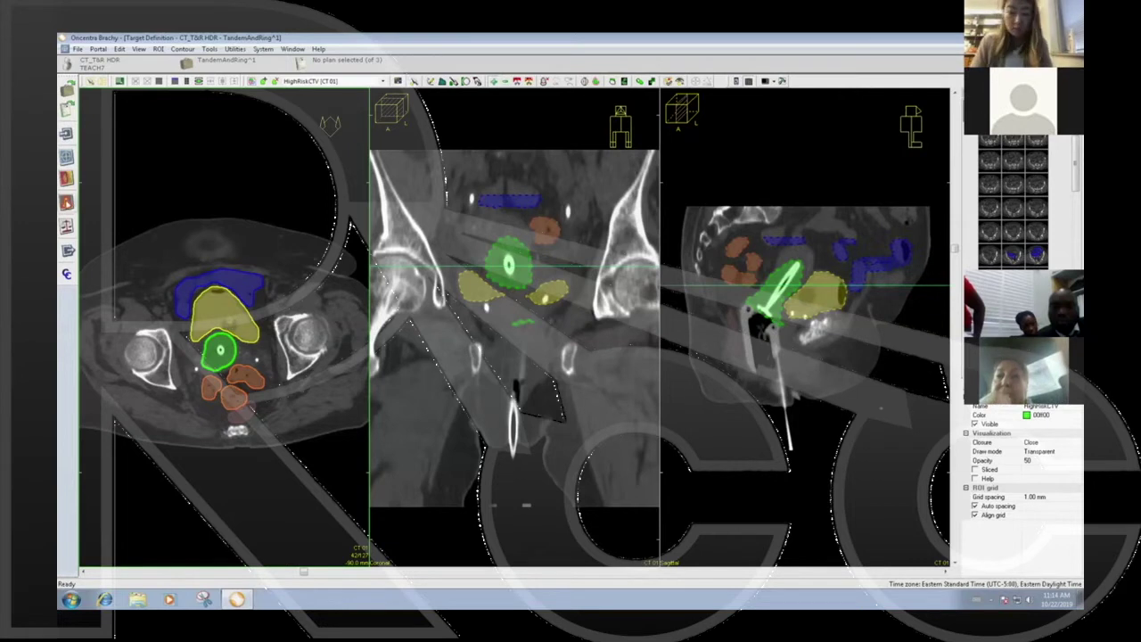
Step: Start a new brachy plan for the case with Intracavitary technique, Cervical application setup and applicator library modelling enabled
{"action": "left_click", "coordinate": [66, 203]}
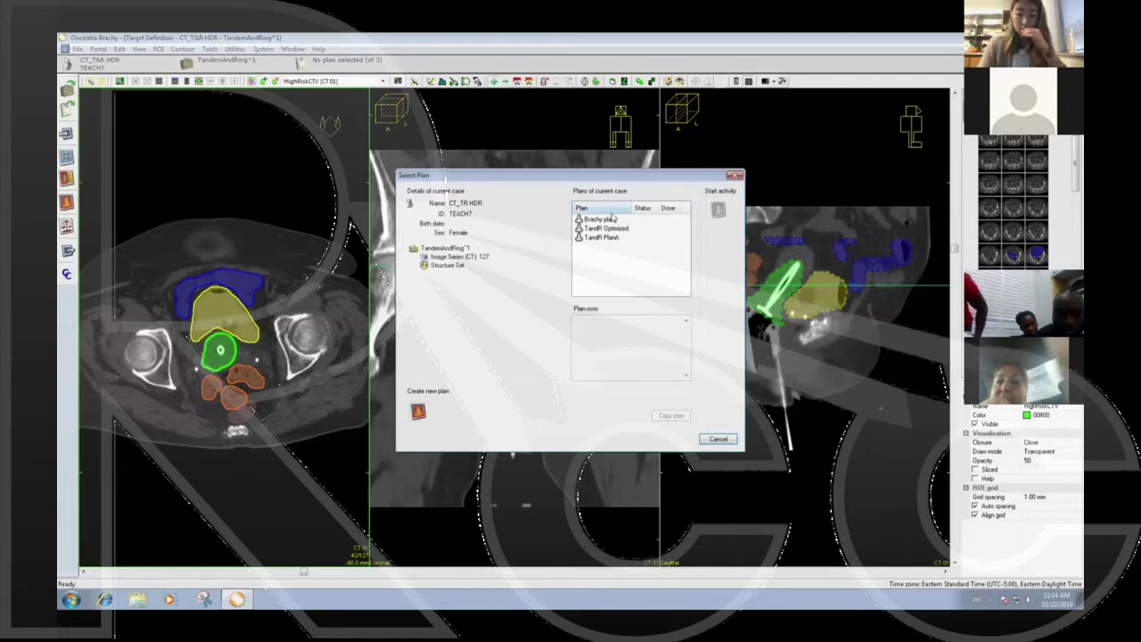
{"action": "left_click", "coordinate": [418, 413]}
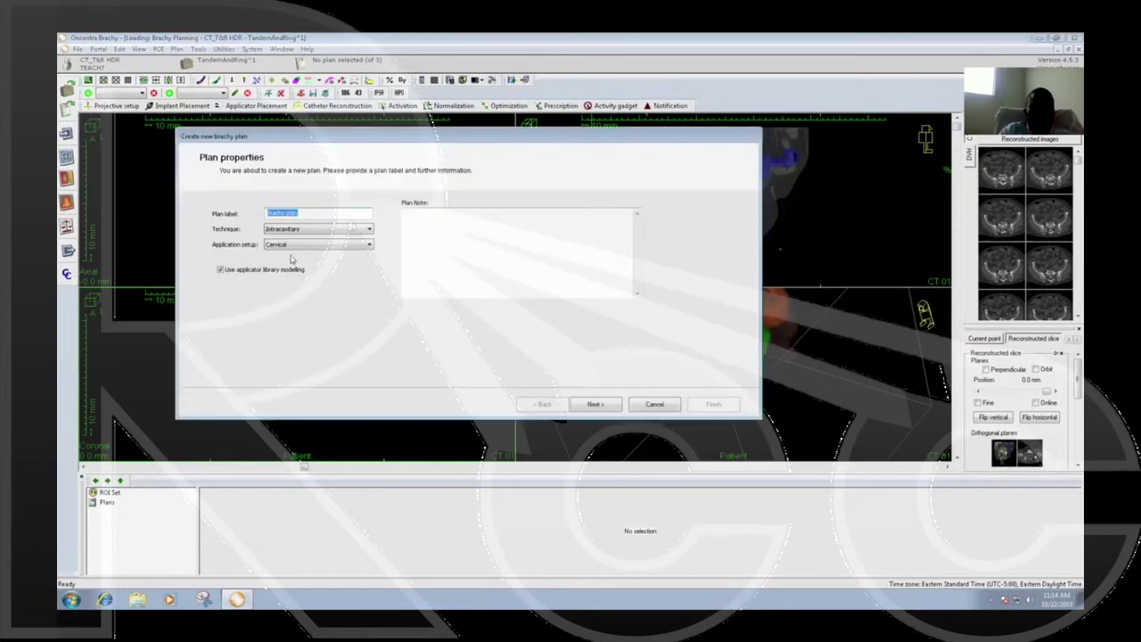
{"action": "left_click_drag", "start_coordinate": [466, 136], "coordinate": [521, 157]}
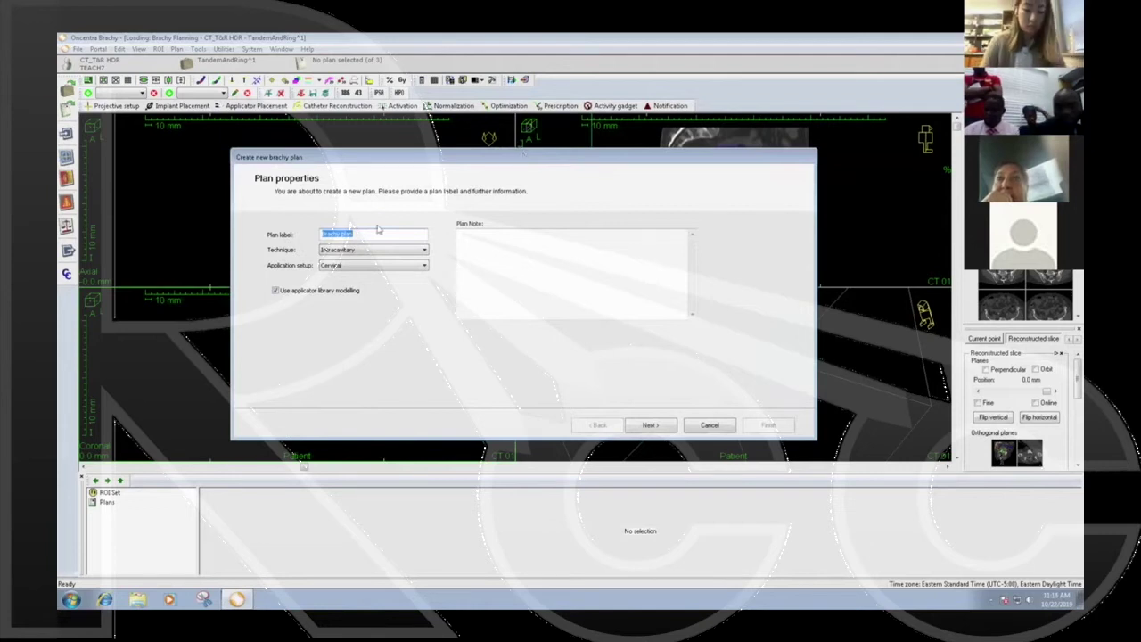
{"action": "left_click", "coordinate": [294, 291]}
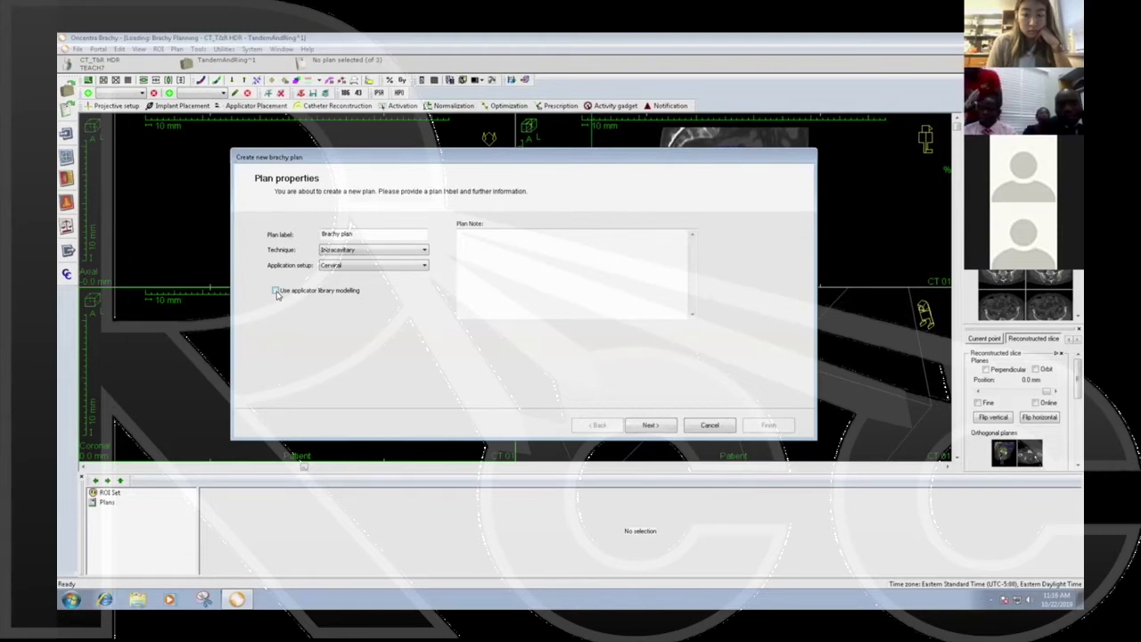
{"action": "left_click", "coordinate": [276, 292]}
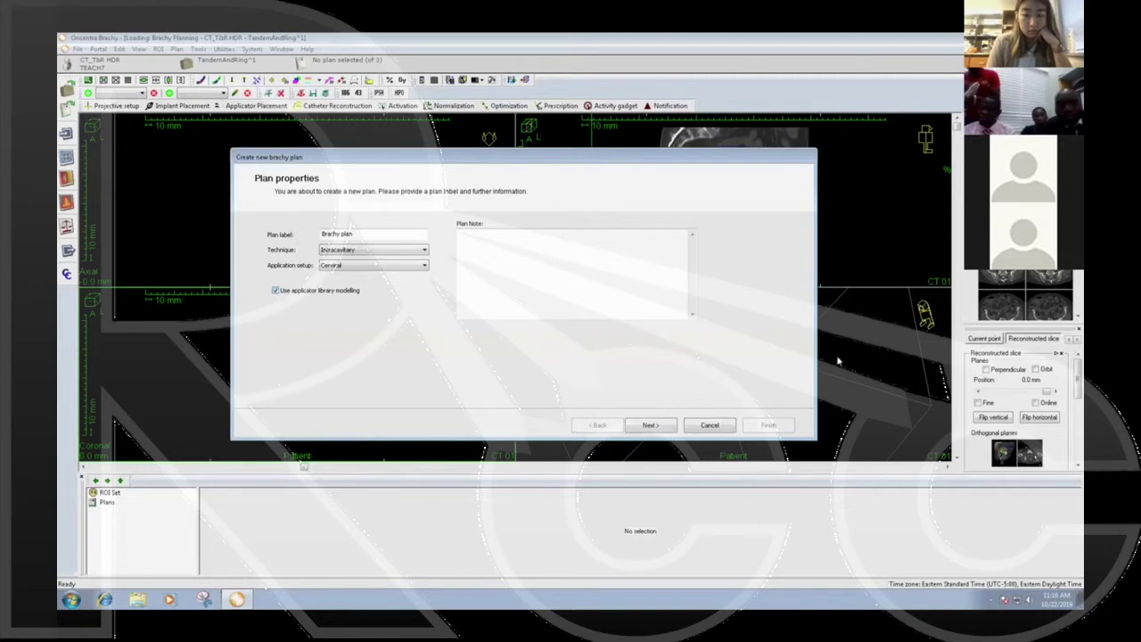
Step: Give the plan the unique label Brachy plan1 and proceed to the applicator selection
{"action": "left_click", "coordinate": [670, 430]}
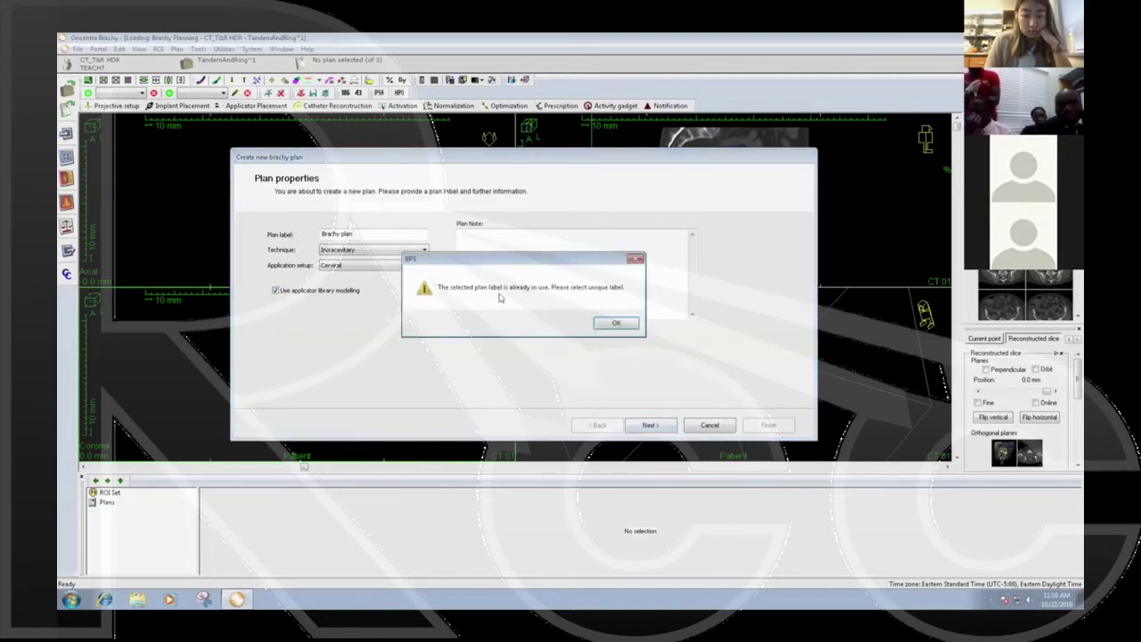
{"action": "left_click", "coordinate": [615, 322]}
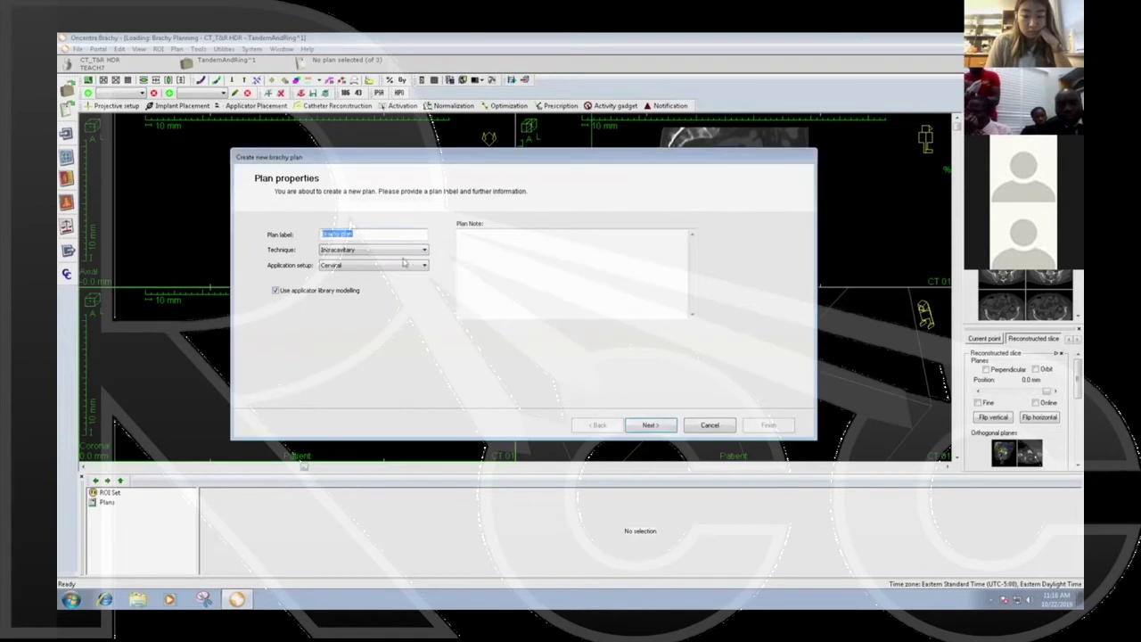
{"action": "left_click", "coordinate": [366, 234]}
{"action": "left_click", "coordinate": [650, 424]}
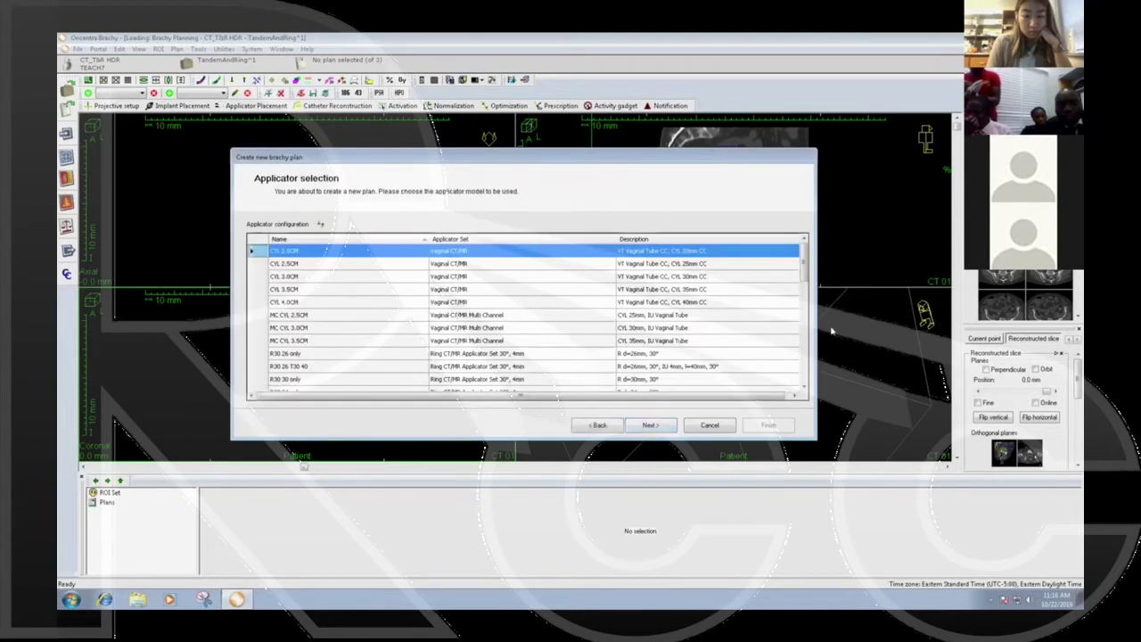
Step: Choose the R45 34 T45 40 ring applicator model, accept the preselected treatment machine and finish creating the plan
{"action": "scroll", "coordinate": [804, 348], "scroll_direction": "down", "scroll_amount": 5}
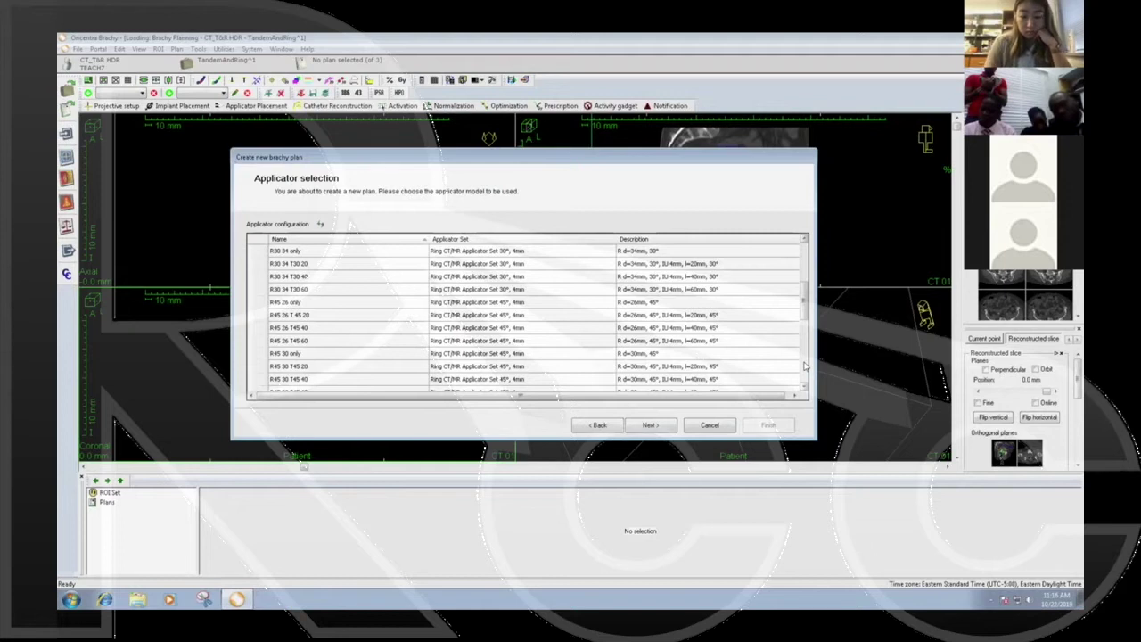
{"action": "left_click", "coordinate": [804, 366]}
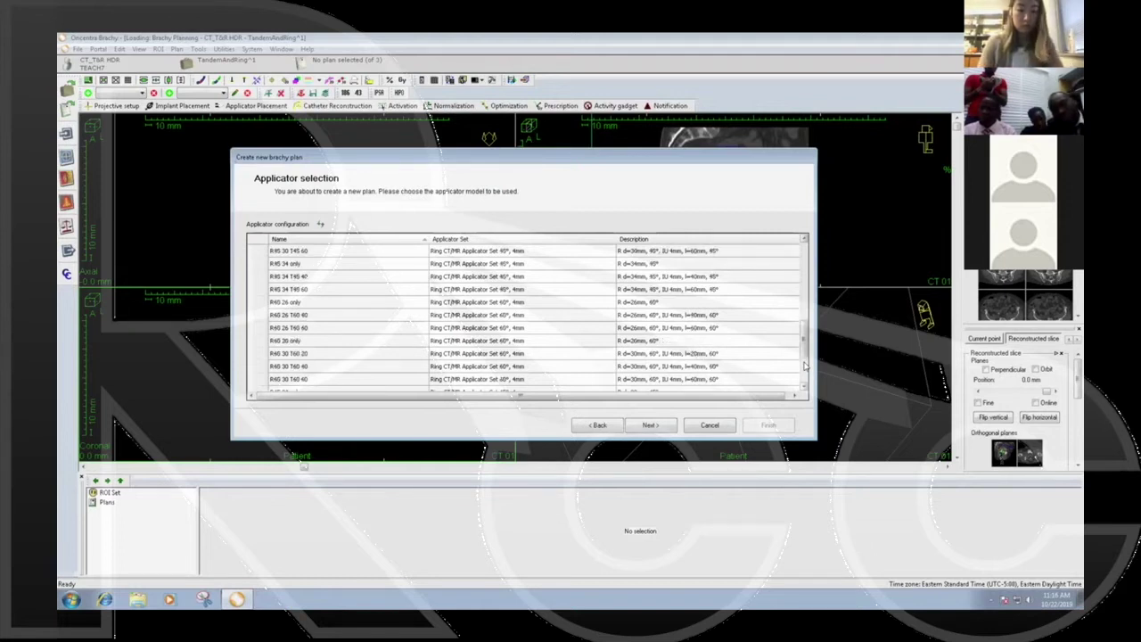
{"action": "left_click", "coordinate": [287, 290]}
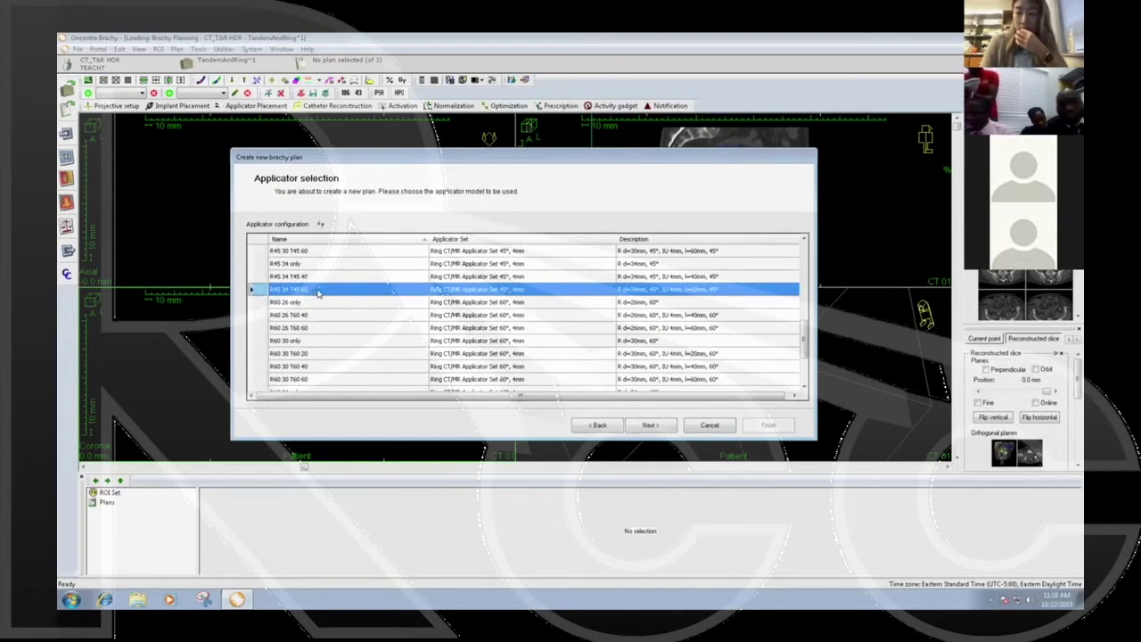
{"action": "left_click", "coordinate": [307, 278]}
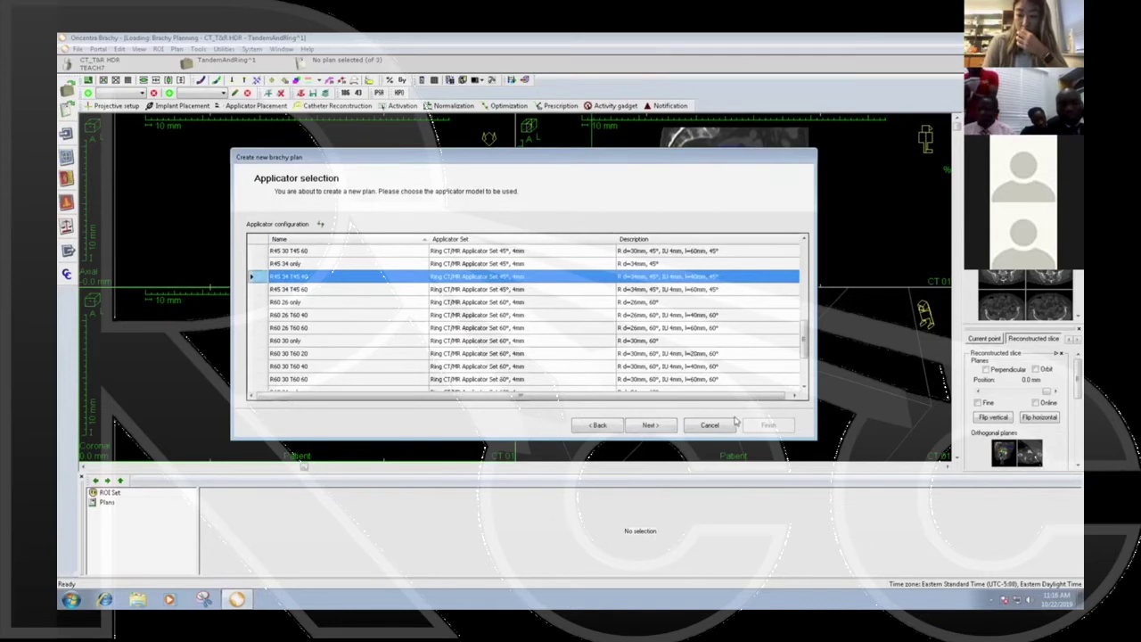
{"action": "left_click", "coordinate": [649, 428]}
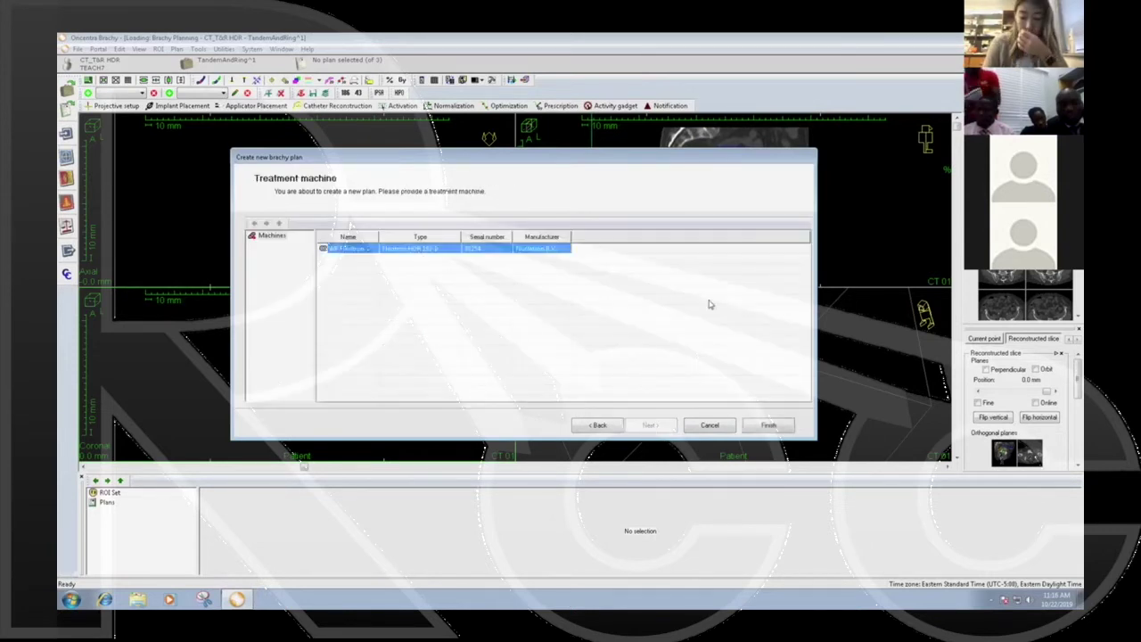
{"action": "left_click", "coordinate": [766, 425]}
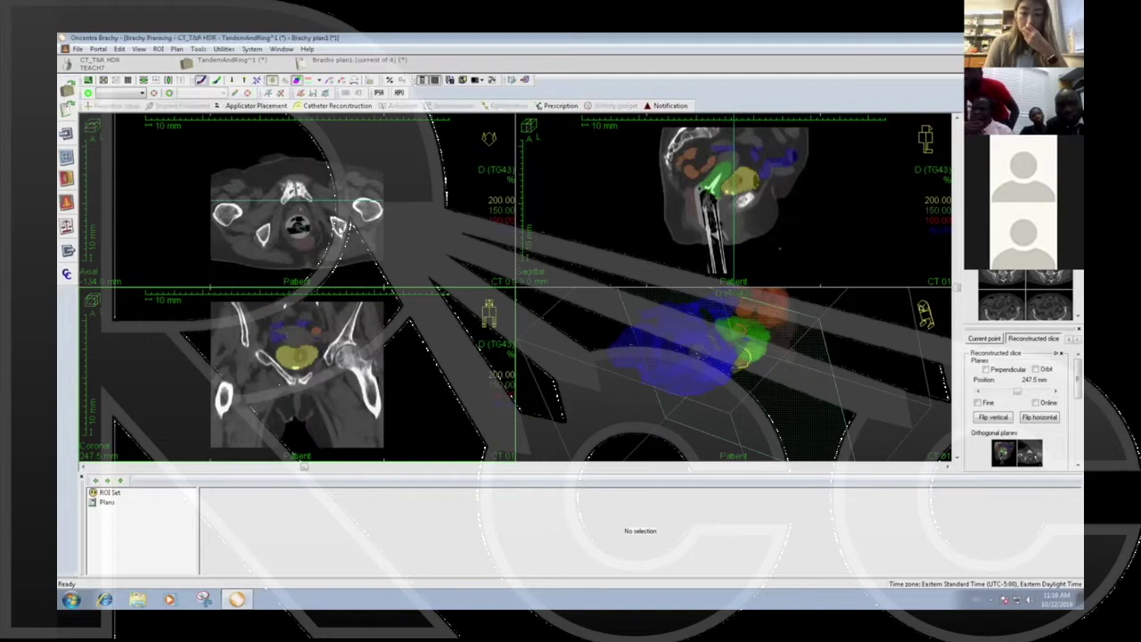
Step: Switch the axial and sagittal views from Patient to Applicator orientation and apply the DemoSingleScreen layout
{"action": "scroll", "coordinate": [297, 212], "scroll_direction": "down", "scroll_amount": 2}
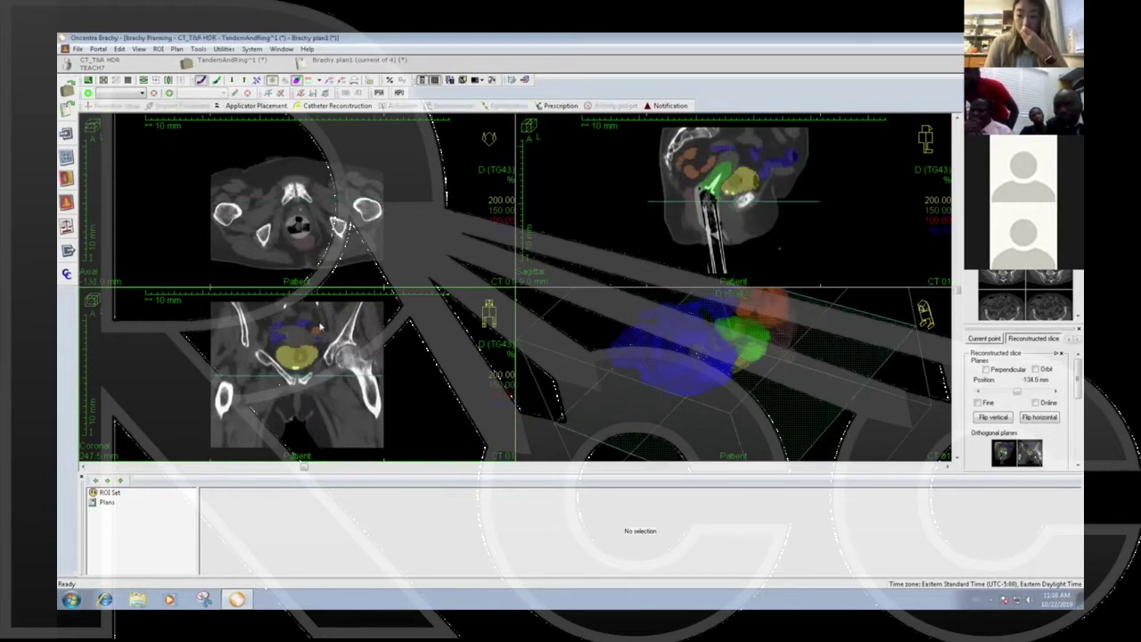
{"action": "scroll", "coordinate": [299, 355], "scroll_direction": "up", "scroll_amount": 6}
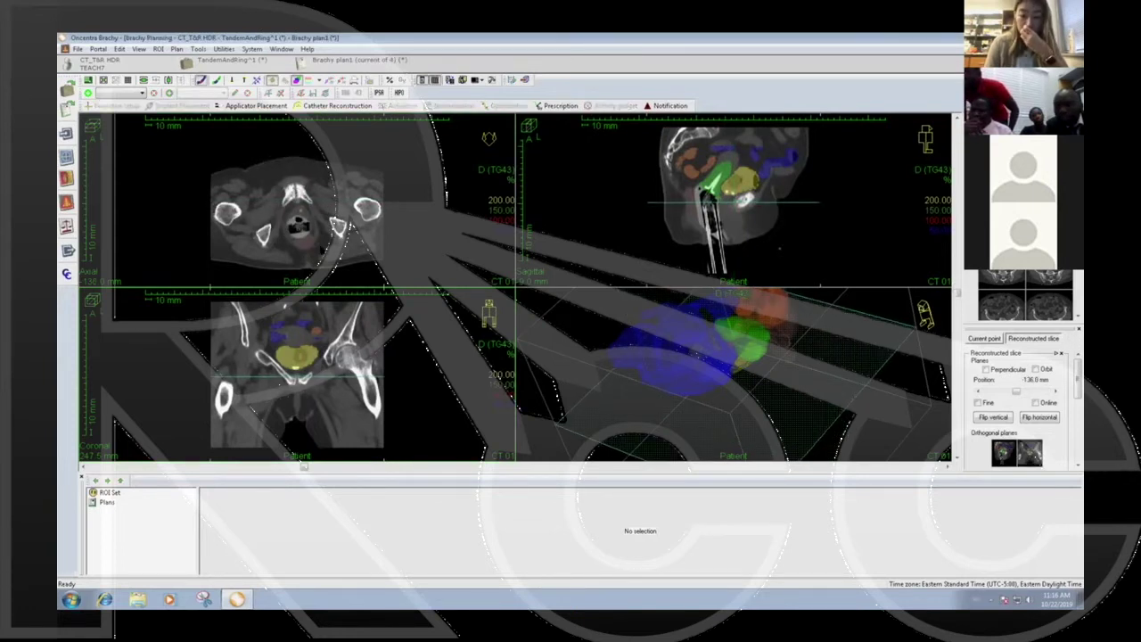
{"action": "scroll", "coordinate": [343, 266], "scroll_direction": "up", "scroll_amount": 11}
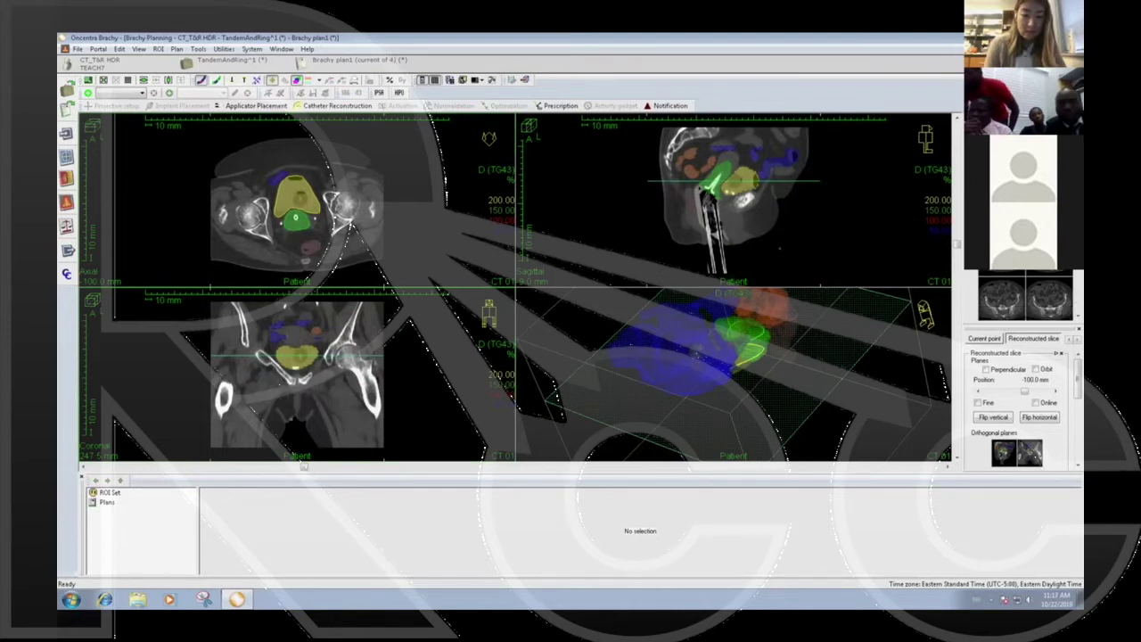
{"action": "scroll", "coordinate": [350, 228], "scroll_direction": "down", "scroll_amount": 2}
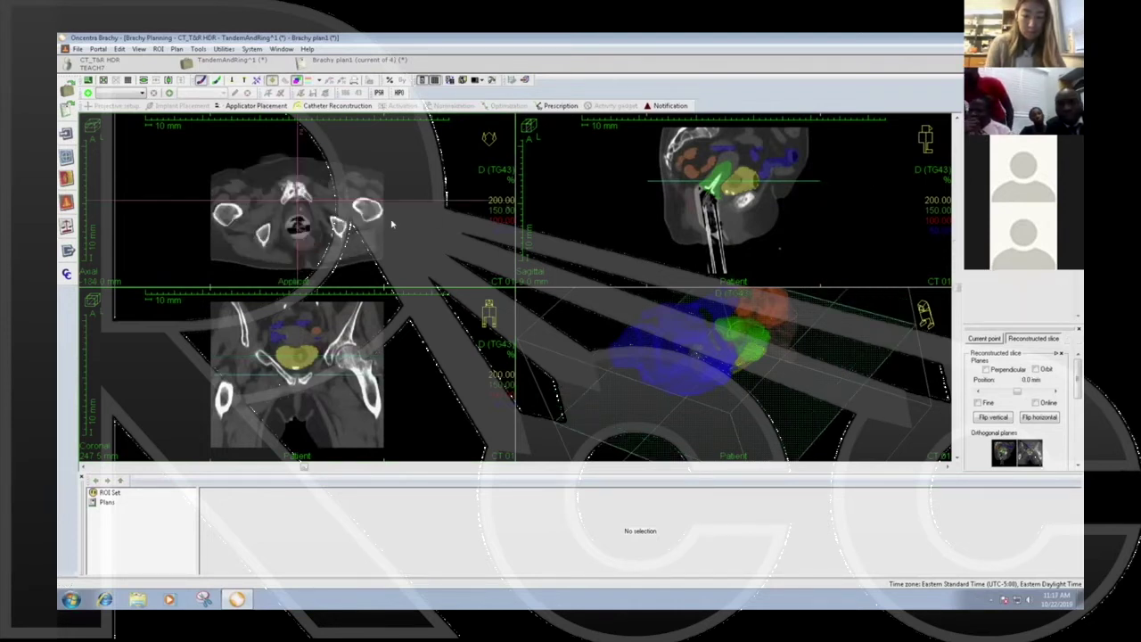
{"action": "left_click", "coordinate": [724, 280]}
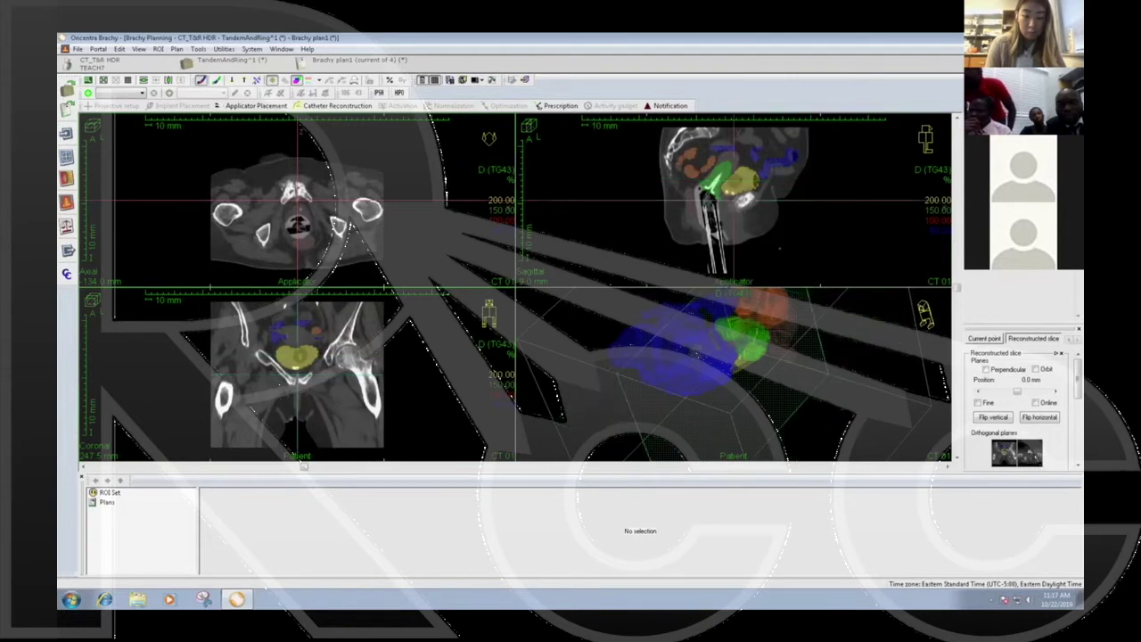
{"action": "left_click", "coordinate": [480, 81]}
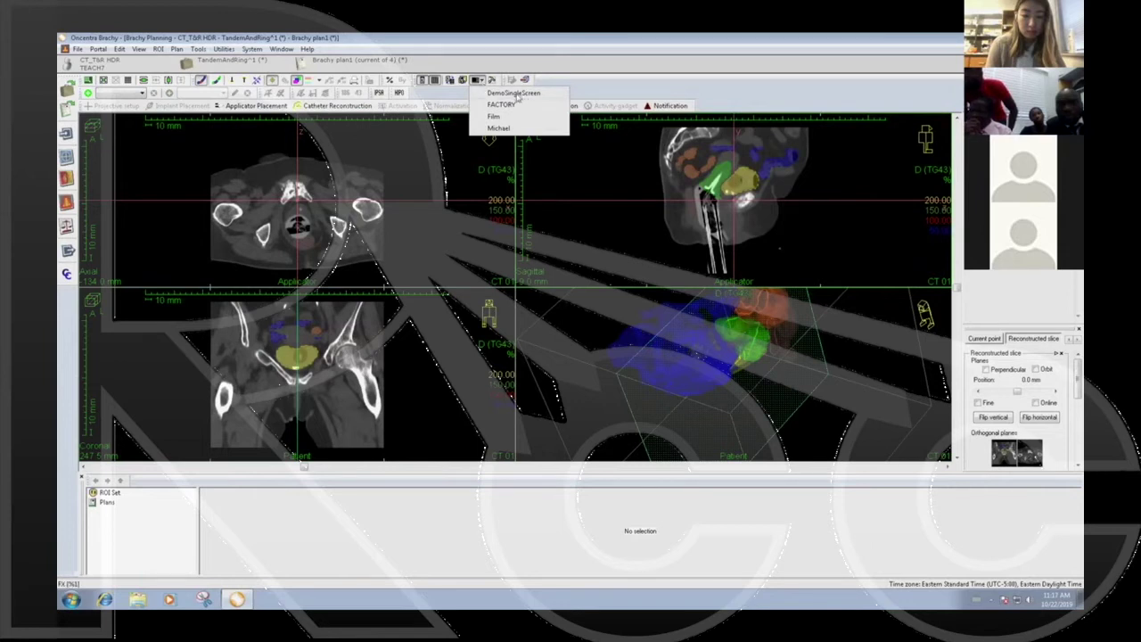
{"action": "left_click", "coordinate": [516, 94]}
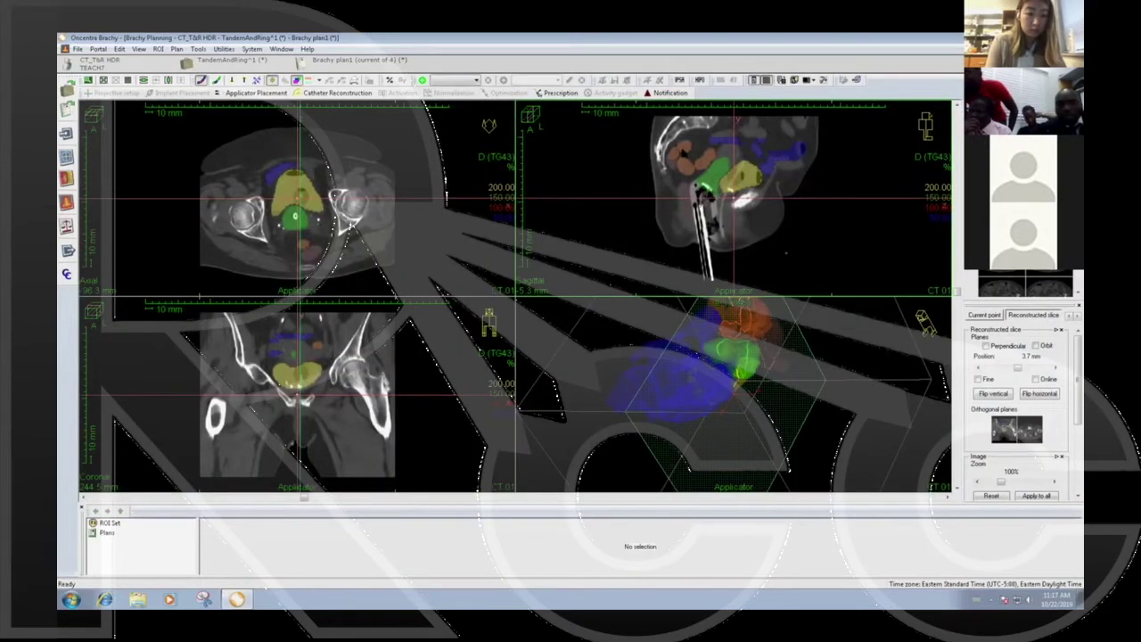
{"action": "left_click", "coordinate": [825, 80]}
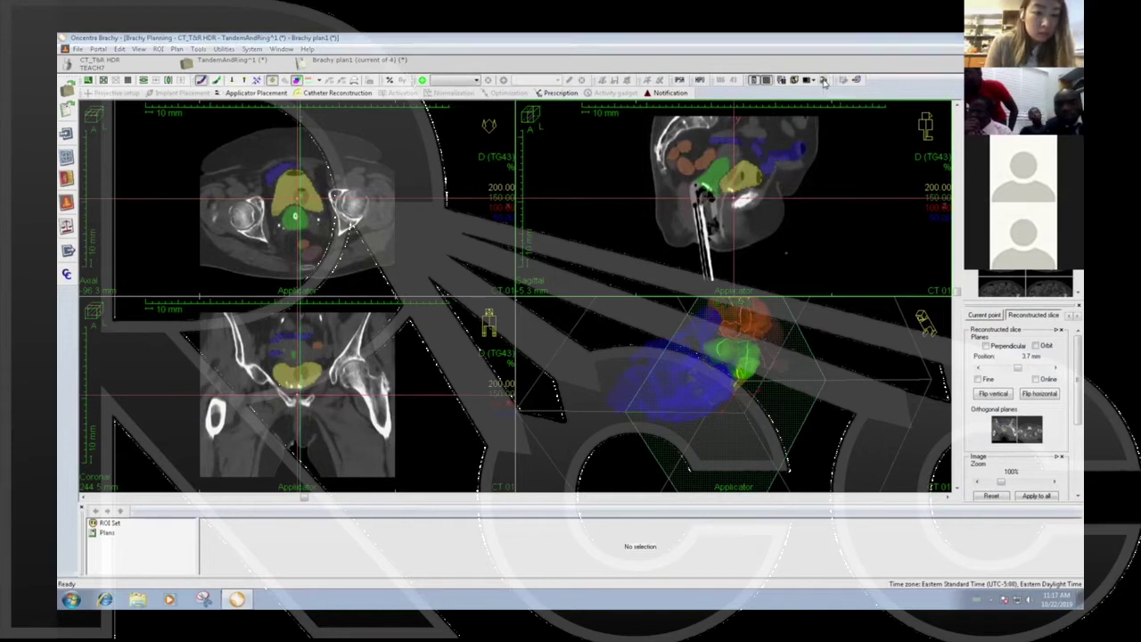
{"action": "left_click", "coordinate": [569, 222]}
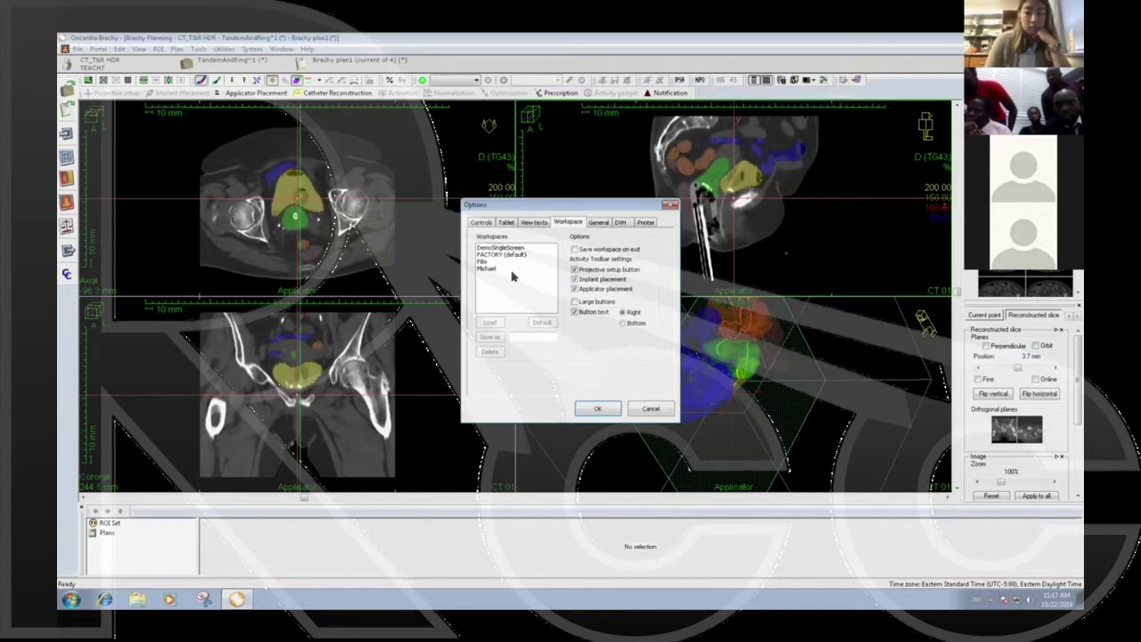
{"action": "left_click", "coordinate": [650, 409]}
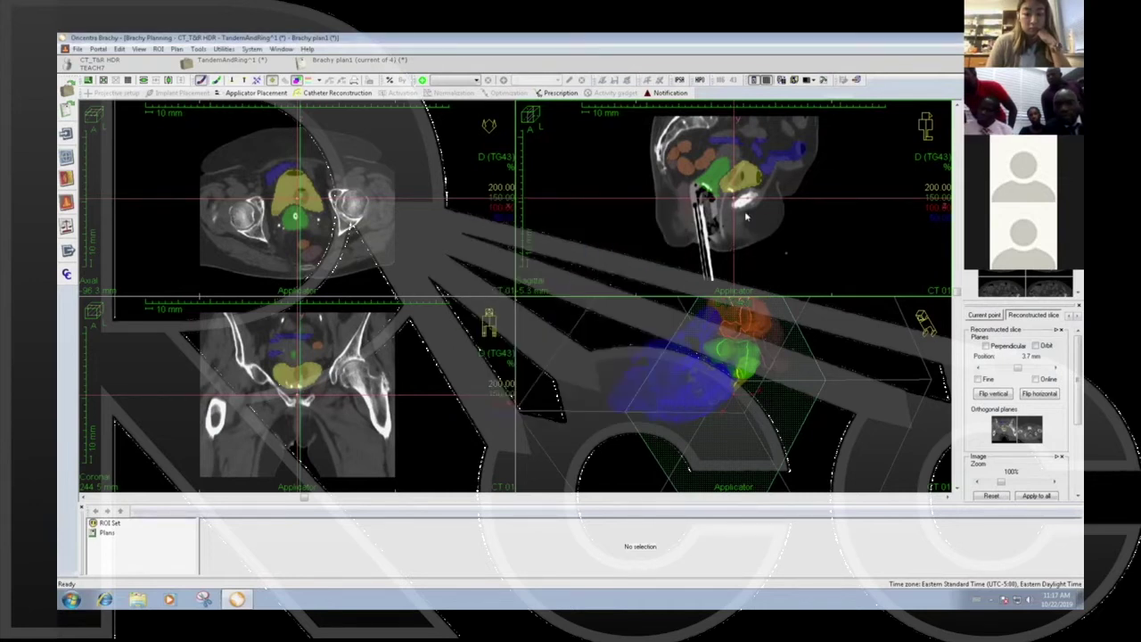
Step: Centre the views on the base of the tandem and rotate the enlarged sagittal plane until the tandem stands upright
{"action": "left_click_drag", "start_coordinate": [737, 200], "coordinate": [702, 193]}
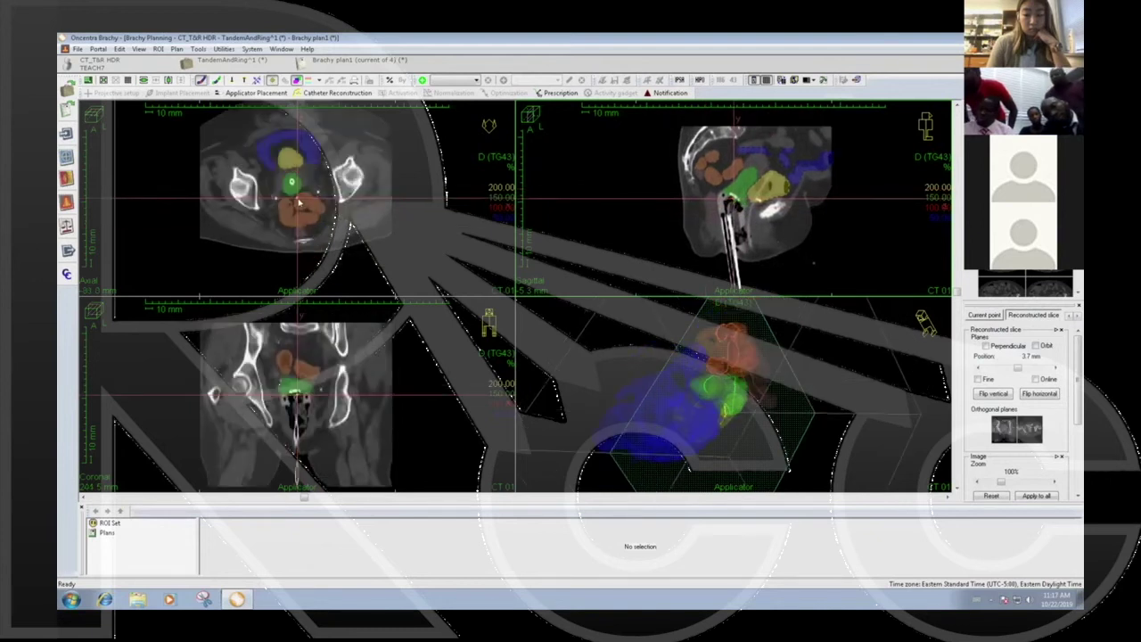
{"action": "double_click", "coordinate": [733, 201]}
{"action": "scroll", "coordinate": [516, 296], "scroll_direction": "down", "scroll_amount": 1}
{"action": "scroll", "coordinate": [568, 302], "scroll_direction": "down", "scroll_amount": 1}
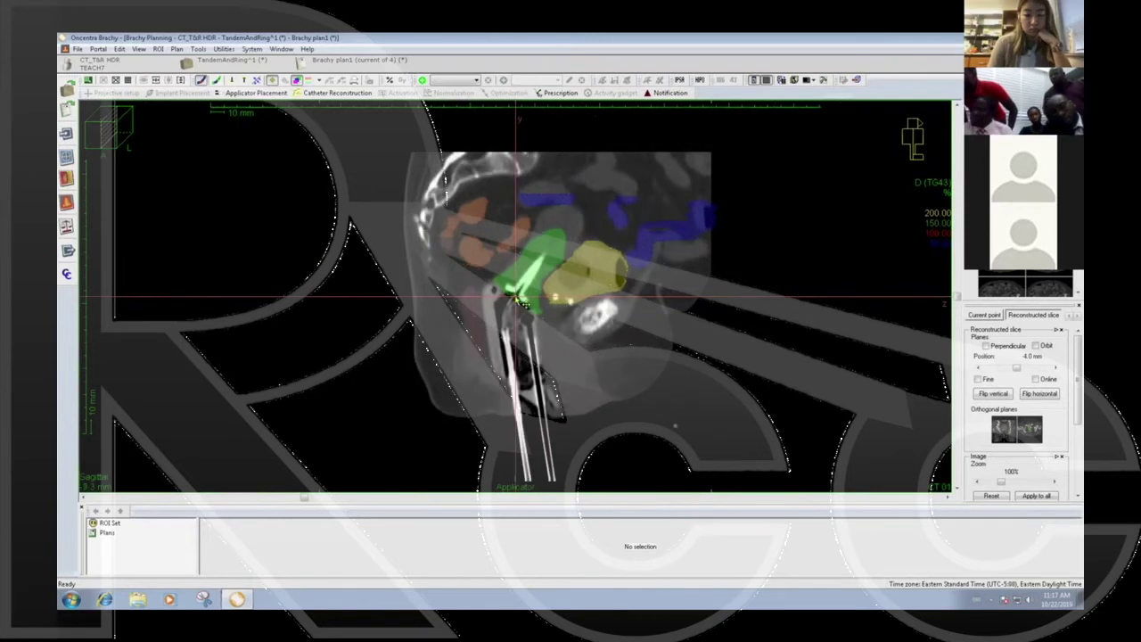
{"action": "scroll", "coordinate": [521, 302], "scroll_direction": "up", "scroll_amount": 2}
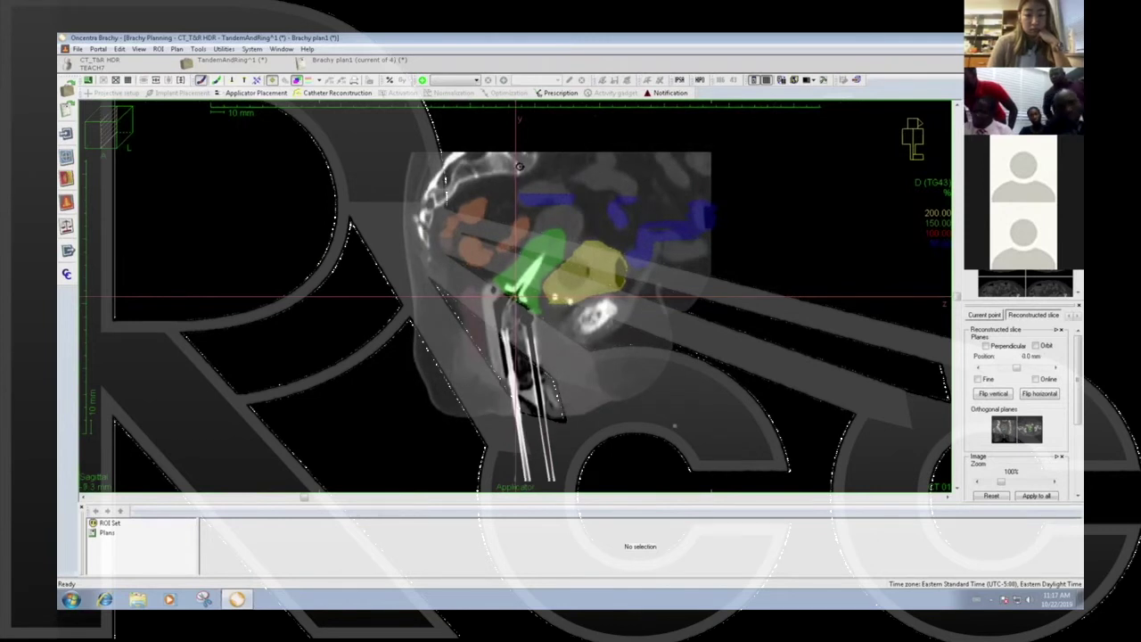
{"action": "left_click_drag", "start_coordinate": [516, 155], "coordinate": [588, 187]}
{"action": "double_click", "coordinate": [588, 188]}
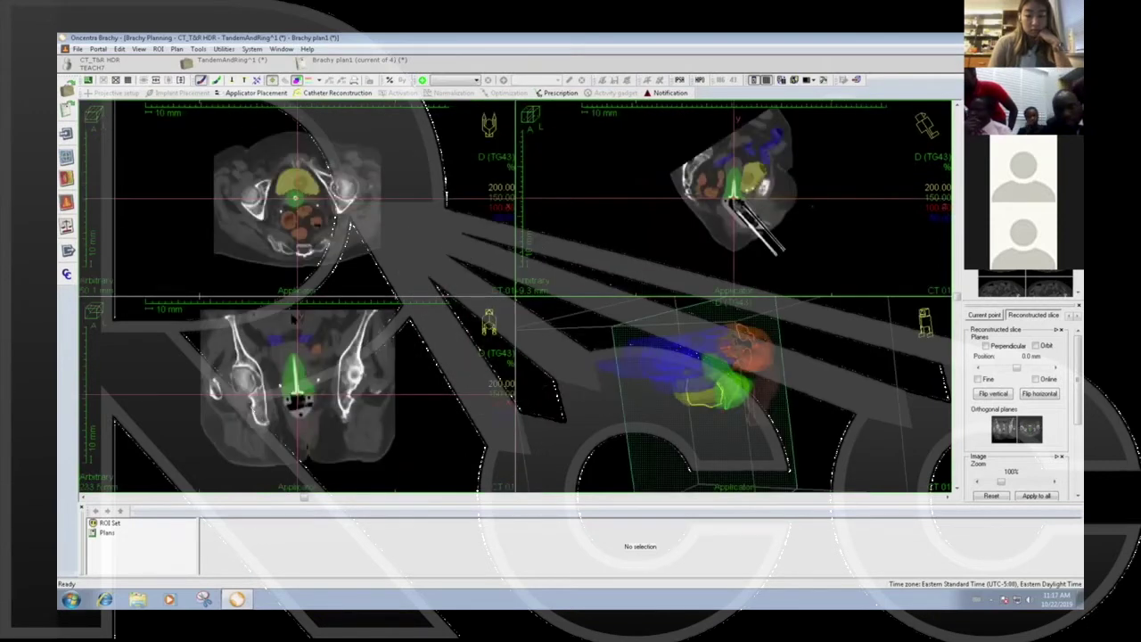
Step: Rotate the enlarged coronal plane until the tandem lies along the vertical crosshair line, magnified to 150%
{"action": "double_click", "coordinate": [428, 375]}
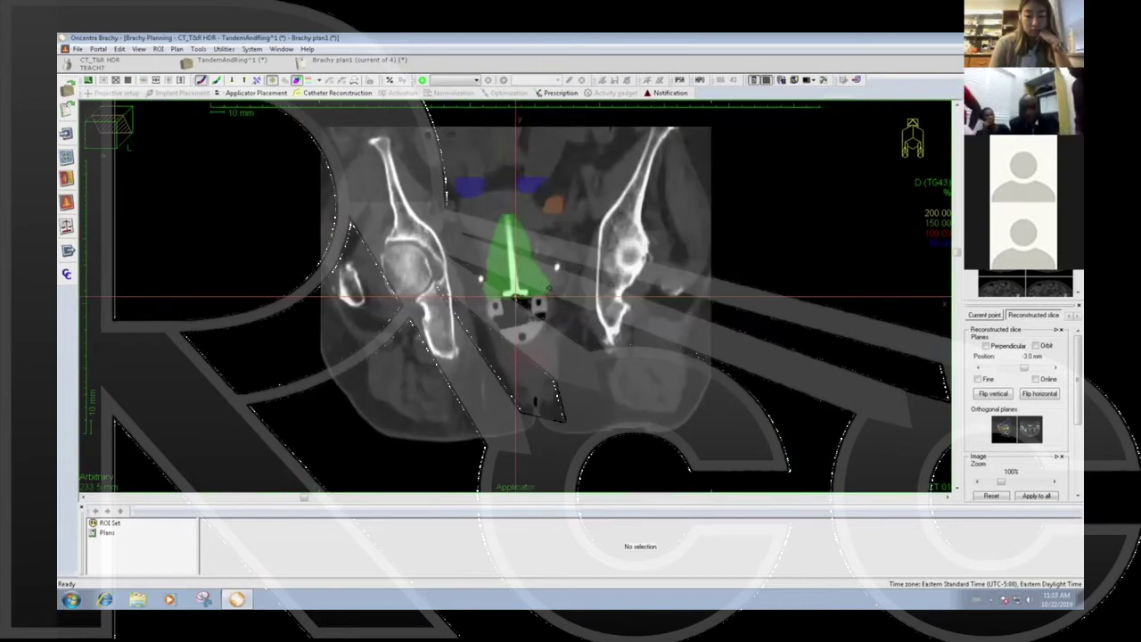
{"action": "middle_click_drag", "start_coordinate": [549, 287], "coordinate": [512, 145]}
{"action": "left_click_drag", "start_coordinate": [516, 135], "coordinate": [496, 136]}
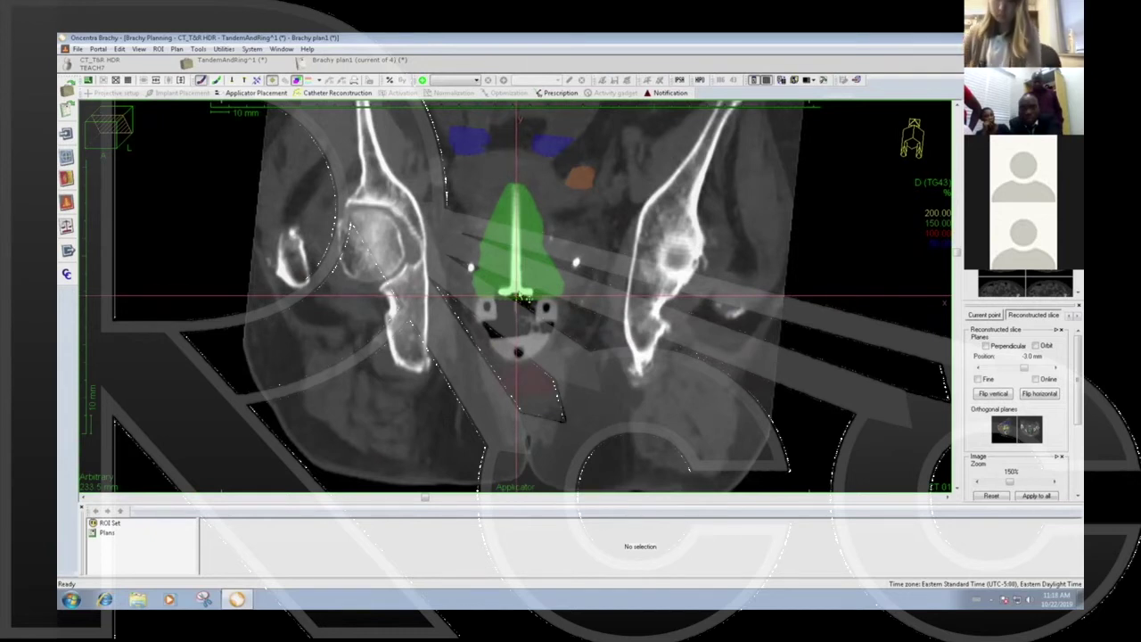
{"action": "scroll", "coordinate": [523, 296], "scroll_direction": "up", "scroll_amount": 1}
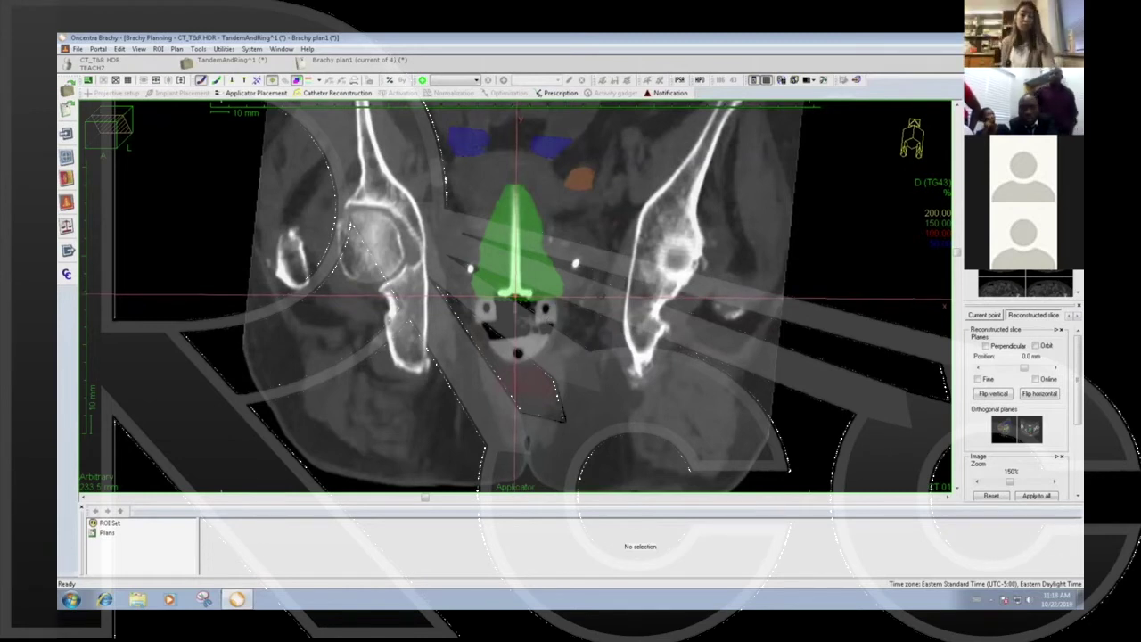
Step: Fine-tune the rotation of the sagittal plane at 224% zoom so the crosshair runs through the tandem's centre
{"action": "left_click", "coordinate": [517, 139]}
{"action": "left_click_drag", "start_coordinate": [521, 140], "coordinate": [515, 138]}
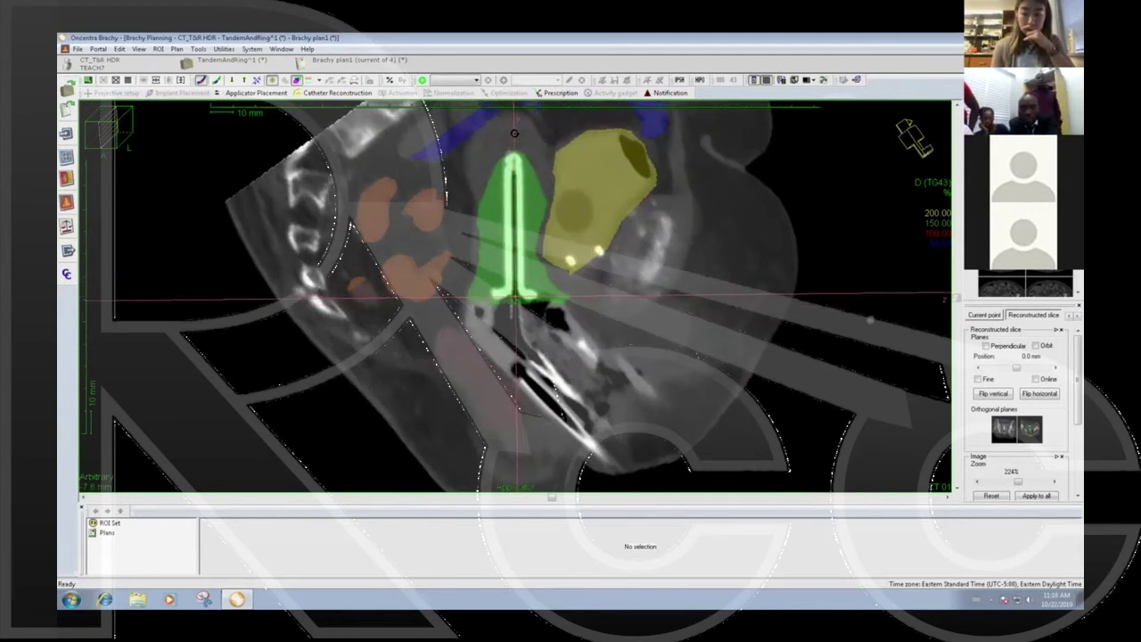
{"action": "left_click_drag", "start_coordinate": [517, 197], "coordinate": [516, 197]}
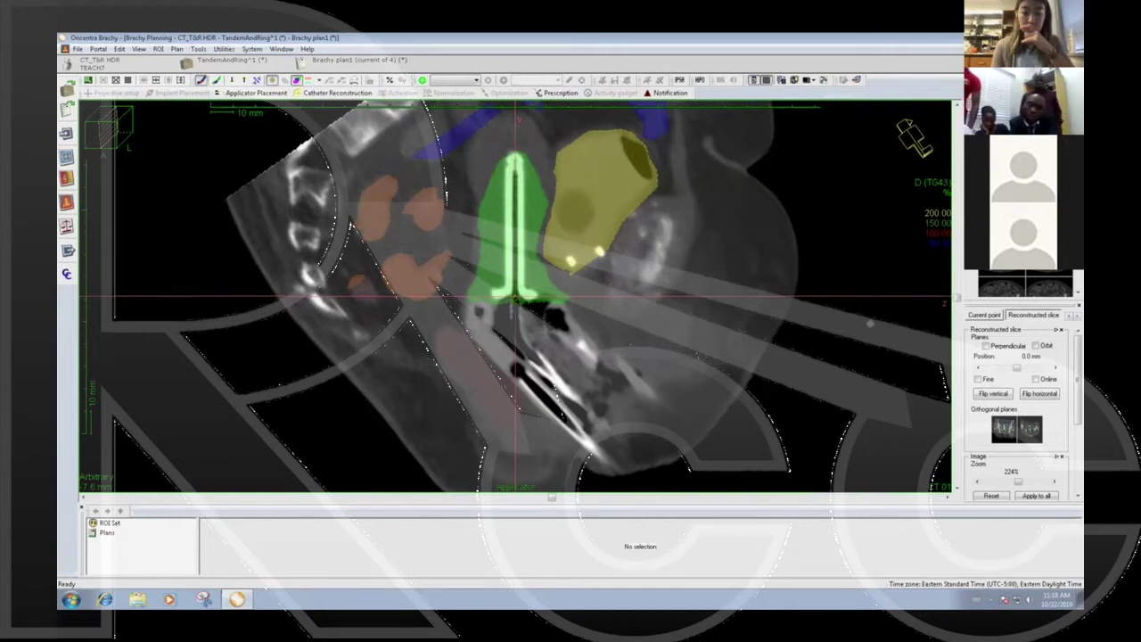
{"action": "double_click", "coordinate": [575, 273]}
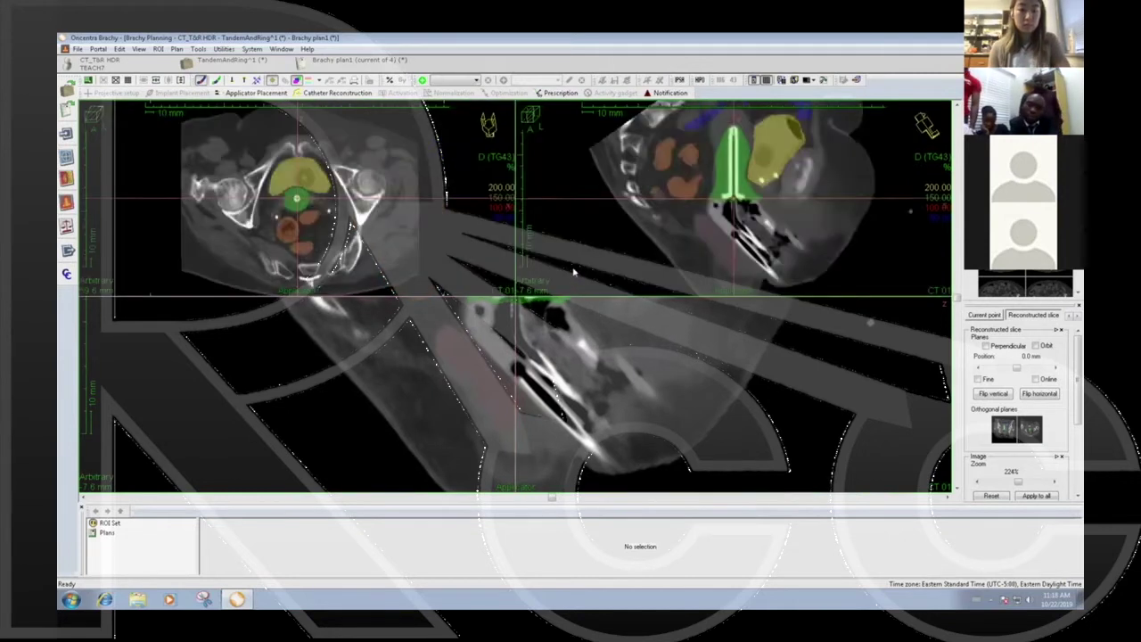
Step: Check the tandem's alignment with the crosshair in the enlarged coronal view
{"action": "double_click", "coordinate": [349, 341]}
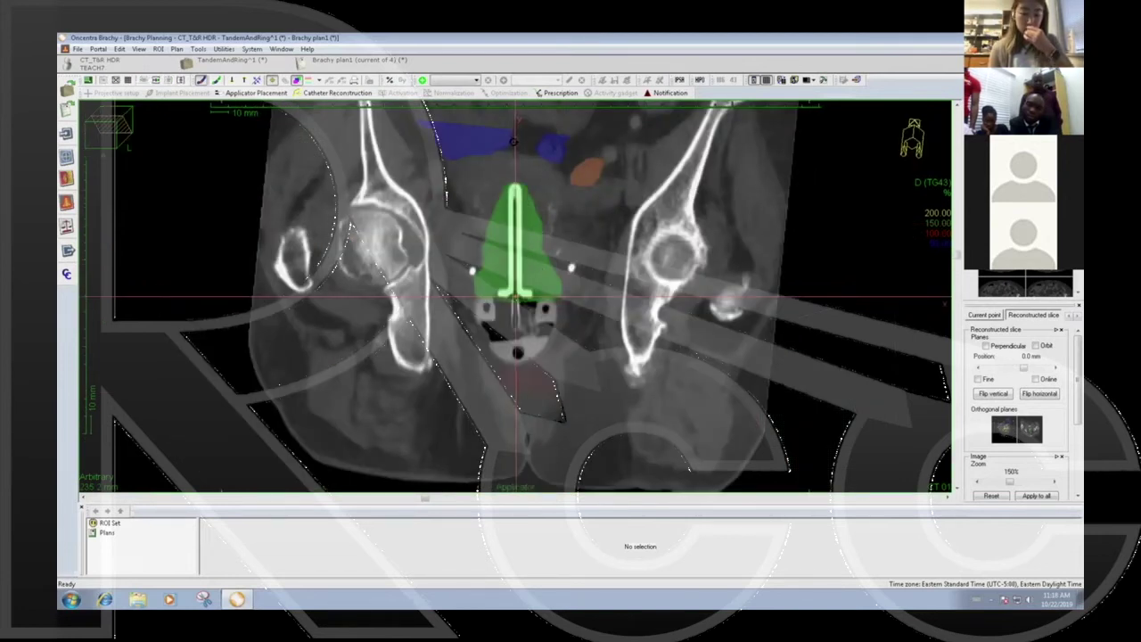
{"action": "scroll", "coordinate": [561, 291], "scroll_direction": "up", "scroll_amount": 2}
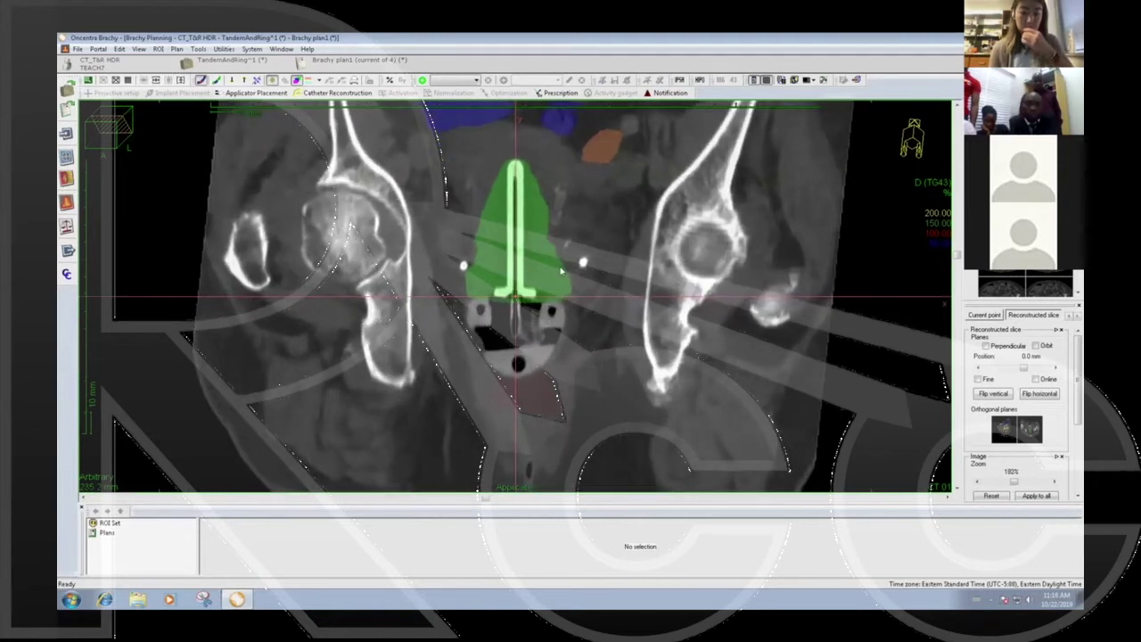
{"action": "middle_click_drag", "start_coordinate": [561, 268], "coordinate": [560, 291]}
{"action": "double_click", "coordinate": [560, 290]}
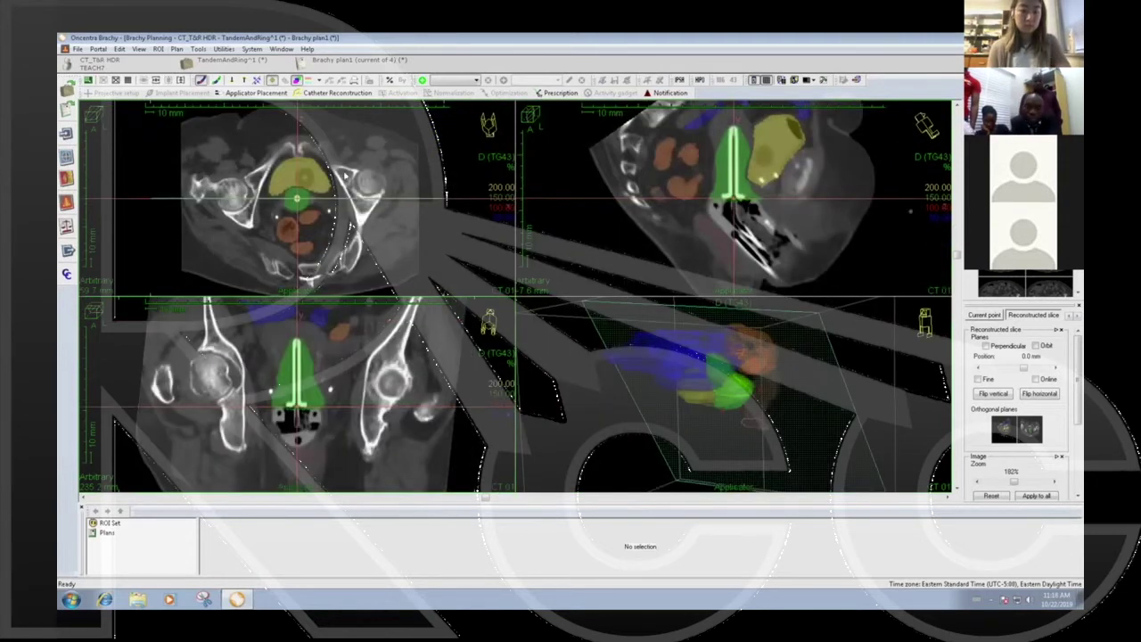
Step: Examine the enlarged axial slices from the tandem down through the ring to the three applicator tubes below it
{"action": "scroll", "coordinate": [336, 186], "scroll_direction": "up", "scroll_amount": 2}
{"action": "double_click", "coordinate": [336, 187]}
{"action": "scroll", "coordinate": [524, 252], "scroll_direction": "down", "scroll_amount": 5}
{"action": "scroll", "coordinate": [524, 255], "scroll_direction": "up", "scroll_amount": 10}
{"action": "scroll", "coordinate": [525, 255], "scroll_direction": "down", "scroll_amount": 8}
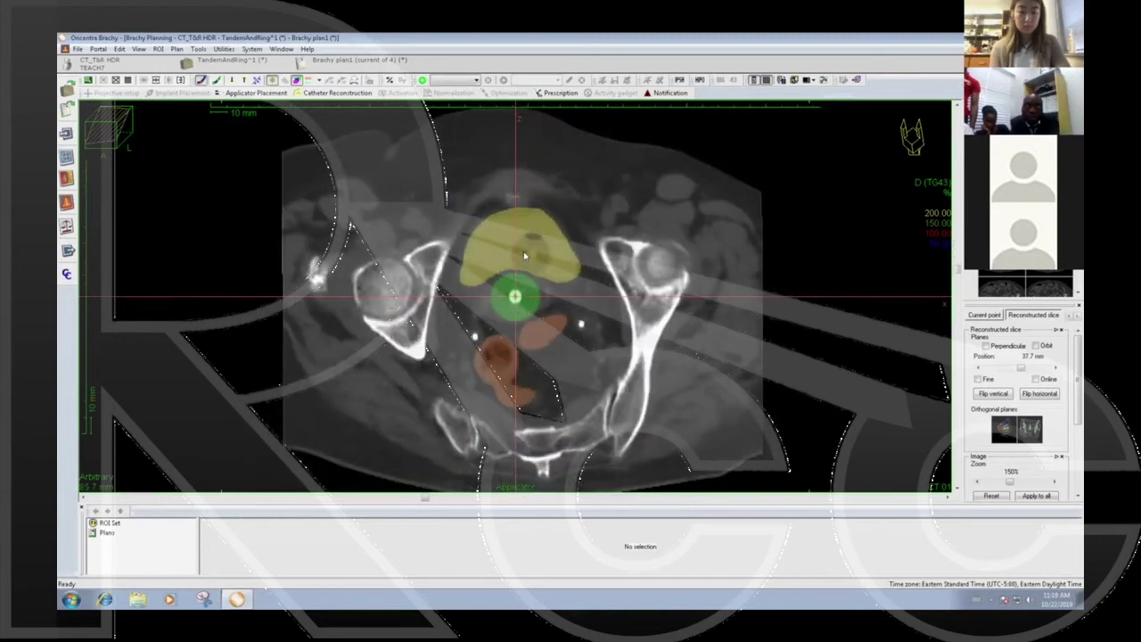
{"action": "scroll", "coordinate": [523, 251], "scroll_direction": "down", "scroll_amount": 9}
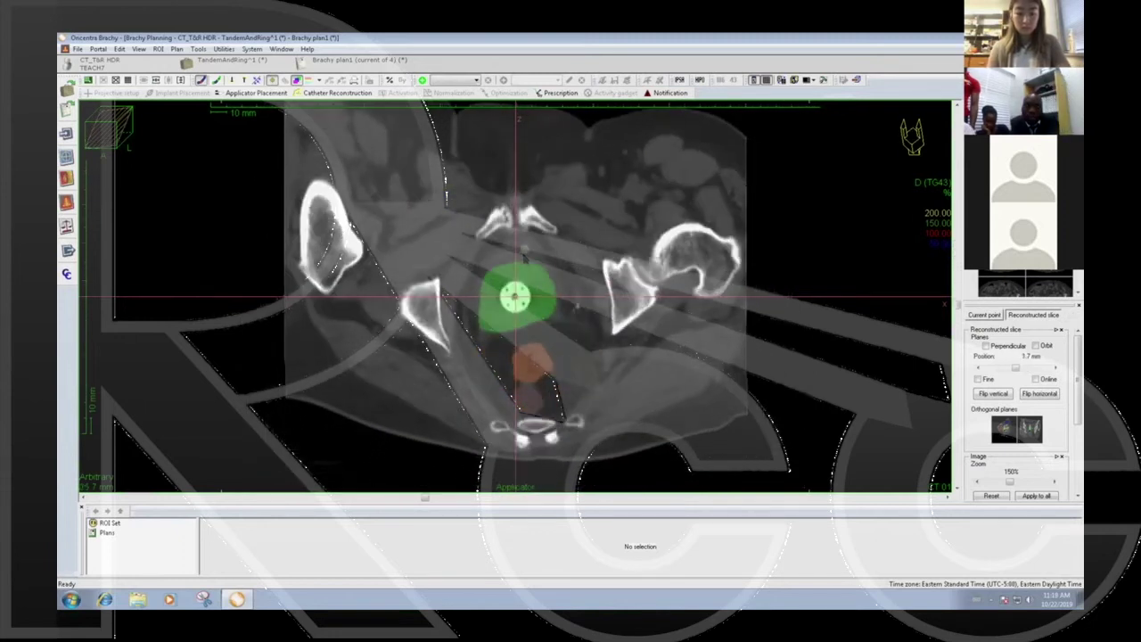
{"action": "scroll", "coordinate": [524, 255], "scroll_direction": "down", "scroll_amount": 5}
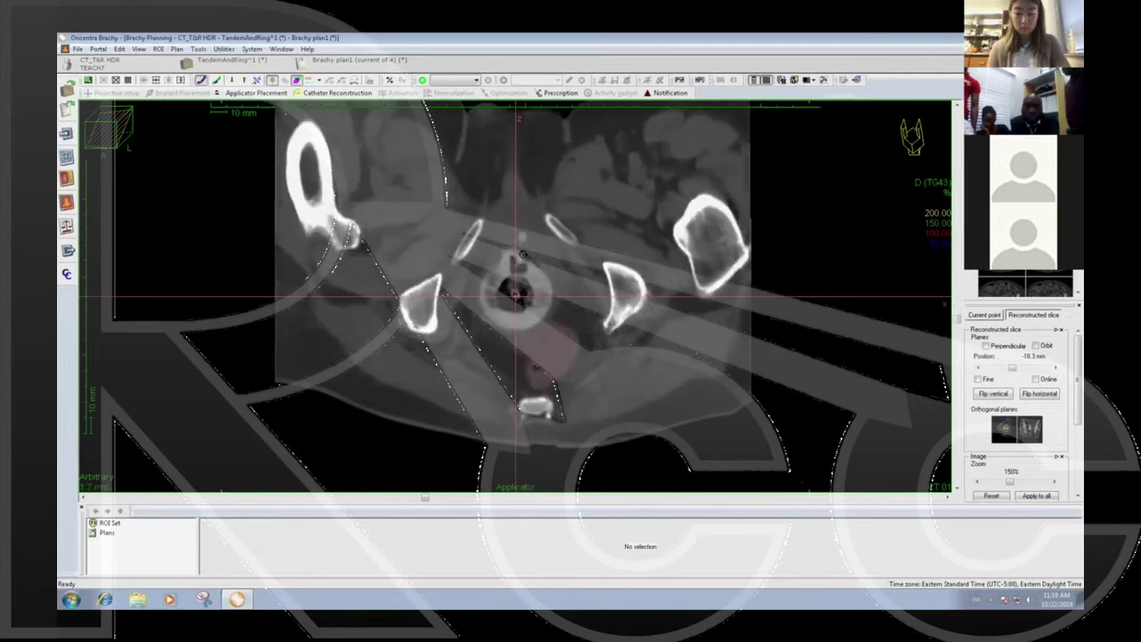
{"action": "scroll", "coordinate": [524, 255], "scroll_direction": "down", "scroll_amount": 3}
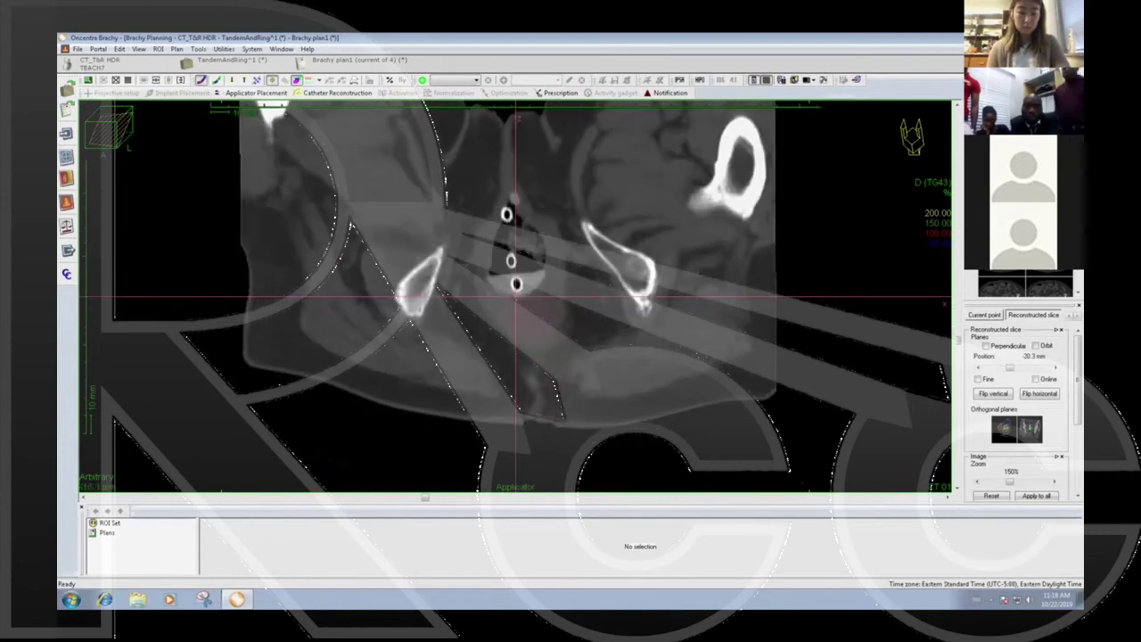
{"action": "scroll", "coordinate": [541, 167], "scroll_direction": "down", "scroll_amount": 4}
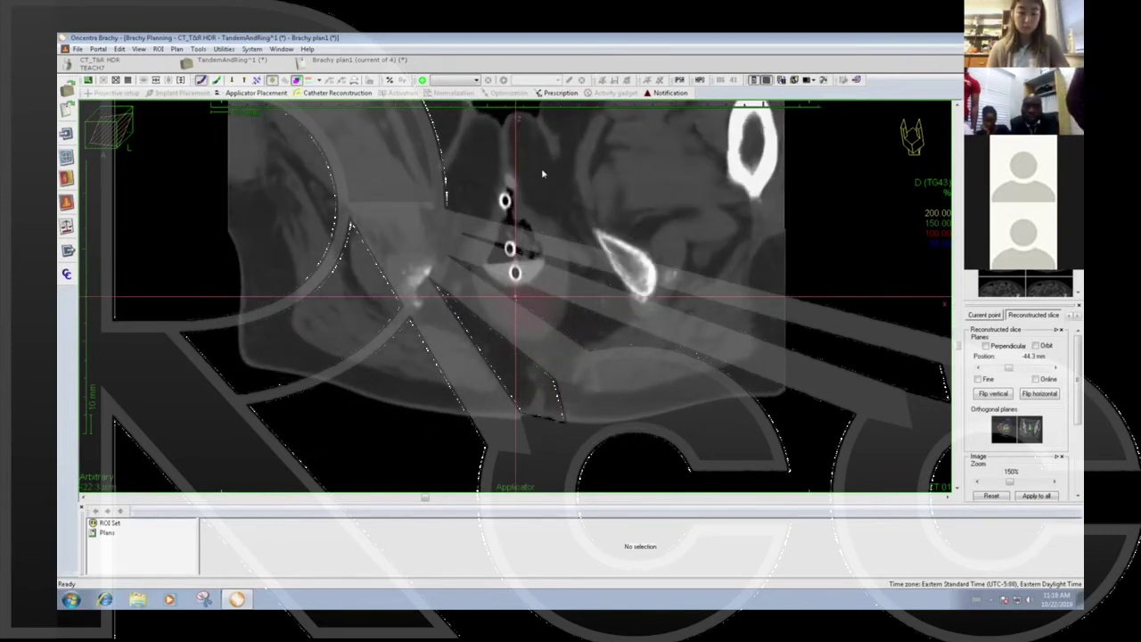
Step: Rotate the axial view until the three applicator tubes line up vertically, and return the axial slice to the tandem base at -0.3 mm
{"action": "left_click_drag", "start_coordinate": [502, 143], "coordinate": [499, 146]}
{"action": "scroll", "coordinate": [547, 220], "scroll_direction": "down", "scroll_amount": 5}
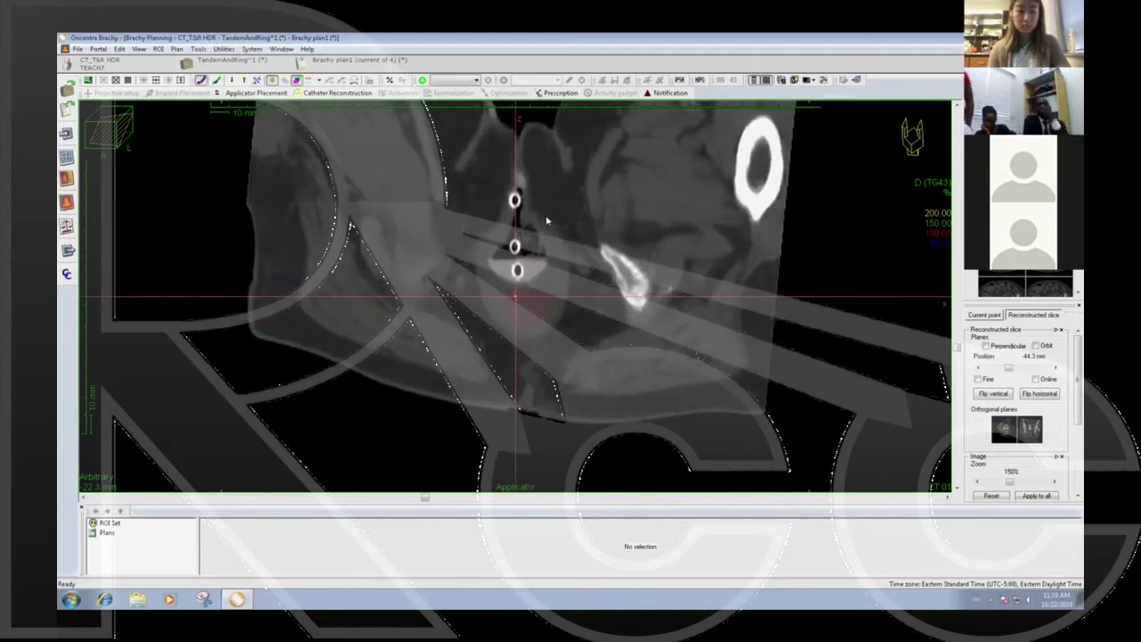
{"action": "scroll", "coordinate": [548, 220], "scroll_direction": "up", "scroll_amount": 8}
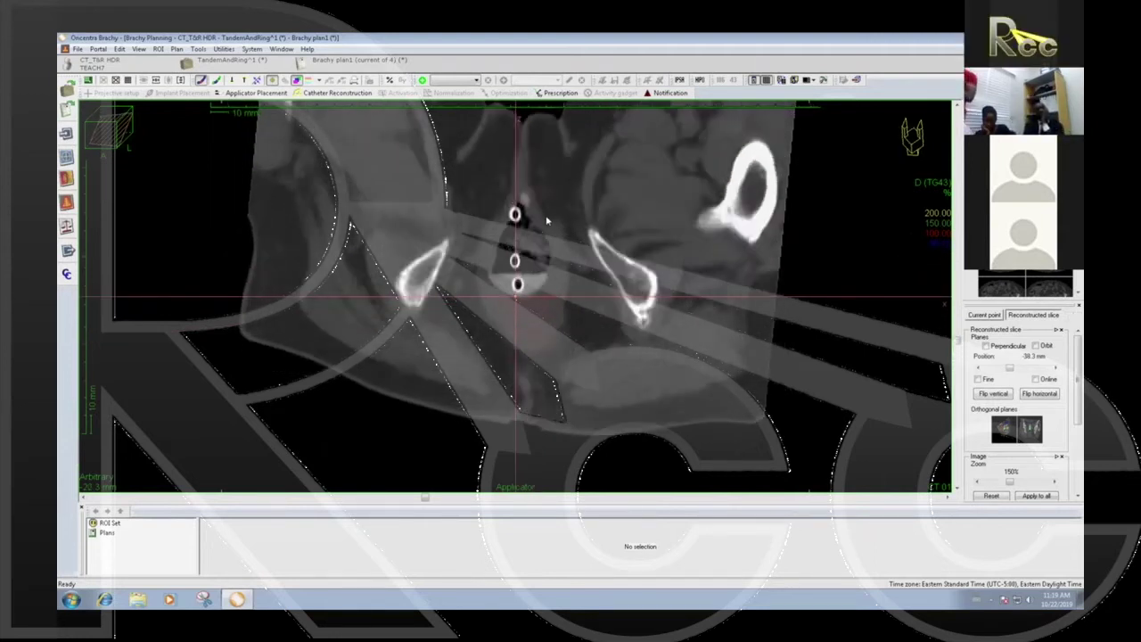
{"action": "double_click", "coordinate": [547, 220]}
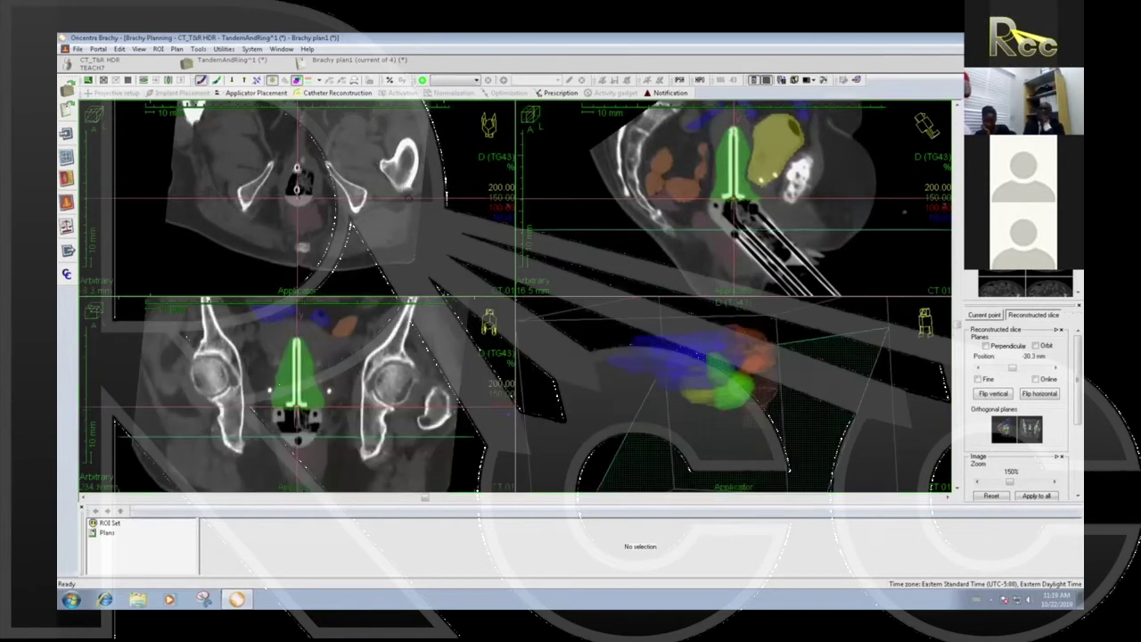
{"action": "scroll", "coordinate": [410, 200], "scroll_direction": "up", "scroll_amount": 10}
{"action": "scroll", "coordinate": [407, 198], "scroll_direction": "up", "scroll_amount": 2}
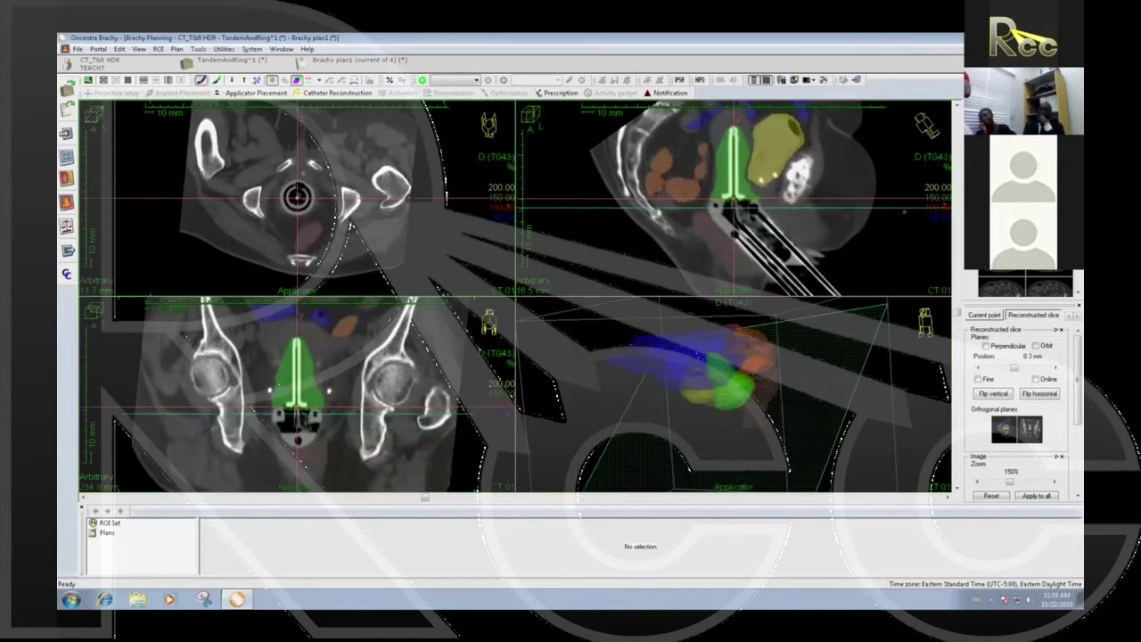
{"action": "scroll", "coordinate": [408, 198], "scroll_direction": "up", "scroll_amount": 5}
{"action": "scroll", "coordinate": [408, 197], "scroll_direction": "up", "scroll_amount": 2}
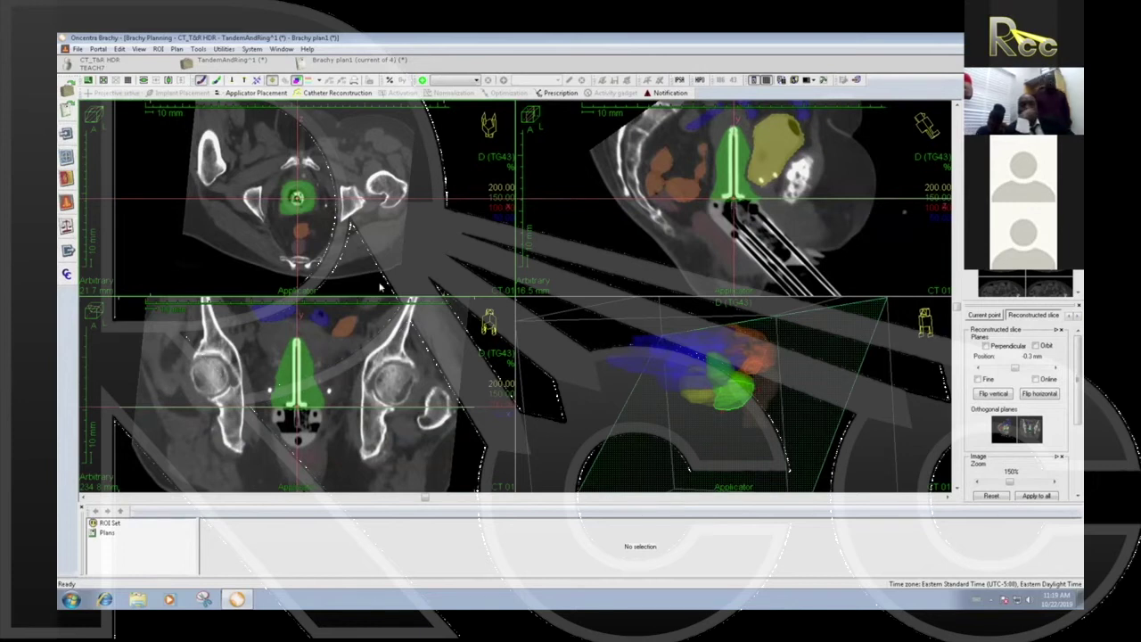
Step: Start applicator placement, unlock the applicator list and replace the current applicator with model R45 34 T45 60
{"action": "left_click", "coordinate": [265, 95]}
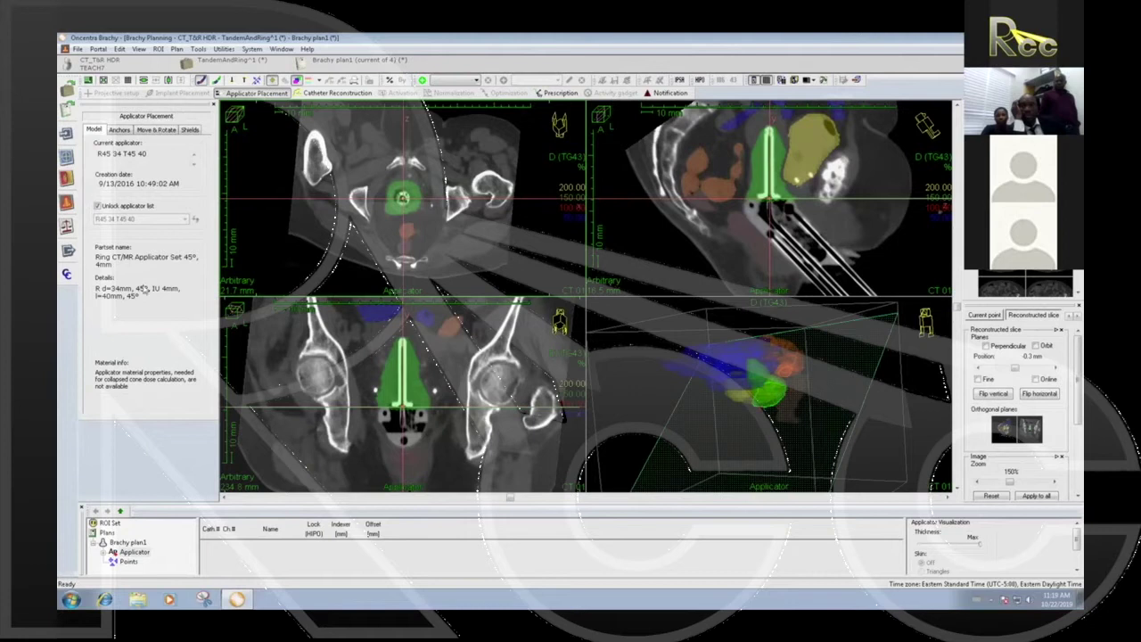
{"action": "left_click", "coordinate": [98, 207]}
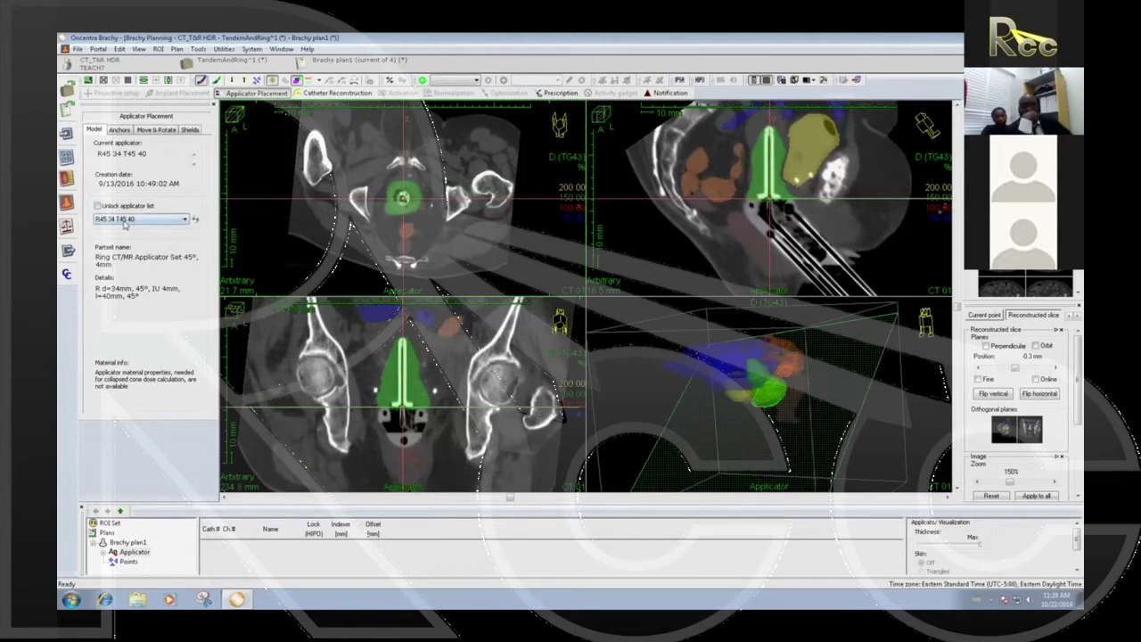
{"action": "left_click", "coordinate": [125, 221]}
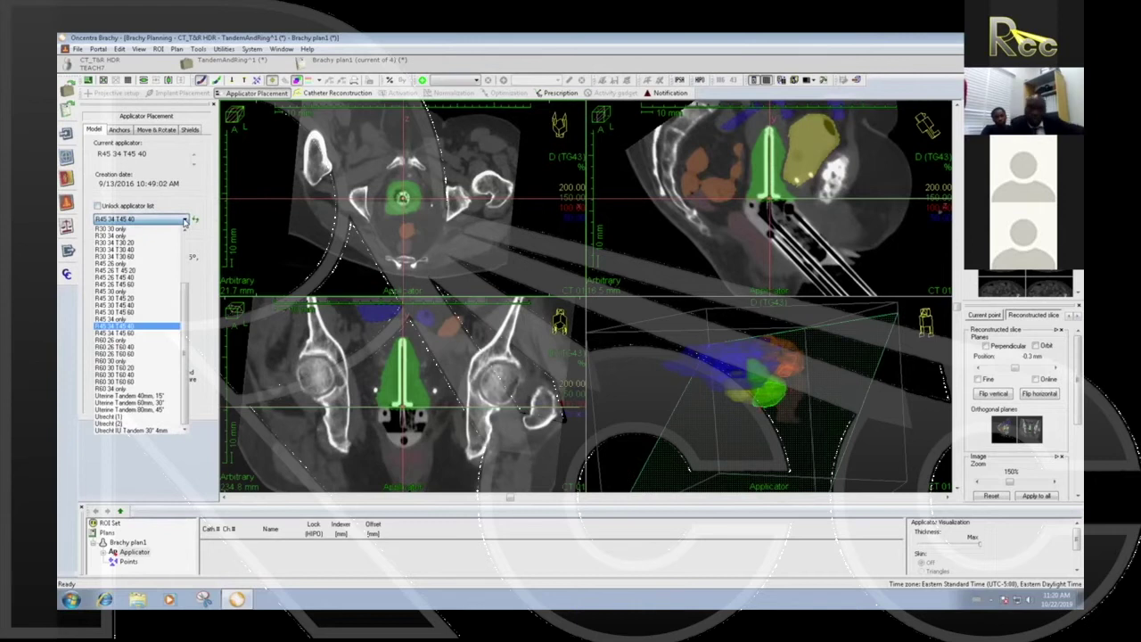
{"action": "left_click", "coordinate": [133, 333]}
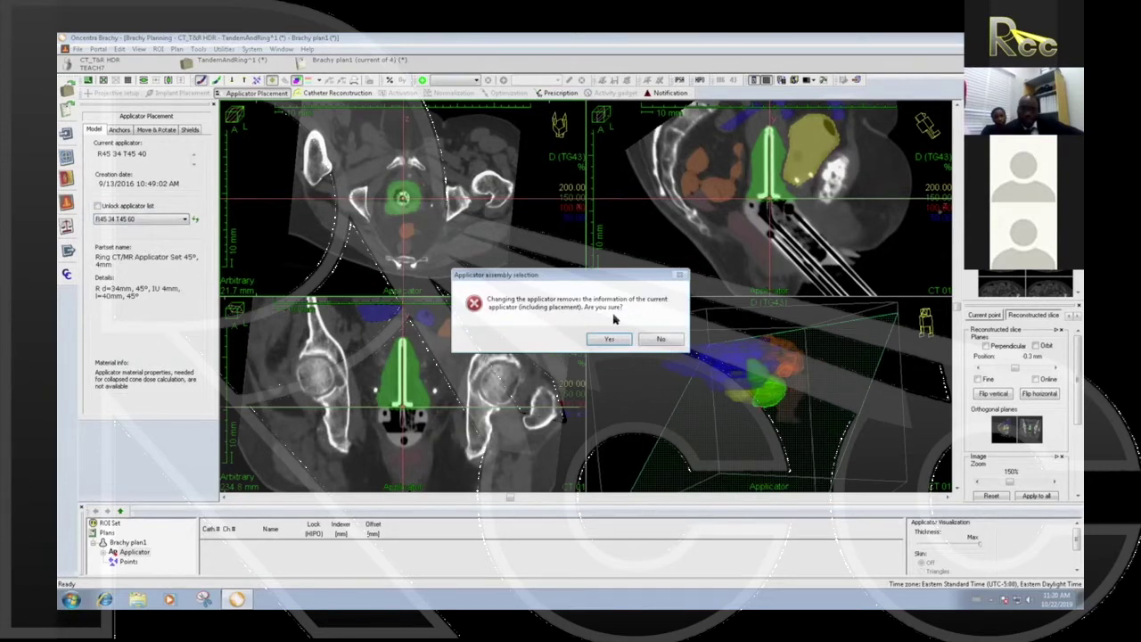
{"action": "left_click", "coordinate": [609, 339]}
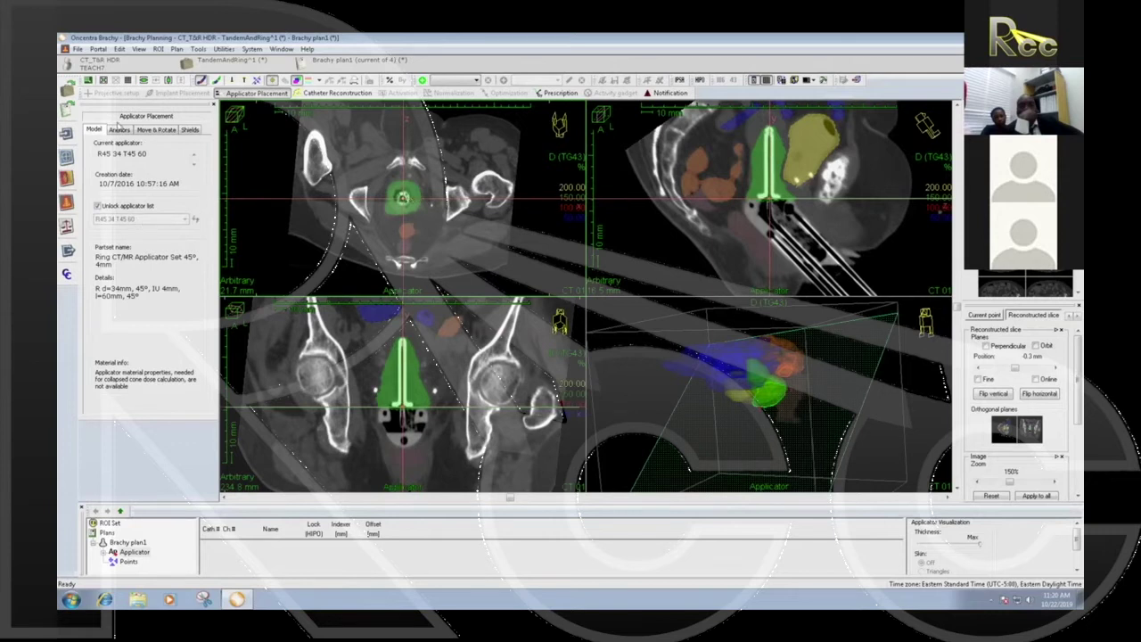
{"action": "left_click", "coordinate": [99, 205]}
Step: Place anchor point AP1: R Lumen tip on the ring lumen at its upper edge in the enlarged axial slice at -6.3 mm
{"action": "left_click", "coordinate": [118, 130]}
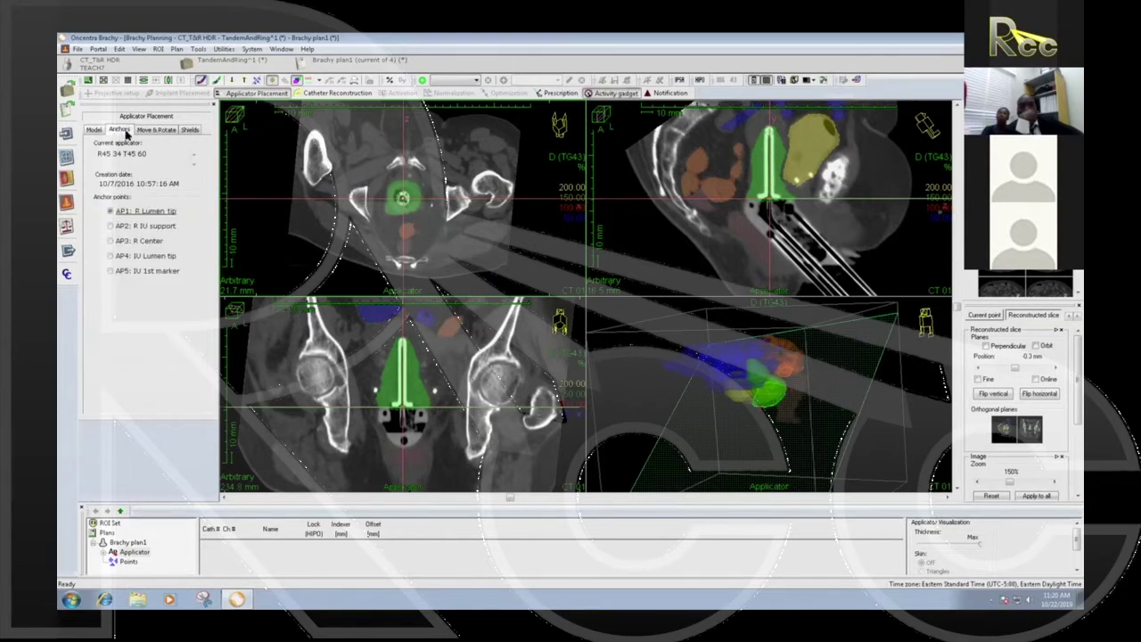
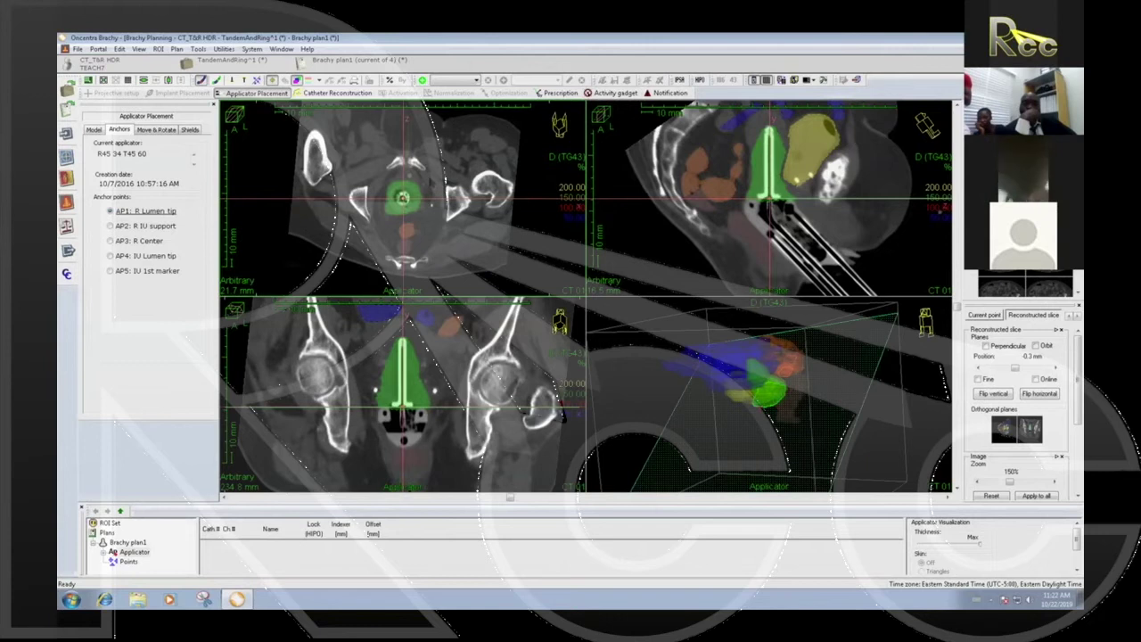
{"action": "double_click", "coordinate": [432, 180]}
{"action": "scroll", "coordinate": [588, 298], "scroll_direction": "down", "scroll_amount": 4}
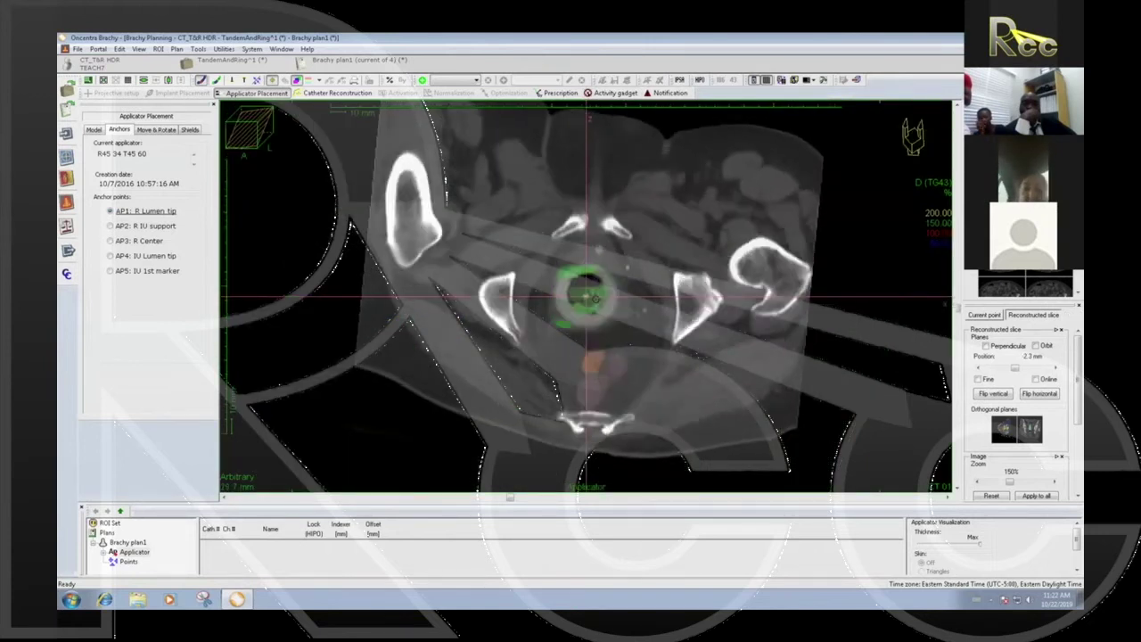
{"action": "scroll", "coordinate": [600, 309], "scroll_direction": "down", "scroll_amount": 6}
{"action": "right_click_drag", "start_coordinate": [610, 331], "coordinate": [603, 282]}
{"action": "scroll", "coordinate": [604, 283], "scroll_direction": "up", "scroll_amount": 2}
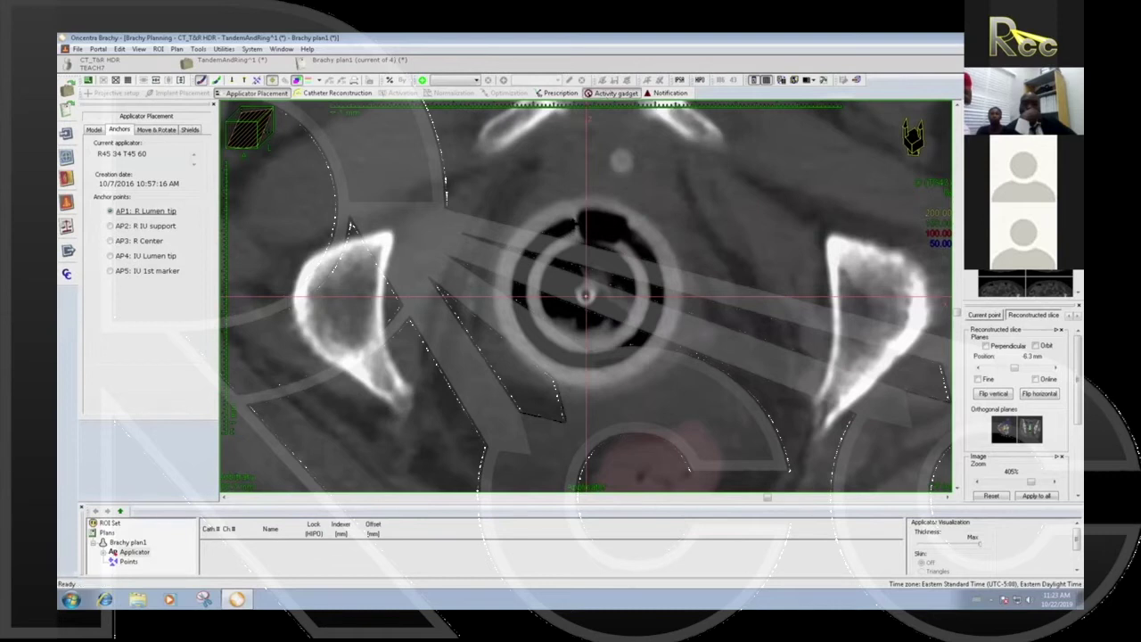
{"action": "left_click", "coordinate": [579, 230]}
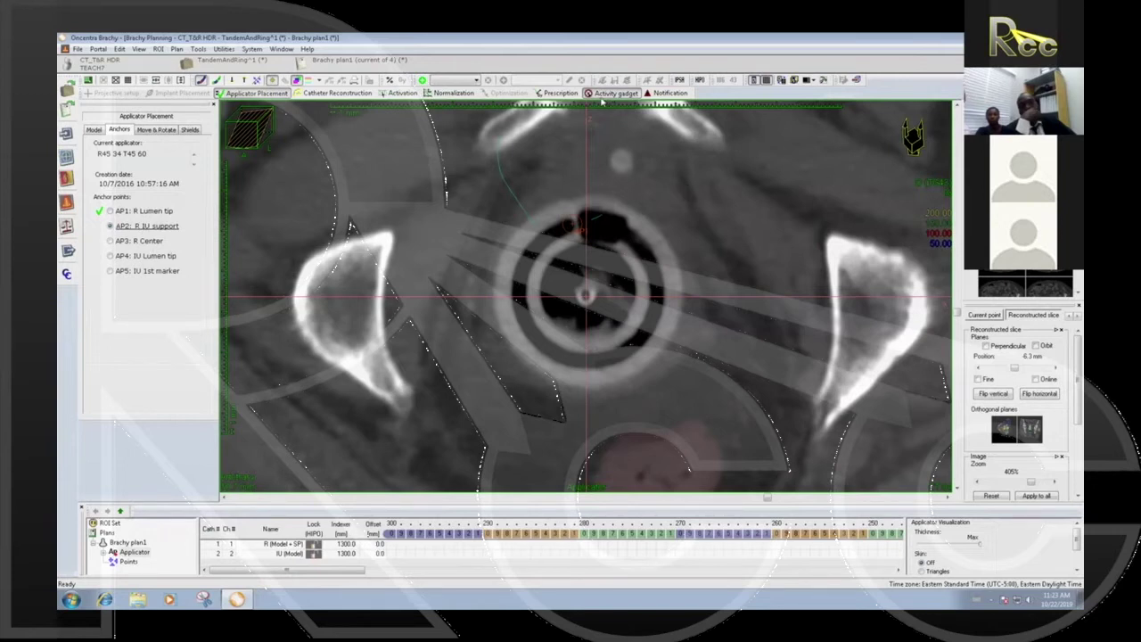
Step: Place anchor point AP2: R IU support on the ring's tube in the enlarged sagittal view and fine-tune its position
{"action": "double_click", "coordinate": [641, 181]}
{"action": "double_click", "coordinate": [841, 208]}
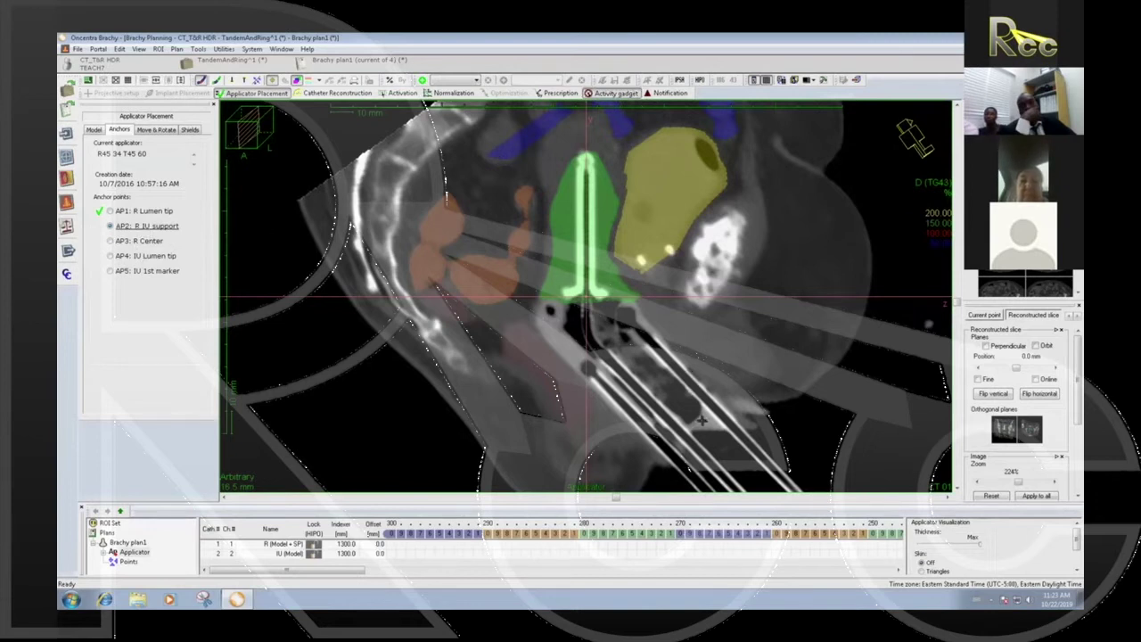
{"action": "key", "text": "Escape"}
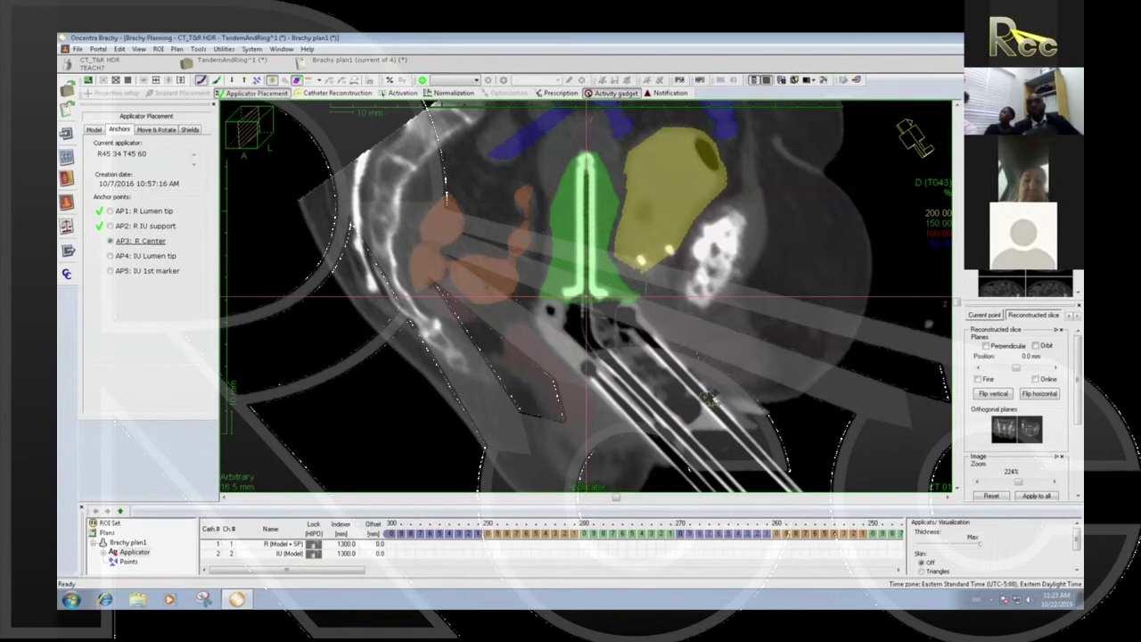
{"action": "scroll", "coordinate": [710, 401], "scroll_direction": "up", "scroll_amount": 1}
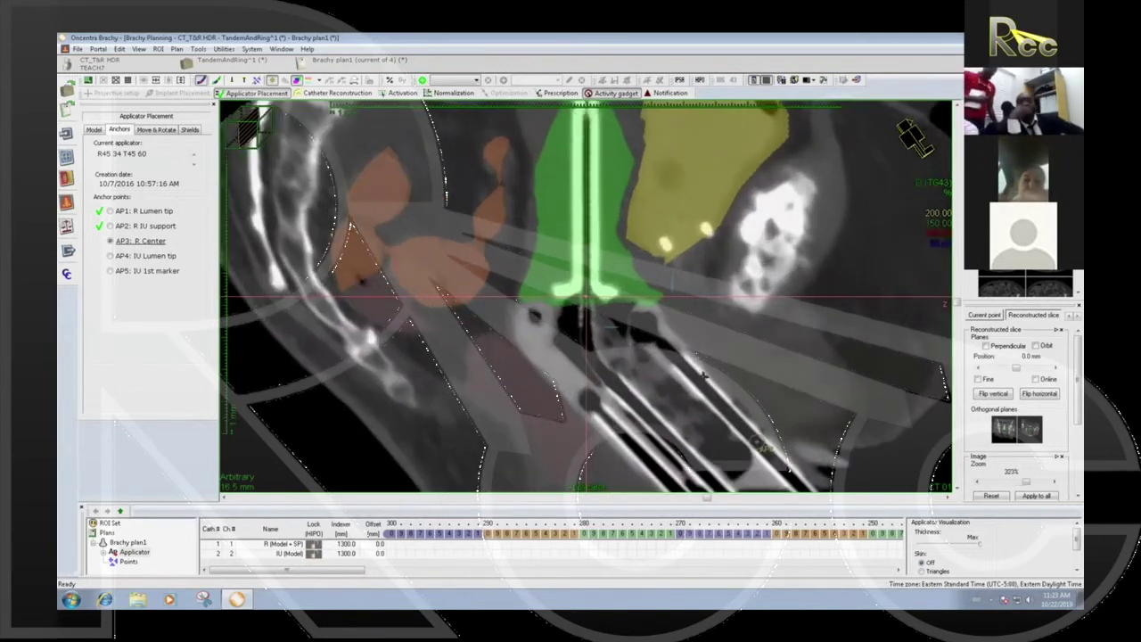
{"action": "scroll", "coordinate": [723, 411], "scroll_direction": "up", "scroll_amount": 2}
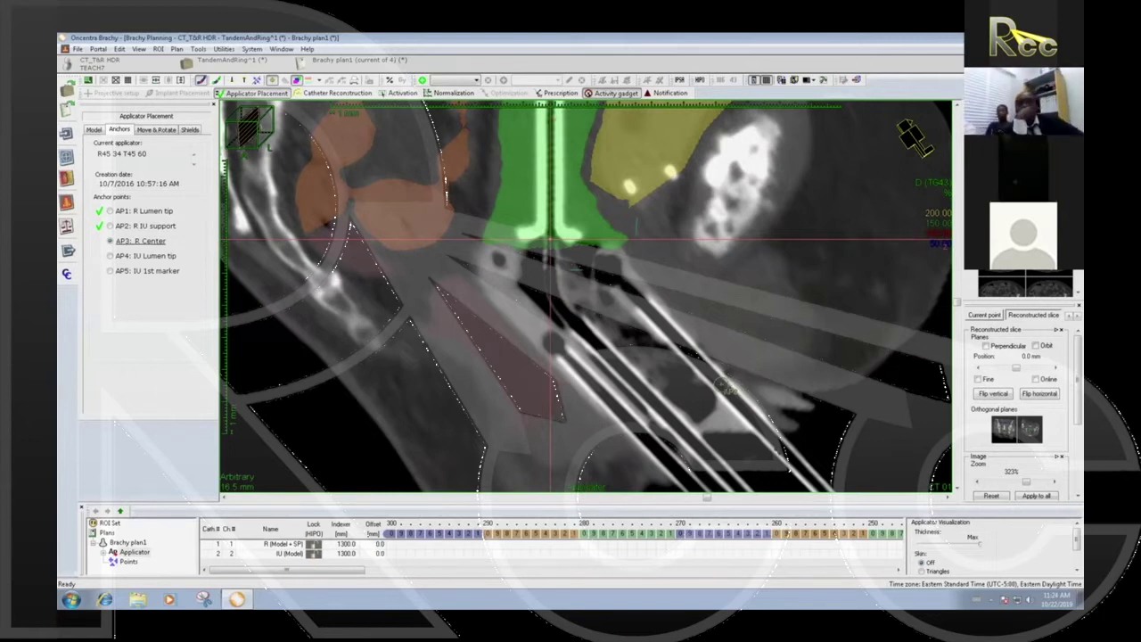
{"action": "left_click", "coordinate": [746, 369]}
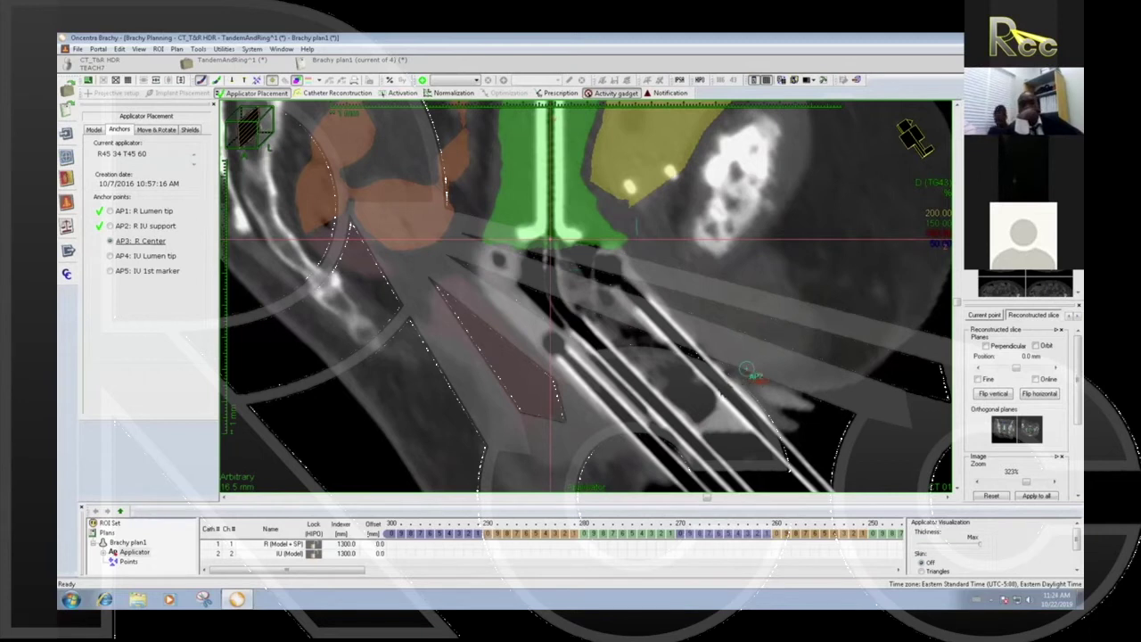
{"action": "left_click", "coordinate": [726, 390]}
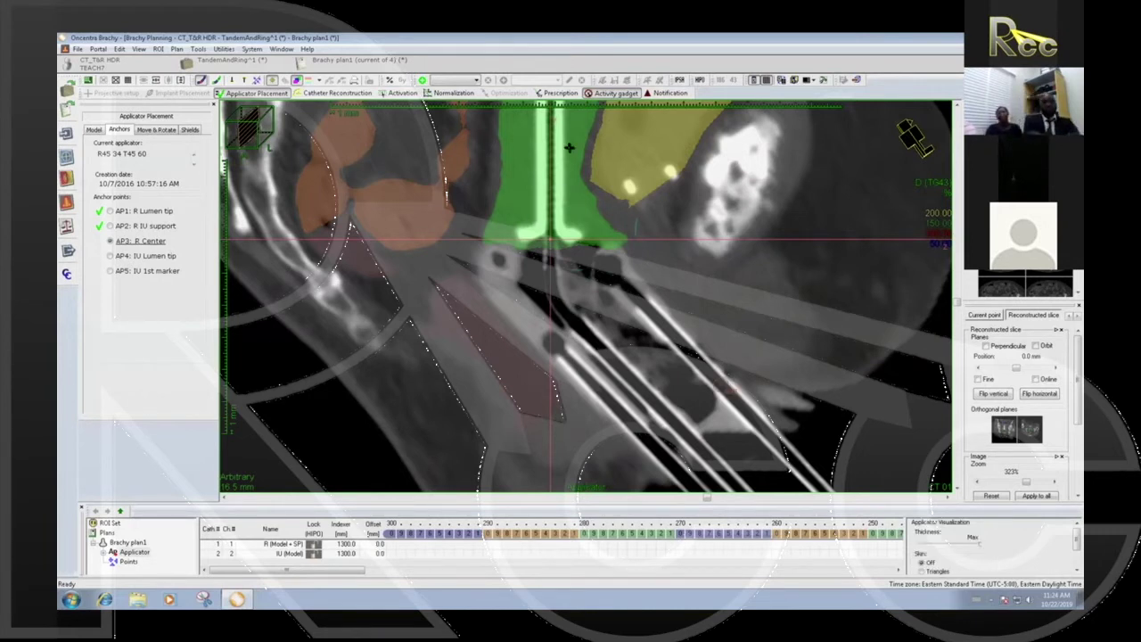
Step: Place anchor point AP3: R Center on the tandem at the middle of the ring in the enlarged axial view
{"action": "double_click", "coordinate": [600, 195]}
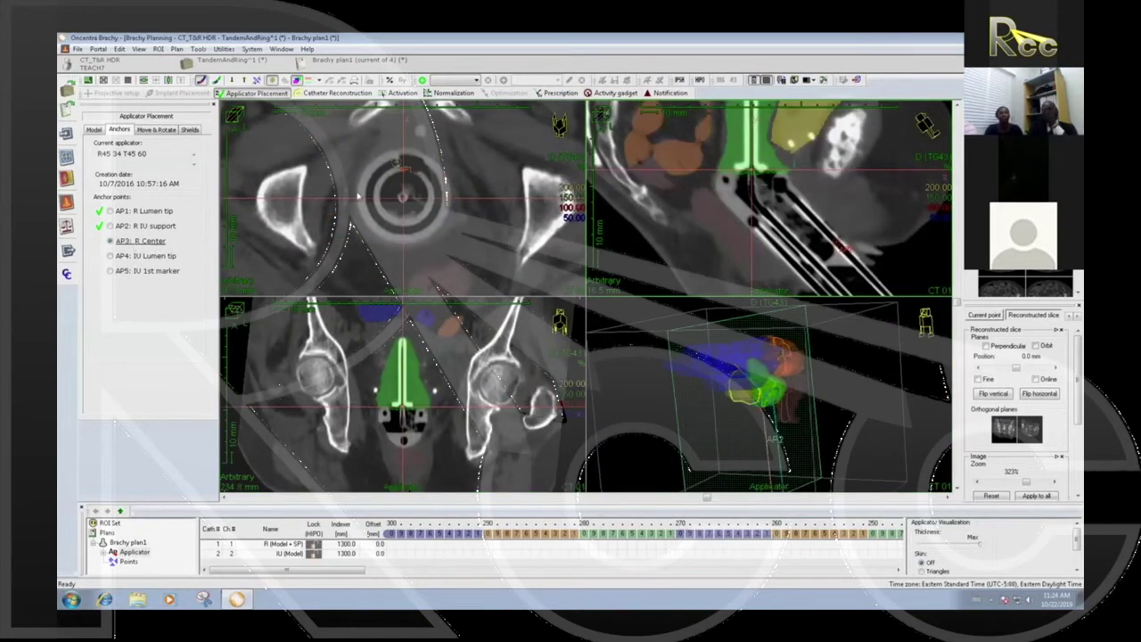
{"action": "double_click", "coordinate": [581, 279]}
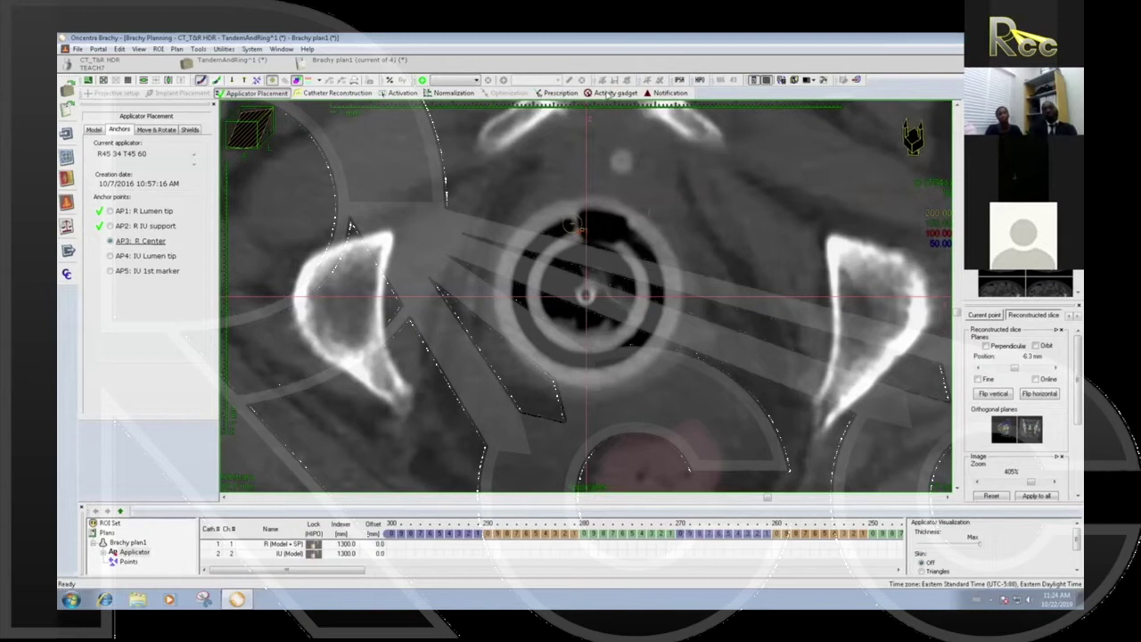
{"action": "left_click", "coordinate": [585, 294]}
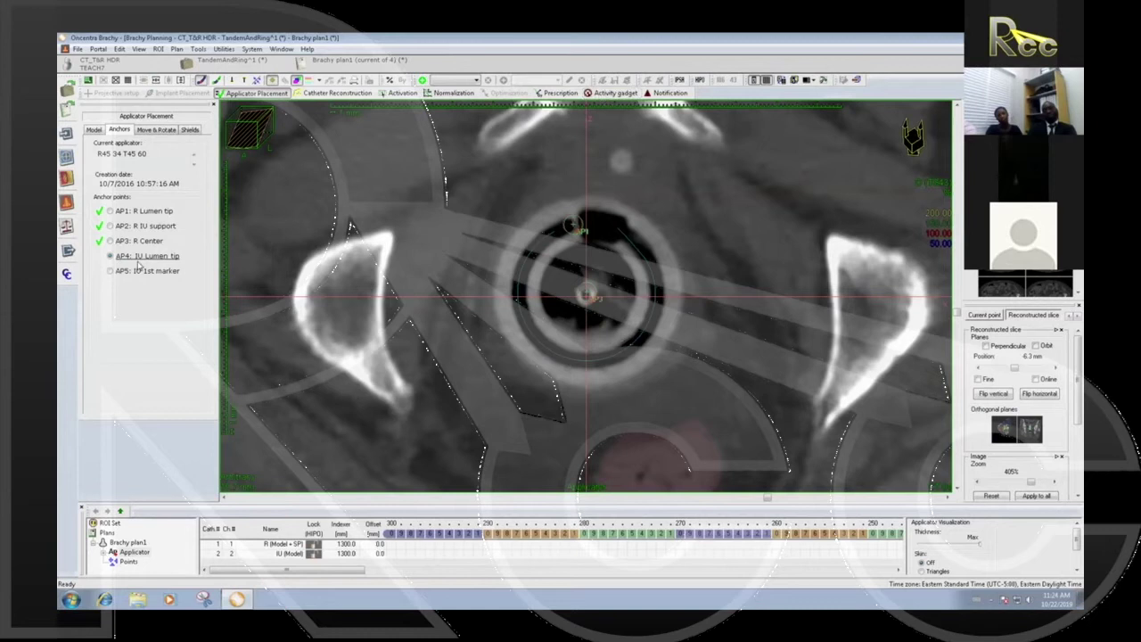
Step: Turn off the ROI colour wash and place AP4: IU Lumen tip and AP5: IU 1st marker at the tandem's tip in the sagittal view
{"action": "double_click", "coordinate": [630, 188]}
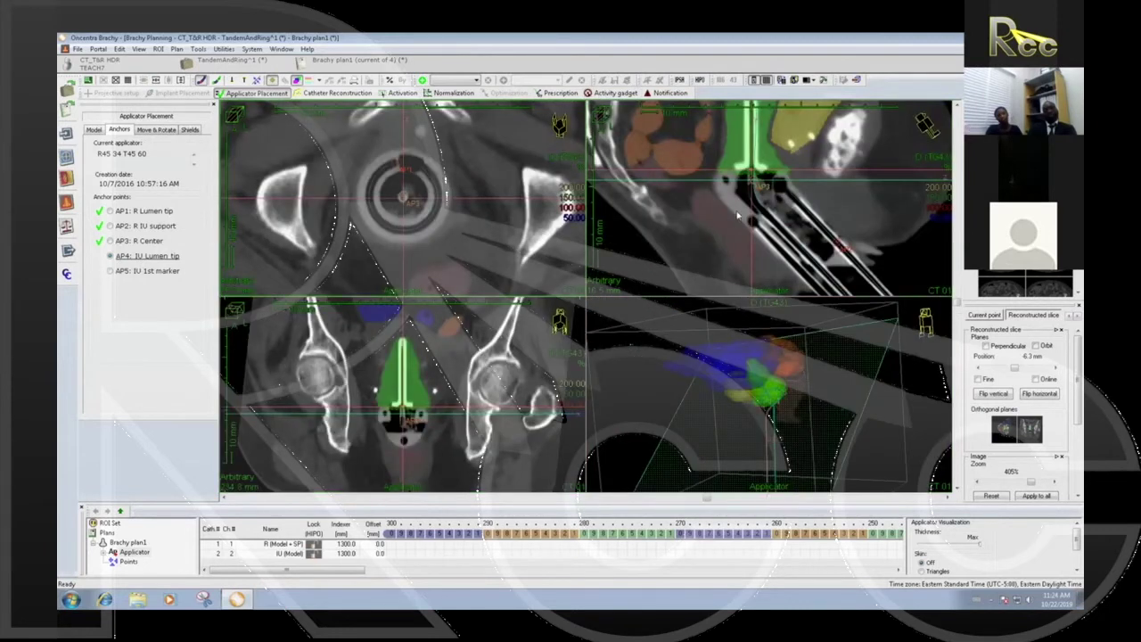
{"action": "double_click", "coordinate": [729, 215]}
{"action": "middle_click_drag", "start_coordinate": [676, 250], "coordinate": [682, 364]}
{"action": "left_click", "coordinate": [157, 49]}
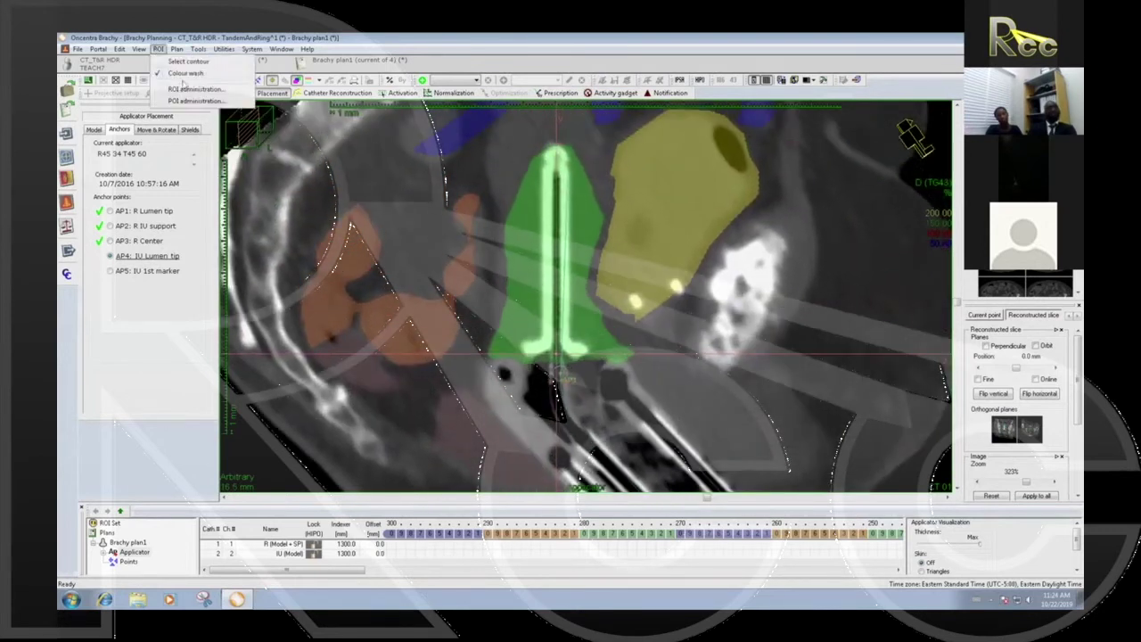
{"action": "left_click", "coordinate": [185, 73]}
{"action": "left_click", "coordinate": [604, 93]}
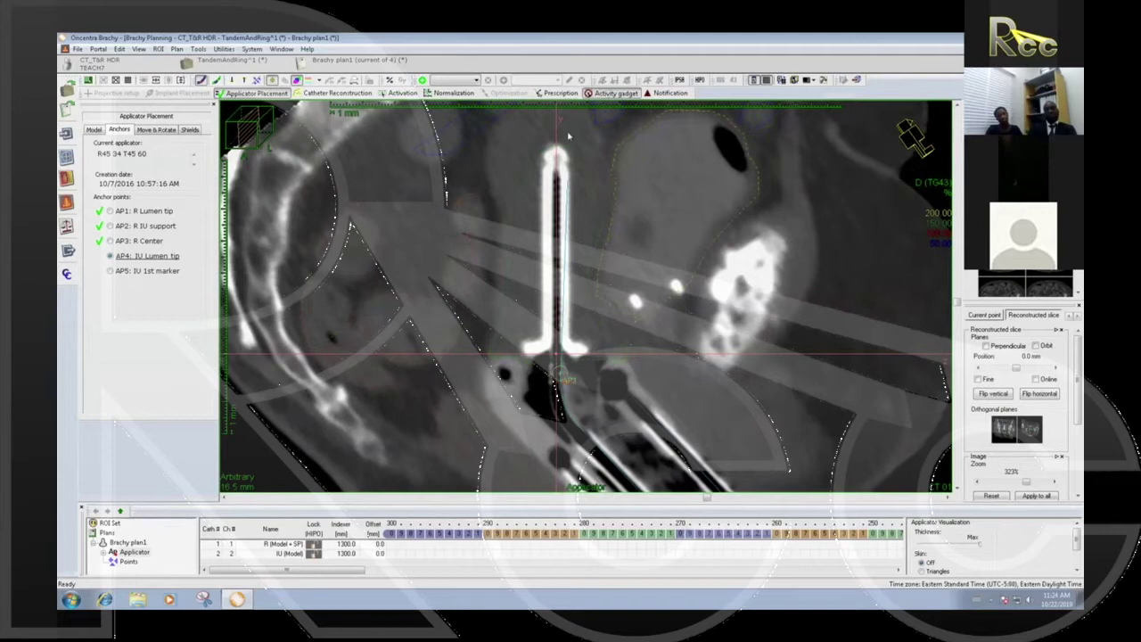
{"action": "left_click", "coordinate": [557, 176]}
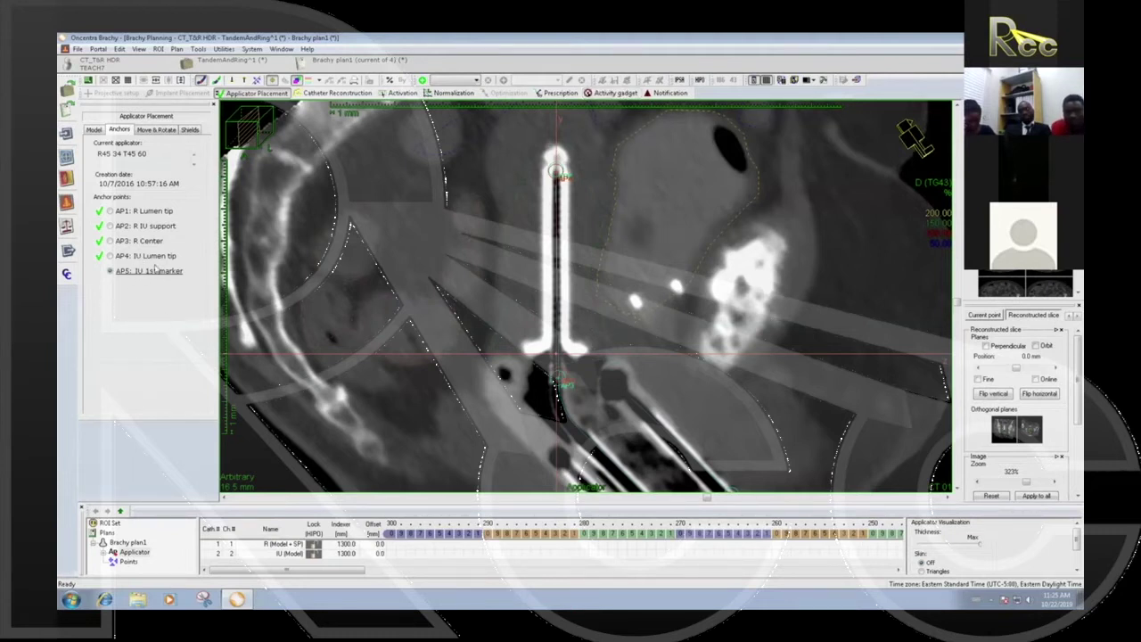
{"action": "left_click", "coordinate": [558, 185]}
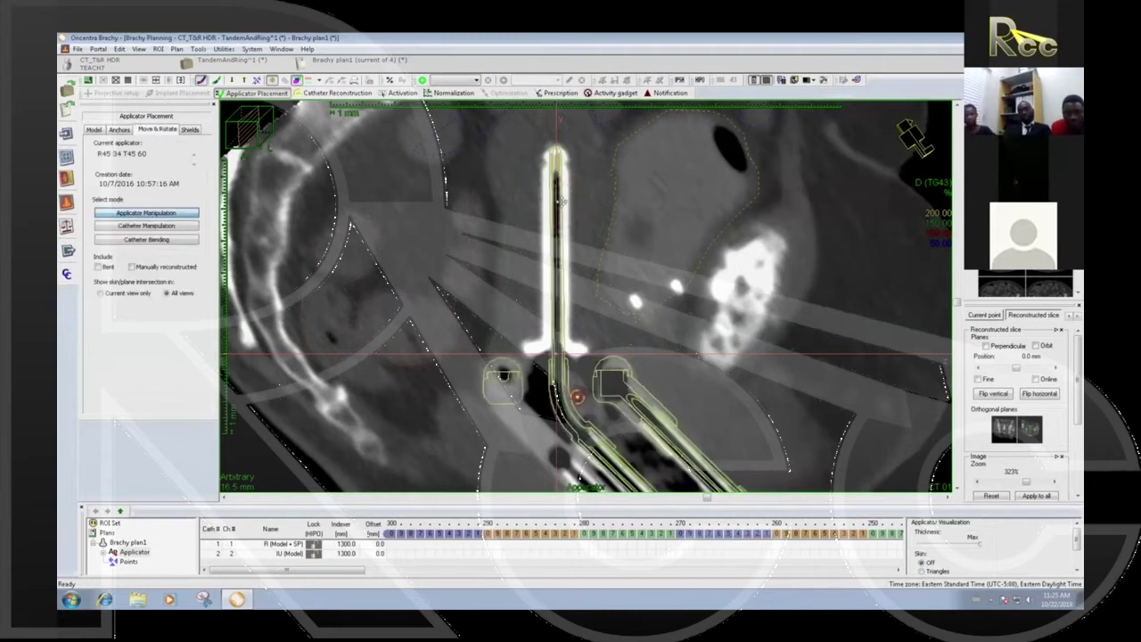
Step: Nudge and rotate the whole applicator model in the sagittal view until it lines up with the tandem and ring on the CT
{"action": "middle_click_drag", "start_coordinate": [584, 280], "coordinate": [588, 304]}
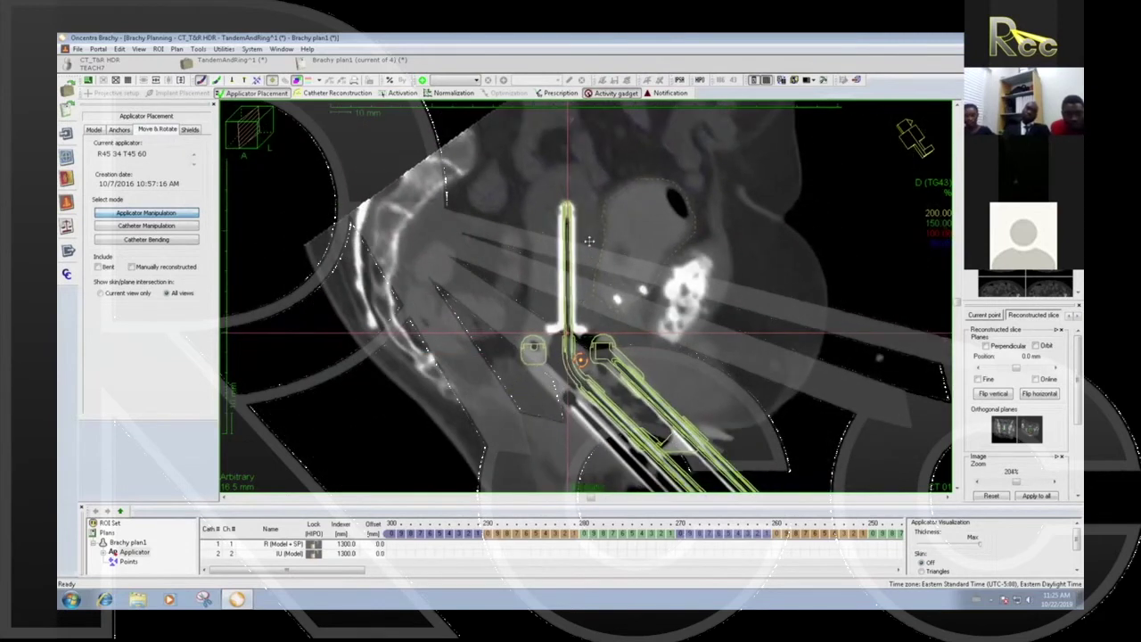
{"action": "left_click_drag", "start_coordinate": [566, 258], "coordinate": [566, 261]}
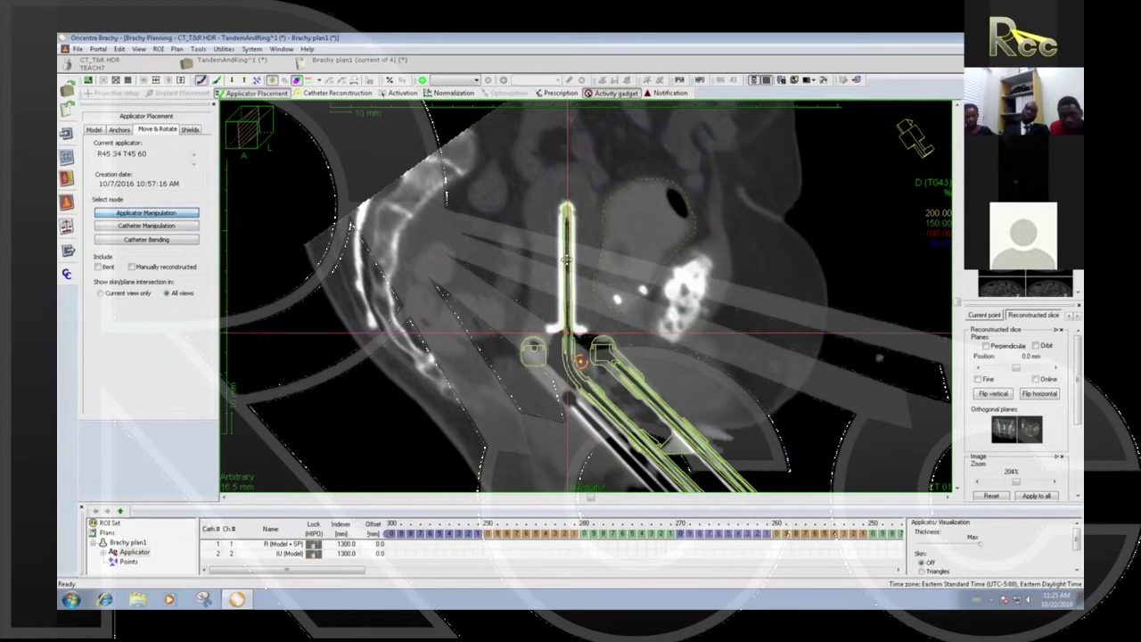
{"action": "mouse_move", "coordinate": [702, 270]}
{"action": "left_mouse_down"}
{"action": "mouse_move", "coordinate": [697, 253]}
{"action": "mouse_move", "coordinate": [702, 273]}
{"action": "left_mouse_up"}
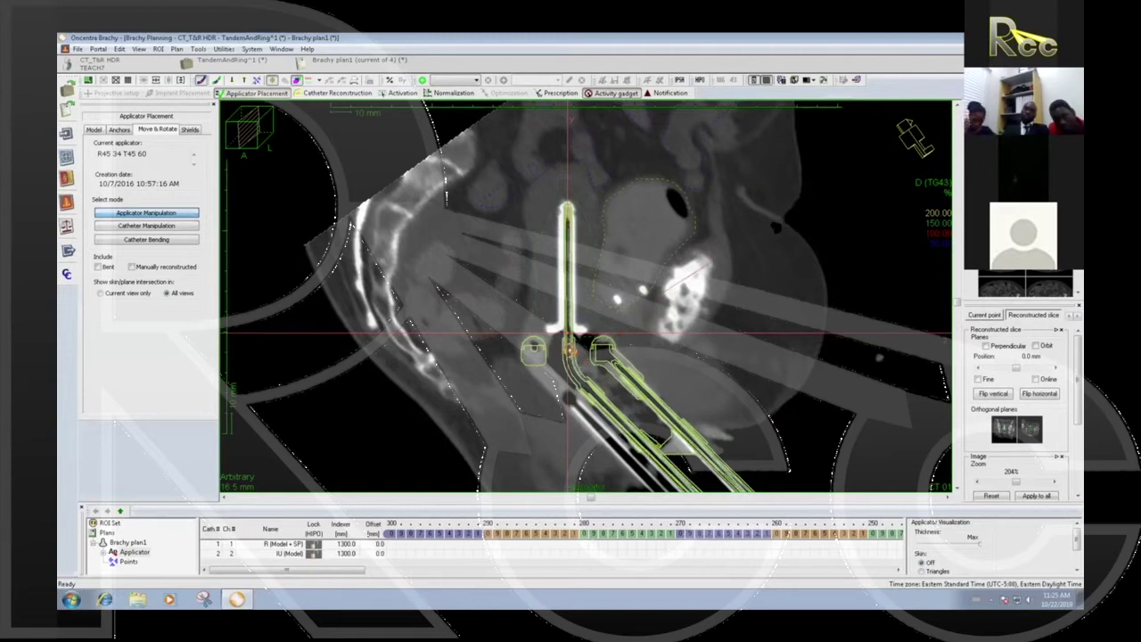
{"action": "left_click_drag", "start_coordinate": [566, 312], "coordinate": [567, 313]}
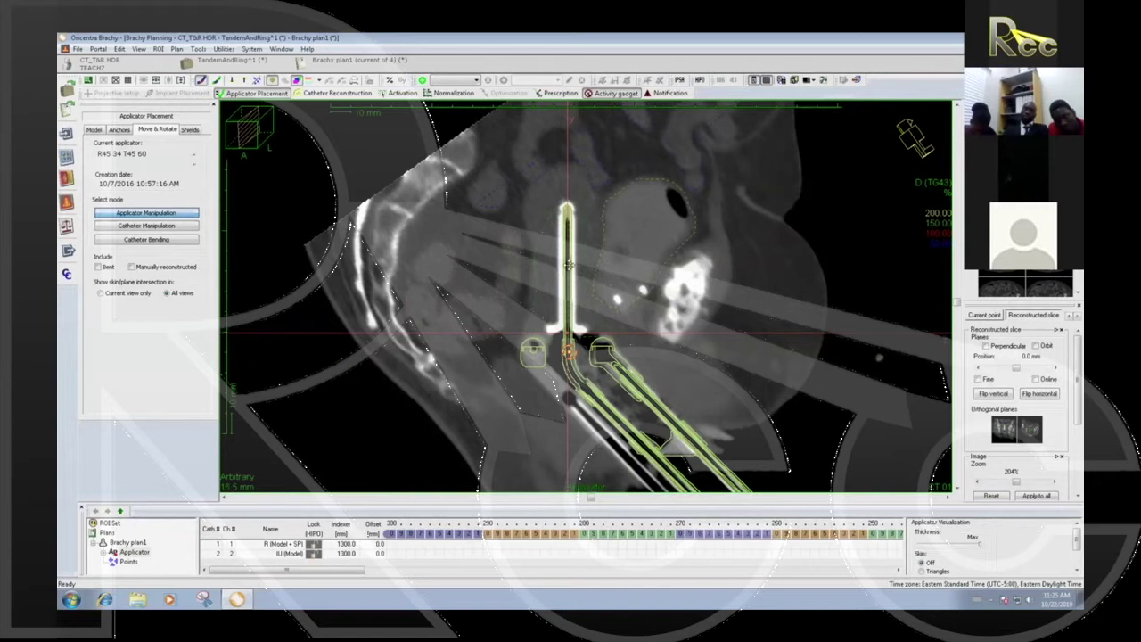
{"action": "left_click_drag", "start_coordinate": [568, 265], "coordinate": [566, 265]}
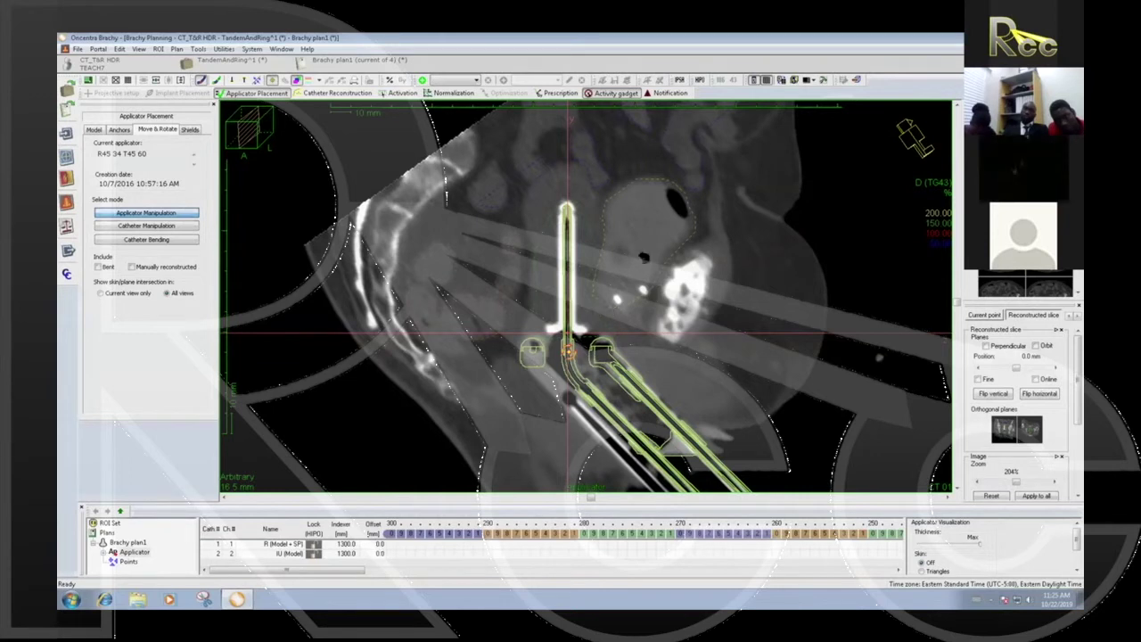
Step: Check the applicator model's fit to the tandem and ring in the enlarged coronal view
{"action": "double_click", "coordinate": [651, 247]}
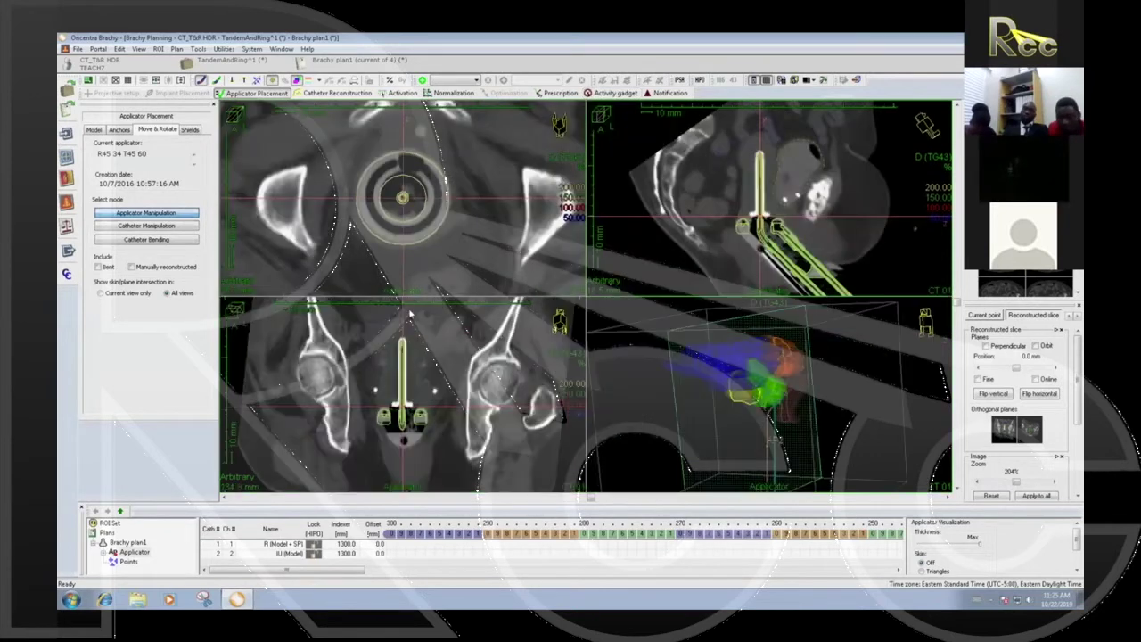
{"action": "double_click", "coordinate": [454, 383]}
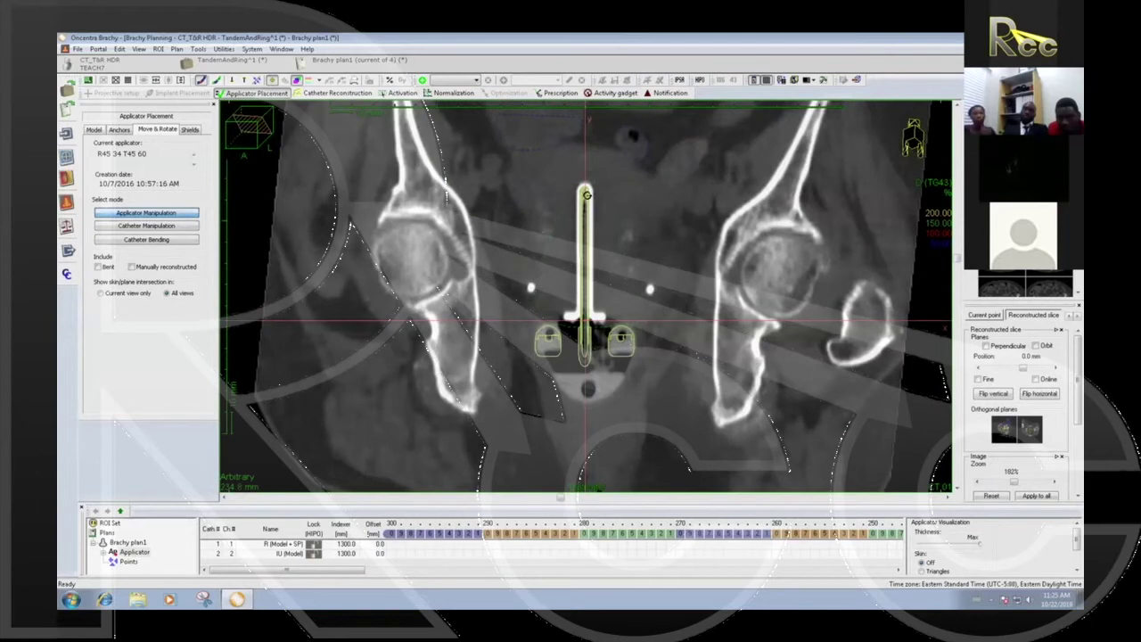
{"action": "left_click", "coordinate": [615, 94]}
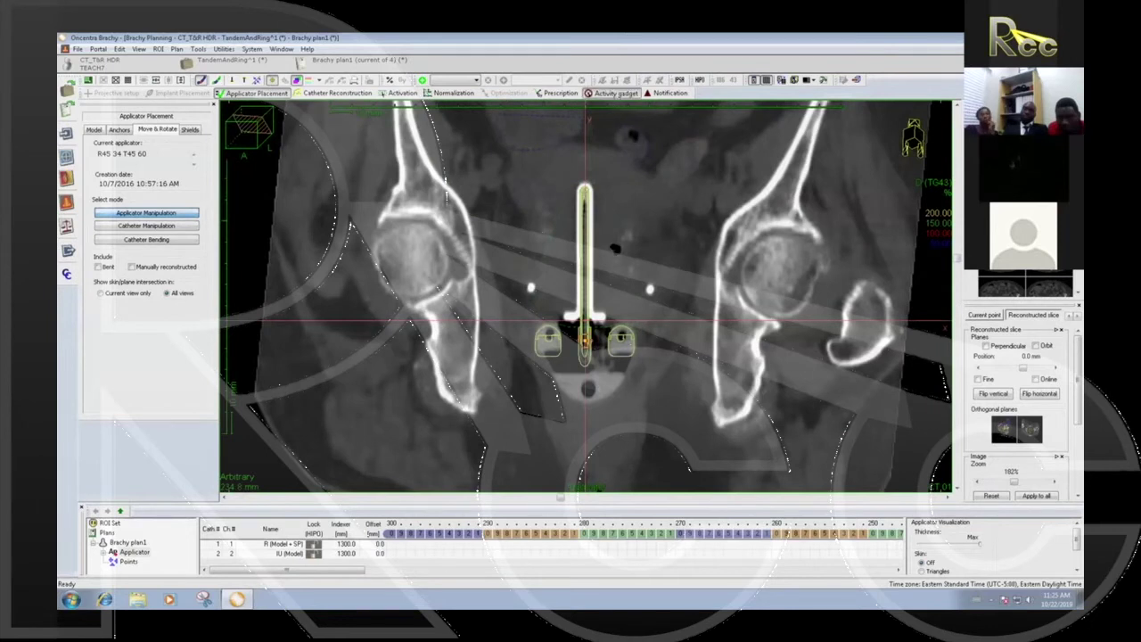
{"action": "scroll", "coordinate": [611, 238], "scroll_direction": "up", "scroll_amount": 2}
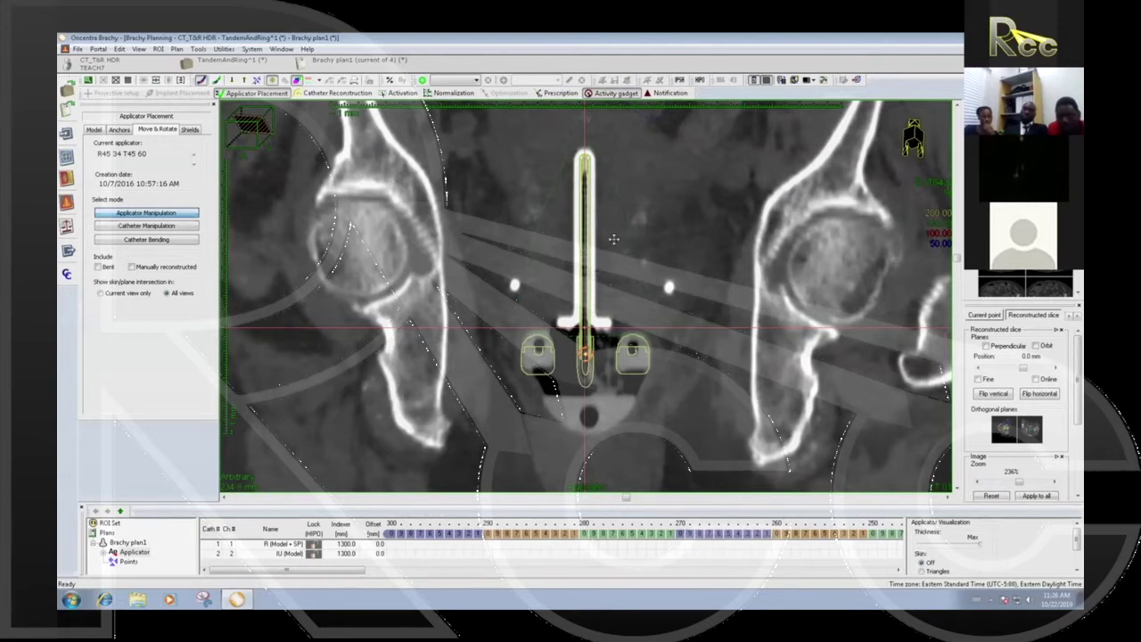
{"action": "left_click", "coordinate": [611, 95]}
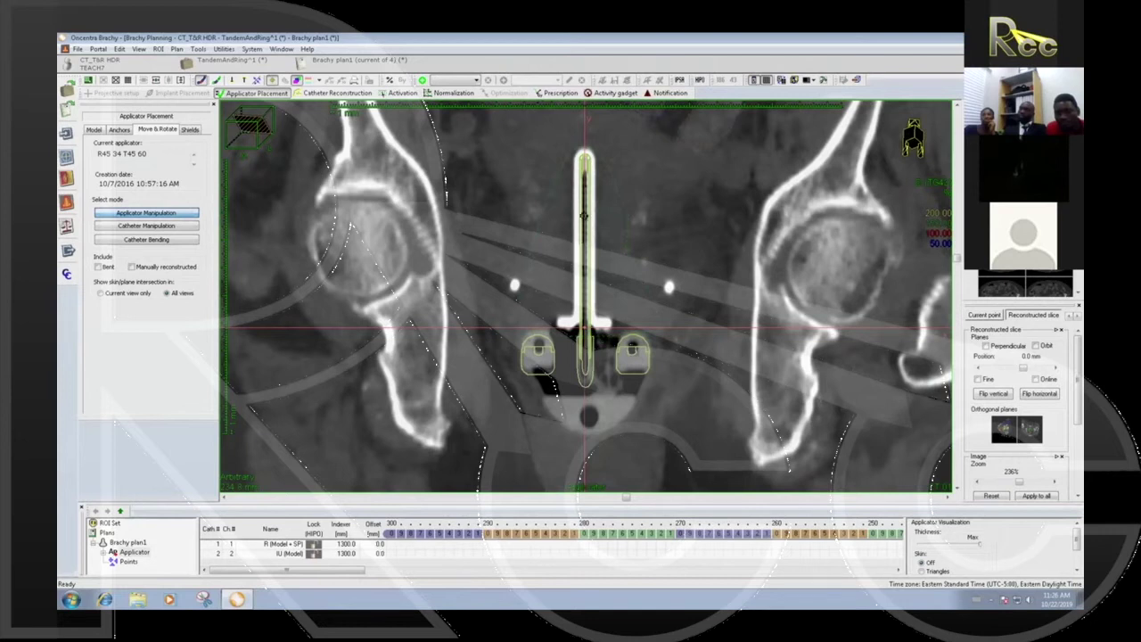
{"action": "left_click", "coordinate": [602, 93]}
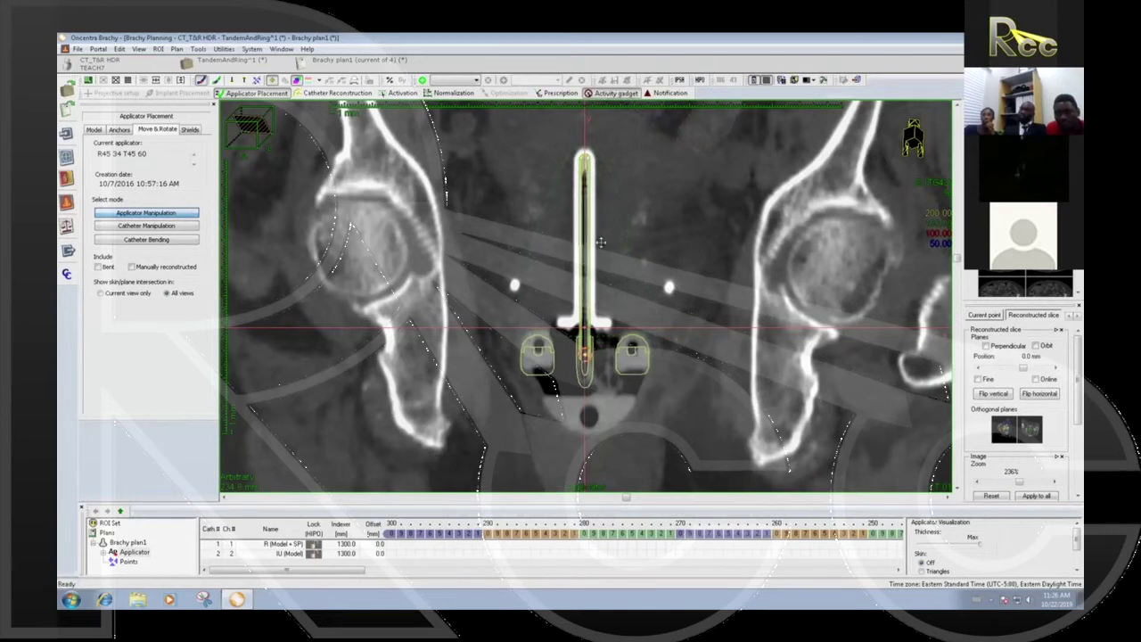
{"action": "left_click", "coordinate": [623, 94]}
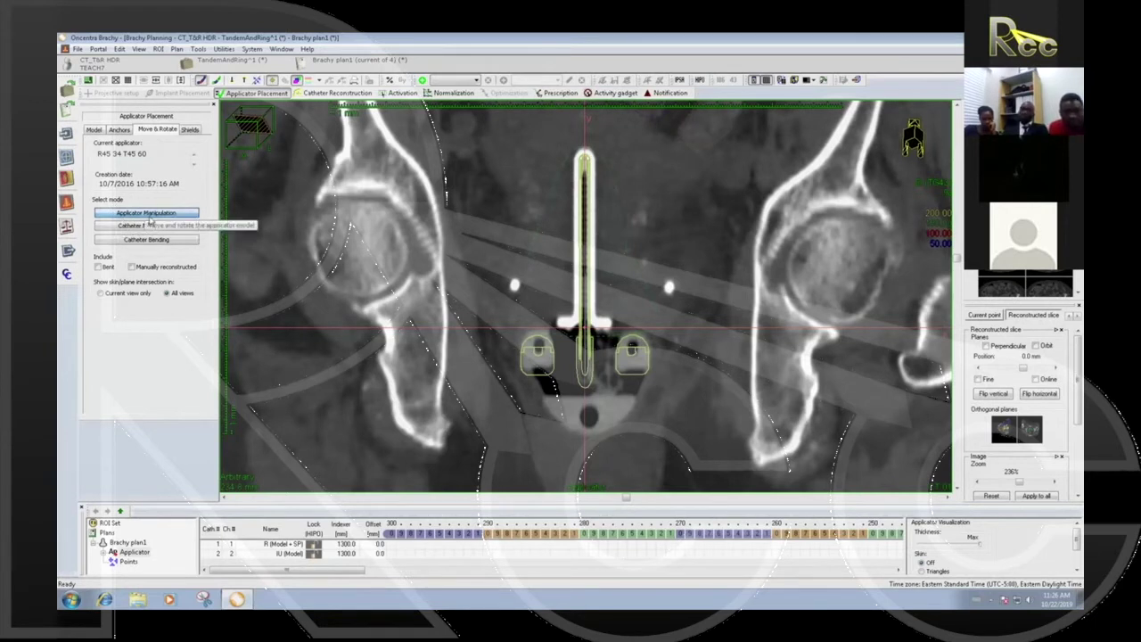
Step: Select catheter 1, R (Model), for catheter manipulation and shift the ring model slightly upward onto the imaged ring in the coronal view
{"action": "left_click", "coordinate": [131, 226]}
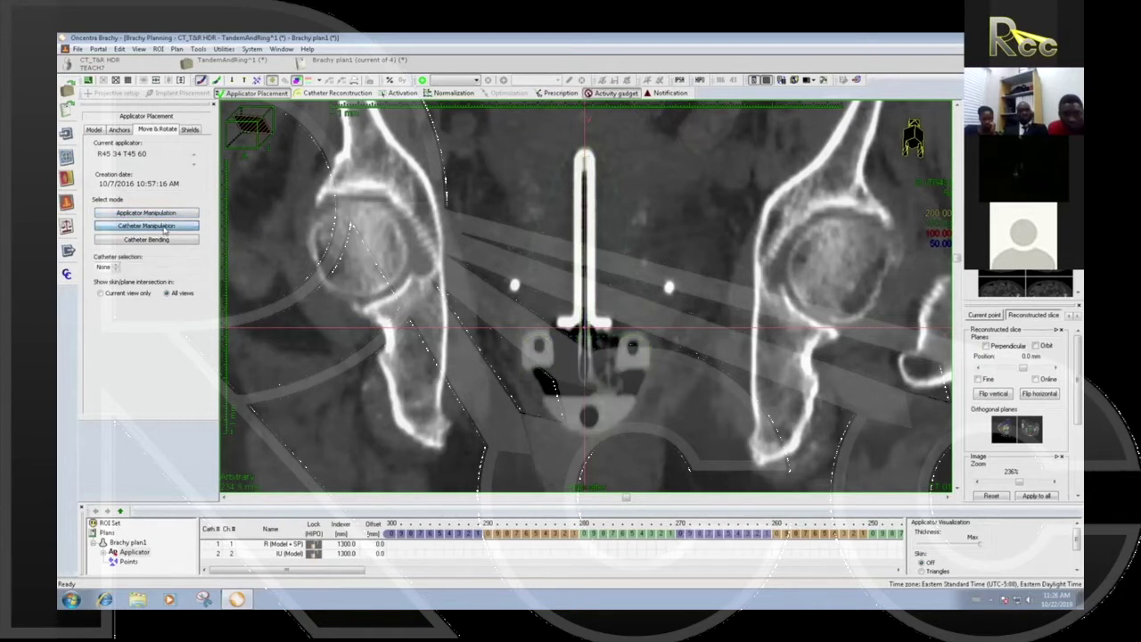
{"action": "left_click", "coordinate": [115, 265]}
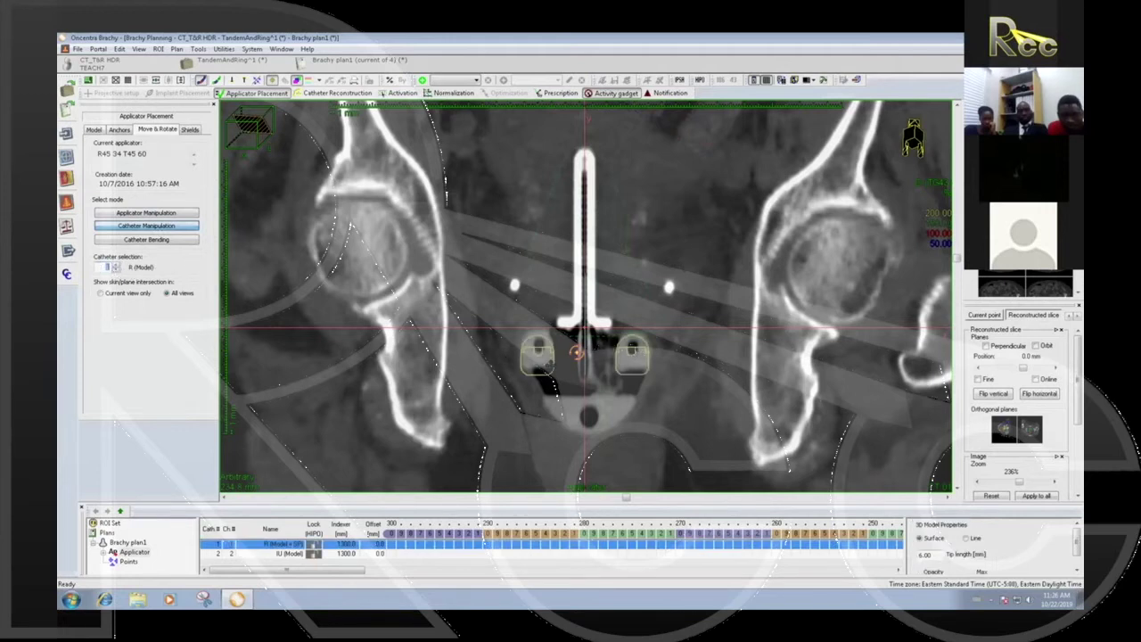
{"action": "left_click_drag", "start_coordinate": [543, 359], "coordinate": [546, 354]}
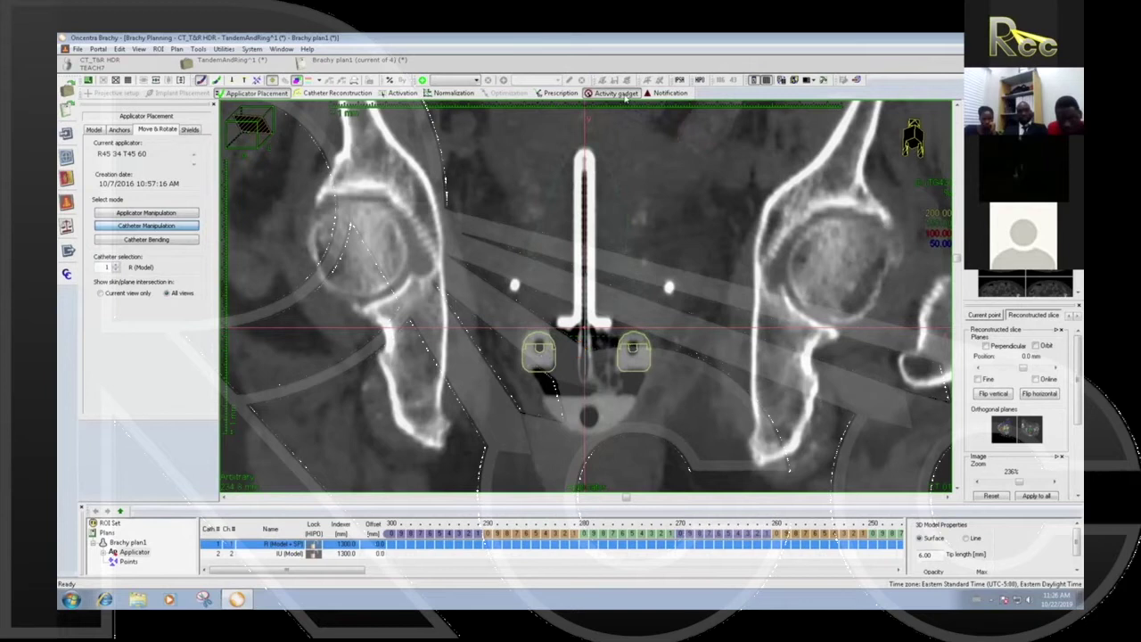
Step: Shift the ring model slightly upward in the enlarged axial view so it sits on the imaged ring
{"action": "left_click", "coordinate": [627, 205]}
{"action": "double_click", "coordinate": [626, 205]}
{"action": "double_click", "coordinate": [437, 183]}
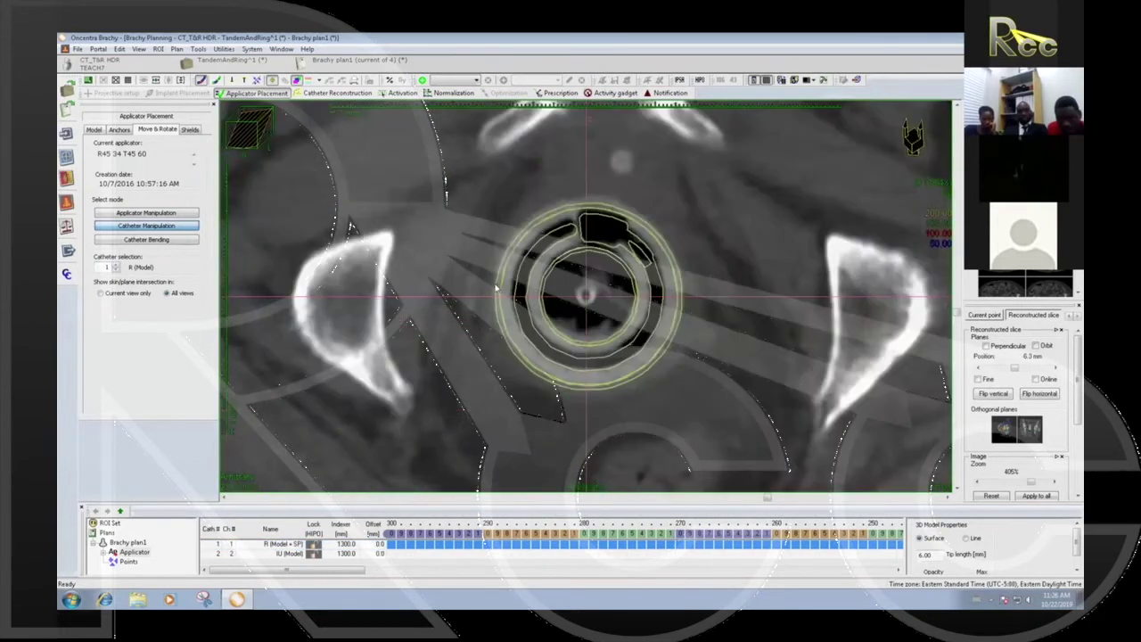
{"action": "left_click", "coordinate": [623, 91]}
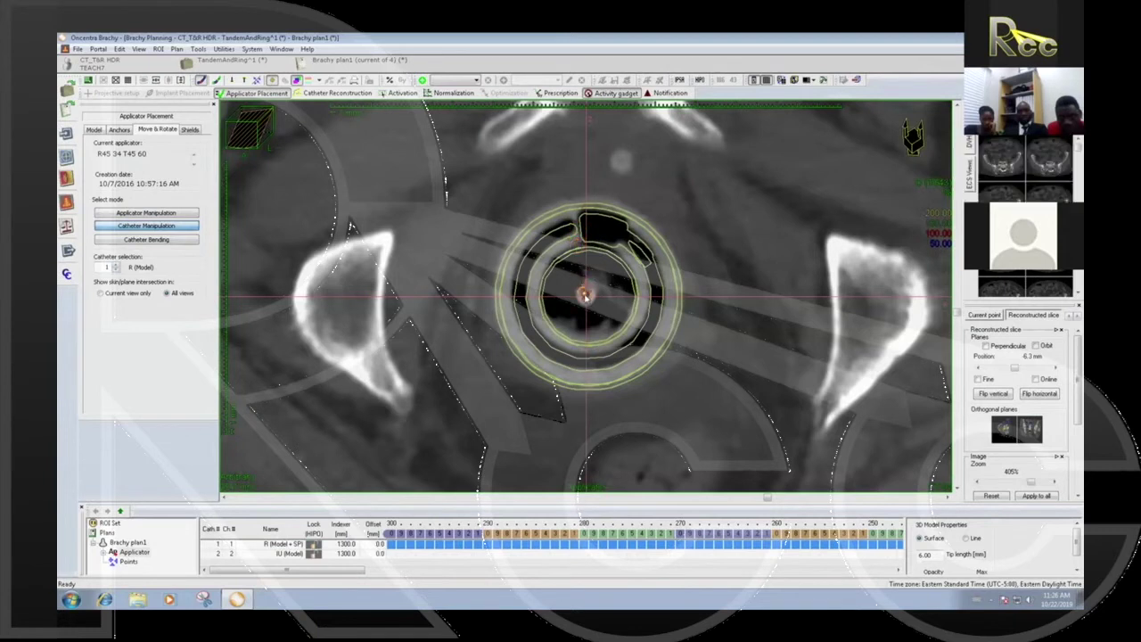
{"action": "left_click_drag", "start_coordinate": [615, 275], "coordinate": [613, 269]}
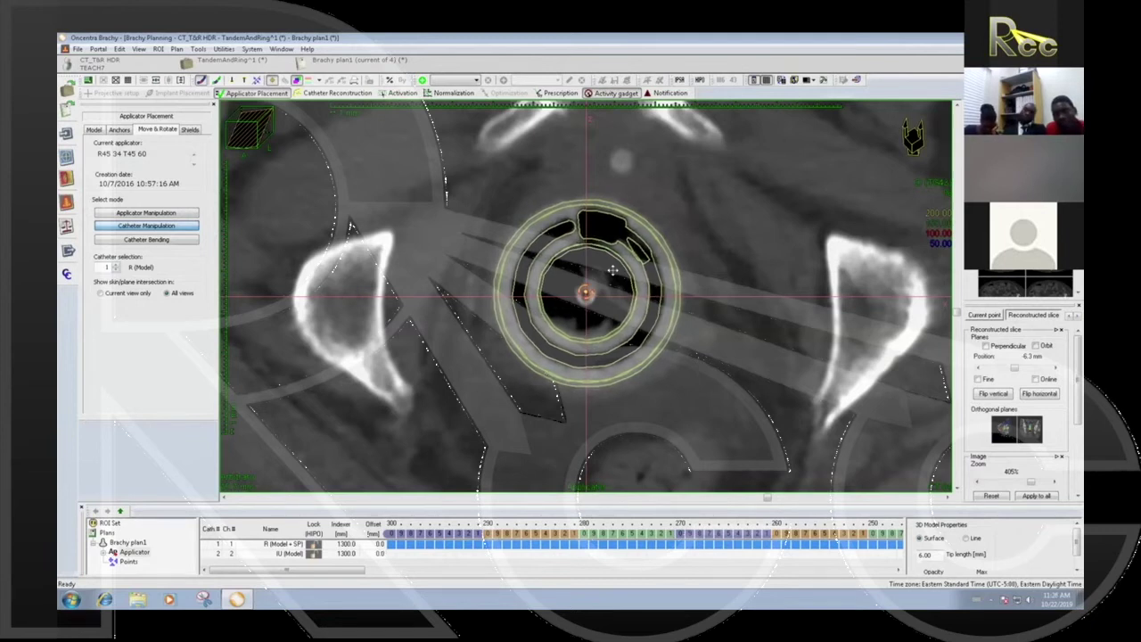
{"action": "left_click", "coordinate": [614, 93]}
{"action": "double_click", "coordinate": [710, 256]}
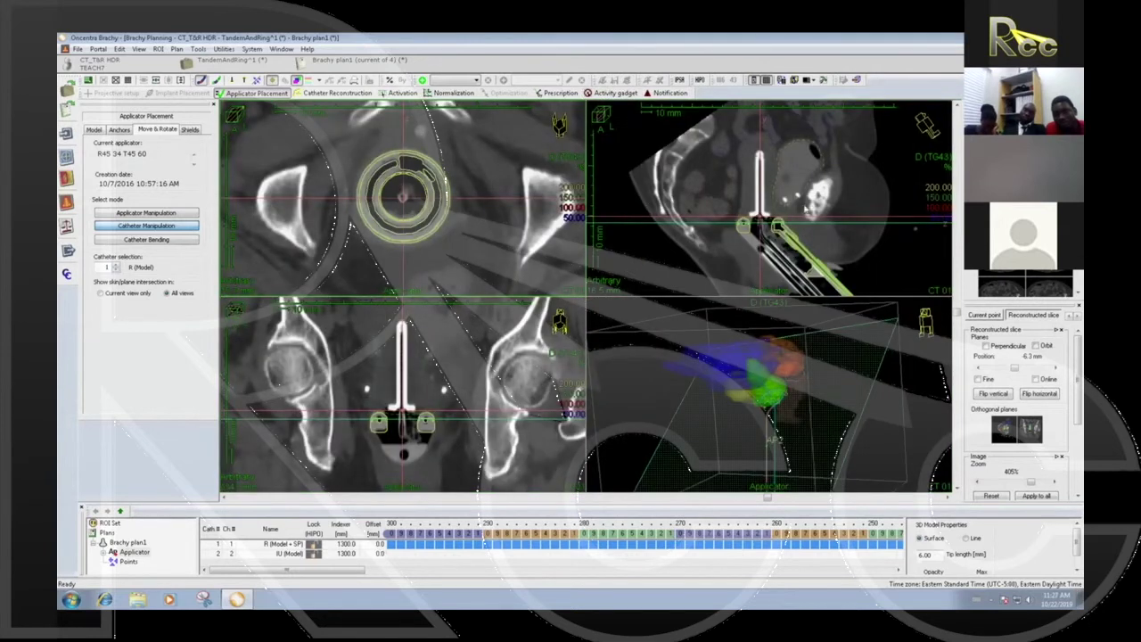
Step: Examine the ring model's fit to the CT slice by slice in the enlarged sagittal view
{"action": "double_click", "coordinate": [818, 196]}
{"action": "scroll", "coordinate": [583, 274], "scroll_direction": "down", "scroll_amount": 3}
{"action": "scroll", "coordinate": [584, 275], "scroll_direction": "up", "scroll_amount": 4}
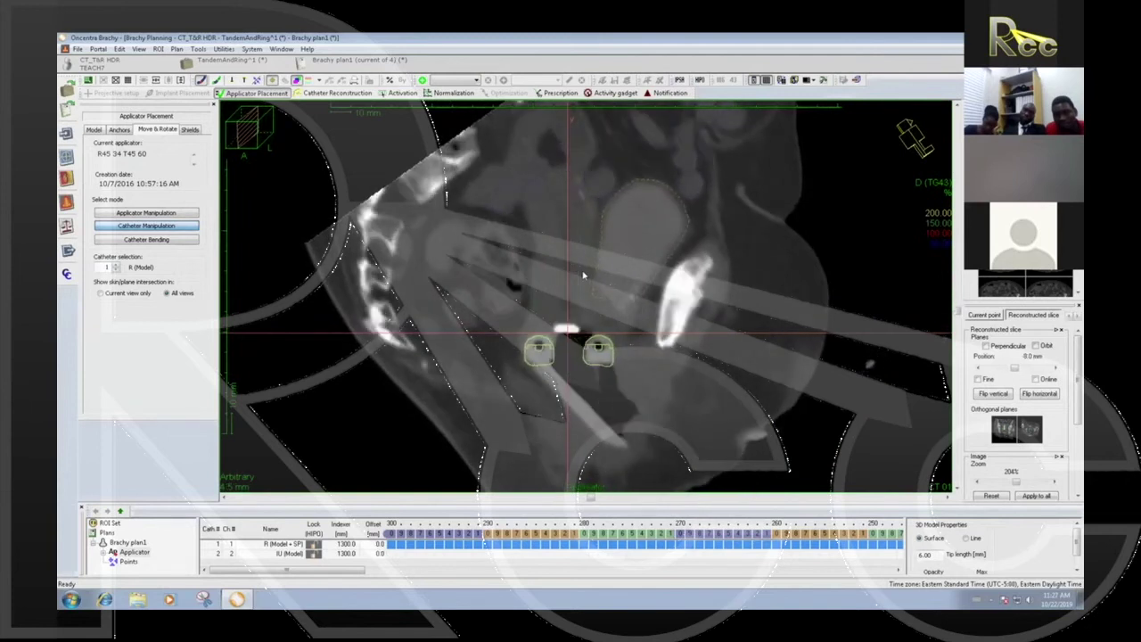
{"action": "scroll", "coordinate": [584, 275], "scroll_direction": "up", "scroll_amount": 20}
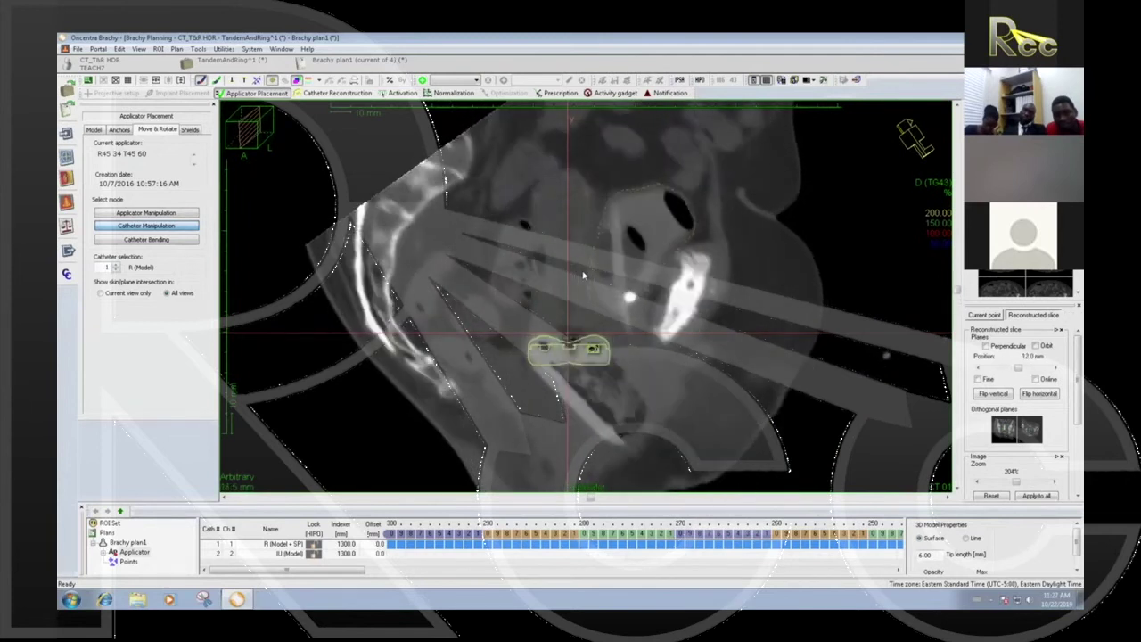
{"action": "scroll", "coordinate": [583, 275], "scroll_direction": "down", "scroll_amount": 10}
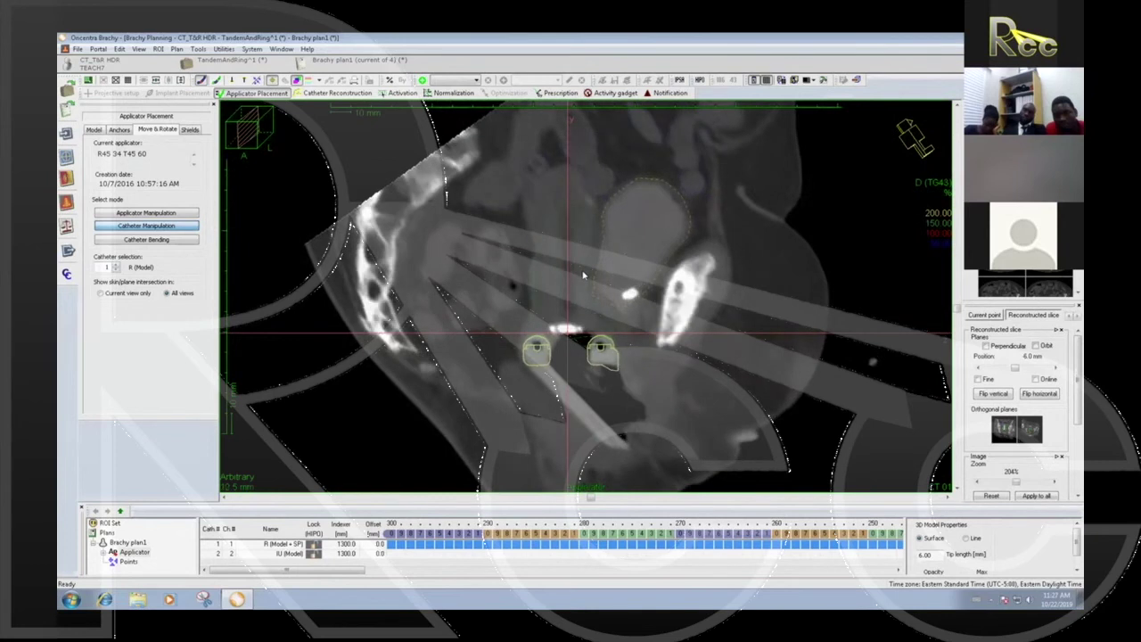
{"action": "scroll", "coordinate": [584, 275], "scroll_direction": "down", "scroll_amount": 6}
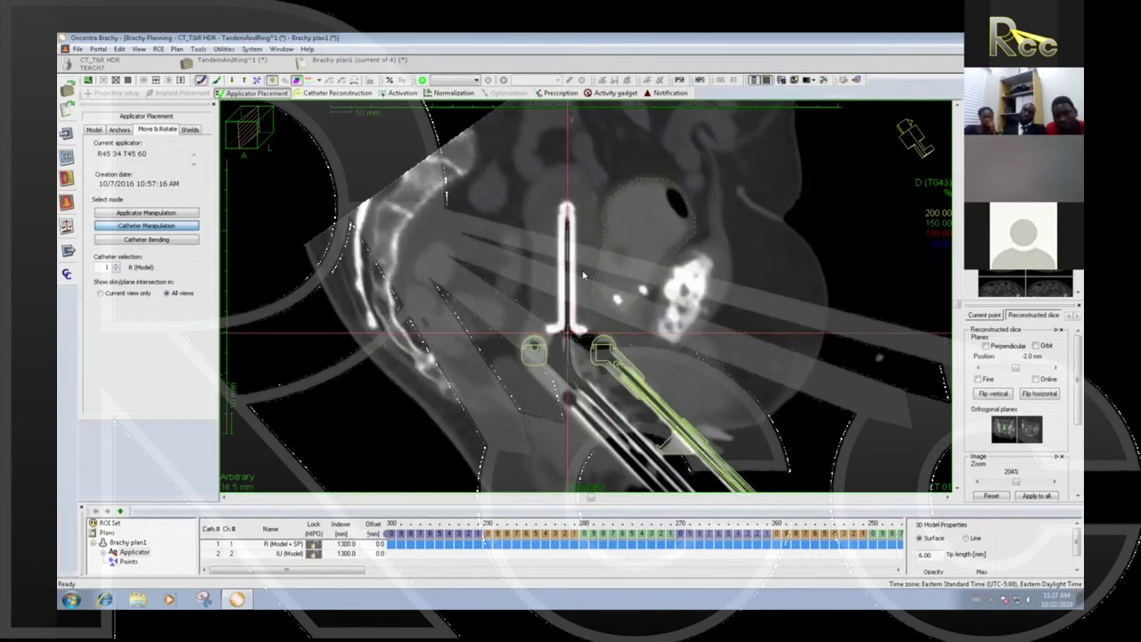
{"action": "scroll", "coordinate": [698, 285], "scroll_direction": "up", "scroll_amount": 2}
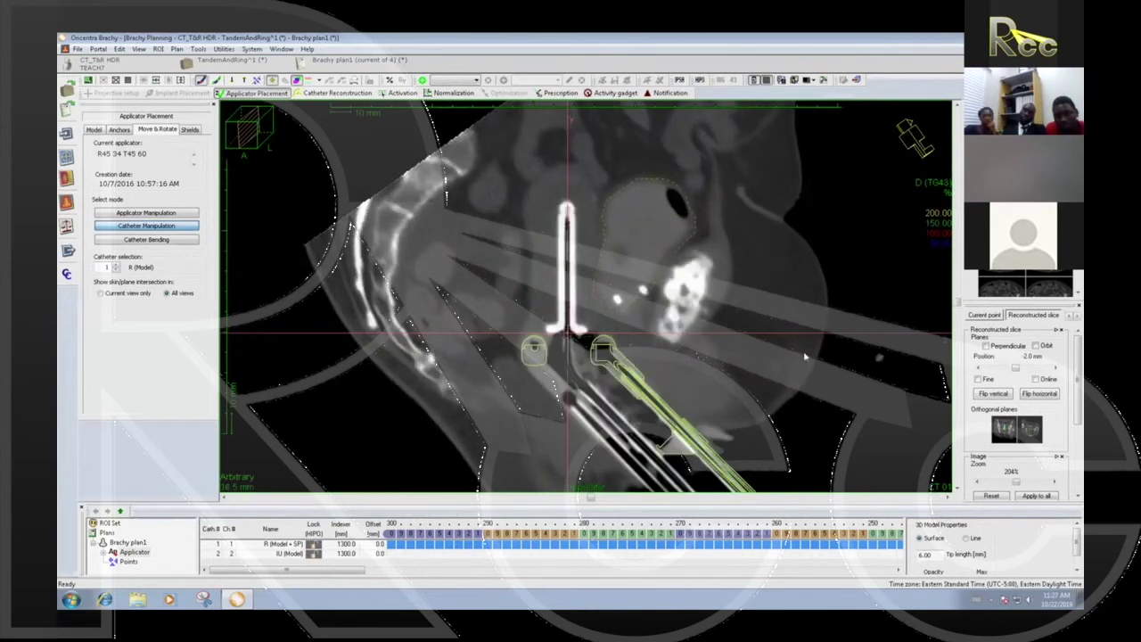
{"action": "left_click", "coordinate": [132, 551]}
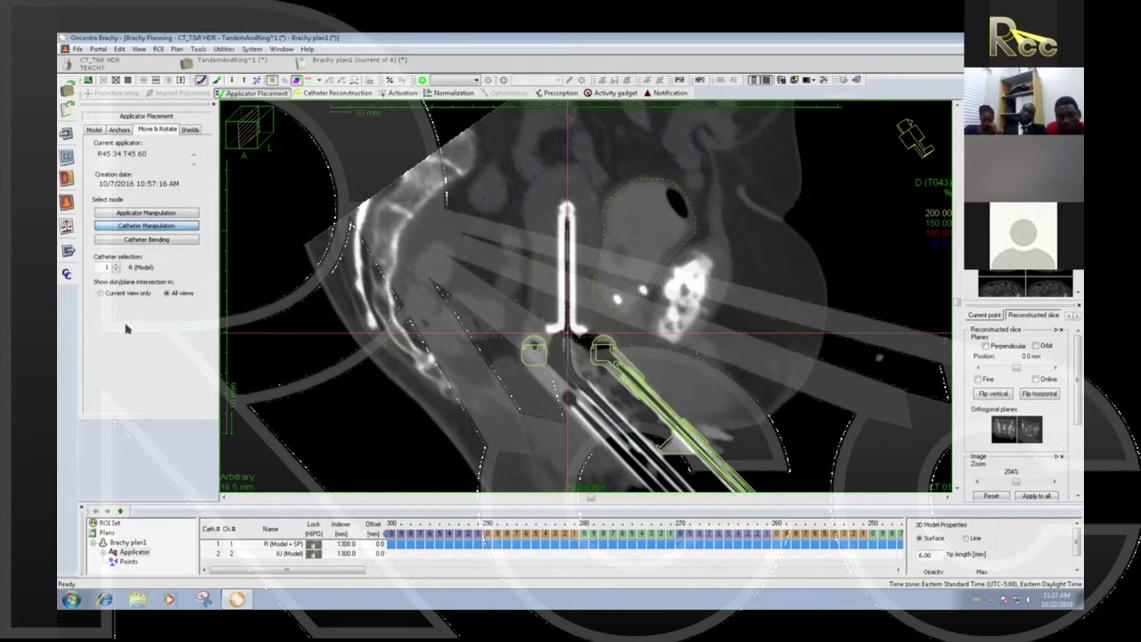
{"action": "left_click", "coordinate": [118, 130]}
{"action": "scroll", "coordinate": [1069, 564], "scroll_direction": "down", "scroll_amount": 1}
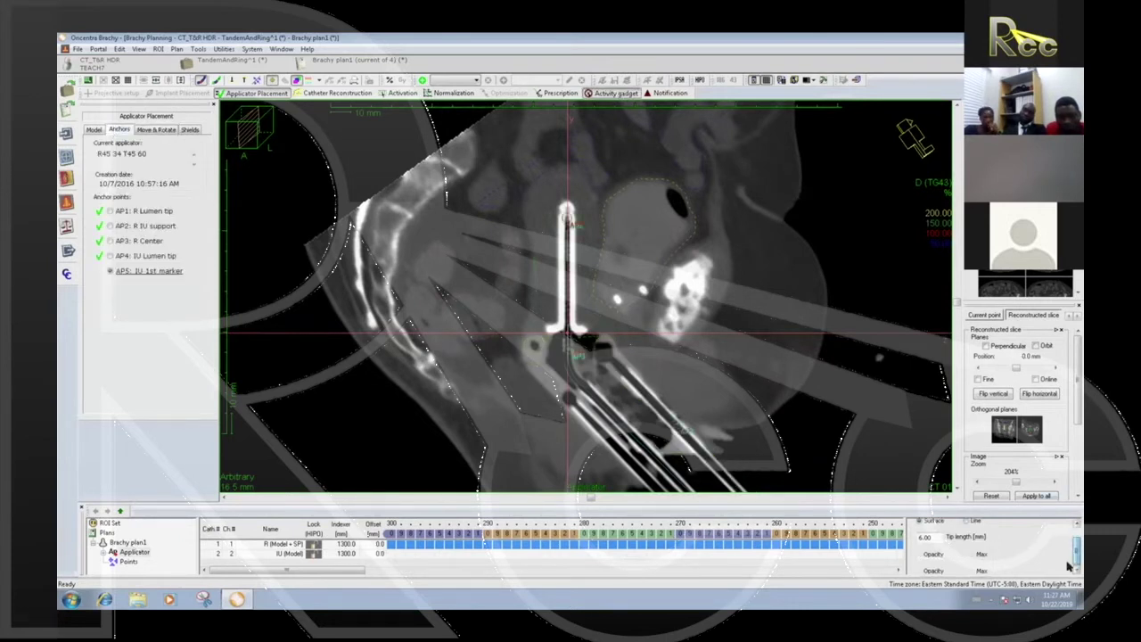
{"action": "left_click", "coordinate": [127, 542]}
{"action": "left_click", "coordinate": [114, 553]}
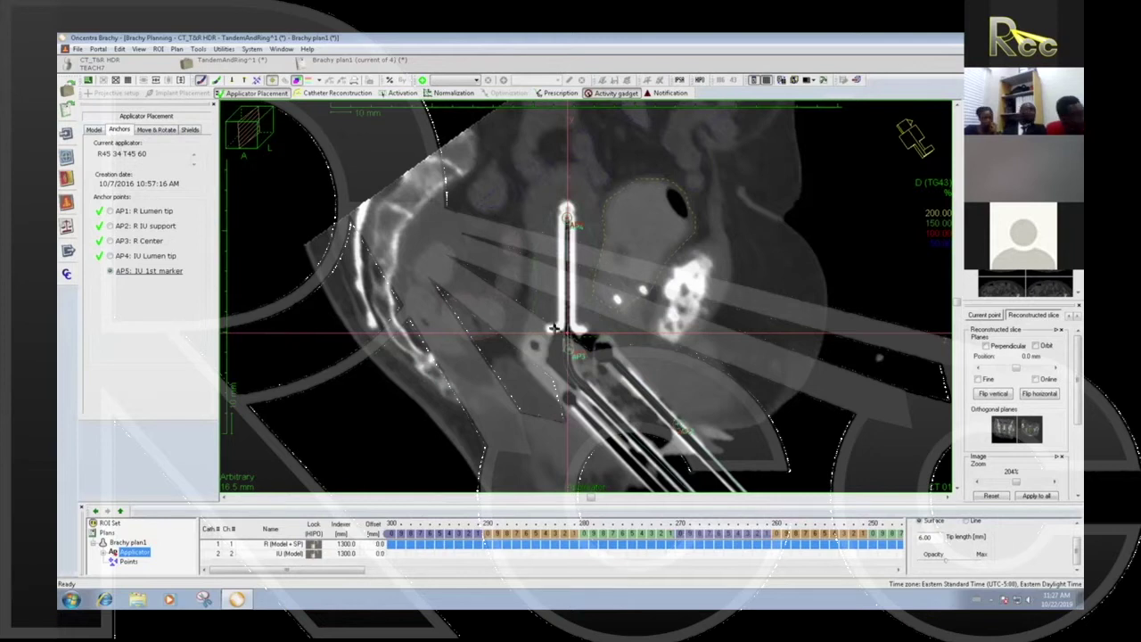
{"action": "left_click", "coordinate": [607, 93]}
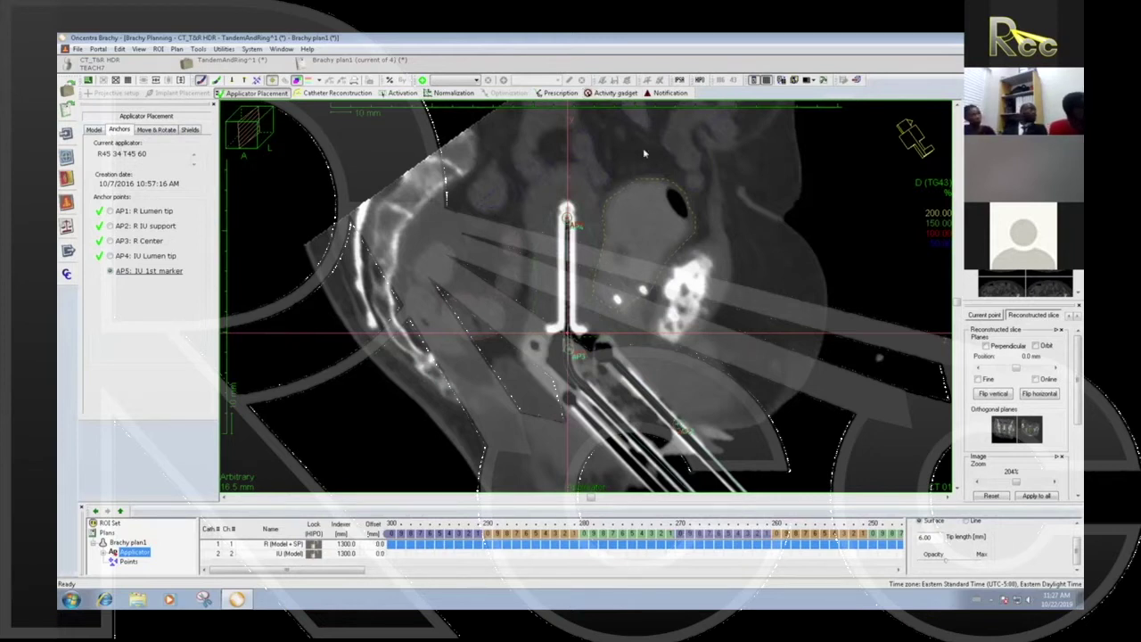
{"action": "double_click", "coordinate": [645, 153]}
{"action": "left_click", "coordinate": [779, 365]}
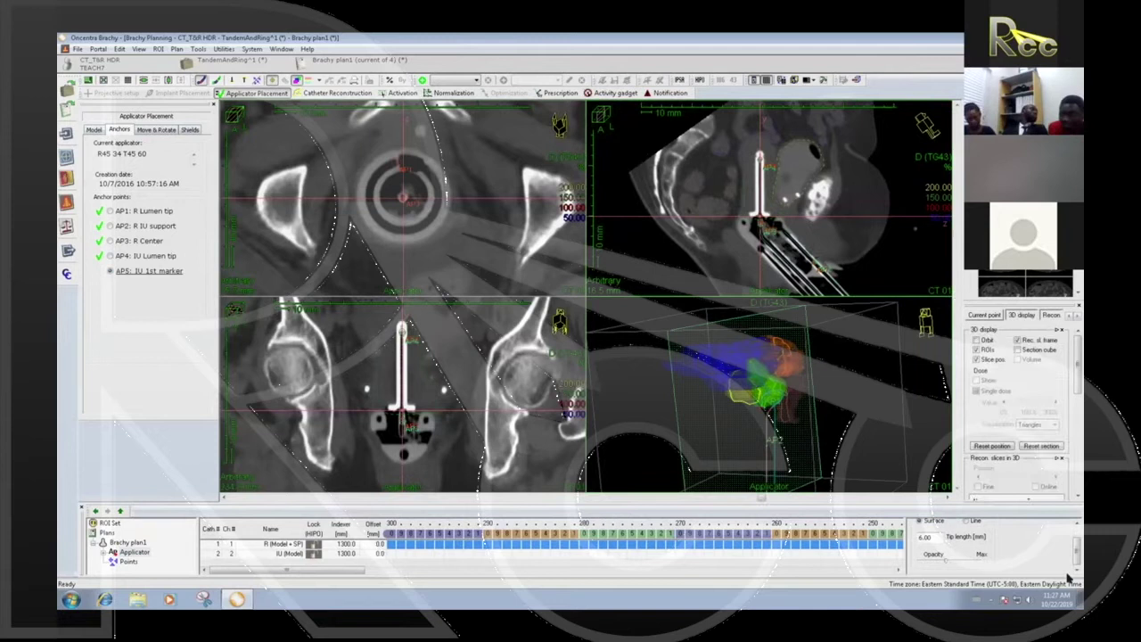
{"action": "left_click", "coordinate": [1075, 526]}
{"action": "left_click", "coordinate": [1075, 565]}
{"action": "left_click", "coordinate": [266, 546]}
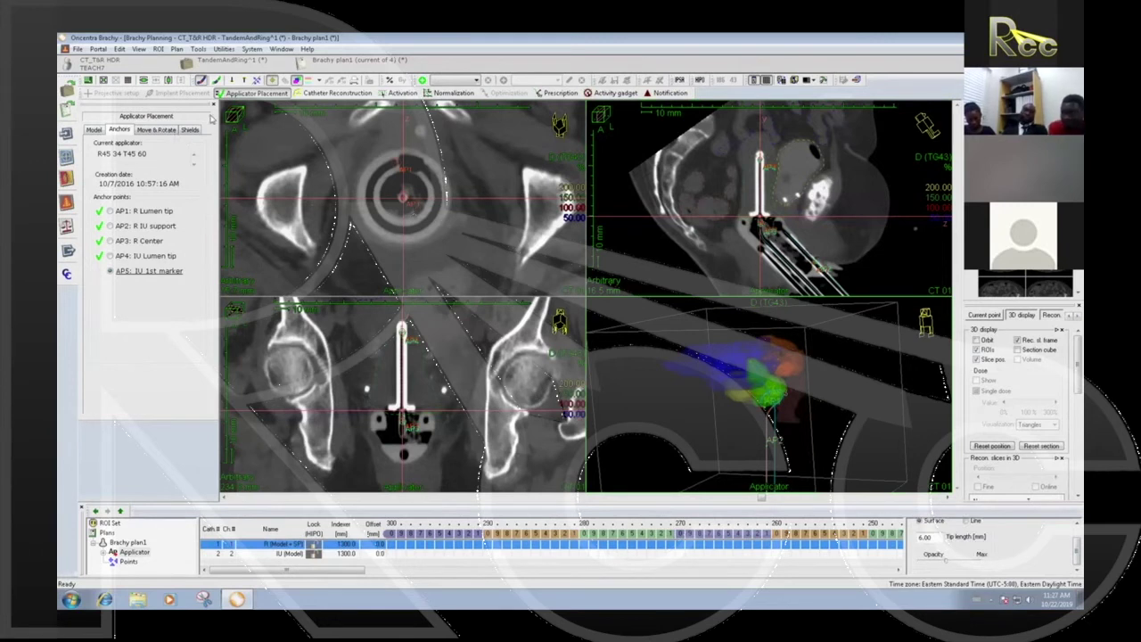
{"action": "left_click", "coordinate": [145, 132]}
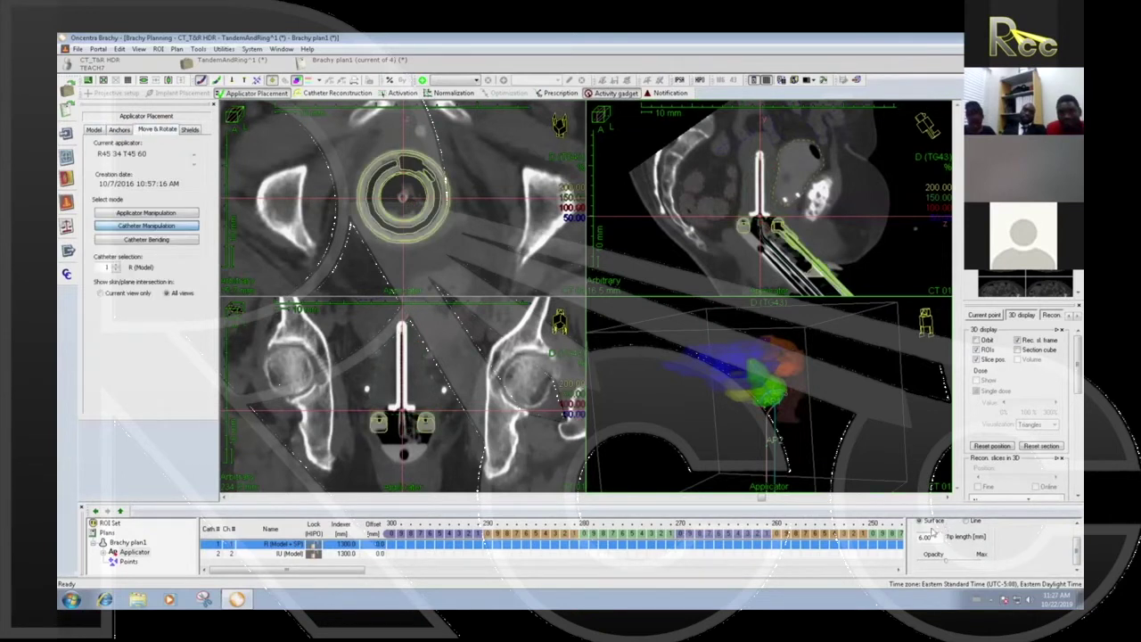
Step: Set the applicator's skin visualization to Transparent and finish applicator placement
{"action": "left_click", "coordinate": [104, 553]}
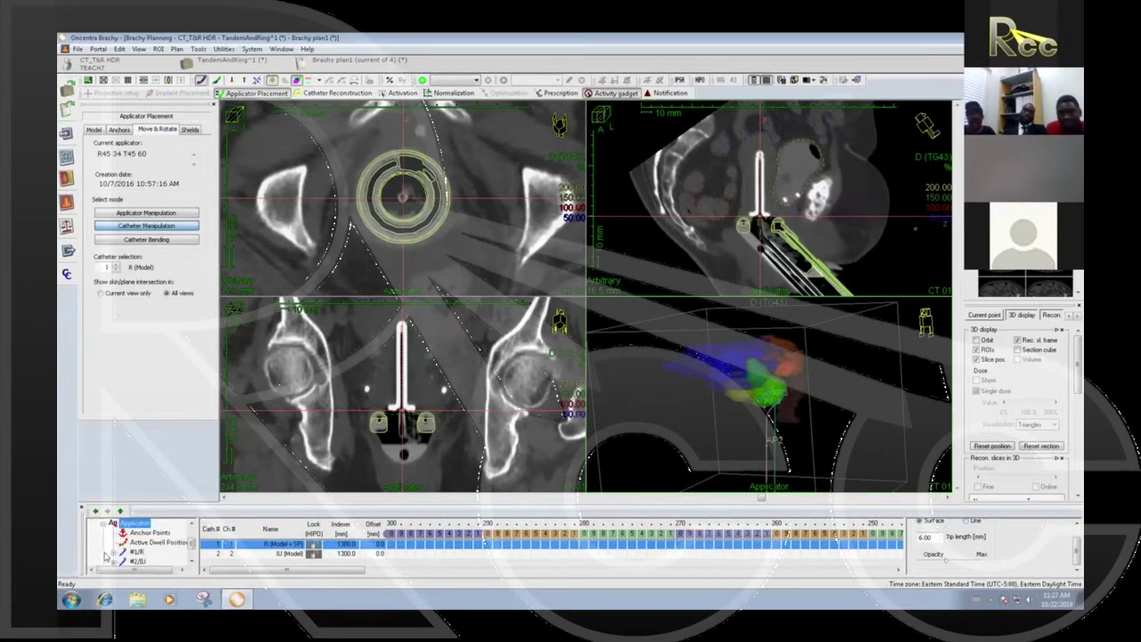
{"action": "left_click", "coordinate": [143, 524]}
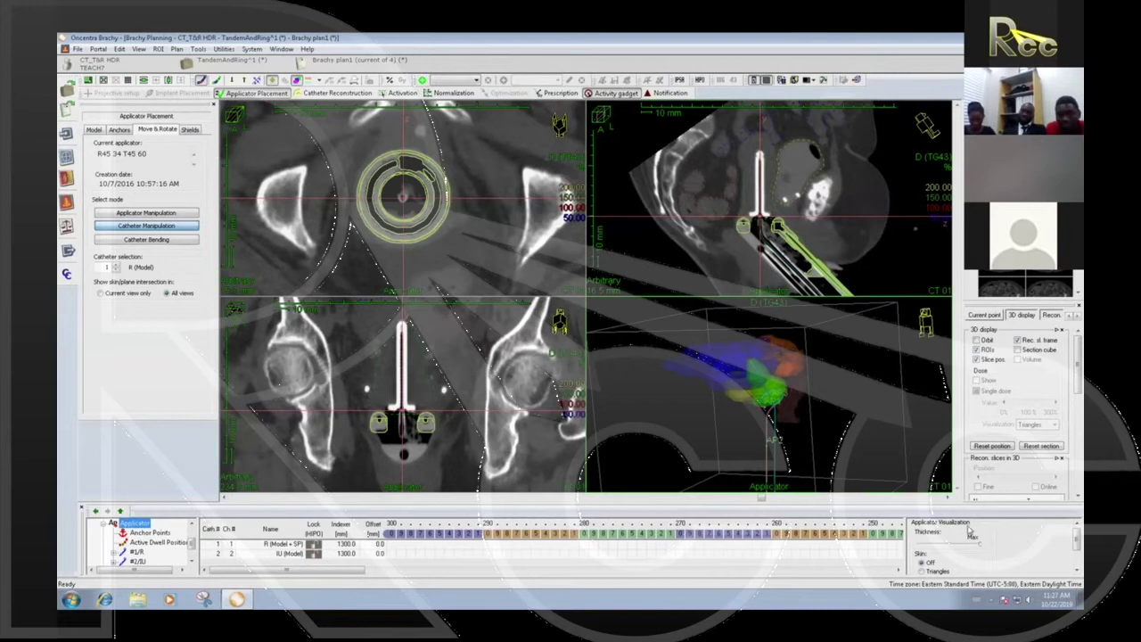
{"action": "scroll", "coordinate": [1069, 548], "scroll_direction": "down", "scroll_amount": 3}
{"action": "scroll", "coordinate": [956, 558], "scroll_direction": "down", "scroll_amount": 1}
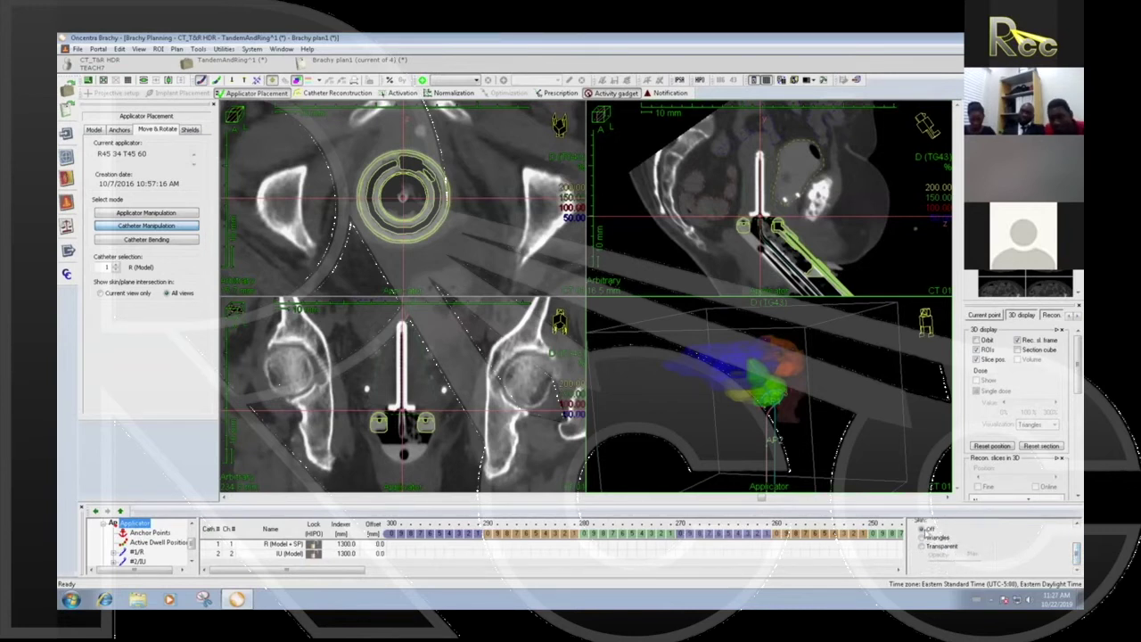
{"action": "left_click", "coordinate": [921, 547]}
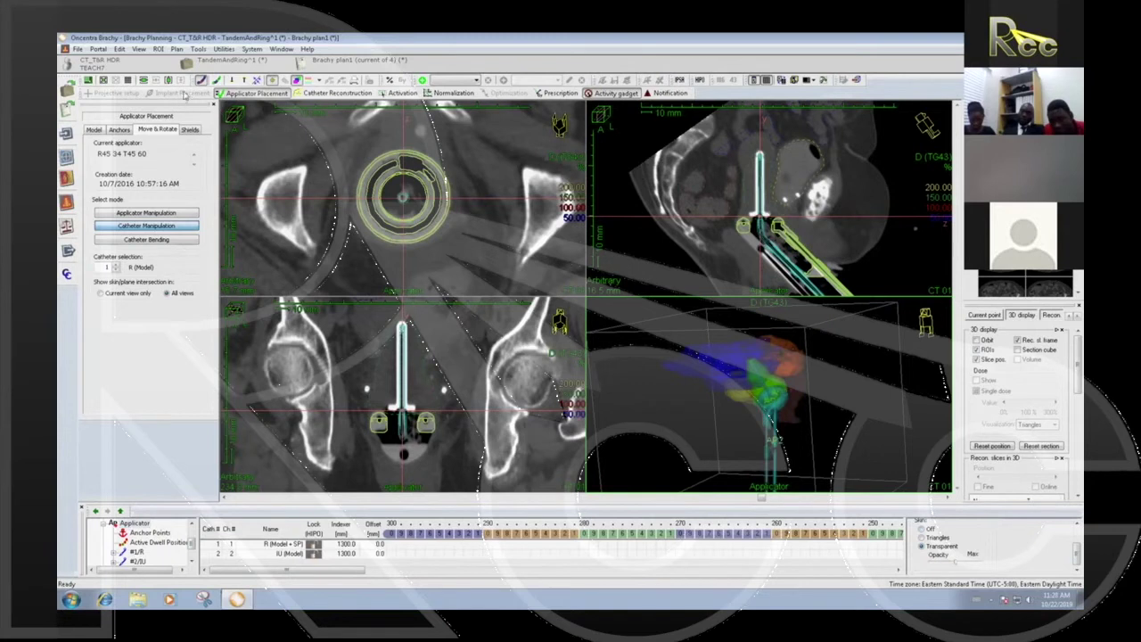
{"action": "left_click", "coordinate": [255, 93]}
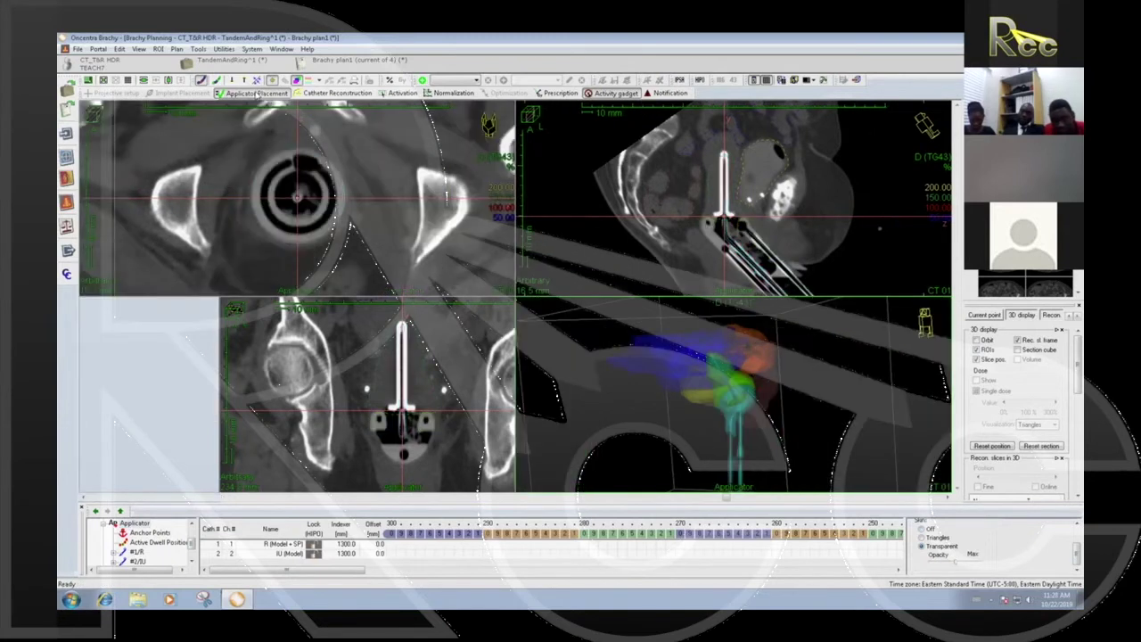
Step: Check the transparent applicator skin against the imaged ring through the slices of the enlarged axial view
{"action": "double_click", "coordinate": [402, 241]}
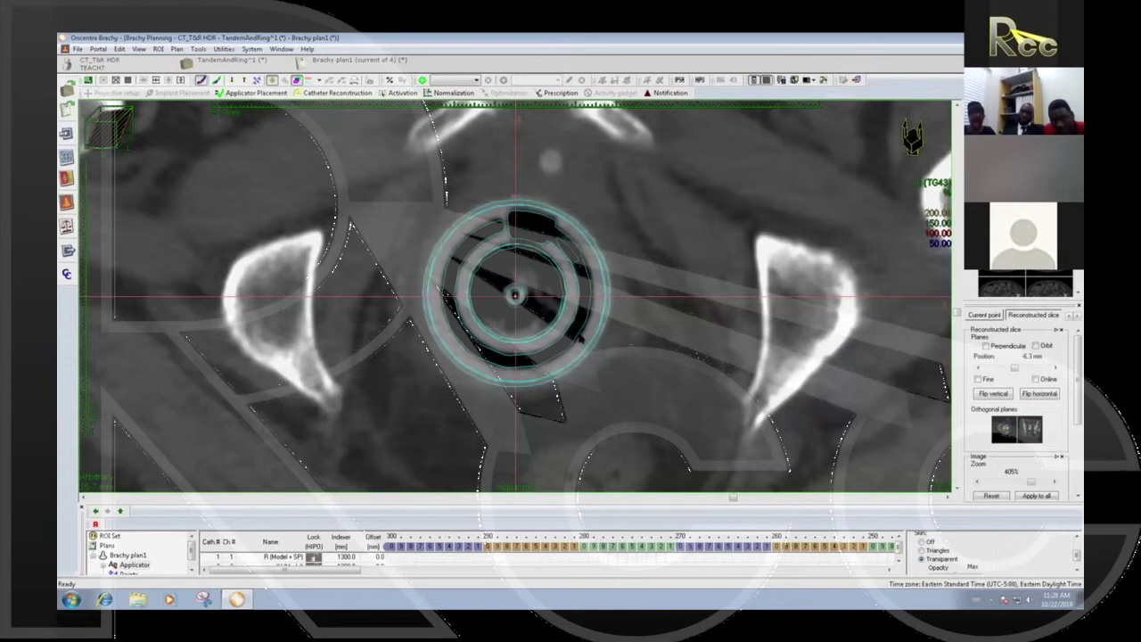
{"action": "scroll", "coordinate": [629, 263], "scroll_direction": "down", "scroll_amount": 4}
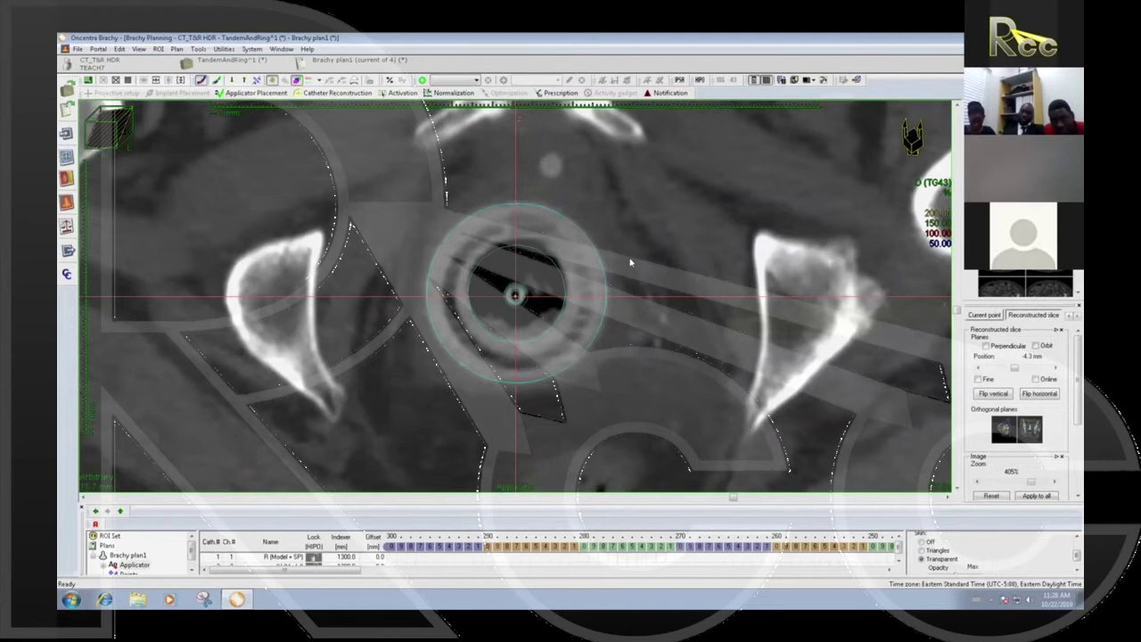
{"action": "scroll", "coordinate": [629, 260], "scroll_direction": "down", "scroll_amount": 4}
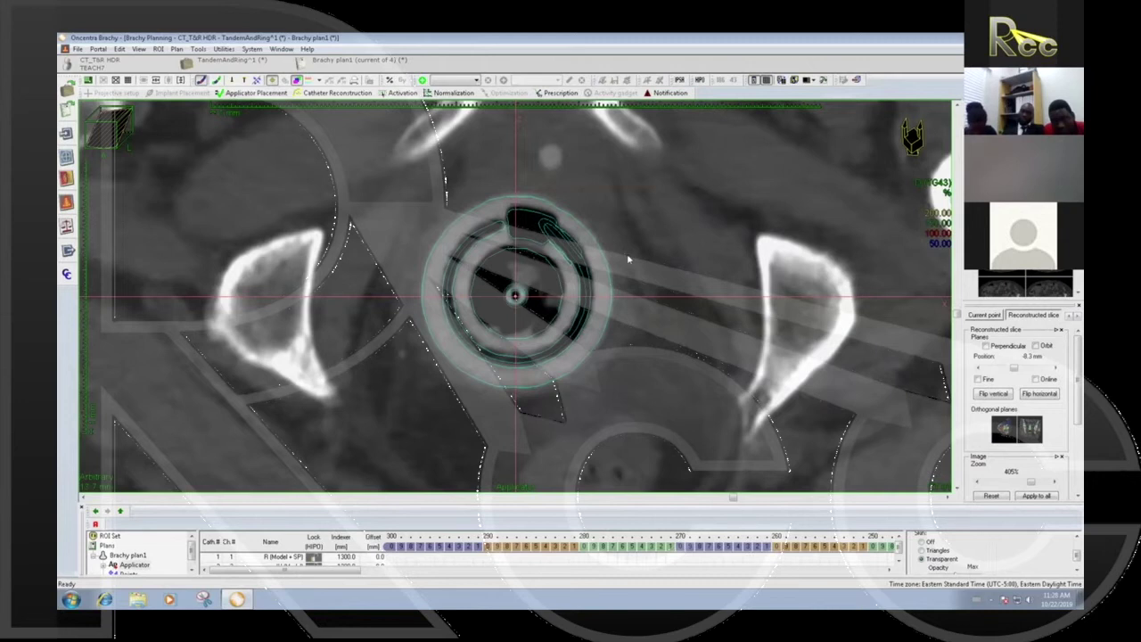
{"action": "scroll", "coordinate": [628, 258], "scroll_direction": "up", "scroll_amount": 1}
{"action": "double_click", "coordinate": [616, 230]}
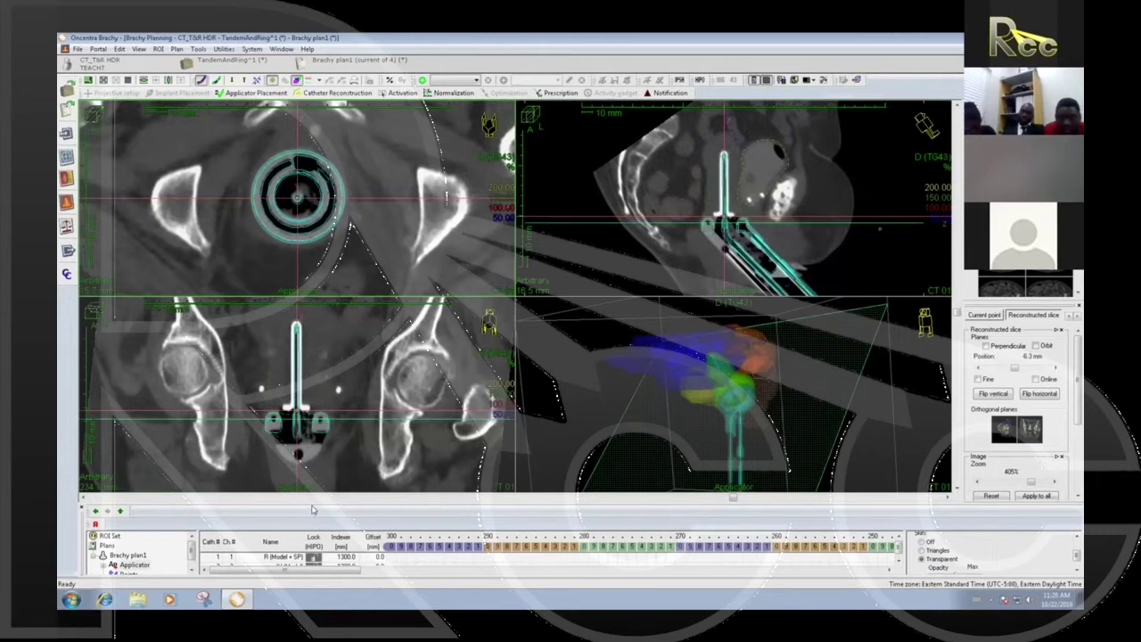
Step: Enlarge the catheter table area slightly and load the library plan R45 34 T45 60 Plan A
{"action": "left_click_drag", "start_coordinate": [312, 501], "coordinate": [315, 493]}
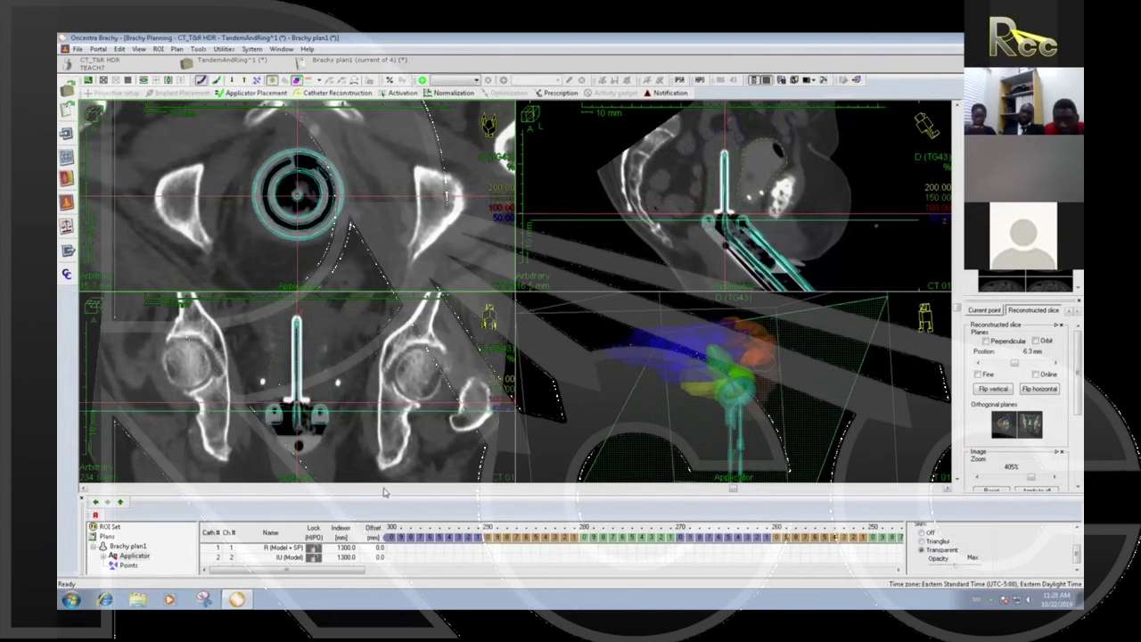
{"action": "left_click", "coordinate": [177, 49]}
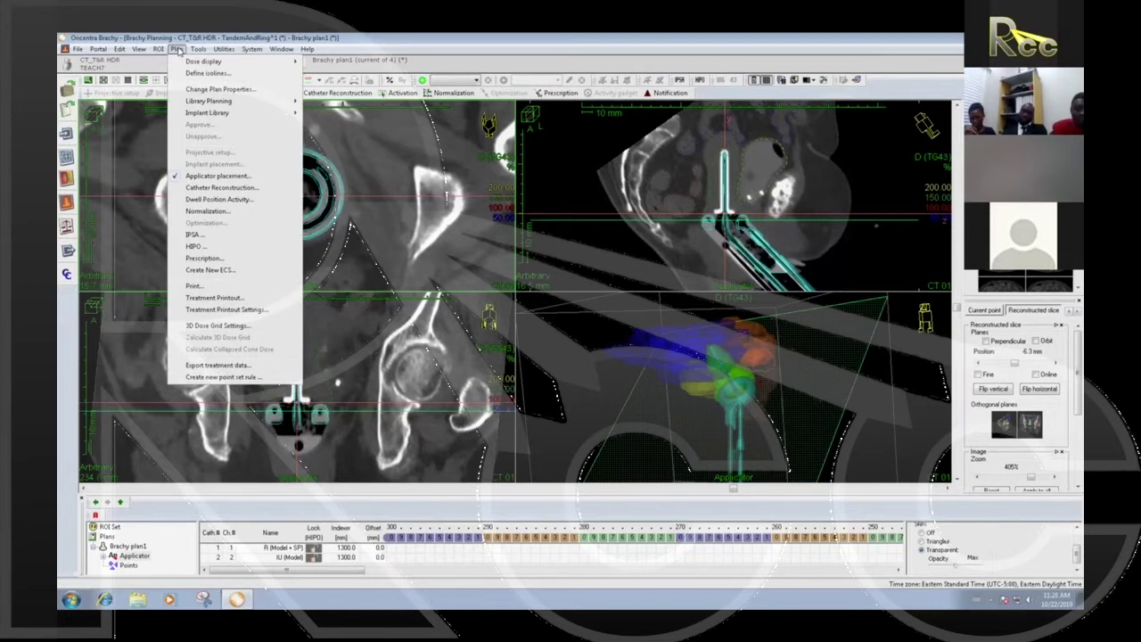
{"action": "mouse_move", "coordinate": [201, 106]}
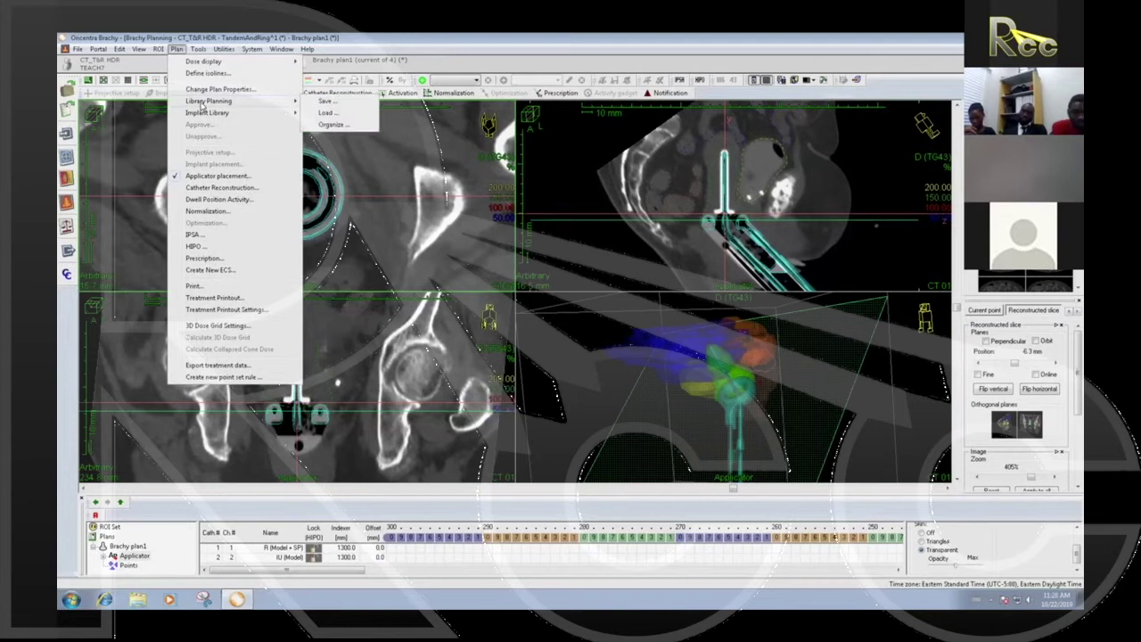
{"action": "left_click", "coordinate": [329, 114]}
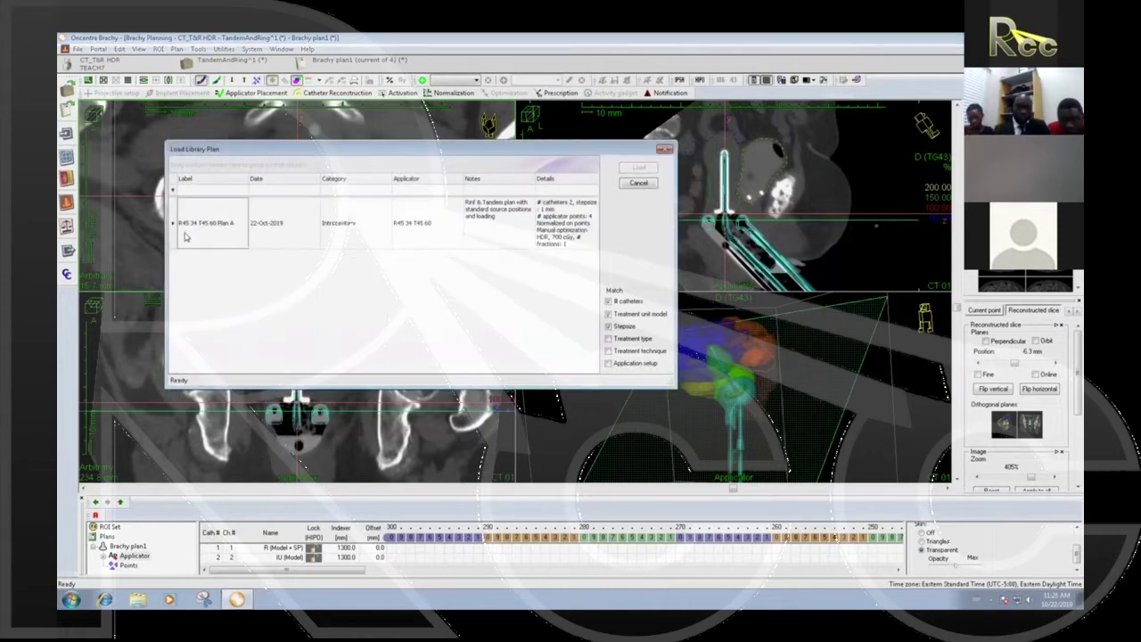
{"action": "left_click", "coordinate": [217, 224]}
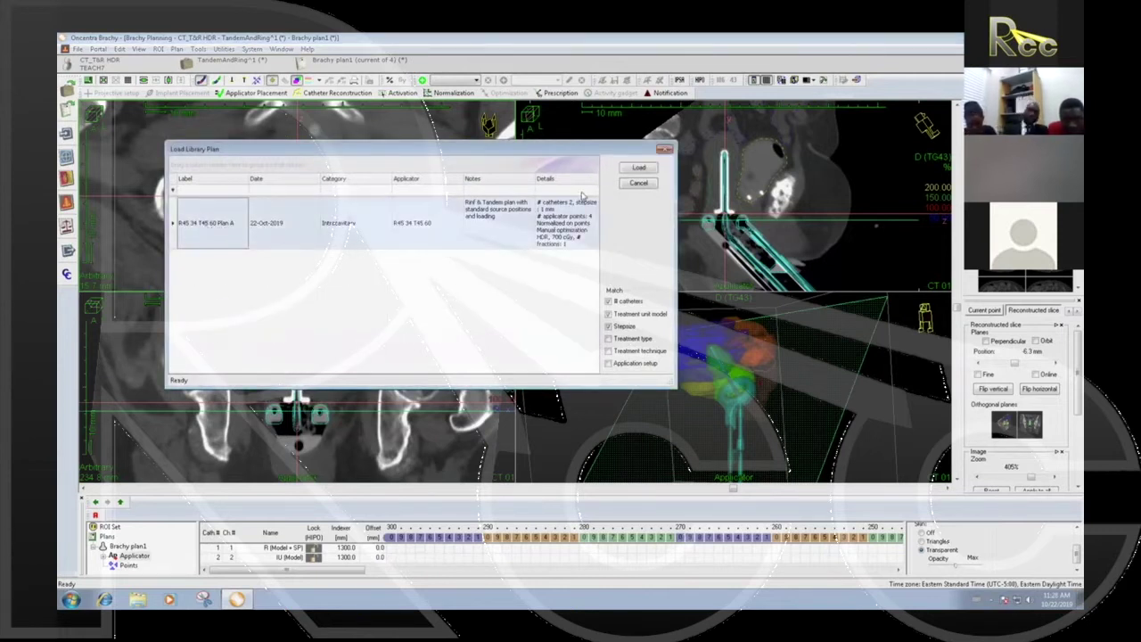
{"action": "left_click", "coordinate": [639, 168]}
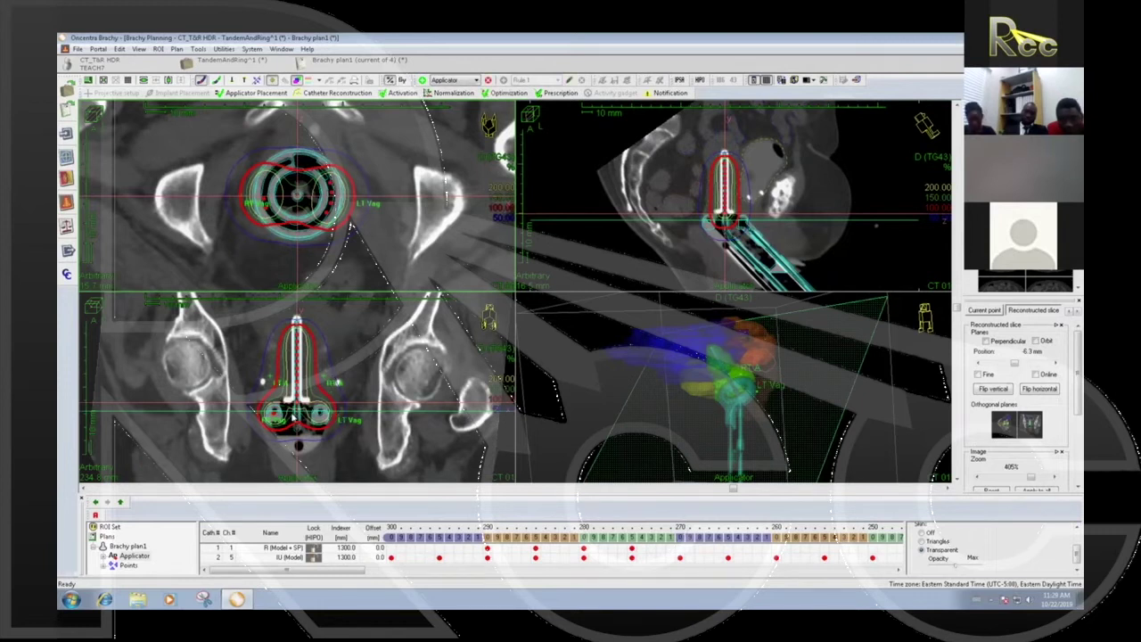
Step: Swap the names of the two A points in the applicator point set, renaming RT A to LT A and LT A to RT A
{"action": "double_click", "coordinate": [362, 360]}
{"action": "scroll", "coordinate": [598, 271], "scroll_direction": "up", "scroll_amount": 2}
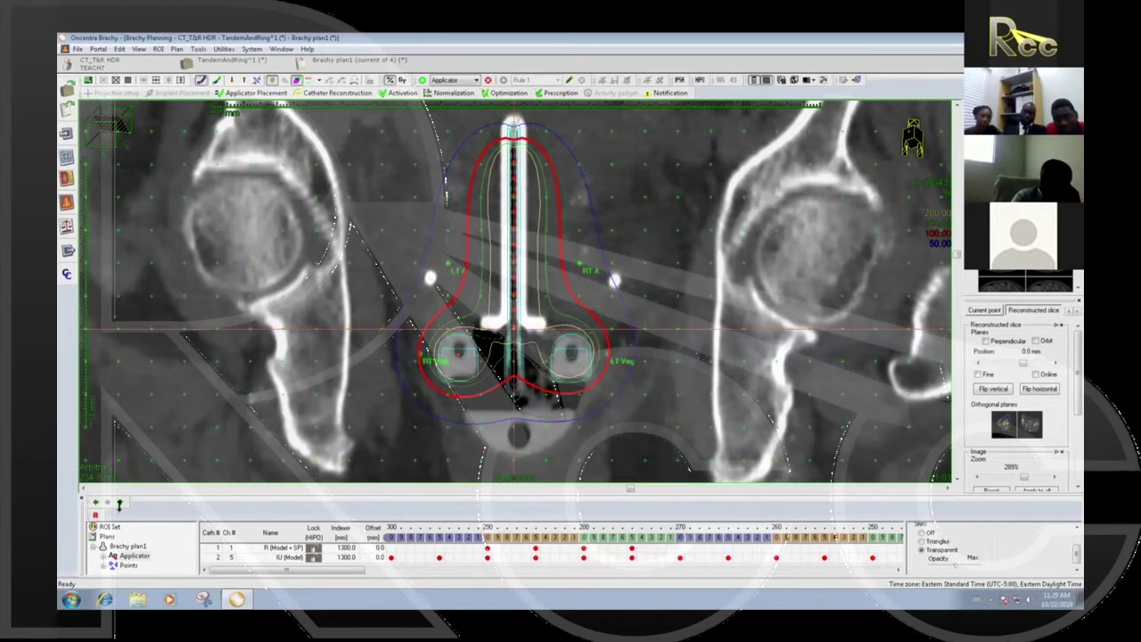
{"action": "left_click", "coordinate": [105, 565]}
{"action": "left_click", "coordinate": [145, 561]}
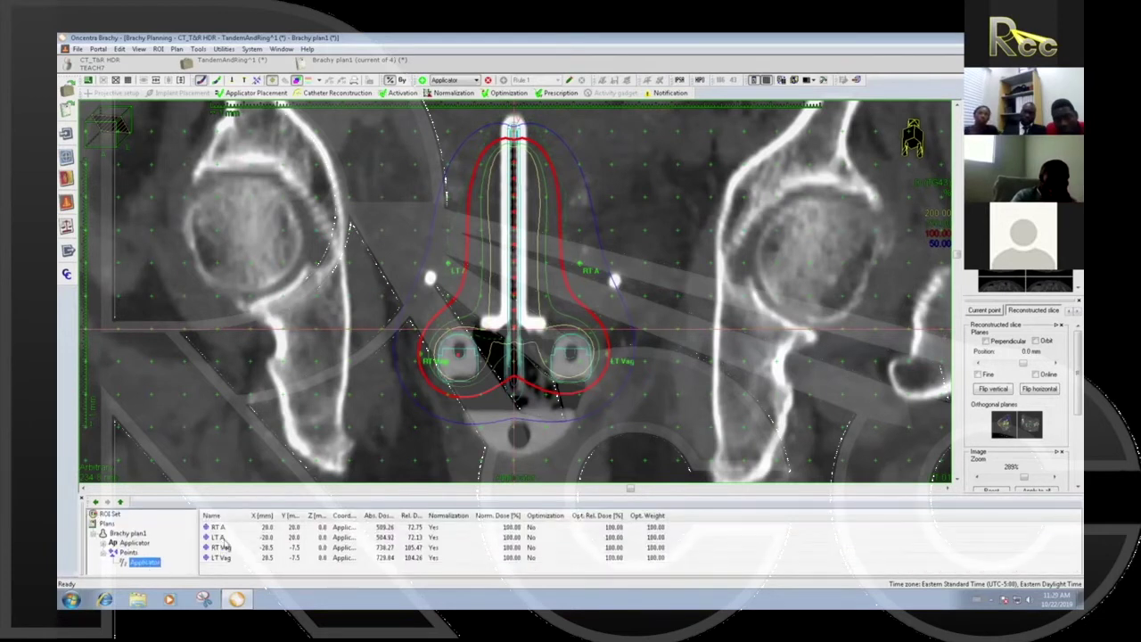
{"action": "left_click", "coordinate": [230, 527]}
{"action": "left_click", "coordinate": [232, 526]}
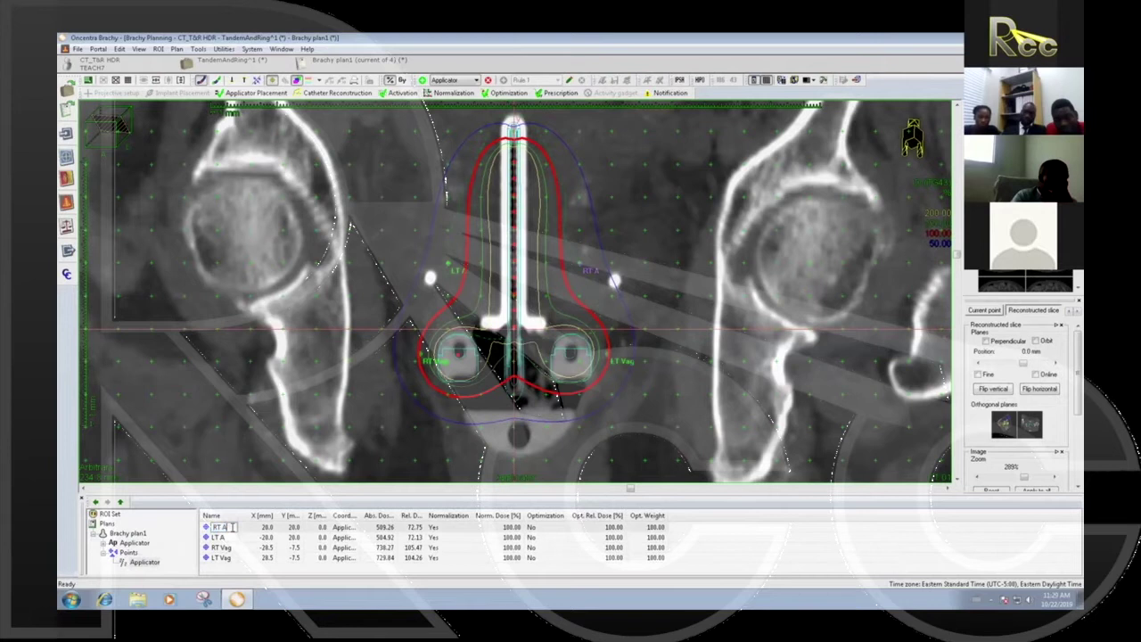
{"action": "type", "text": "1"}
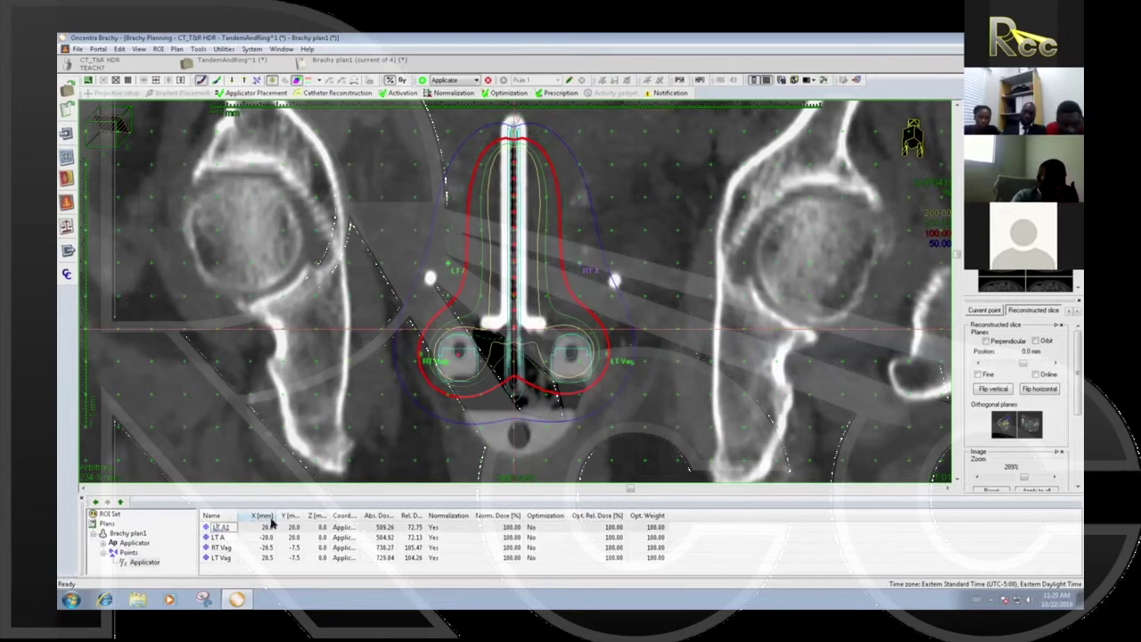
{"action": "left_click", "coordinate": [224, 539], "text": "shift"}
{"action": "double_click", "coordinate": [219, 538]}
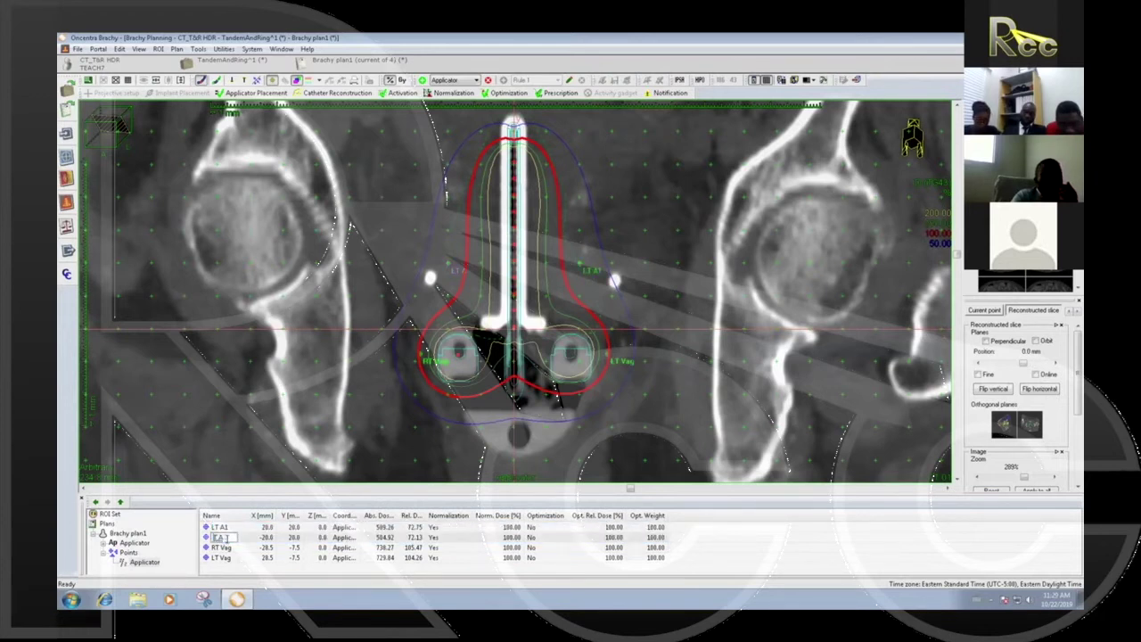
{"action": "double_click", "coordinate": [230, 527]}
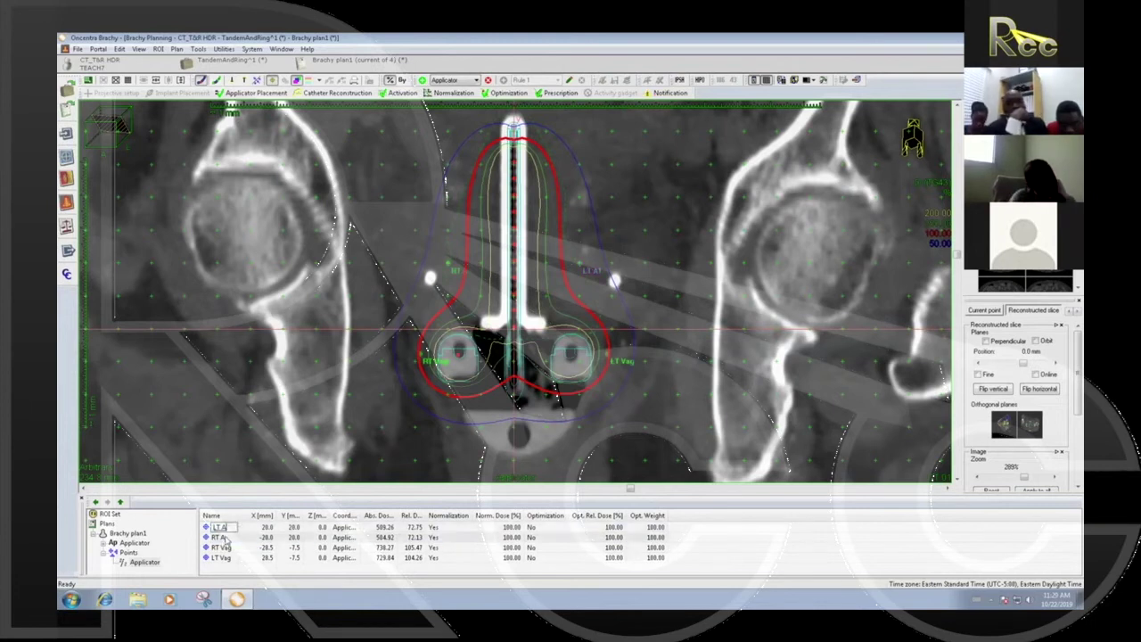
{"action": "left_click", "coordinate": [227, 537], "text": "shift"}
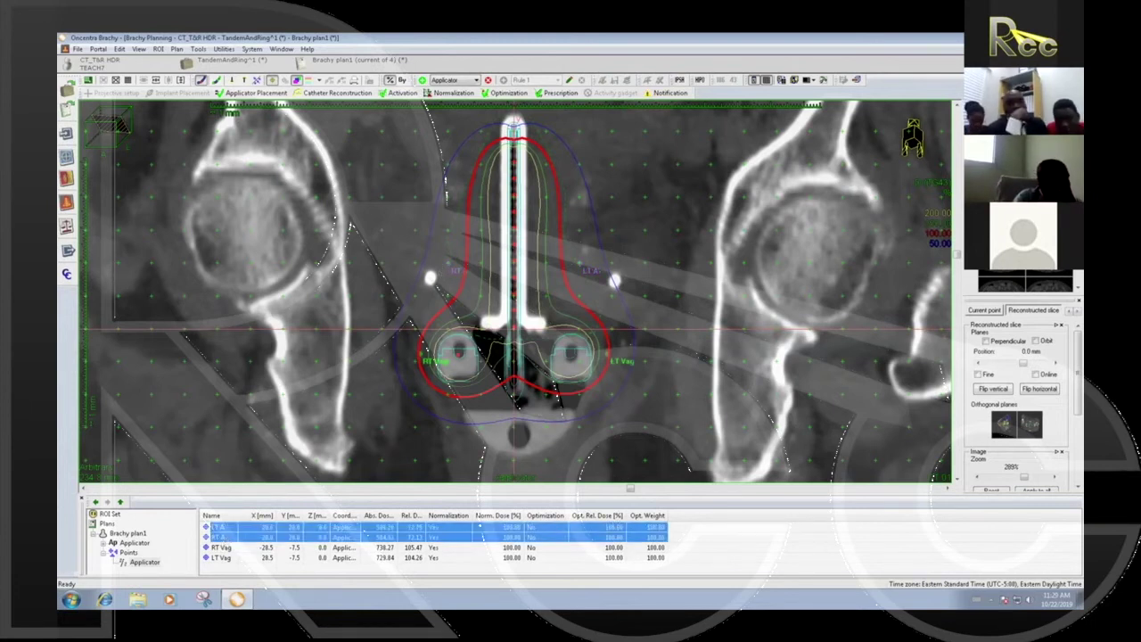
Step: Return to the applicator's catheter table and the four-view layout, and update the outdated normalization from the notification
{"action": "left_click", "coordinate": [134, 543]}
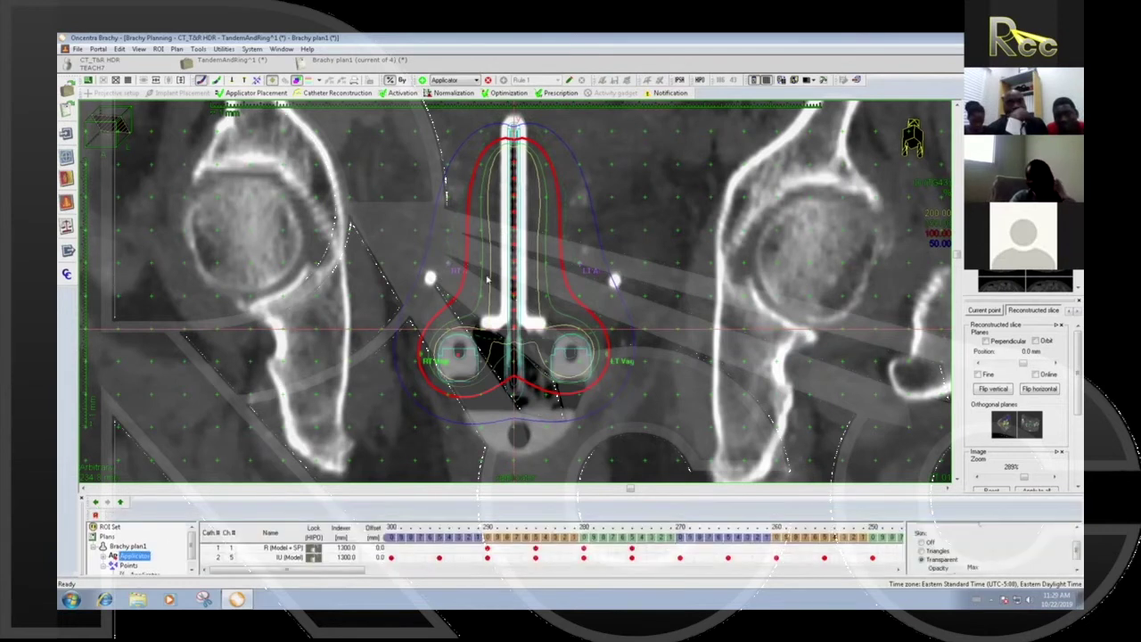
{"action": "left_click", "coordinate": [481, 183]}
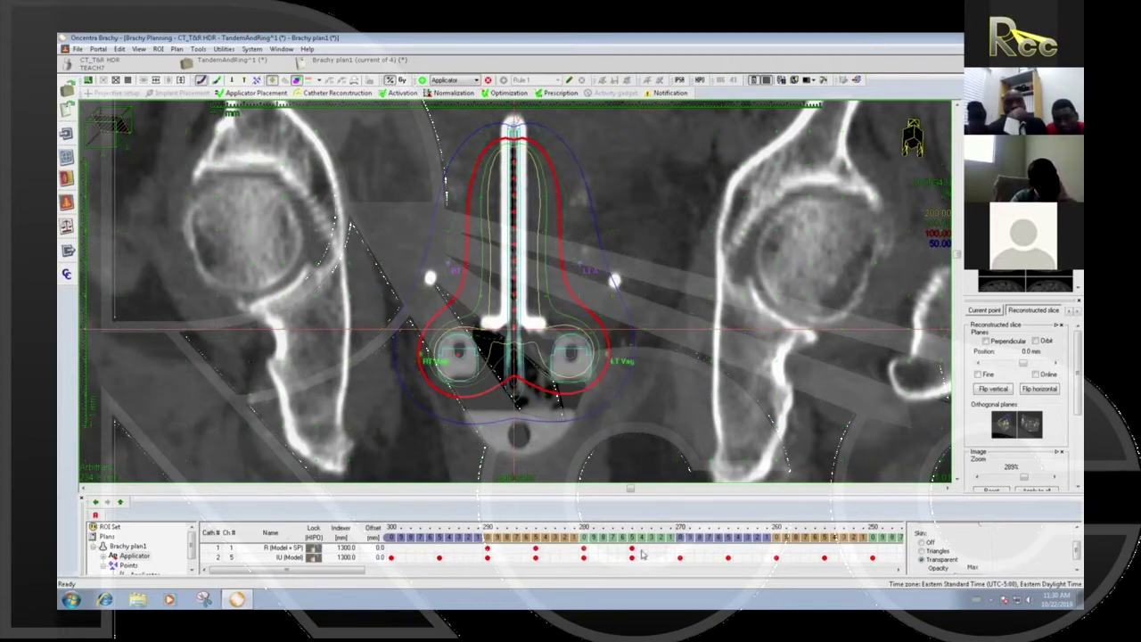
{"action": "double_click", "coordinate": [649, 220]}
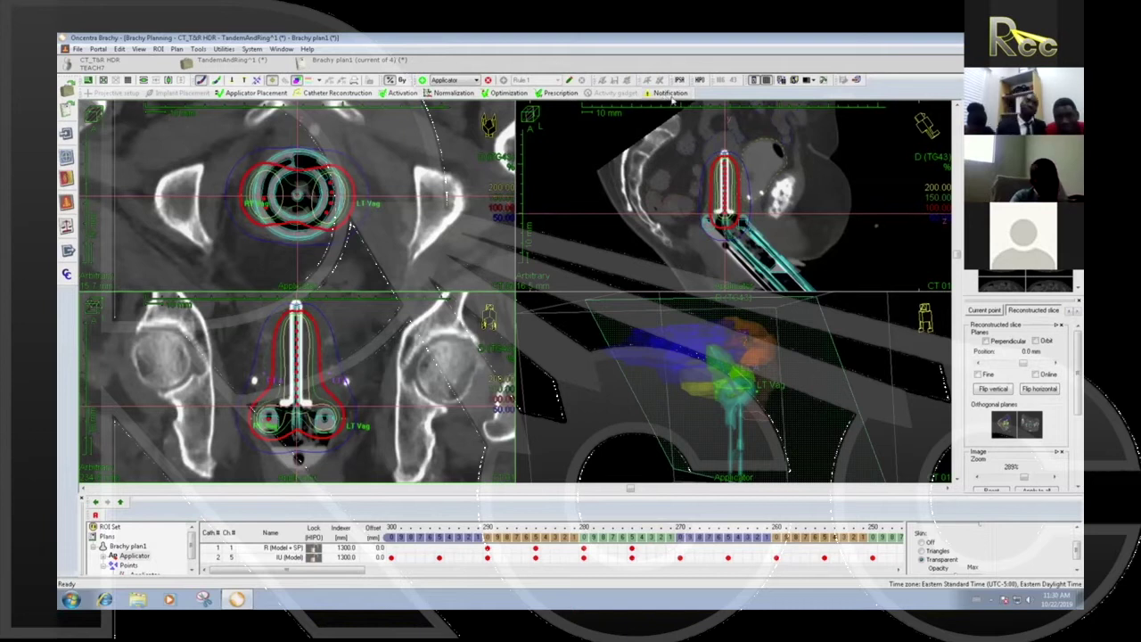
{"action": "left_click", "coordinate": [670, 94]}
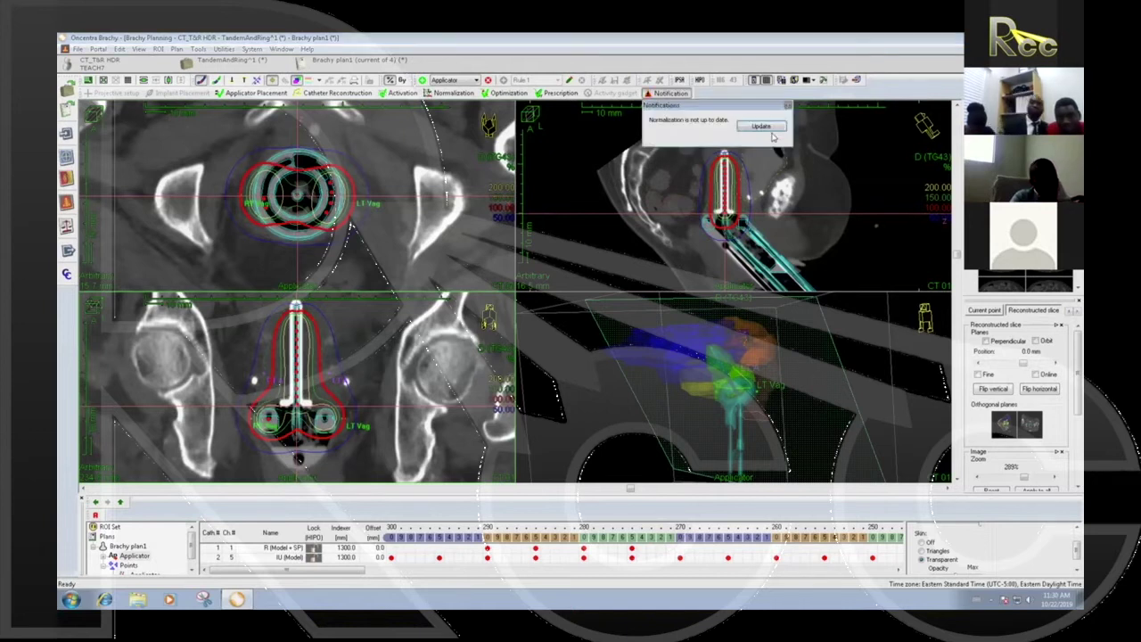
{"action": "left_click", "coordinate": [679, 95]}
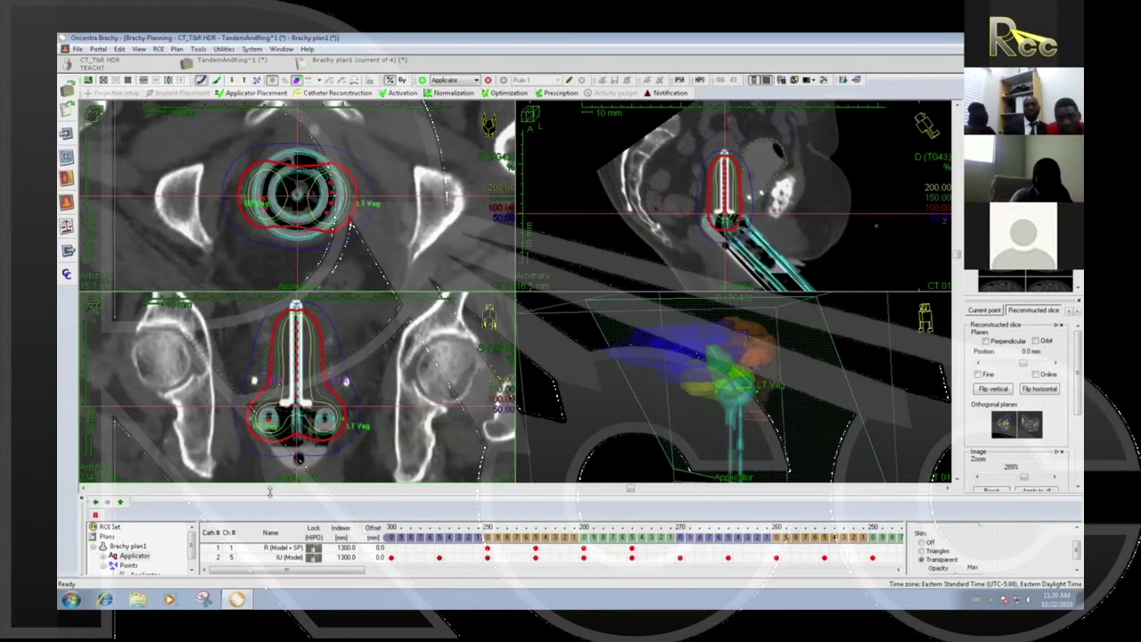
Step: Enlarge the table area slightly and display the contoured ROIs in the reconstructed slice views
{"action": "left_click_drag", "start_coordinate": [630, 489], "coordinate": [630, 473]}
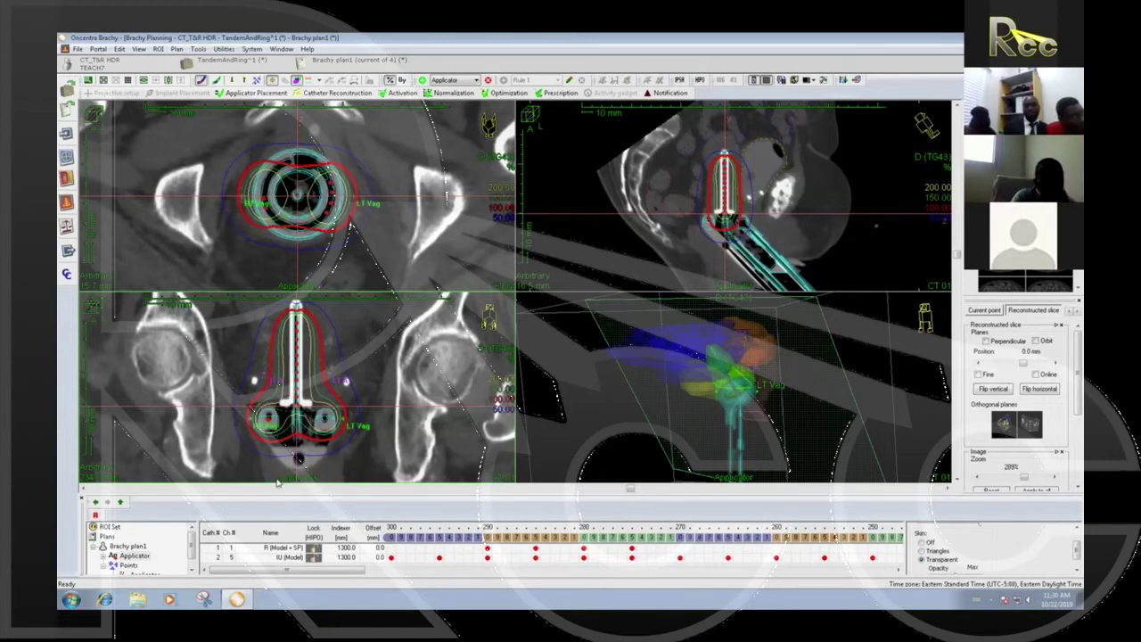
{"action": "left_click", "coordinate": [176, 51]}
{"action": "left_click", "coordinate": [322, 383]}
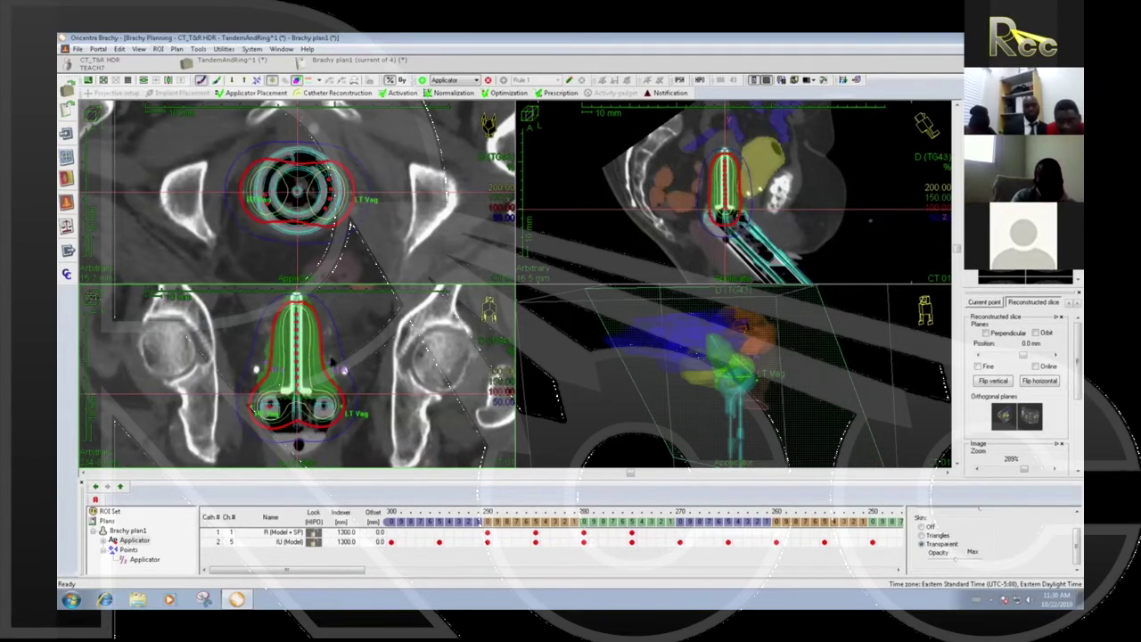
Step: Review the weights and times of the applicator's active dwell positions in an enlarged table, and shrink the table area again
{"action": "left_click", "coordinate": [104, 541]}
{"action": "left_click", "coordinate": [157, 527]}
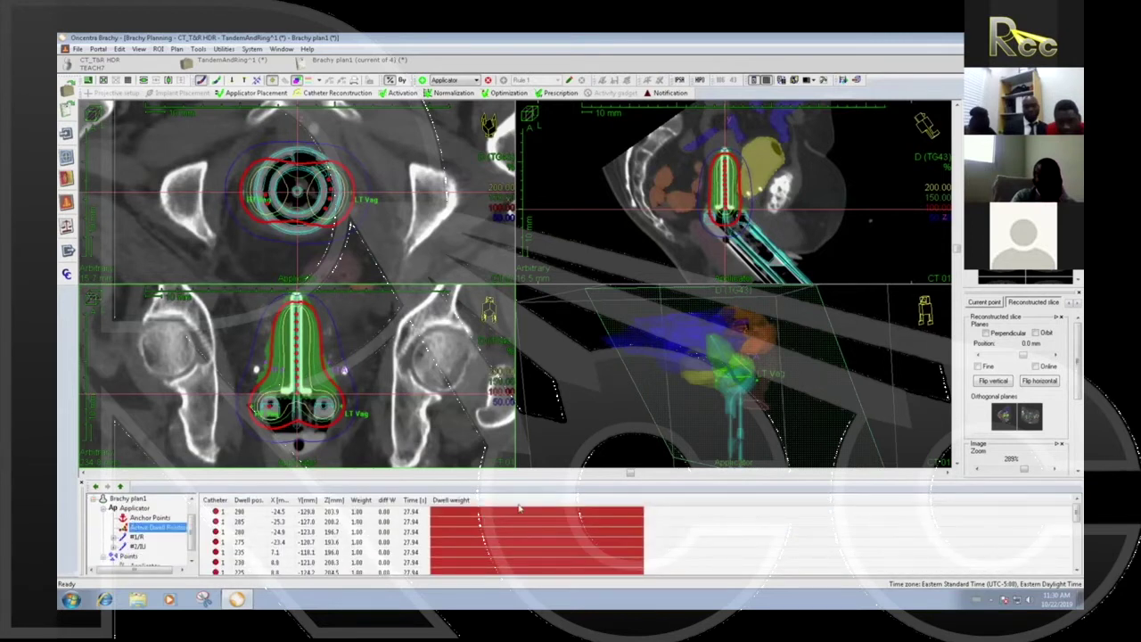
{"action": "left_click_drag", "start_coordinate": [530, 479], "coordinate": [549, 314]}
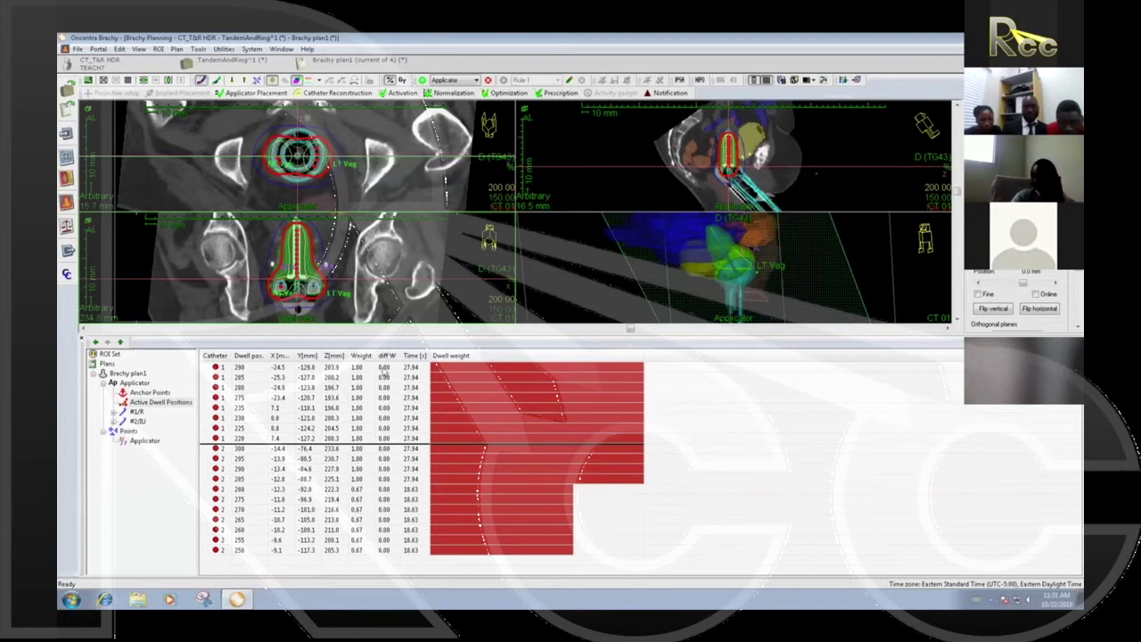
{"action": "left_click_drag", "start_coordinate": [381, 340], "coordinate": [387, 505]}
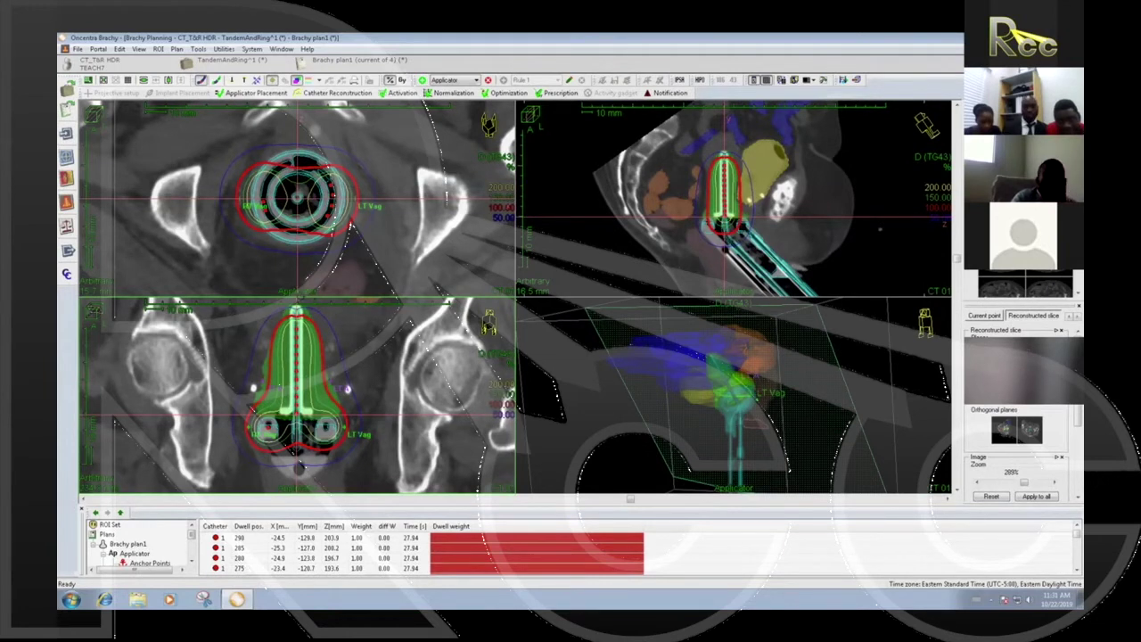
Step: Check the applicator in the axial view, display the DVH in place of the 3D view and review the structure doses
{"action": "left_click", "coordinate": [433, 205]}
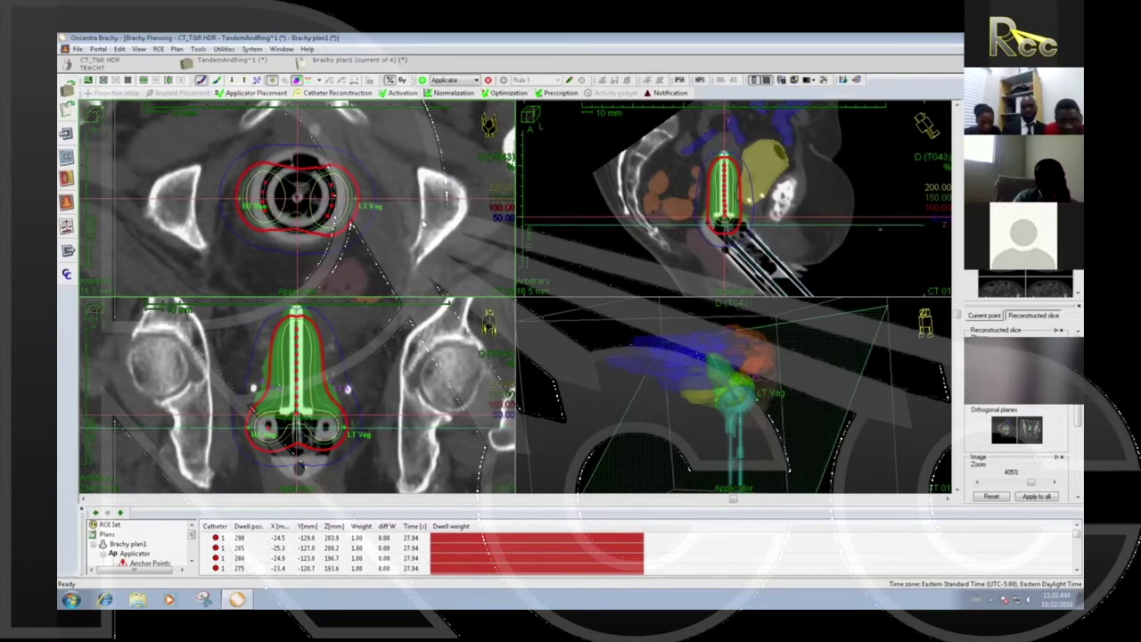
{"action": "left_click", "coordinate": [274, 176]}
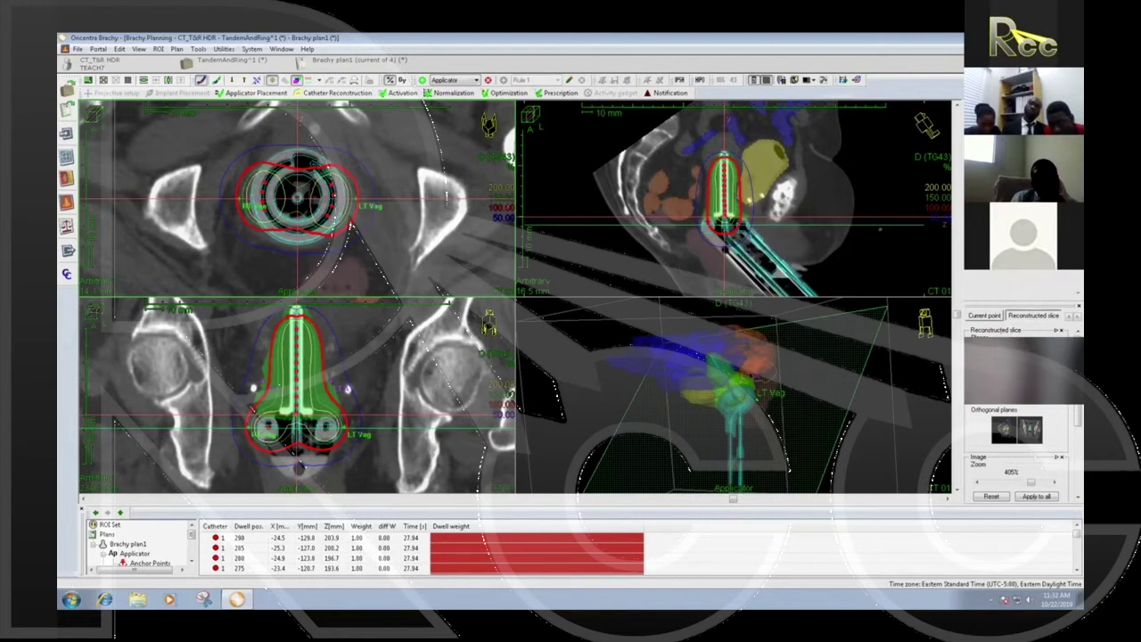
{"action": "left_click", "coordinate": [797, 386]}
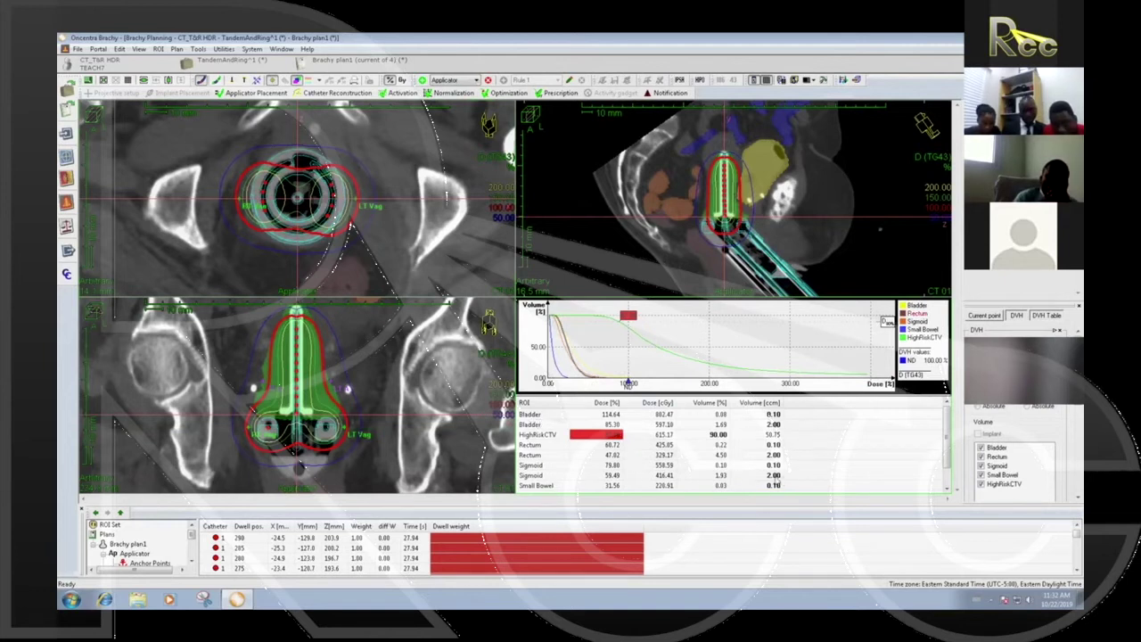
{"action": "left_click", "coordinate": [947, 489]}
{"action": "left_click", "coordinate": [947, 489]}
{"action": "left_click_drag", "start_coordinate": [946, 465], "coordinate": [948, 424]}
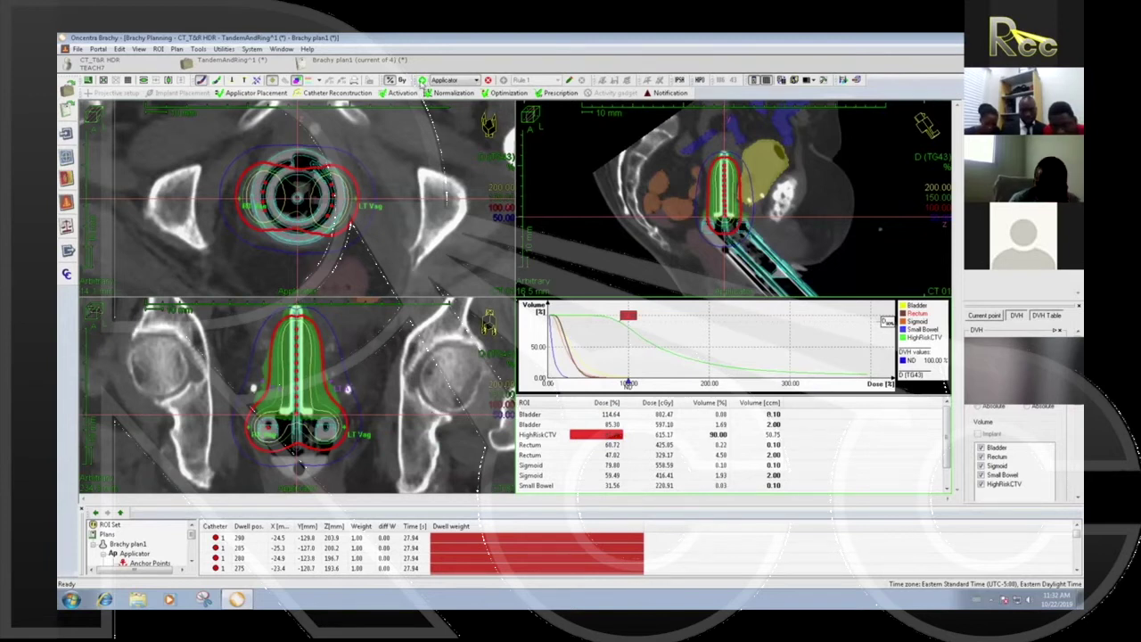
Step: Create a new point set of type Patient points named Point A in the enlarged coronal view
{"action": "double_click", "coordinate": [345, 381]}
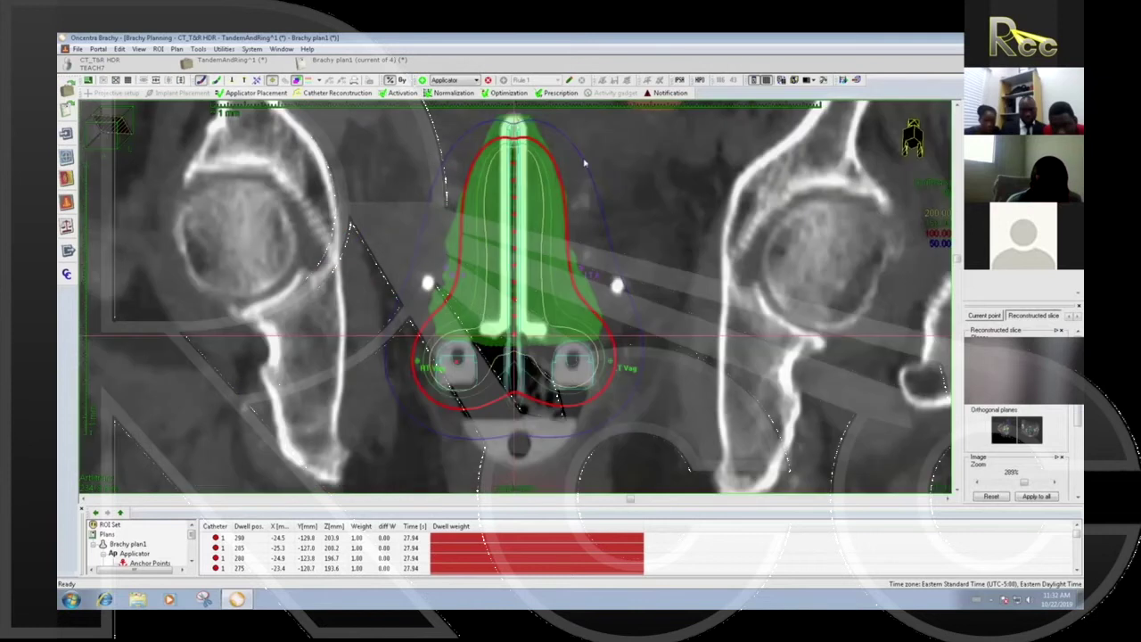
{"action": "left_click", "coordinate": [423, 80]}
{"action": "left_click", "coordinate": [591, 287]}
{"action": "left_click", "coordinate": [585, 307]}
{"action": "double_click", "coordinate": [594, 306]}
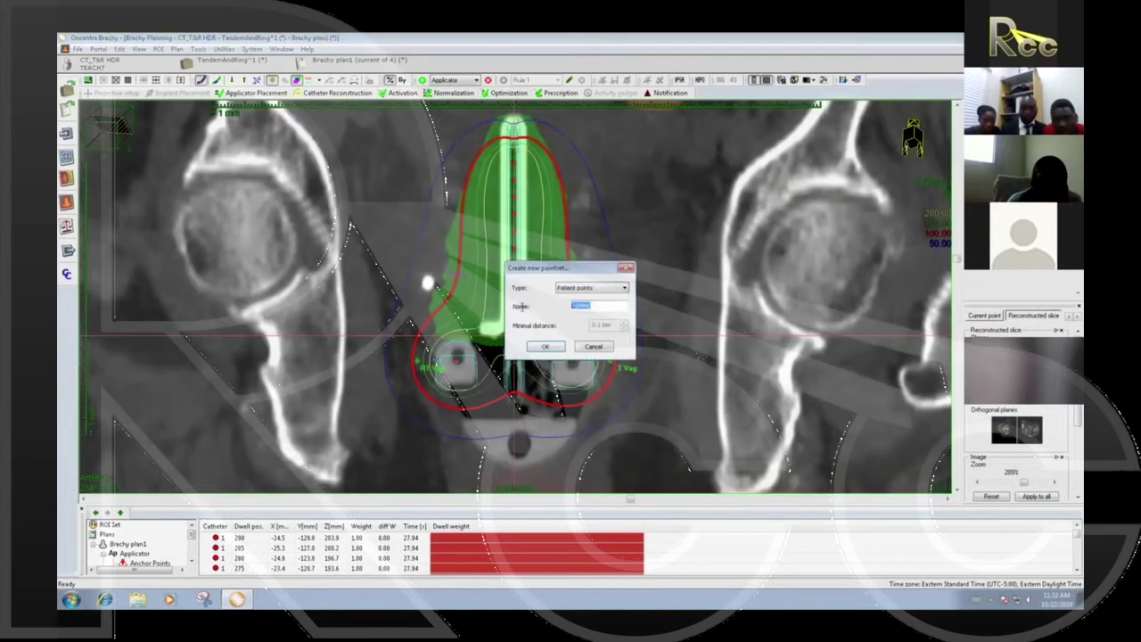
{"action": "type", "text": "Point A"}
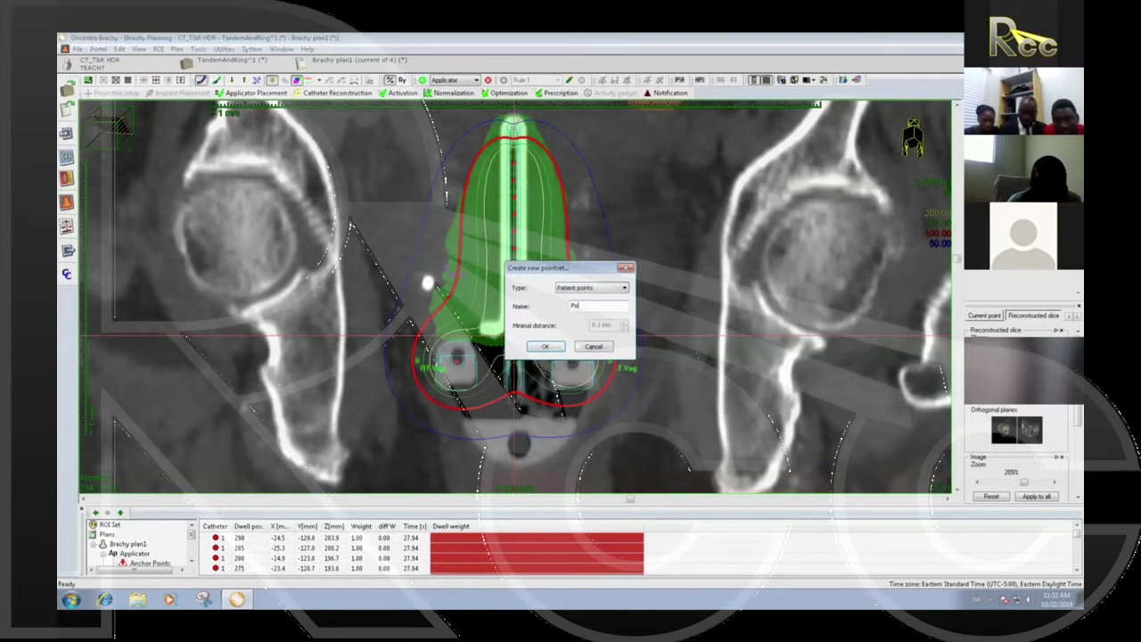
{"action": "left_click", "coordinate": [543, 348]}
Step: Place one patient point on each existing A point beside the tandem in the coronal view, and list the Point A set
{"action": "scroll", "coordinate": [468, 260], "scroll_direction": "up", "scroll_amount": 5}
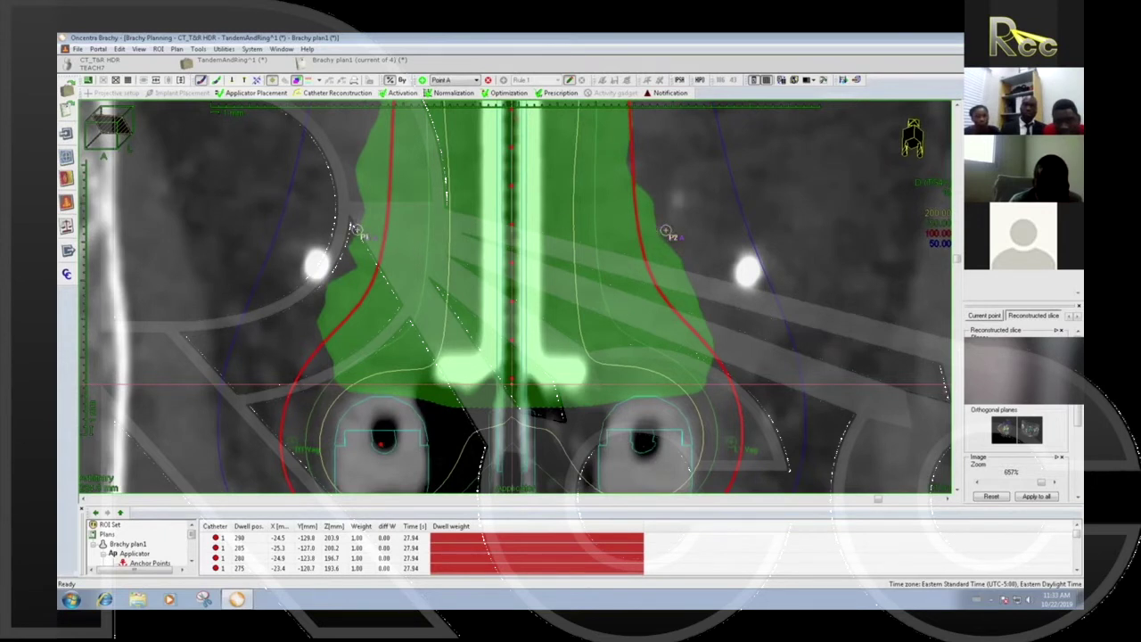
{"action": "scroll", "coordinate": [188, 556], "scroll_direction": "down", "scroll_amount": 1}
{"action": "scroll", "coordinate": [191, 554], "scroll_direction": "down", "scroll_amount": 1}
{"action": "left_click", "coordinate": [140, 554]}
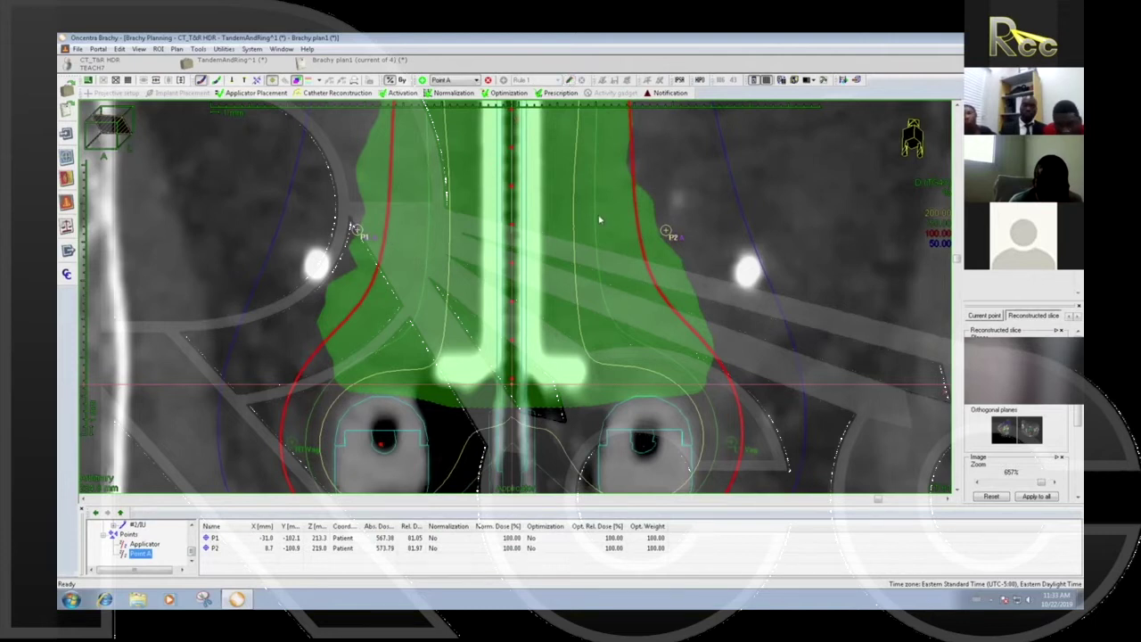
{"action": "scroll", "coordinate": [597, 251], "scroll_direction": "down", "scroll_amount": 5}
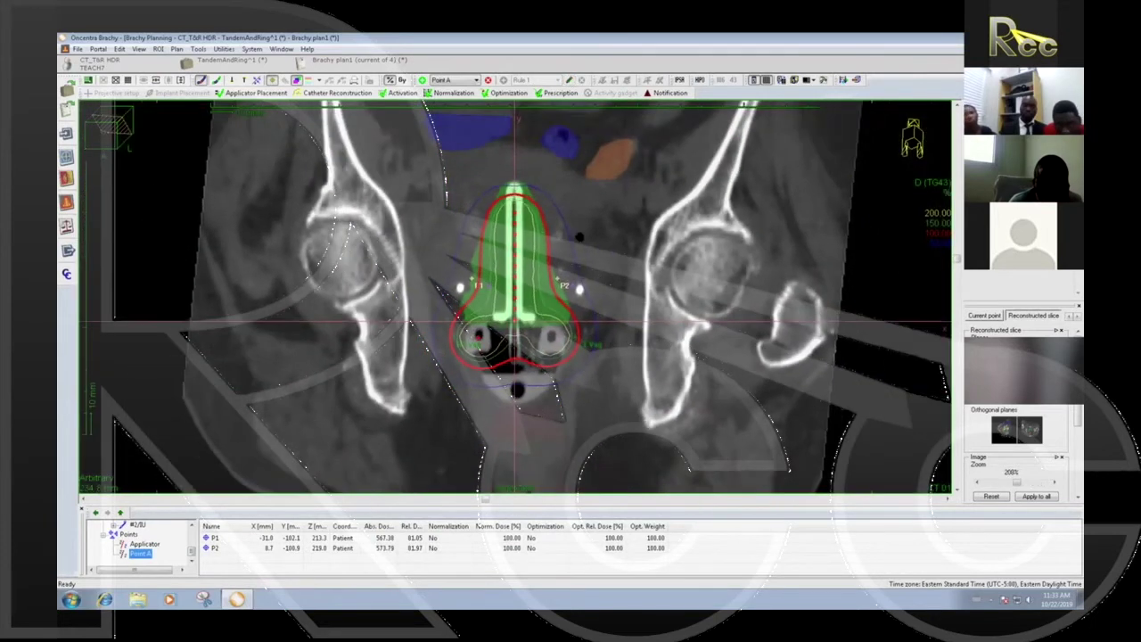
Step: Normalize the plan to the points of the Point A set
{"action": "left_click", "coordinate": [452, 92]}
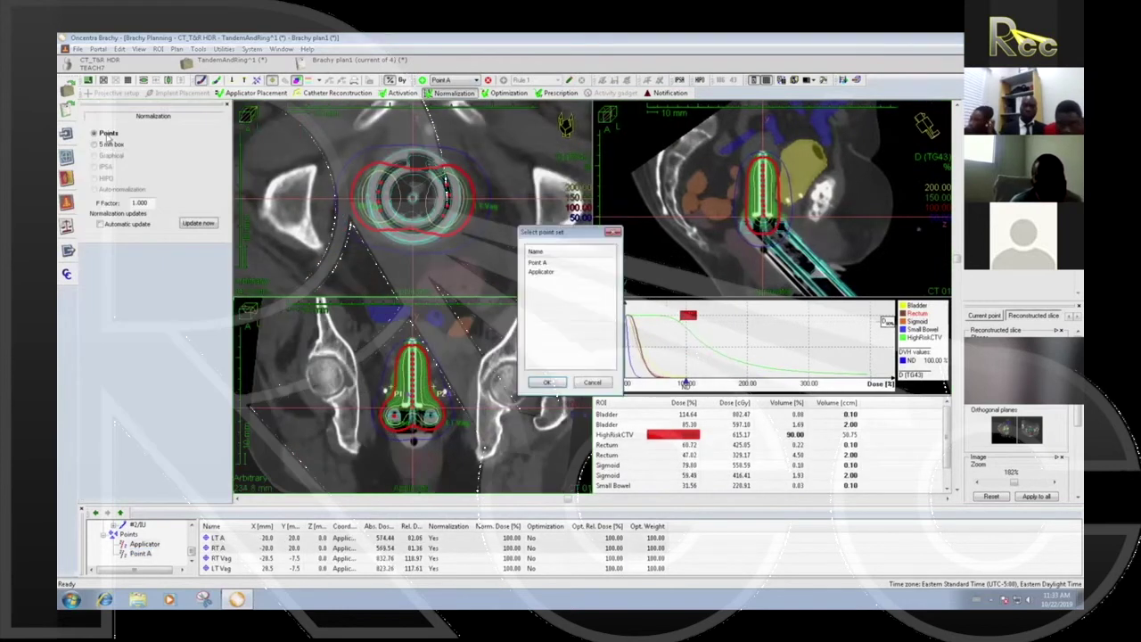
{"action": "left_click", "coordinate": [538, 262]}
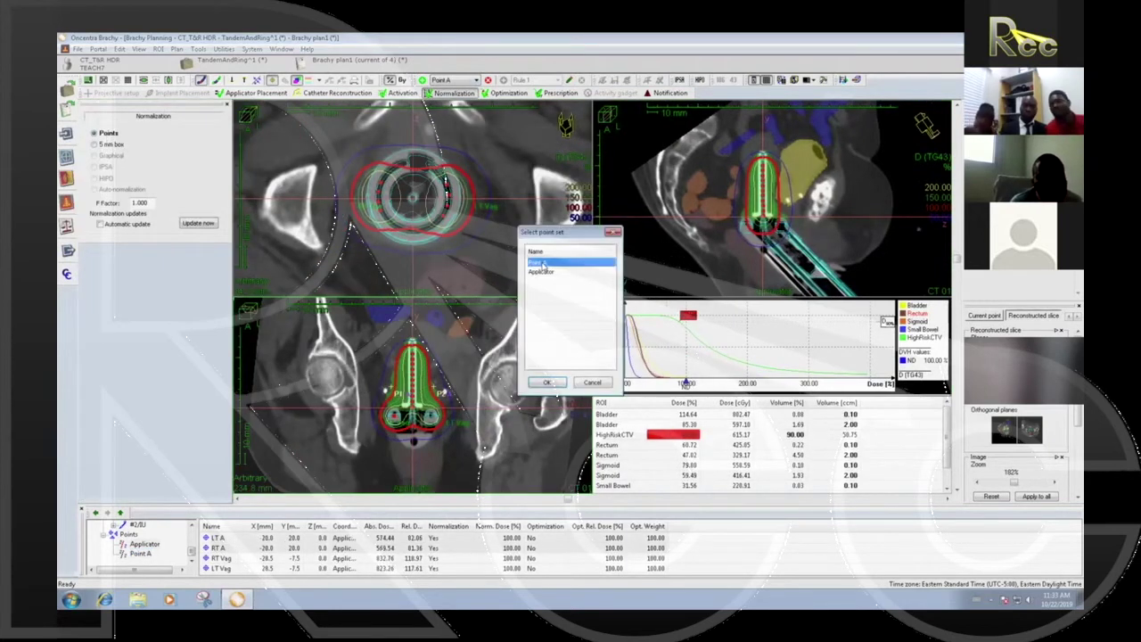
{"action": "left_click", "coordinate": [548, 381]}
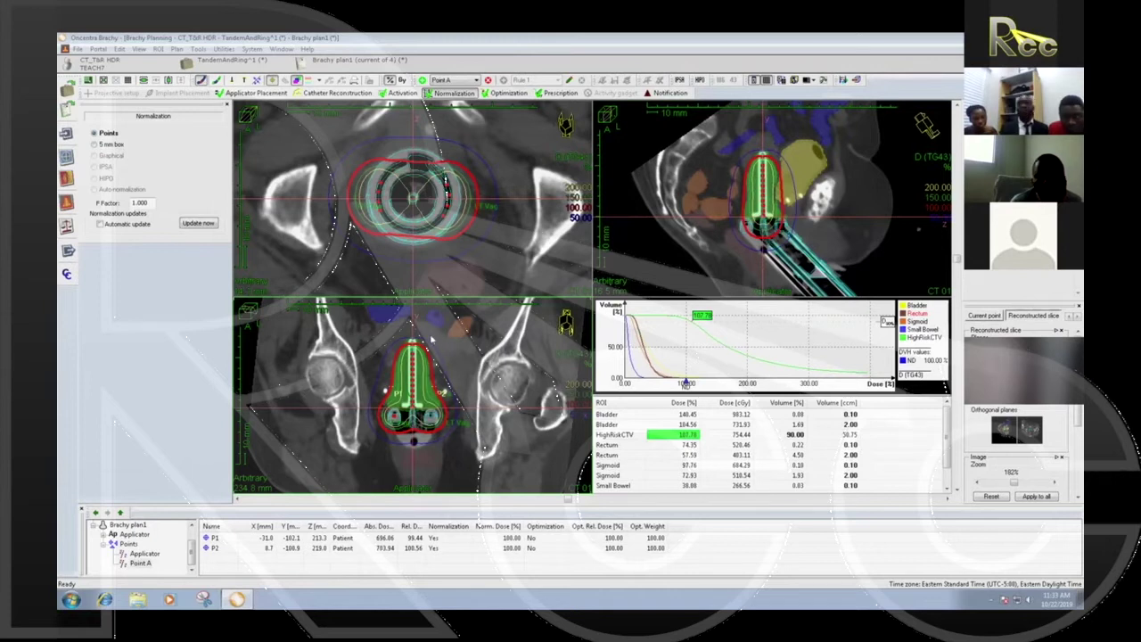
Step: Set the optimization method to Graphical and shift its Global–Local range to almost fully Local
{"action": "left_click", "coordinate": [504, 94]}
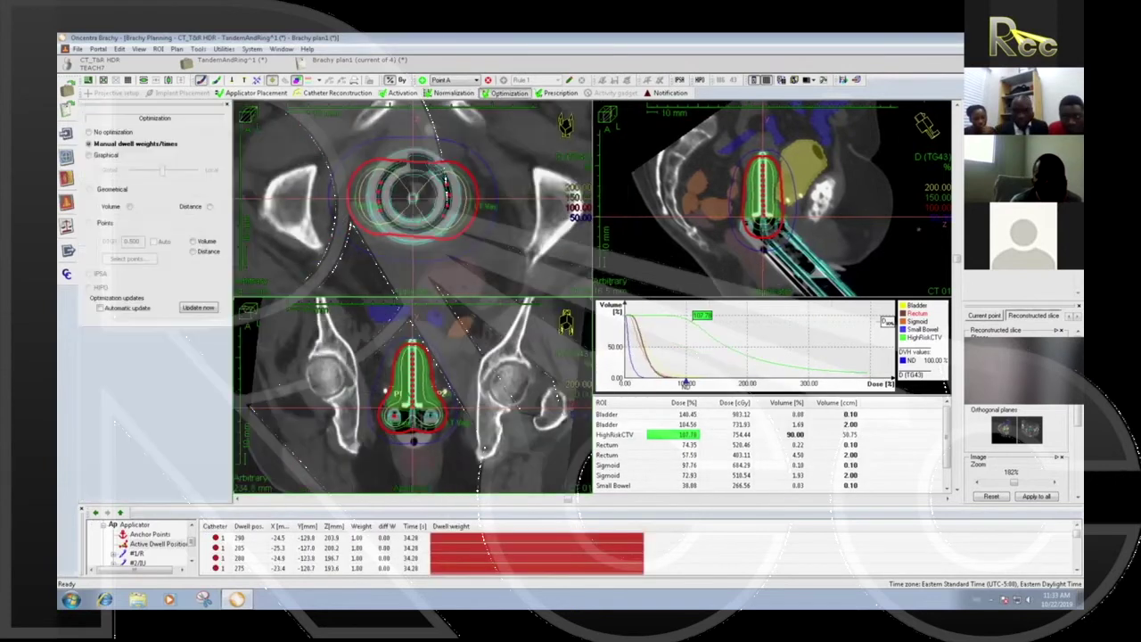
{"action": "left_click", "coordinate": [89, 155]}
{"action": "left_click_drag", "start_coordinate": [163, 170], "coordinate": [198, 170]}
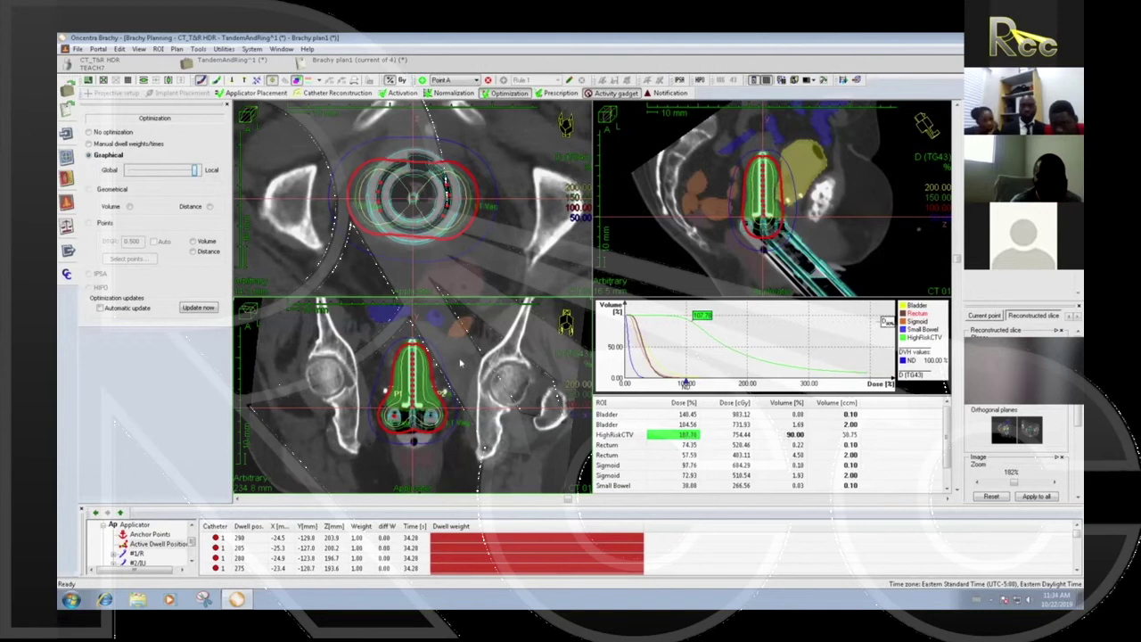
Step: Check the isodose coverage of the target in the enlarged sagittal view and in the enlarged coronal view
{"action": "double_click", "coordinate": [772, 212]}
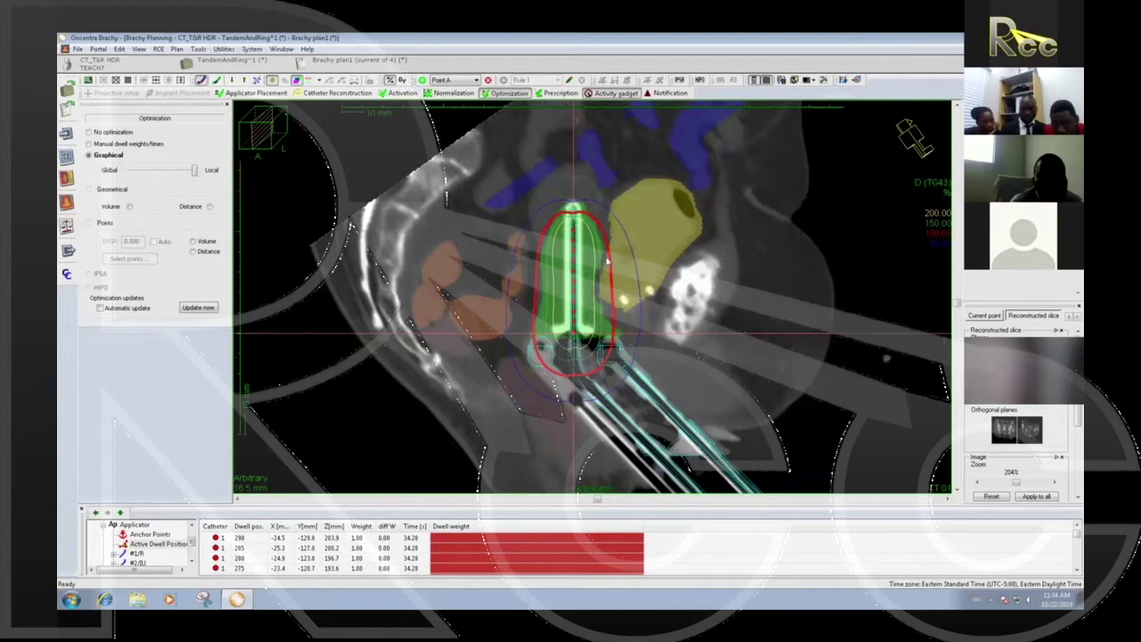
{"action": "double_click", "coordinate": [710, 240]}
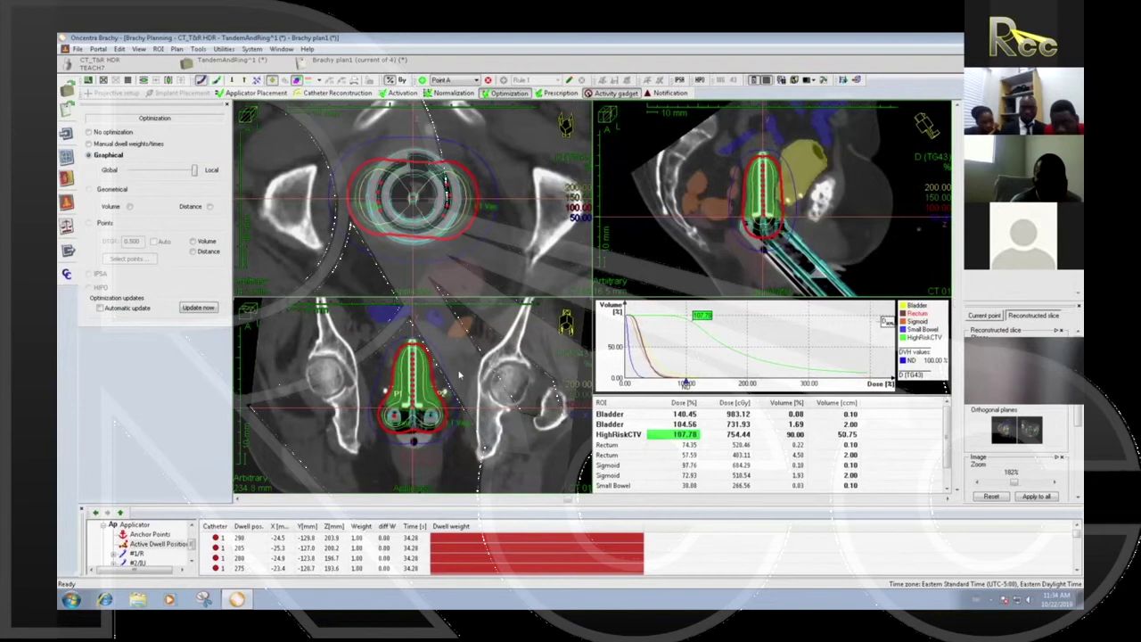
{"action": "double_click", "coordinate": [460, 375]}
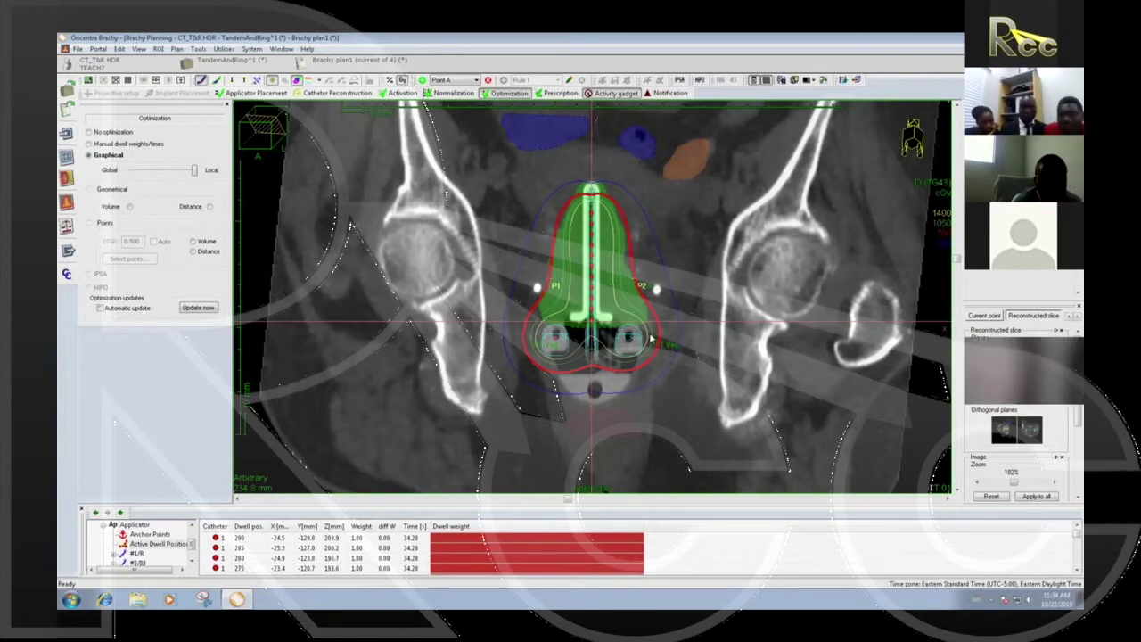
Step: Return to the multi-view layout and check the dose statistics of the ROI set, reading the dose volume of HighRiskCTV
{"action": "double_click", "coordinate": [689, 297]}
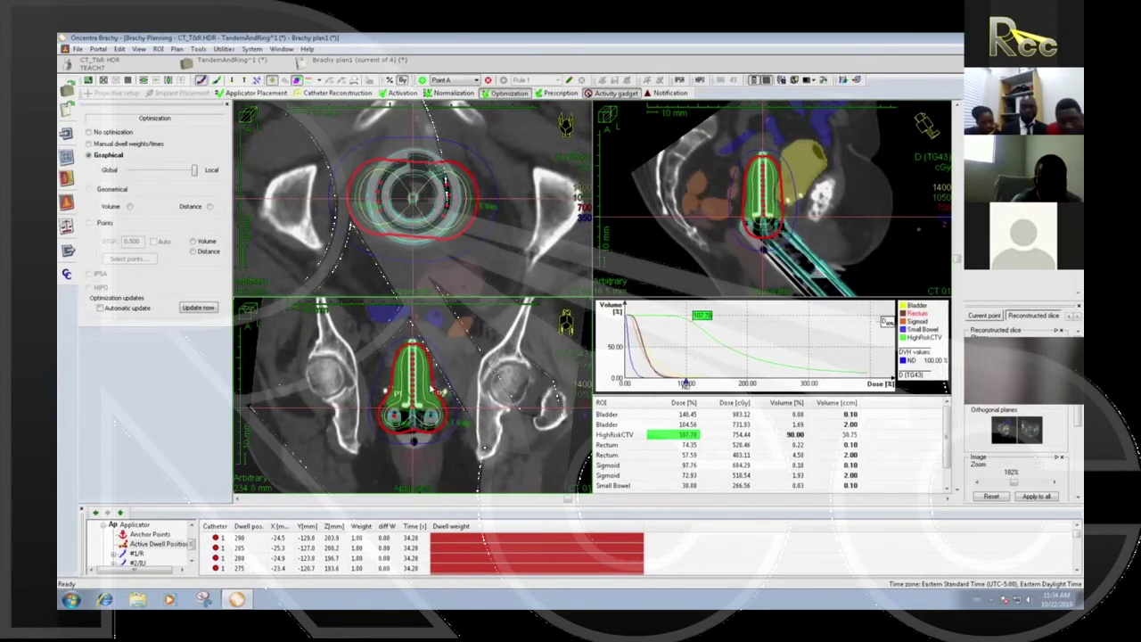
{"action": "left_click", "coordinate": [768, 203]}
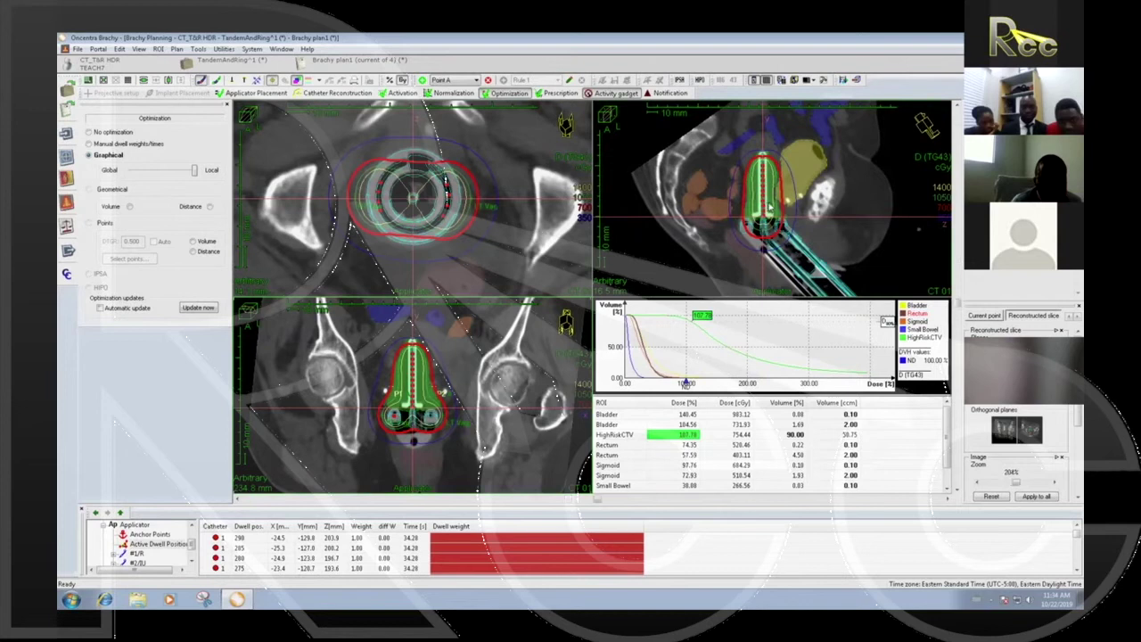
{"action": "scroll", "coordinate": [770, 206], "scroll_direction": "down", "scroll_amount": 1}
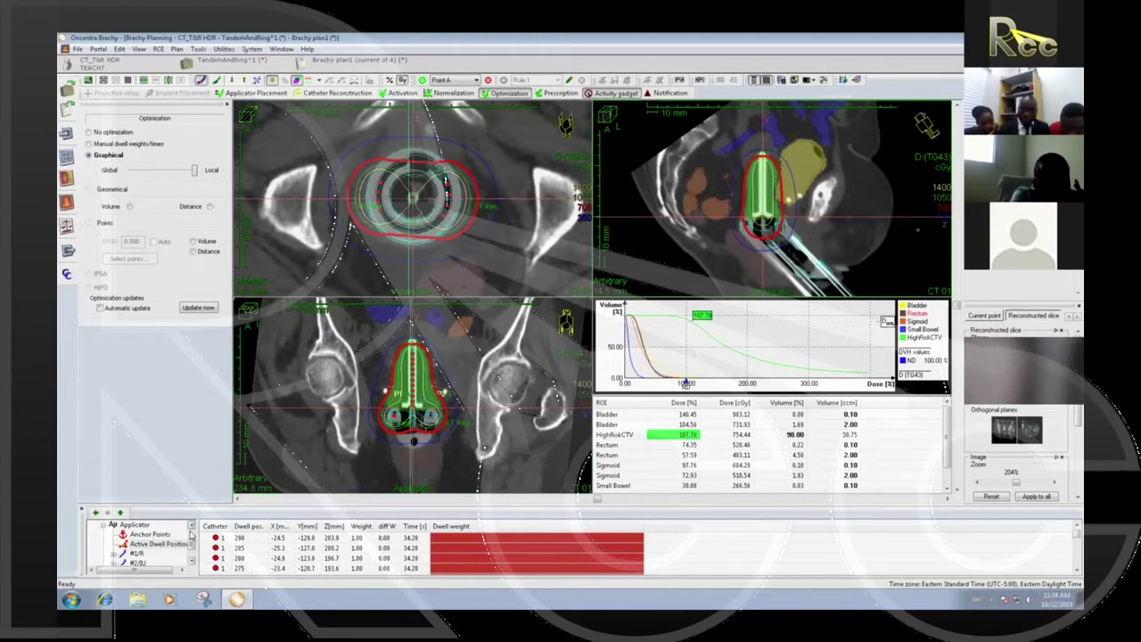
{"action": "scroll", "coordinate": [189, 535], "scroll_direction": "up", "scroll_amount": 1}
{"action": "left_click", "coordinate": [108, 525]}
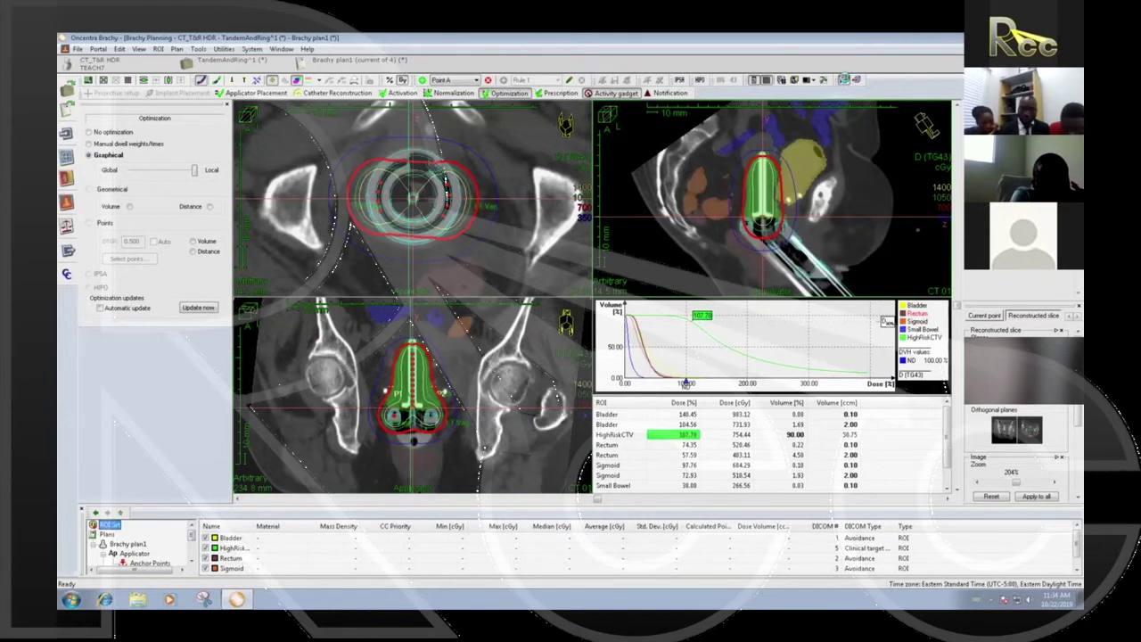
{"action": "left_click", "coordinate": [843, 80]}
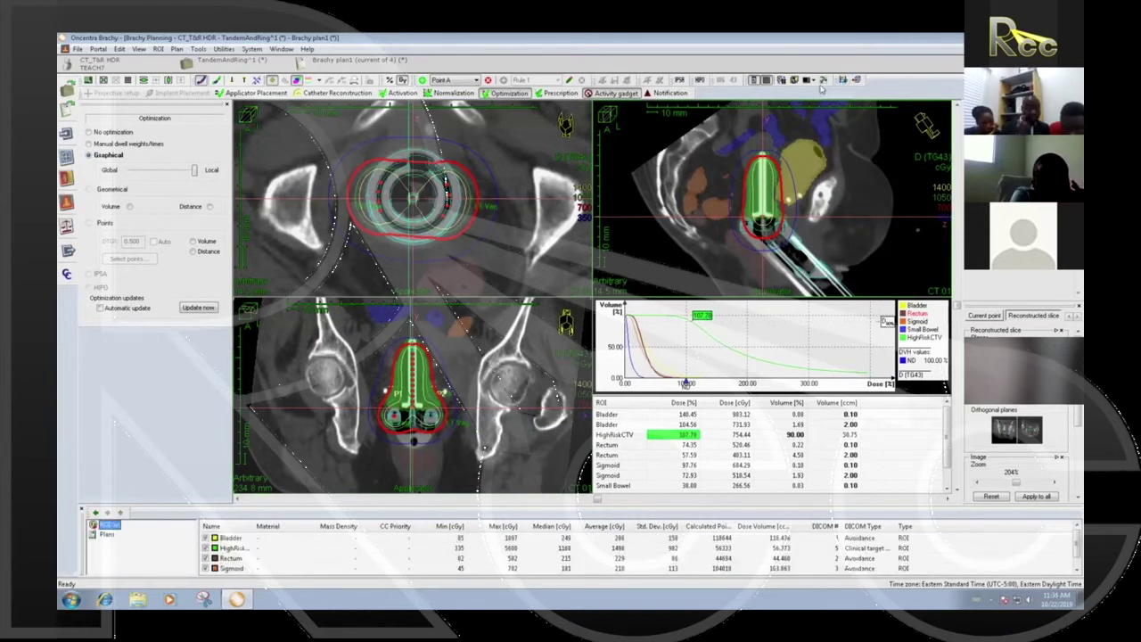
{"action": "left_click_drag", "start_coordinate": [253, 528], "coordinate": [271, 528]}
{"action": "left_click", "coordinate": [247, 549]}
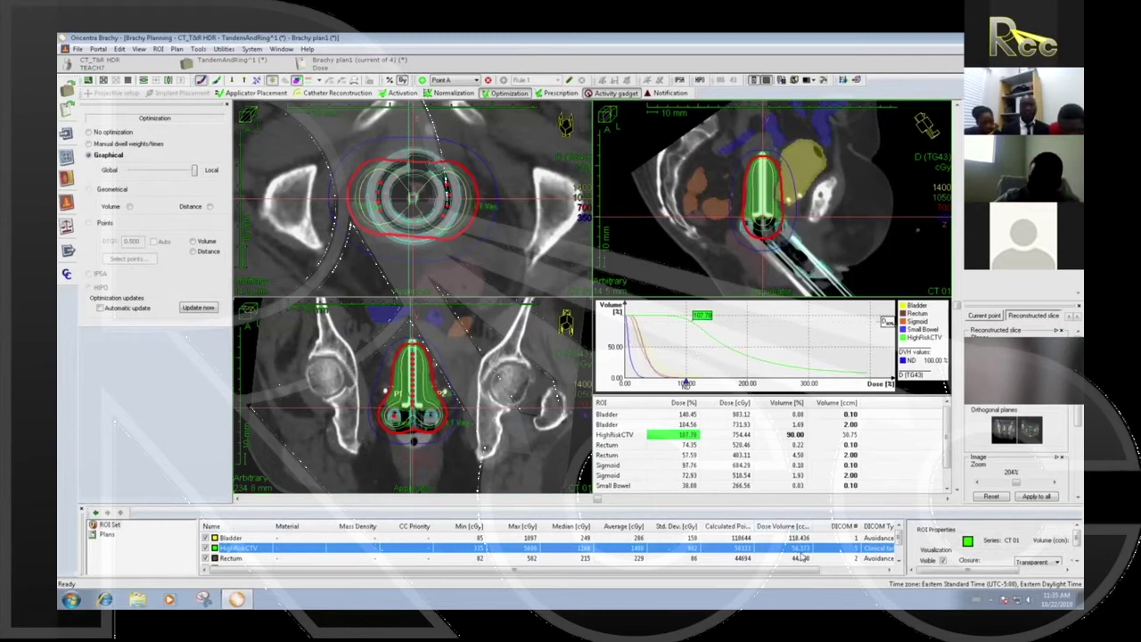
{"action": "left_click_drag", "start_coordinate": [812, 525], "coordinate": [830, 526]}
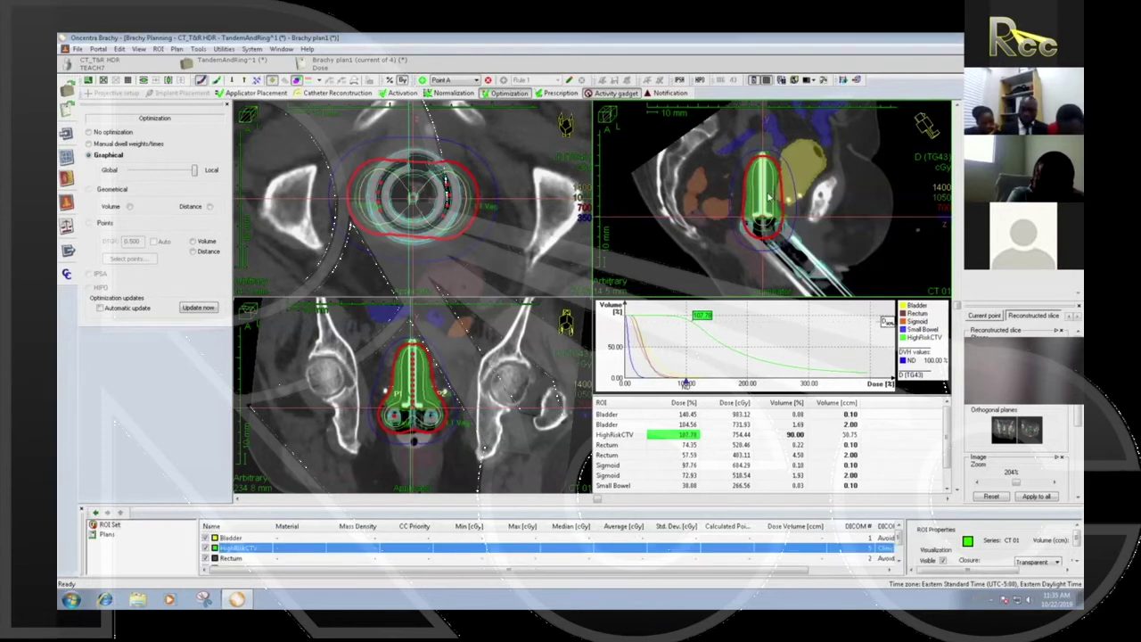
Step: Pull the 350 cGy isodose line slightly inward at the bladder in an axial slice above the ring
{"action": "scroll", "coordinate": [768, 197], "scroll_direction": "down", "scroll_amount": 4}
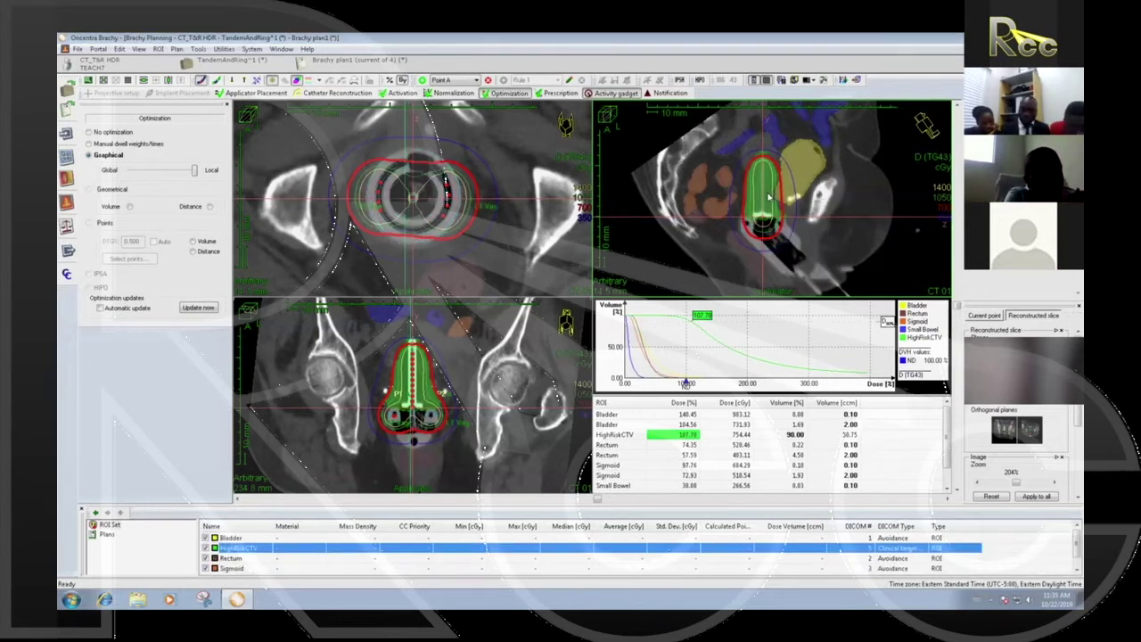
{"action": "scroll", "coordinate": [768, 197], "scroll_direction": "down", "scroll_amount": 2}
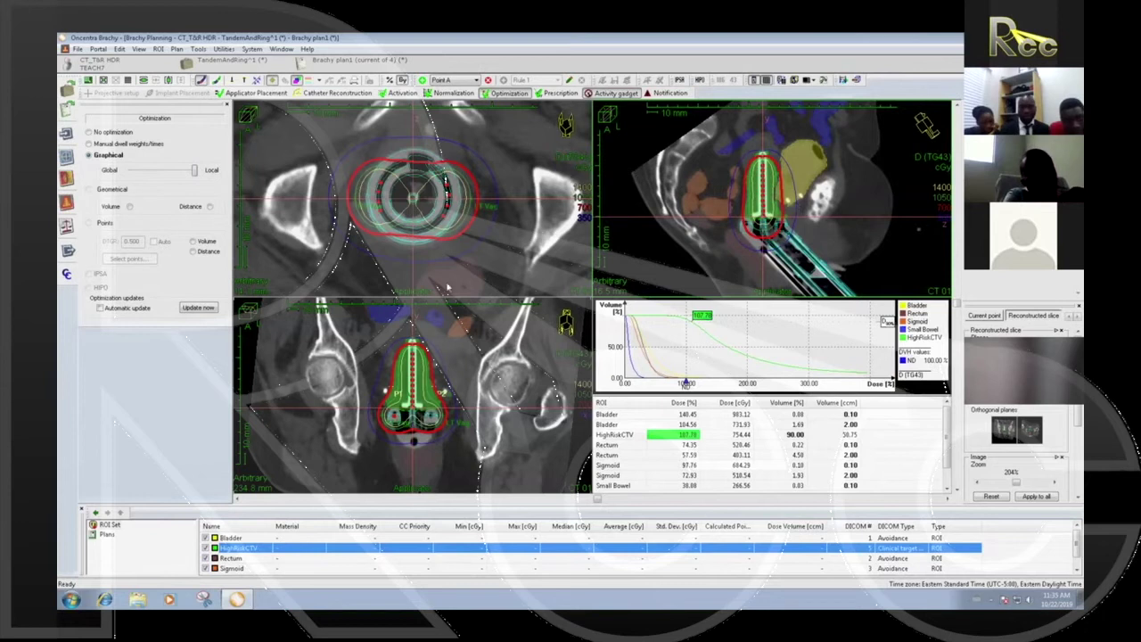
{"action": "scroll", "coordinate": [419, 210], "scroll_direction": "down", "scroll_amount": 4}
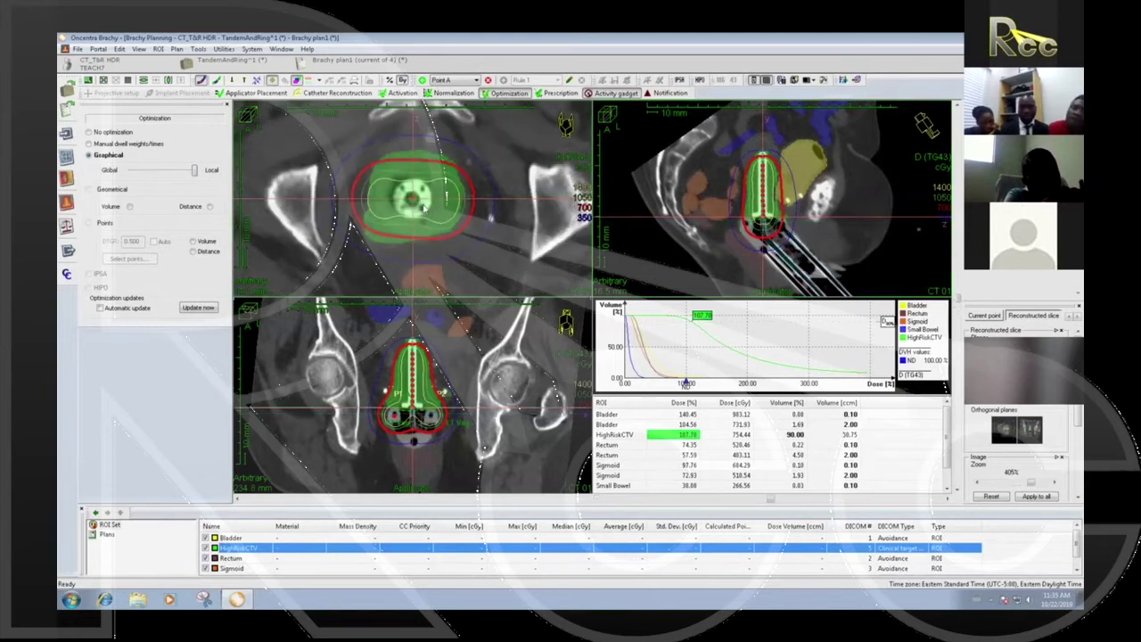
{"action": "scroll", "coordinate": [424, 209], "scroll_direction": "down", "scroll_amount": 4}
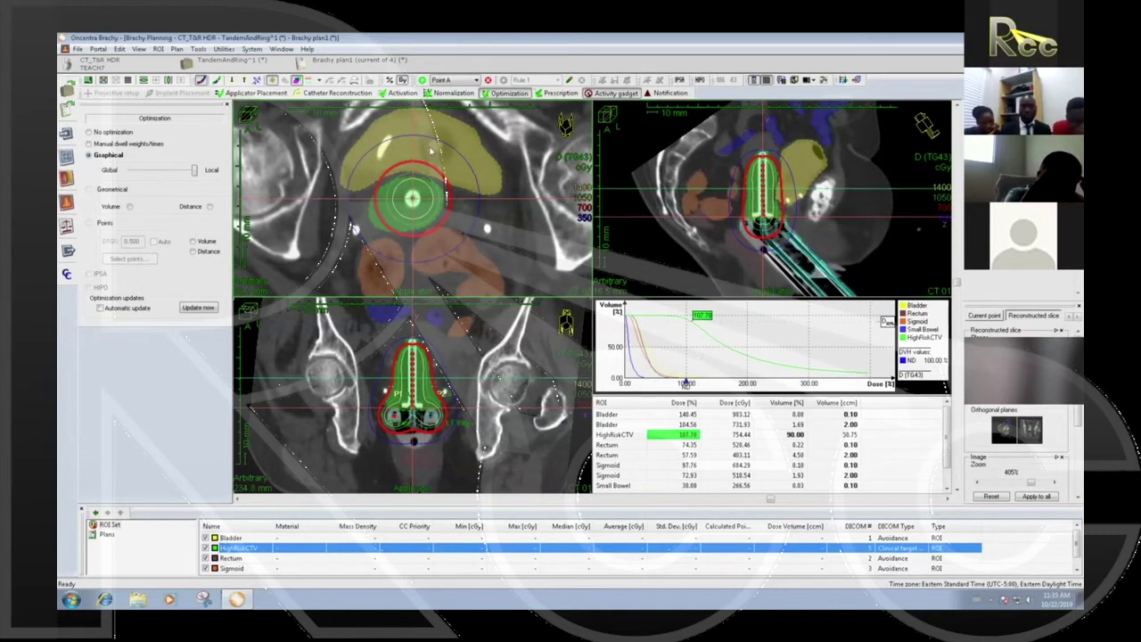
{"action": "left_click_drag", "start_coordinate": [430, 137], "coordinate": [429, 140]}
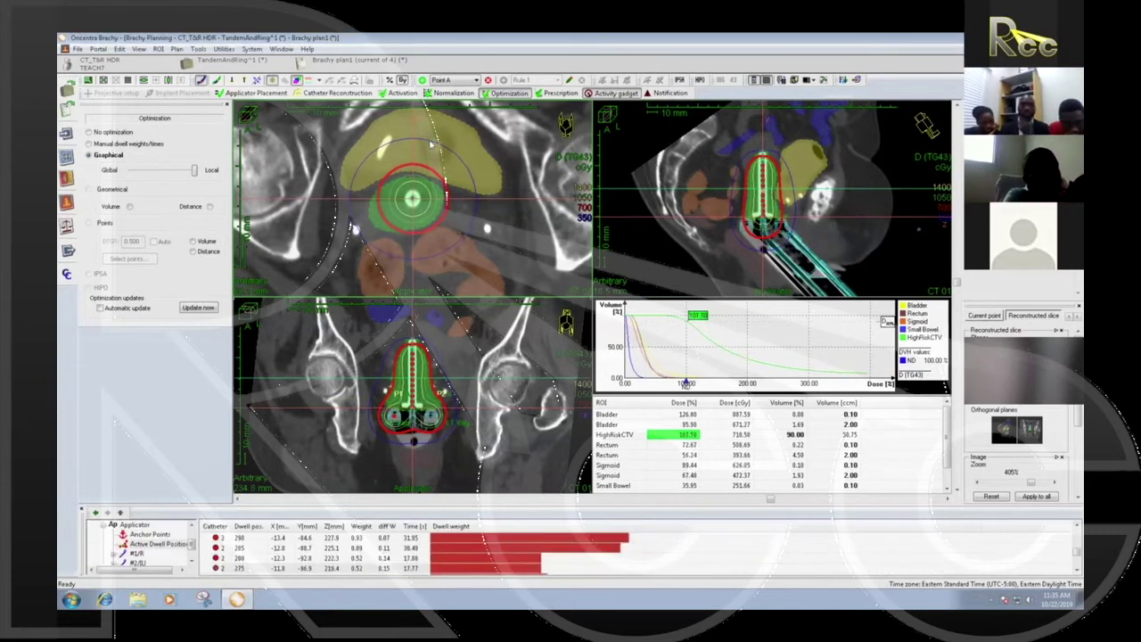
Step: Examine the 700 cGy isodose coverage of the target slice by slice in the axial view, from the bladder level to the ring
{"action": "scroll", "coordinate": [432, 165], "scroll_direction": "down", "scroll_amount": 3}
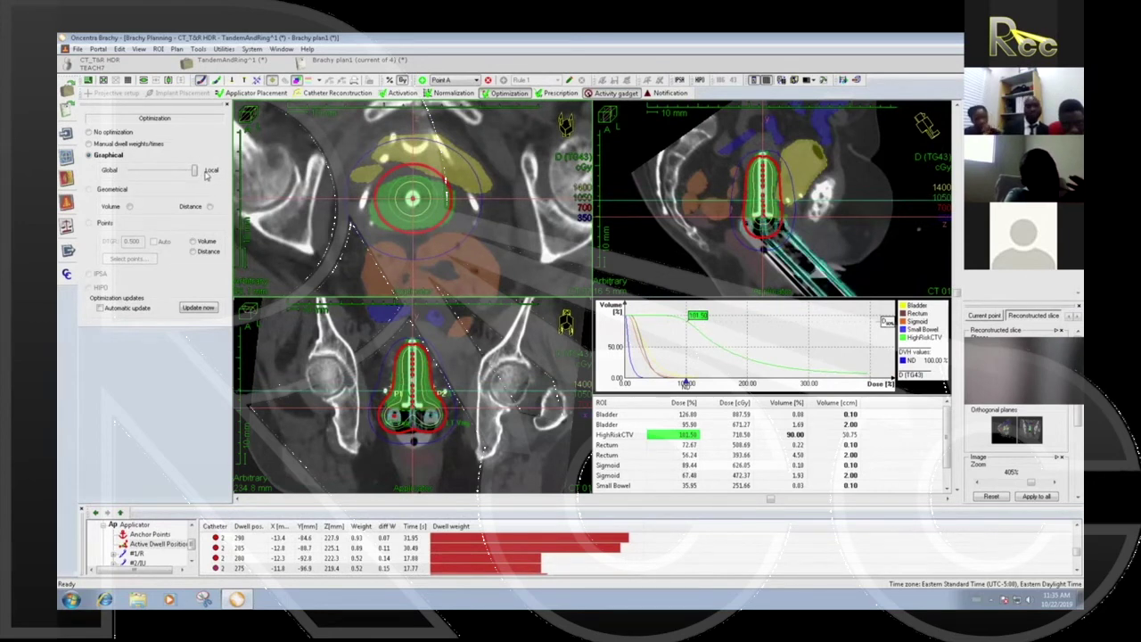
{"action": "scroll", "coordinate": [431, 167], "scroll_direction": "down", "scroll_amount": 4}
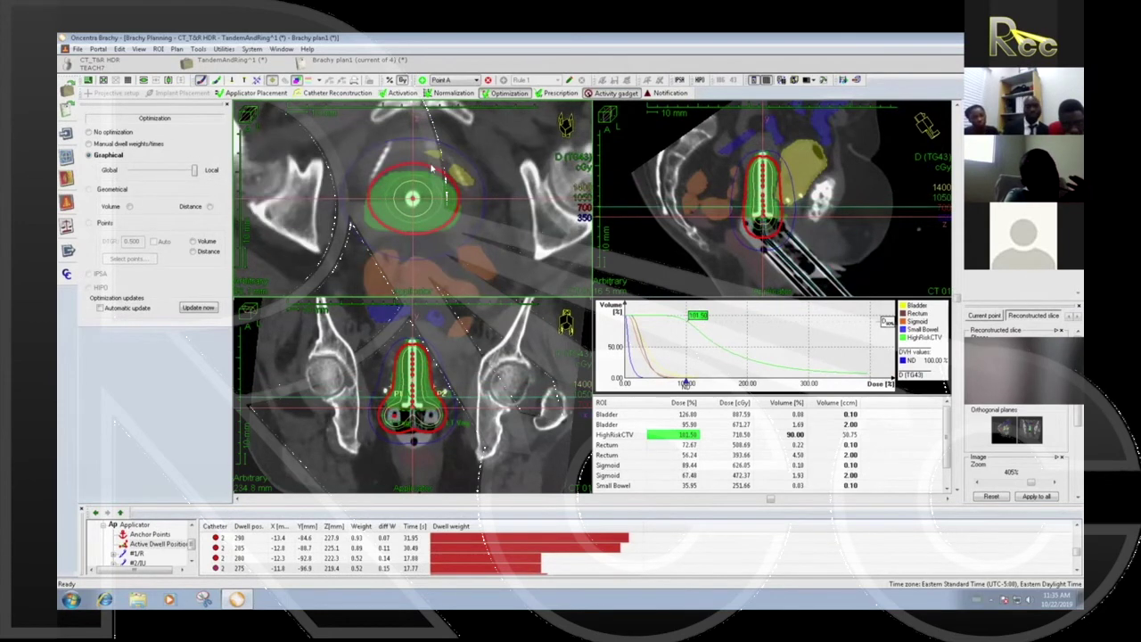
{"action": "scroll", "coordinate": [431, 167], "scroll_direction": "down", "scroll_amount": 4}
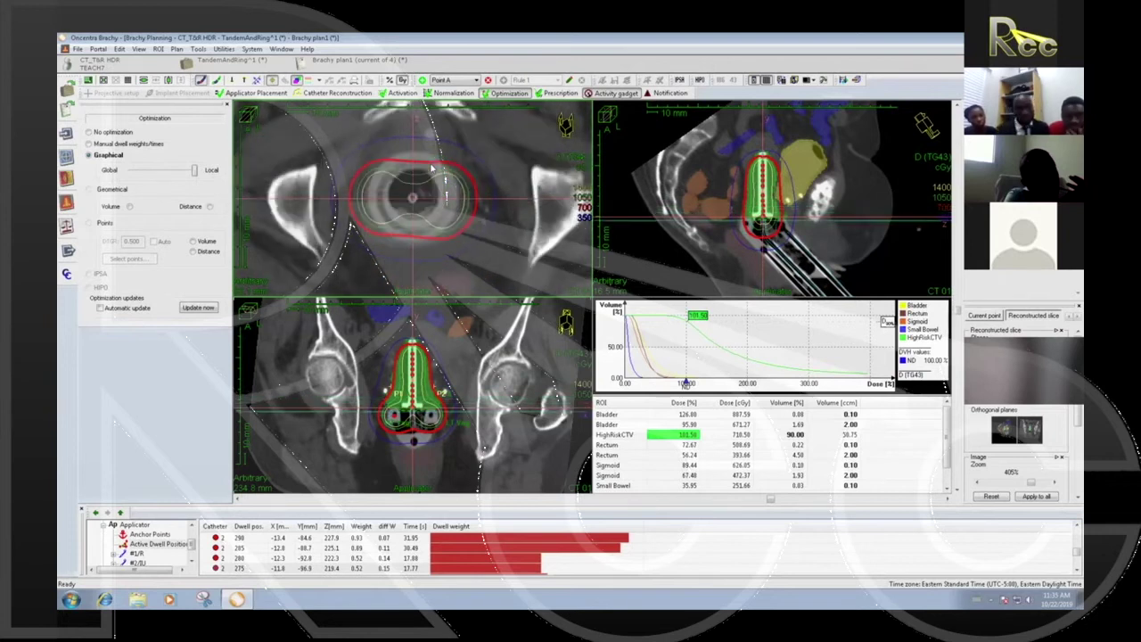
{"action": "scroll", "coordinate": [432, 168], "scroll_direction": "down", "scroll_amount": 5}
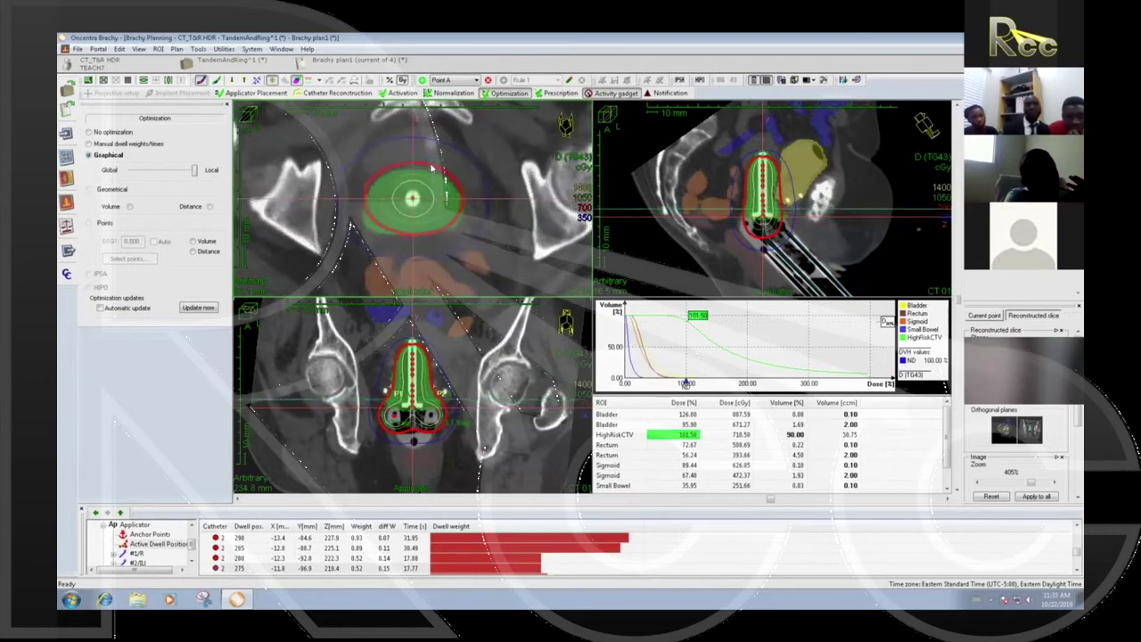
{"action": "scroll", "coordinate": [431, 168], "scroll_direction": "down", "scroll_amount": 5}
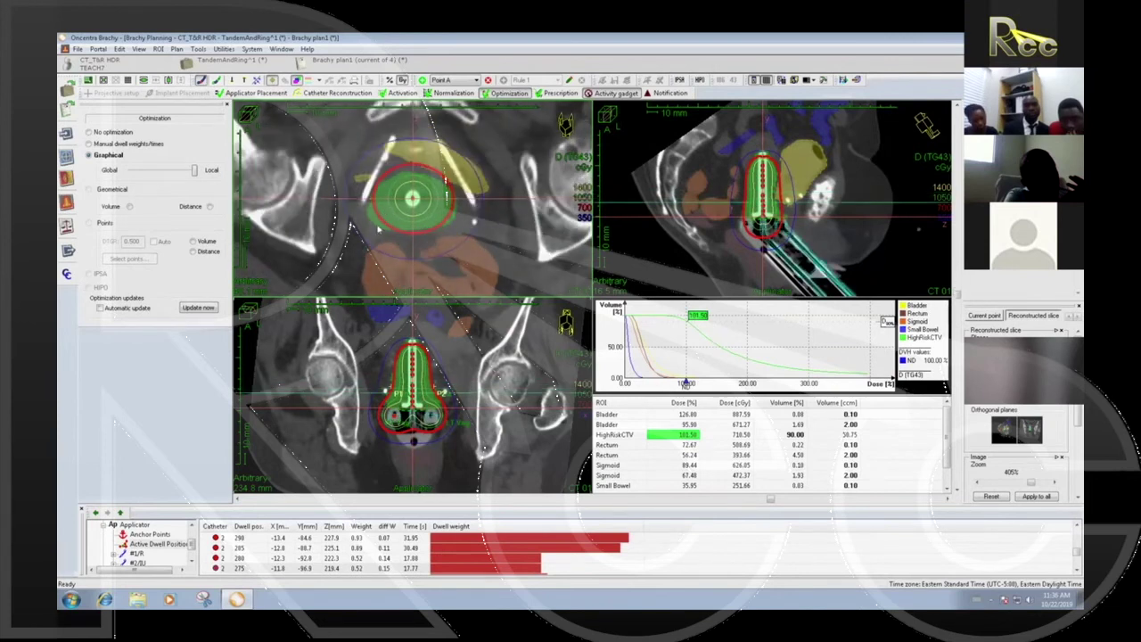
{"action": "scroll", "coordinate": [429, 213], "scroll_direction": "down", "scroll_amount": 4}
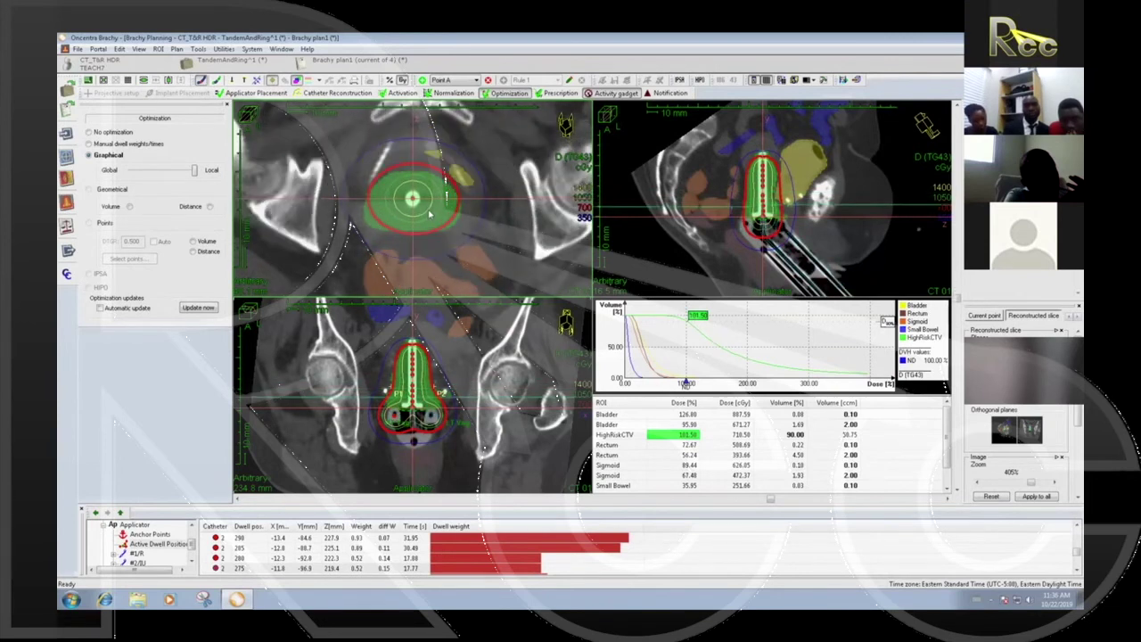
{"action": "scroll", "coordinate": [429, 214], "scroll_direction": "down", "scroll_amount": 4}
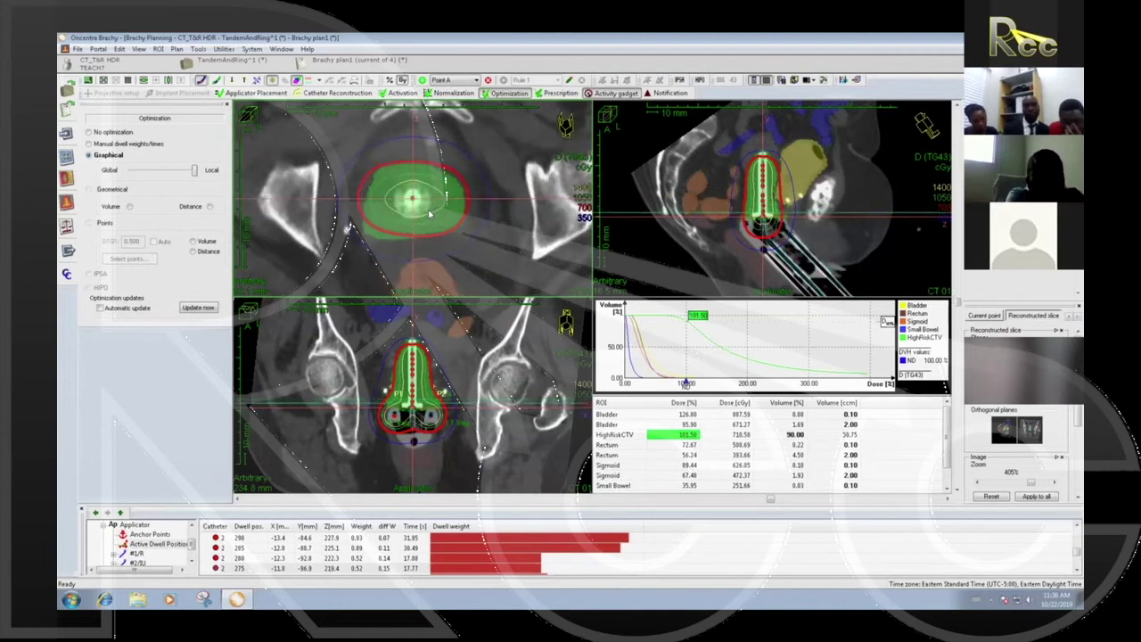
{"action": "scroll", "coordinate": [429, 214], "scroll_direction": "down", "scroll_amount": 2}
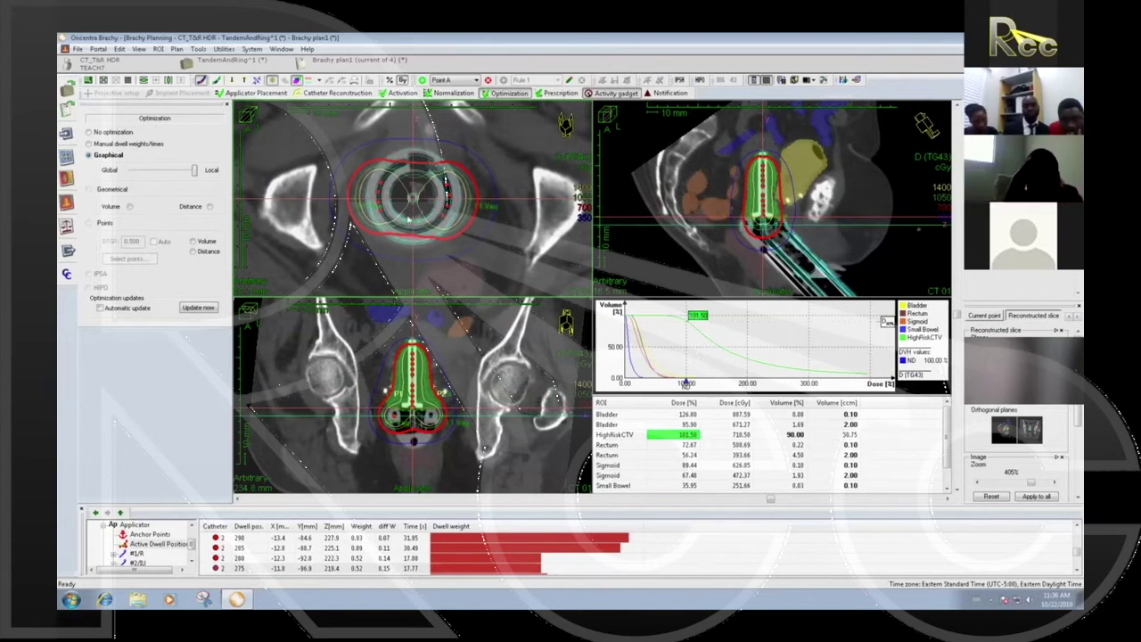
{"action": "scroll", "coordinate": [411, 219], "scroll_direction": "down", "scroll_amount": 3}
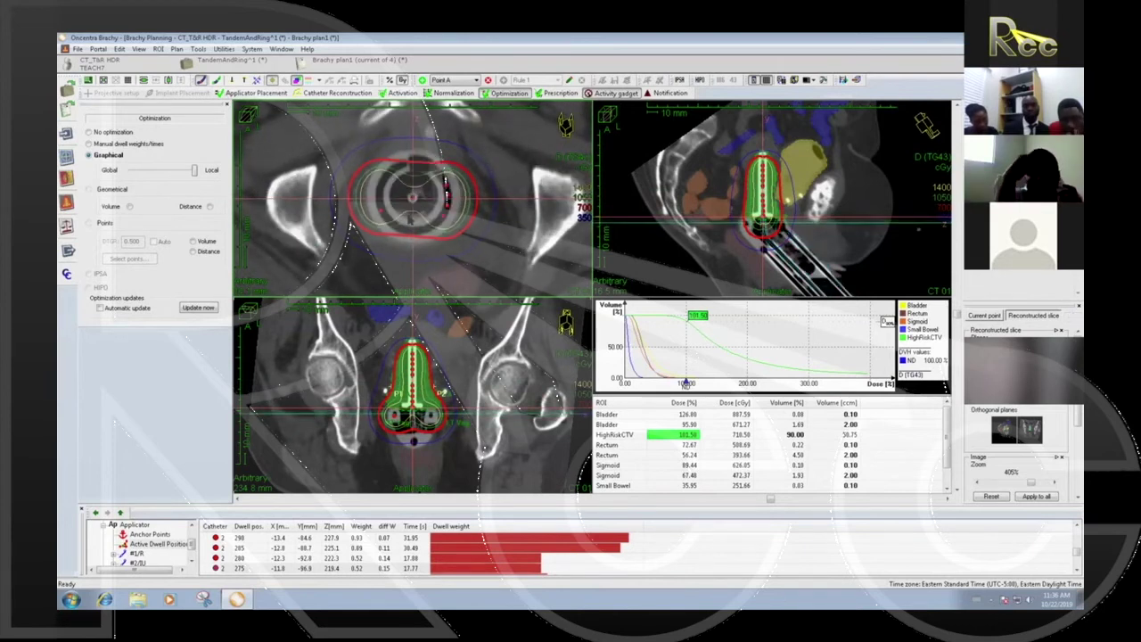
{"action": "scroll", "coordinate": [411, 218], "scroll_direction": "down", "scroll_amount": 2}
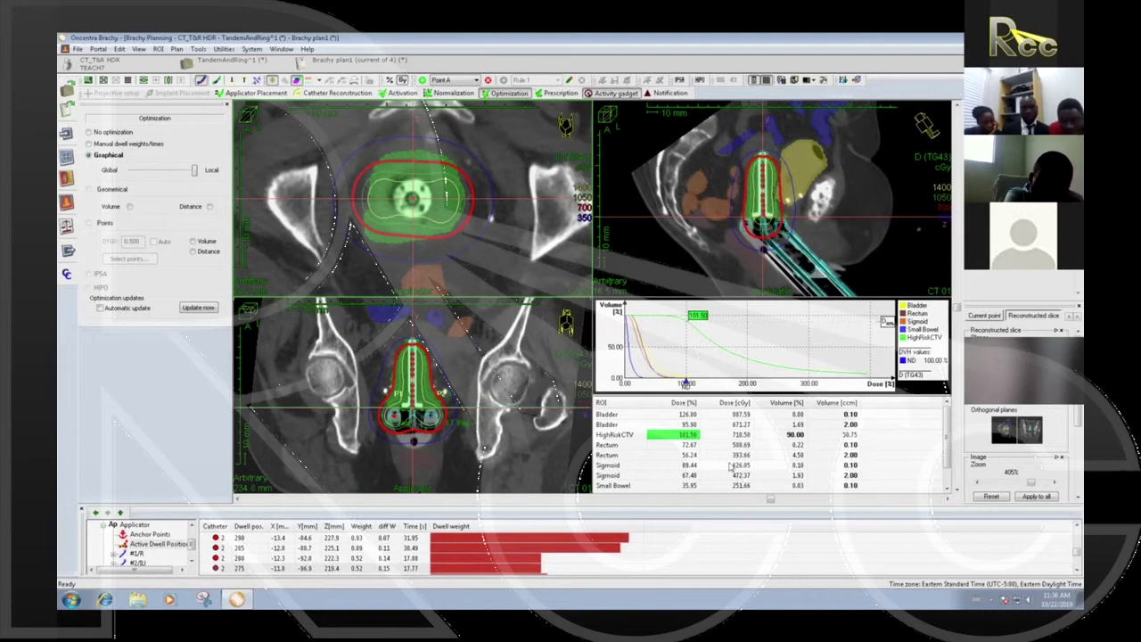
Step: Pull the 700 cGy isodose line inward from the bladder in the axial view and check the target coverage on neighbouring slices
{"action": "scroll", "coordinate": [457, 230], "scroll_direction": "up", "scroll_amount": 6}
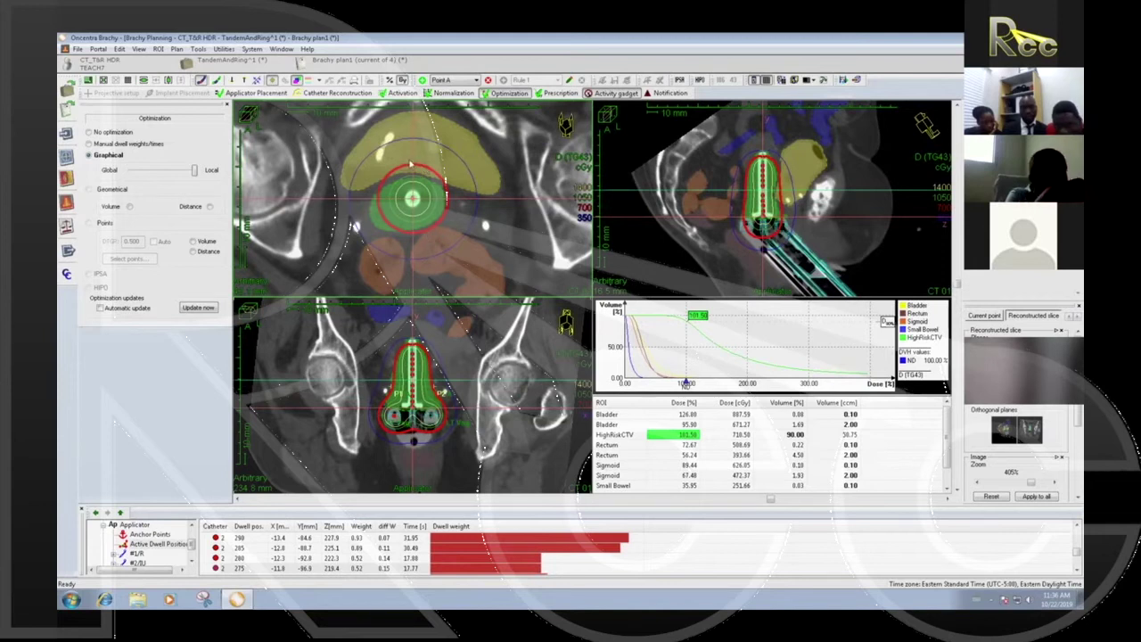
{"action": "left_click_drag", "start_coordinate": [416, 165], "coordinate": [427, 187]}
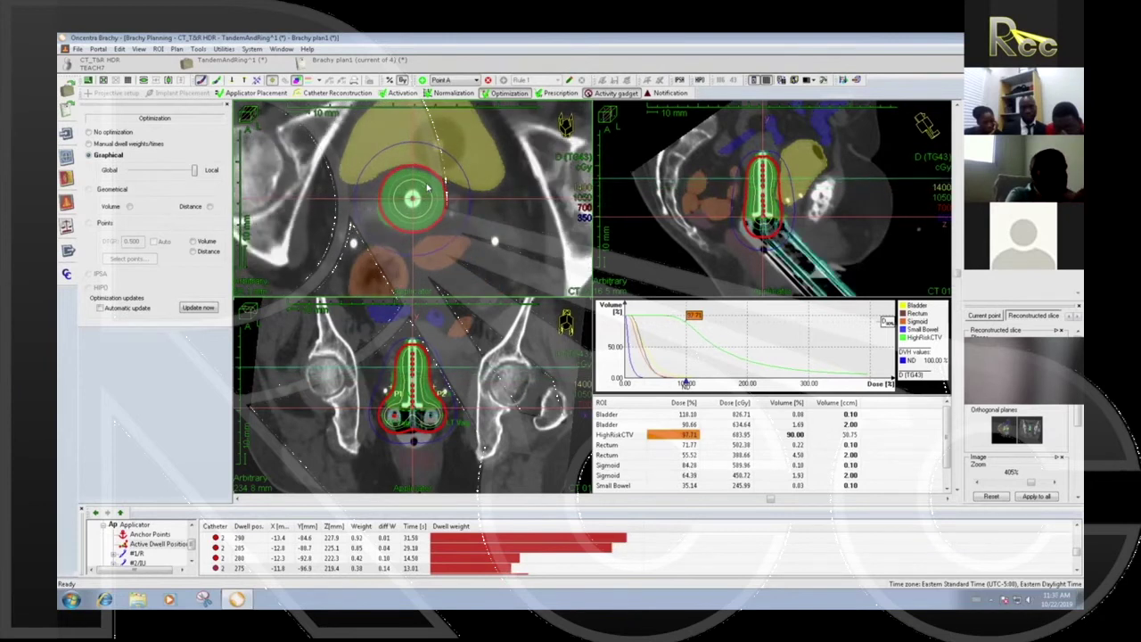
{"action": "scroll", "coordinate": [427, 188], "scroll_direction": "up", "scroll_amount": 2}
{"action": "scroll", "coordinate": [427, 187], "scroll_direction": "down", "scroll_amount": 4}
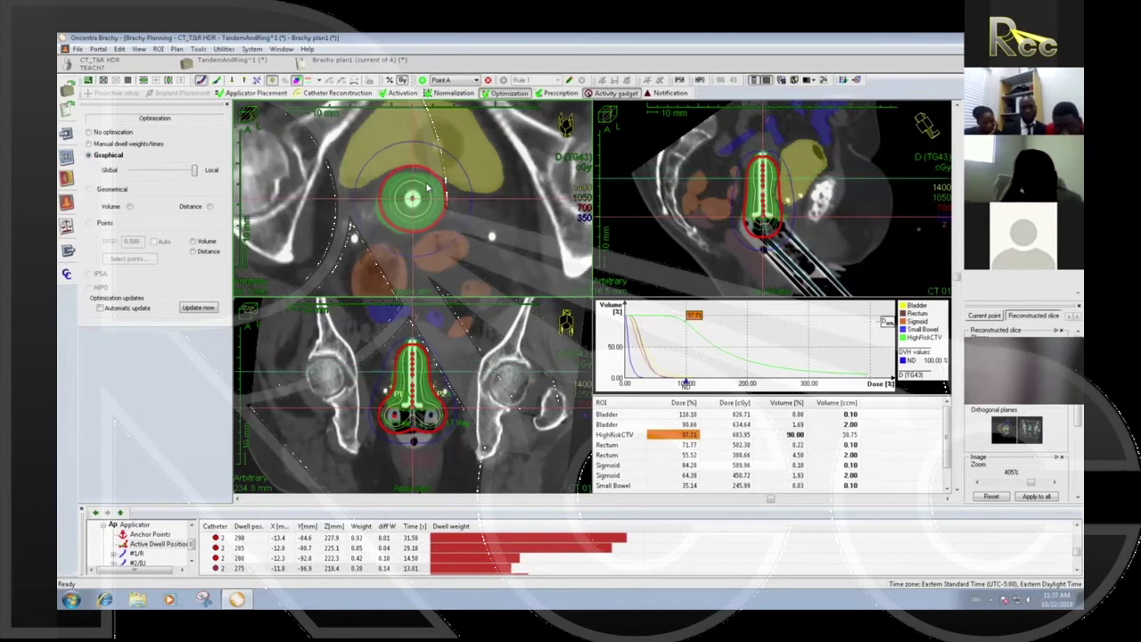
{"action": "scroll", "coordinate": [427, 187], "scroll_direction": "down", "scroll_amount": 4}
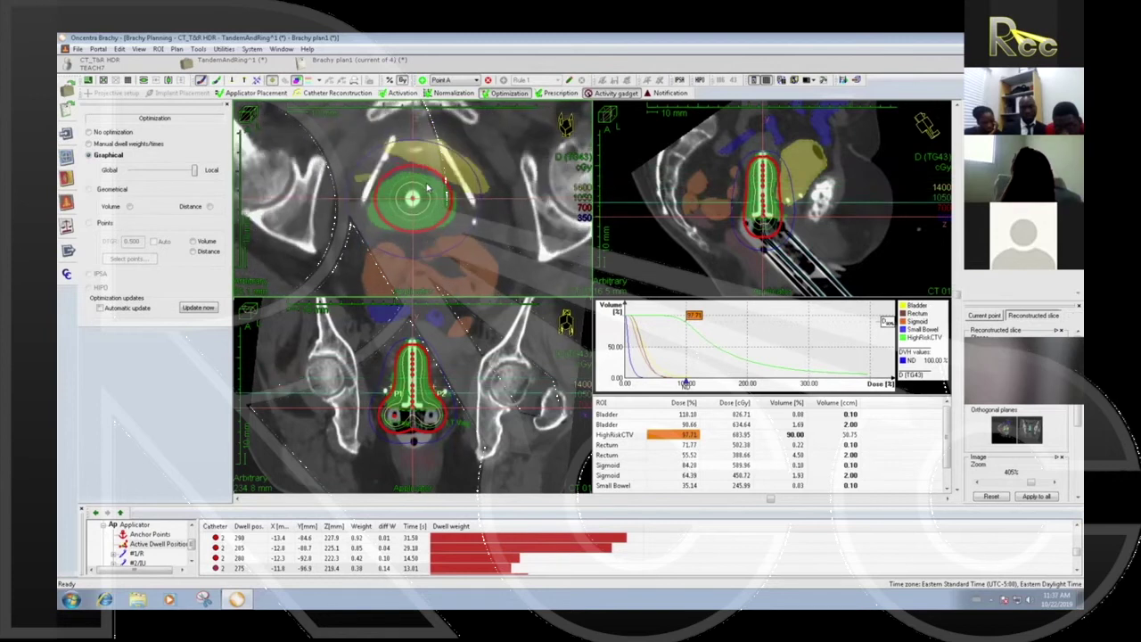
{"action": "scroll", "coordinate": [427, 187], "scroll_direction": "down", "scroll_amount": 3}
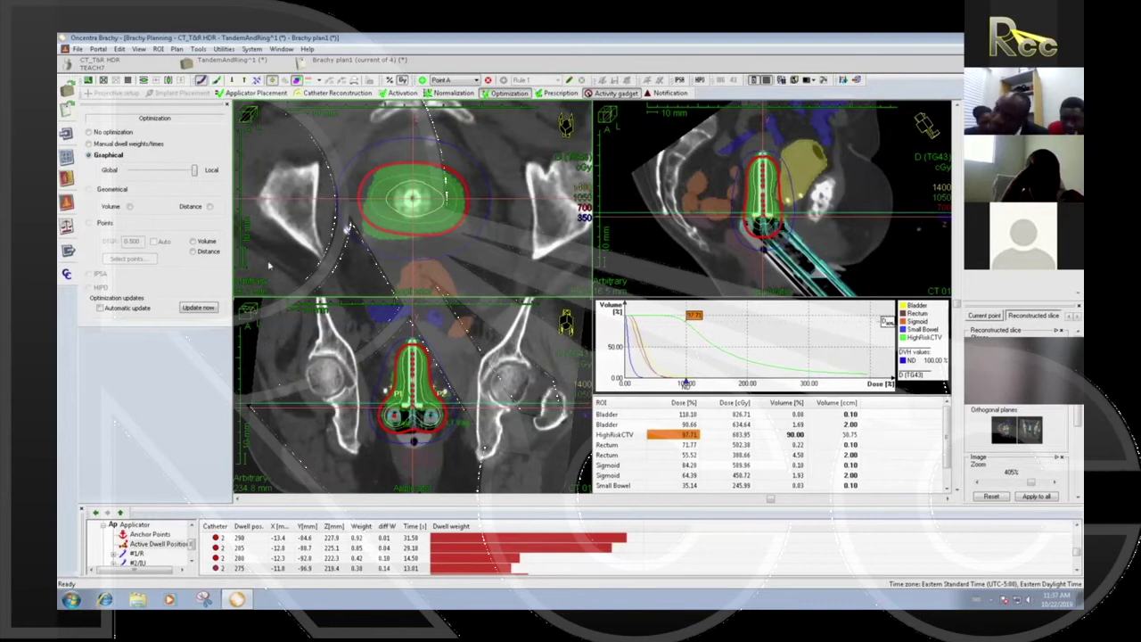
Step: Leave the optimization activity, then save and close the case
{"action": "left_click", "coordinate": [505, 93]}
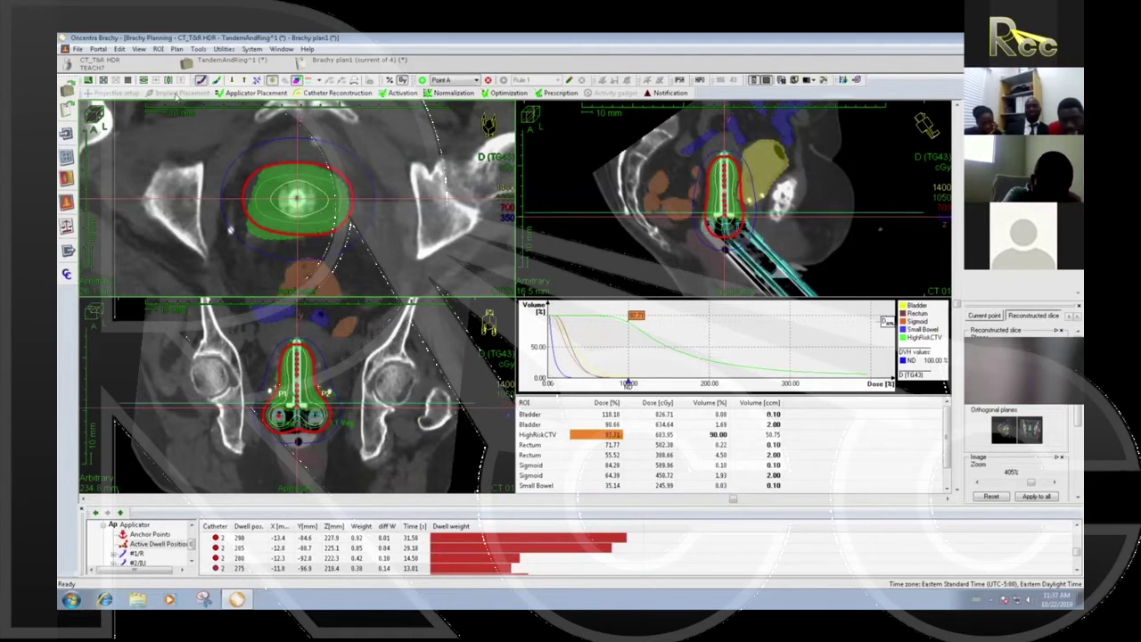
{"action": "left_click", "coordinate": [79, 49]}
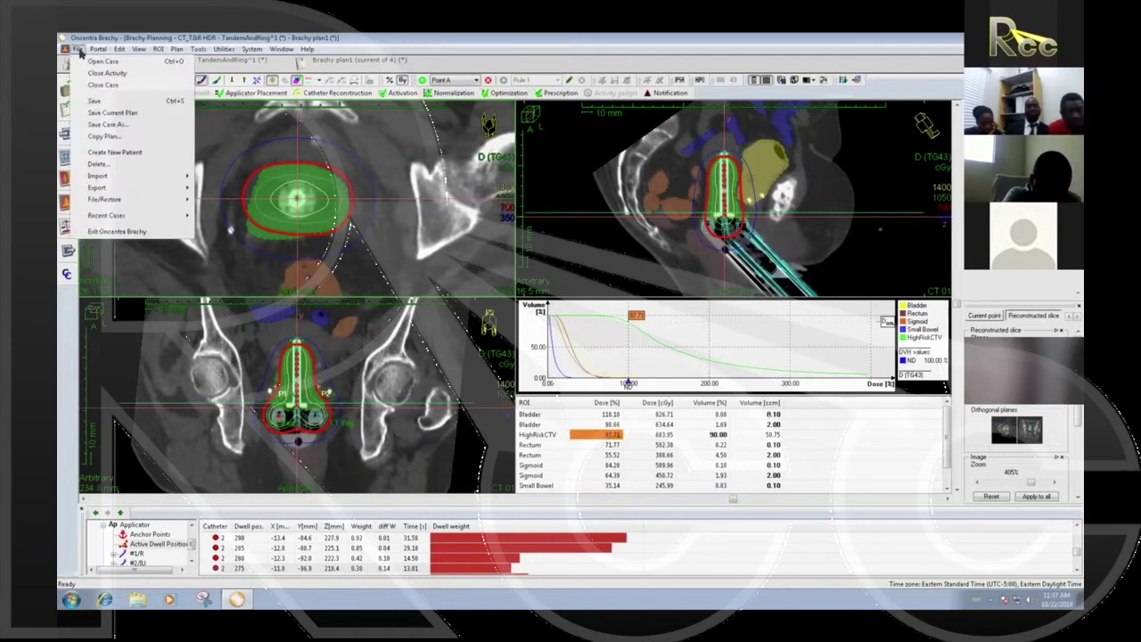
{"action": "left_click", "coordinate": [104, 102]}
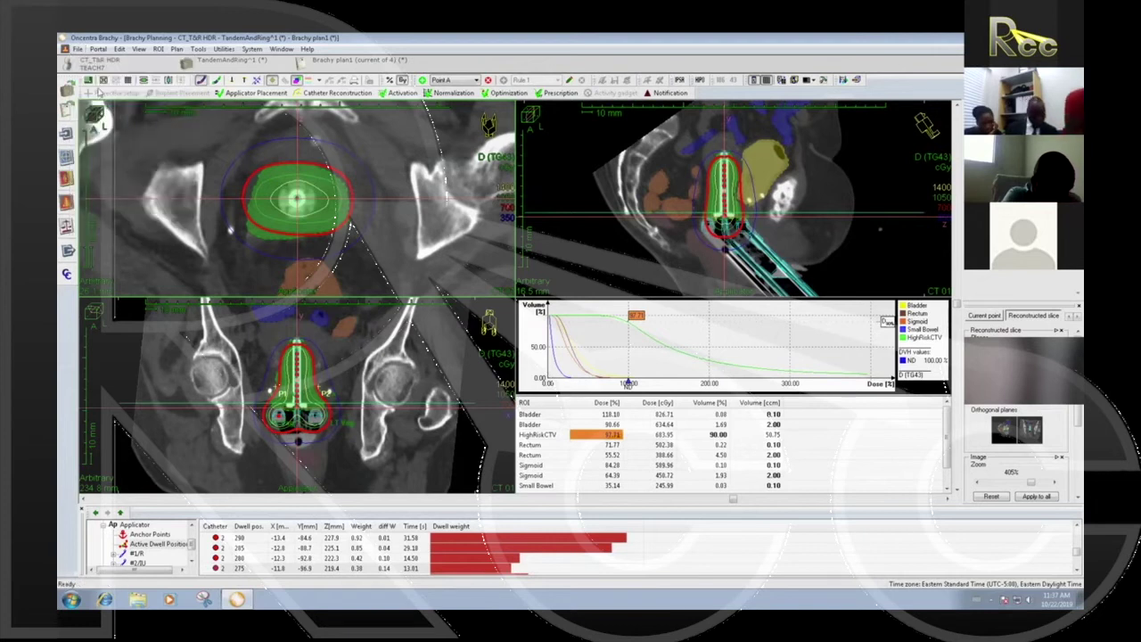
{"action": "left_click", "coordinate": [79, 49]}
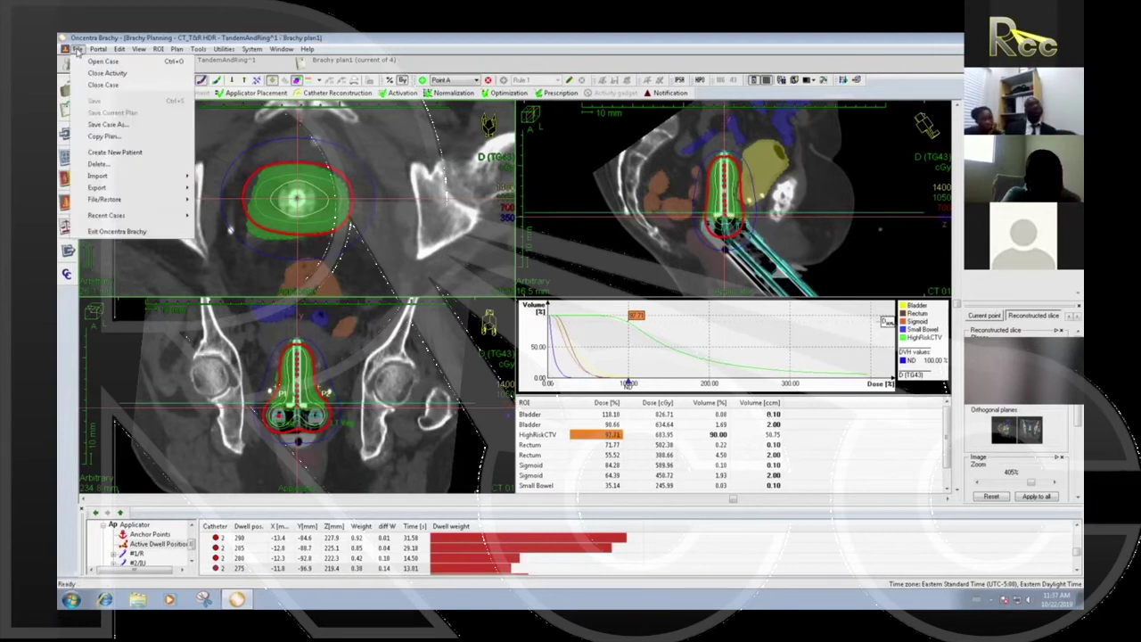
{"action": "left_click", "coordinate": [113, 86]}
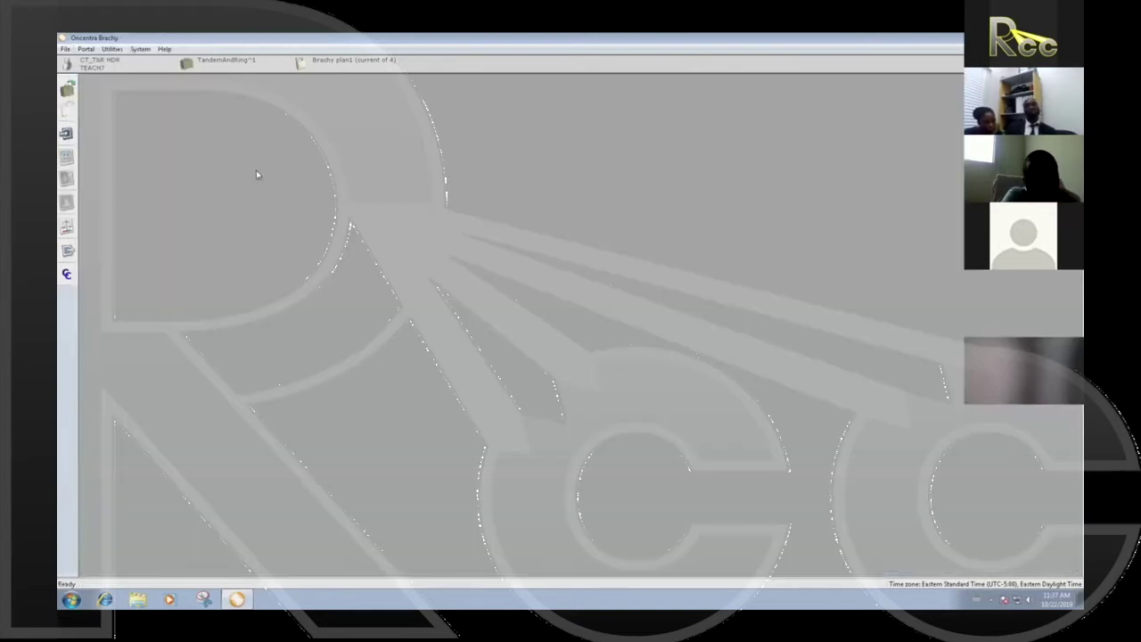
Step: Start opening a case and search the patient library for IDs matching TEACH*
{"action": "left_click", "coordinate": [69, 91]}
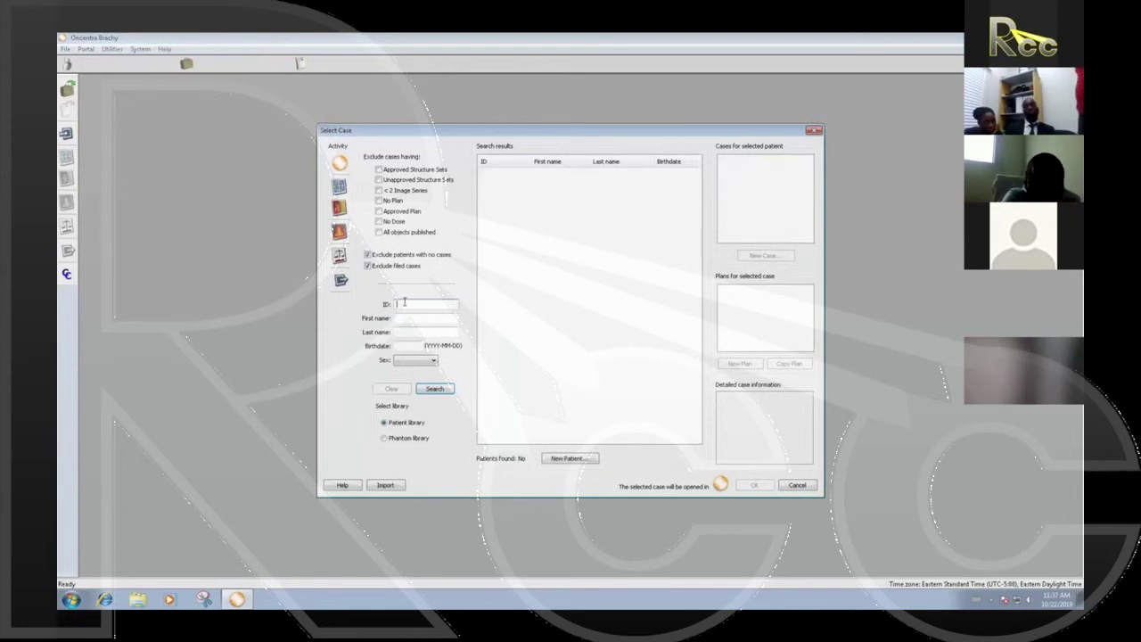
{"action": "type", "text": "TEACH*"}
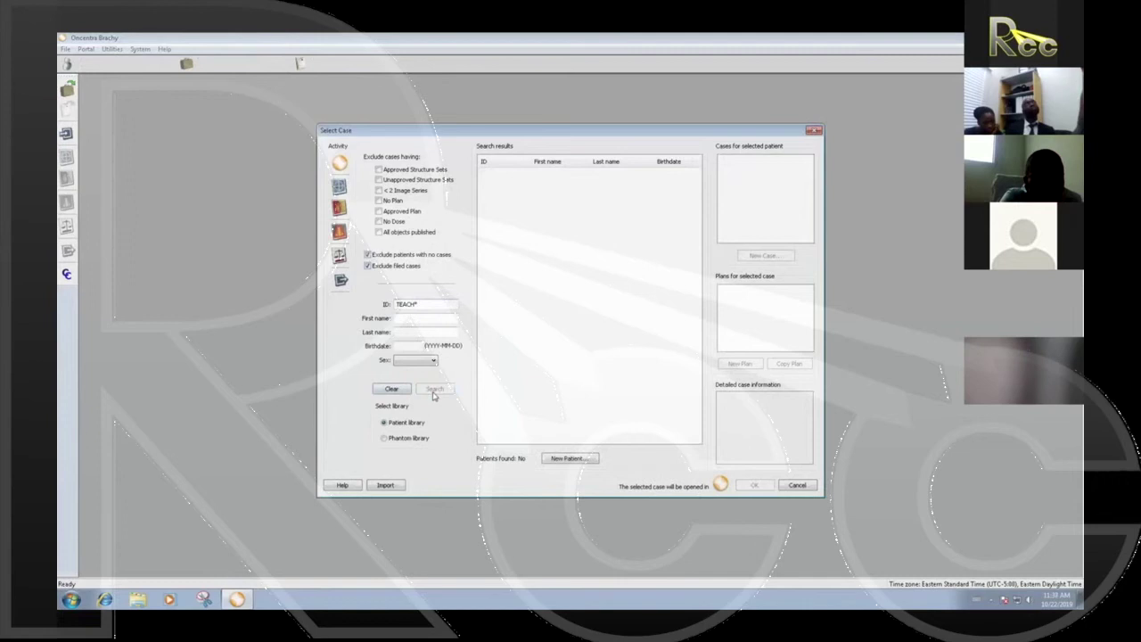
{"action": "left_click", "coordinate": [435, 389]}
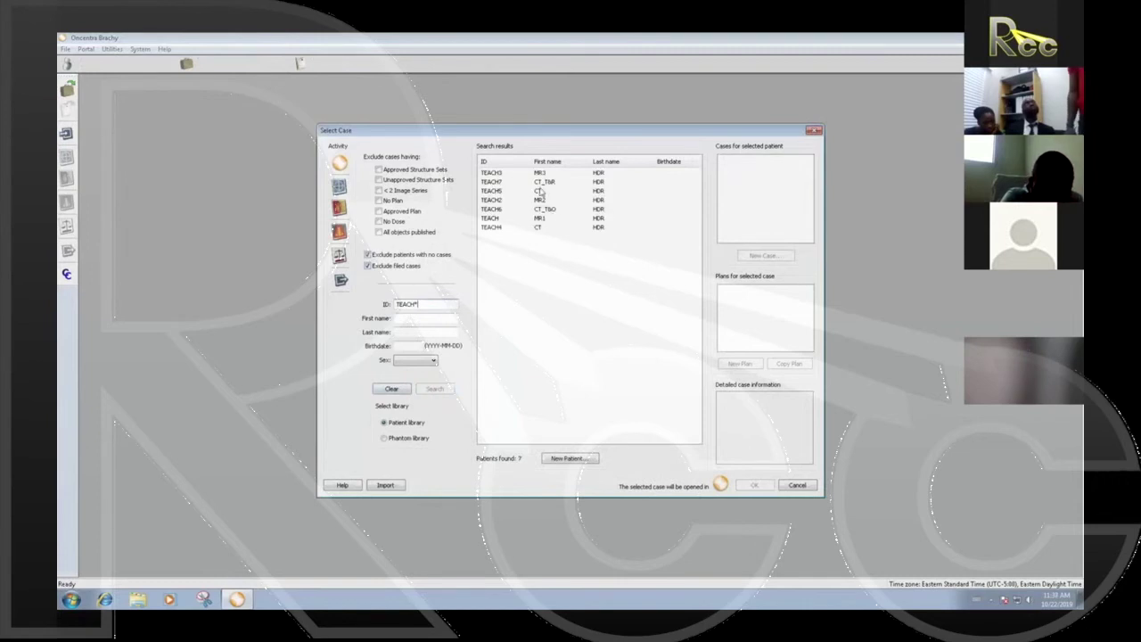
Step: Sort the search results by ID and open the TandemAndOvoids1 case of the CT_T&O teaching patient
{"action": "left_click", "coordinate": [504, 163]}
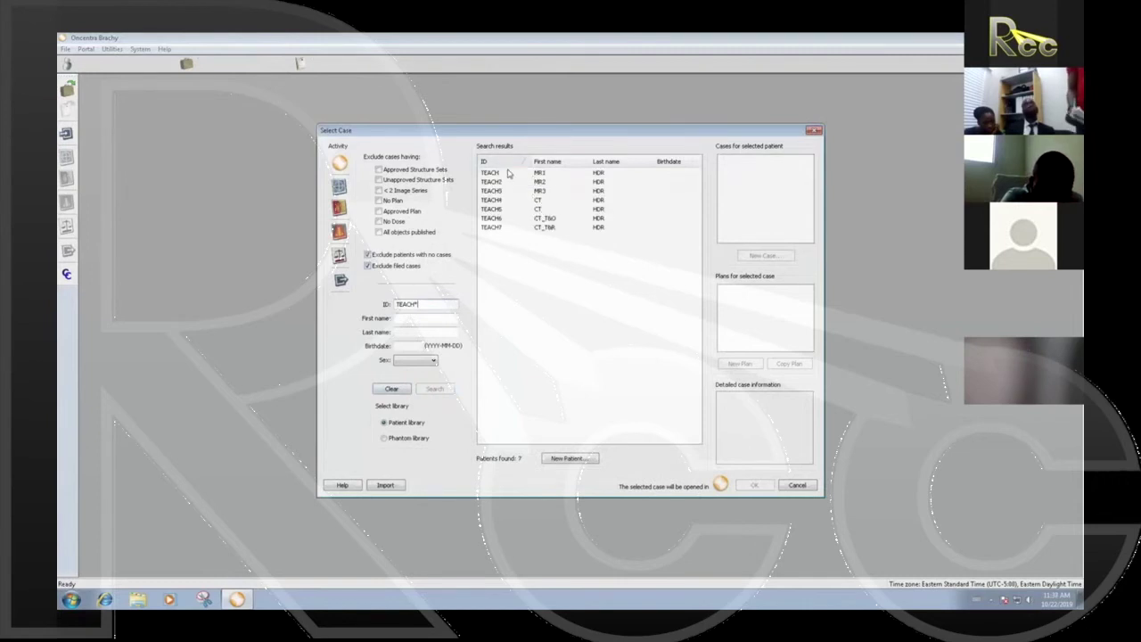
{"action": "left_click", "coordinate": [550, 219]}
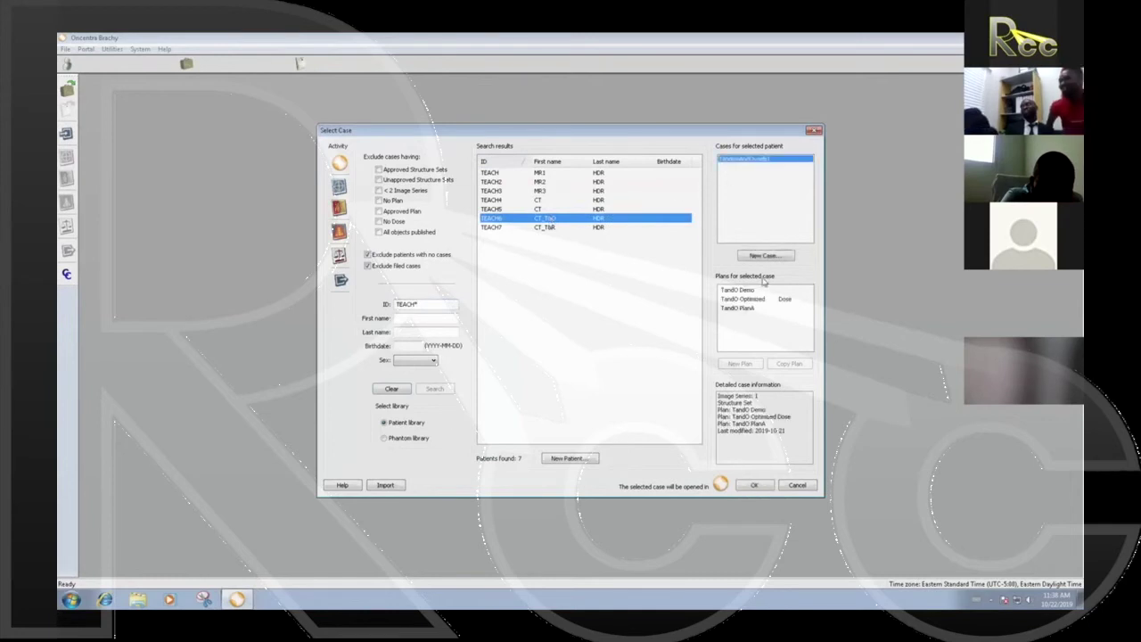
{"action": "left_click", "coordinate": [747, 163]}
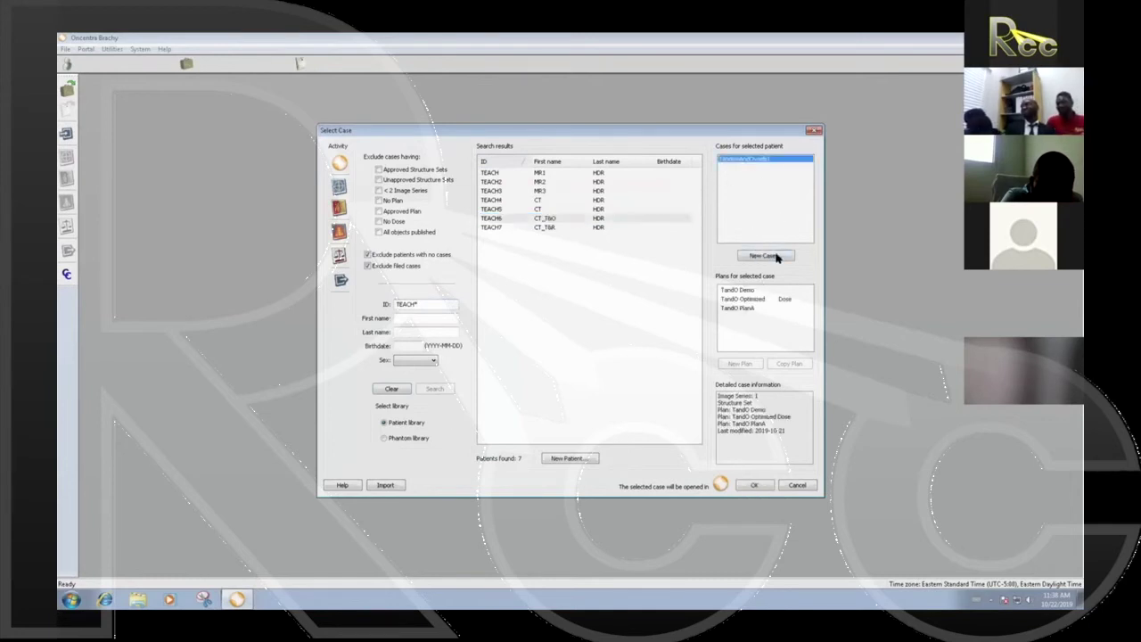
{"action": "left_click", "coordinate": [754, 485]}
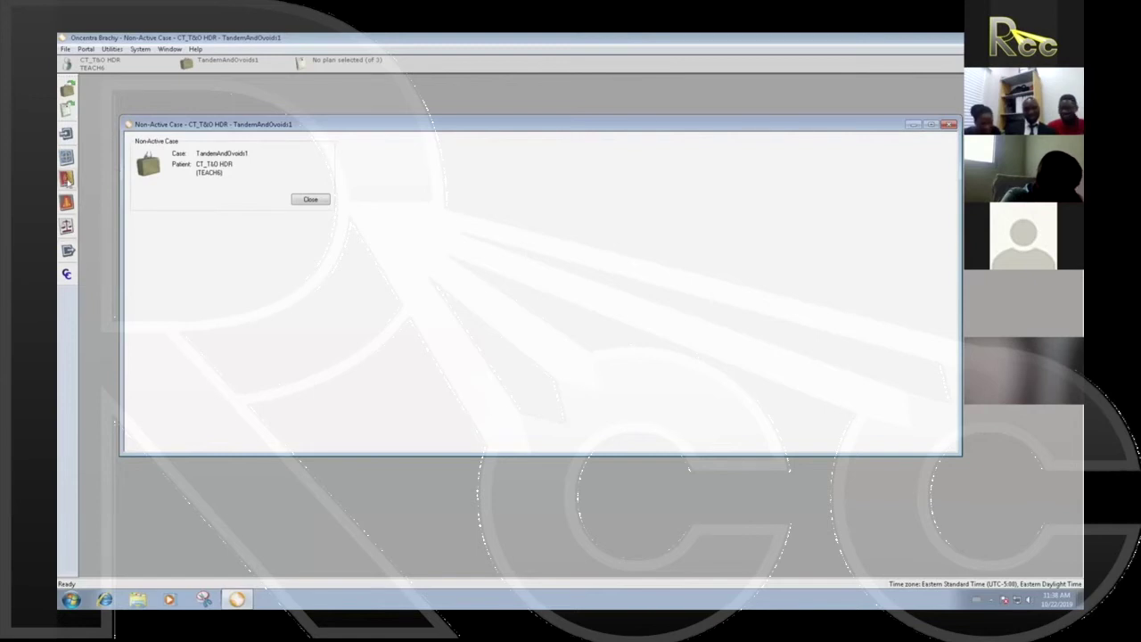
Step: Open the case for target definition and review the organ and HighRiskCTV contours slice by slice in the axial view
{"action": "left_click", "coordinate": [67, 158]}
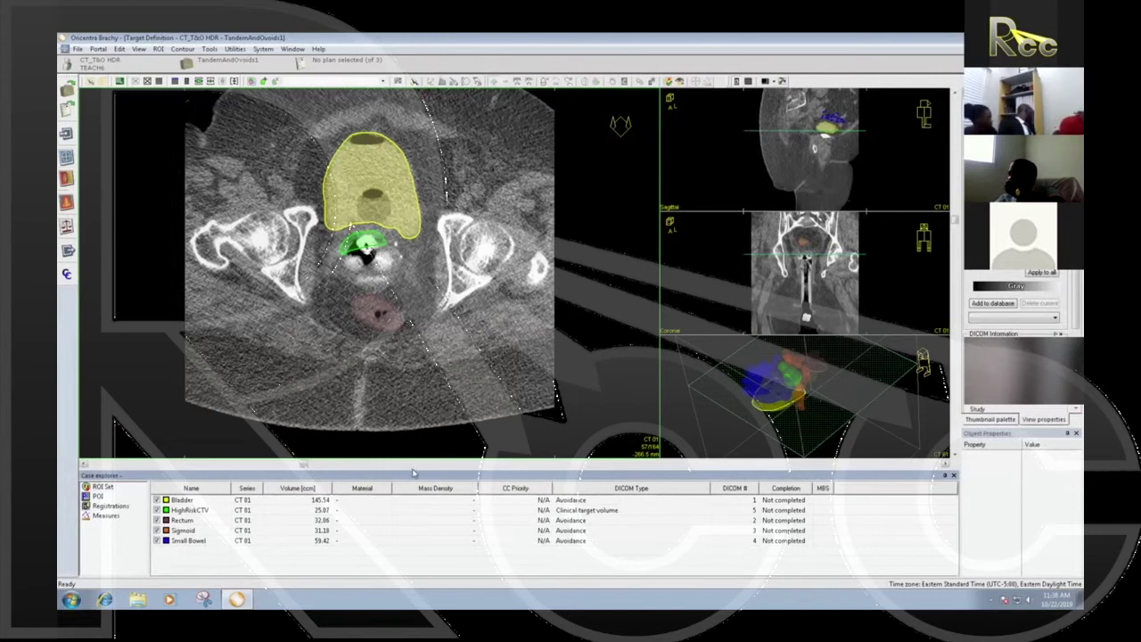
{"action": "scroll", "coordinate": [385, 287], "scroll_direction": "down", "scroll_amount": 2}
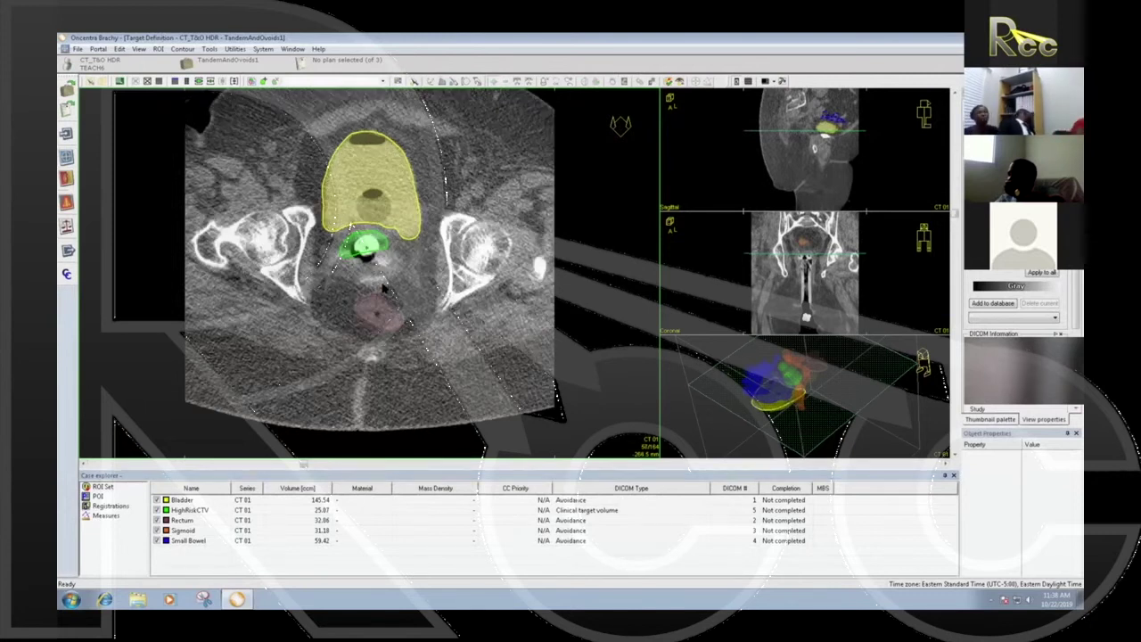
{"action": "scroll", "coordinate": [385, 287], "scroll_direction": "down", "scroll_amount": 16}
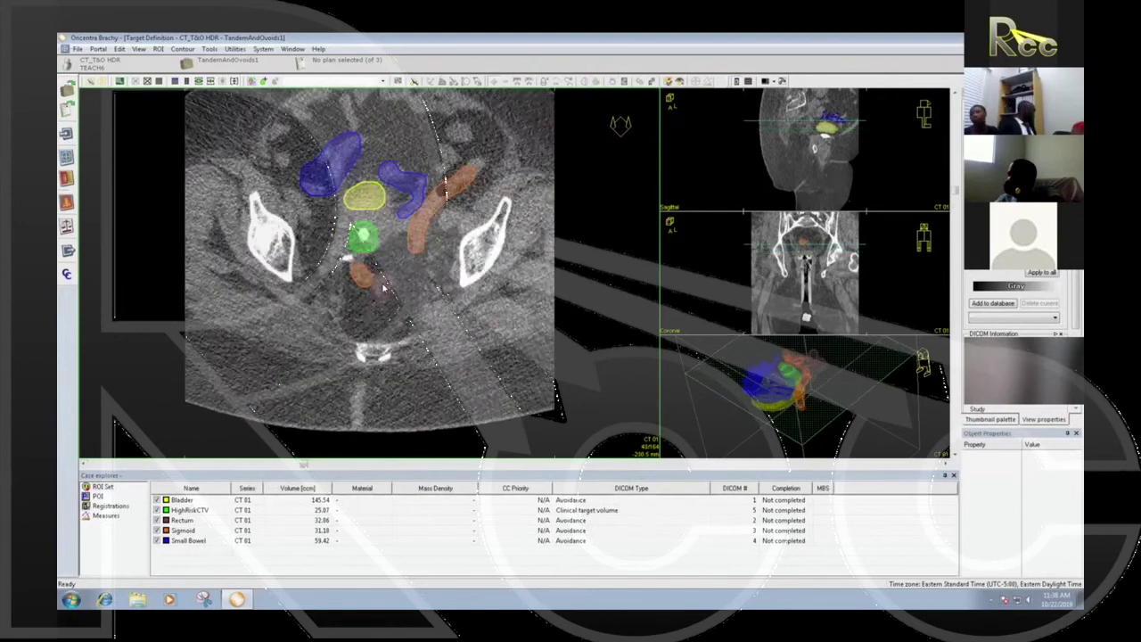
{"action": "scroll", "coordinate": [385, 287], "scroll_direction": "down", "scroll_amount": 8}
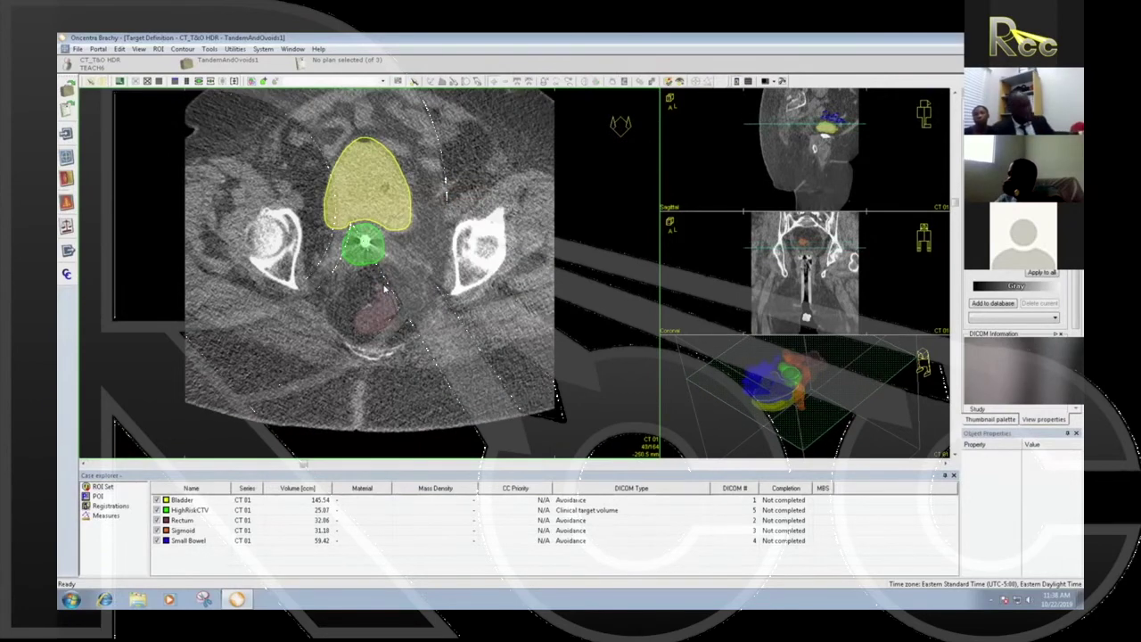
{"action": "scroll", "coordinate": [385, 287], "scroll_direction": "down", "scroll_amount": 2}
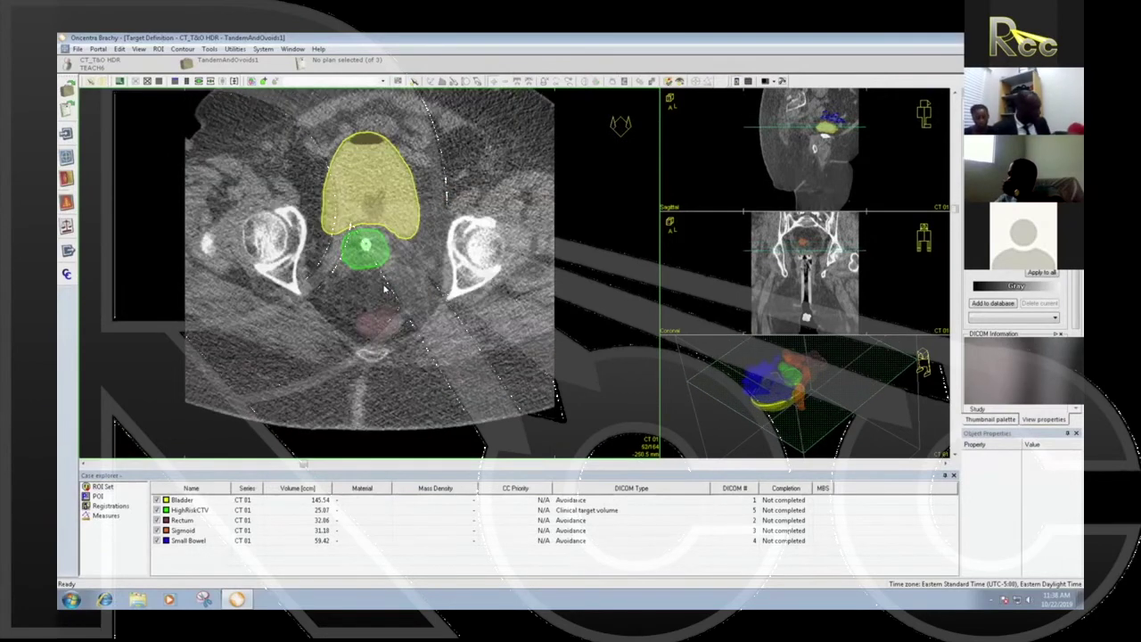
Step: Examine the applicator and contours in the sagittal and coronal views, then look closely at the HighRiskCTV in the axial view
{"action": "left_click", "coordinate": [797, 143]}
{"action": "scroll", "coordinate": [797, 143], "scroll_direction": "down", "scroll_amount": 3}
{"action": "scroll", "coordinate": [798, 142], "scroll_direction": "up", "scroll_amount": 10}
{"action": "scroll", "coordinate": [797, 143], "scroll_direction": "down", "scroll_amount": 2}
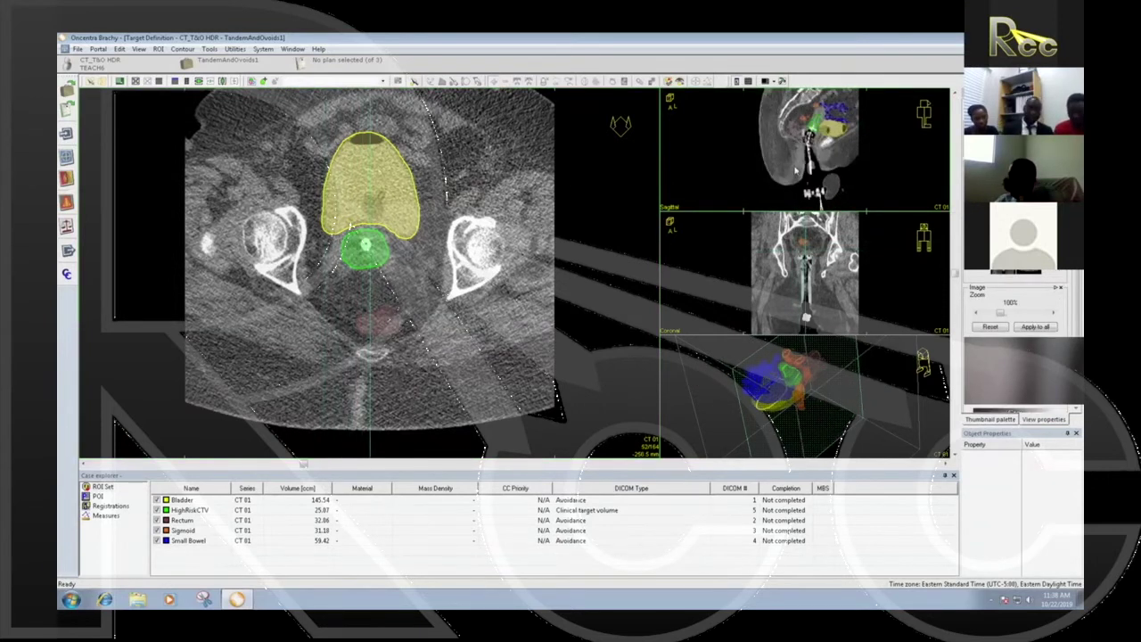
{"action": "middle_click_drag", "start_coordinate": [807, 134], "coordinate": [805, 196]}
{"action": "scroll", "coordinate": [817, 309], "scroll_direction": "down", "scroll_amount": 5}
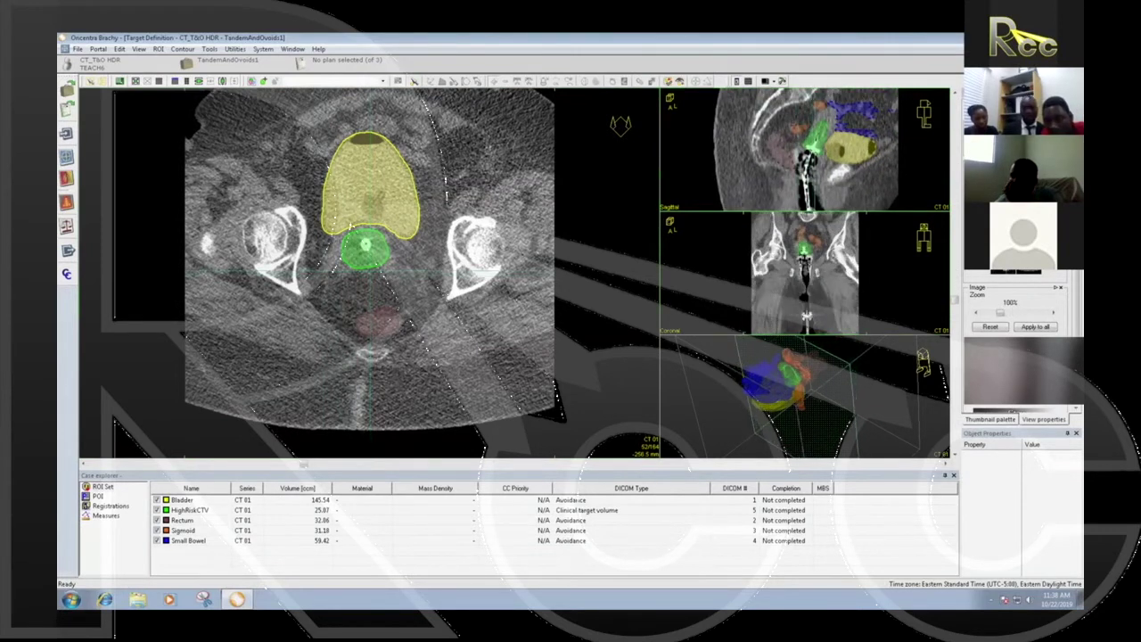
{"action": "scroll", "coordinate": [813, 309], "scroll_direction": "up", "scroll_amount": 5}
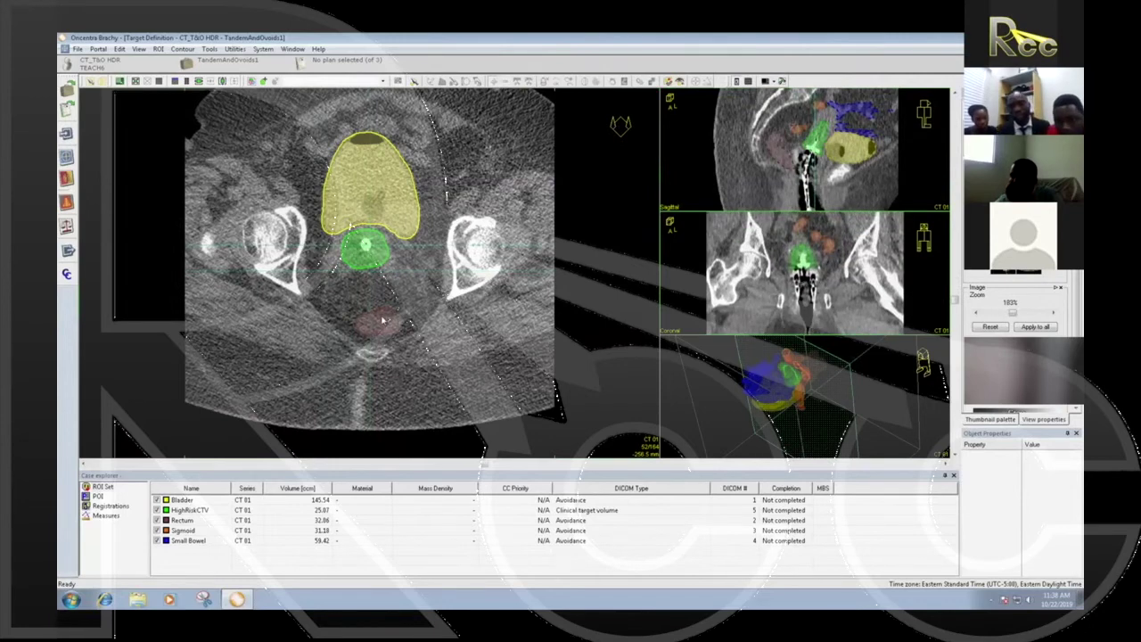
{"action": "scroll", "coordinate": [384, 319], "scroll_direction": "up", "scroll_amount": 5}
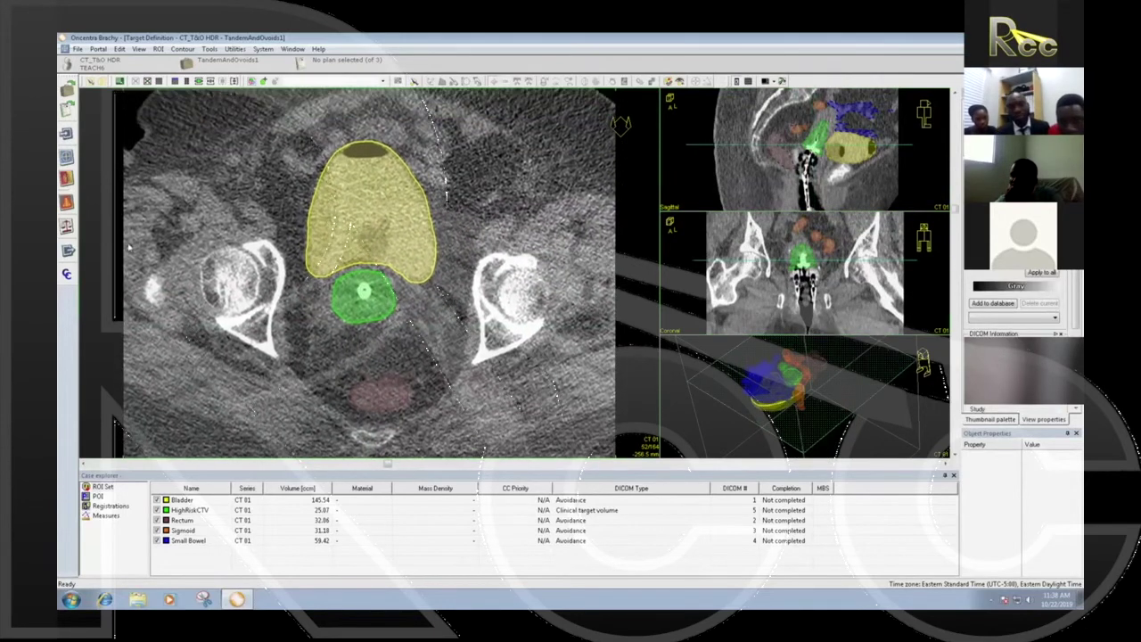
{"action": "scroll", "coordinate": [383, 319], "scroll_direction": "up", "scroll_amount": 1}
Step: Create a new intracavitary cervical brachy plan labelled Brachy plan, using the Flexitron HDR treatment machine
{"action": "left_click", "coordinate": [66, 204]}
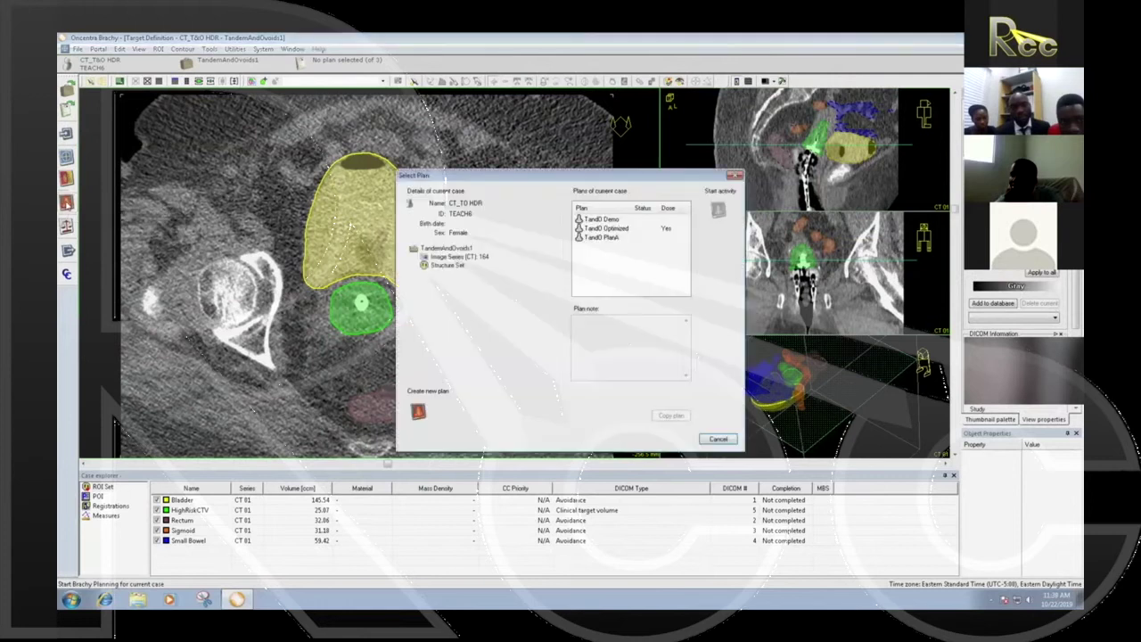
{"action": "left_click", "coordinate": [418, 412]}
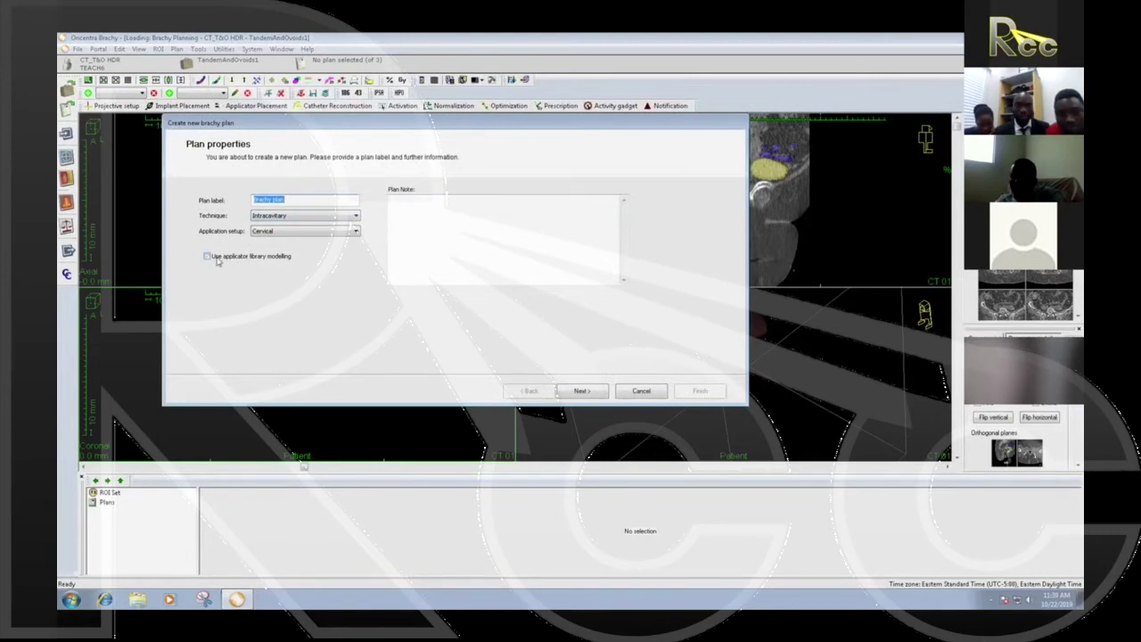
{"action": "left_click", "coordinate": [268, 262]}
{"action": "left_click", "coordinate": [581, 391]}
{"action": "left_click", "coordinate": [285, 215]}
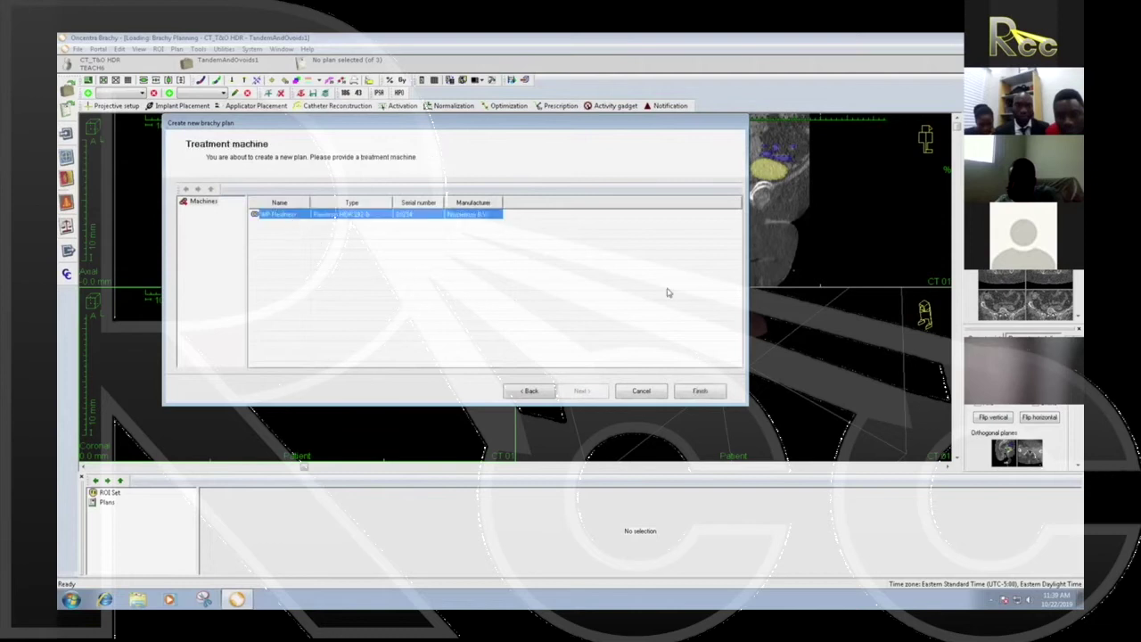
{"action": "left_click", "coordinate": [699, 392]}
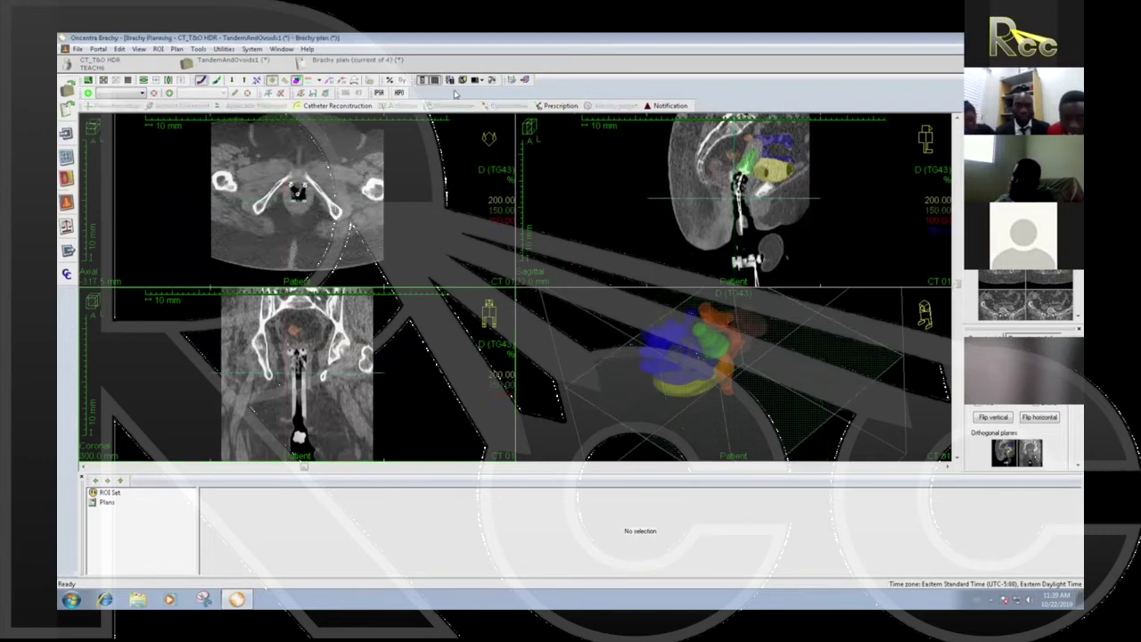
Step: Apply the DemoSingleScreen layout and locate the applicator on the axial, sagittal and coronal slices
{"action": "left_click", "coordinate": [481, 81]}
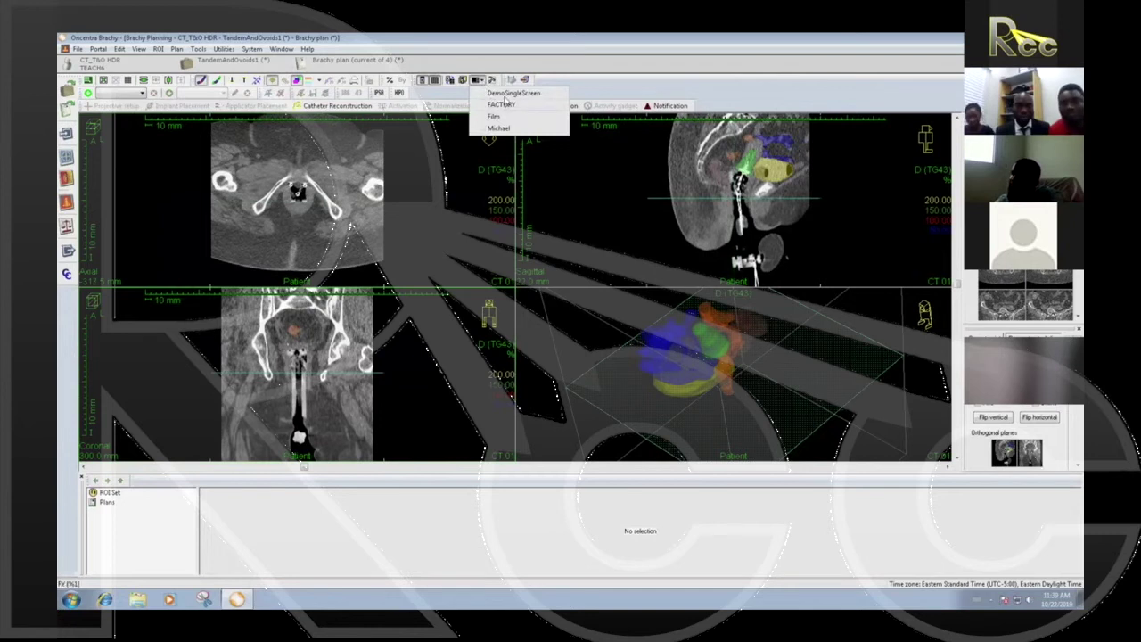
{"action": "left_click", "coordinate": [512, 93]}
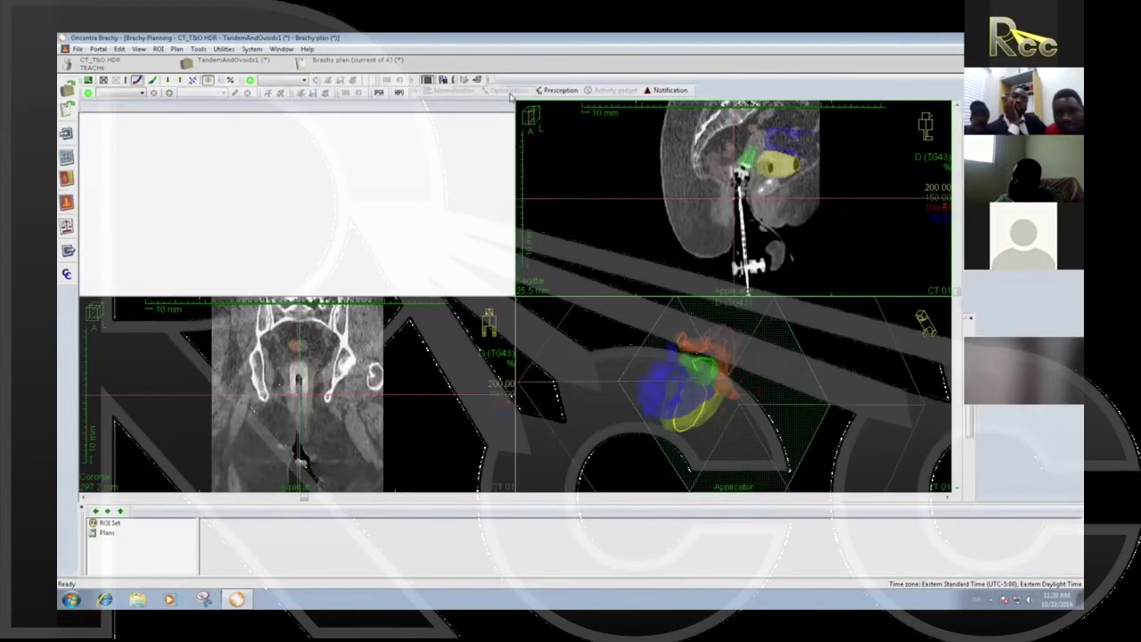
{"action": "left_click", "coordinate": [303, 187]}
{"action": "scroll", "coordinate": [361, 184], "scroll_direction": "up", "scroll_amount": 4}
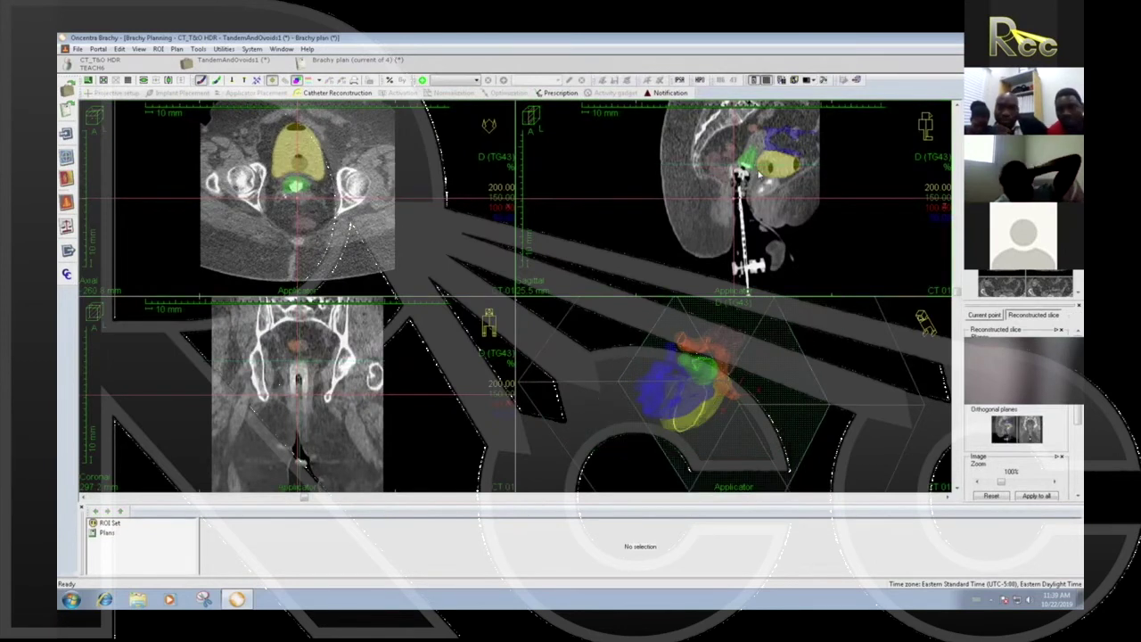
{"action": "scroll", "coordinate": [758, 177], "scroll_direction": "down", "scroll_amount": 3}
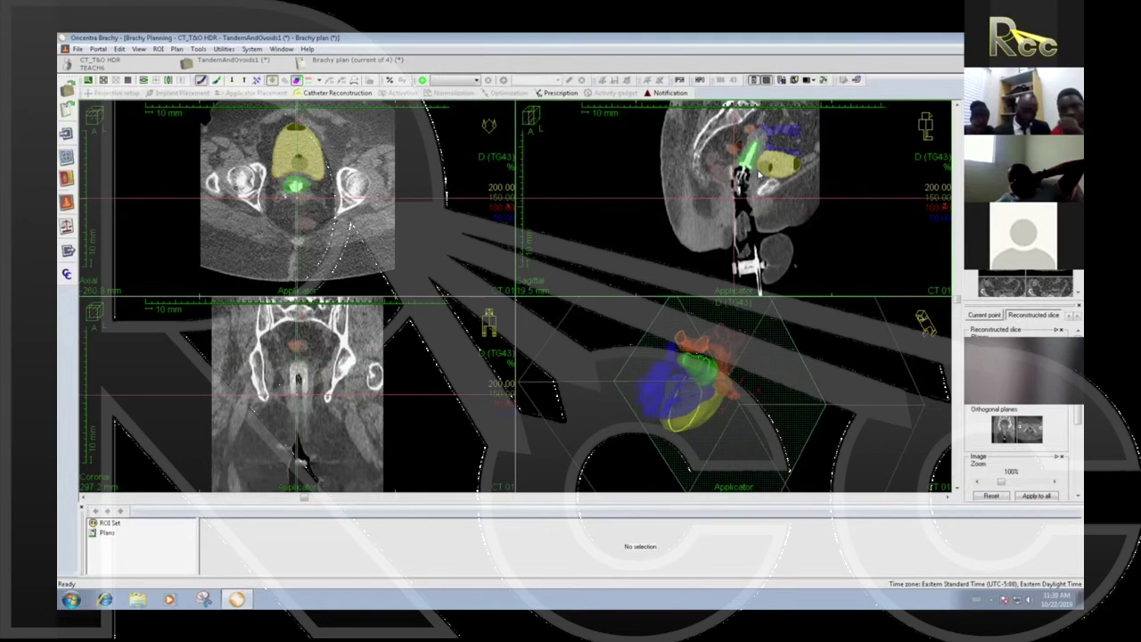
{"action": "scroll", "coordinate": [758, 176], "scroll_direction": "down", "scroll_amount": 1}
{"action": "scroll", "coordinate": [319, 380], "scroll_direction": "down", "scroll_amount": 15}
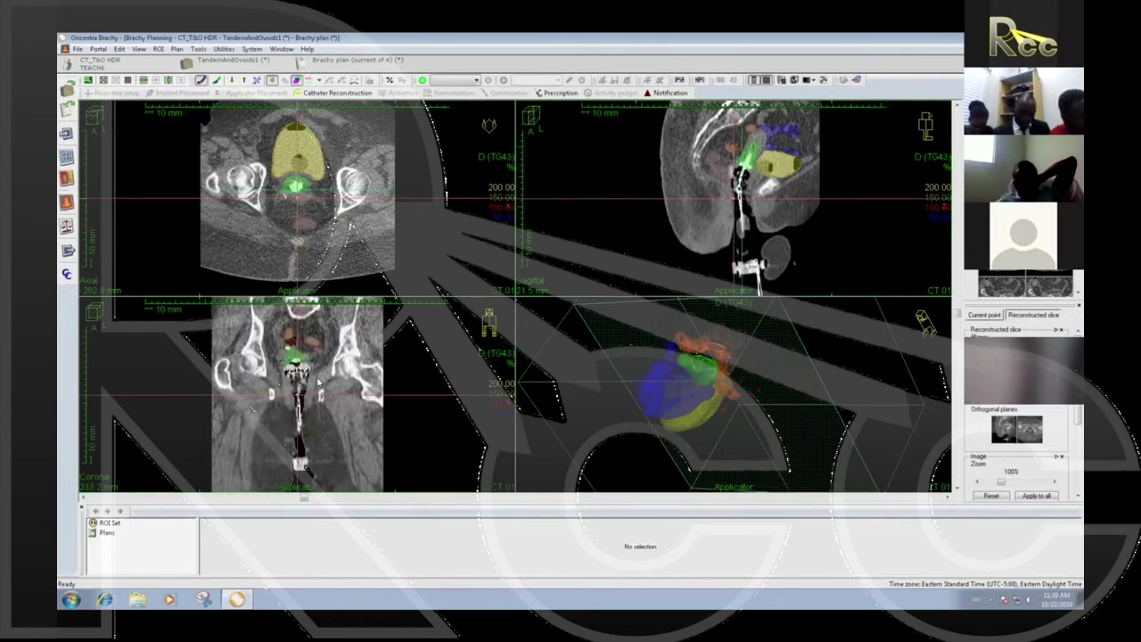
{"action": "scroll", "coordinate": [319, 380], "scroll_direction": "down", "scroll_amount": 2}
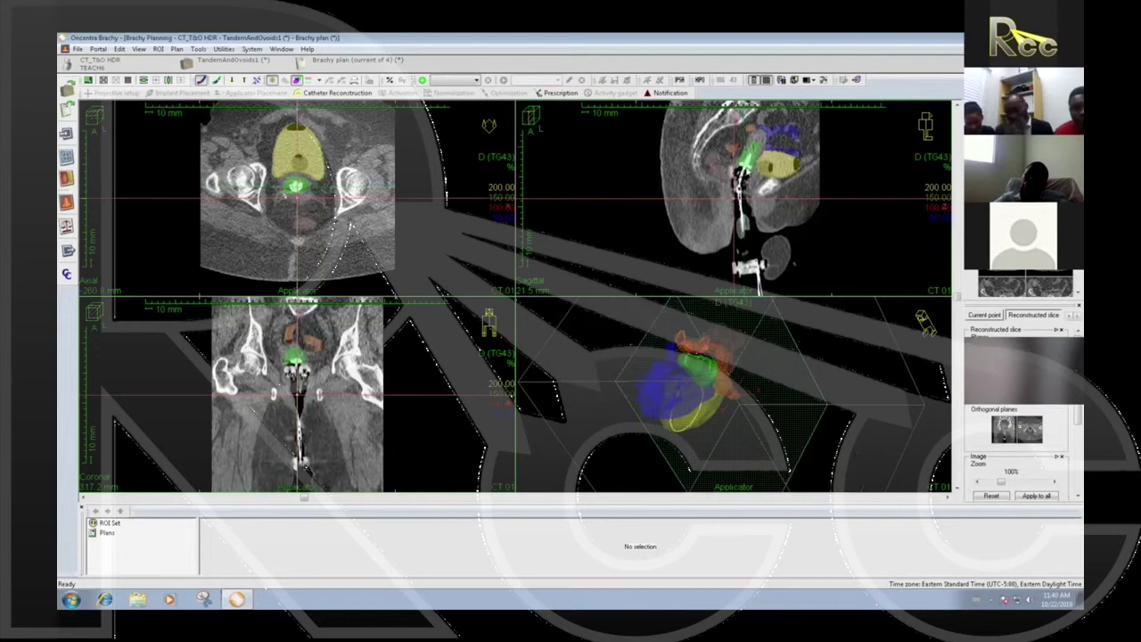
Step: Centre the reconstructed planes on the tandem at the lower end of the HighRiskCTV and bring the axial slice to that level
{"action": "left_click_drag", "start_coordinate": [737, 200], "coordinate": [754, 176]}
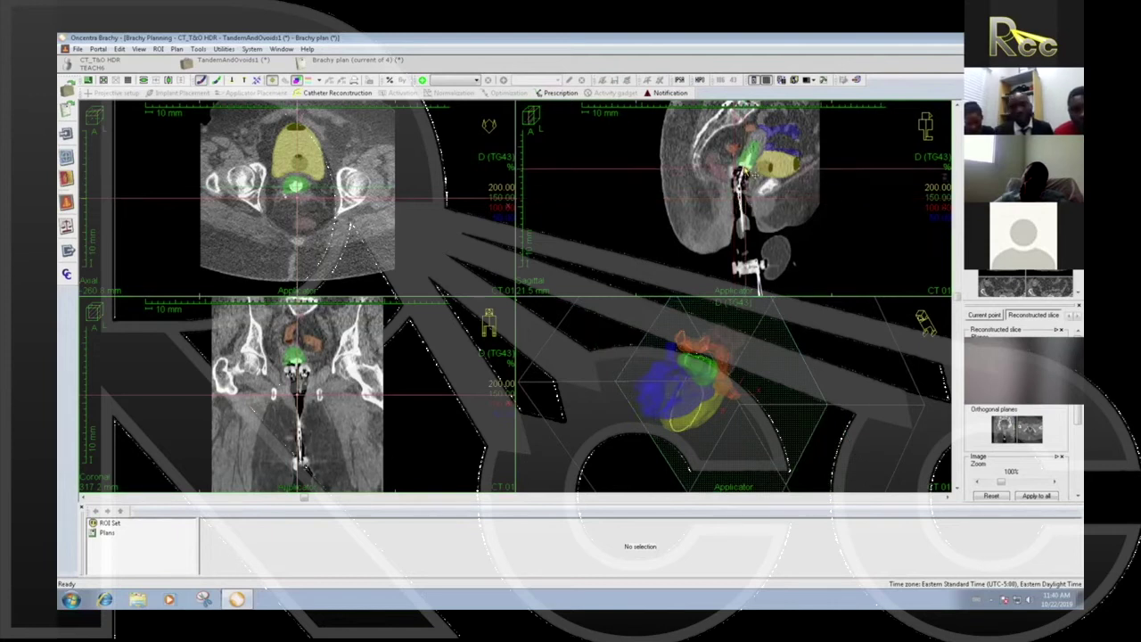
{"action": "left_click", "coordinate": [746, 174]}
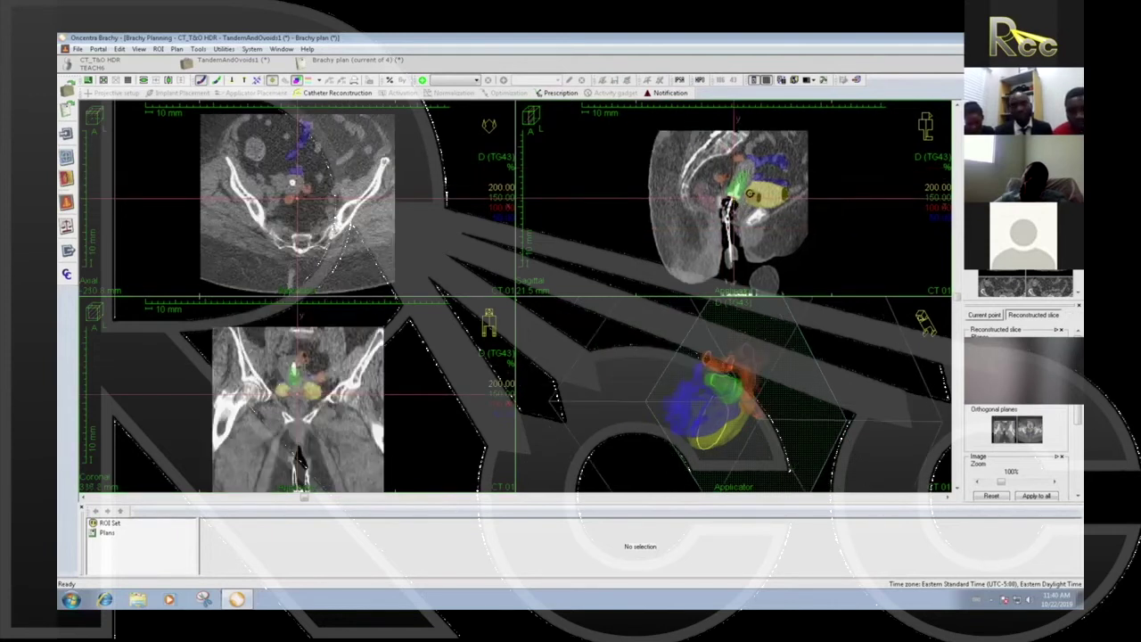
{"action": "scroll", "coordinate": [754, 183], "scroll_direction": "up", "scroll_amount": 5}
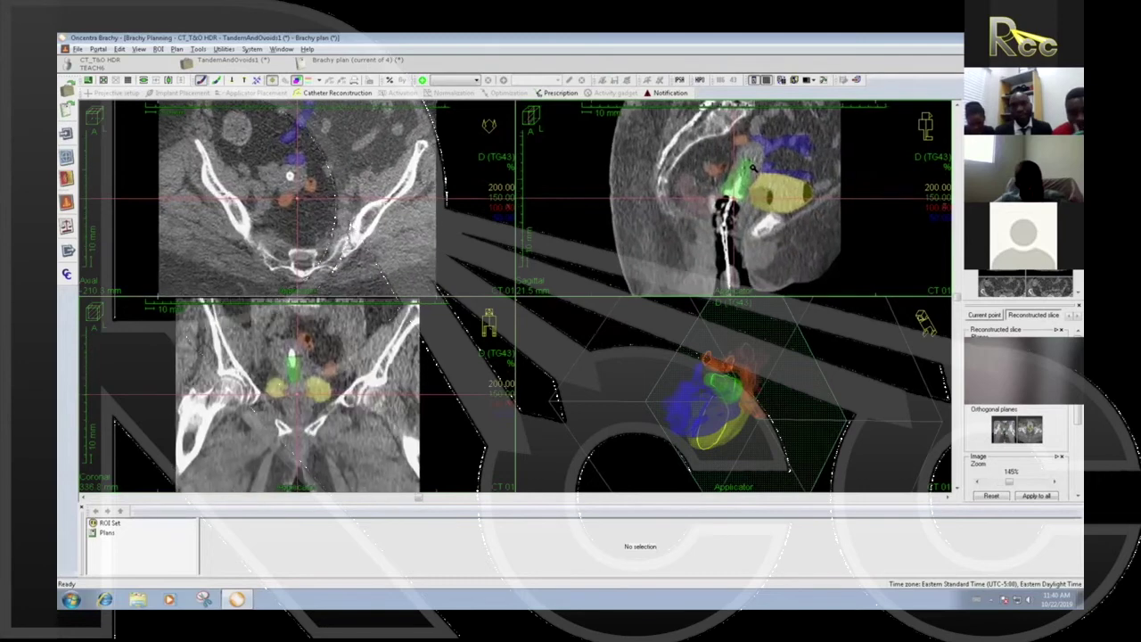
{"action": "scroll", "coordinate": [337, 196], "scroll_direction": "up", "scroll_amount": 2}
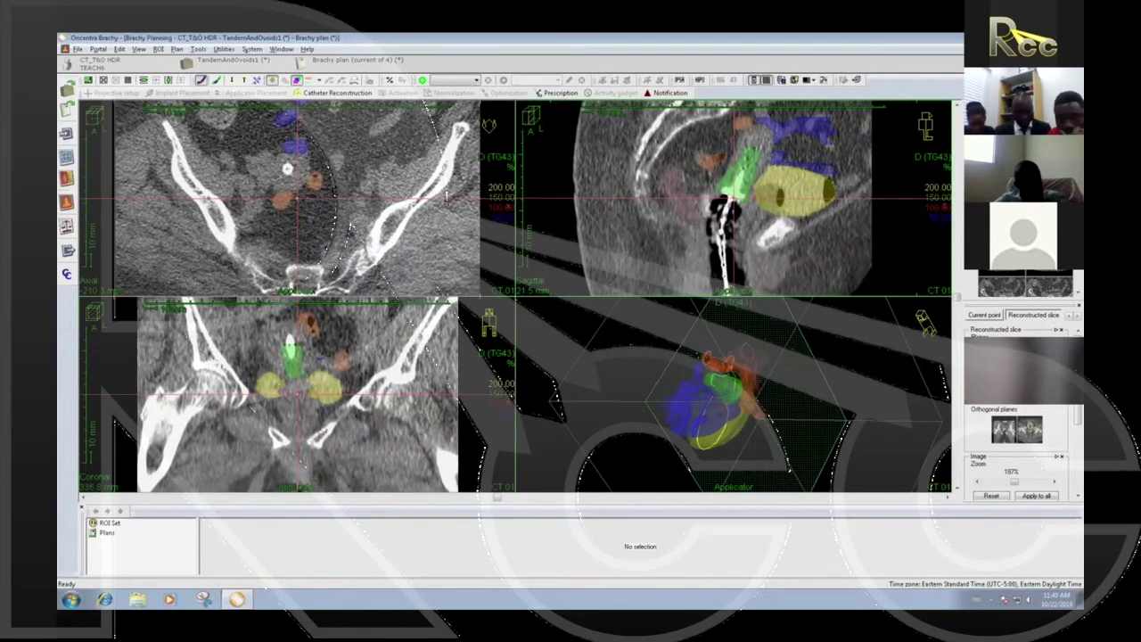
{"action": "scroll", "coordinate": [446, 196], "scroll_direction": "up", "scroll_amount": 3}
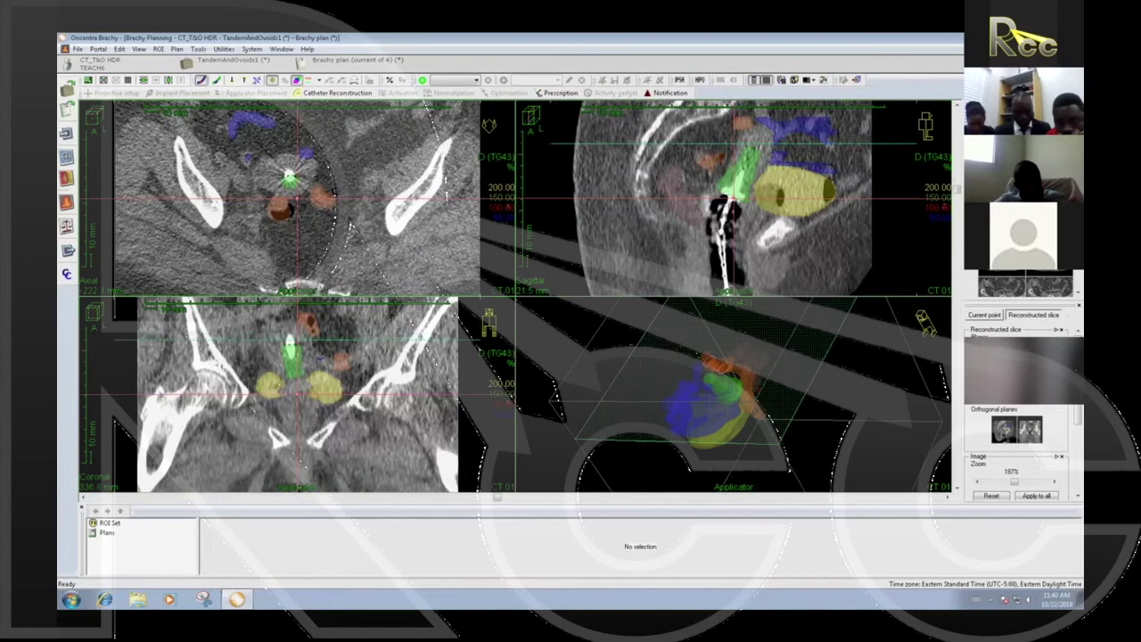
{"action": "scroll", "coordinate": [350, 227], "scroll_direction": "up", "scroll_amount": 3}
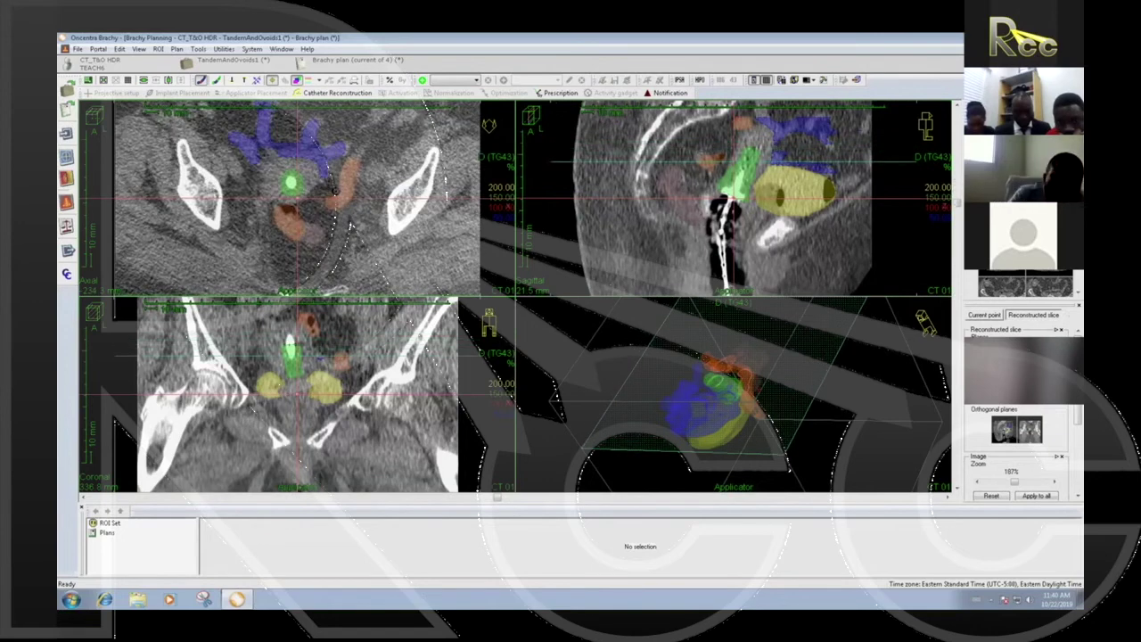
{"action": "scroll", "coordinate": [350, 227], "scroll_direction": "up", "scroll_amount": 7}
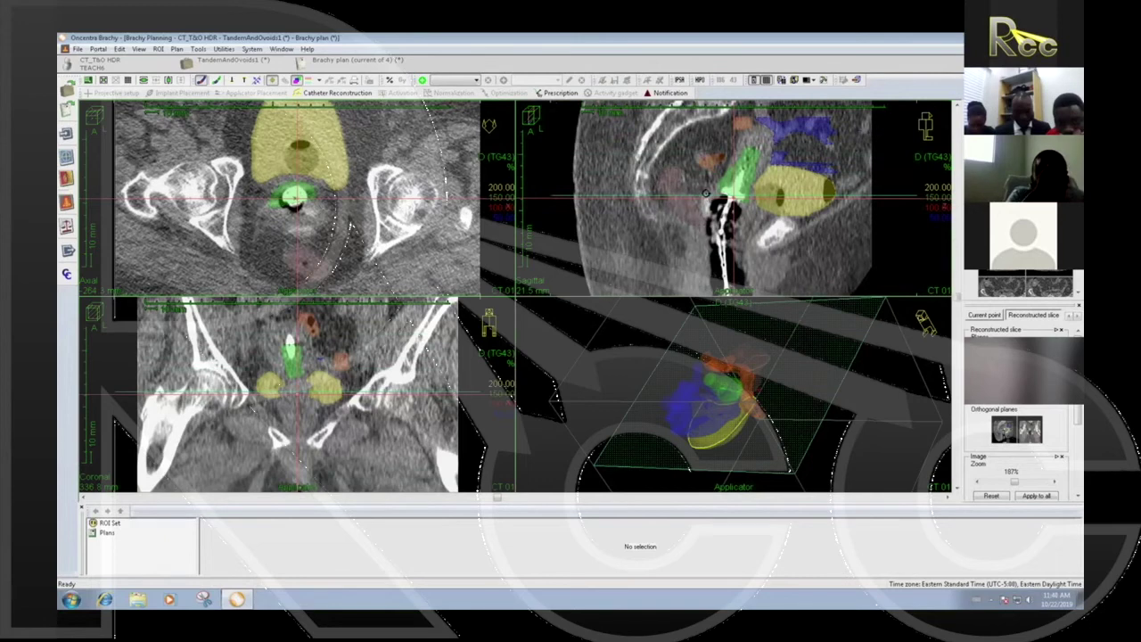
Step: Rotate the reconstructed planes in the sagittal view so the tandem stands vertical through the HighRiskCTV
{"action": "right_click_drag", "start_coordinate": [707, 207], "coordinate": [741, 180]}
{"action": "mouse_move", "coordinate": [724, 200]}
{"action": "middle_mouse_down"}
{"action": "mouse_move", "coordinate": [701, 204]}
{"action": "mouse_move", "coordinate": [720, 201]}
{"action": "mouse_move", "coordinate": [714, 213]}
{"action": "middle_mouse_up"}
{"action": "left_click", "coordinate": [322, 410]}
{"action": "middle_click_drag", "start_coordinate": [329, 194], "coordinate": [334, 209]}
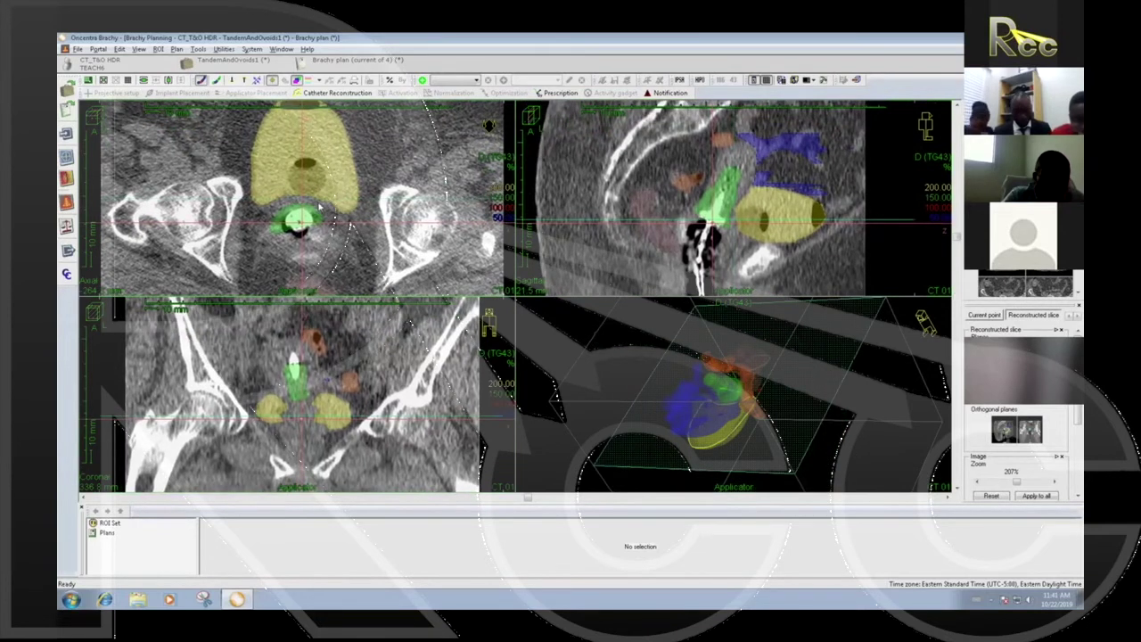
{"action": "middle_click_drag", "start_coordinate": [723, 223], "coordinate": [732, 200]}
{"action": "double_click", "coordinate": [757, 186]}
{"action": "left_click_drag", "start_coordinate": [497, 307], "coordinate": [498, 302]}
{"action": "middle_click_drag", "start_coordinate": [490, 173], "coordinate": [494, 176]}
{"action": "left_click_drag", "start_coordinate": [495, 144], "coordinate": [559, 160]}
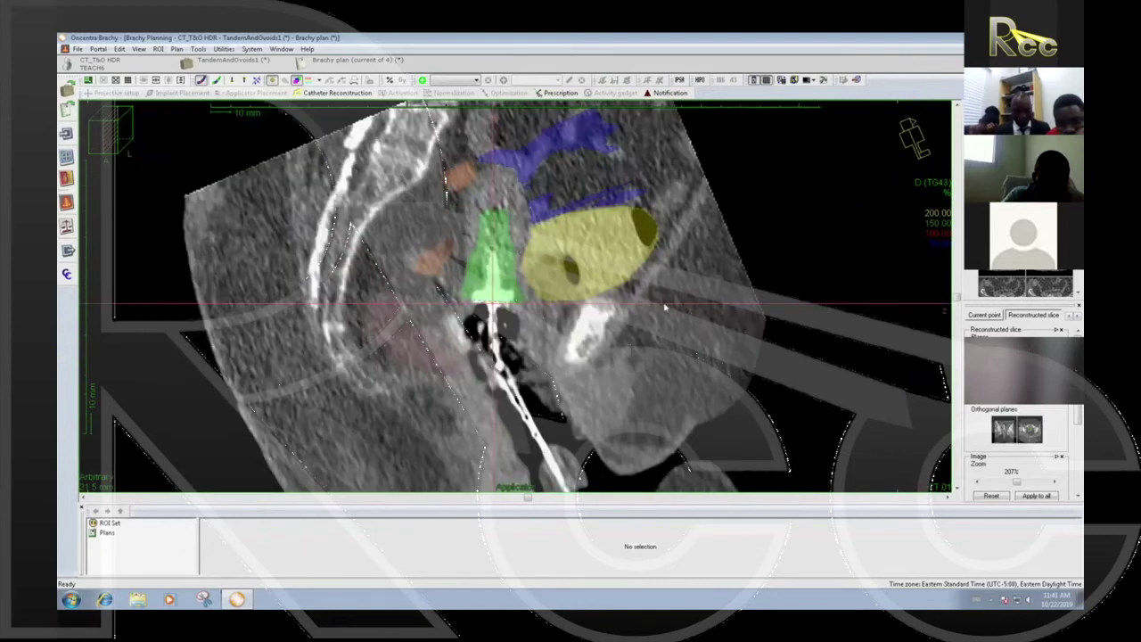
{"action": "scroll", "coordinate": [581, 287], "scroll_direction": "down", "scroll_amount": 2}
{"action": "double_click", "coordinate": [581, 283]}
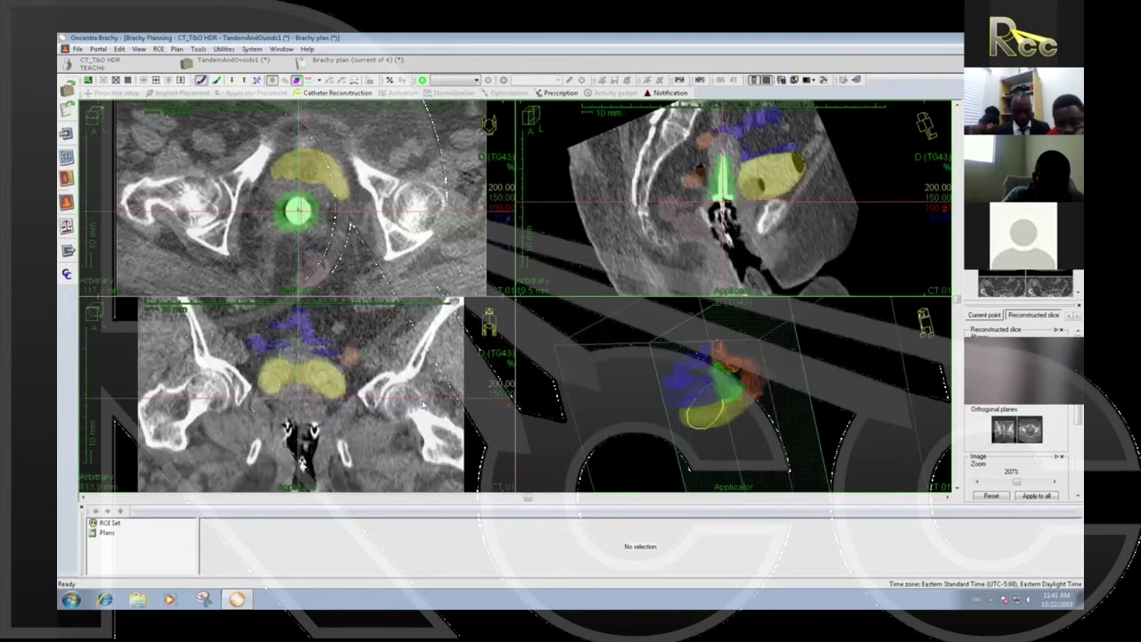
Step: Enlarge the coronal view and bring up the slice that shows the full tandem through the HighRiskCTV
{"action": "double_click", "coordinate": [346, 380]}
{"action": "scroll", "coordinate": [392, 280], "scroll_direction": "down", "scroll_amount": 5}
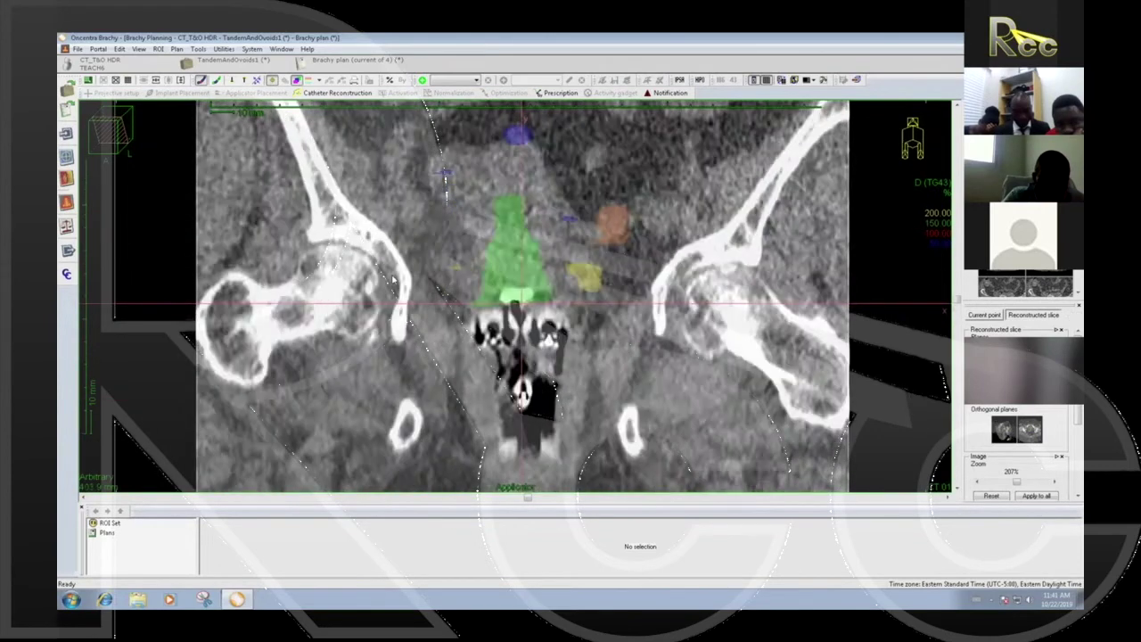
{"action": "scroll", "coordinate": [392, 280], "scroll_direction": "down", "scroll_amount": 2}
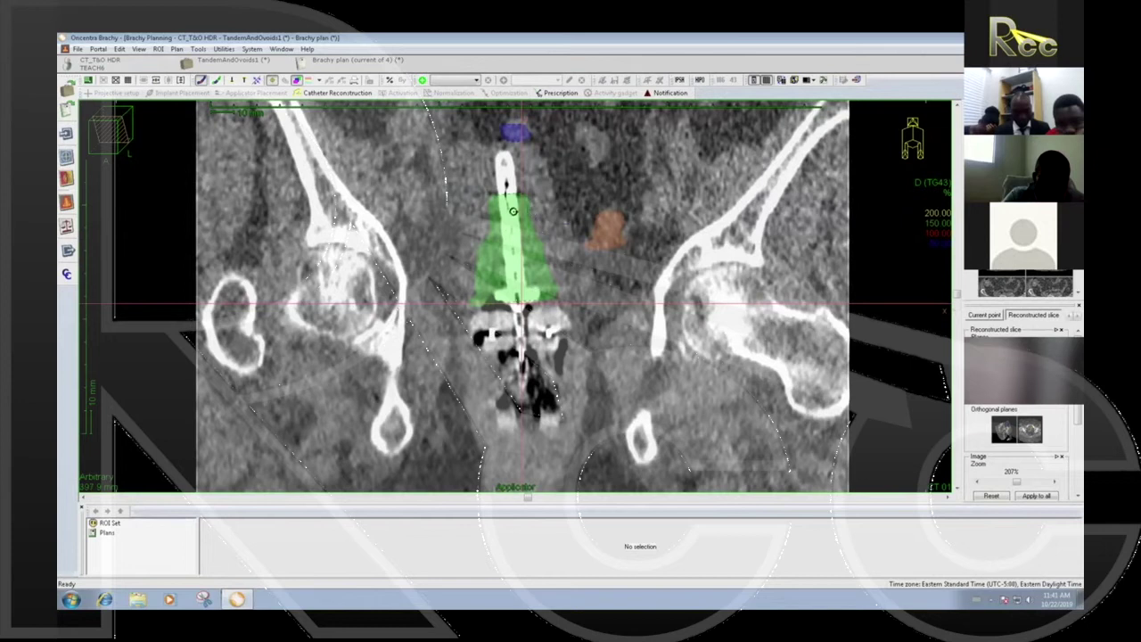
Step: Apply the Pelvis window preset to the coronal image and to all other views
{"action": "scroll", "coordinate": [1067, 469], "scroll_direction": "down", "scroll_amount": 5}
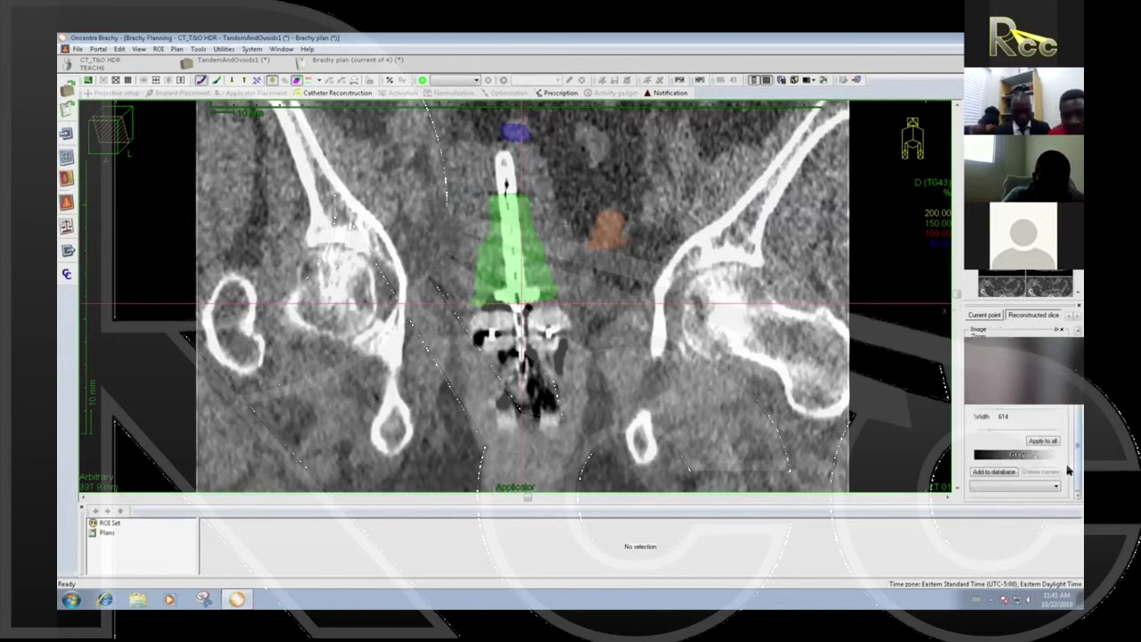
{"action": "left_click", "coordinate": [1016, 485]}
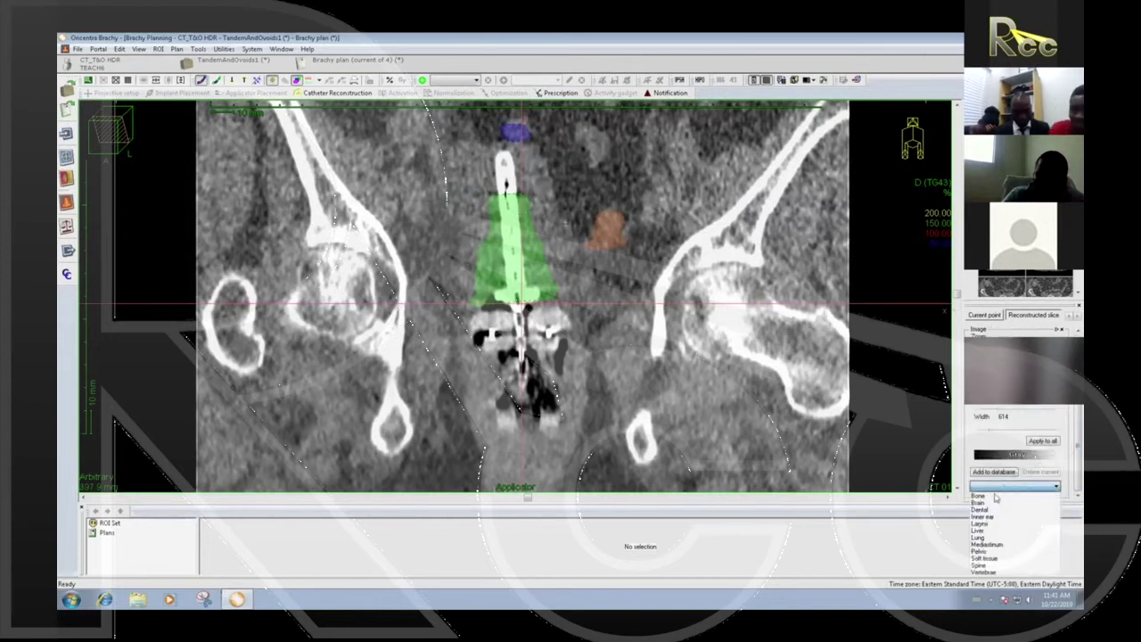
{"action": "left_click", "coordinate": [982, 552]}
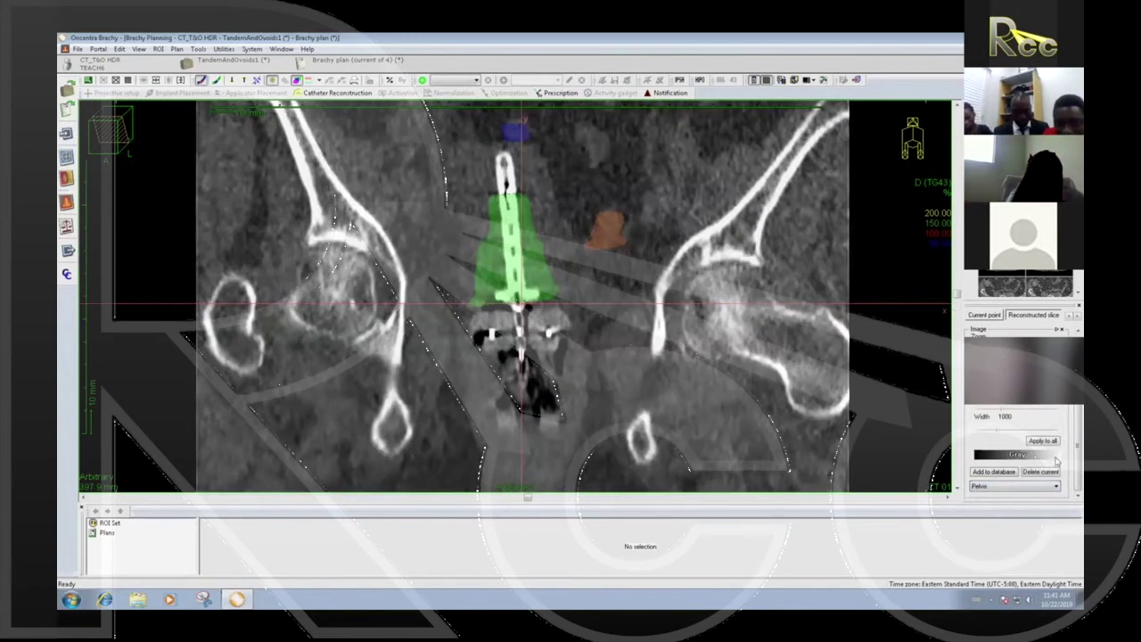
{"action": "left_click", "coordinate": [1056, 486]}
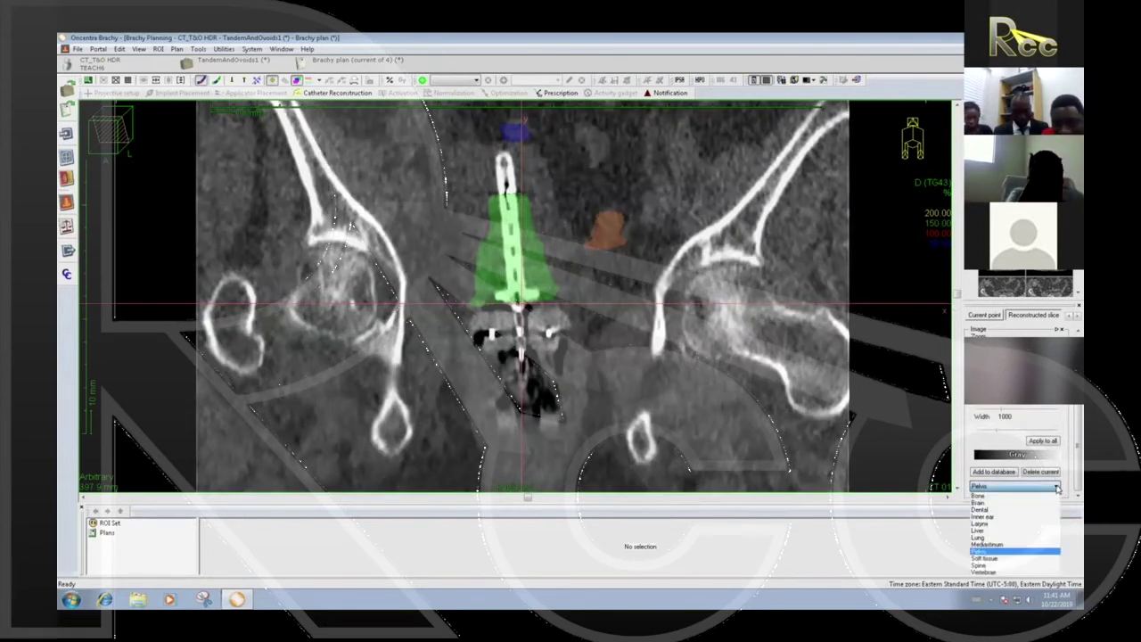
{"action": "left_click", "coordinate": [1056, 487]}
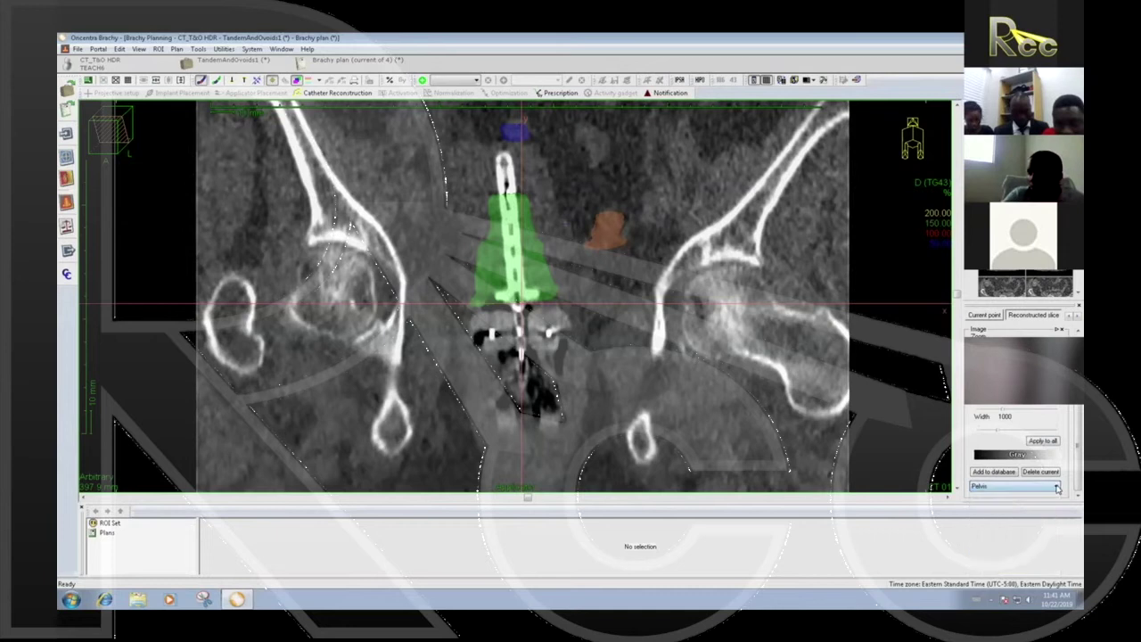
{"action": "left_click", "coordinate": [1043, 440]}
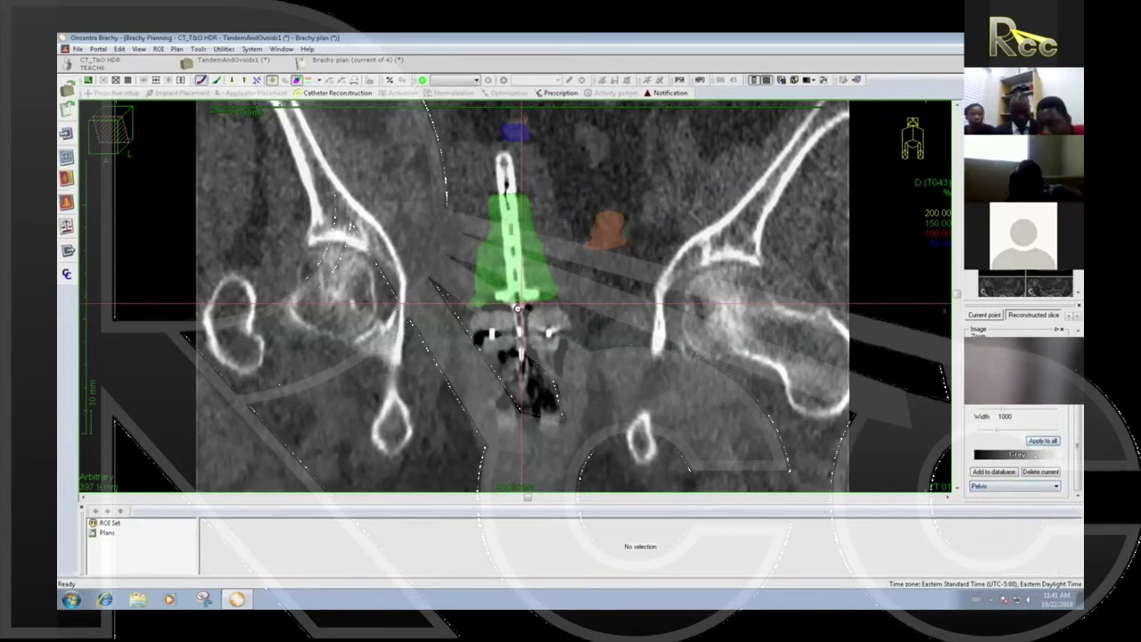
Step: Centre the reconstructed planes on the tandem below the HighRiskCTV and rotate them in the coronal view until the tandem stands vertical
{"action": "left_click", "coordinate": [518, 305]}
{"action": "left_click_drag", "start_coordinate": [518, 303], "coordinate": [522, 304]}
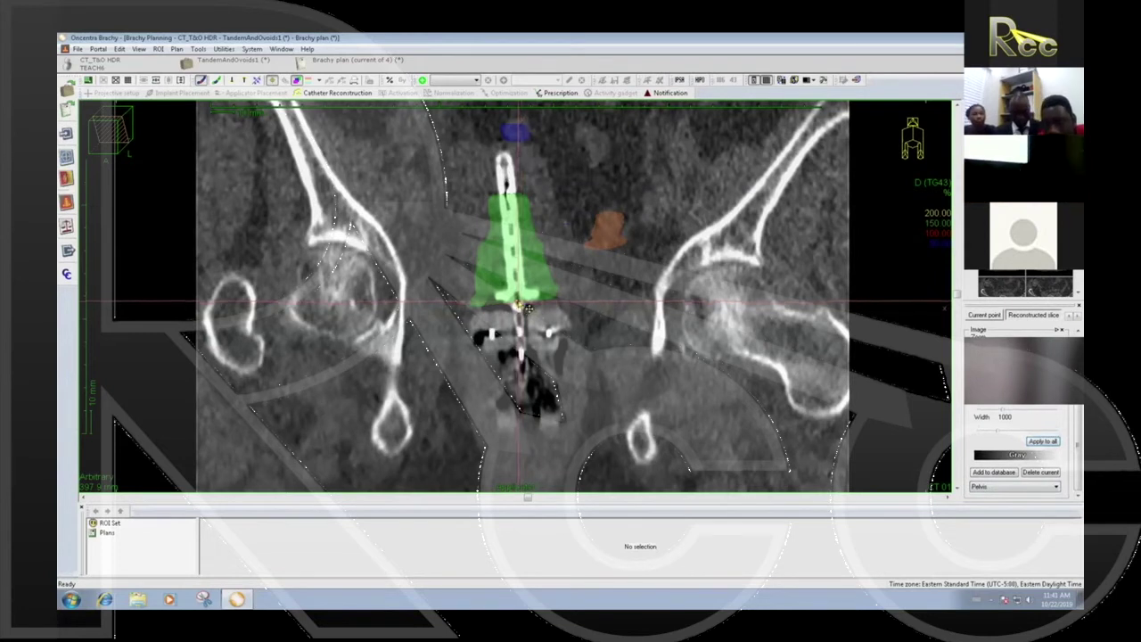
{"action": "left_click_drag", "start_coordinate": [522, 123], "coordinate": [503, 125]}
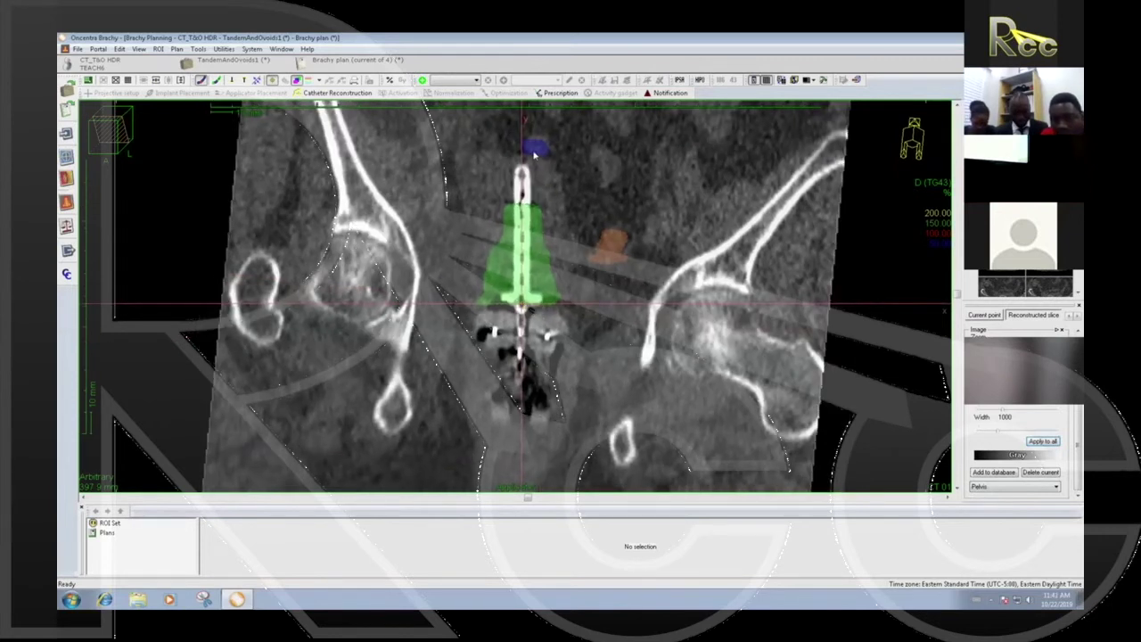
{"action": "left_click_drag", "start_coordinate": [521, 130], "coordinate": [524, 130]}
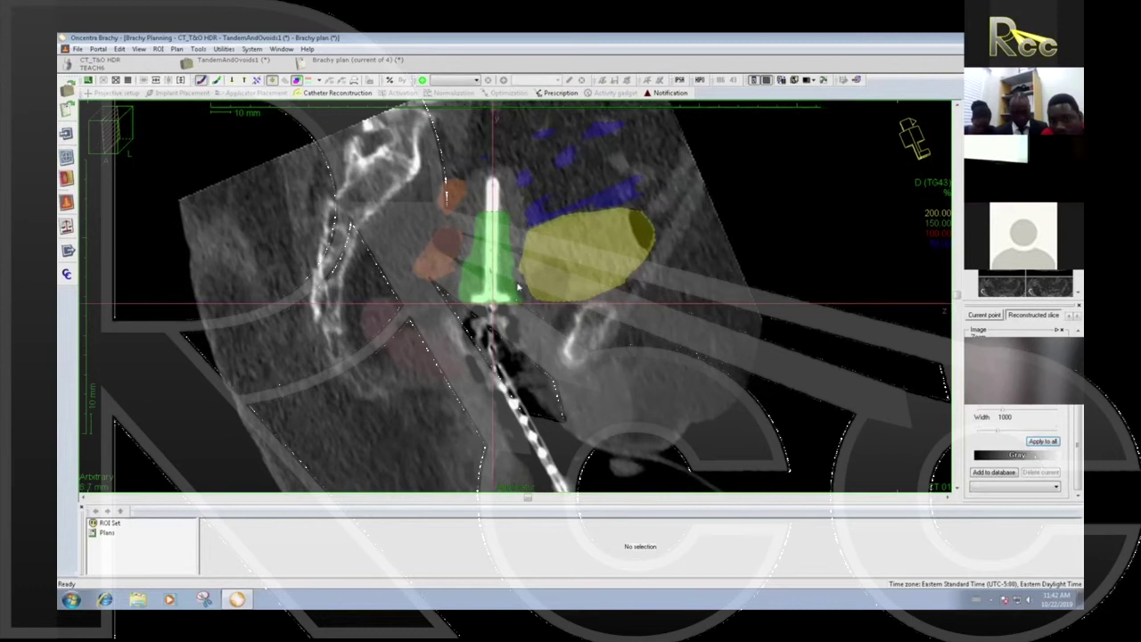
Step: Fine-tune the centre and rotation of the reconstructed planes along the tandem in the enlarged sagittal view
{"action": "middle_click_drag", "start_coordinate": [535, 279], "coordinate": [540, 360]}
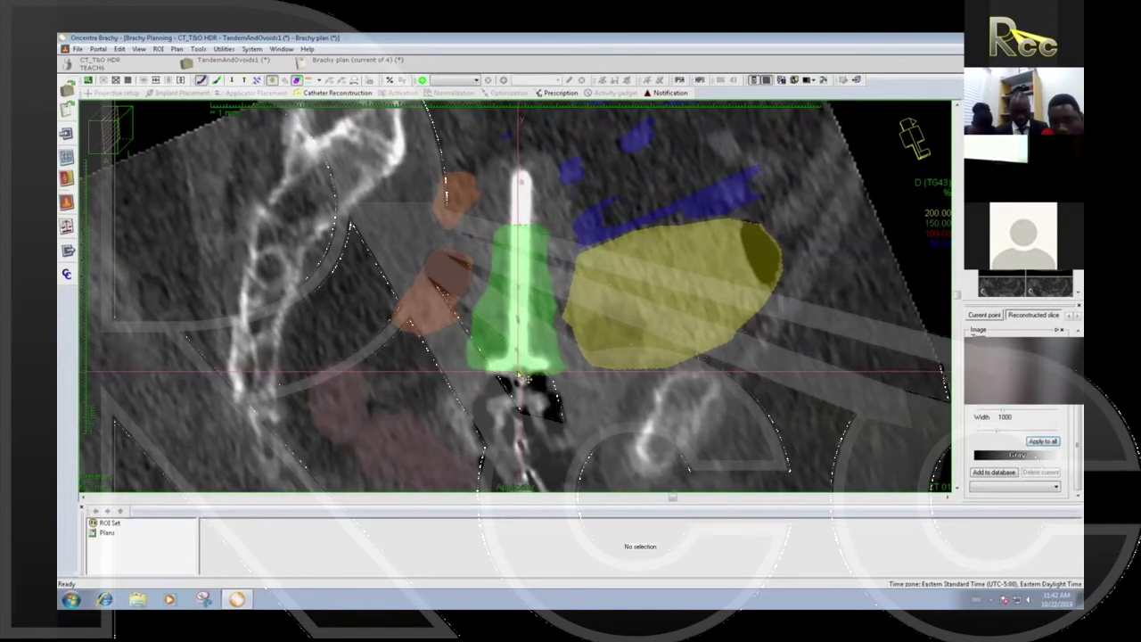
{"action": "middle_click_drag", "start_coordinate": [523, 378], "coordinate": [527, 378]}
{"action": "scroll", "coordinate": [542, 295], "scroll_direction": "down", "scroll_amount": 2}
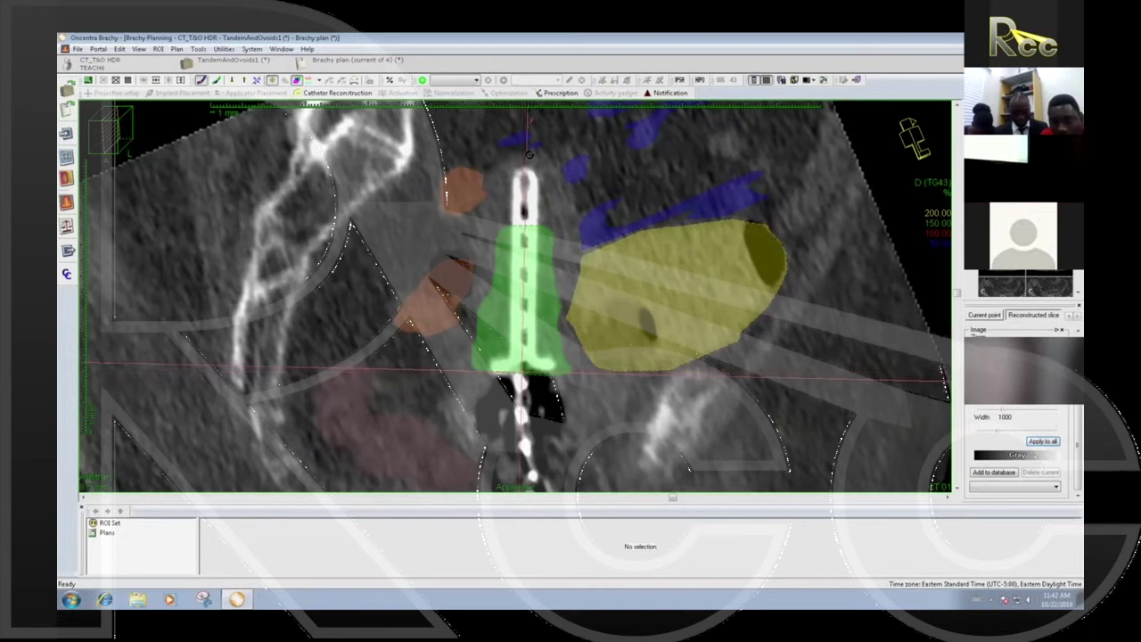
{"action": "scroll", "coordinate": [556, 266], "scroll_direction": "down", "scroll_amount": 1}
Step: Enlarge the coronal view and refine the planes' centre on the tandem at the lower end of the HighRiskCTV
{"action": "double_click", "coordinate": [555, 273]}
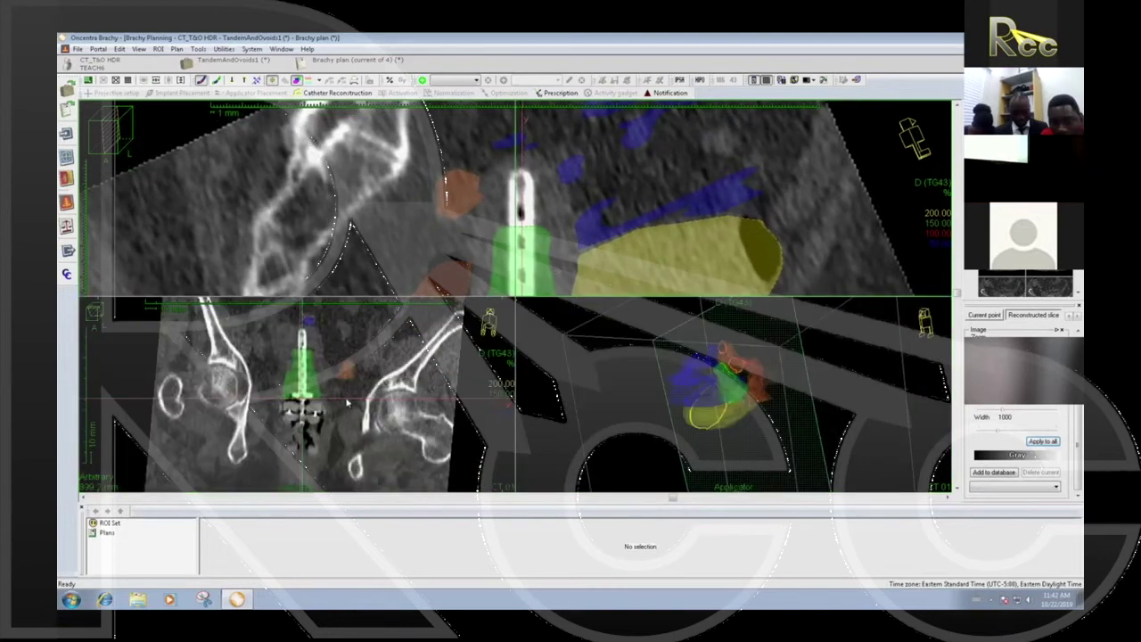
{"action": "double_click", "coordinate": [550, 259]}
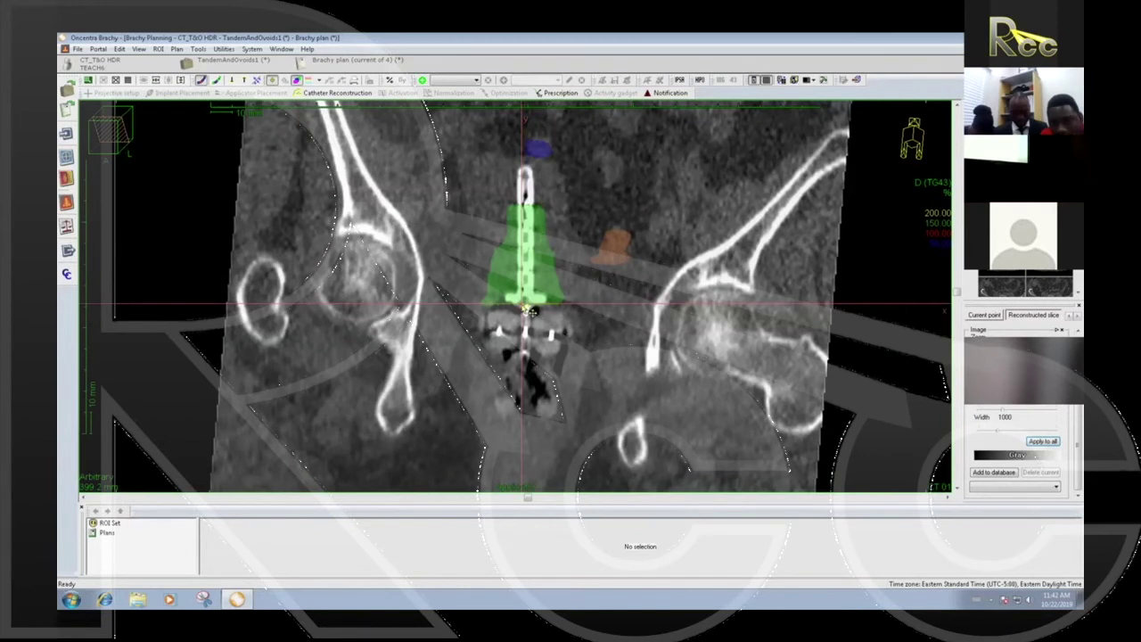
{"action": "scroll", "coordinate": [532, 311], "scroll_direction": "up", "scroll_amount": 3}
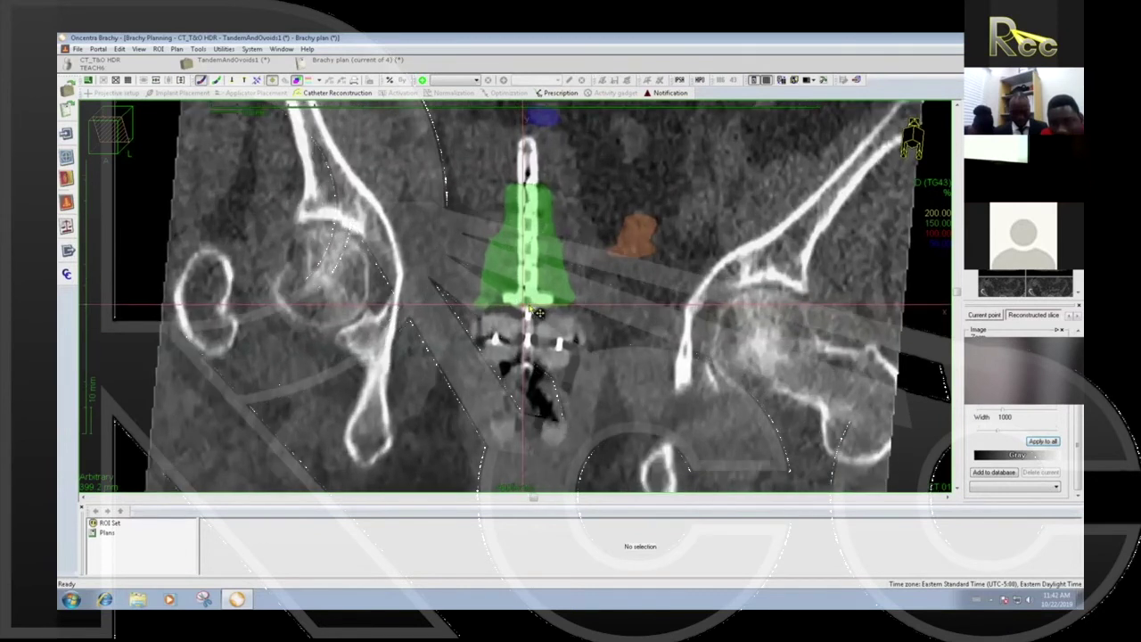
{"action": "scroll", "coordinate": [538, 312], "scroll_direction": "up", "scroll_amount": 2}
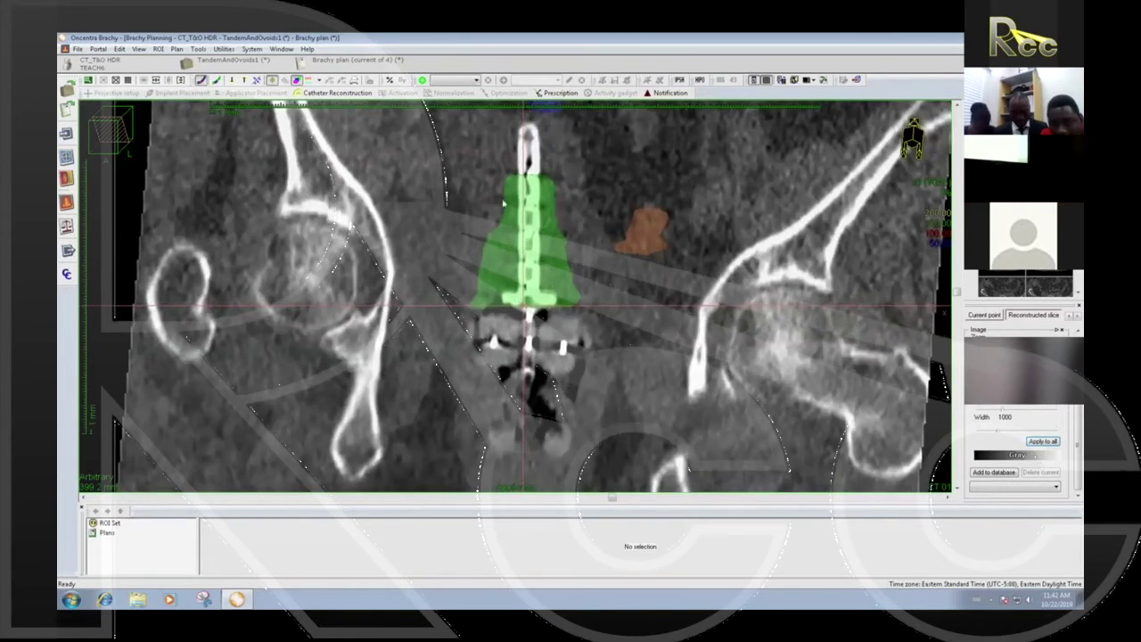
{"action": "scroll", "coordinate": [357, 195], "scroll_direction": "up", "scroll_amount": 1}
Step: Bring the axial view to the ovoid level and rotate the reconstructed planes there to line up with both ovoids
{"action": "double_click", "coordinate": [356, 194]}
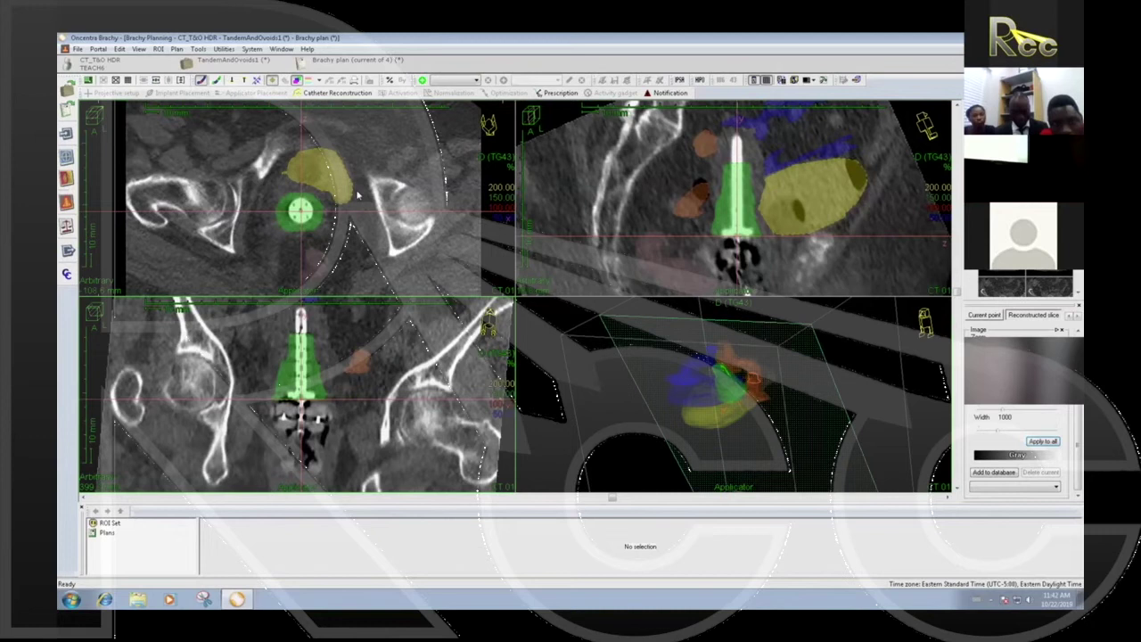
{"action": "left_click", "coordinate": [356, 194]}
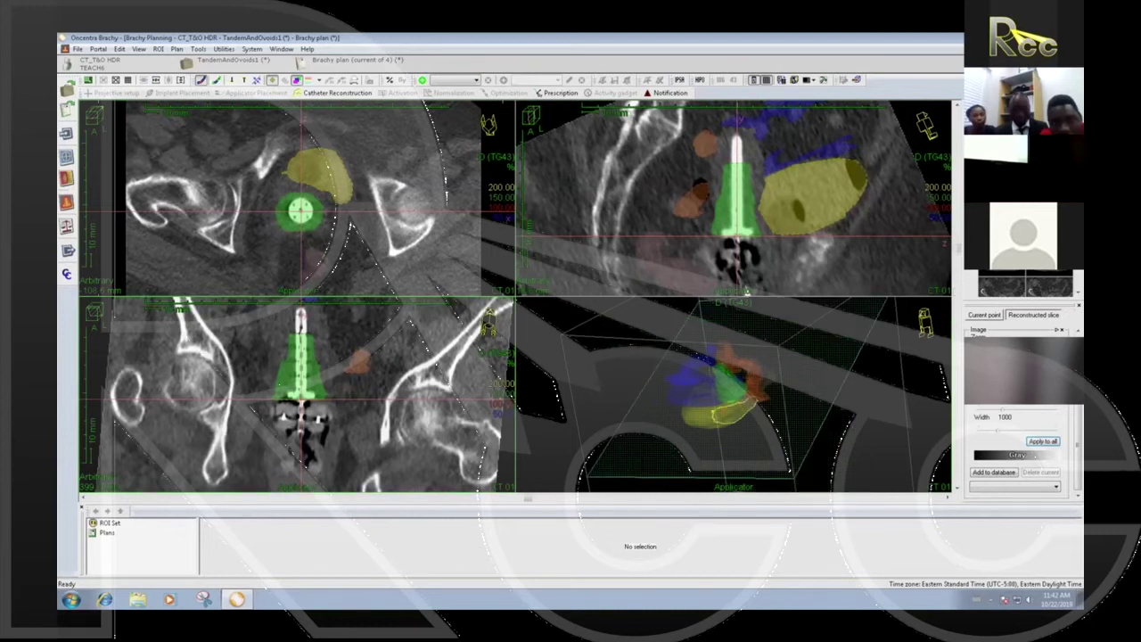
{"action": "scroll", "coordinate": [358, 195], "scroll_direction": "down", "scroll_amount": 5}
{"action": "scroll", "coordinate": [358, 195], "scroll_direction": "down", "scroll_amount": 3}
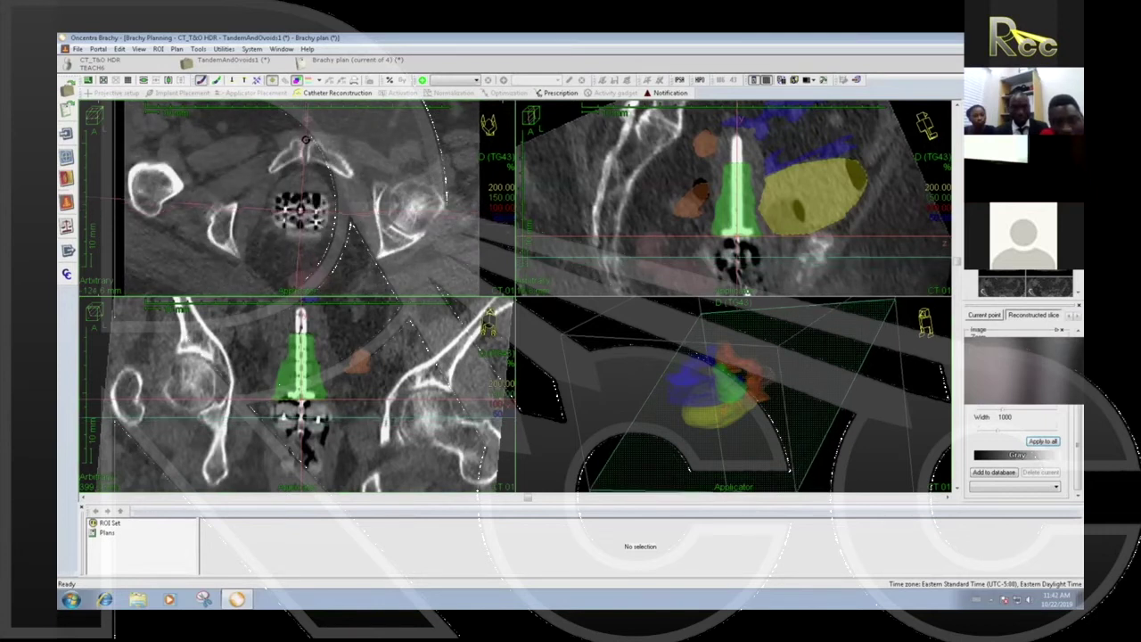
{"action": "scroll", "coordinate": [303, 205], "scroll_direction": "down", "scroll_amount": 2}
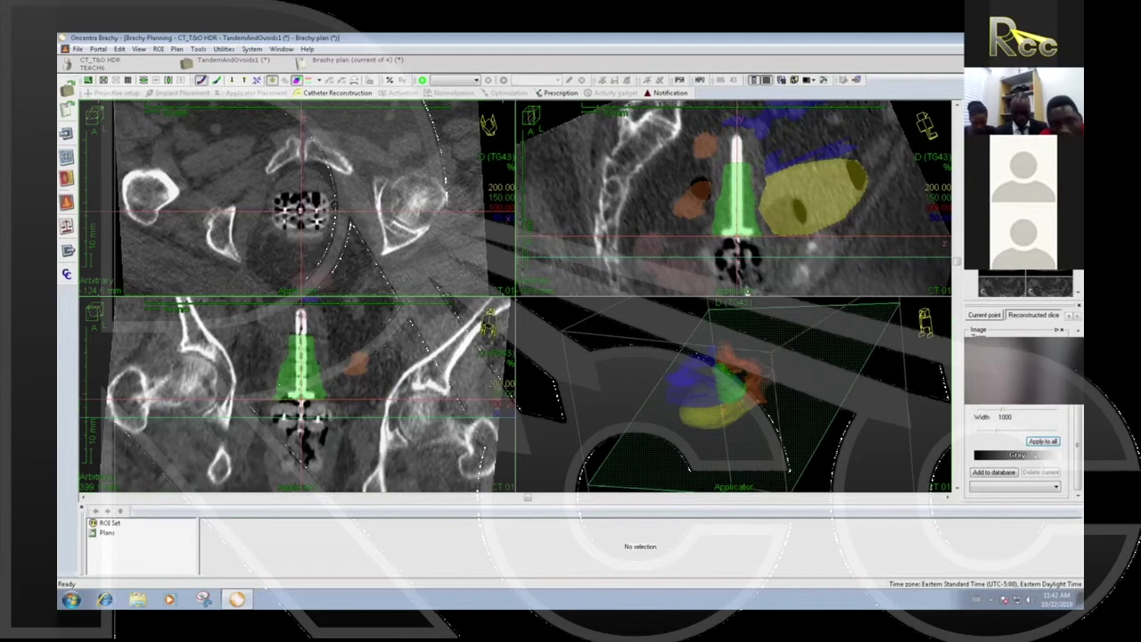
Step: Return the axial slice to the HighRiskCTV level and bring up the sagittal slice through the centre of the tandem
{"action": "scroll", "coordinate": [334, 205], "scroll_direction": "up", "scroll_amount": 4}
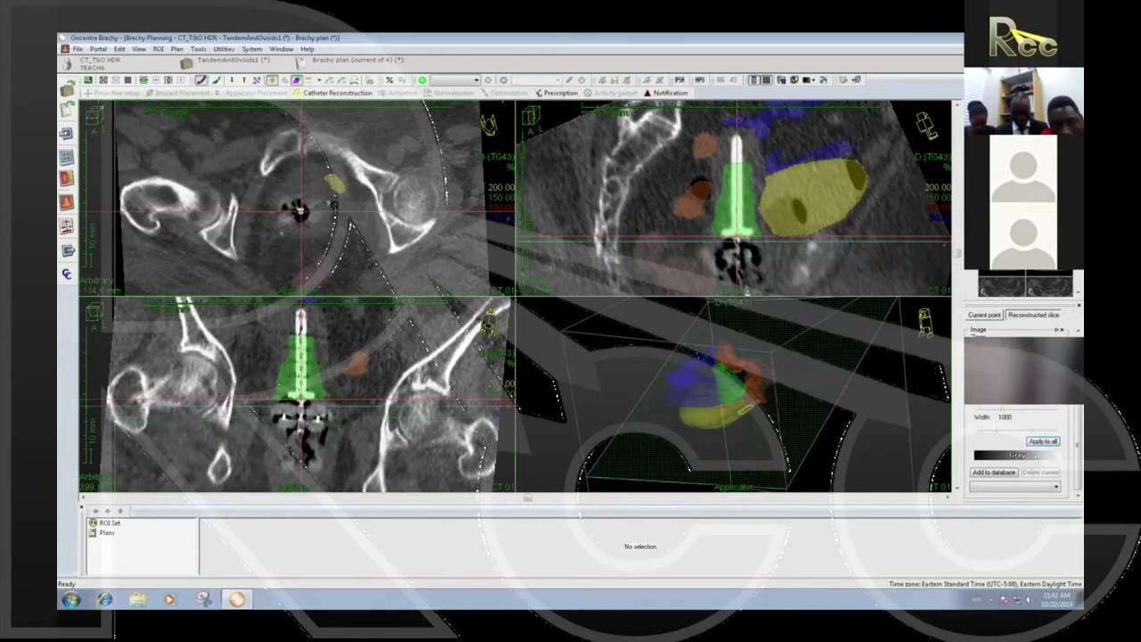
{"action": "left_click", "coordinate": [700, 174]}
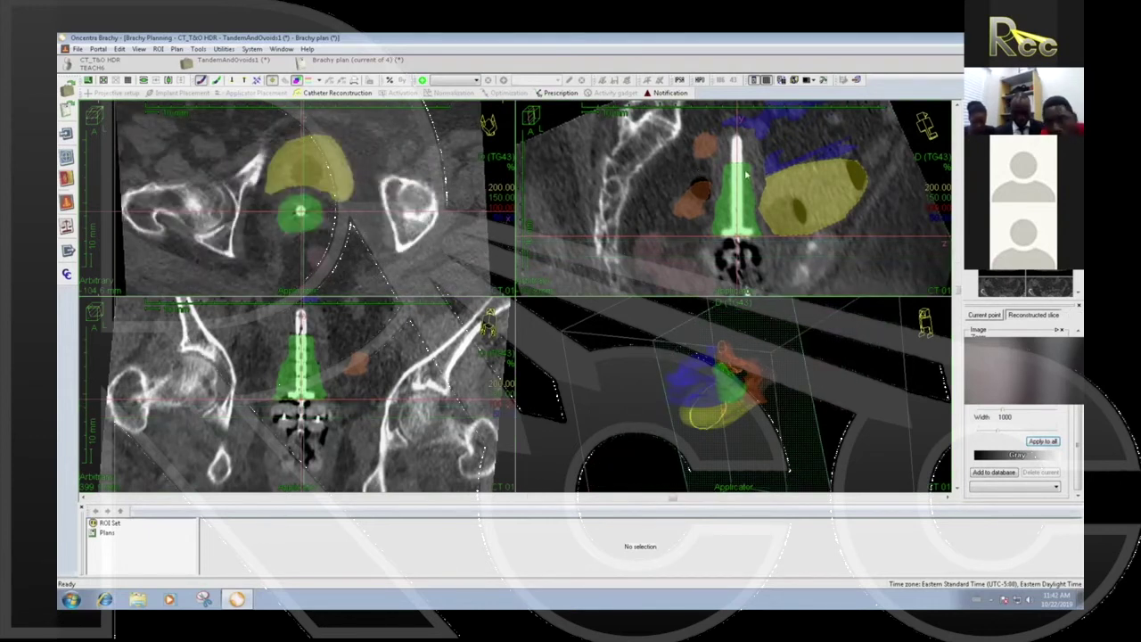
{"action": "scroll", "coordinate": [746, 174], "scroll_direction": "down", "scroll_amount": 3}
{"action": "scroll", "coordinate": [746, 175], "scroll_direction": "down", "scroll_amount": 2}
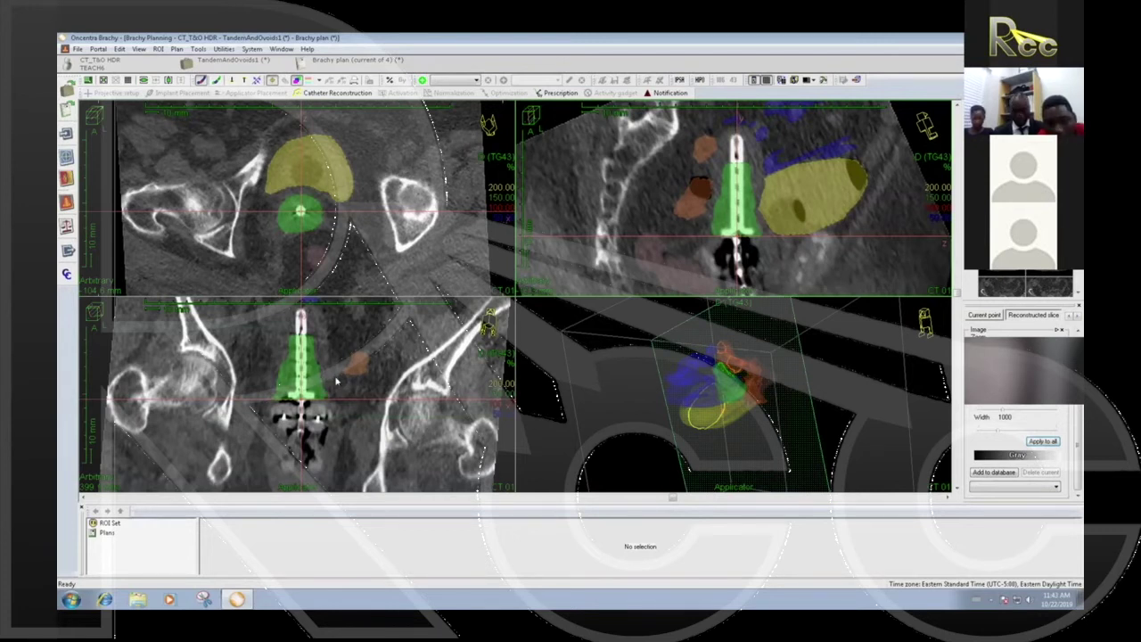
Step: Enlarge the coronal view and widen its grey-level window to 1658 so the applicator channels stand out
{"action": "double_click", "coordinate": [337, 381]}
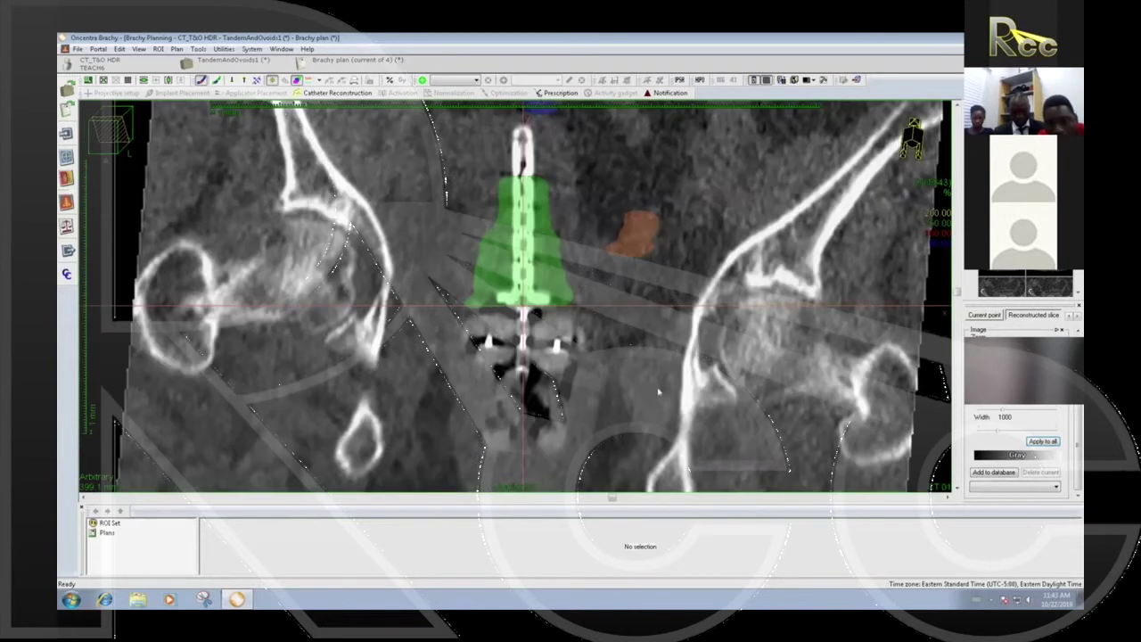
{"action": "right_click", "coordinate": [603, 252]}
{"action": "left_click", "coordinate": [647, 451]}
{"action": "left_click_drag", "start_coordinate": [672, 339], "coordinate": [717, 360]}
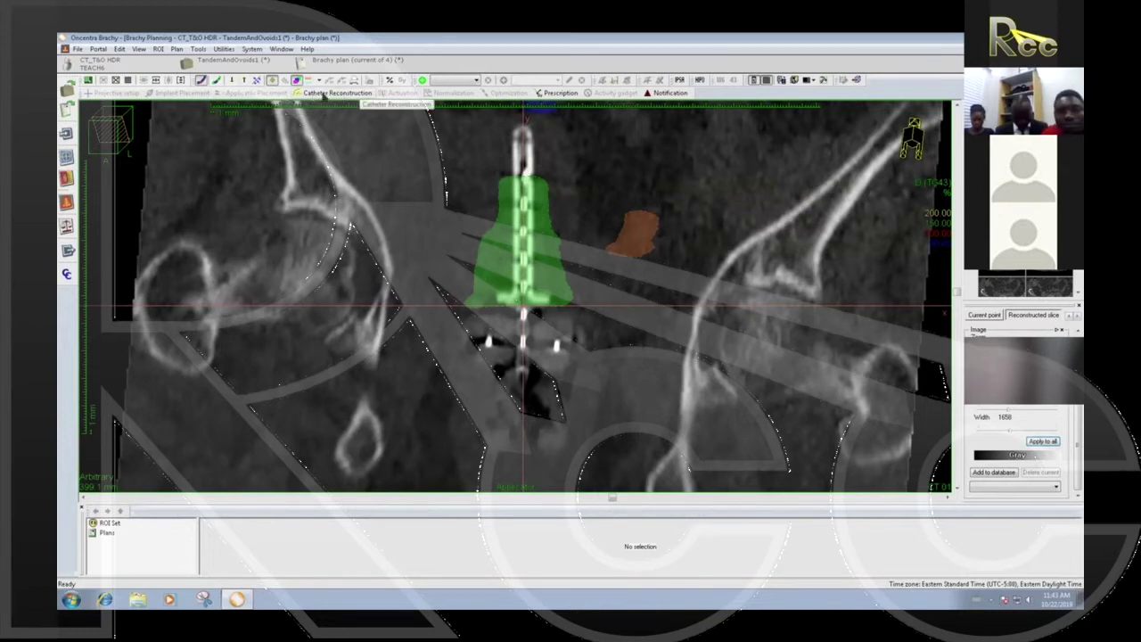
Step: Start Catheter Reconstruction with 3 catheters and enlarge the catheter table to show all three rows
{"action": "left_click", "coordinate": [335, 92]}
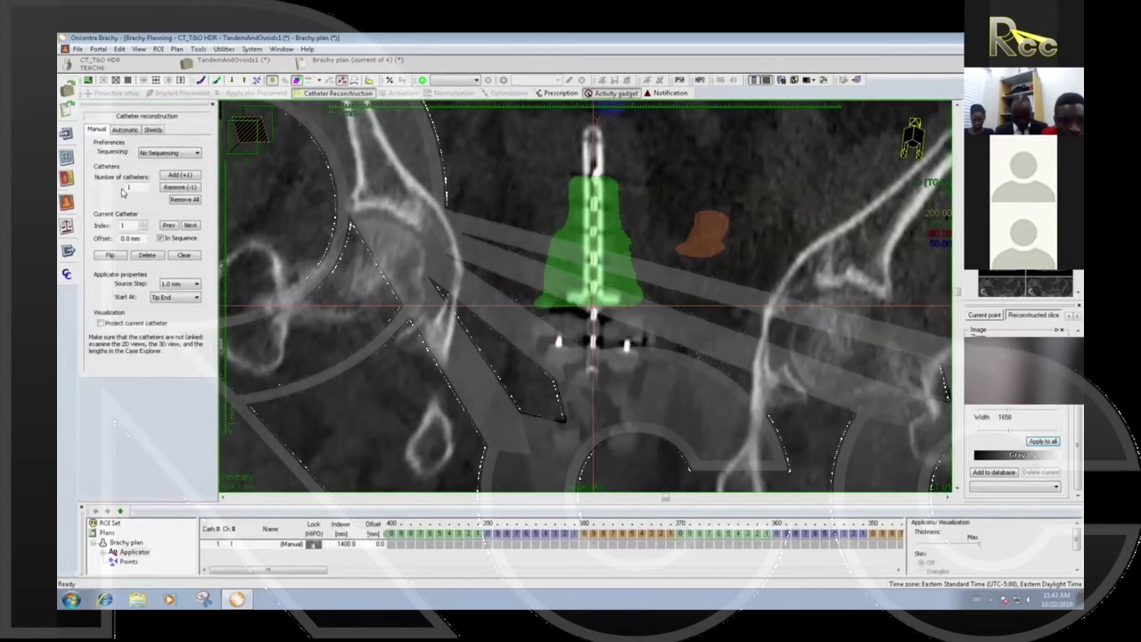
{"action": "type", "text": "3"}
{"action": "key", "text": "Tab"}
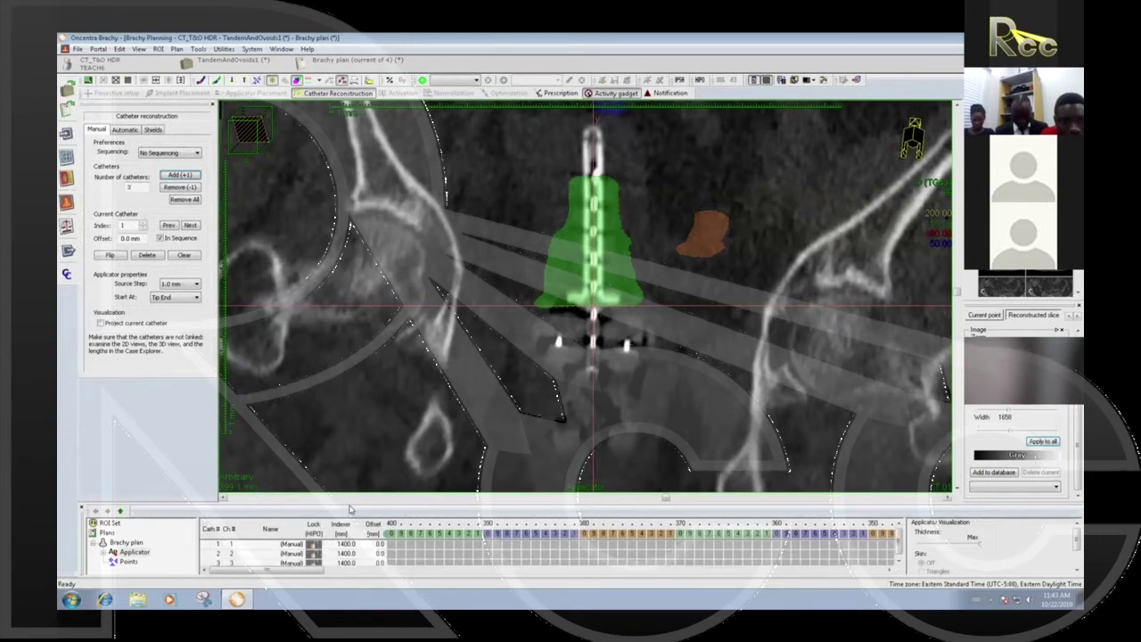
{"action": "left_click_drag", "start_coordinate": [349, 503], "coordinate": [350, 501]}
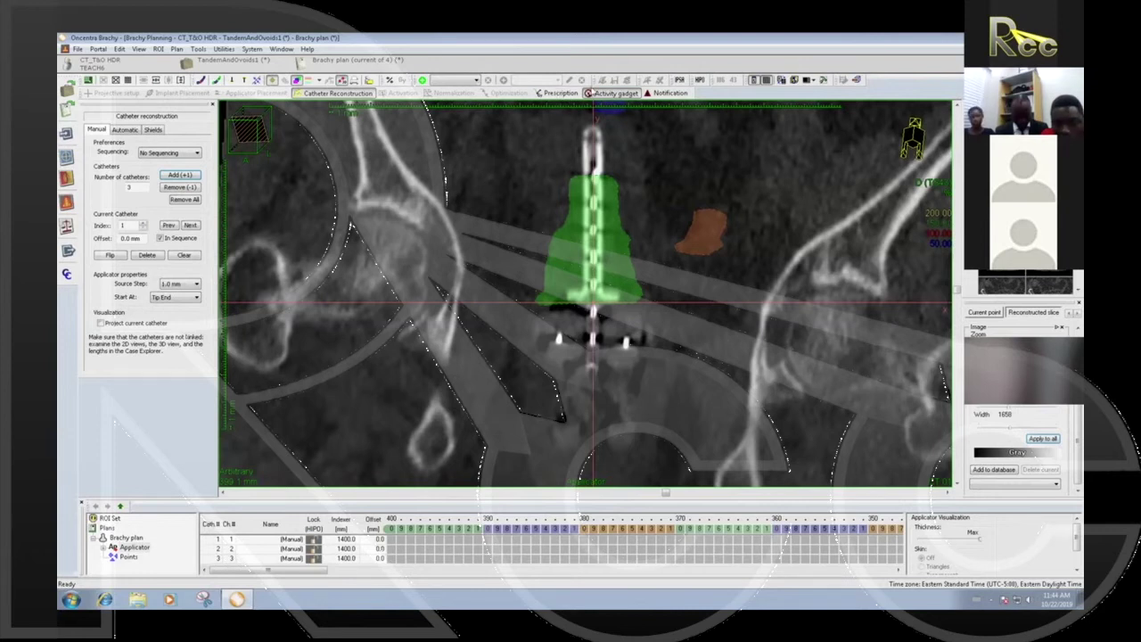
Step: Prescribe a dose of 700 cGy per fraction for the HDR plan
{"action": "left_click", "coordinate": [559, 92]}
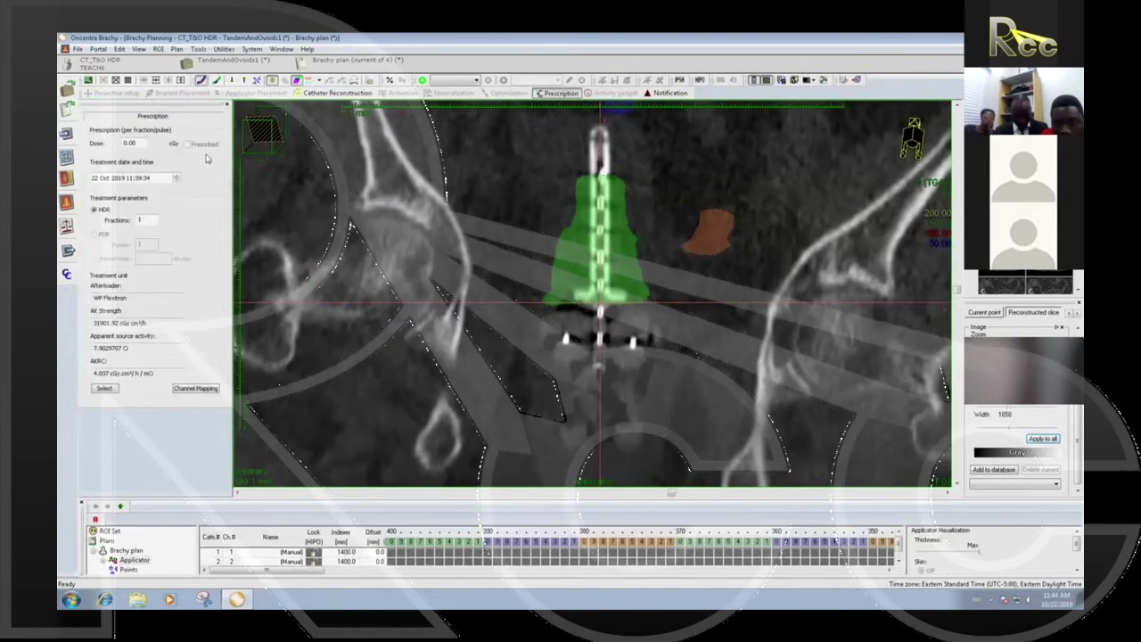
{"action": "double_click", "coordinate": [138, 141]}
{"action": "type", "text": "700"}
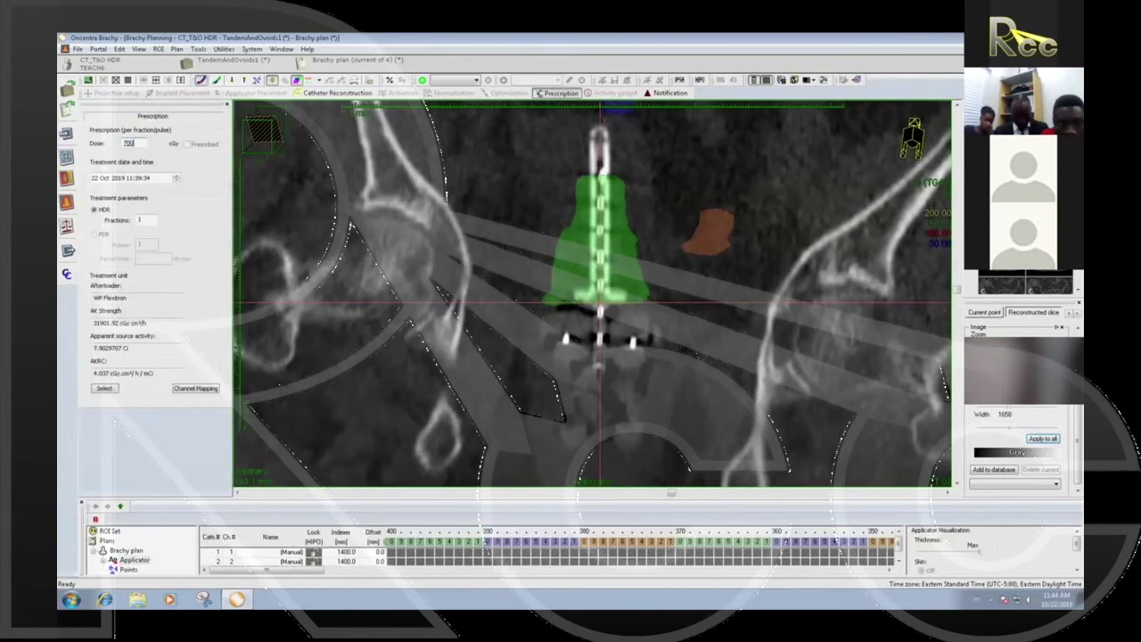
{"action": "left_click", "coordinate": [155, 219]}
Step: Replace the default channel mapping, assigning catheter 2 to channel 3 and catheter 3 to channel 5
{"action": "left_click", "coordinate": [187, 391]}
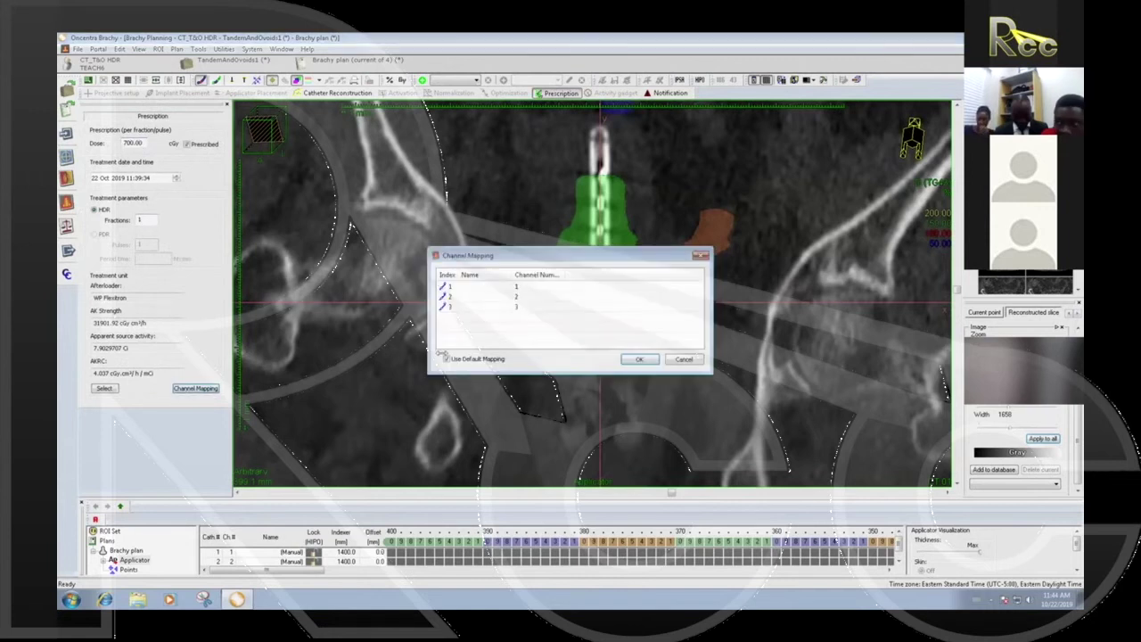
{"action": "double_click", "coordinate": [530, 295]}
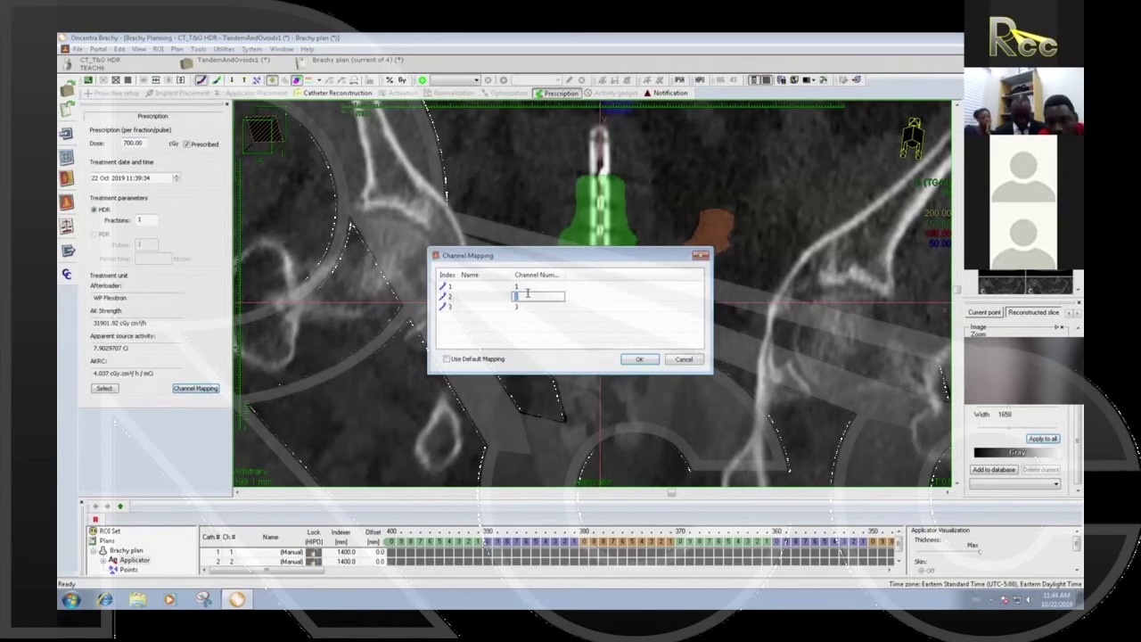
{"action": "double_click", "coordinate": [522, 306]}
{"action": "type", "text": "5"}
{"action": "left_click", "coordinate": [532, 294]}
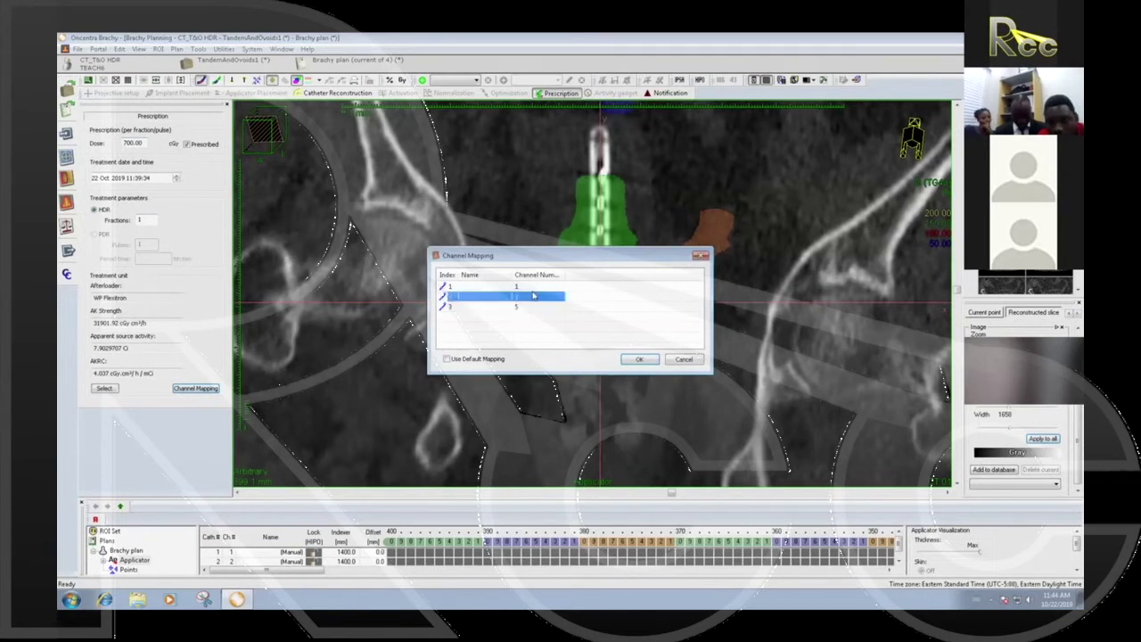
{"action": "left_click", "coordinate": [638, 358]}
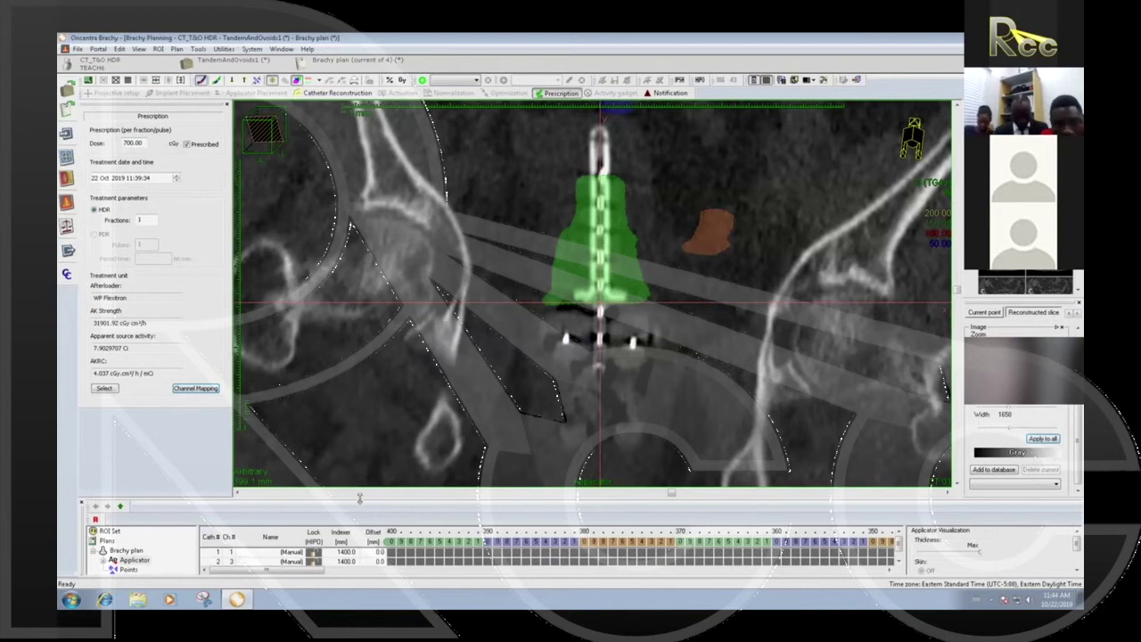
Step: Enlarge the catheter table to show all remapped channels and return to Catheter Reconstruction
{"action": "left_click_drag", "start_coordinate": [359, 496], "coordinate": [359, 487]}
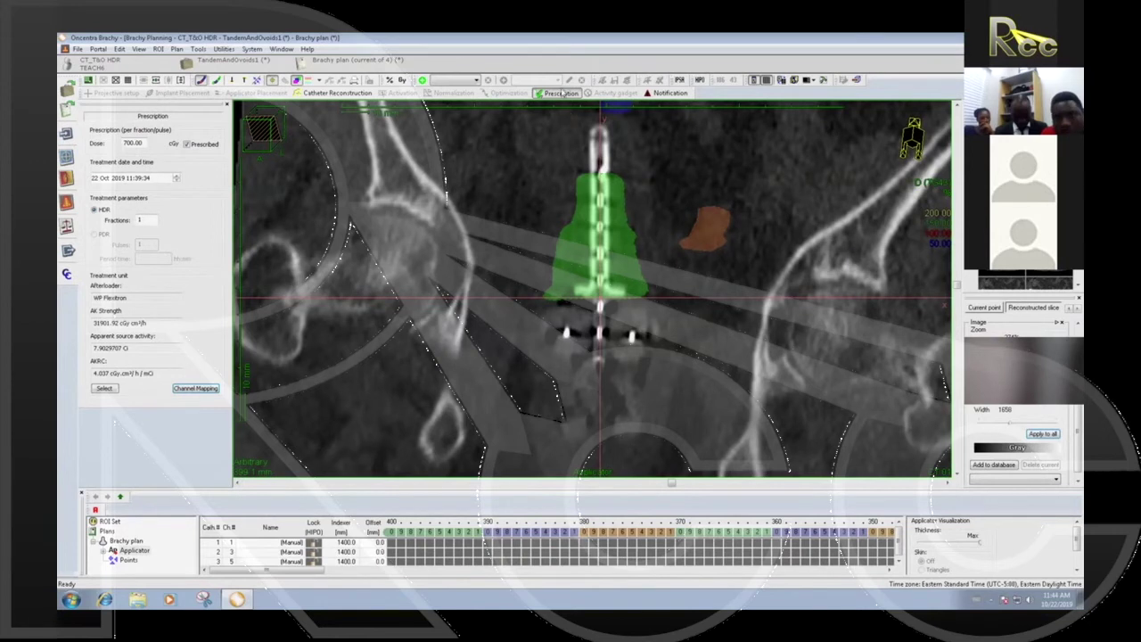
{"action": "left_click", "coordinate": [337, 93]}
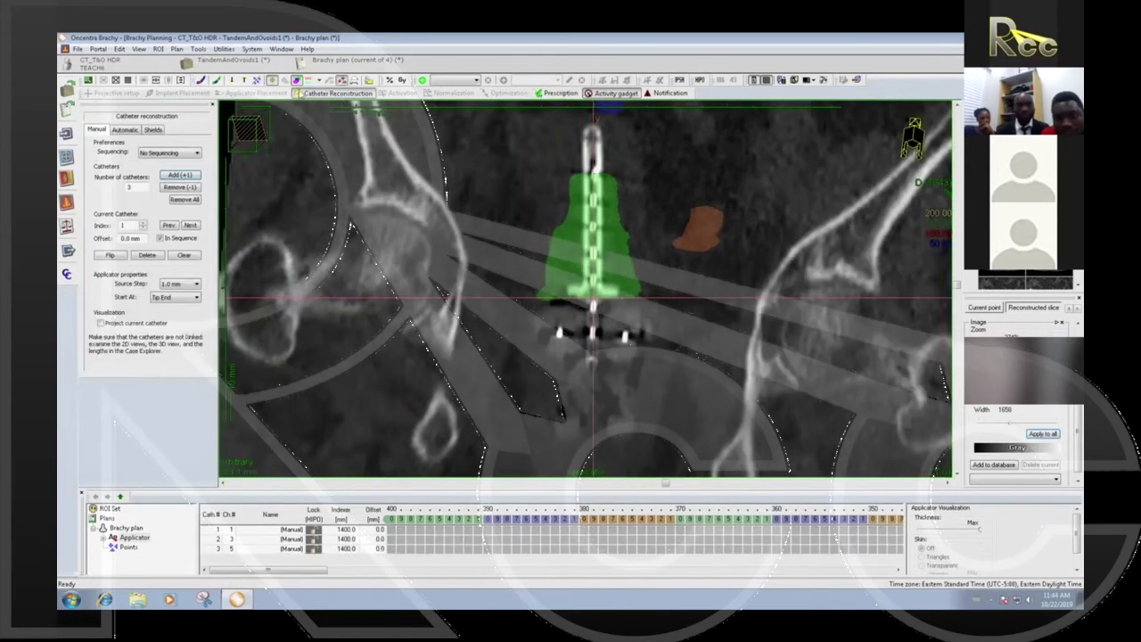
Step: Set the indexer length of all three catheters to 1300 mm
{"action": "left_click", "coordinate": [248, 542]}
{"action": "left_click", "coordinate": [251, 555], "text": "shift"}
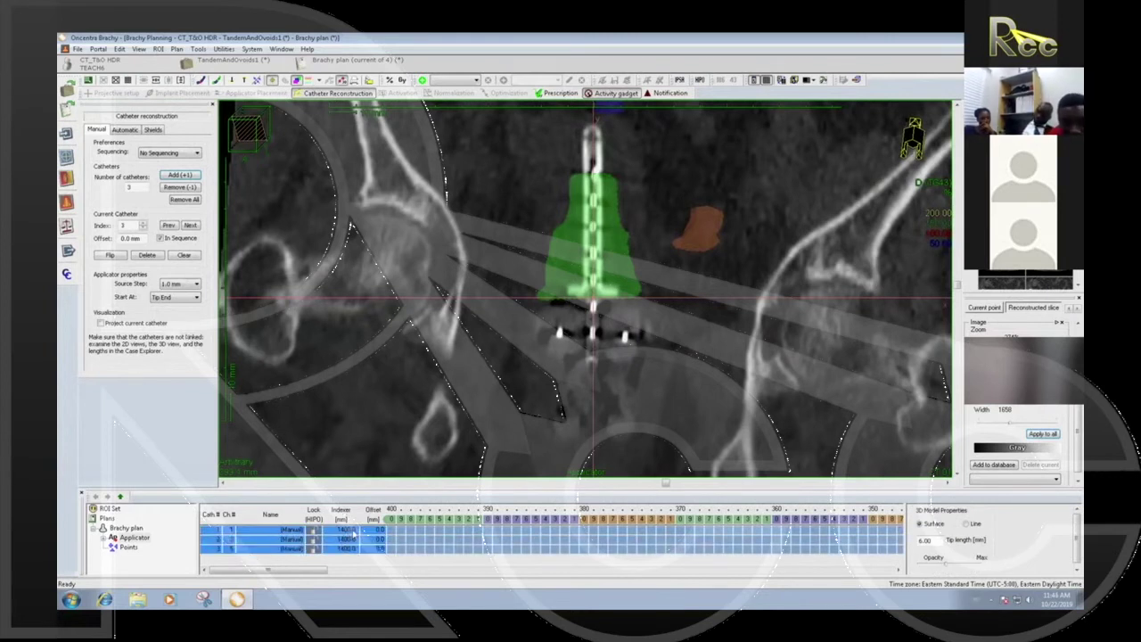
{"action": "double_click", "coordinate": [351, 530]}
{"action": "key", "text": "BackSpace"}
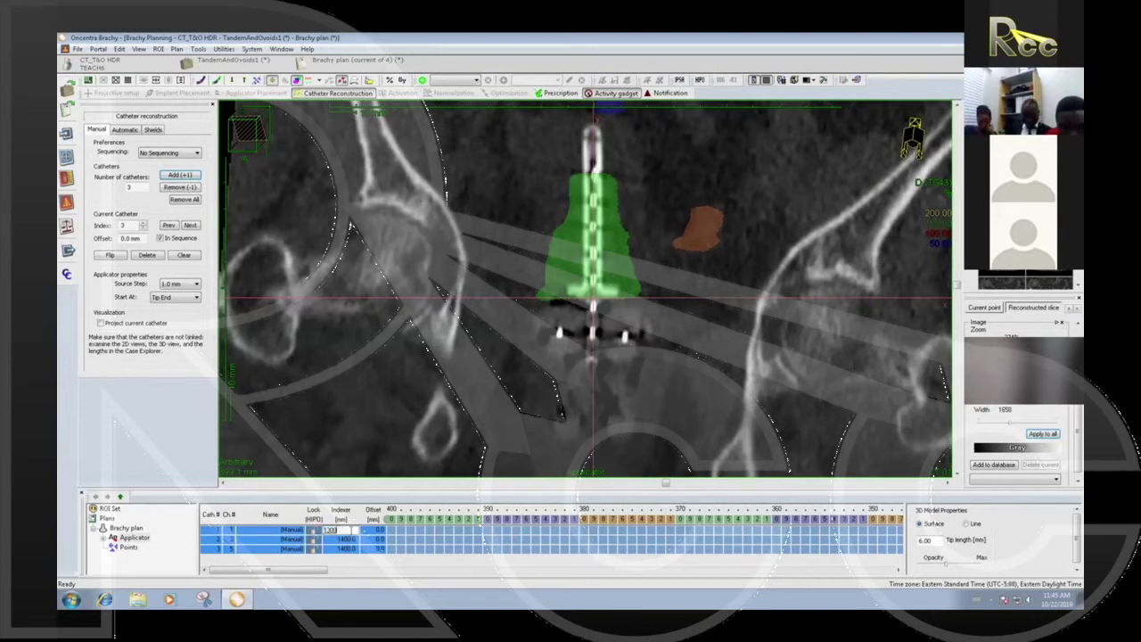
{"action": "key", "text": "Return"}
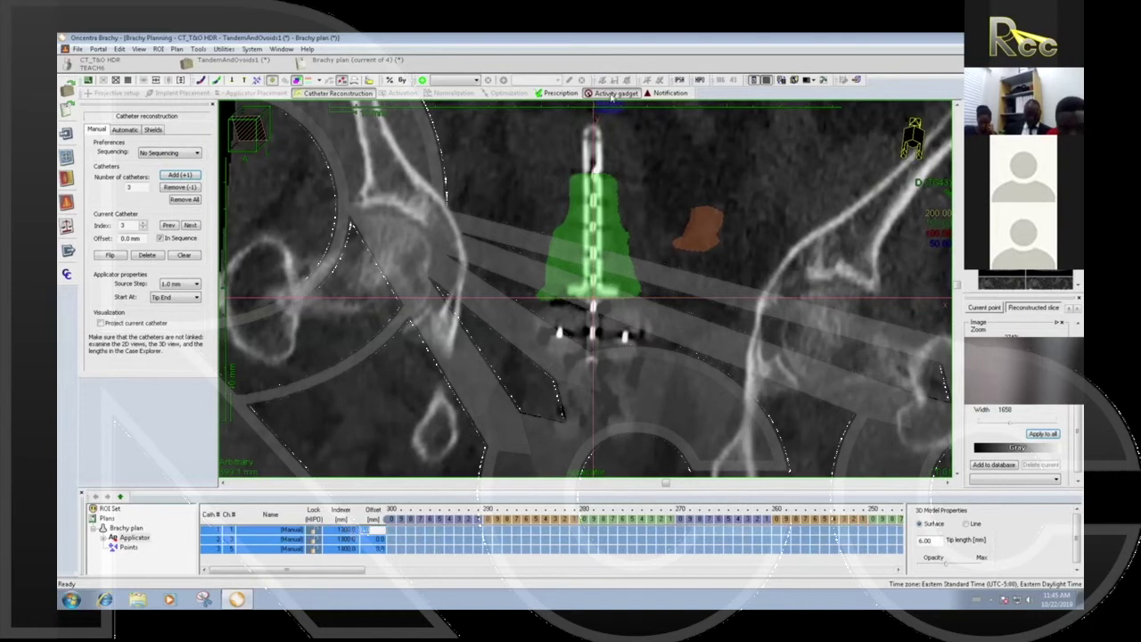
Step: Turn off the filled ROI display and reconstruct catheter 3 by placing points along the tandem from its upper part to below the flange
{"action": "left_click", "coordinate": [158, 49]}
{"action": "left_click", "coordinate": [185, 74]}
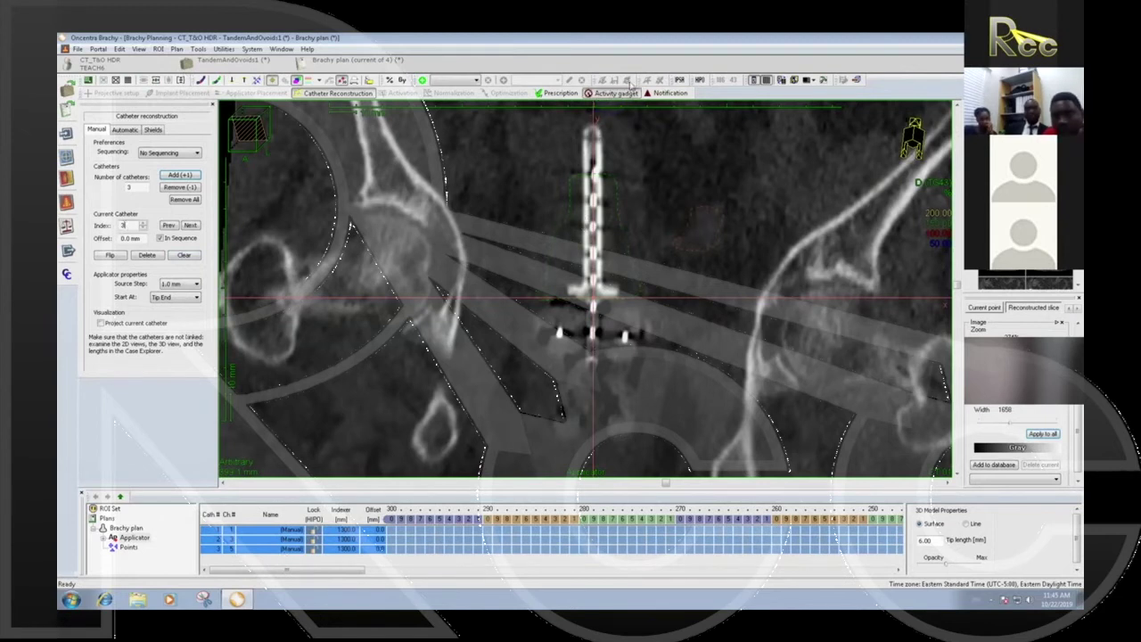
{"action": "left_click", "coordinate": [593, 172]}
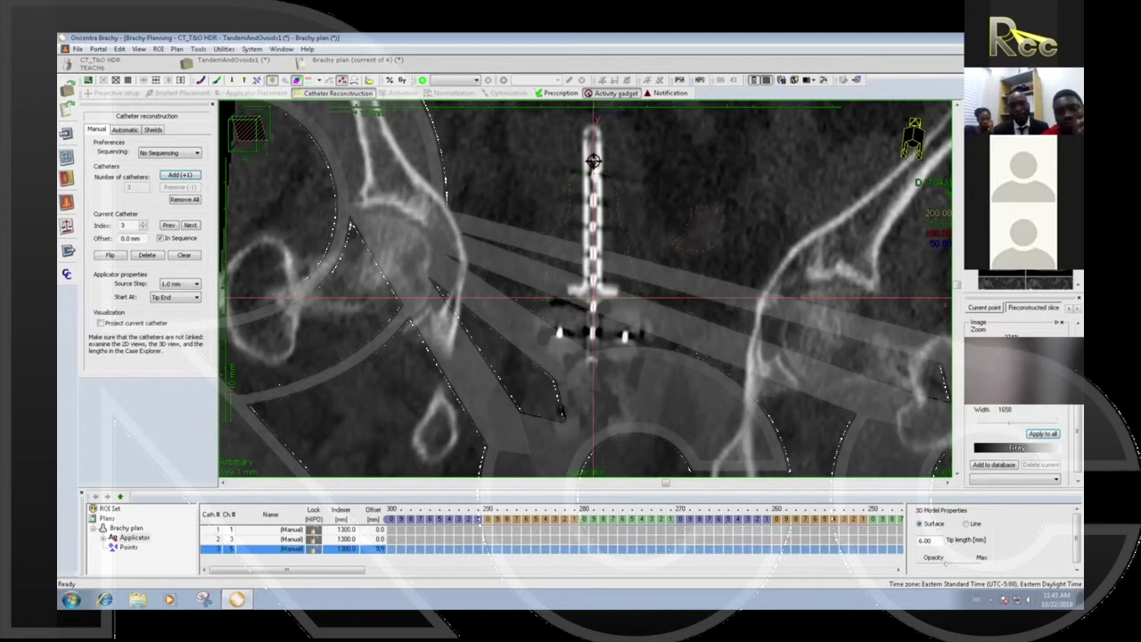
{"action": "left_click", "coordinate": [592, 160]}
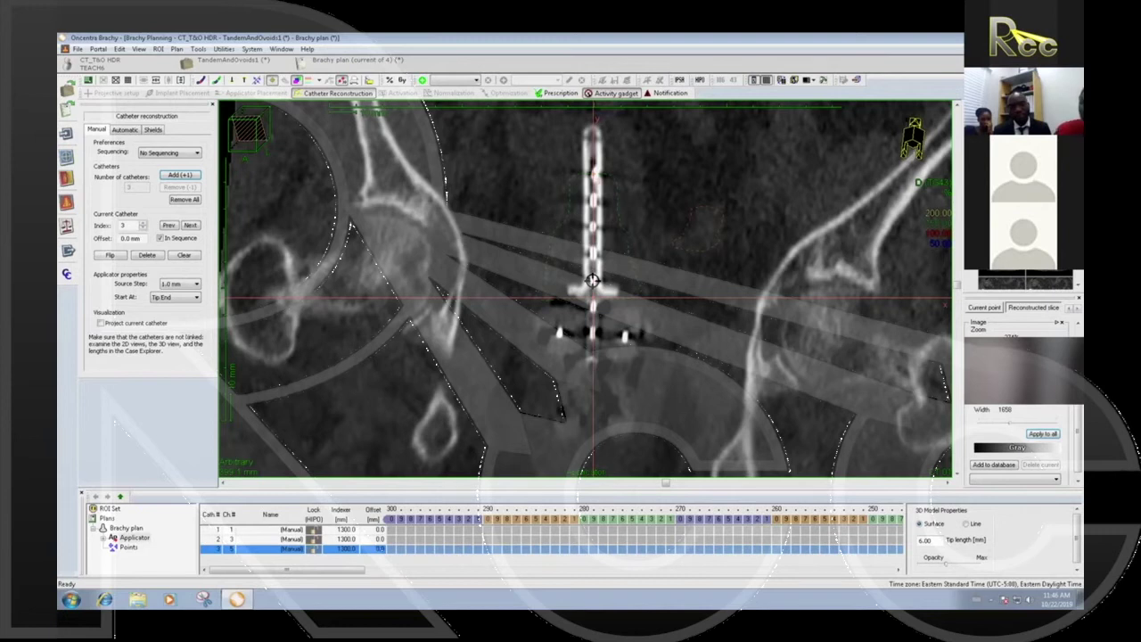
{"action": "left_click", "coordinate": [592, 334]}
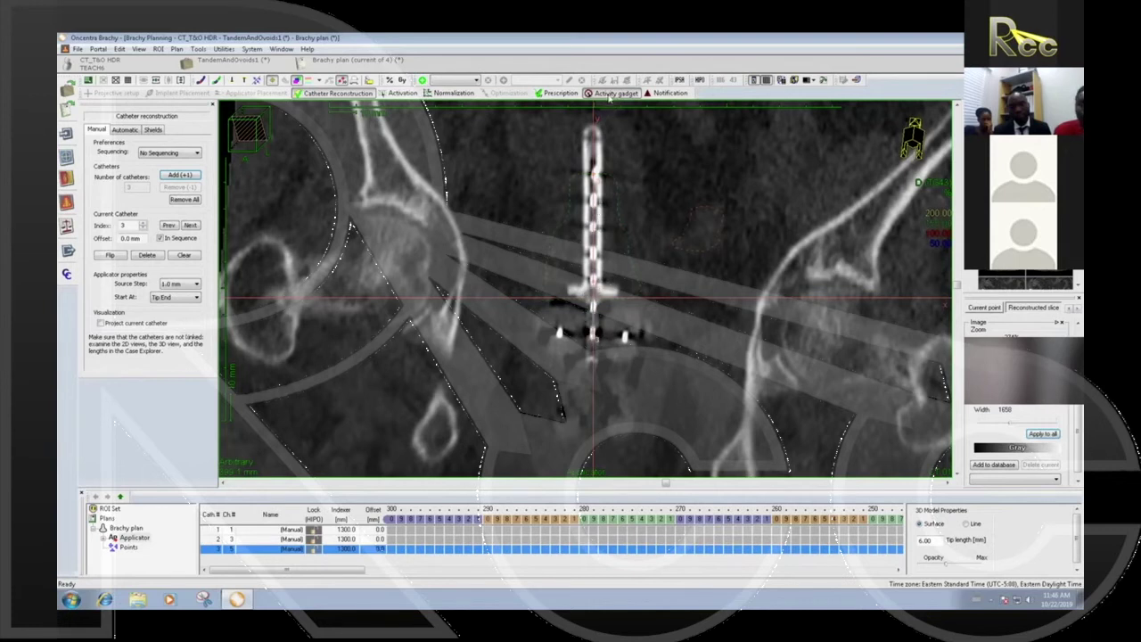
Step: Return to the four-view layout and show an enlarged, centred axial slice through both ovoids
{"action": "double_click", "coordinate": [649, 224]}
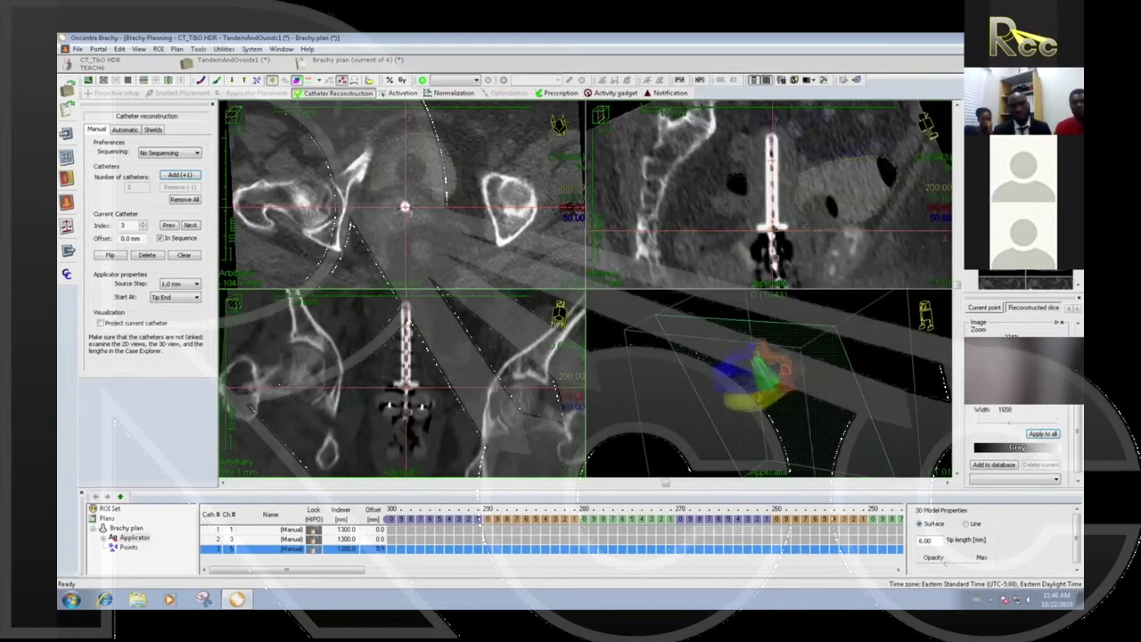
{"action": "scroll", "coordinate": [514, 206], "scroll_direction": "up", "scroll_amount": 2}
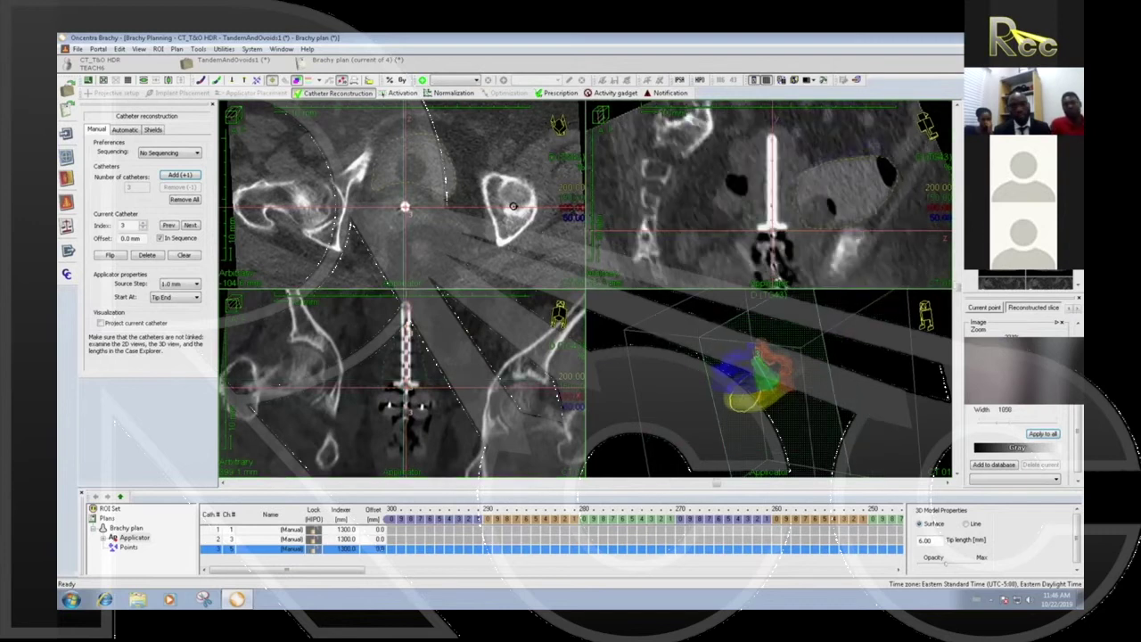
{"action": "scroll", "coordinate": [513, 206], "scroll_direction": "down", "scroll_amount": 5}
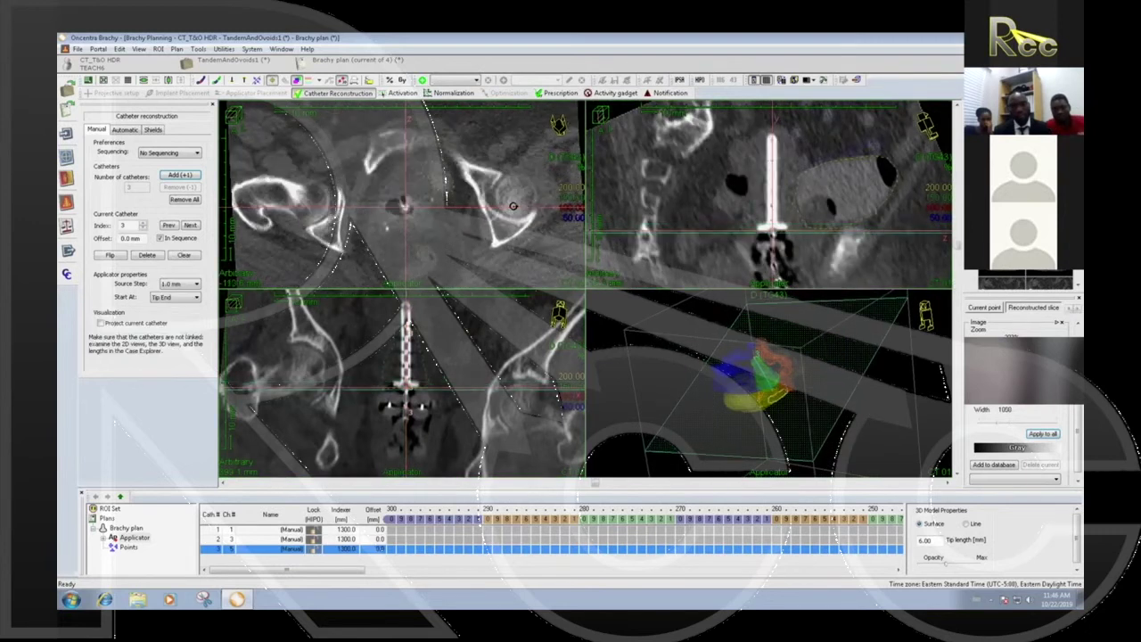
{"action": "scroll", "coordinate": [388, 208], "scroll_direction": "down", "scroll_amount": 4}
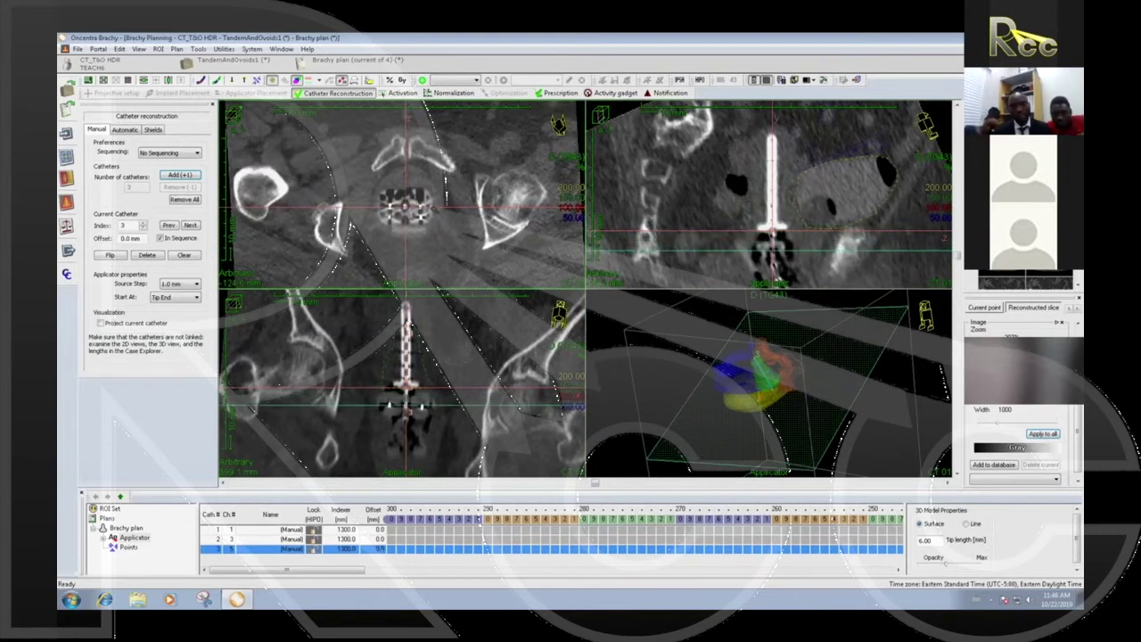
{"action": "scroll", "coordinate": [426, 183], "scroll_direction": "up", "scroll_amount": 2}
{"action": "scroll", "coordinate": [426, 183], "scroll_direction": "up", "scroll_amount": 3}
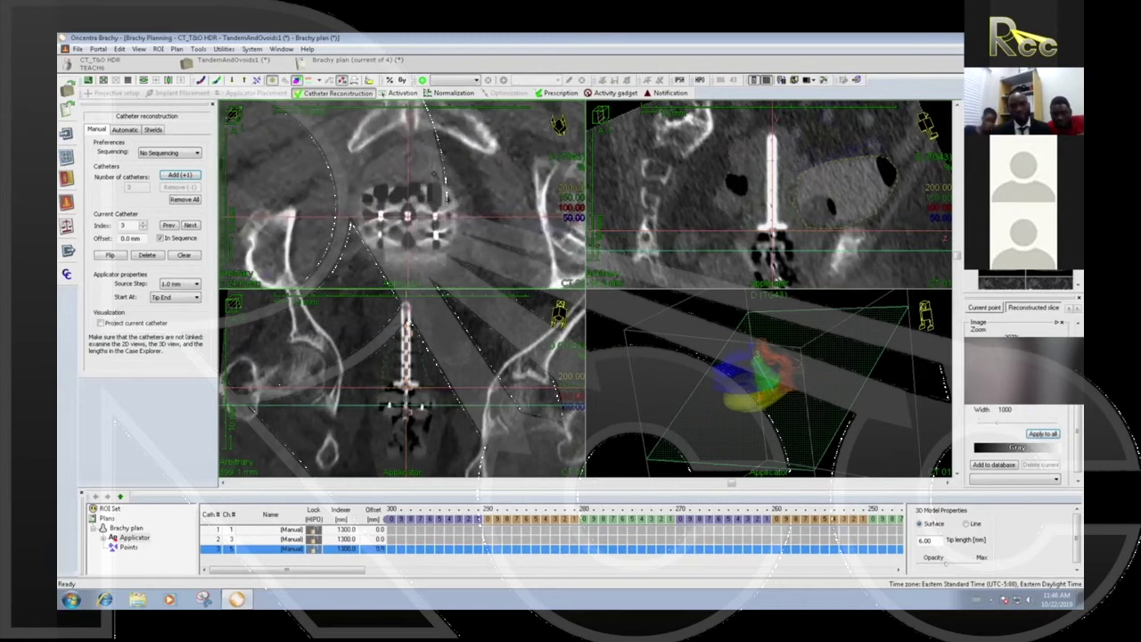
{"action": "middle_click_drag", "start_coordinate": [434, 182], "coordinate": [438, 165]}
{"action": "scroll", "coordinate": [430, 170], "scroll_direction": "up", "scroll_amount": 3}
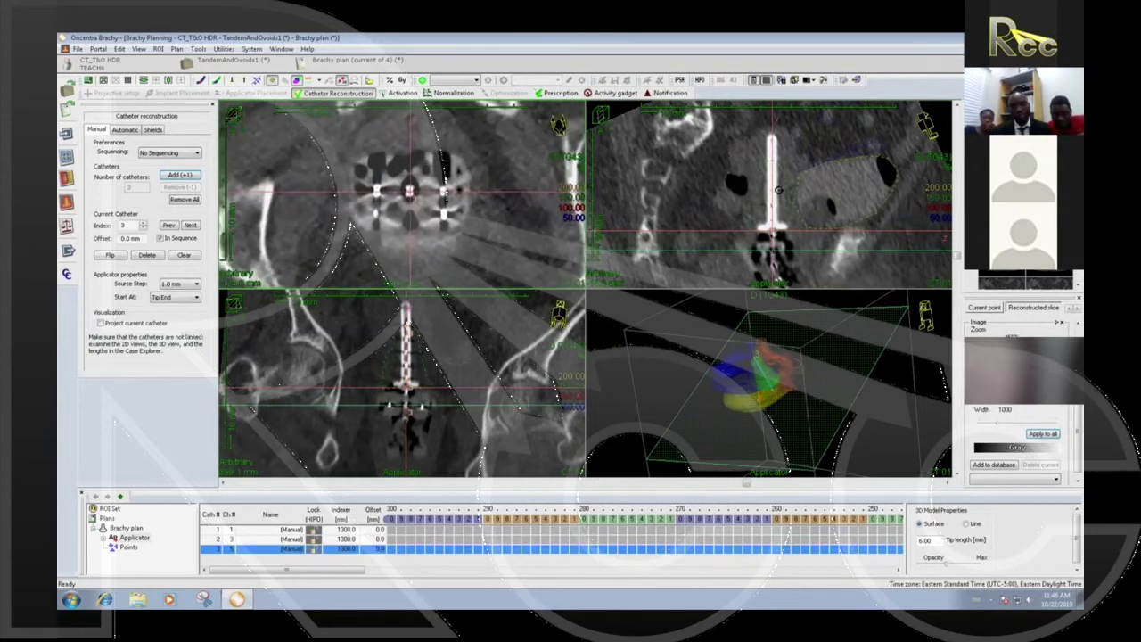
Step: Bring the sagittal view to the slice through the first ovoid and enlarge it around the chain of dummy source markers
{"action": "scroll", "coordinate": [779, 190], "scroll_direction": "down", "scroll_amount": 3}
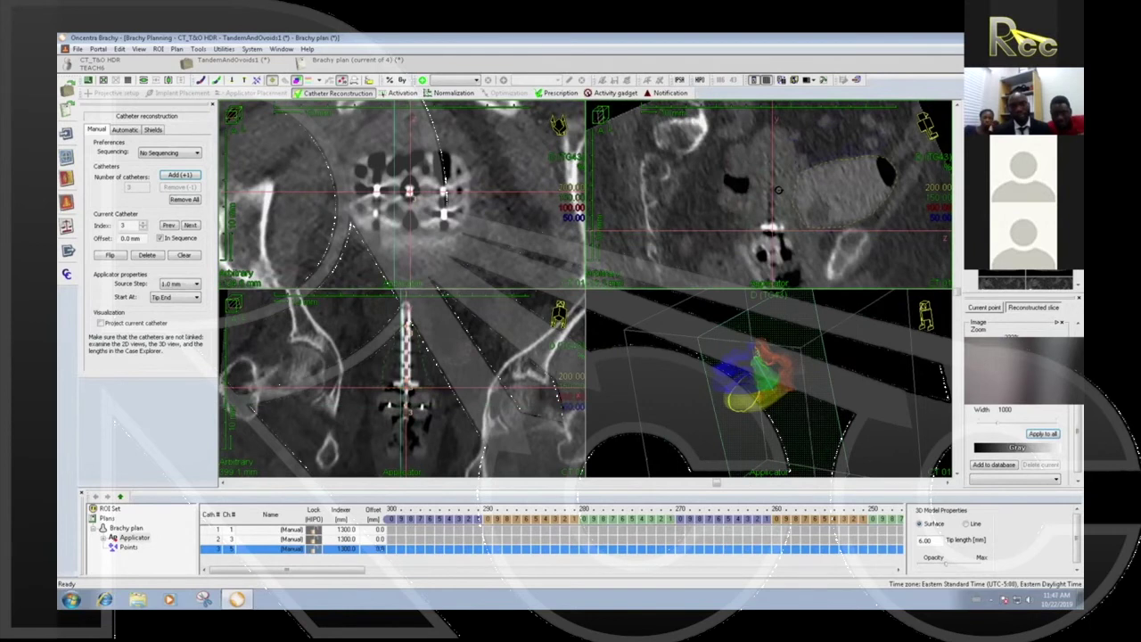
{"action": "scroll", "coordinate": [772, 192], "scroll_direction": "down", "scroll_amount": 3}
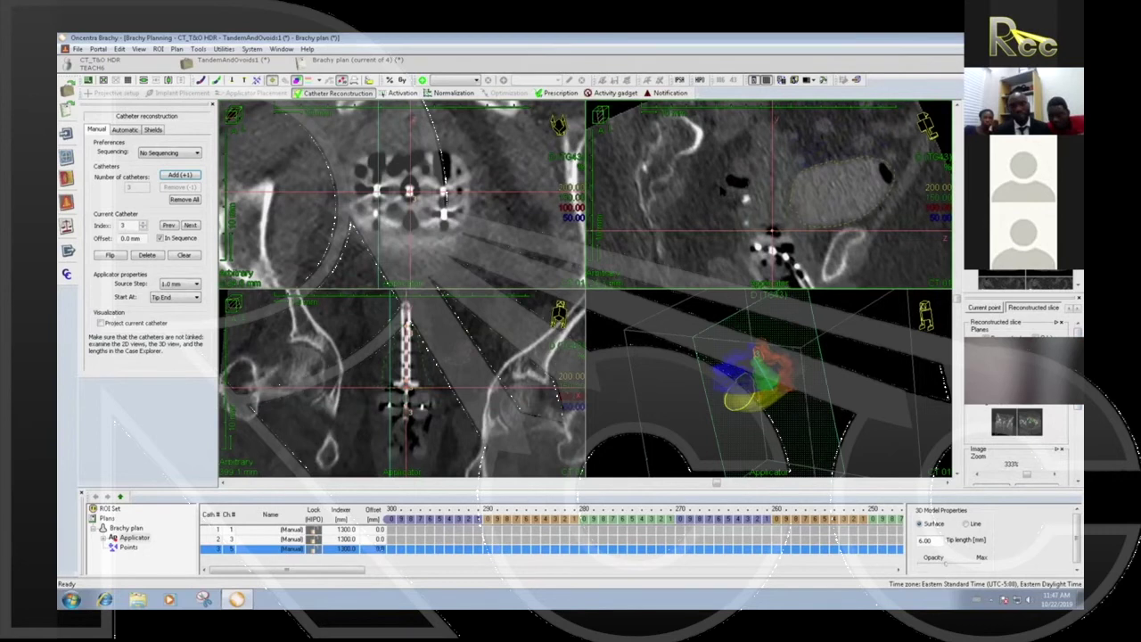
{"action": "scroll", "coordinate": [769, 195], "scroll_direction": "down", "scroll_amount": 1}
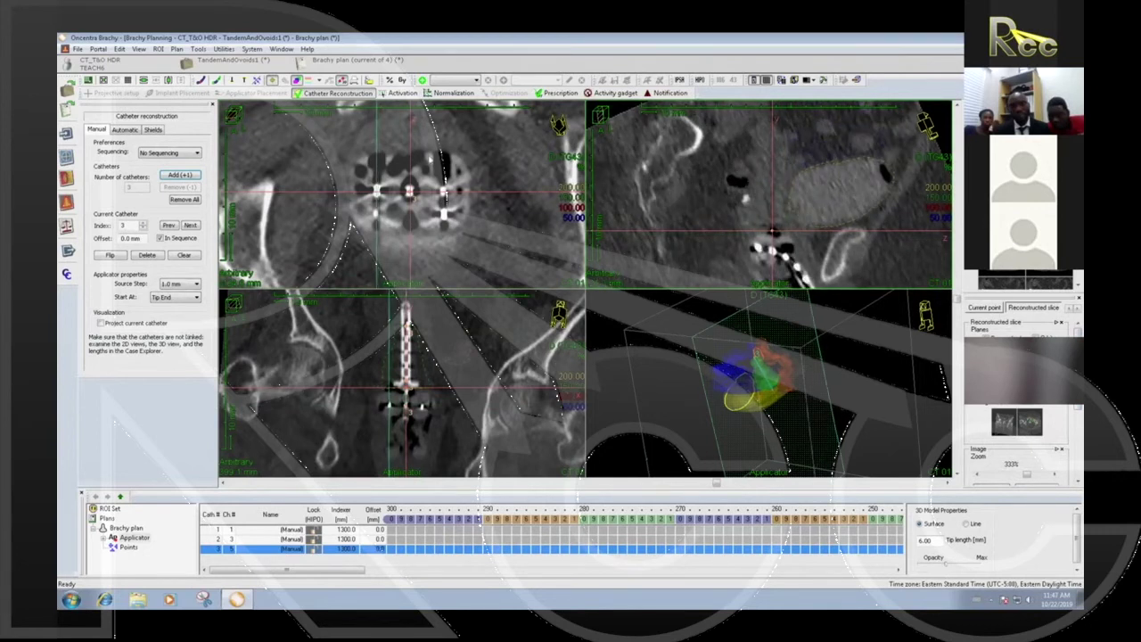
{"action": "middle_click_drag", "start_coordinate": [802, 231], "coordinate": [796, 159]}
{"action": "scroll", "coordinate": [794, 190], "scroll_direction": "up", "scroll_amount": 3, "text": "ctrl"}
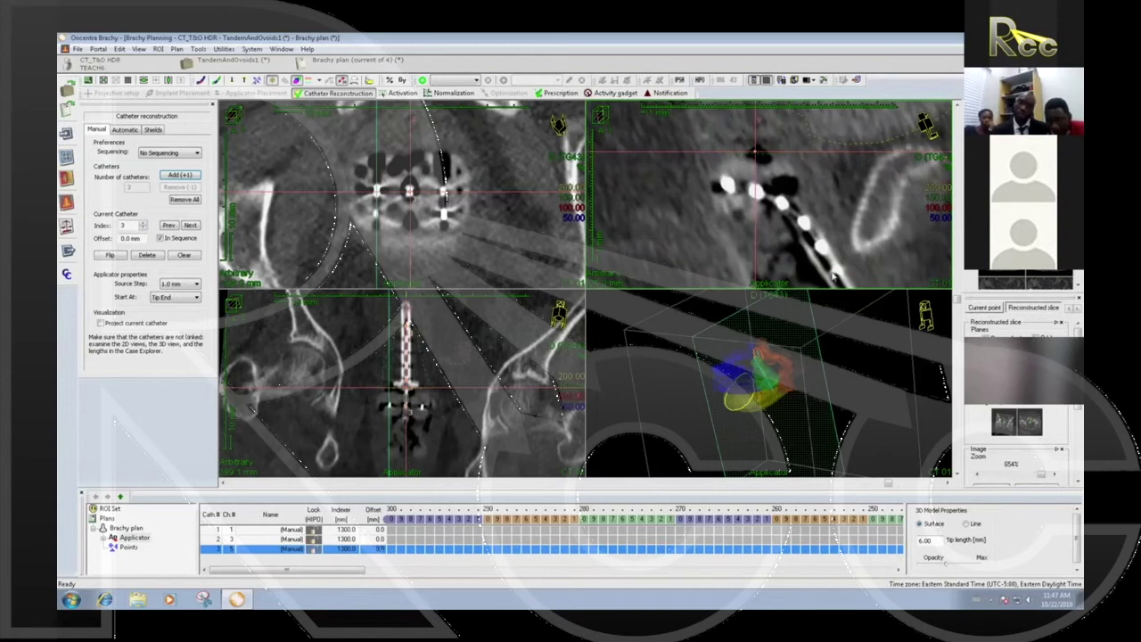
Step: Make catheter 1 current and reconstruct it in the sagittal view by placing points on the ovoid's markers from the tip towards the shaft
{"action": "left_click", "coordinate": [142, 229]}
{"action": "left_click", "coordinate": [142, 228]}
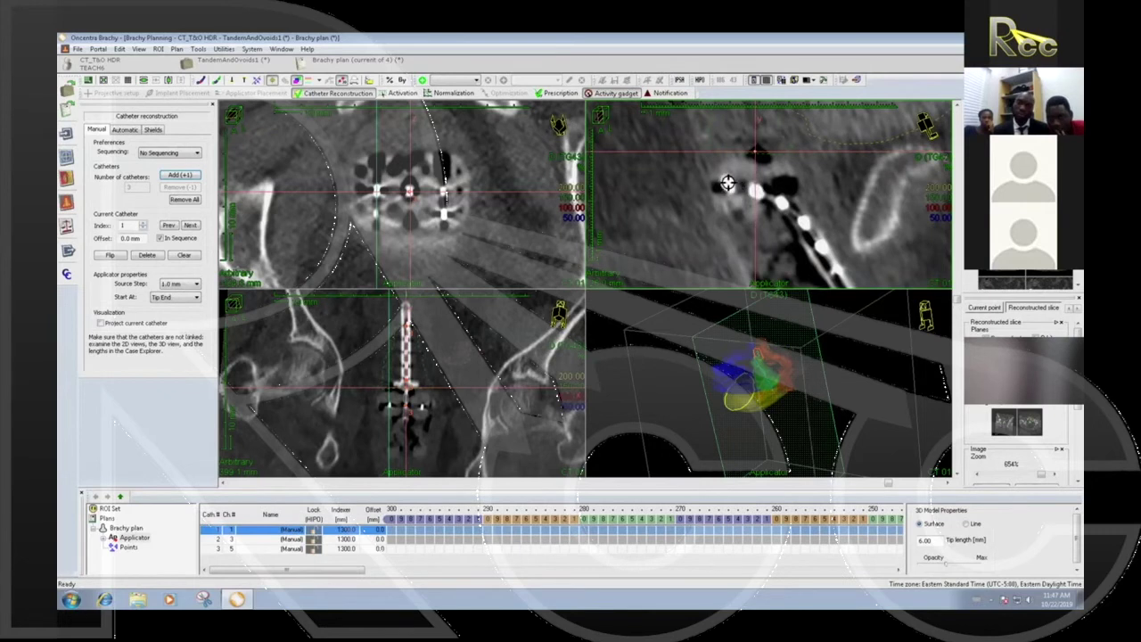
{"action": "left_click", "coordinate": [728, 185]}
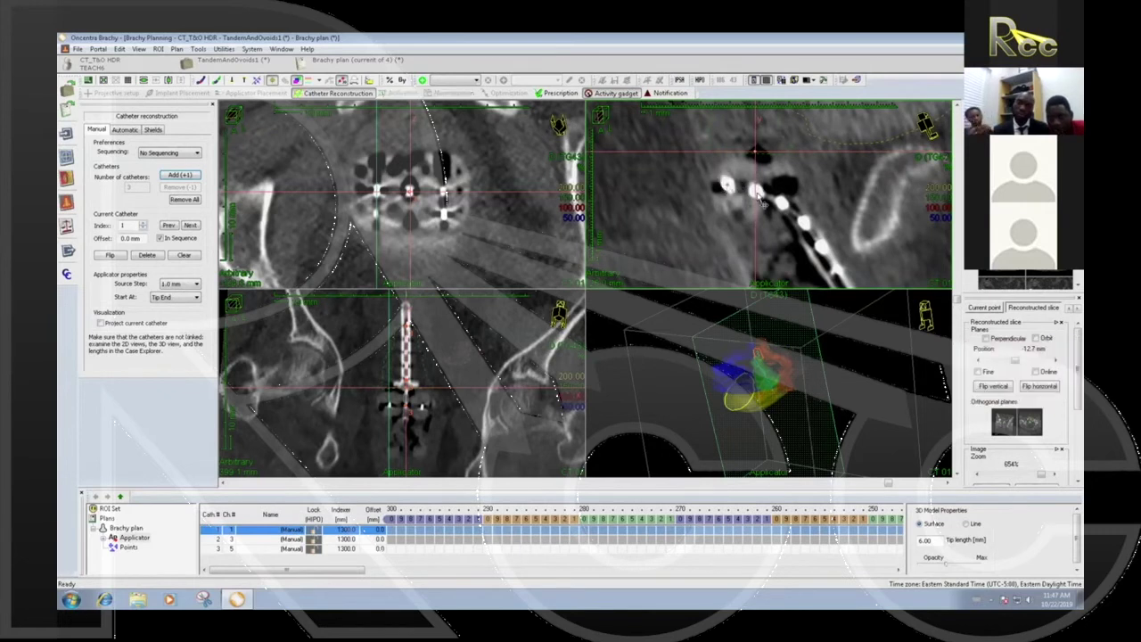
{"action": "left_click", "coordinate": [755, 190]}
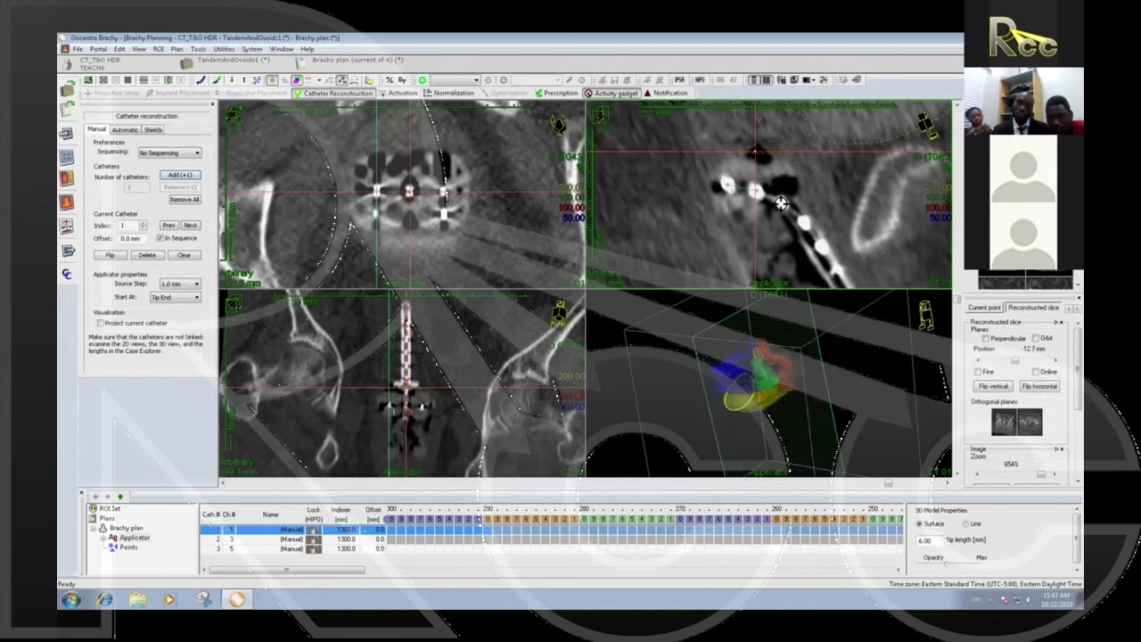
{"action": "left_click", "coordinate": [782, 203]}
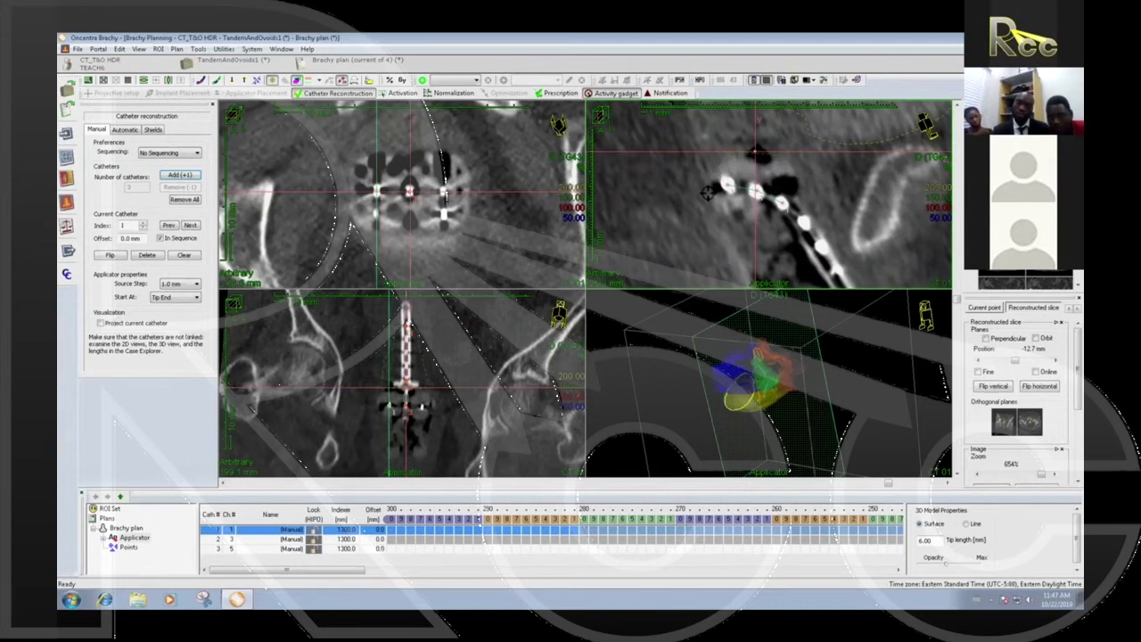
{"action": "left_click", "coordinate": [802, 220]}
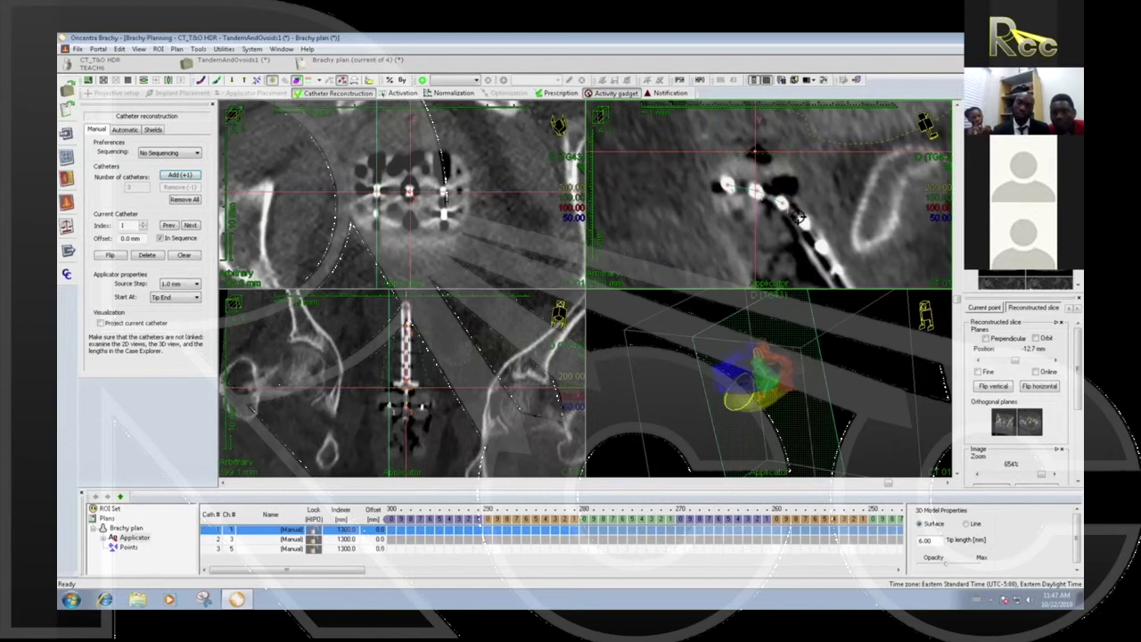
{"action": "left_click", "coordinate": [804, 221]}
{"action": "left_click", "coordinate": [822, 247]}
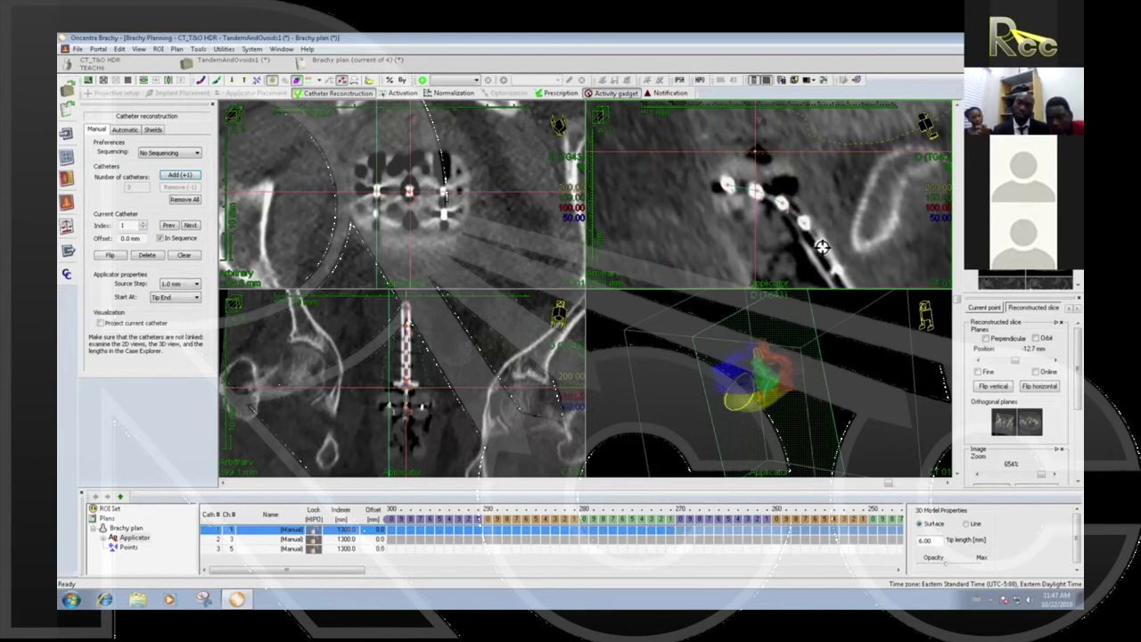
{"action": "left_click", "coordinate": [822, 247]}
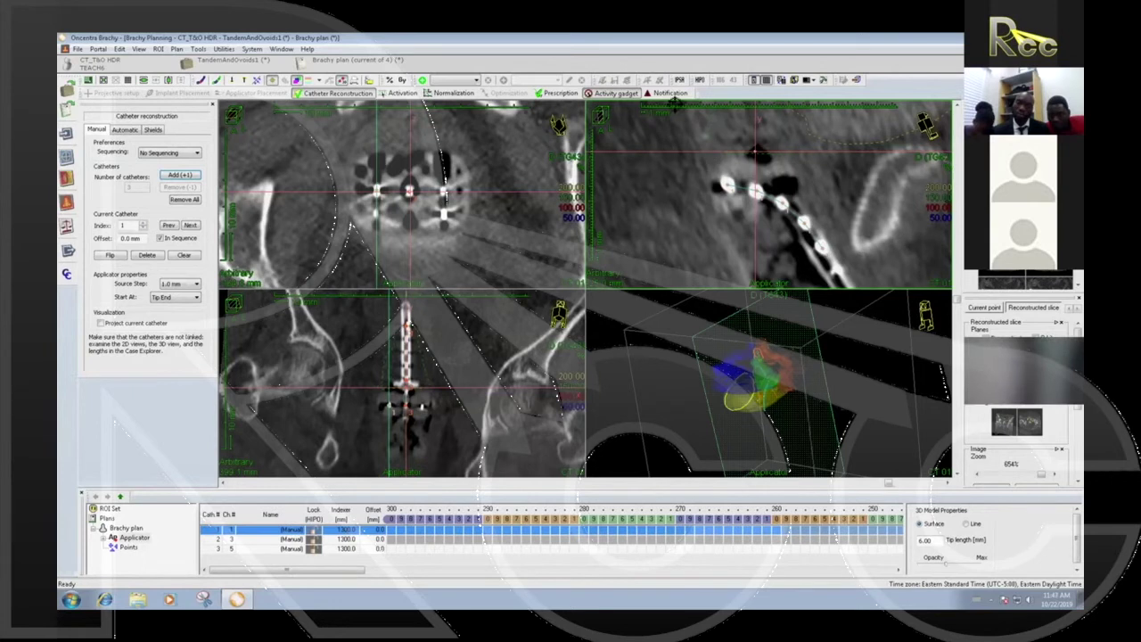
Step: Show the sagittal slice through the opposite ovoid and make catheter 2 current for reconstruction
{"action": "scroll", "coordinate": [783, 181], "scroll_direction": "down", "scroll_amount": 5}
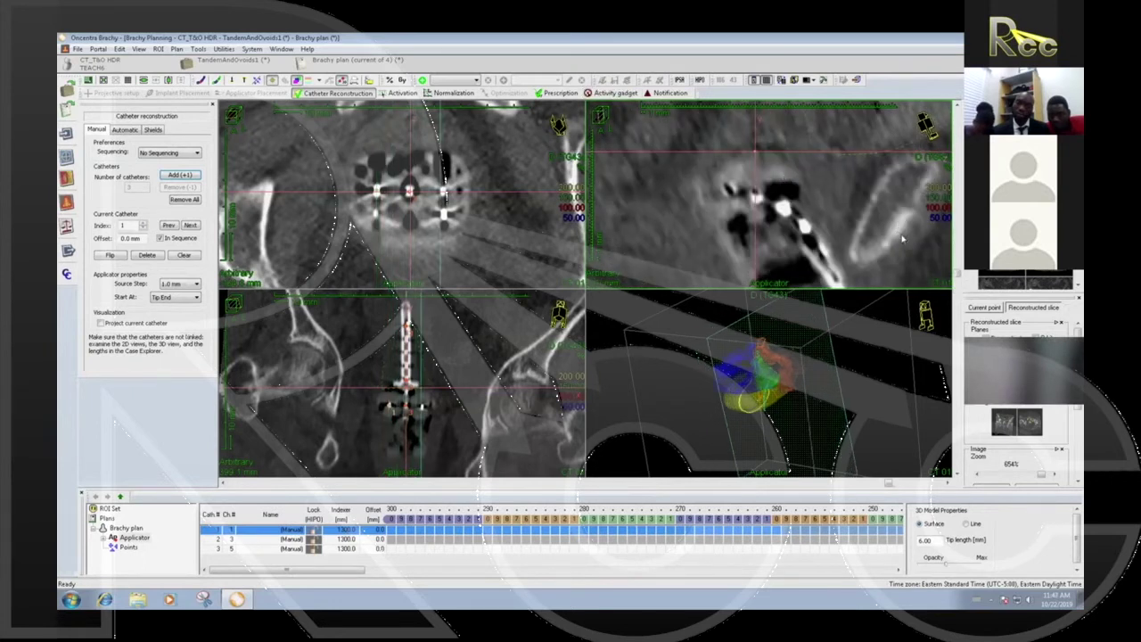
{"action": "scroll", "coordinate": [815, 202], "scroll_direction": "down", "scroll_amount": 4}
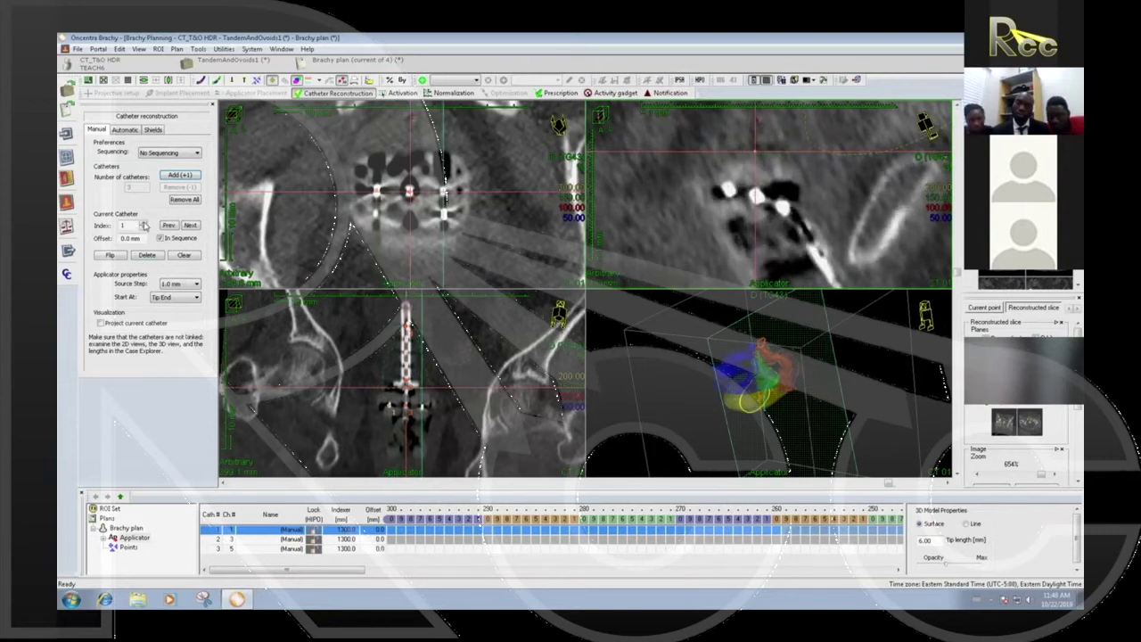
{"action": "left_click", "coordinate": [144, 224]}
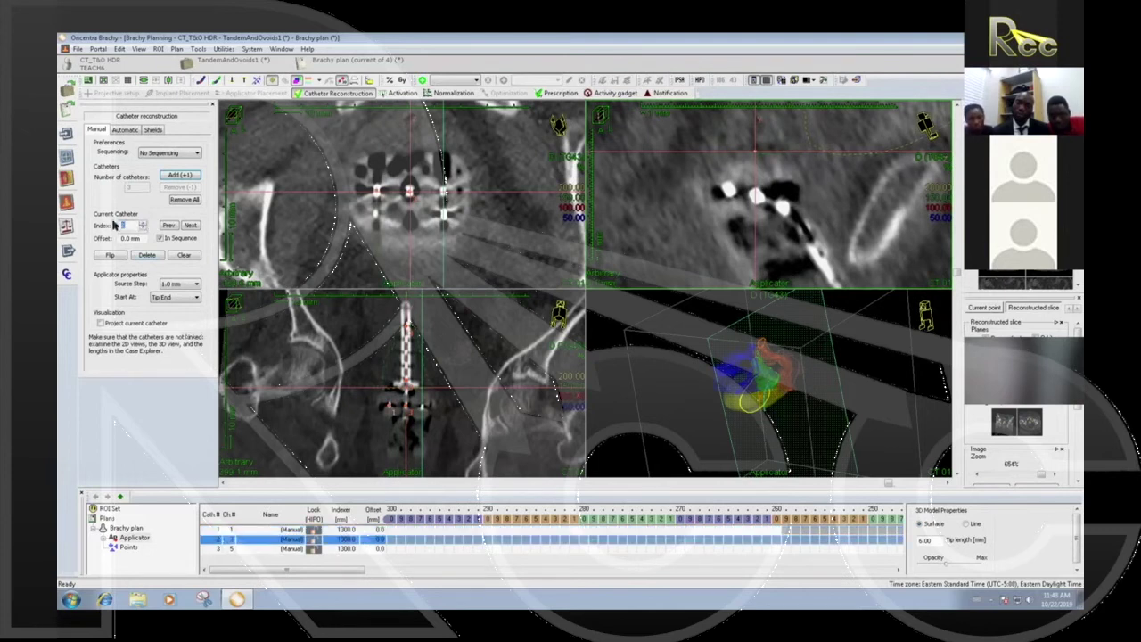
{"action": "double_click", "coordinate": [121, 226]}
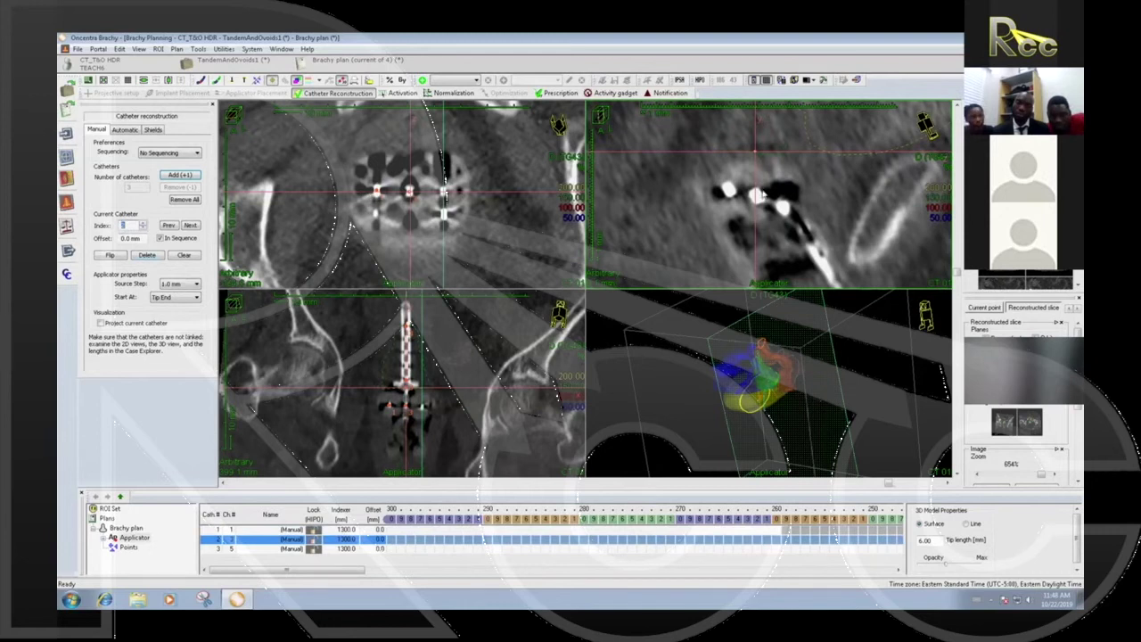
{"action": "left_click", "coordinate": [592, 95]}
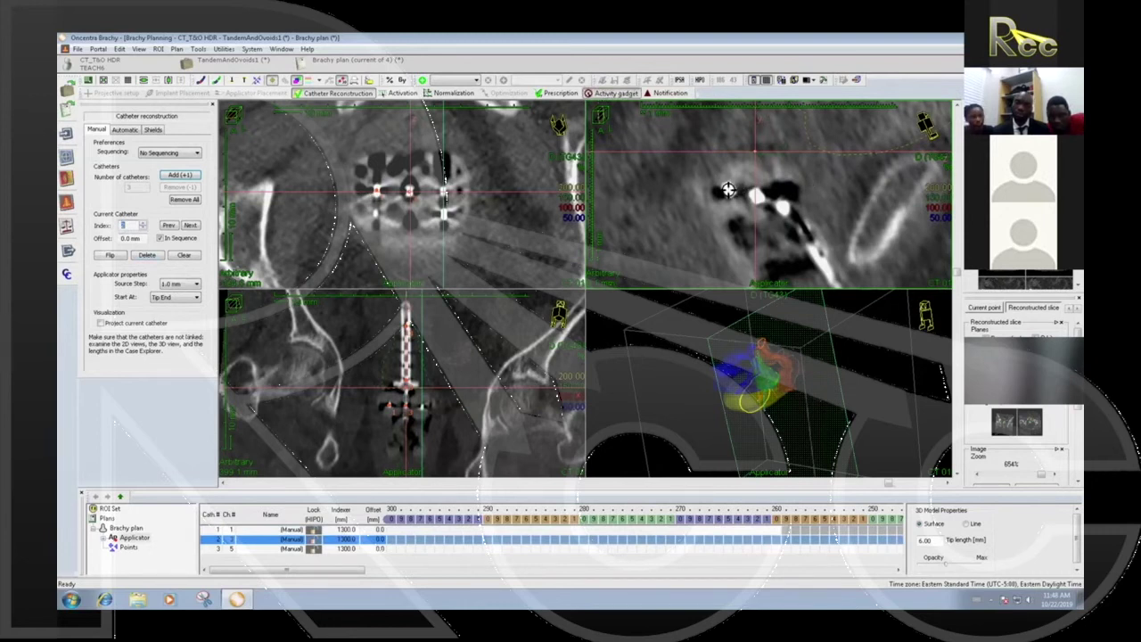
Step: Reconstruct catheter 2 from the ovoid's tip marker down its shaft, stepping through neighbouring sagittal slices to place points on each marker
{"action": "left_click", "coordinate": [729, 189]}
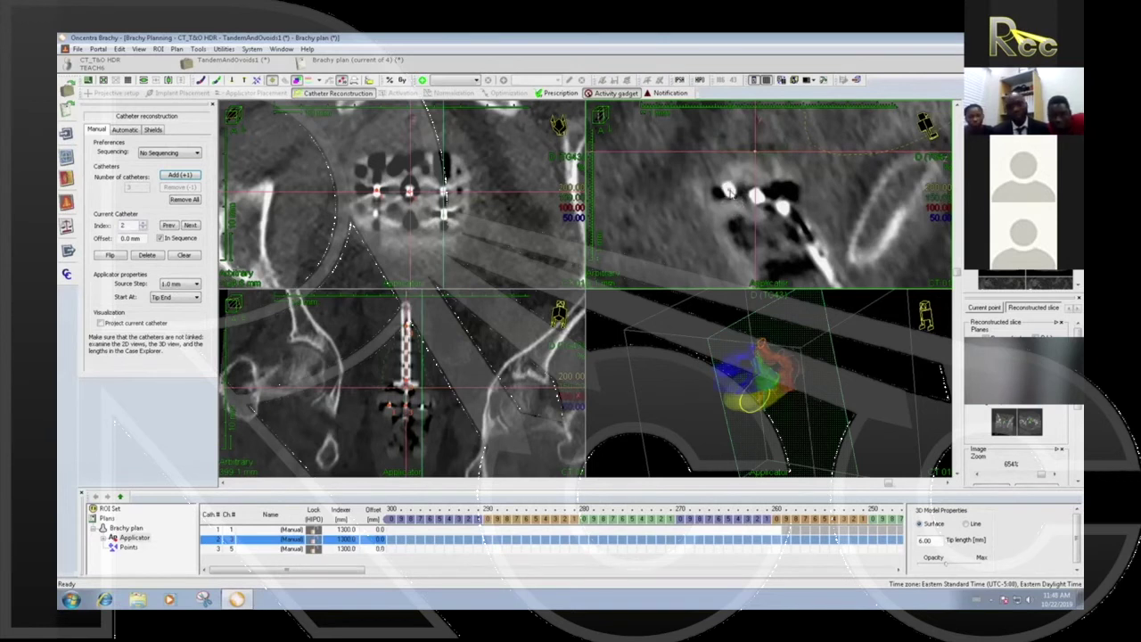
{"action": "right_click", "coordinate": [728, 190]}
{"action": "left_click", "coordinate": [363, 226]}
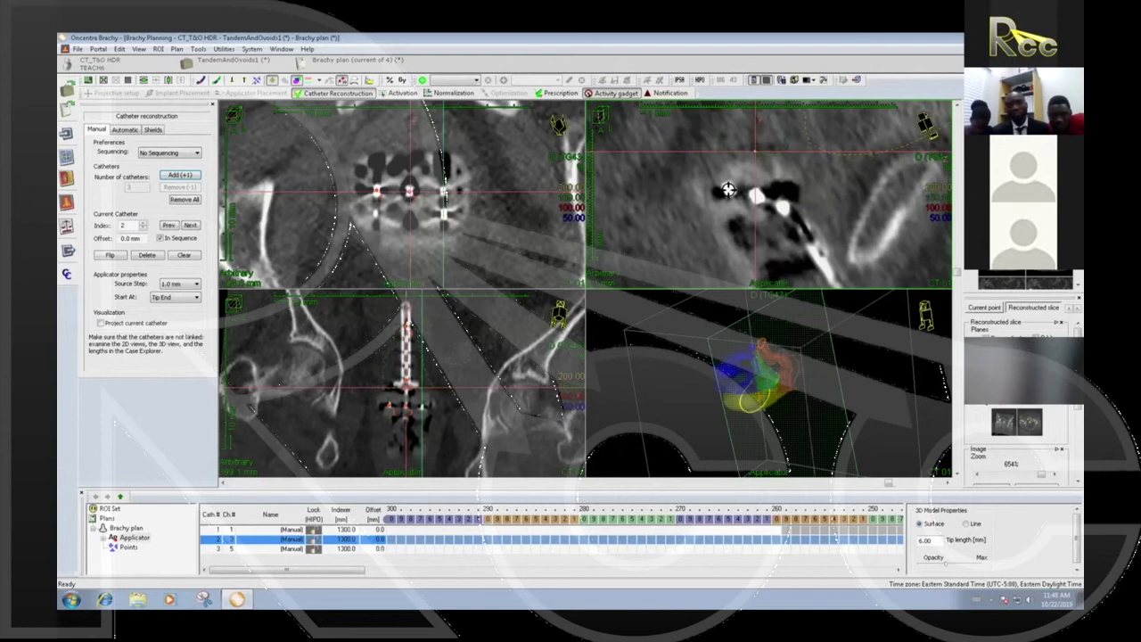
{"action": "left_click", "coordinate": [728, 190]}
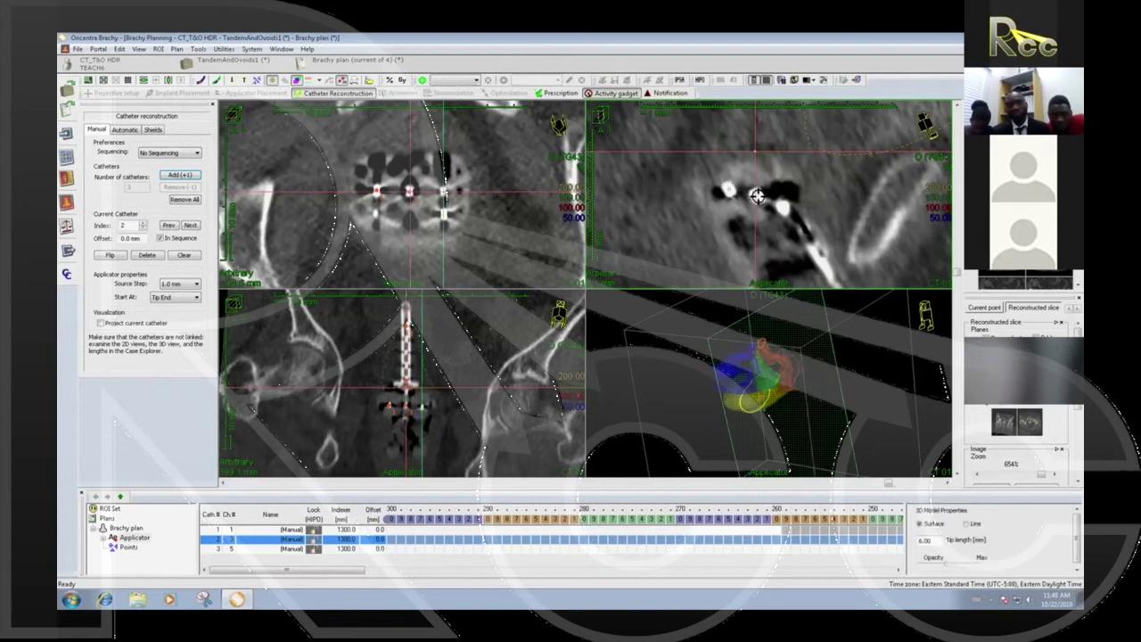
{"action": "left_click", "coordinate": [782, 208]}
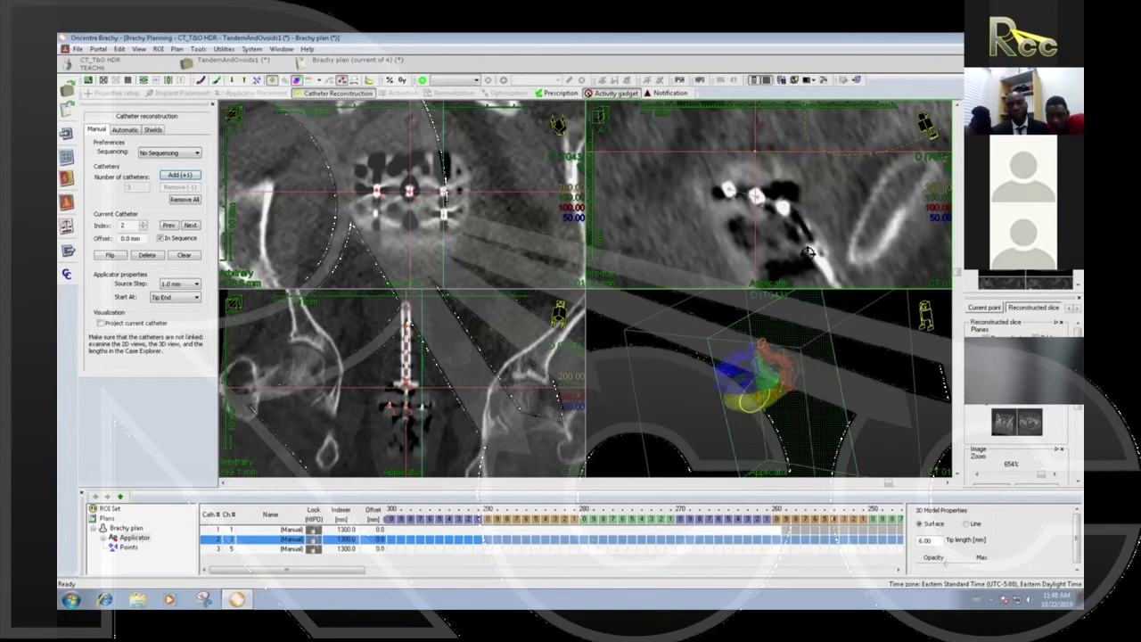
{"action": "scroll", "coordinate": [802, 241], "scroll_direction": "down", "scroll_amount": 3}
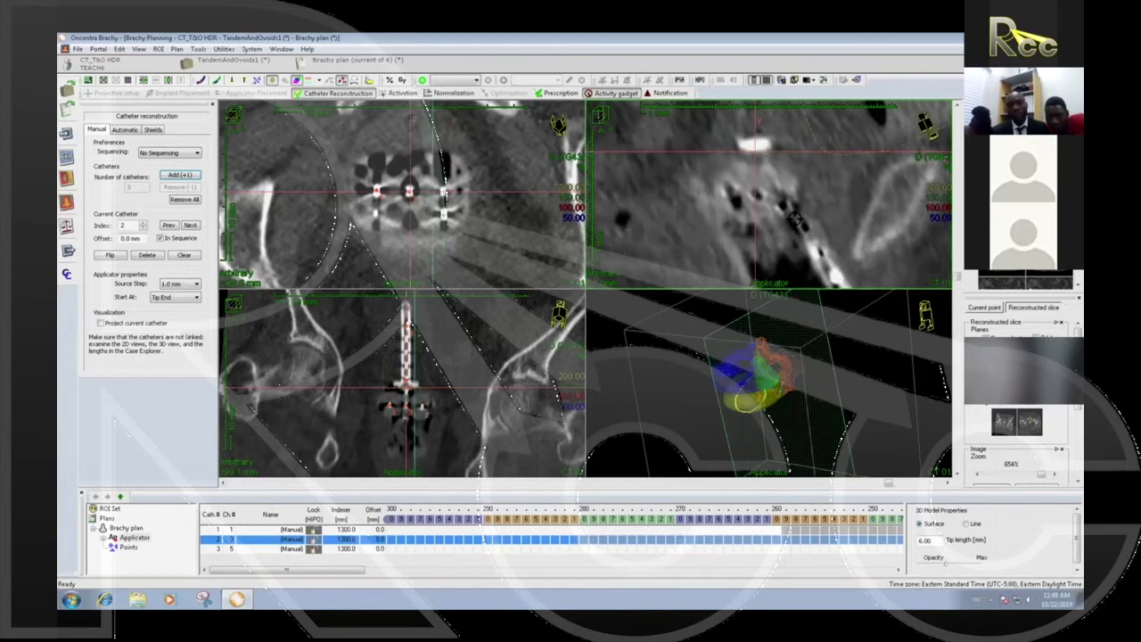
{"action": "scroll", "coordinate": [794, 216], "scroll_direction": "down", "scroll_amount": 2}
{"action": "scroll", "coordinate": [837, 243], "scroll_direction": "up", "scroll_amount": 5}
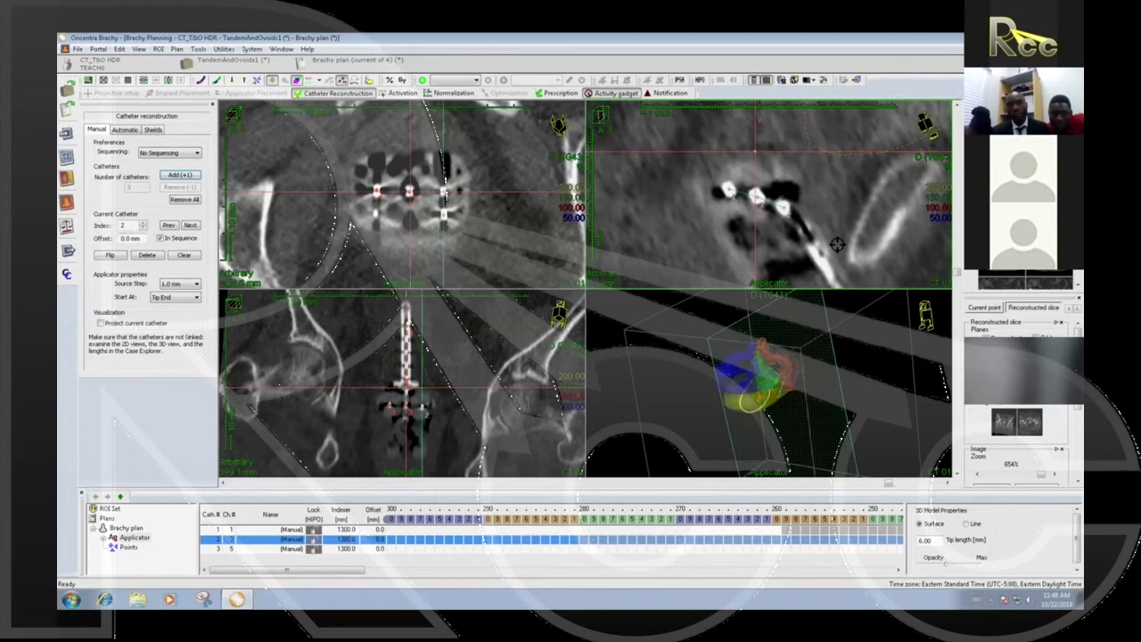
{"action": "scroll", "coordinate": [809, 234], "scroll_direction": "down", "scroll_amount": 2}
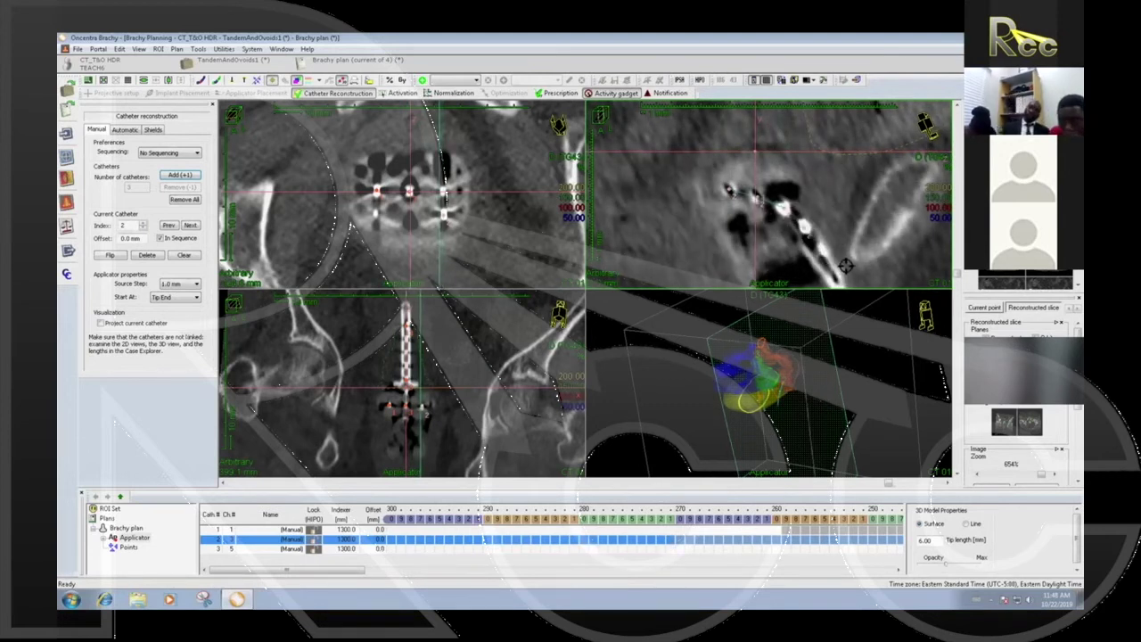
{"action": "scroll", "coordinate": [825, 252], "scroll_direction": "down", "scroll_amount": 2}
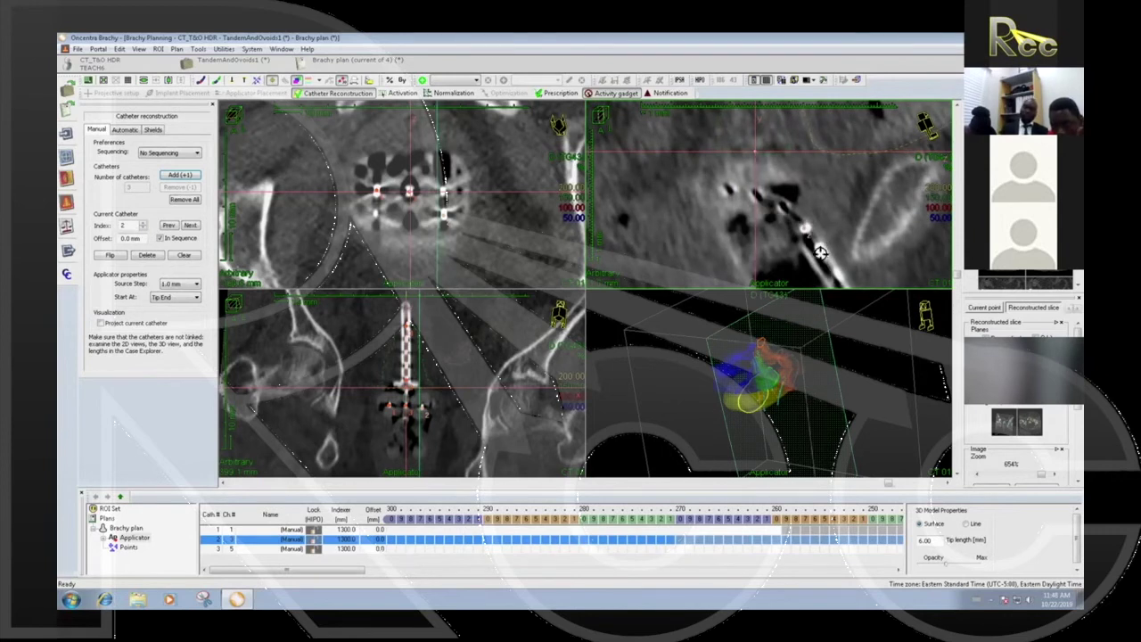
{"action": "middle_click_drag", "start_coordinate": [819, 253], "coordinate": [806, 205]}
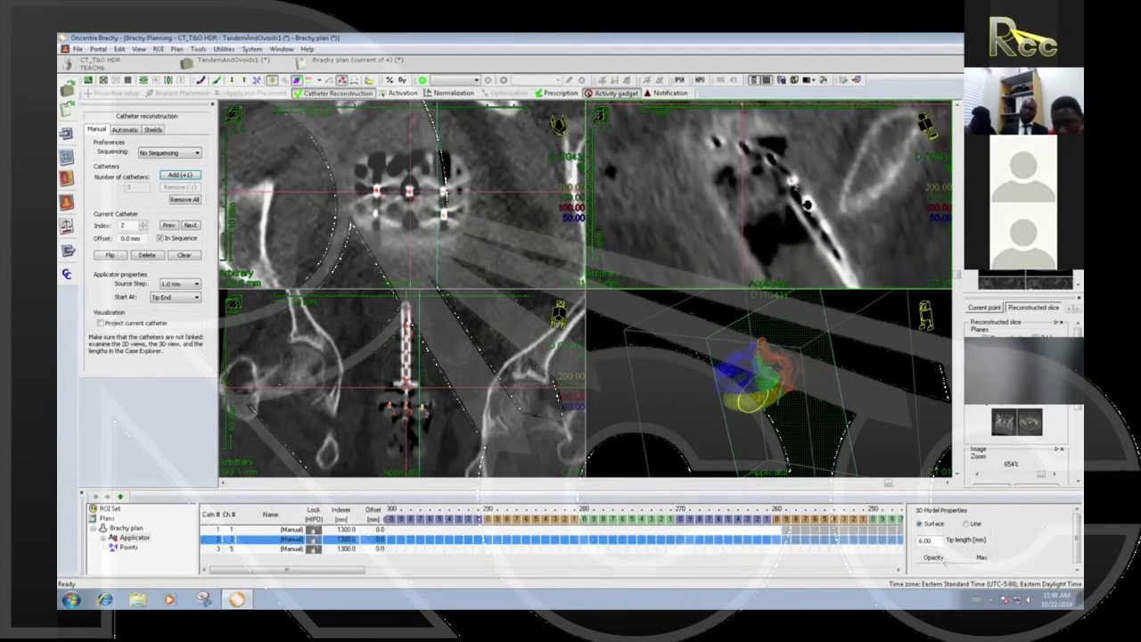
{"action": "scroll", "coordinate": [827, 222], "scroll_direction": "down", "scroll_amount": 4}
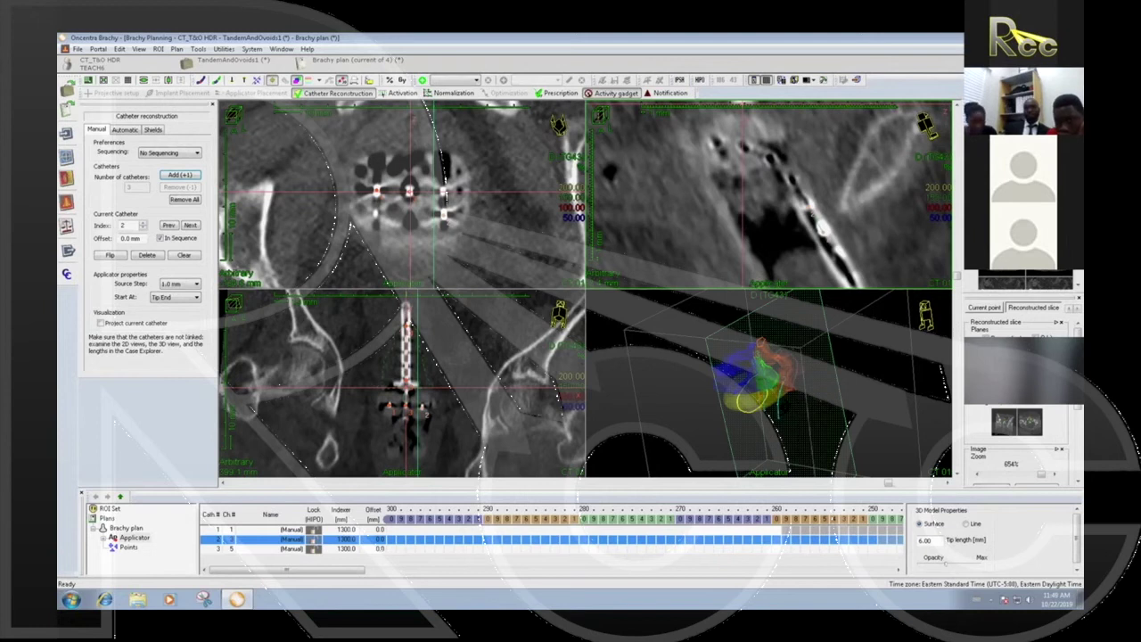
Step: Enlarge and rotate the 3D view to examine the reconstructed ovoid catheters relative to the tandem and organs
{"action": "left_click", "coordinate": [750, 481]}
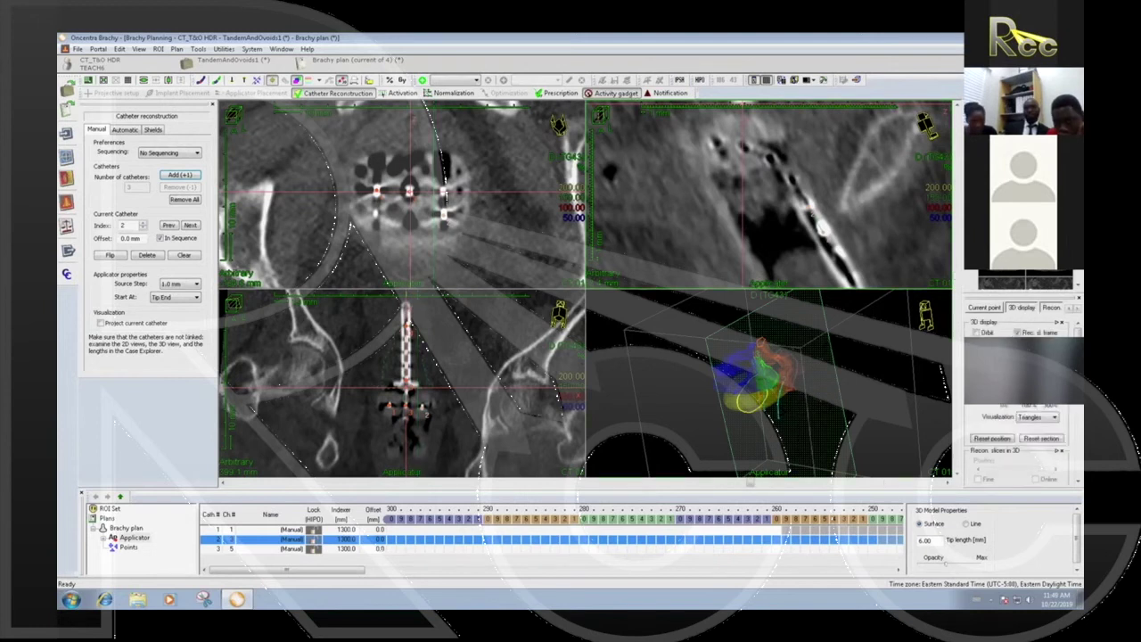
{"action": "left_click_drag", "start_coordinate": [768, 392], "coordinate": [779, 370]}
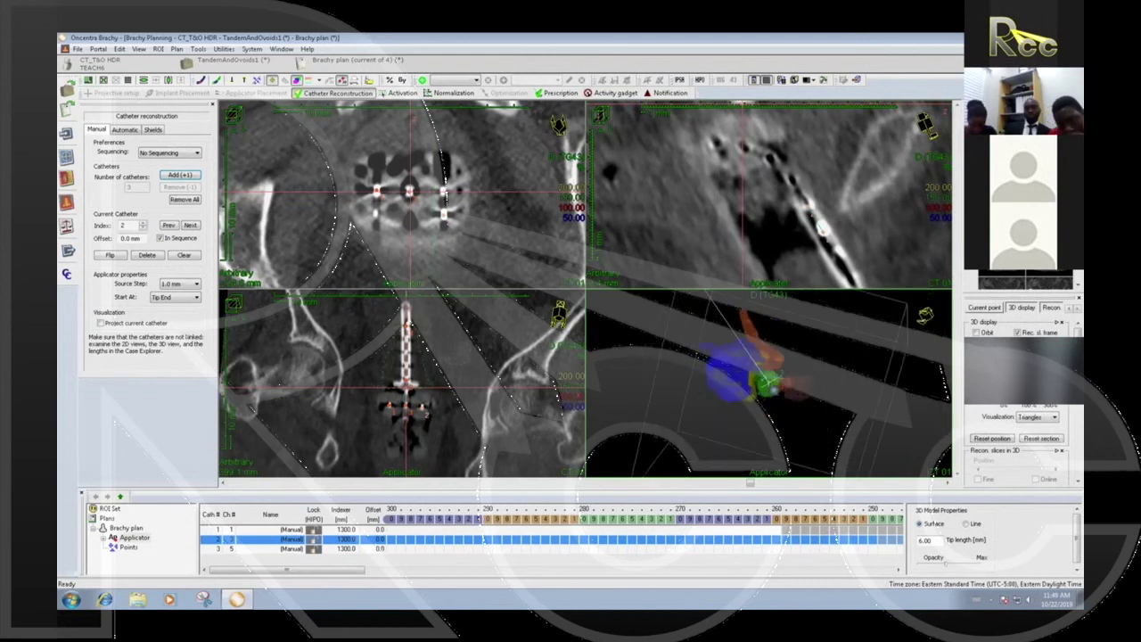
{"action": "left_click_drag", "start_coordinate": [856, 232], "coordinate": [776, 359]}
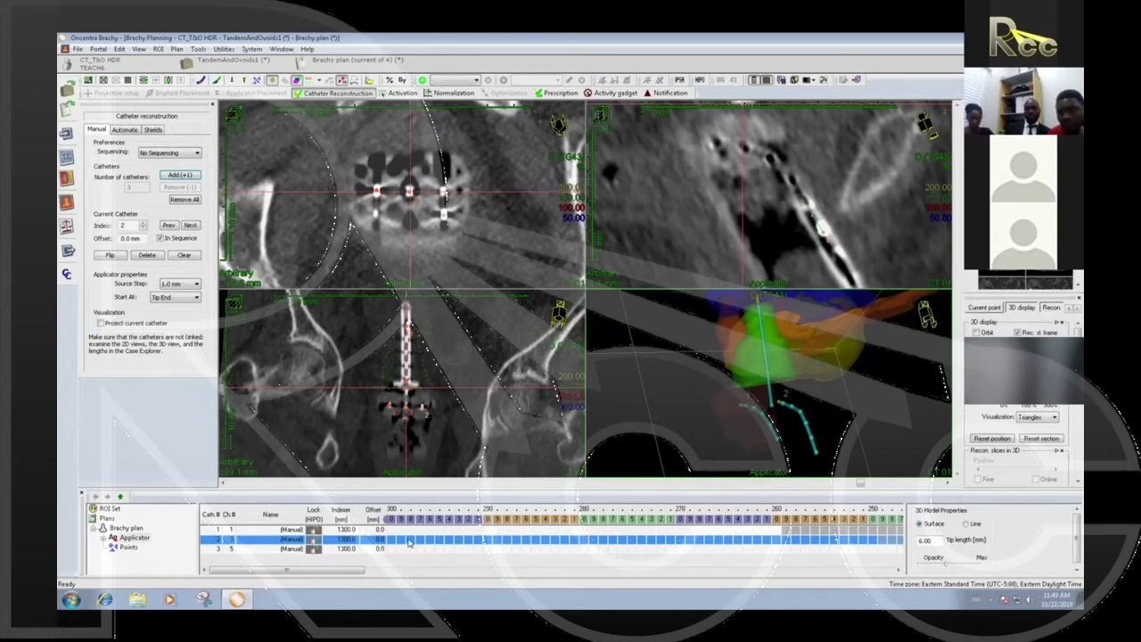
Step: Activate dwell positions 300 to 280 in both ovoid catheters with an activation step of 5
{"action": "left_click", "coordinate": [761, 538]}
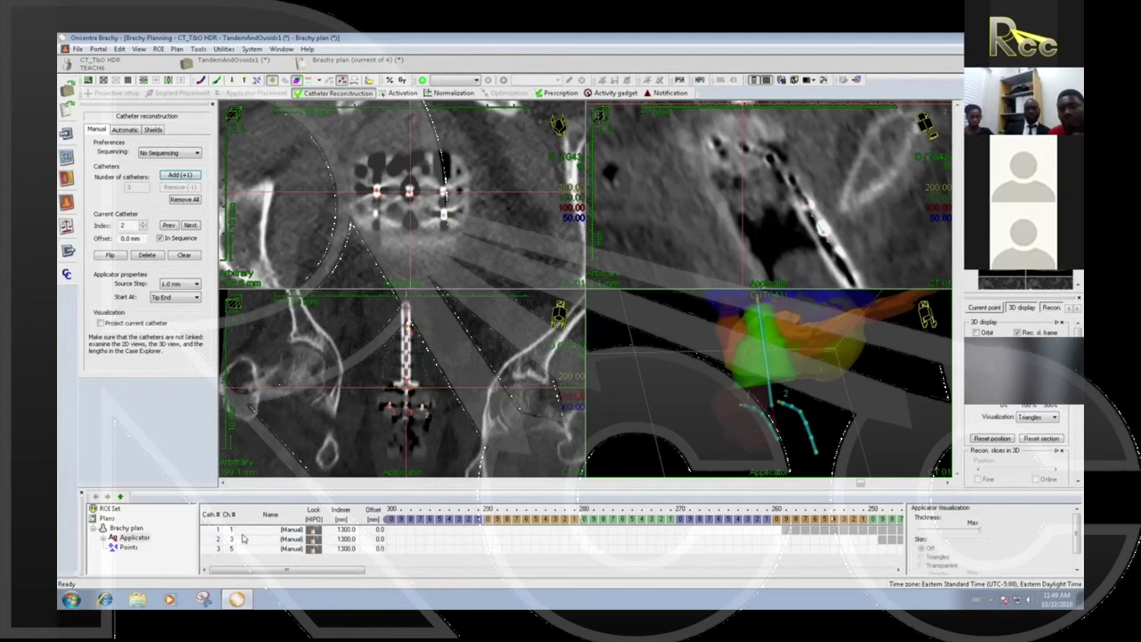
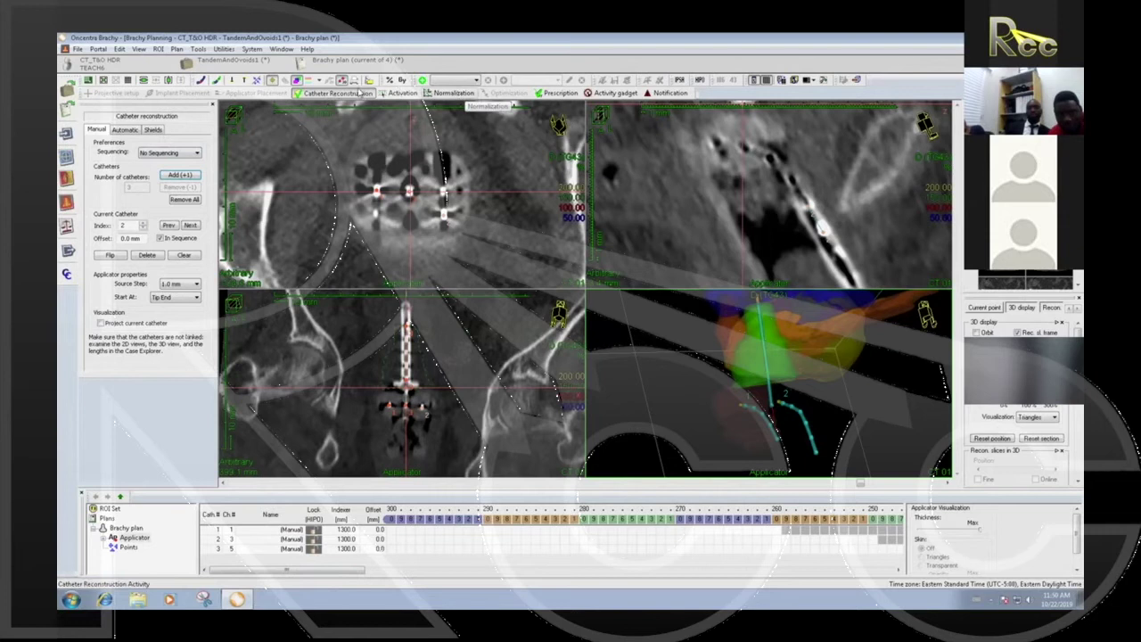
{"action": "left_click", "coordinate": [363, 93]}
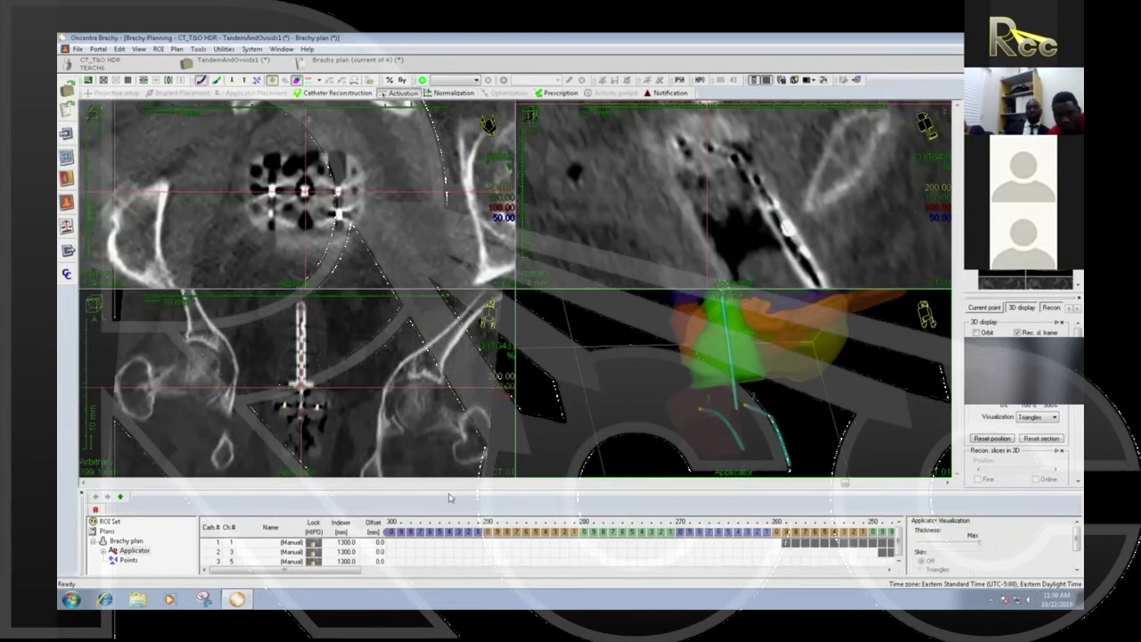
{"action": "left_click_drag", "start_coordinate": [390, 541], "coordinate": [586, 558]}
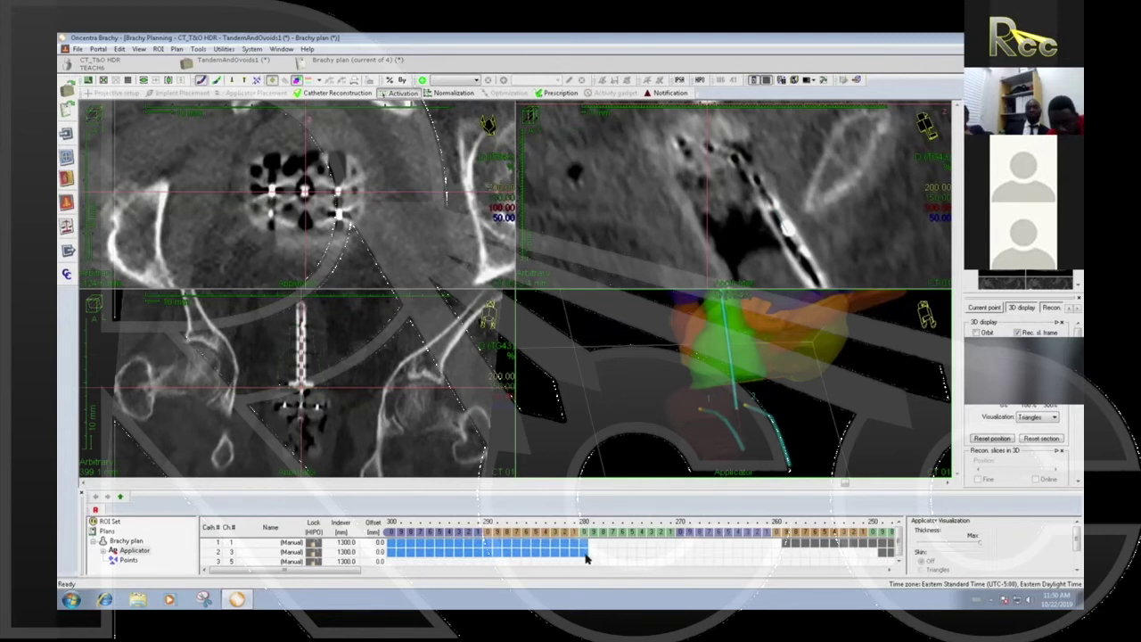
{"action": "left_click", "coordinate": [205, 510]}
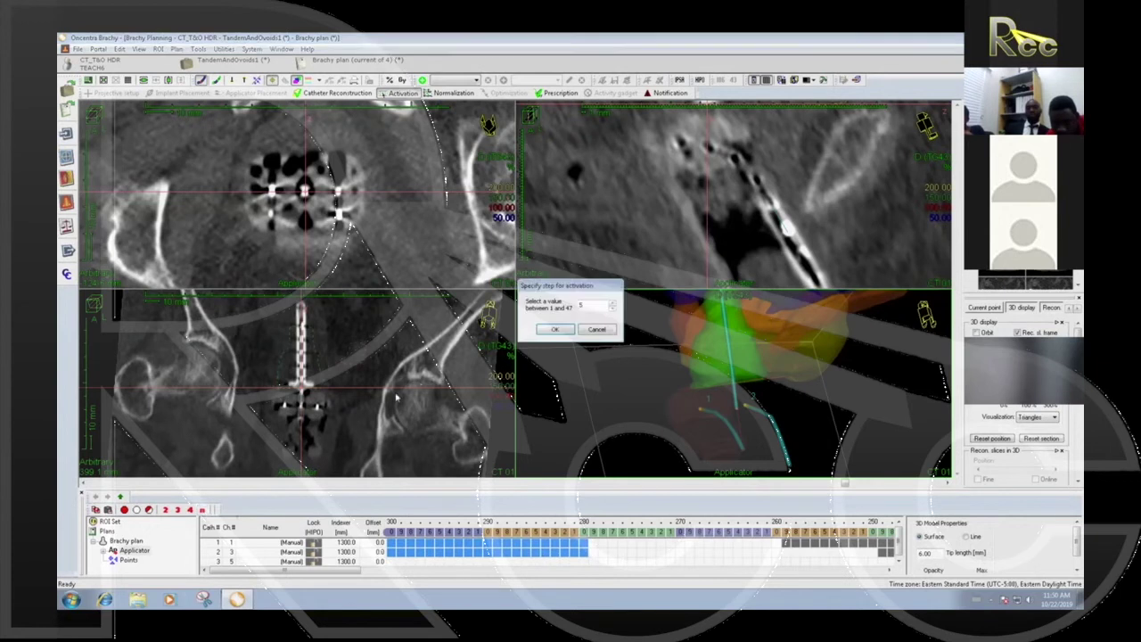
{"action": "left_click", "coordinate": [553, 330]}
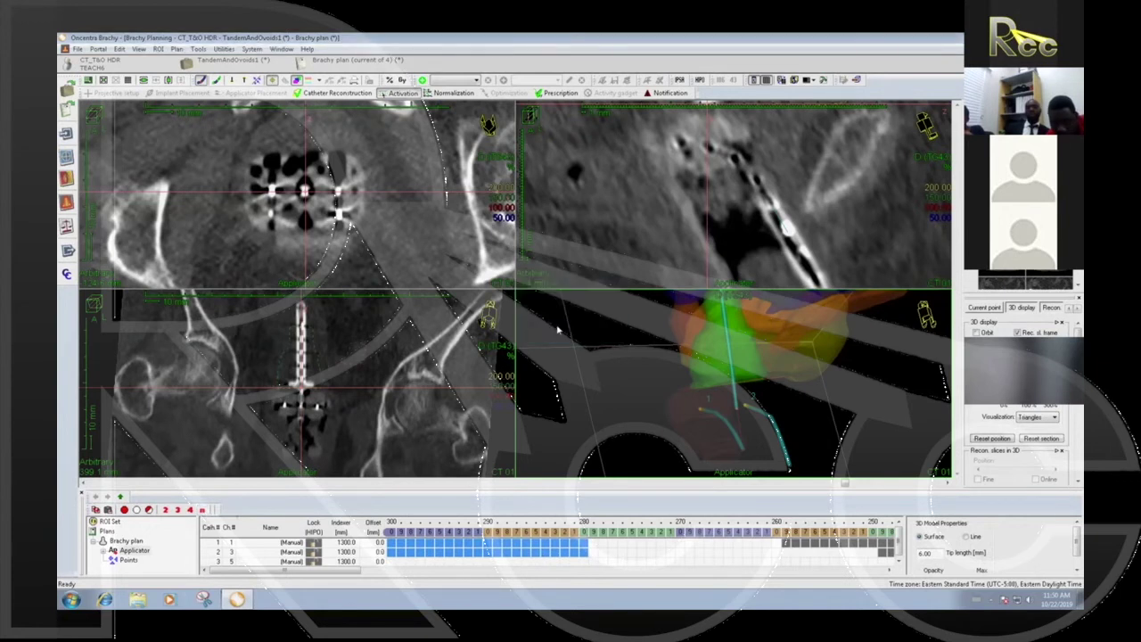
Step: Show the sagittal slice along the tandem and display the contoured structures as a colour wash
{"action": "left_click", "coordinate": [721, 210]}
{"action": "scroll", "coordinate": [721, 211], "scroll_direction": "down", "scroll_amount": 3}
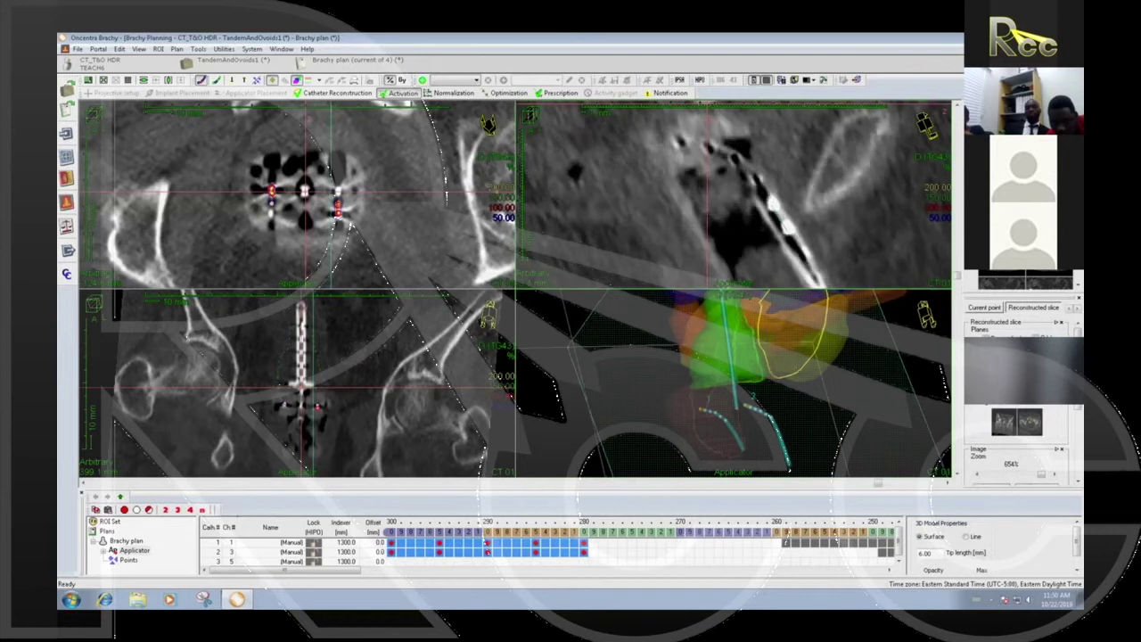
{"action": "scroll", "coordinate": [802, 207], "scroll_direction": "down", "scroll_amount": 2}
{"action": "scroll", "coordinate": [789, 196], "scroll_direction": "down", "scroll_amount": 8}
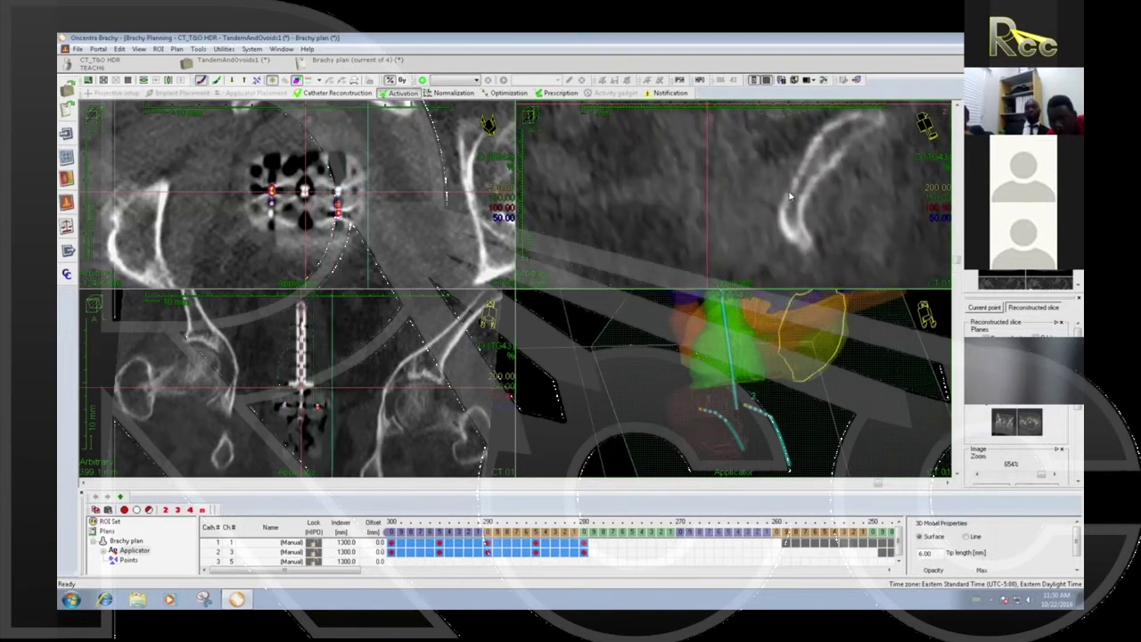
{"action": "scroll", "coordinate": [788, 196], "scroll_direction": "down", "scroll_amount": 3}
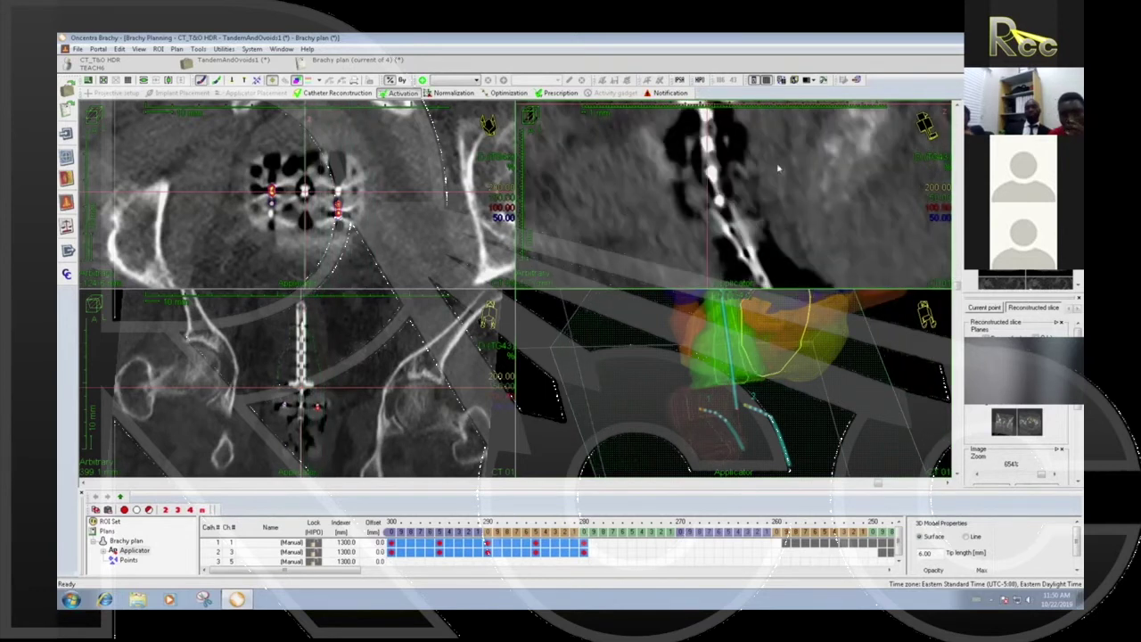
{"action": "middle_click_drag", "start_coordinate": [761, 152], "coordinate": [313, 244]}
{"action": "scroll", "coordinate": [771, 219], "scroll_direction": "down", "scroll_amount": 4}
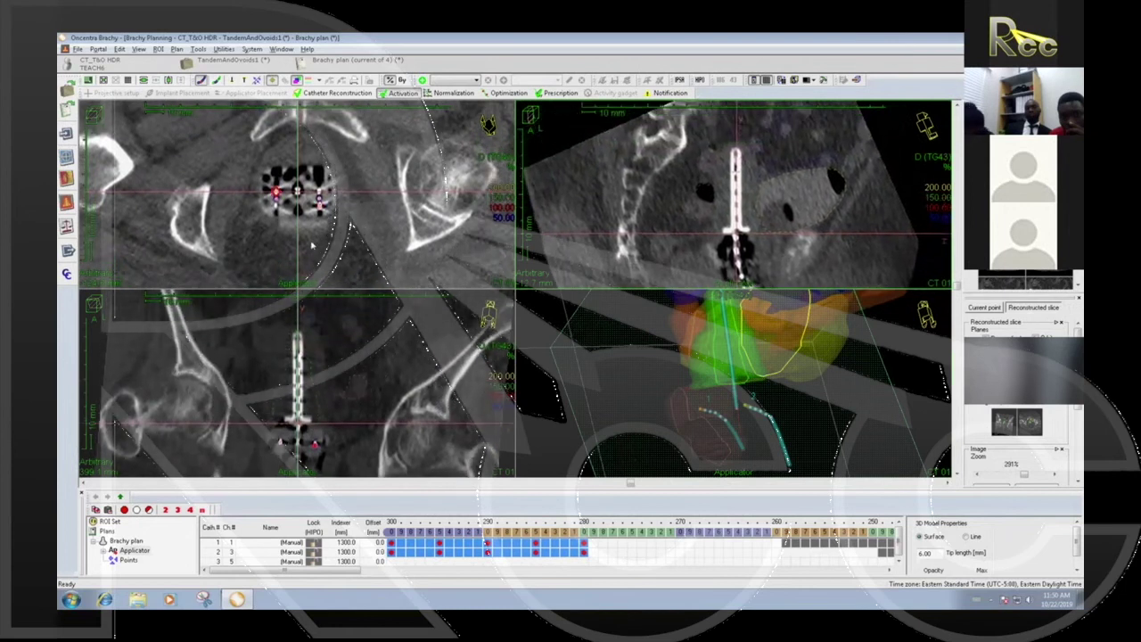
{"action": "scroll", "coordinate": [401, 190], "scroll_direction": "up", "scroll_amount": 3}
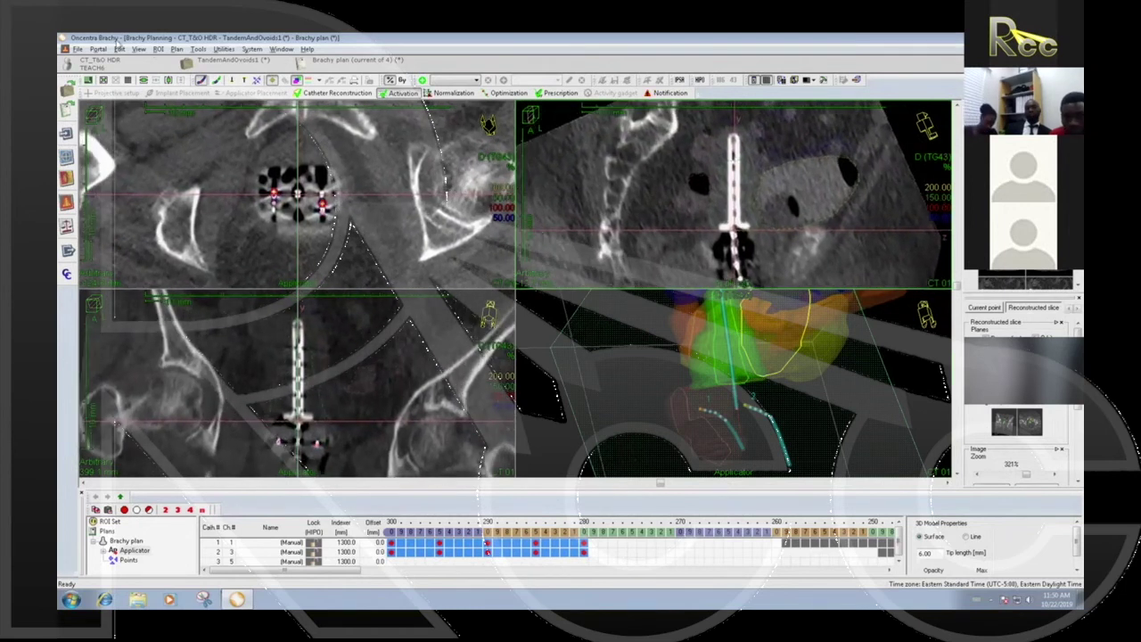
{"action": "left_click", "coordinate": [159, 49]}
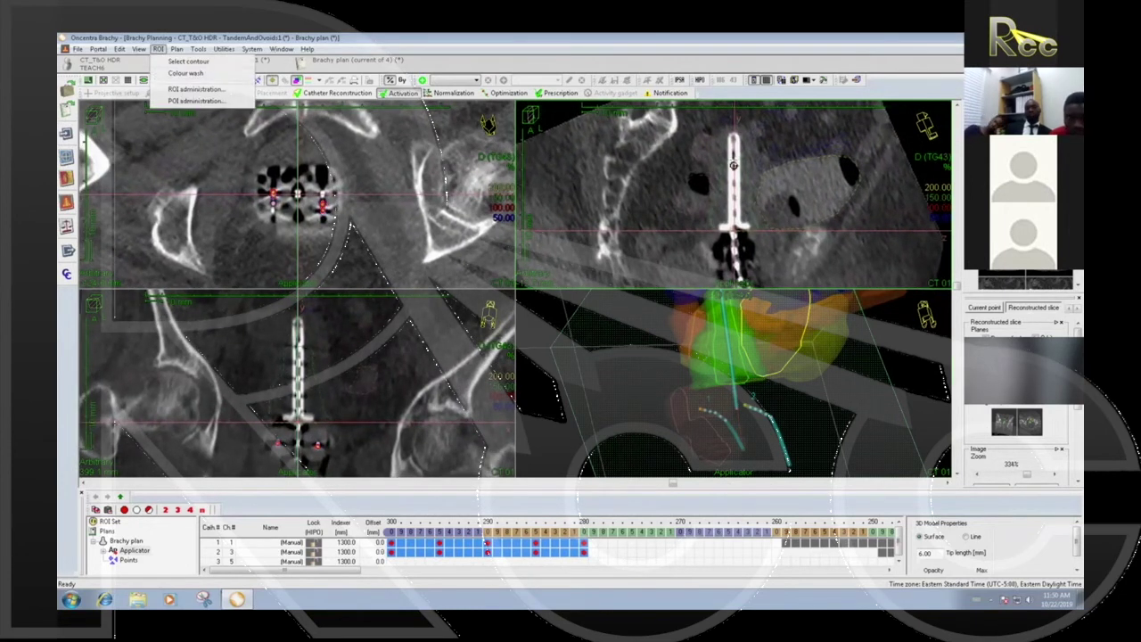
{"action": "left_click", "coordinate": [185, 72]}
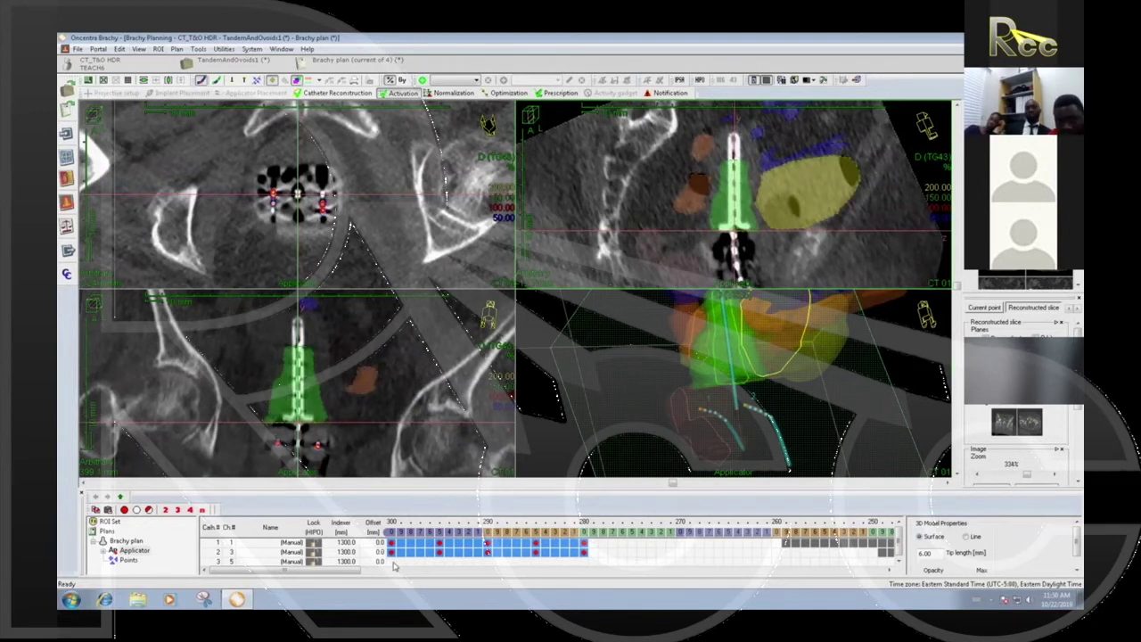
Step: Activate the tandem catheter's dwell positions from 300 to 255 in steps of 5 and update the normalization
{"action": "left_click_drag", "start_coordinate": [393, 565], "coordinate": [878, 568]}
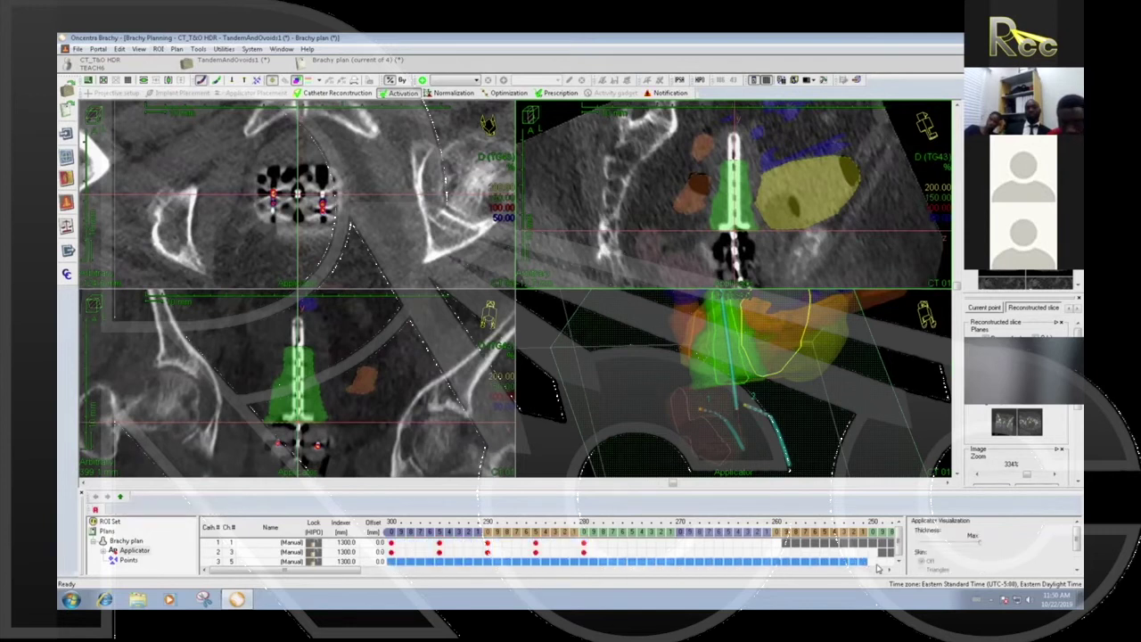
{"action": "left_click", "coordinate": [202, 510]}
{"action": "left_click", "coordinate": [565, 329]}
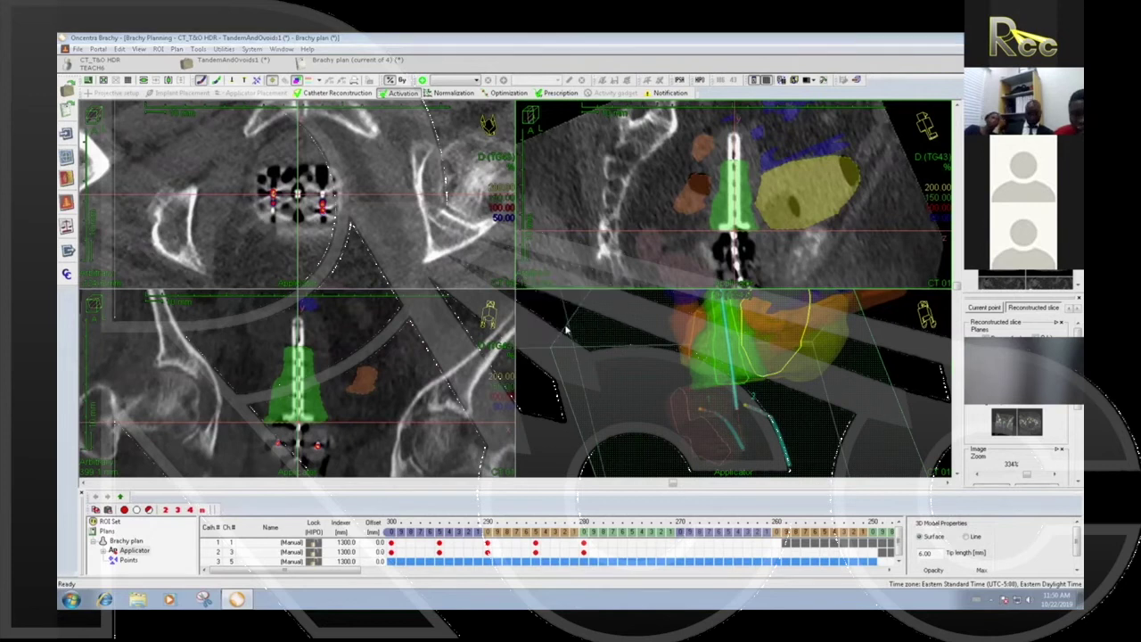
{"action": "left_click", "coordinate": [873, 563]}
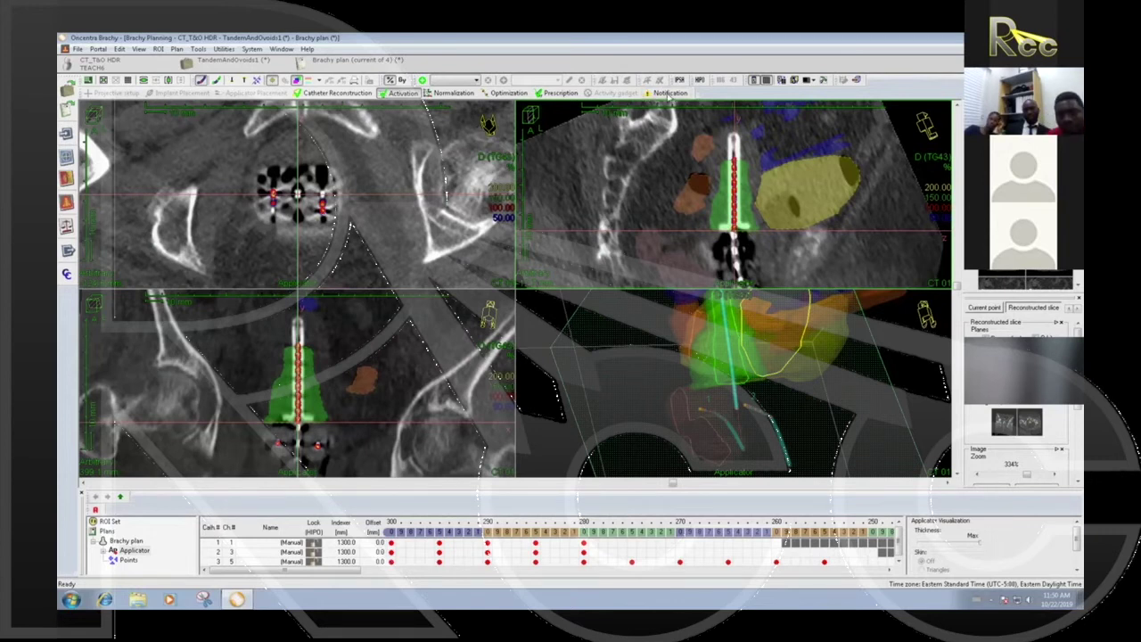
{"action": "left_click", "coordinate": [670, 95]}
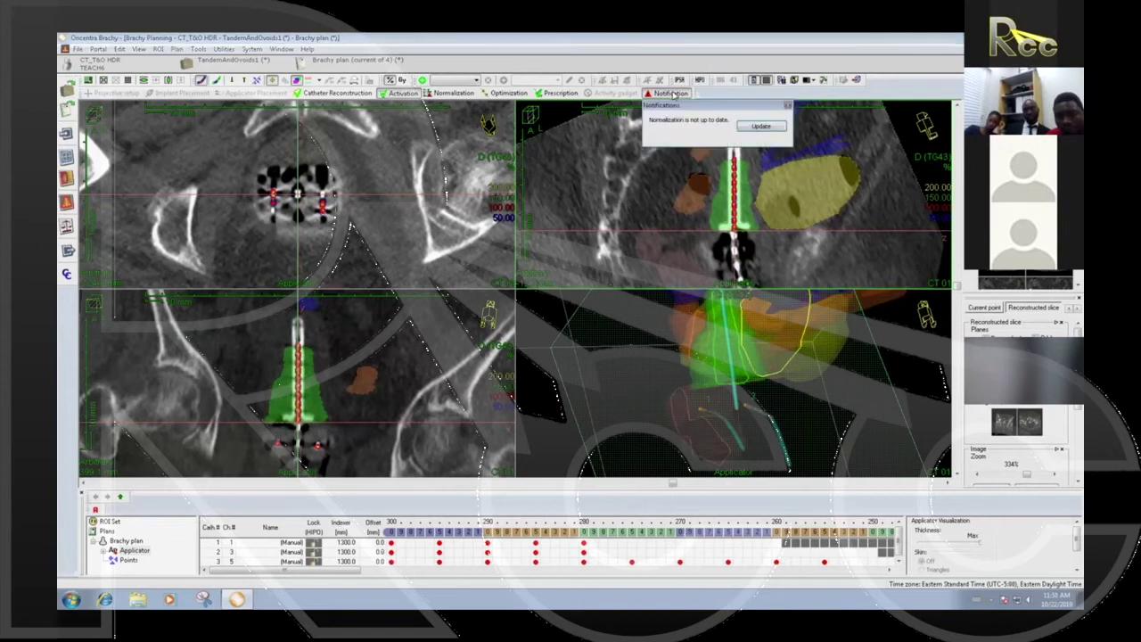
{"action": "left_click", "coordinate": [762, 126]}
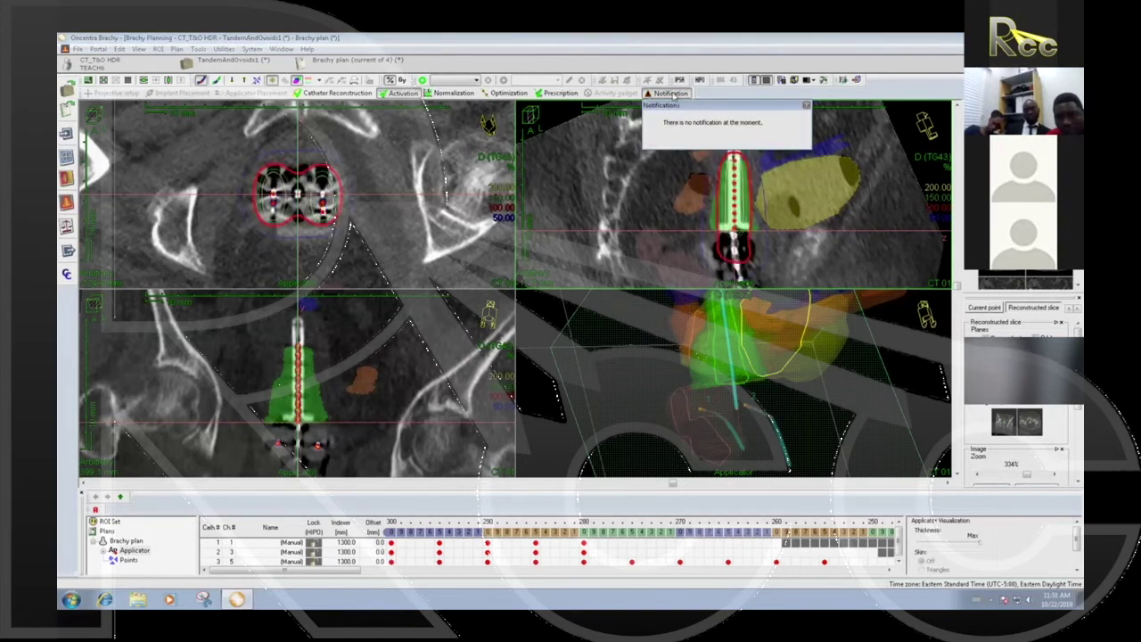
Step: List the applicator's active dwell positions and enlarge the table to show all three catheters
{"action": "left_click", "coordinate": [133, 550]}
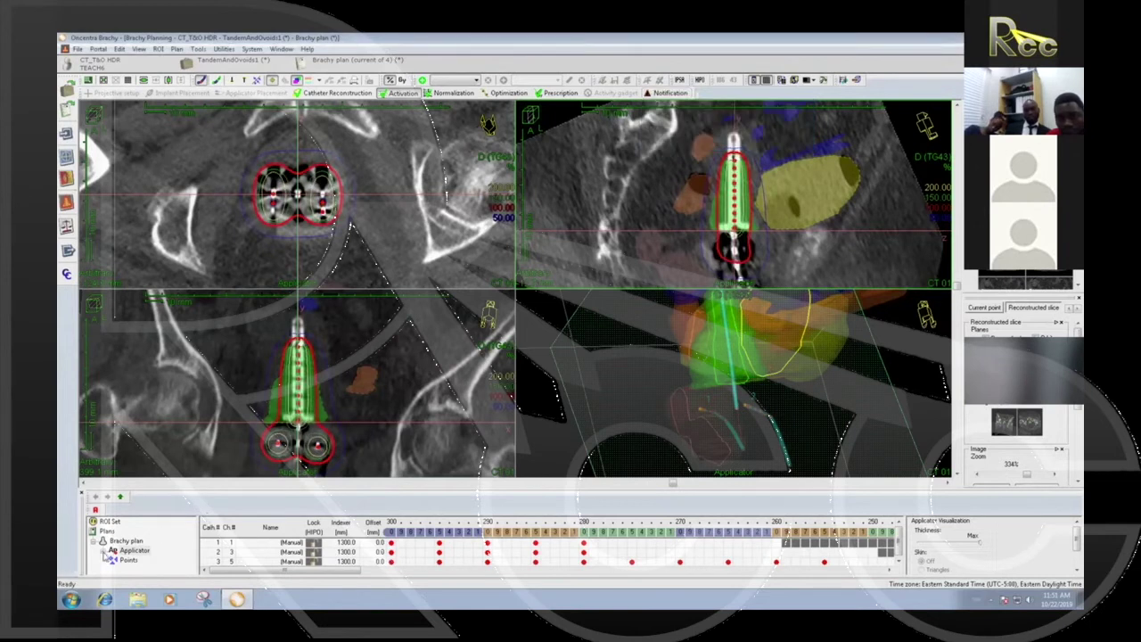
{"action": "left_click", "coordinate": [103, 550]}
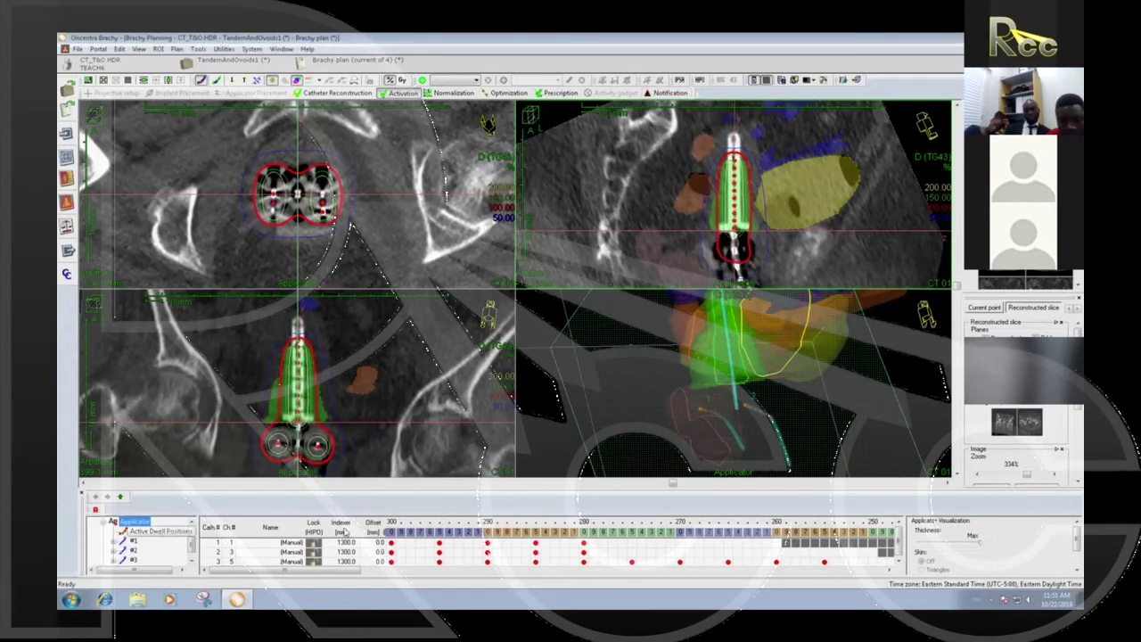
{"action": "left_click_drag", "start_coordinate": [506, 488], "coordinate": [505, 489]}
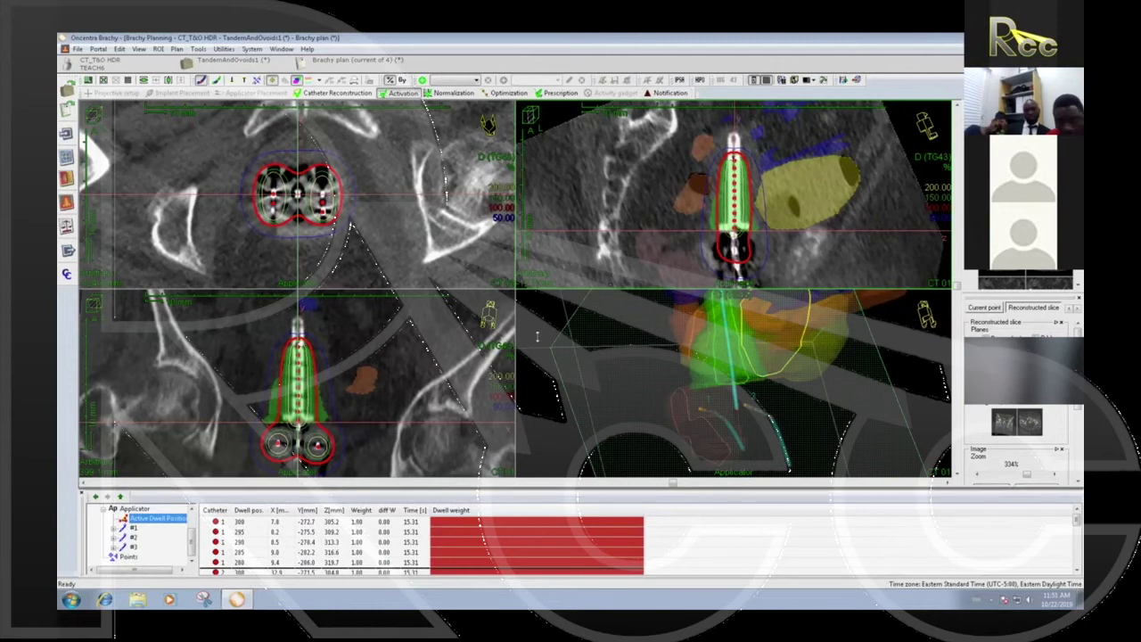
{"action": "left_click_drag", "start_coordinate": [538, 343], "coordinate": [537, 336]}
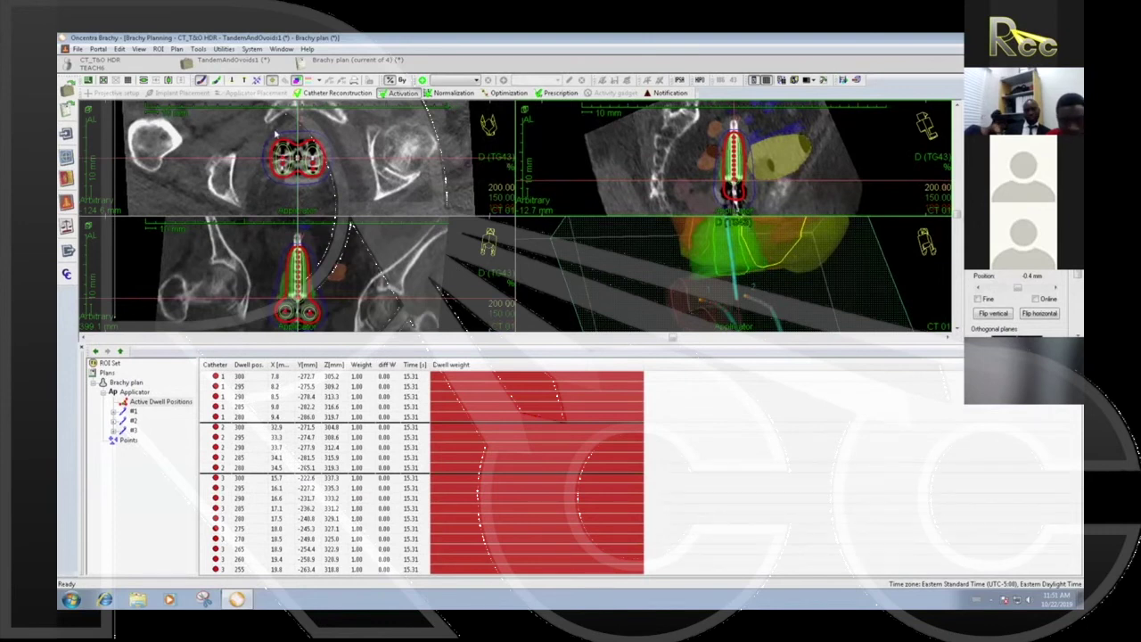
Step: Choose manual dwell weights/times optimization and set the tandem's dwell positions 300 to 285 to 15 seconds
{"action": "left_click", "coordinate": [495, 94]}
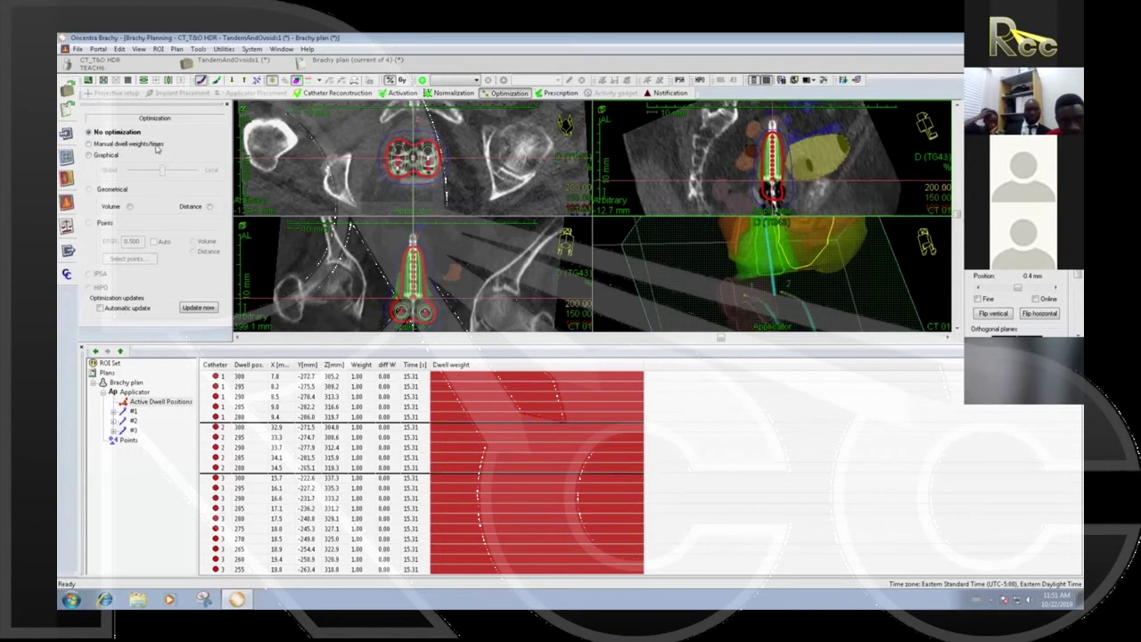
{"action": "left_click", "coordinate": [175, 145]}
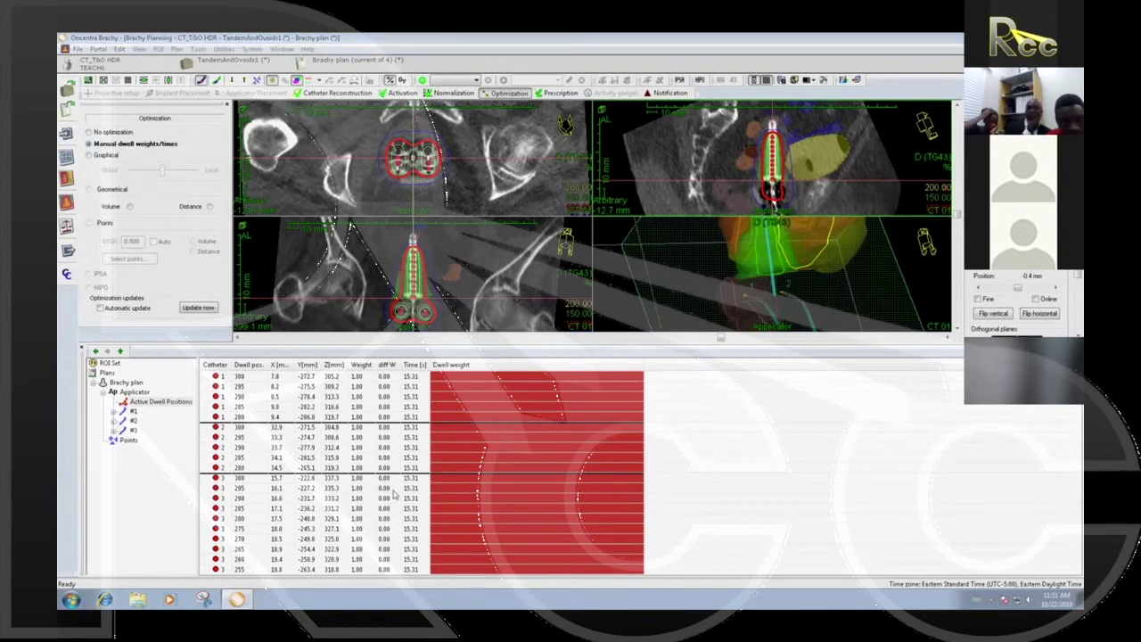
{"action": "left_click", "coordinate": [412, 481]}
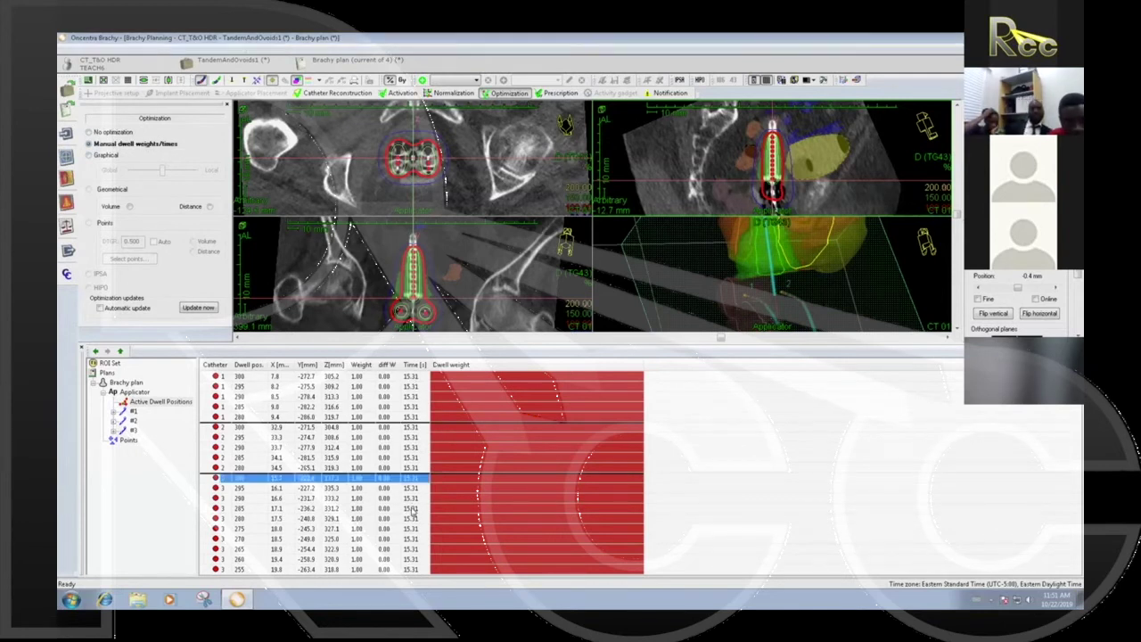
{"action": "left_click", "coordinate": [416, 510], "text": "shift"}
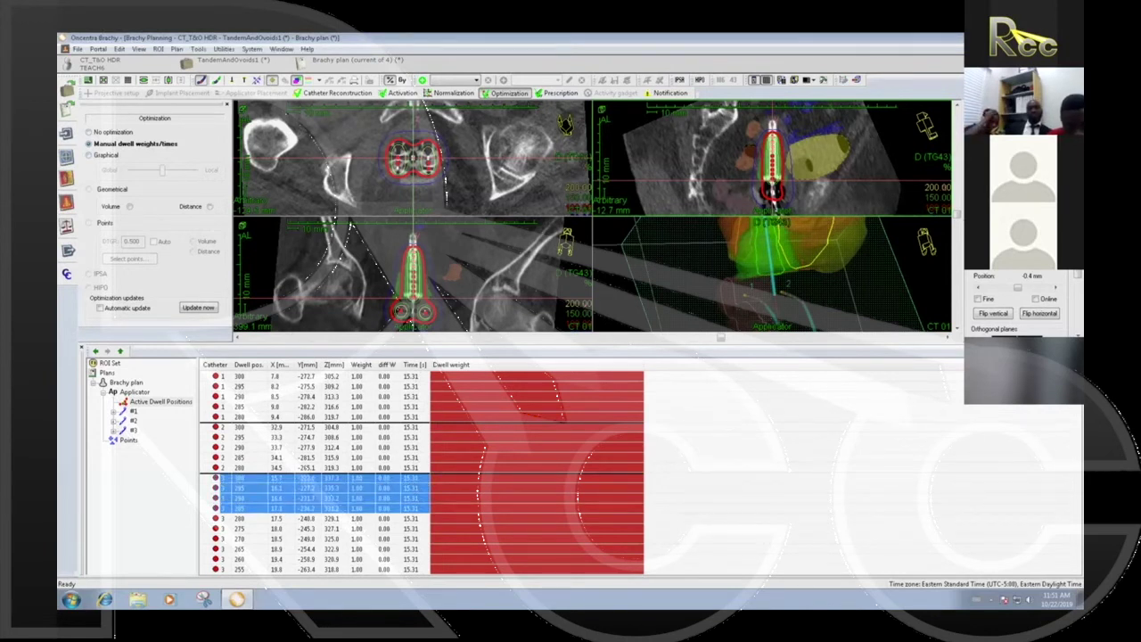
{"action": "key", "text": "Return"}
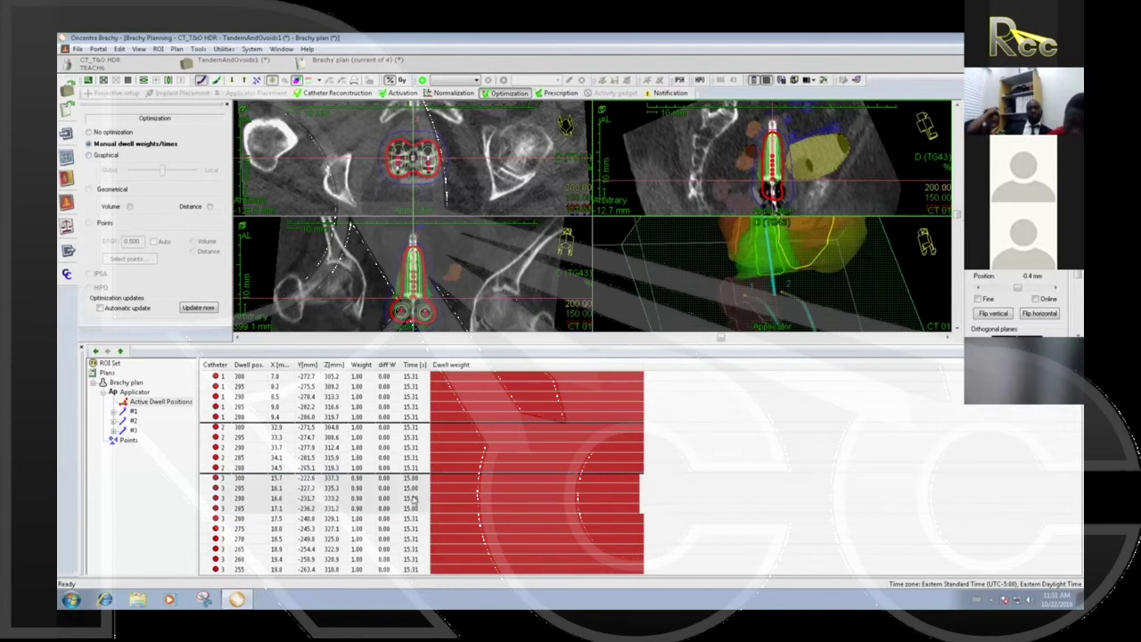
Step: Set the dwell time of the tandem's positions 280 to 255 to 10 seconds
{"action": "left_click", "coordinate": [414, 518]}
{"action": "left_click", "coordinate": [413, 567], "text": "shift"}
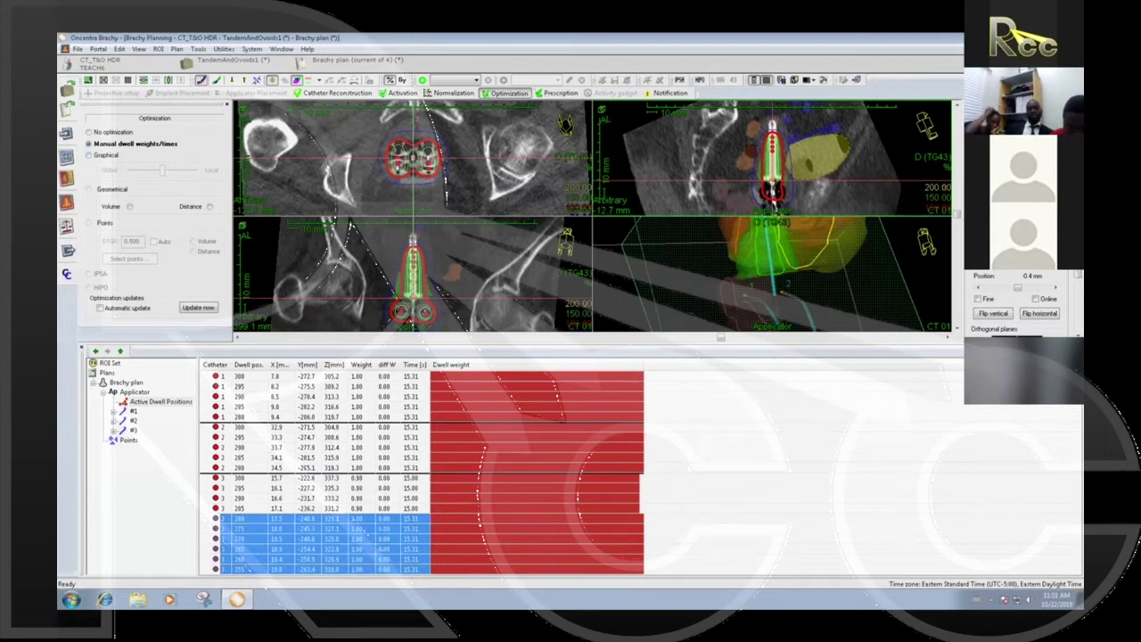
{"action": "double_click", "coordinate": [411, 520]}
{"action": "type", "text": "10"}
{"action": "key", "text": "Return"}
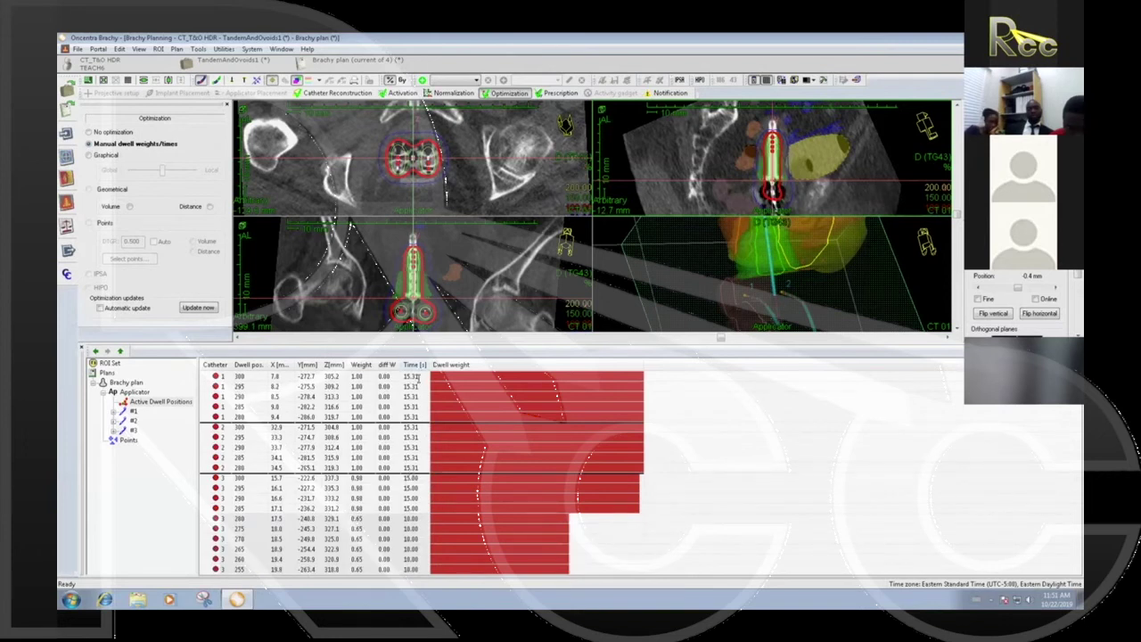
Step: Set the dwell time of all active positions in ovoid catheters 1 and 2 to 10 seconds
{"action": "left_click", "coordinate": [418, 377]}
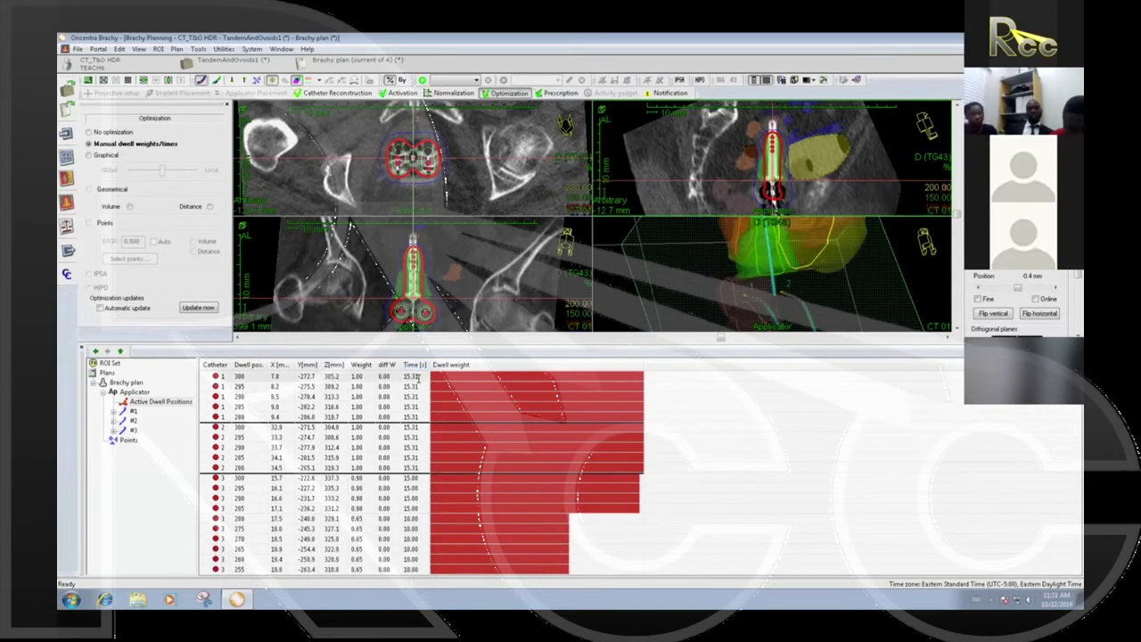
{"action": "double_click", "coordinate": [414, 377]}
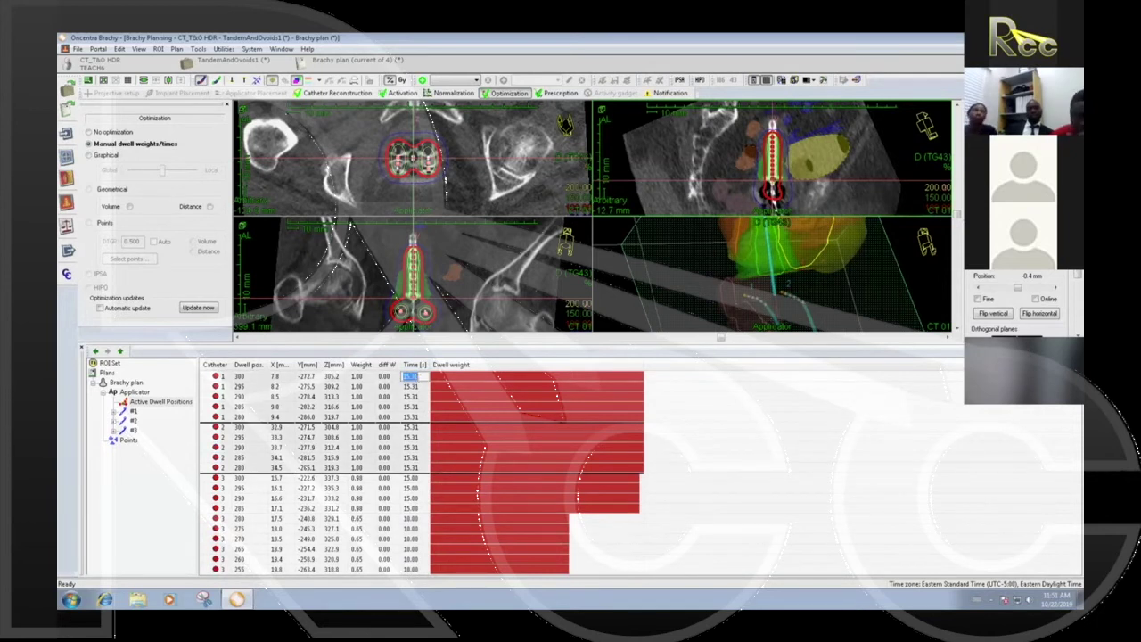
{"action": "type", "text": "10"}
{"action": "key", "text": "Return"}
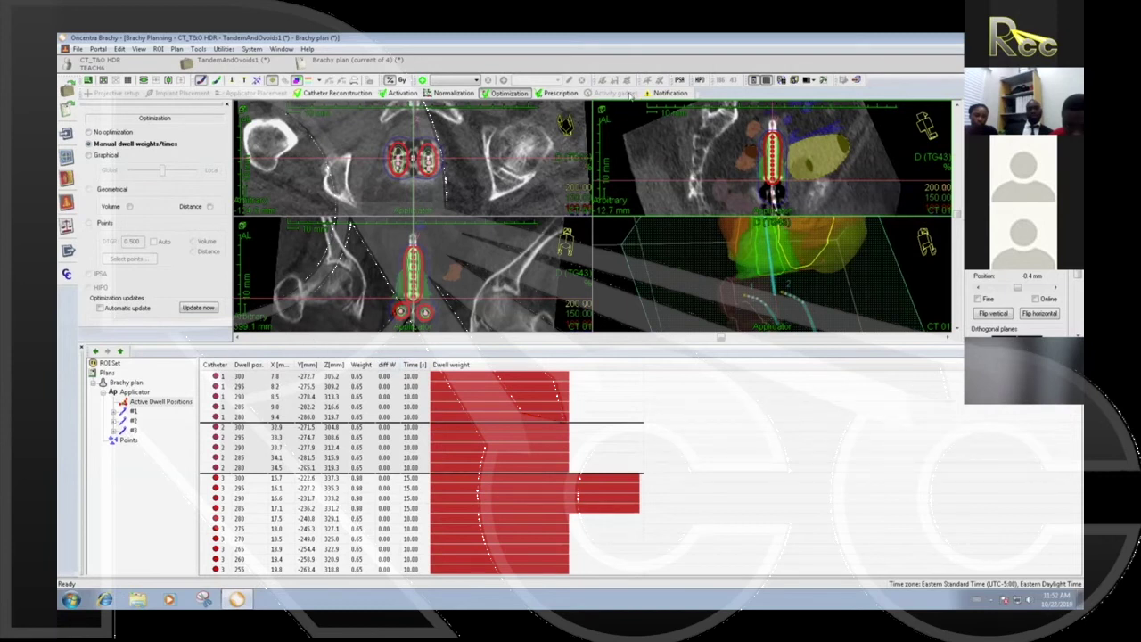
Step: Check the normalization options and enlarge the image views to examine the isodose lines around the applicator
{"action": "left_click", "coordinate": [432, 94]}
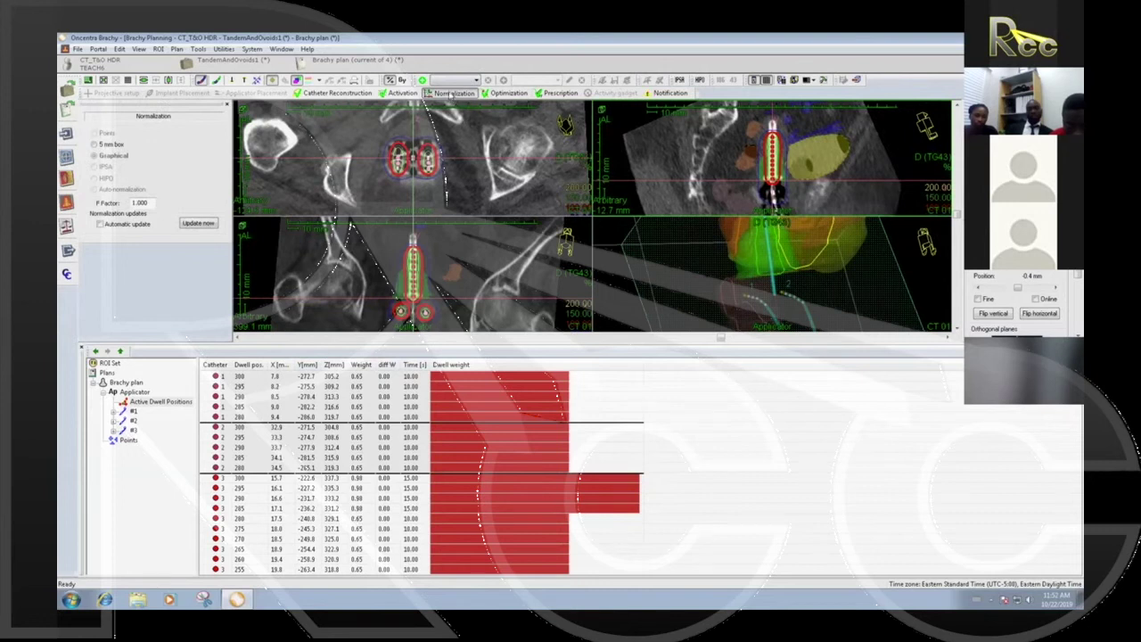
{"action": "left_click", "coordinate": [450, 93]}
{"action": "left_click_drag", "start_coordinate": [301, 349], "coordinate": [286, 489]}
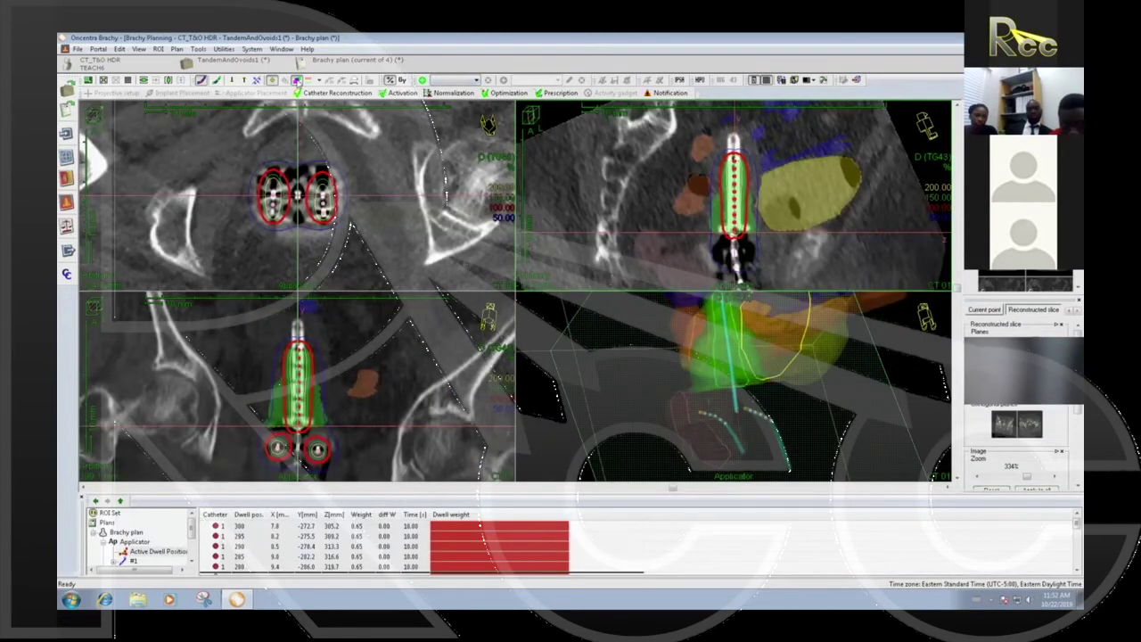
{"action": "left_click", "coordinate": [296, 81]}
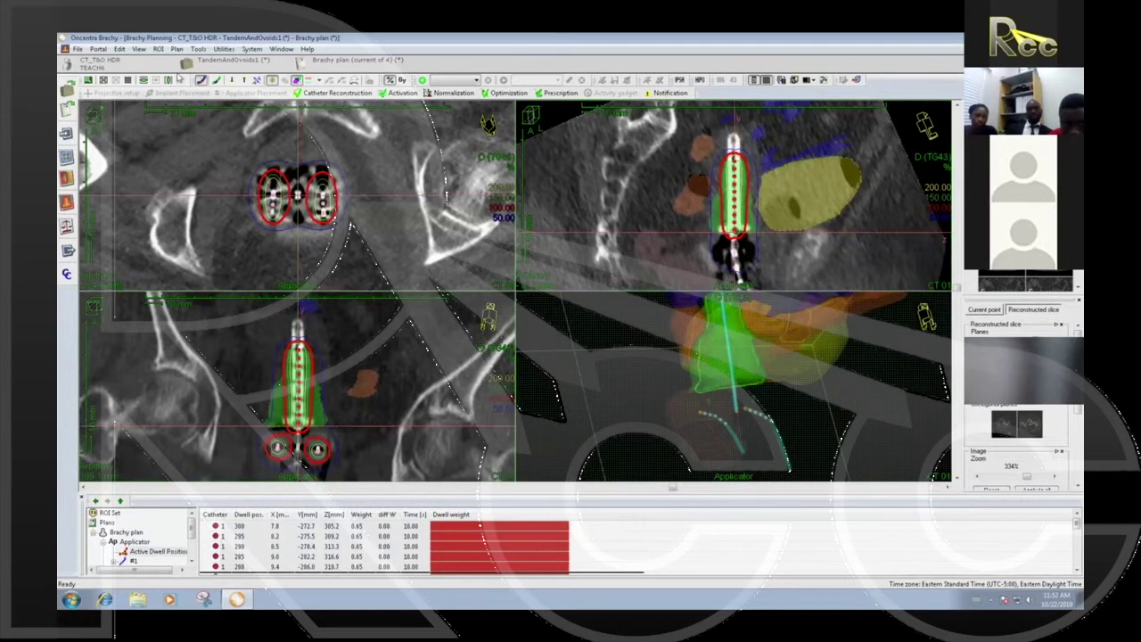
Step: Enlarge the coronal view and create a new patient points set named Point A
{"action": "double_click", "coordinate": [610, 309]}
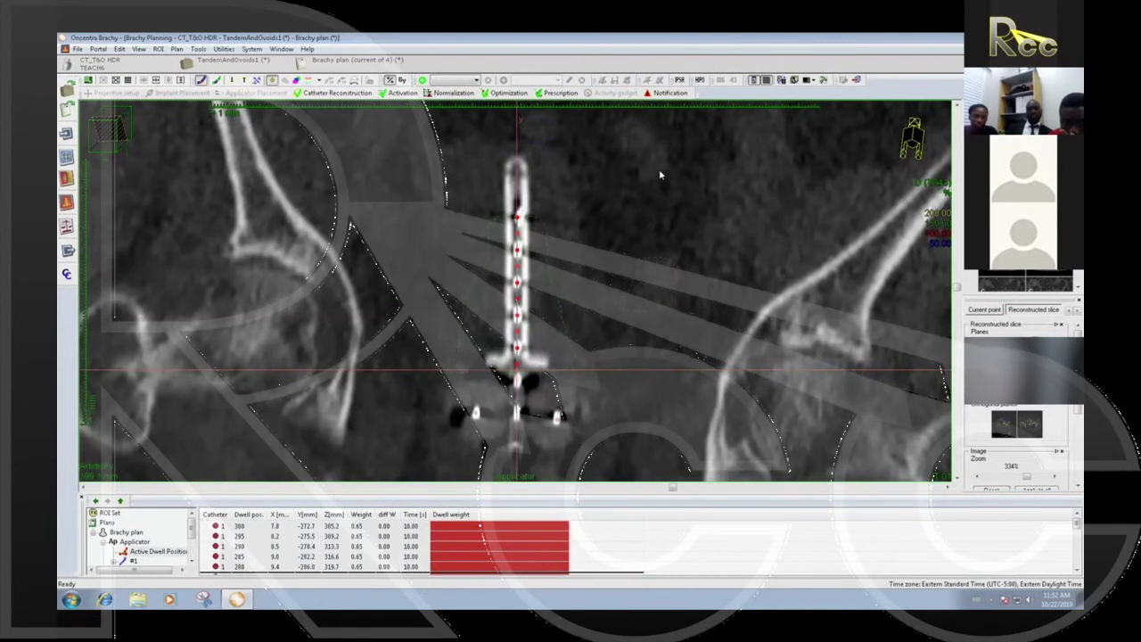
{"action": "left_click", "coordinate": [577, 287]}
{"action": "left_click", "coordinate": [572, 304]}
{"action": "left_click_drag", "start_coordinate": [593, 305], "coordinate": [567, 305]}
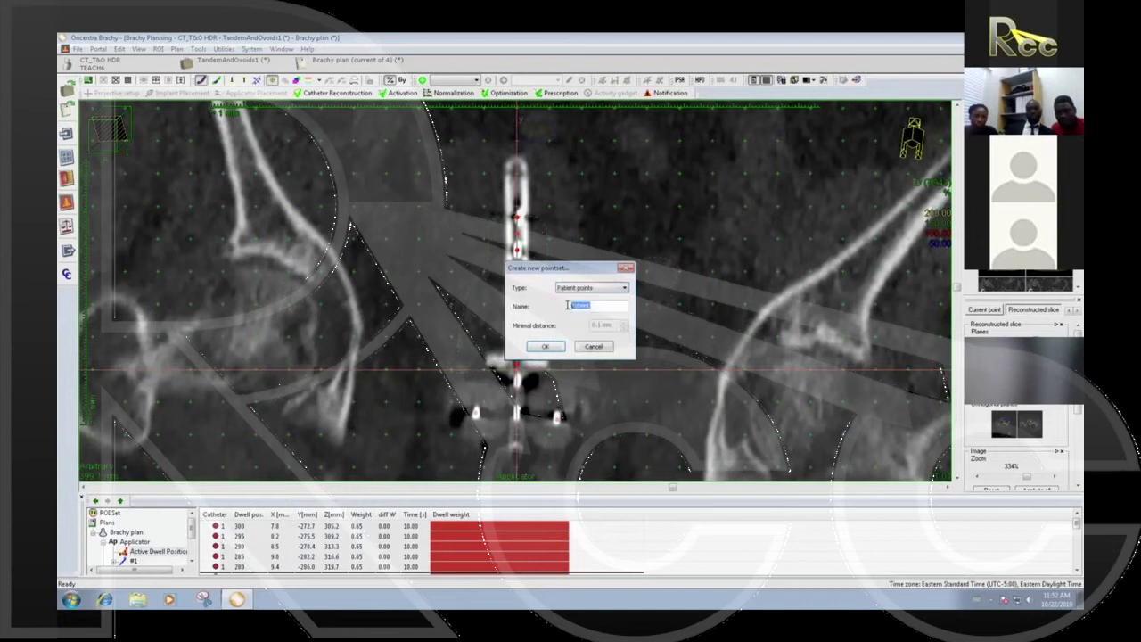
{"action": "type", "text": "p"}
{"action": "key", "text": "BackSpace"}
{"action": "key", "text": "BackSpace"}
{"action": "key", "text": "BackSpace"}
{"action": "type", "text": "Point A"}
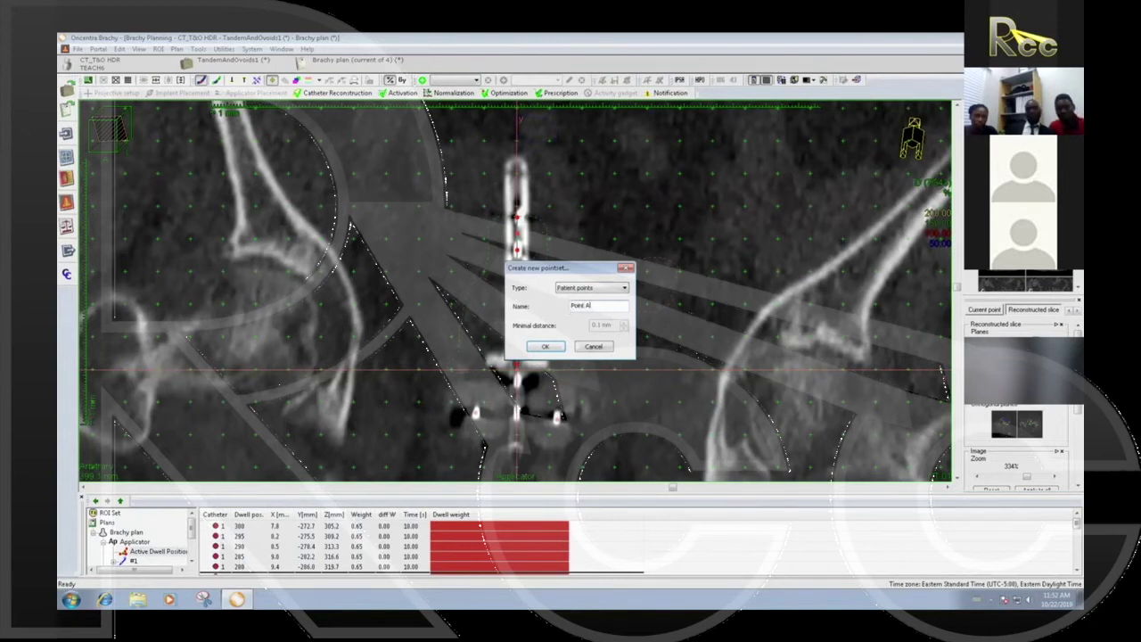
{"action": "left_click", "coordinate": [545, 347]}
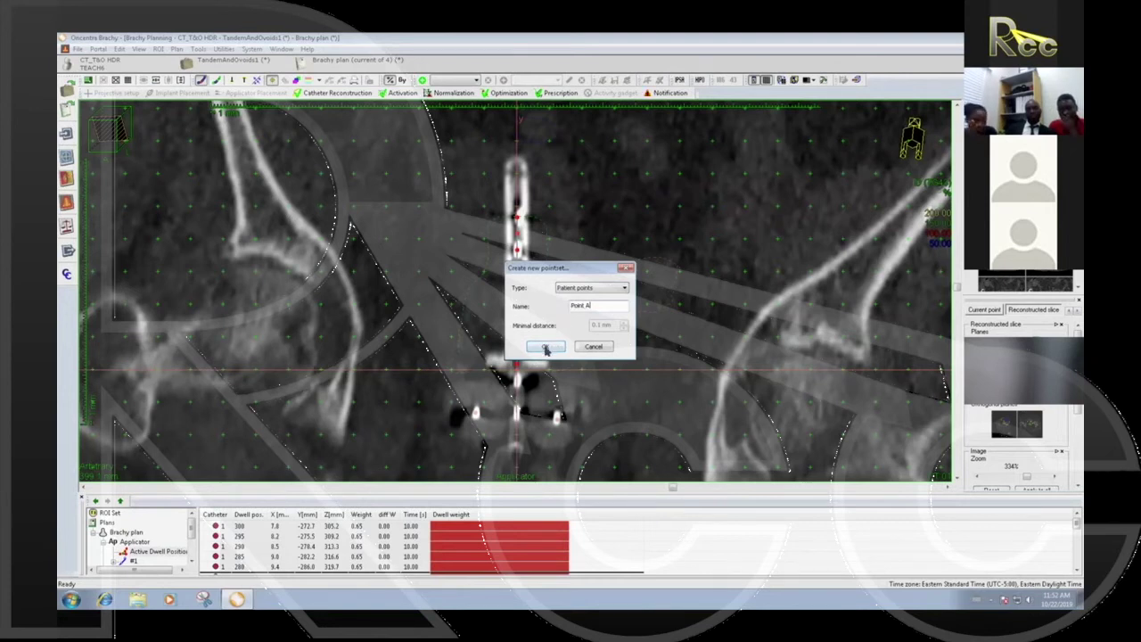
{"action": "left_click", "coordinate": [545, 347]}
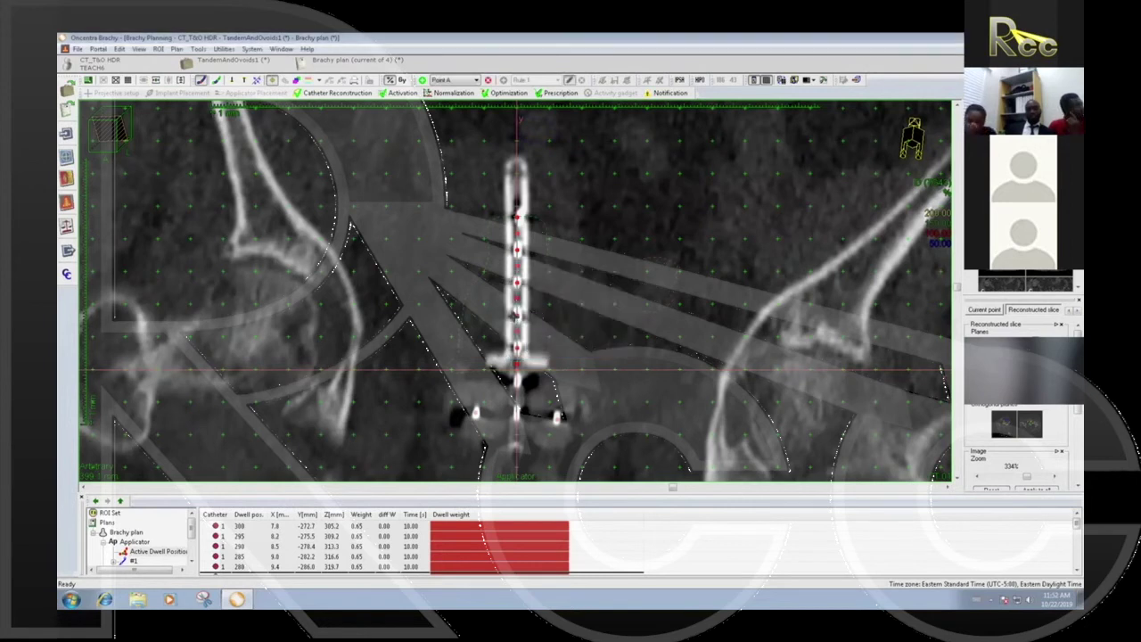
Step: Place two points about 2 cm to either side of the tandem and about 2 cm above its flange, using the centimetre grid
{"action": "scroll", "coordinate": [513, 313], "scroll_direction": "up", "scroll_amount": 1}
{"action": "scroll", "coordinate": [512, 303], "scroll_direction": "up", "scroll_amount": 2}
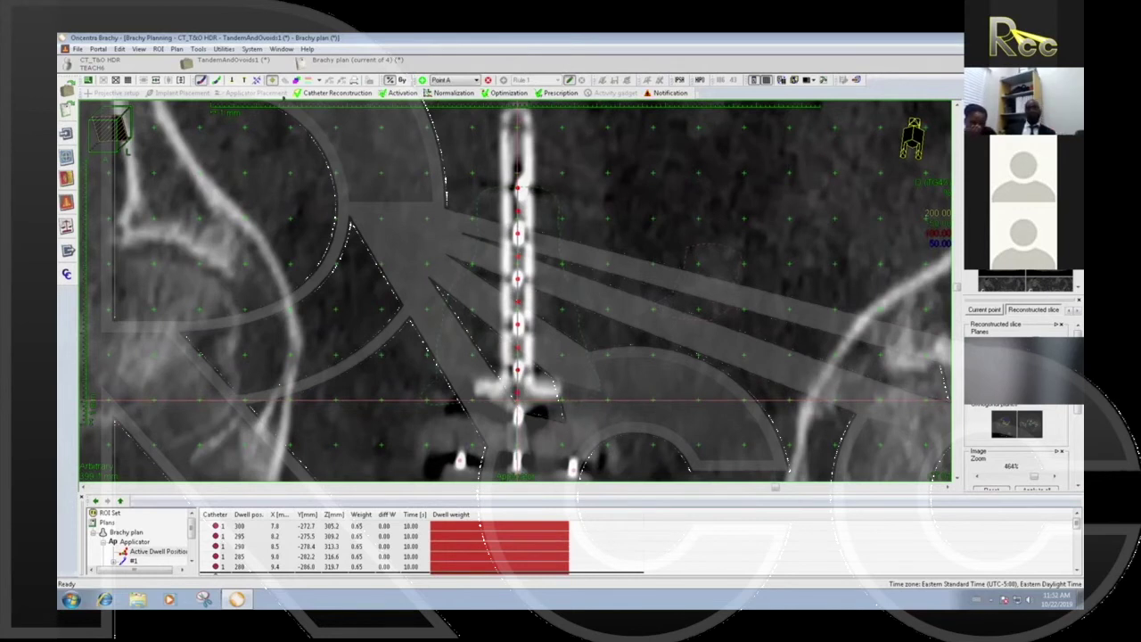
{"action": "left_click", "coordinate": [139, 49]}
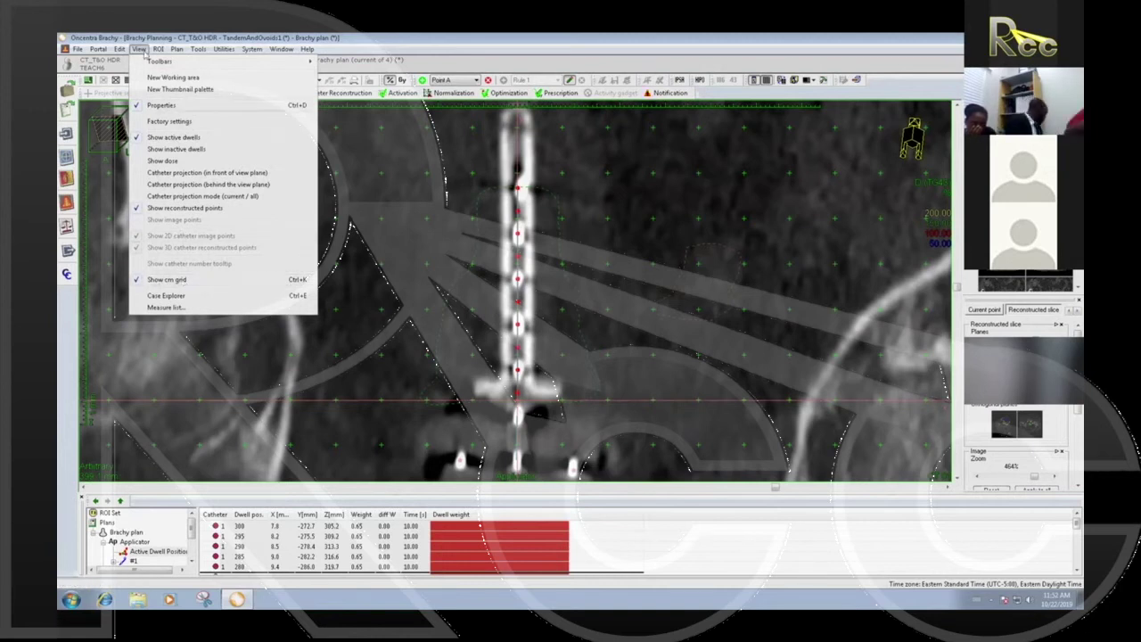
{"action": "left_click", "coordinate": [139, 50]}
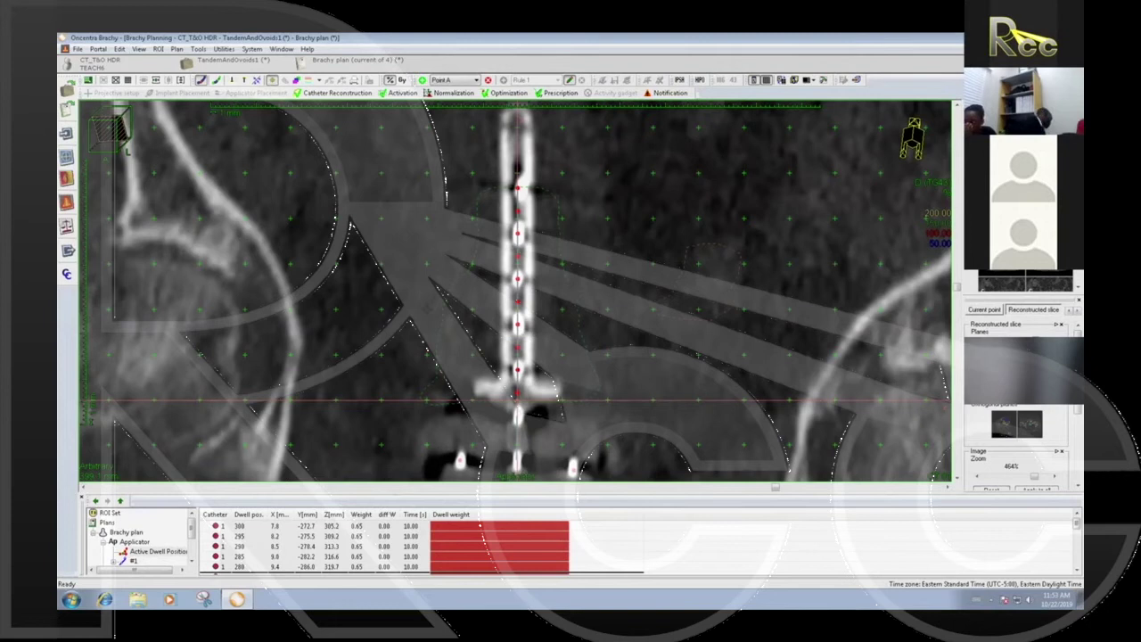
{"action": "left_click", "coordinate": [426, 309]}
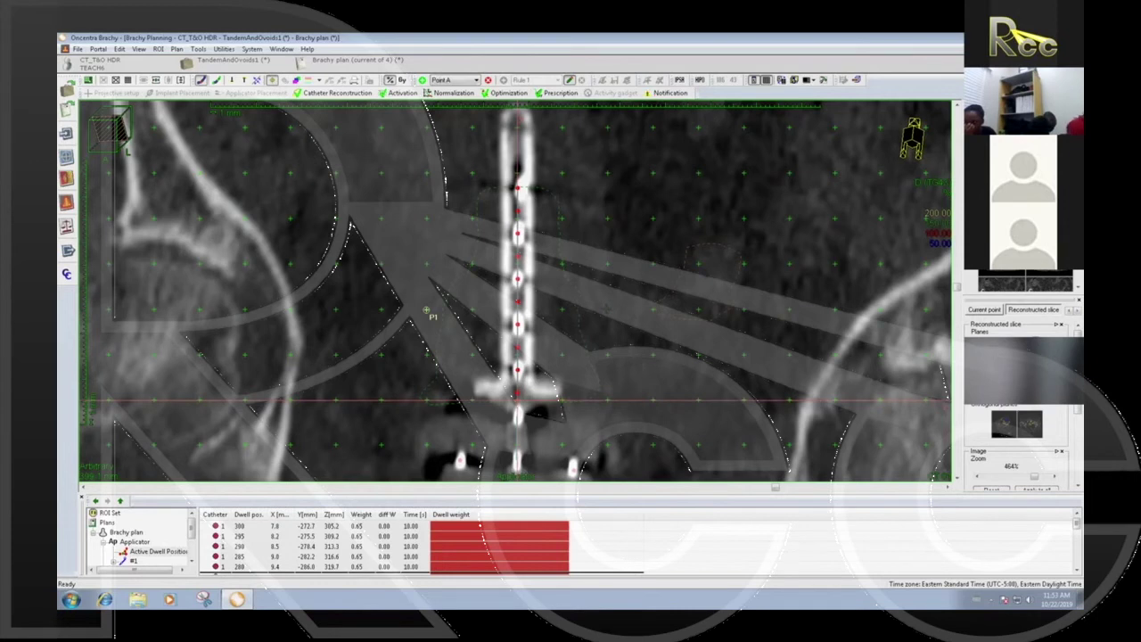
Step: Rename the two points in the Point A set as A RT and A LT
{"action": "scroll", "coordinate": [188, 558], "scroll_direction": "down", "scroll_amount": 2}
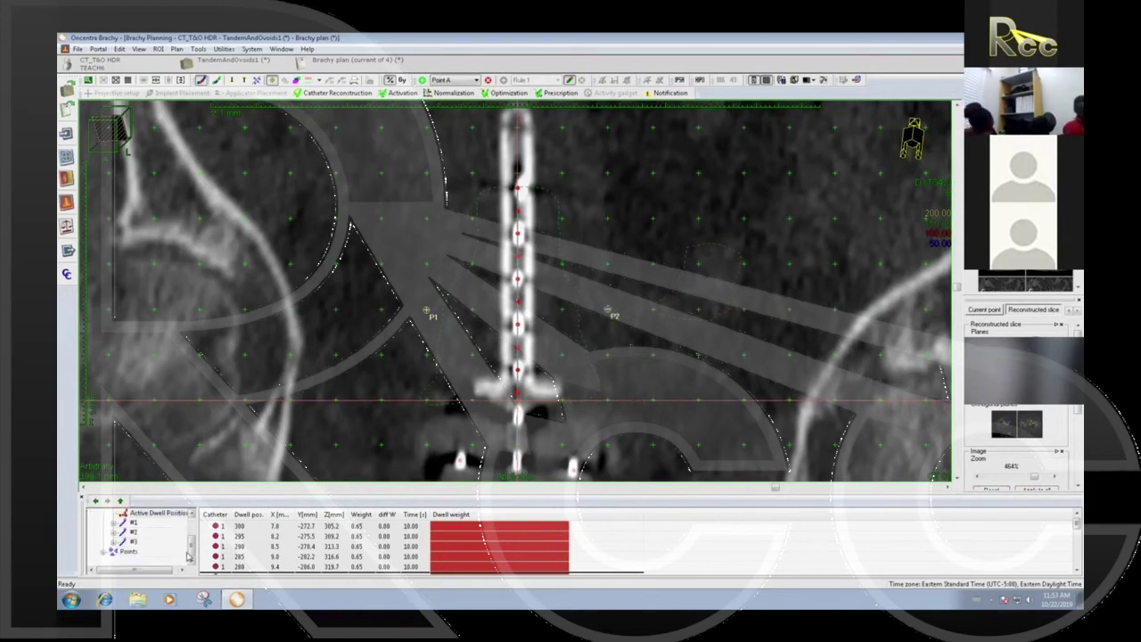
{"action": "left_click", "coordinate": [104, 552]}
{"action": "left_click", "coordinate": [140, 551]}
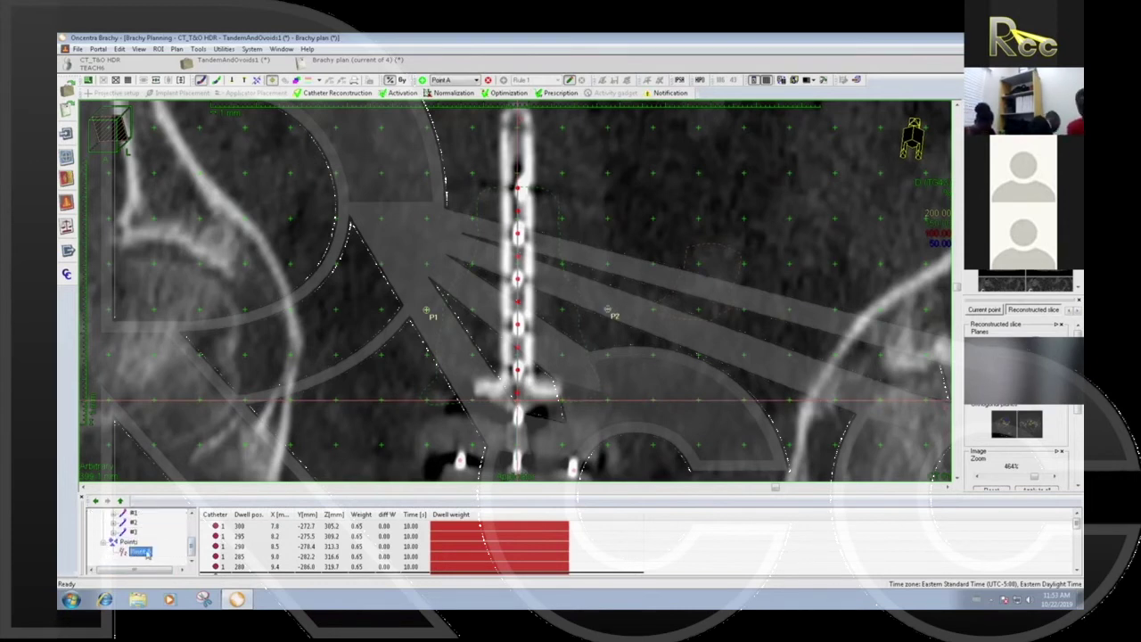
{"action": "double_click", "coordinate": [221, 526]}
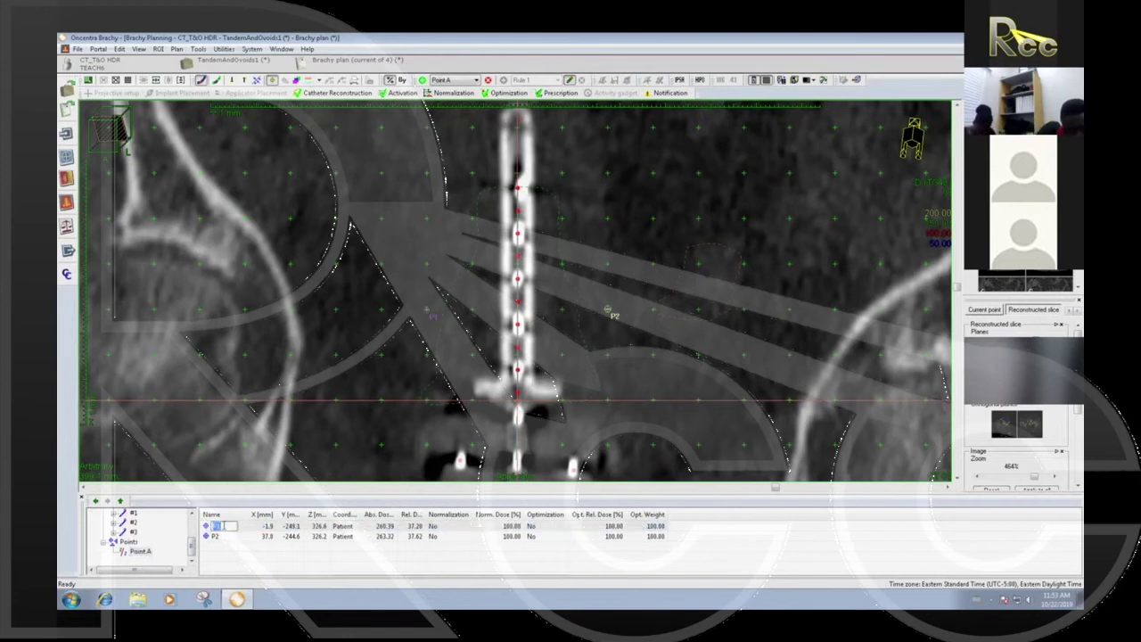
{"action": "type", "text": "A RT"}
{"action": "key", "text": "Return"}
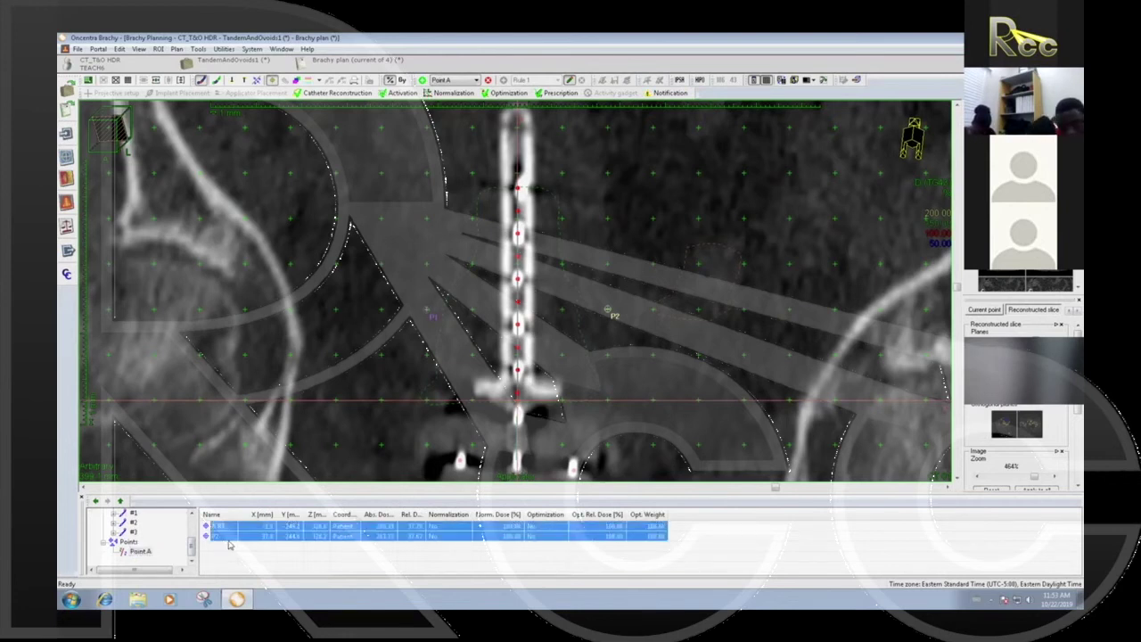
{"action": "double_click", "coordinate": [224, 537]}
{"action": "type", "text": "A LT"}
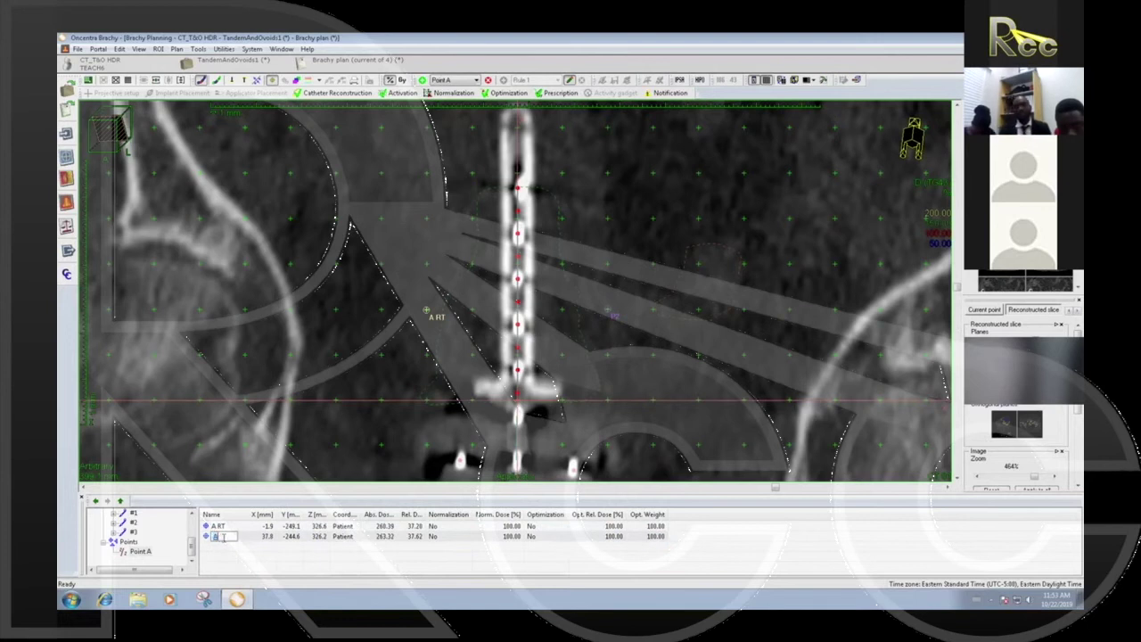
{"action": "key", "text": "Tab"}
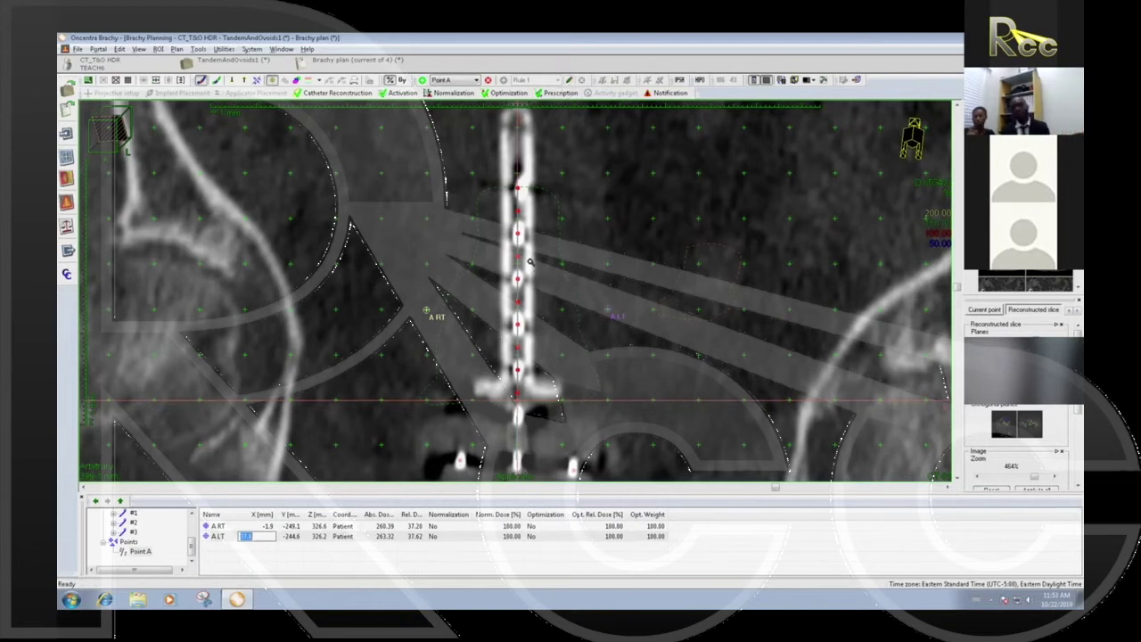
Step: Measure about 5 mm outward from the right ovoid's lateral surface in the enlarged axial view
{"action": "scroll", "coordinate": [533, 262], "scroll_direction": "down", "scroll_amount": 3}
{"action": "double_click", "coordinate": [535, 257]}
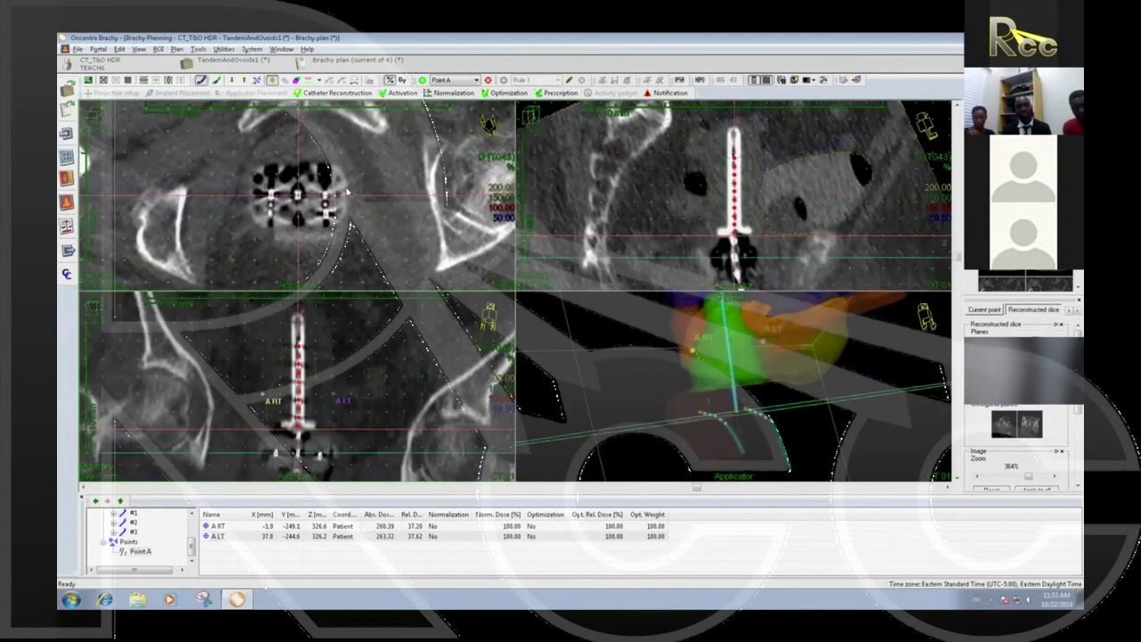
{"action": "double_click", "coordinate": [346, 194]}
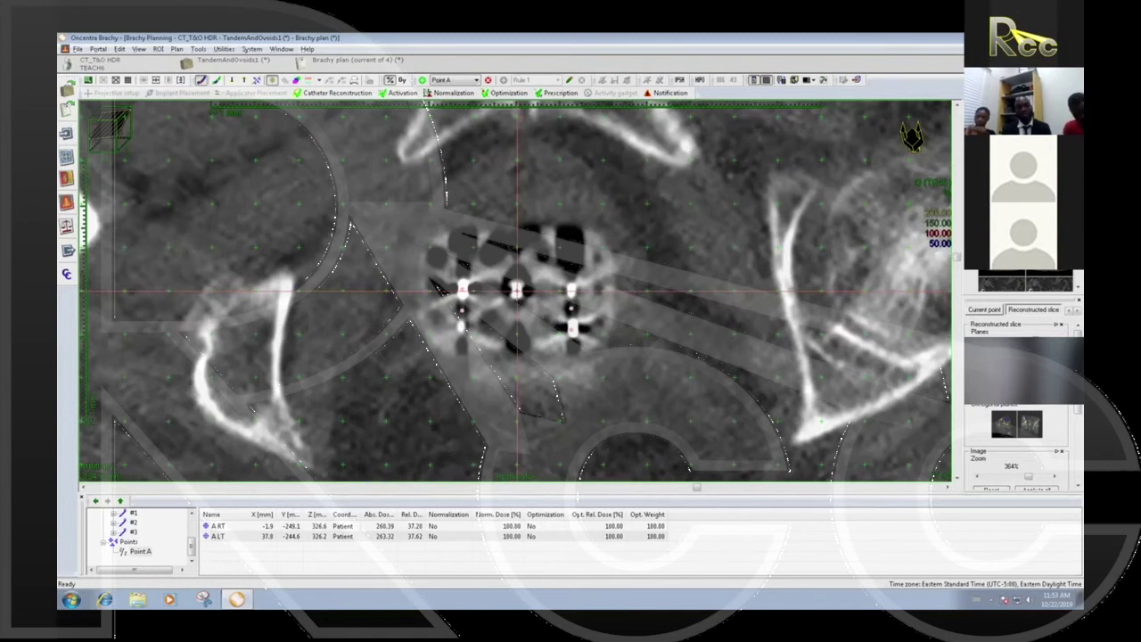
{"action": "right_click", "coordinate": [423, 256]}
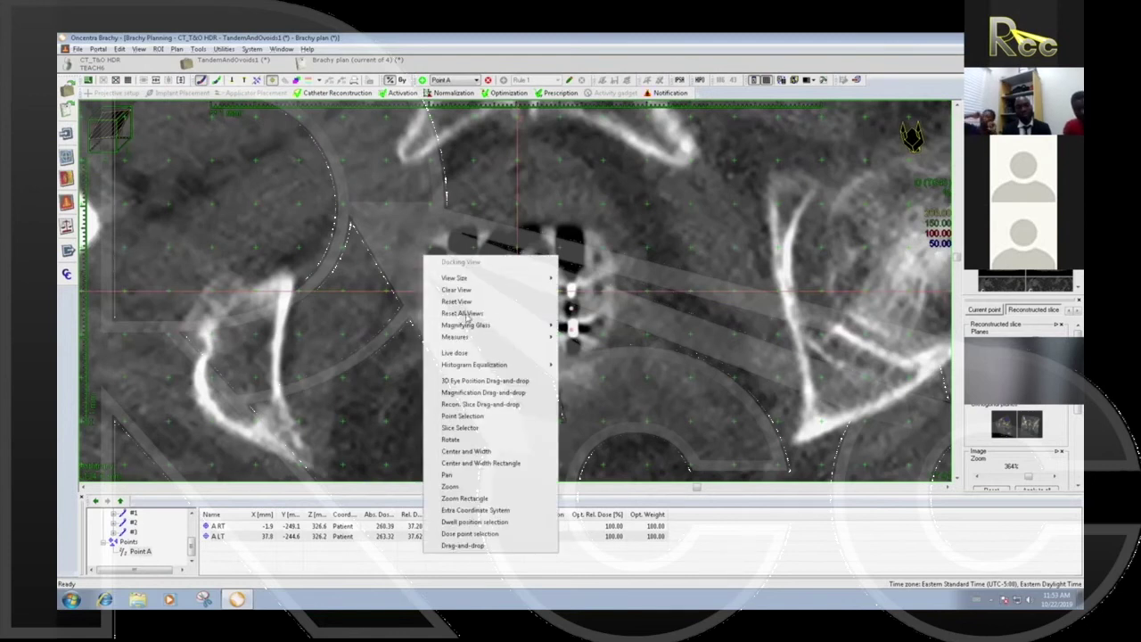
{"action": "mouse_move", "coordinate": [472, 339]}
{"action": "left_click", "coordinate": [619, 343]}
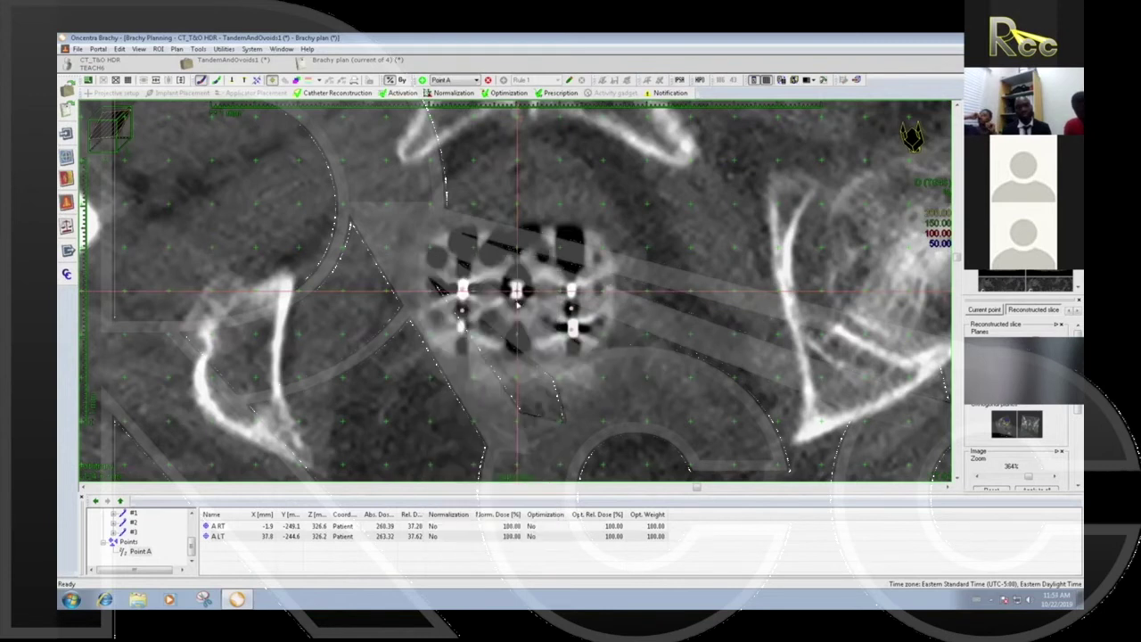
{"action": "scroll", "coordinate": [478, 276], "scroll_direction": "up", "scroll_amount": 2}
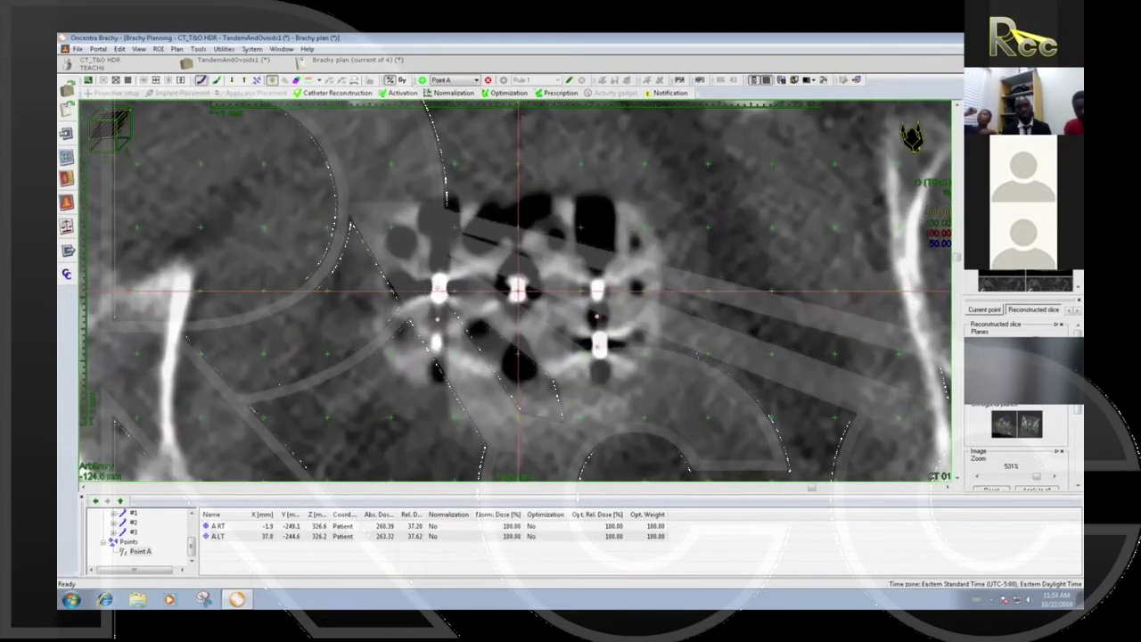
{"action": "left_click", "coordinate": [374, 289]}
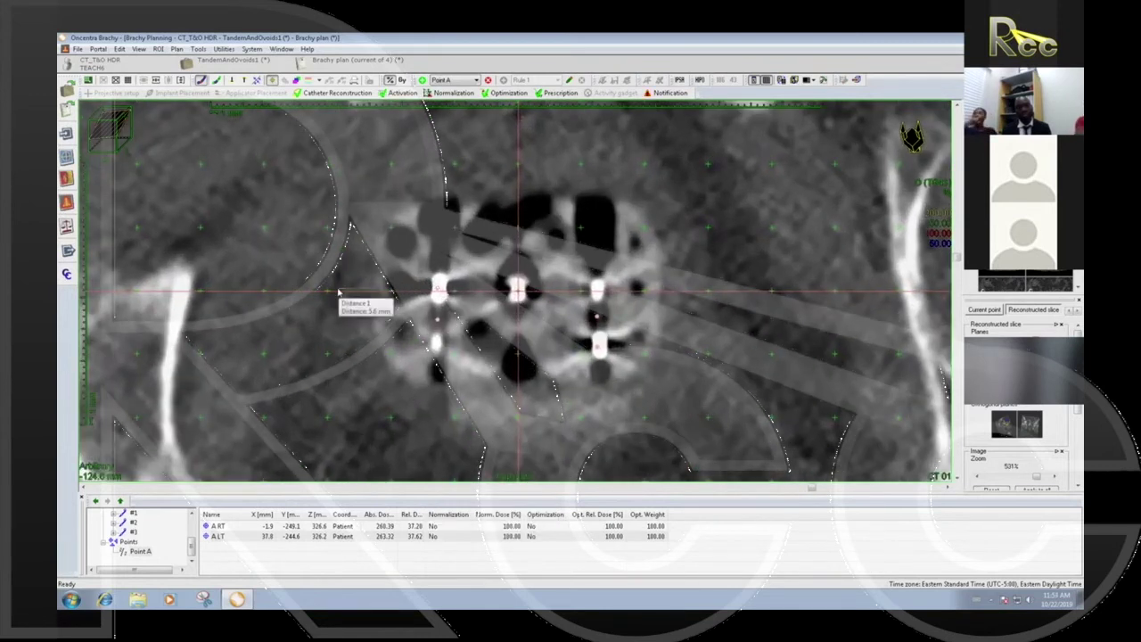
{"action": "left_click_drag", "start_coordinate": [338, 291], "coordinate": [339, 288]}
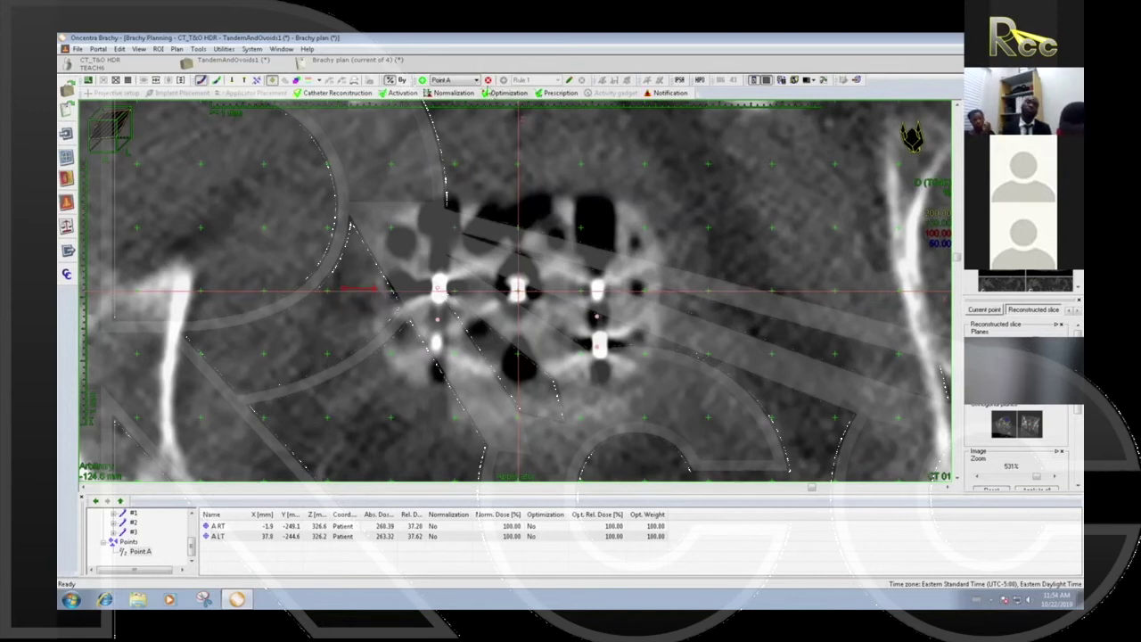
Step: Create a patient points set named Points and place its first point at the outer end of the distance line beside the right ovoid
{"action": "left_click", "coordinate": [424, 81]}
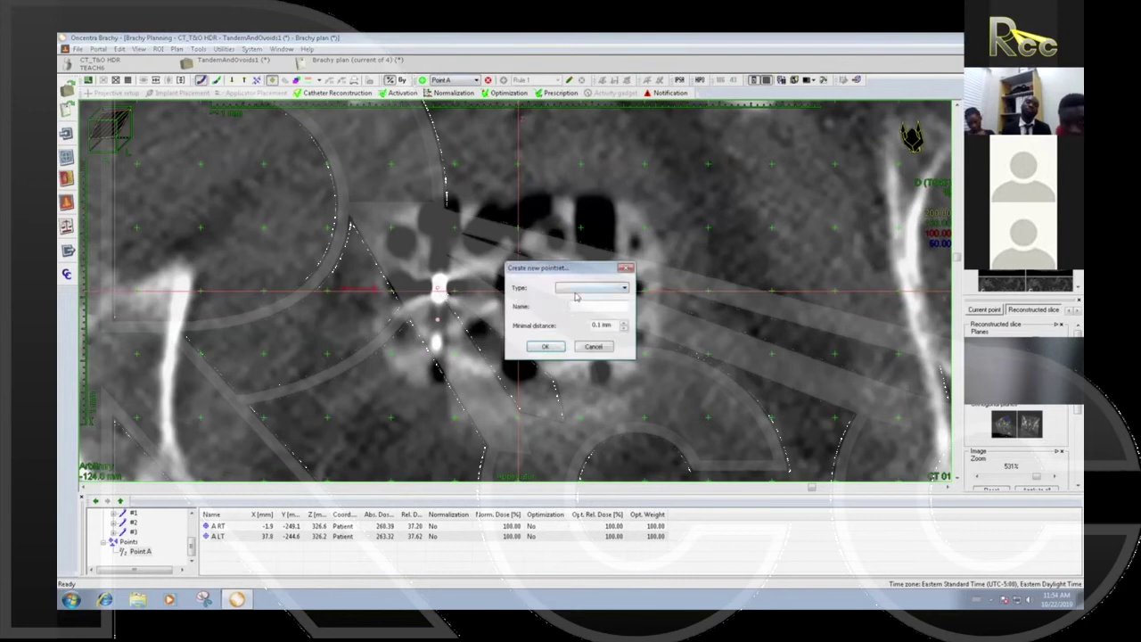
{"action": "left_click", "coordinate": [576, 298]}
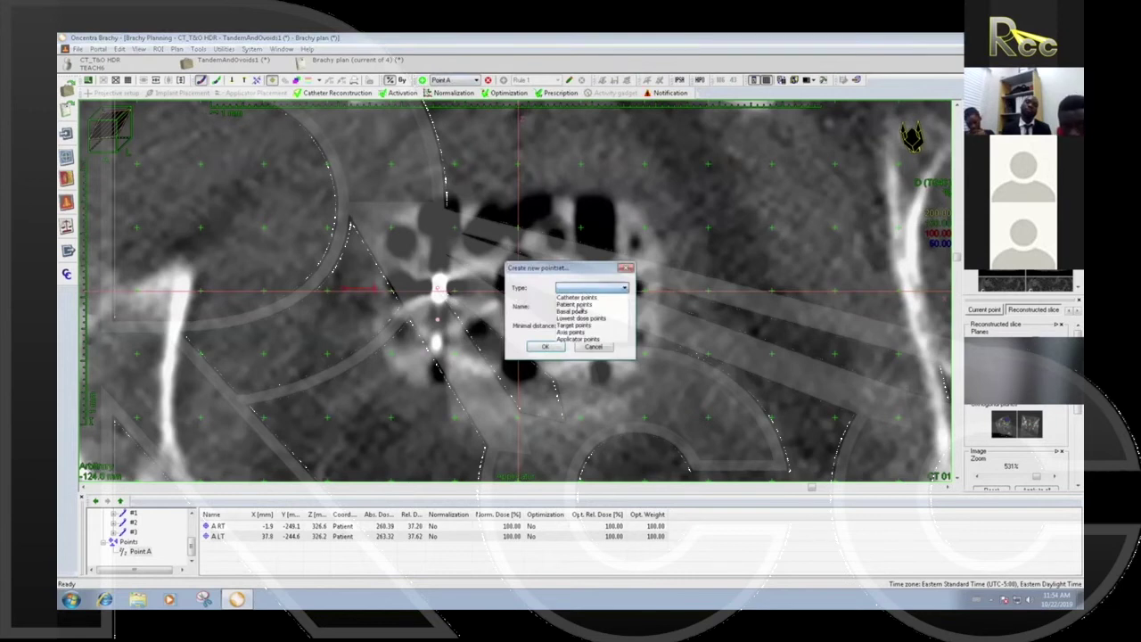
{"action": "left_click", "coordinate": [574, 304]}
{"action": "type", "text": "Point"}
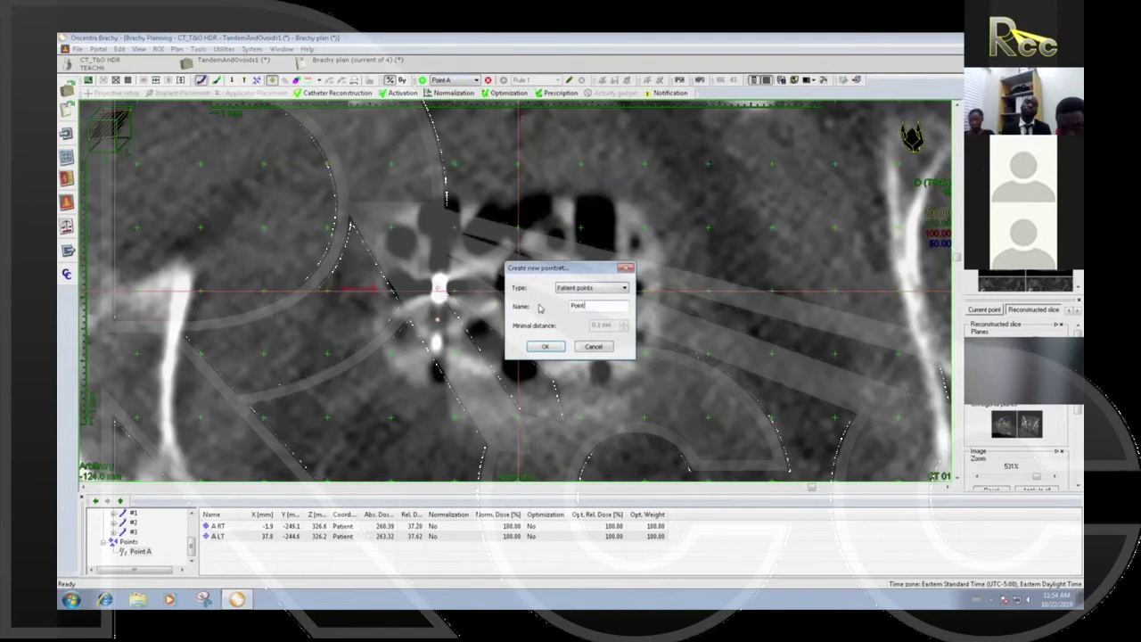
{"action": "type", "text": "1"}
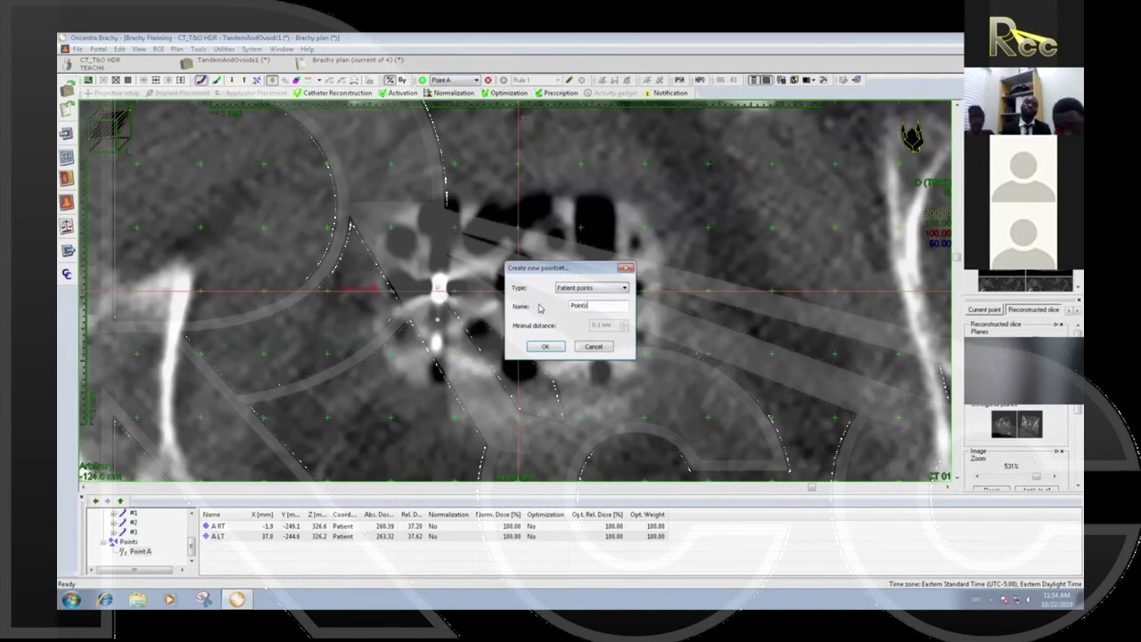
{"action": "left_click", "coordinate": [544, 347]}
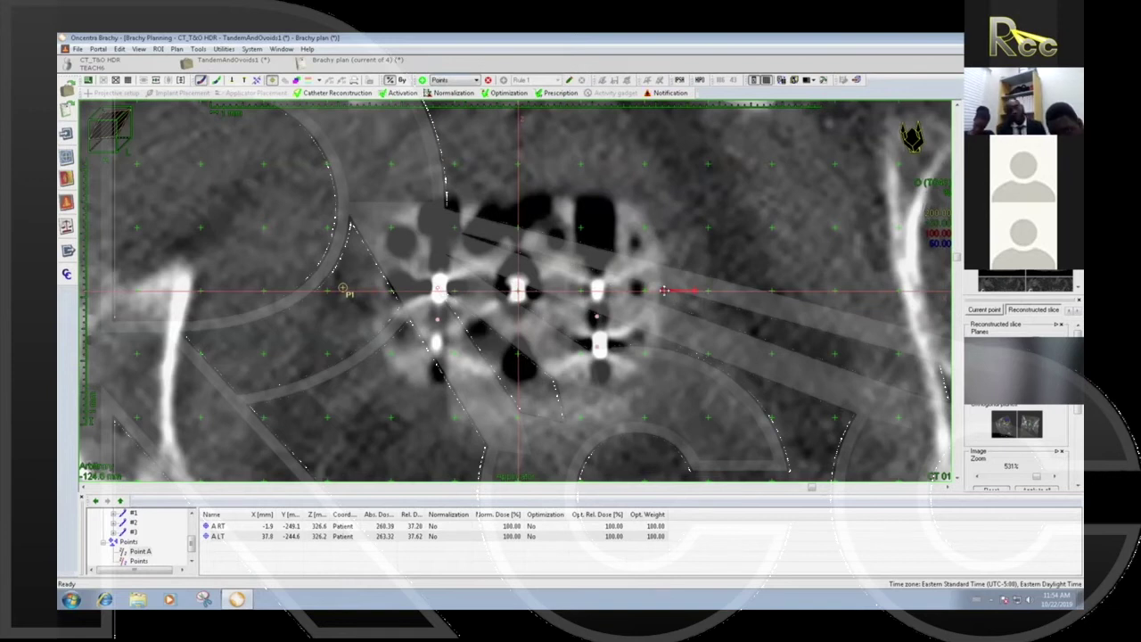
Step: Place the second point at the outer end of the distance line, about 5 mm lateral to the left ovoid's surface
{"action": "scroll", "coordinate": [647, 282], "scroll_direction": "down", "scroll_amount": 5}
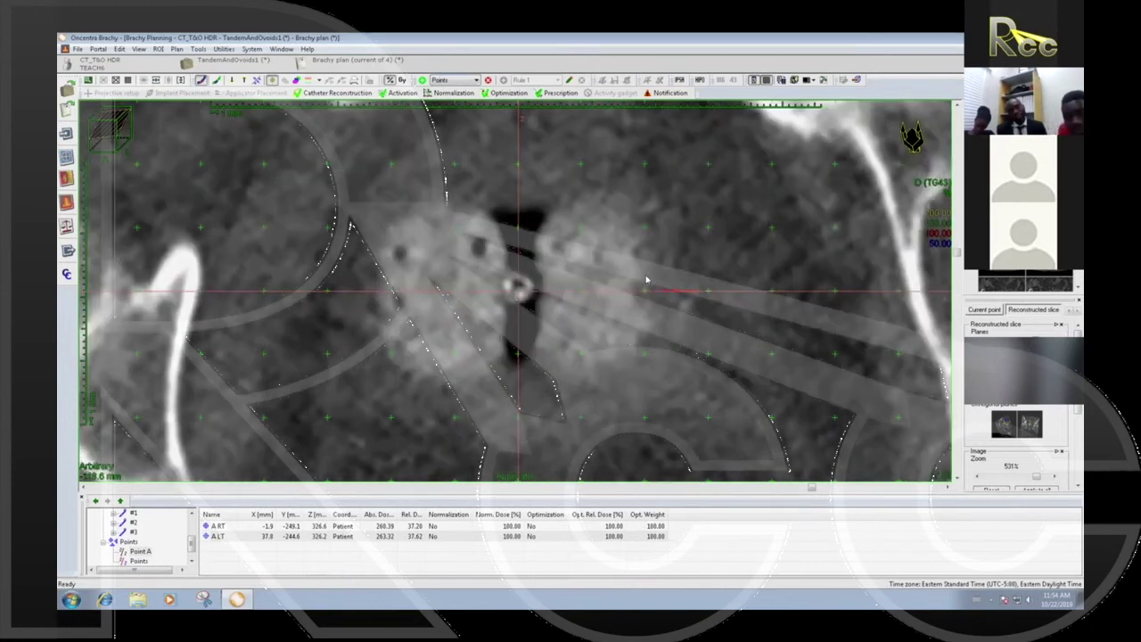
{"action": "scroll", "coordinate": [648, 282], "scroll_direction": "down", "scroll_amount": 3}
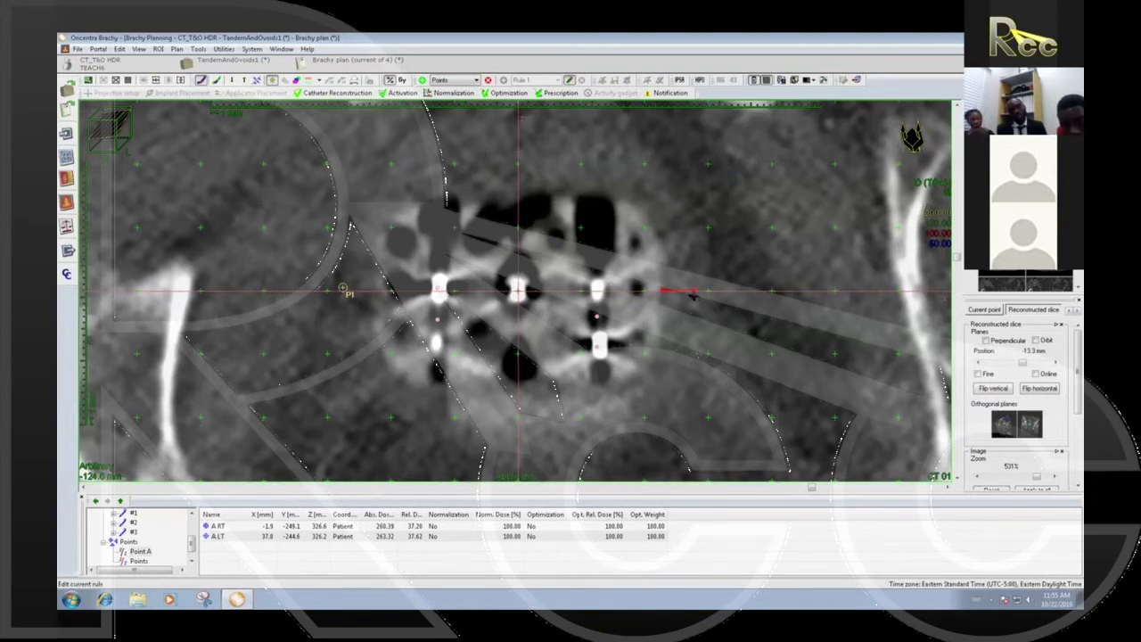
{"action": "left_click", "coordinate": [694, 291]}
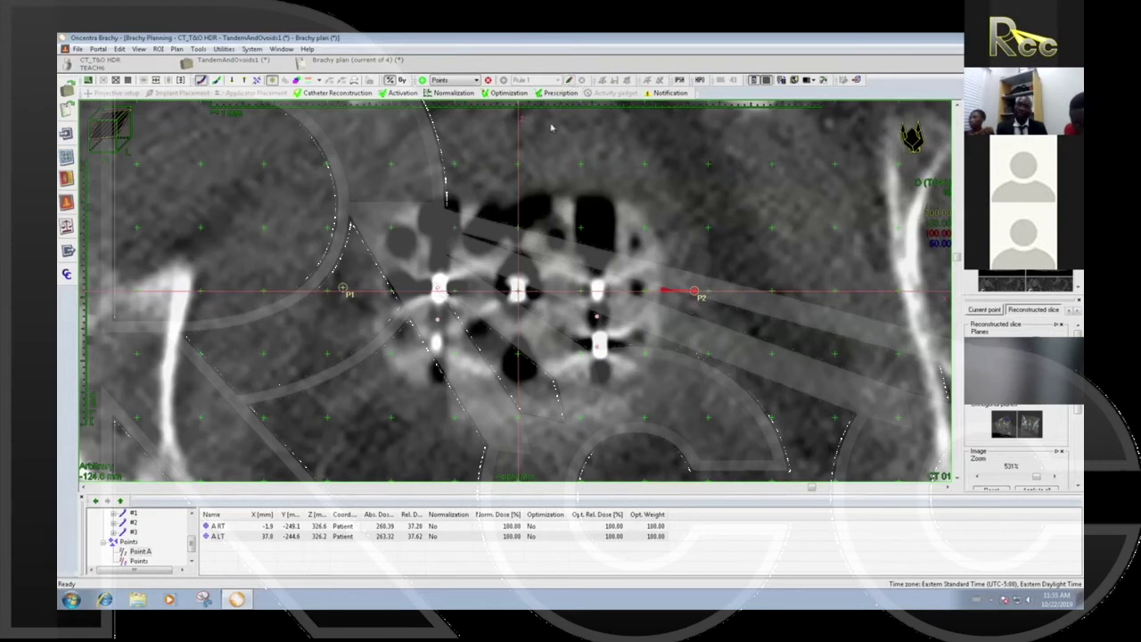
Step: Rename the two points in the Points set as VagRT and VagLT
{"action": "left_click", "coordinate": [138, 560]}
{"action": "double_click", "coordinate": [218, 526]}
{"action": "type", "text": "Vagin"}
{"action": "left_click", "coordinate": [217, 535]}
{"action": "left_click", "coordinate": [218, 535]}
{"action": "type", "text": "VagLT"}
{"action": "key", "text": "Tab"}
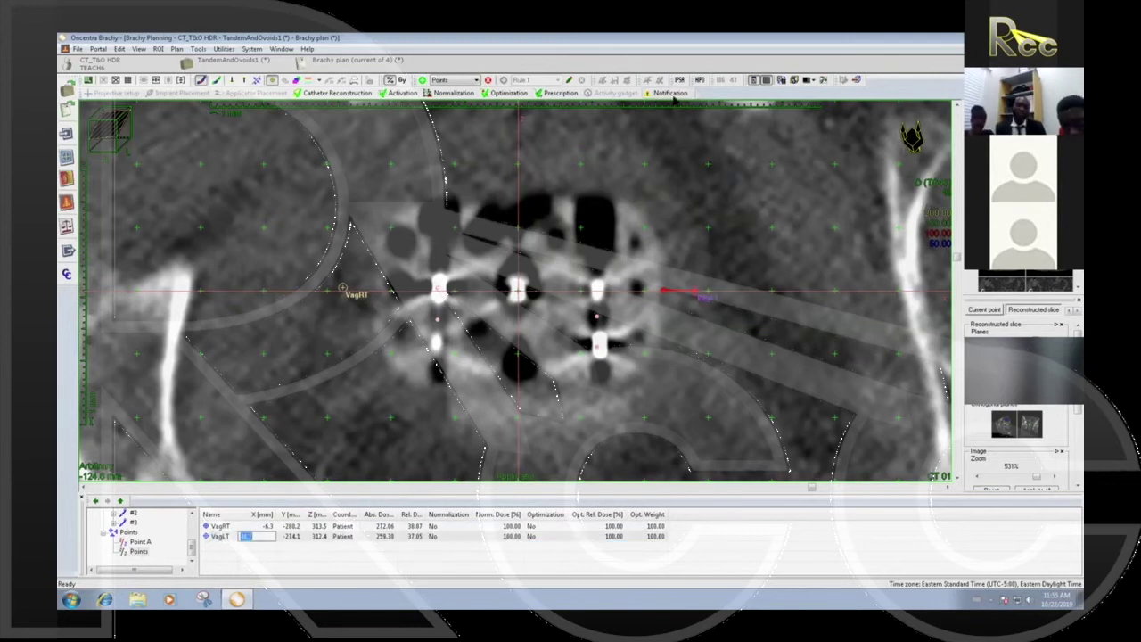
Step: Remove the distance measurement beside the left ovoid and return to the four-view layout to examine other axial slices
{"action": "left_click", "coordinate": [673, 294]}
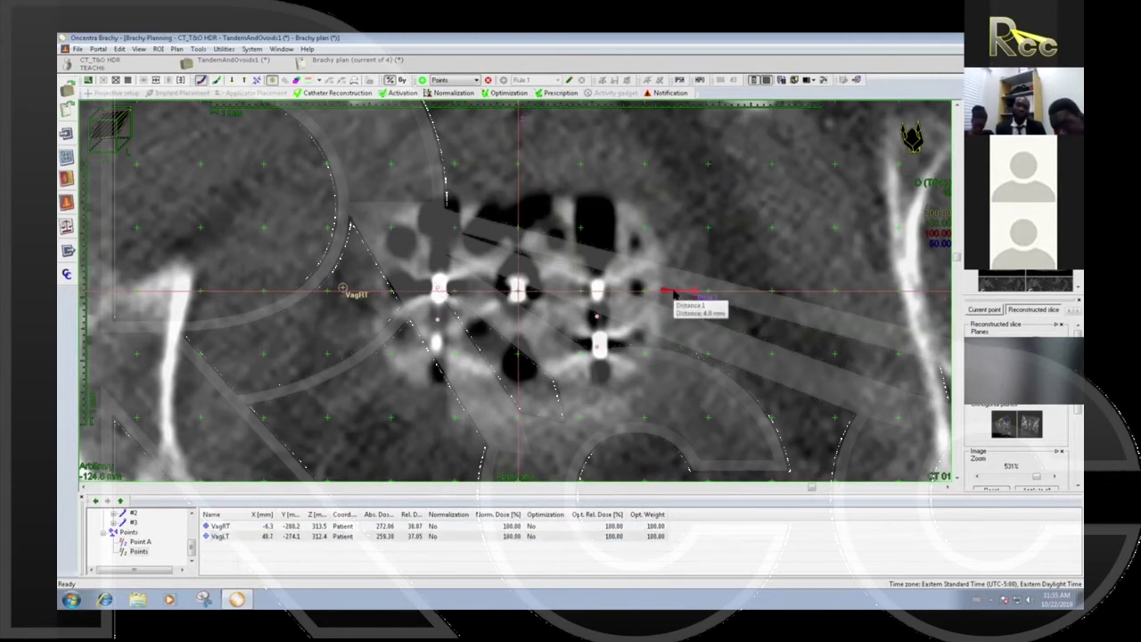
{"action": "right_click", "coordinate": [674, 295]}
{"action": "left_click", "coordinate": [691, 272]}
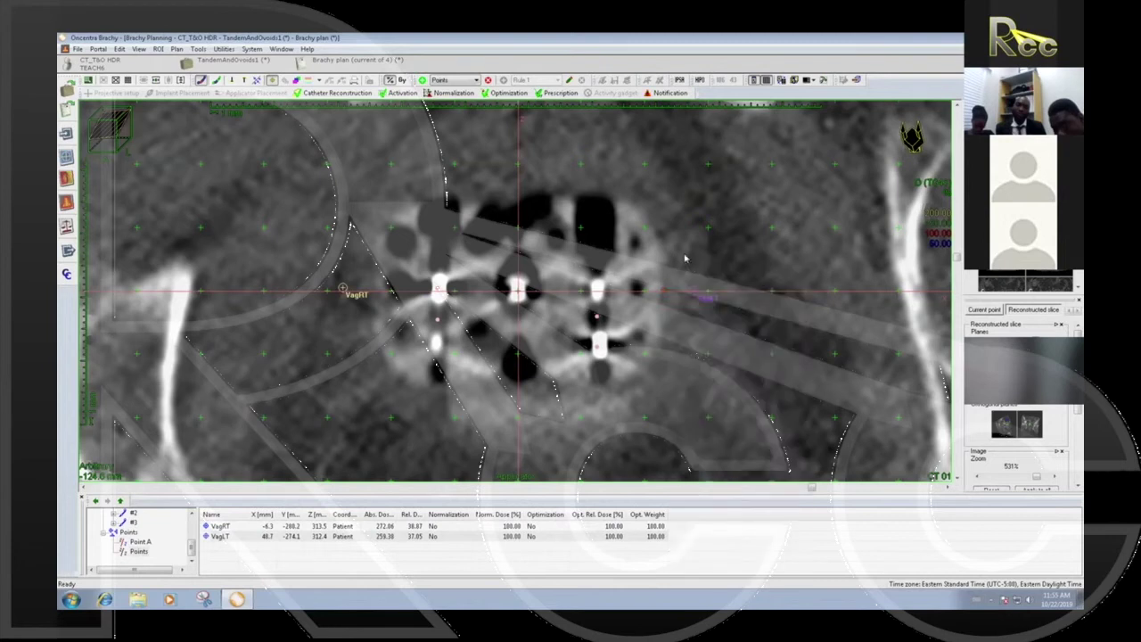
{"action": "double_click", "coordinate": [685, 259]}
{"action": "scroll", "coordinate": [345, 244], "scroll_direction": "up", "scroll_amount": 5}
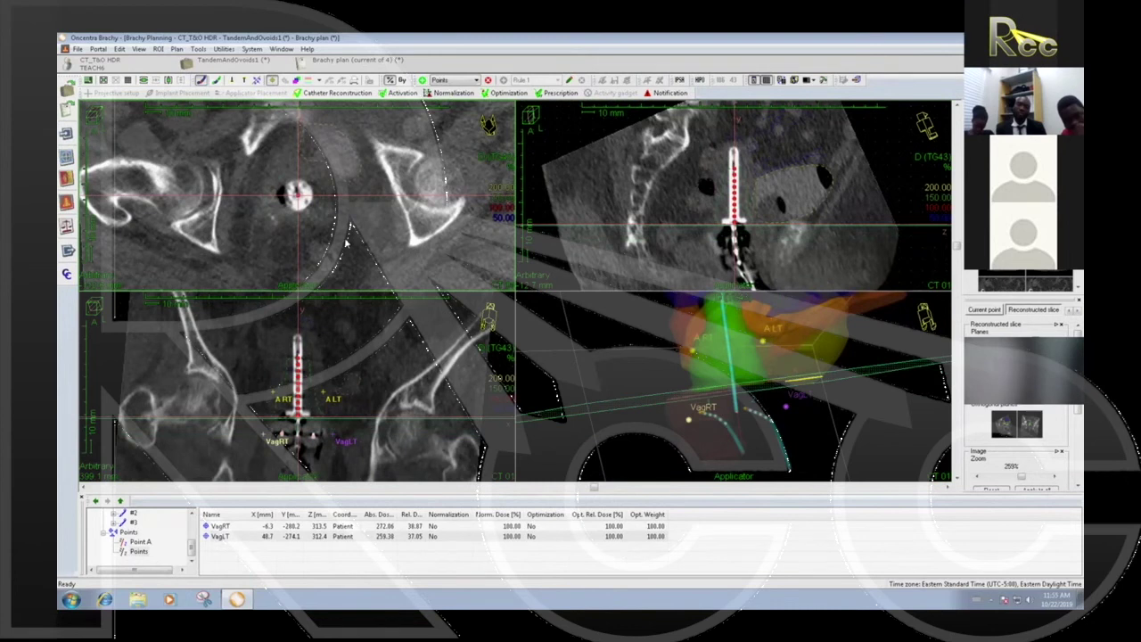
{"action": "scroll", "coordinate": [346, 243], "scroll_direction": "up", "scroll_amount": 3}
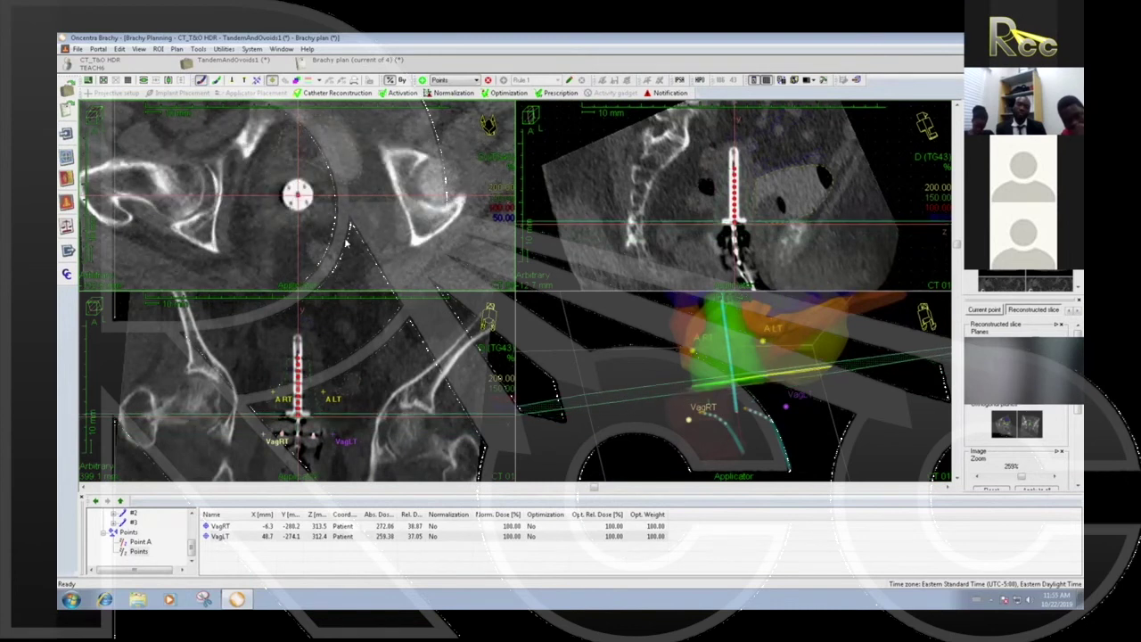
Step: Examine axial slices along the tandem and rotate the reconstructed planes in the axial and coronal views
{"action": "scroll", "coordinate": [346, 241], "scroll_direction": "up", "scroll_amount": 3}
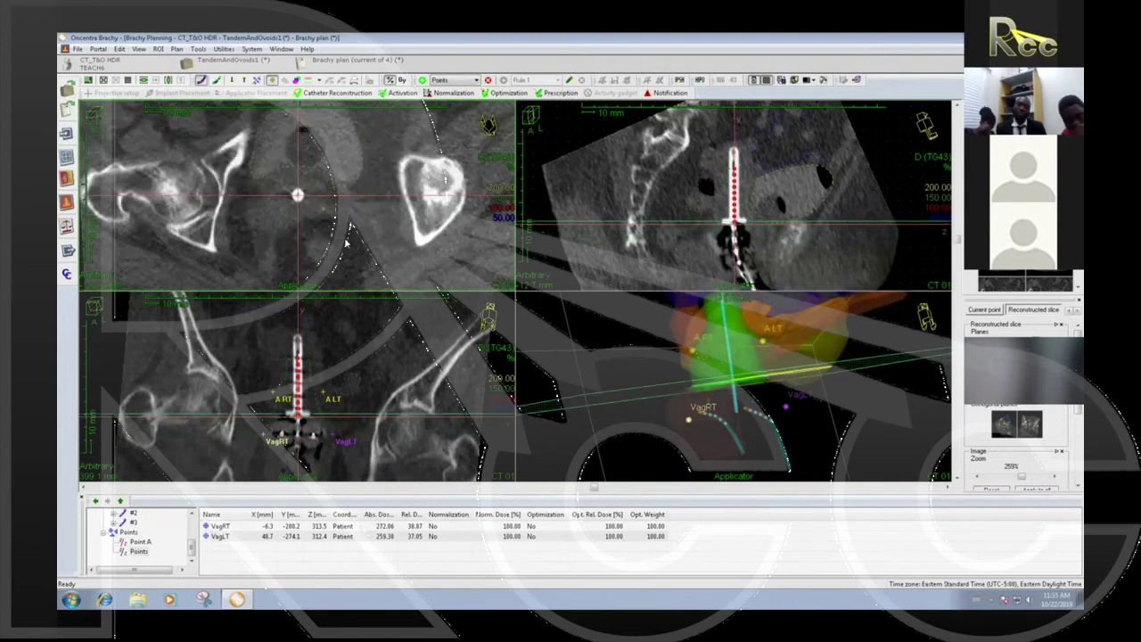
{"action": "scroll", "coordinate": [346, 242], "scroll_direction": "down", "scroll_amount": 4}
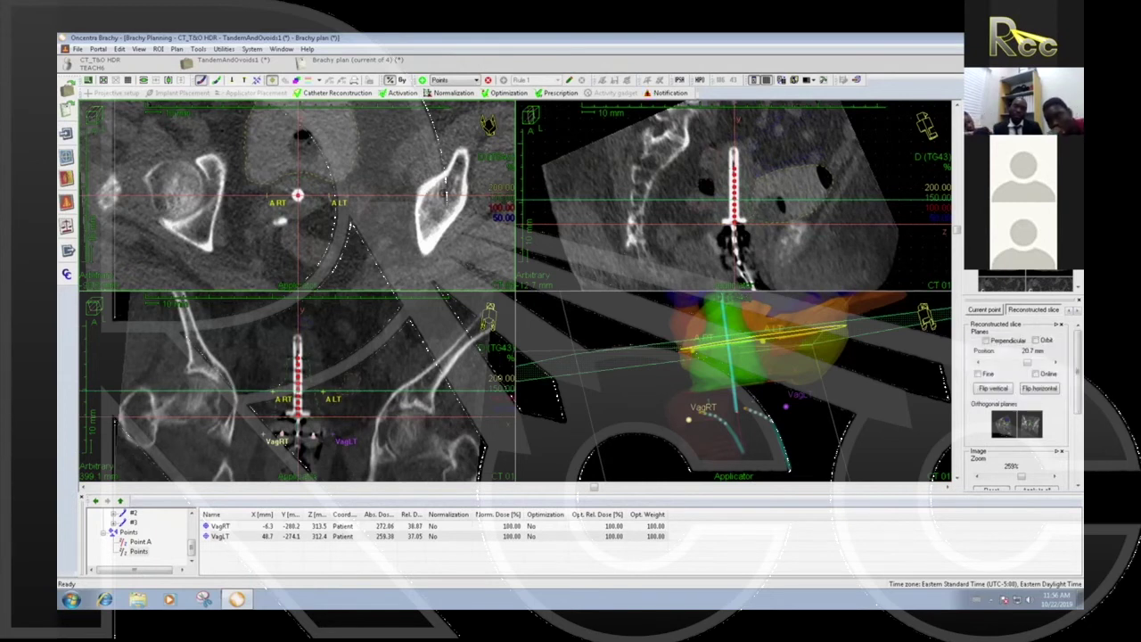
{"action": "left_click_drag", "start_coordinate": [445, 195], "coordinate": [445, 200]}
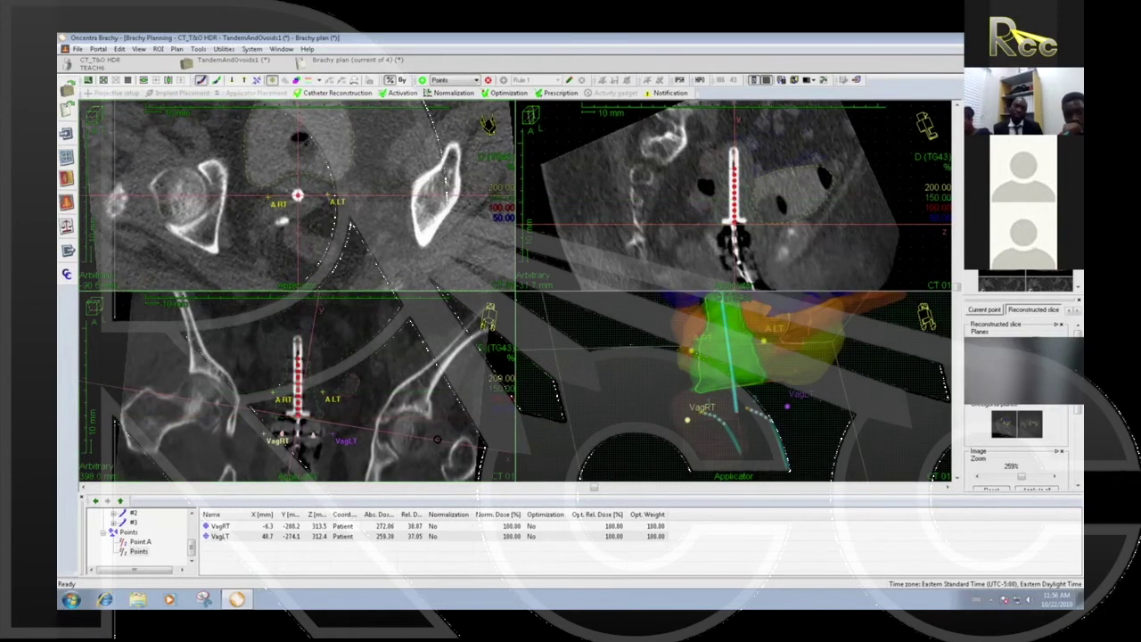
{"action": "scroll", "coordinate": [426, 198], "scroll_direction": "down", "scroll_amount": 2}
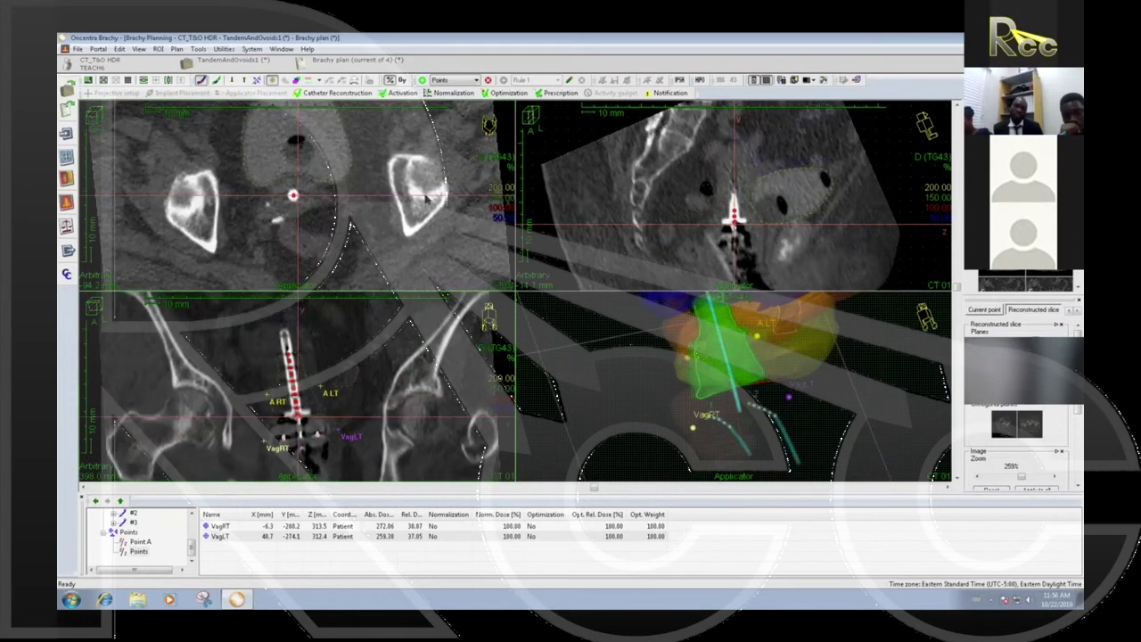
{"action": "left_click_drag", "start_coordinate": [448, 195], "coordinate": [452, 186]}
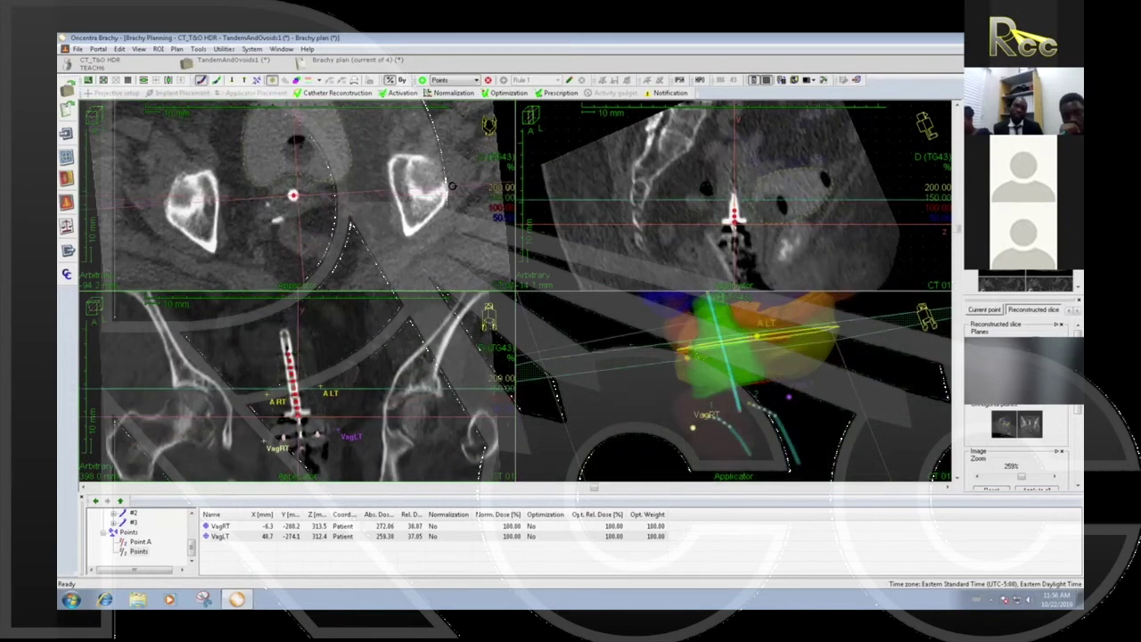
{"action": "scroll", "coordinate": [451, 187], "scroll_direction": "down", "scroll_amount": 1}
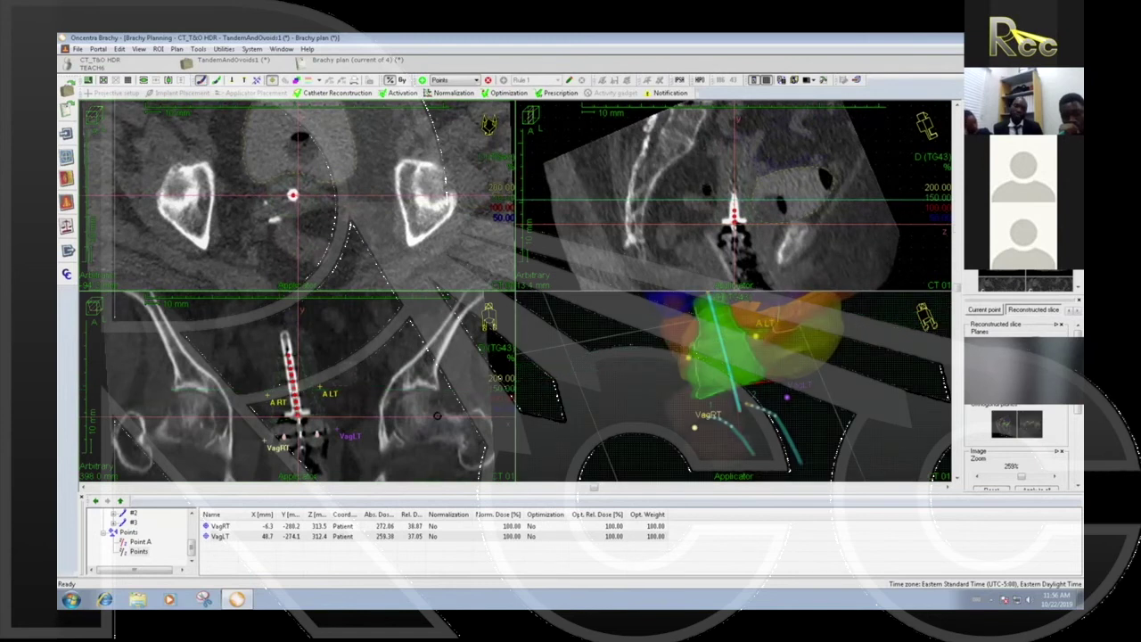
Step: Examine the axial slices down to the tandem flange, and the applicator and dose points in an enlarged coronal view
{"action": "right_click_drag", "start_coordinate": [355, 385], "coordinate": [347, 171]}
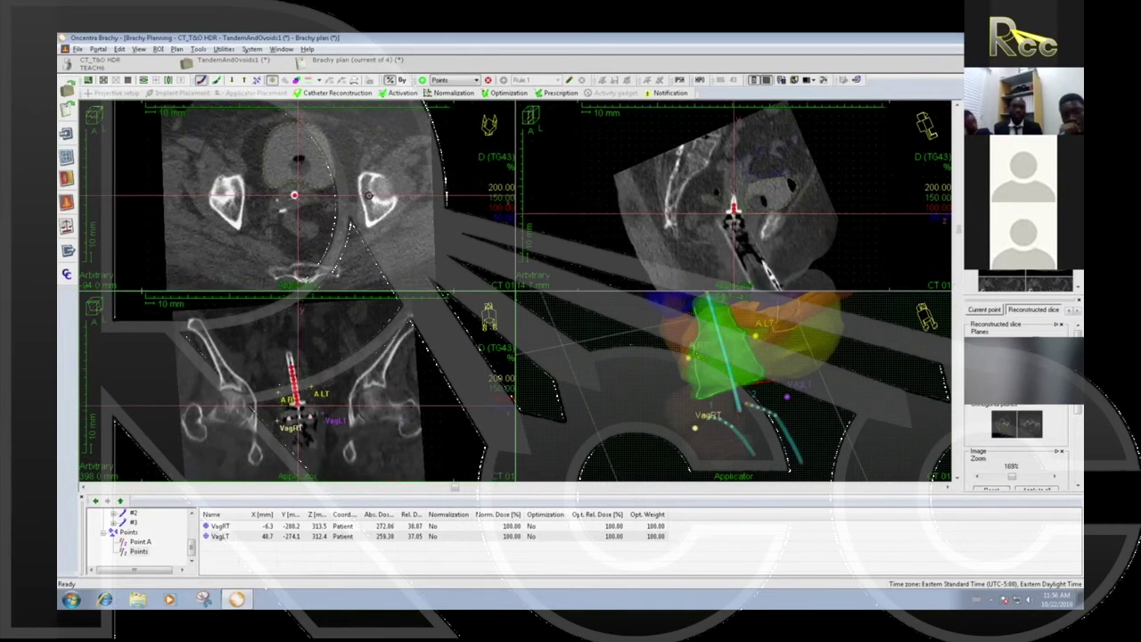
{"action": "scroll", "coordinate": [298, 195], "scroll_direction": "down", "scroll_amount": 4}
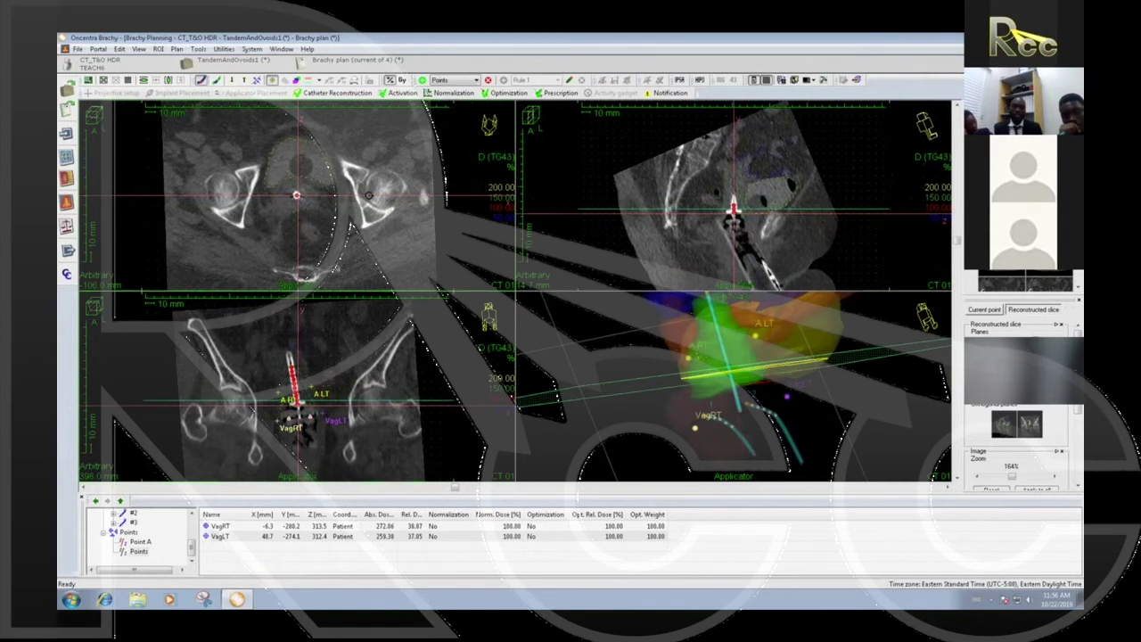
{"action": "scroll", "coordinate": [405, 196], "scroll_direction": "down", "scroll_amount": 3}
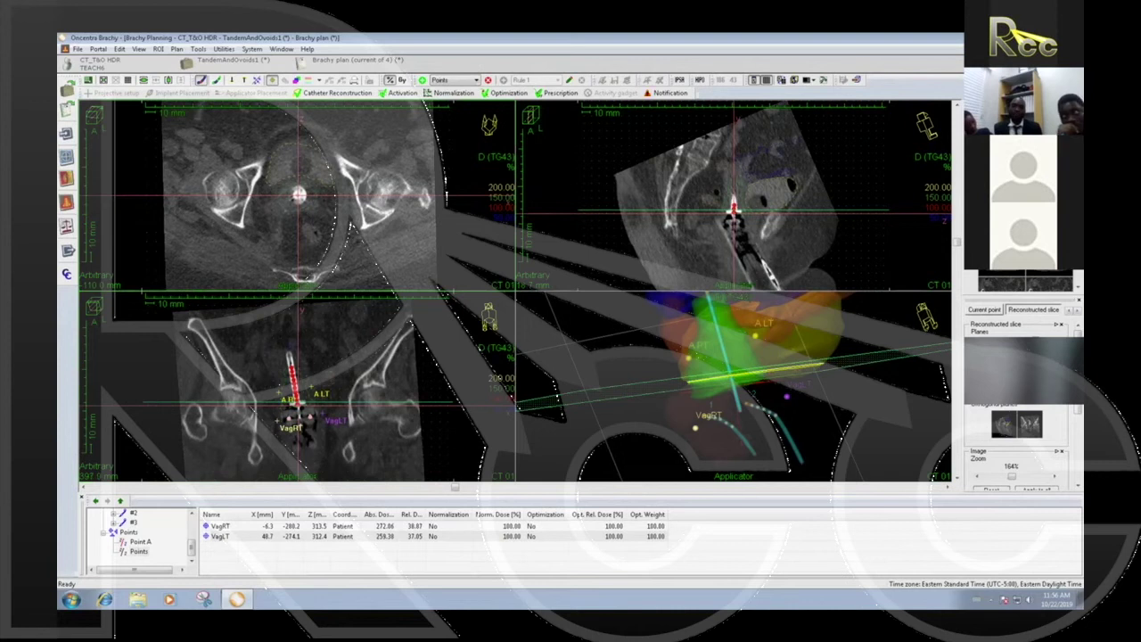
{"action": "double_click", "coordinate": [297, 386]}
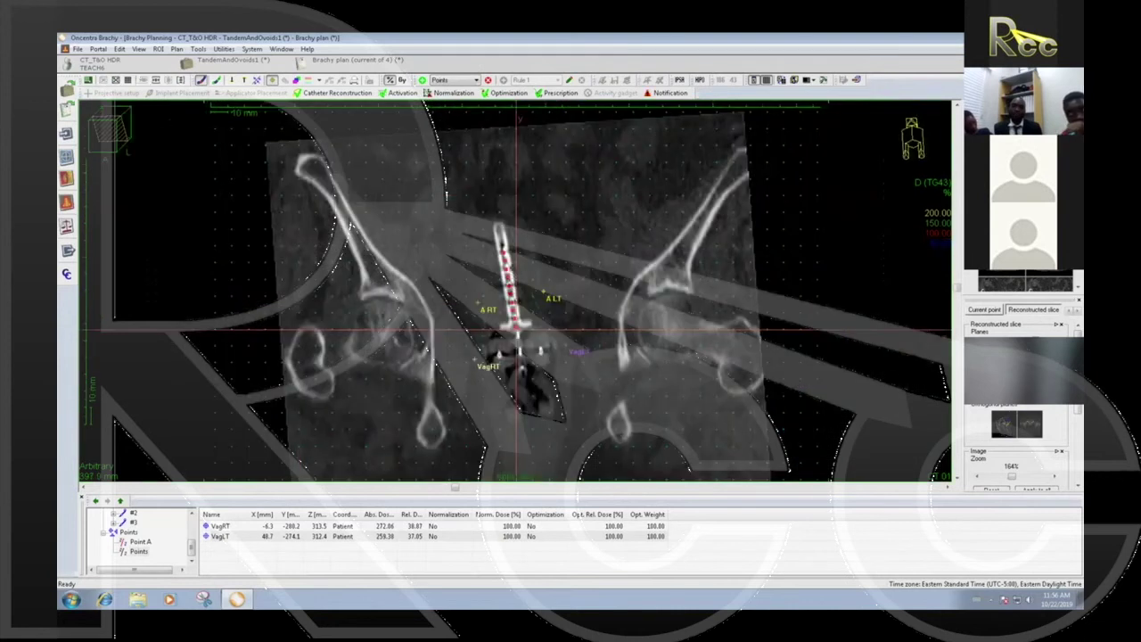
{"action": "scroll", "coordinate": [558, 326], "scroll_direction": "up", "scroll_amount": 4}
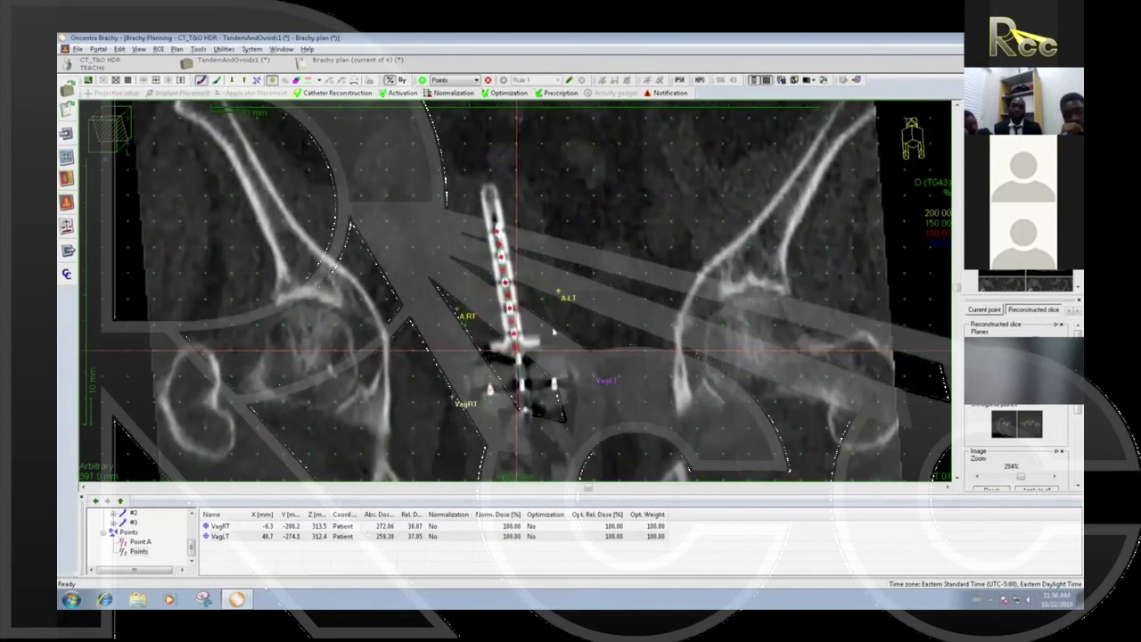
{"action": "double_click", "coordinate": [778, 172]}
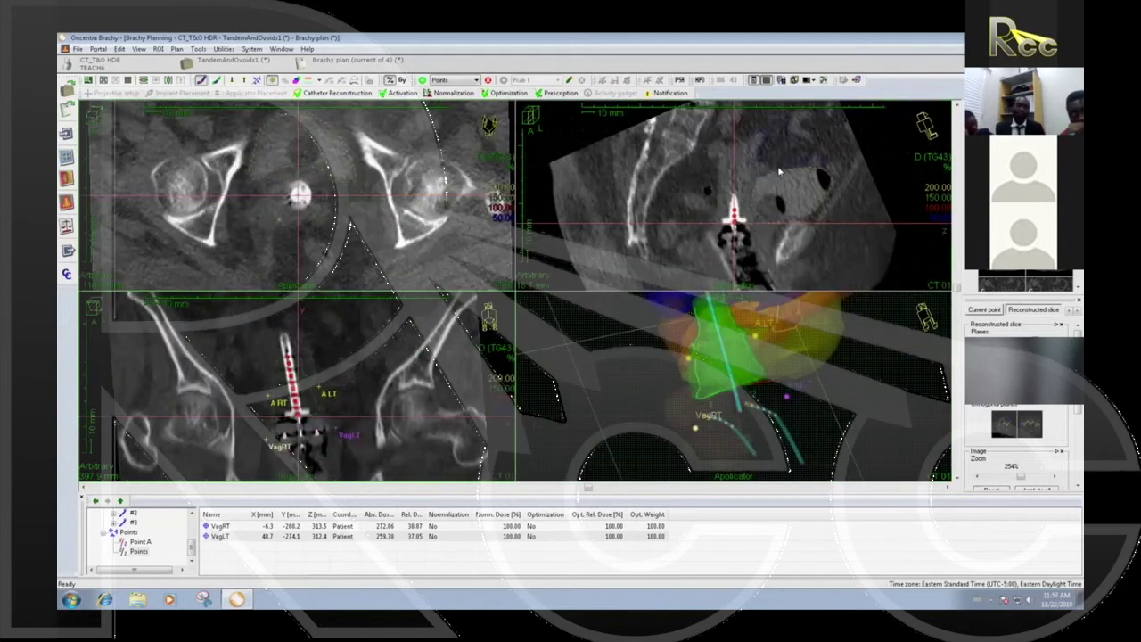
Step: In an enlarged sagittal view, find the slice through the applicator and measure a short distance posteriorly behind the ovoids at the rectovaginal wall
{"action": "double_click", "coordinate": [778, 172]}
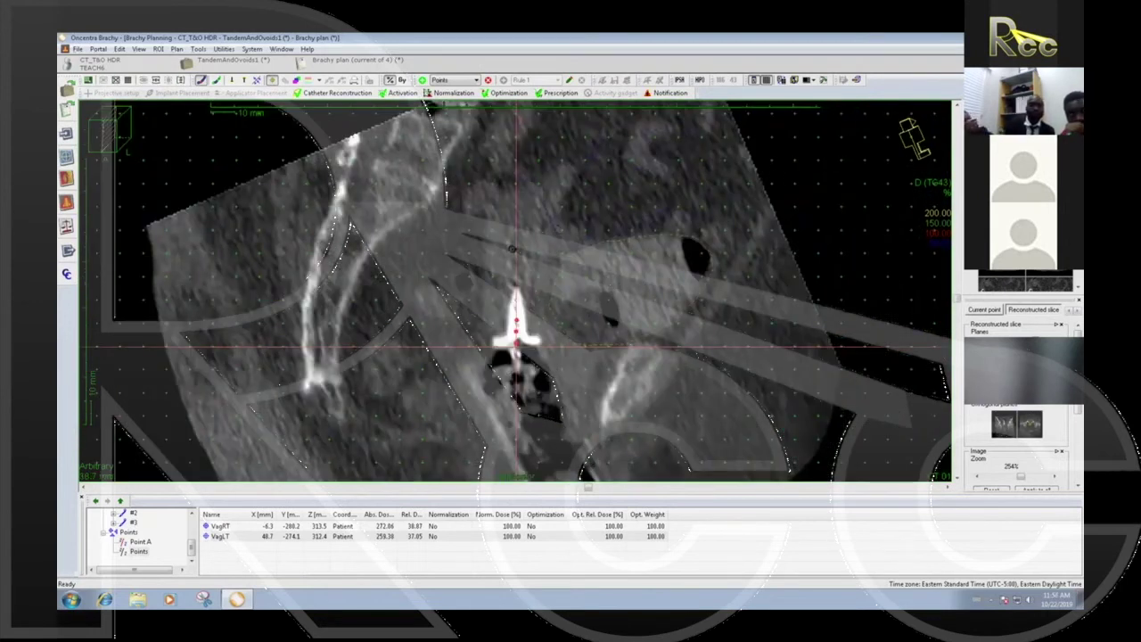
{"action": "scroll", "coordinate": [517, 299], "scroll_direction": "up", "scroll_amount": 3}
{"action": "scroll", "coordinate": [536, 242], "scroll_direction": "up", "scroll_amount": 2}
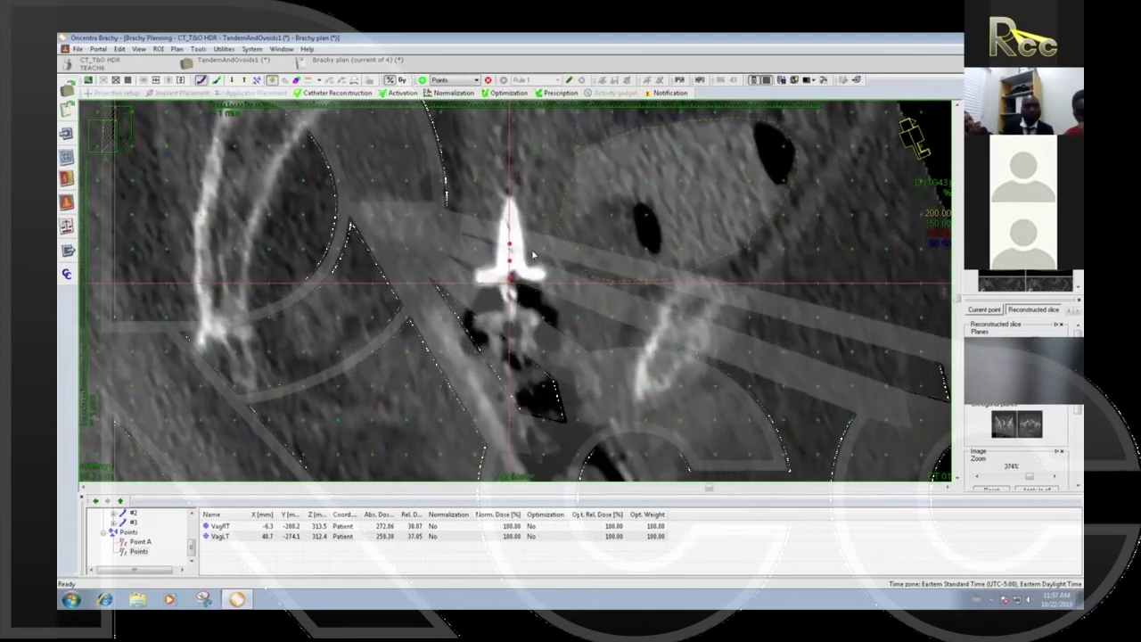
{"action": "scroll", "coordinate": [533, 256], "scroll_direction": "up", "scroll_amount": 1}
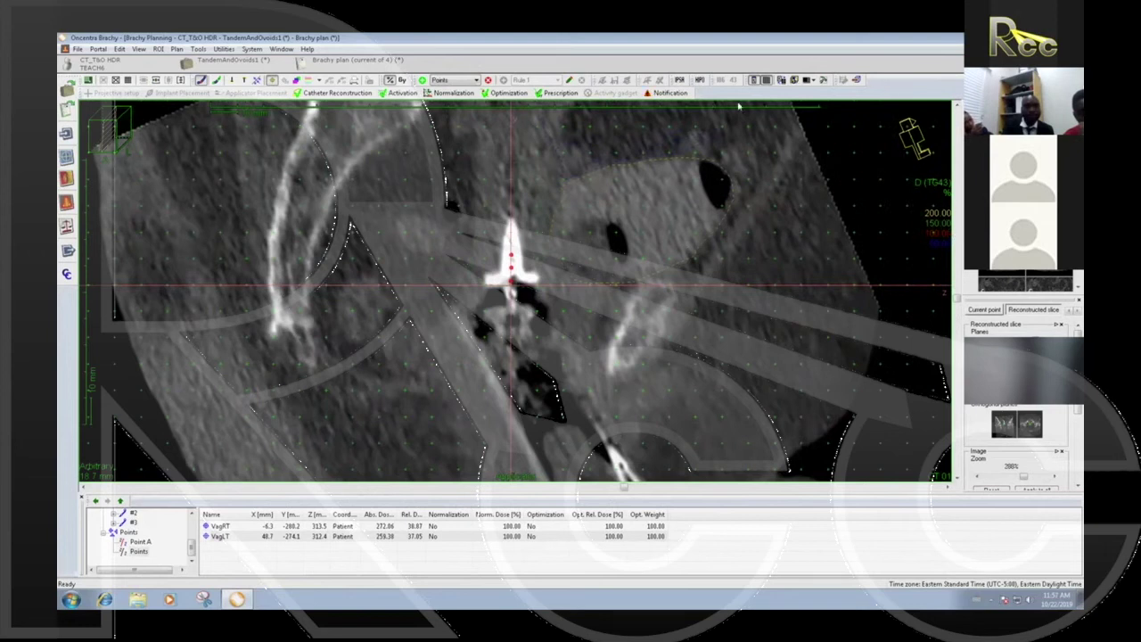
{"action": "right_click", "coordinate": [505, 191]}
{"action": "mouse_move", "coordinate": [539, 270]}
{"action": "left_click", "coordinate": [664, 277]}
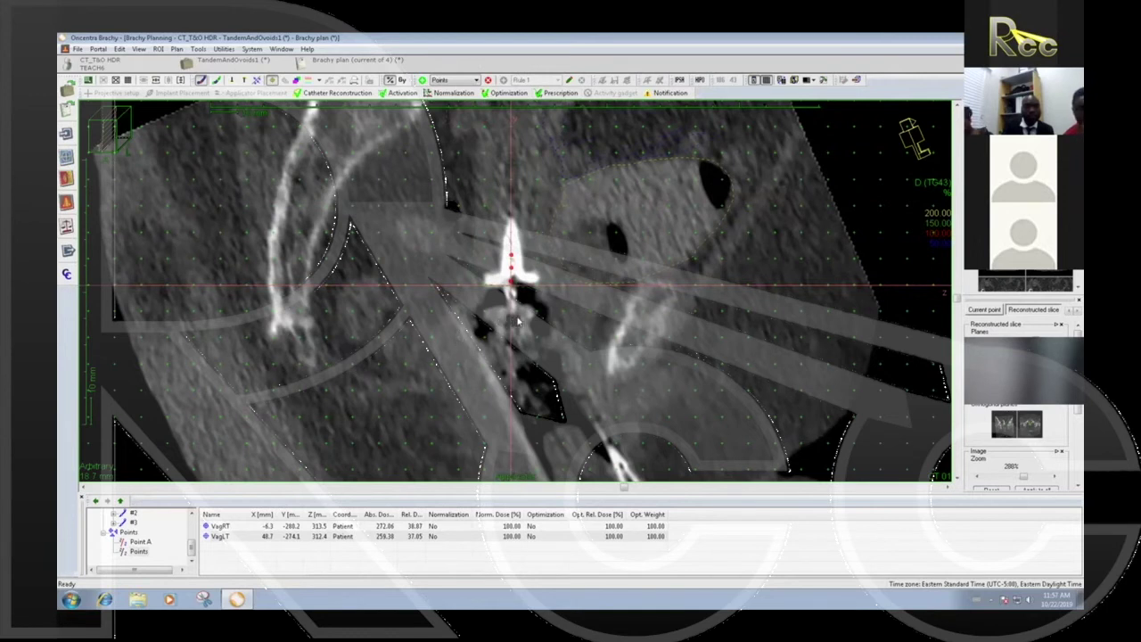
{"action": "scroll", "coordinate": [517, 321], "scroll_direction": "down", "scroll_amount": 3}
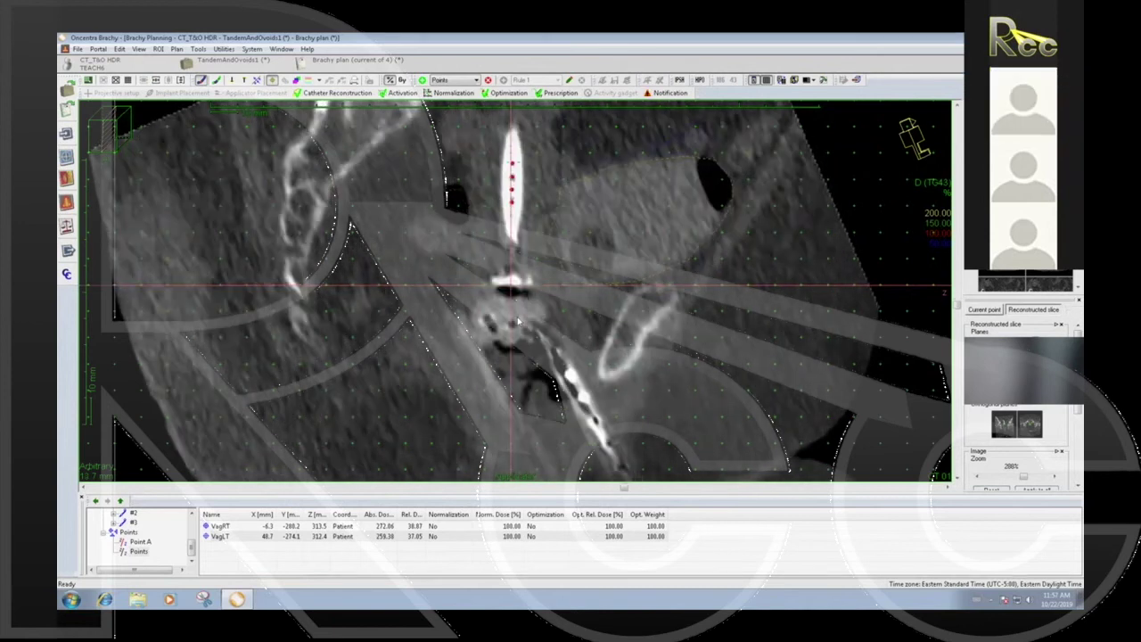
{"action": "scroll", "coordinate": [517, 323], "scroll_direction": "down", "scroll_amount": 4}
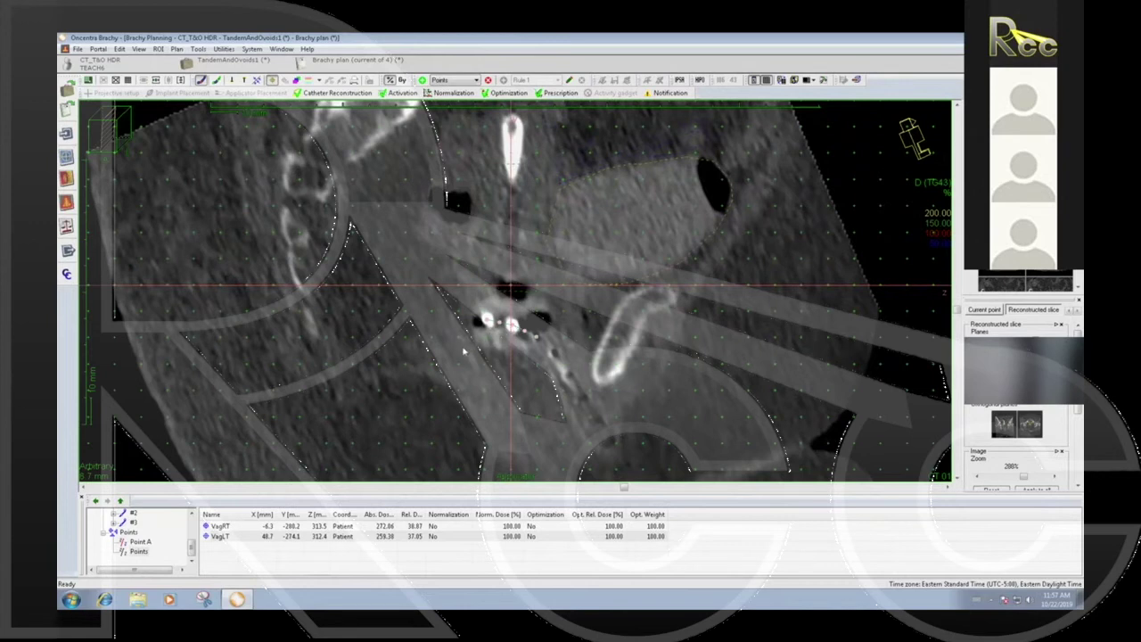
{"action": "scroll", "coordinate": [463, 352], "scroll_direction": "down", "scroll_amount": 2}
{"action": "scroll", "coordinate": [464, 352], "scroll_direction": "down", "scroll_amount": 2}
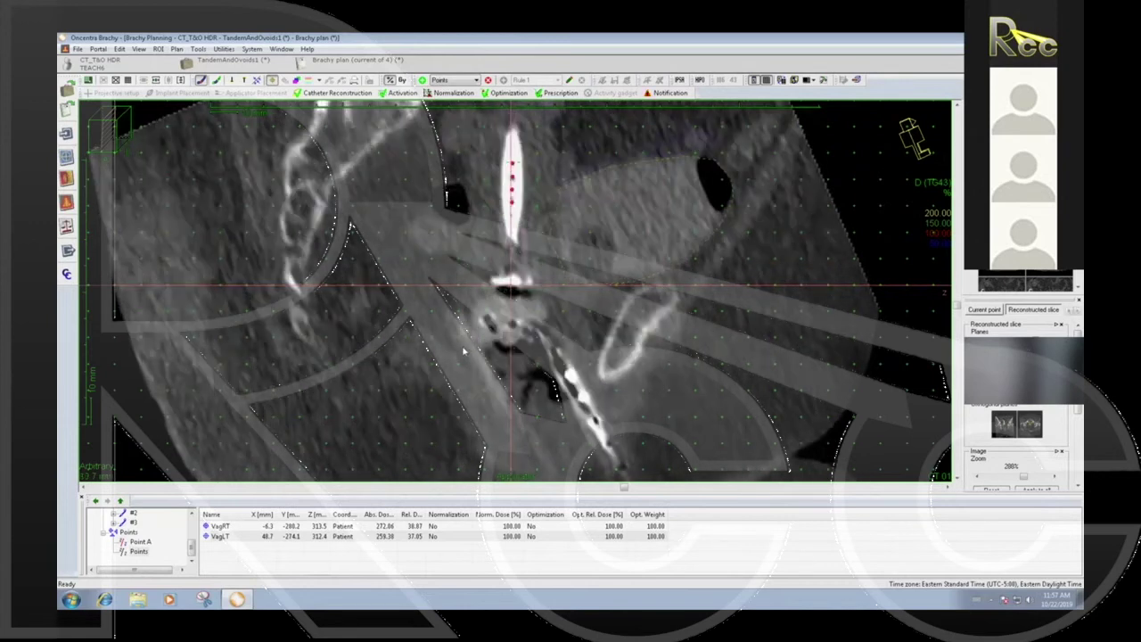
{"action": "scroll", "coordinate": [464, 352], "scroll_direction": "down", "scroll_amount": 1}
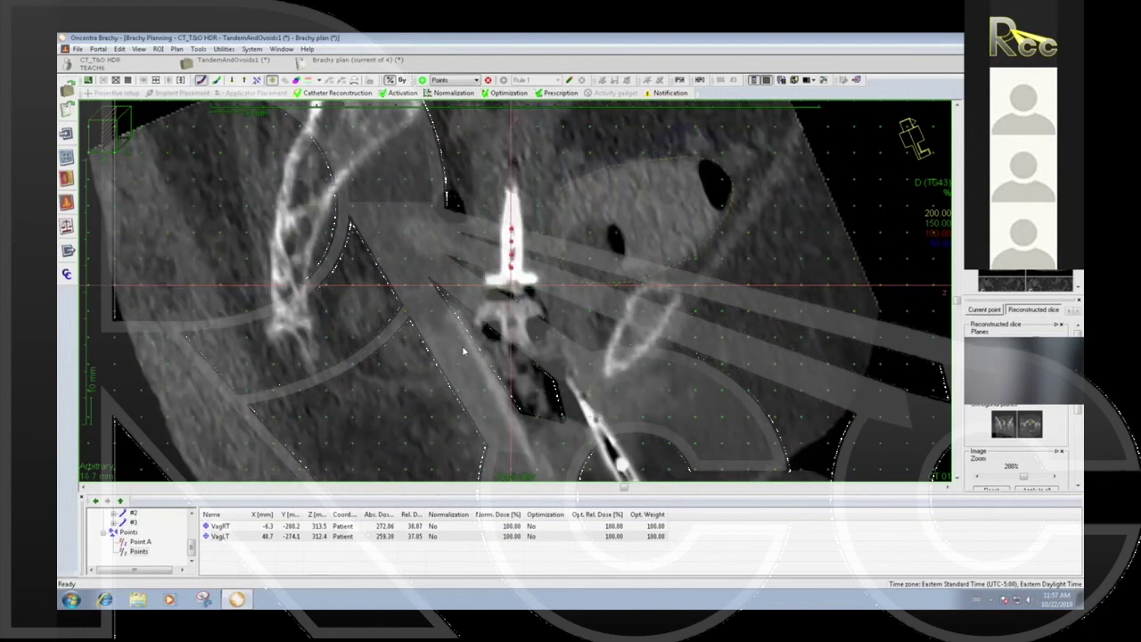
{"action": "scroll", "coordinate": [464, 352], "scroll_direction": "down", "scroll_amount": 1}
{"action": "scroll", "coordinate": [463, 352], "scroll_direction": "down", "scroll_amount": 1}
{"action": "left_click", "coordinate": [453, 350]}
Step: Add a patient point at the posterior end of the distance line and name it ICRU RectoVag
{"action": "left_click", "coordinate": [571, 79]}
{"action": "left_click", "coordinate": [452, 349]}
{"action": "double_click", "coordinate": [223, 548]}
{"action": "type", "text": "ICR"}
{"action": "type", "text": "U Recto"}
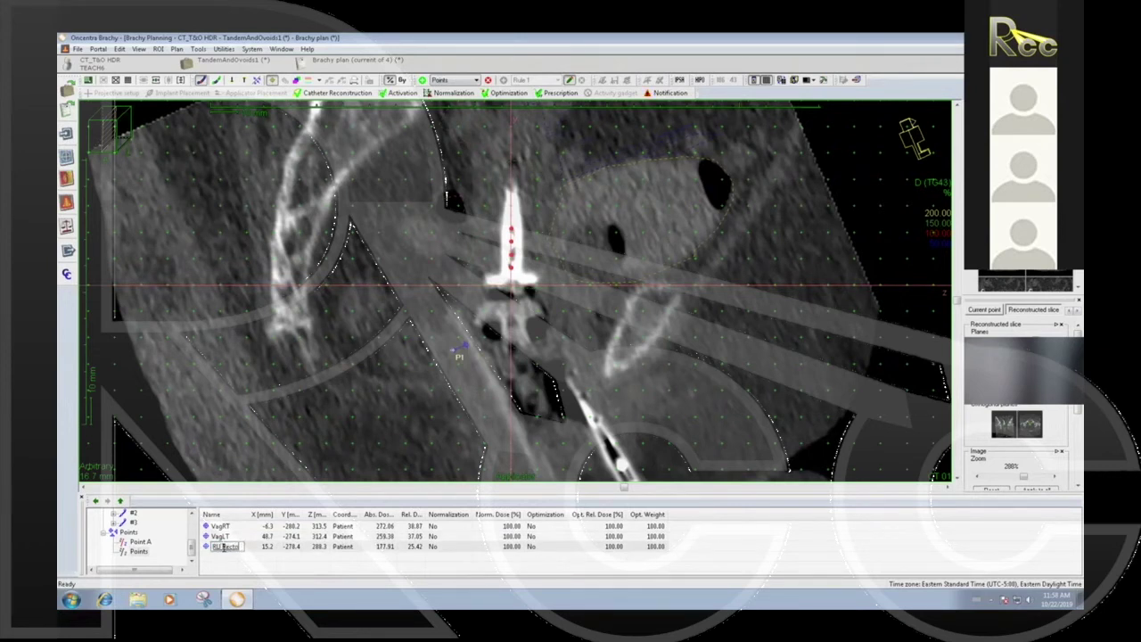
{"action": "type", "text": "VVag"}
{"action": "key", "text": "Tab"}
{"action": "left_click_drag", "start_coordinate": [240, 514], "coordinate": [260, 514]}
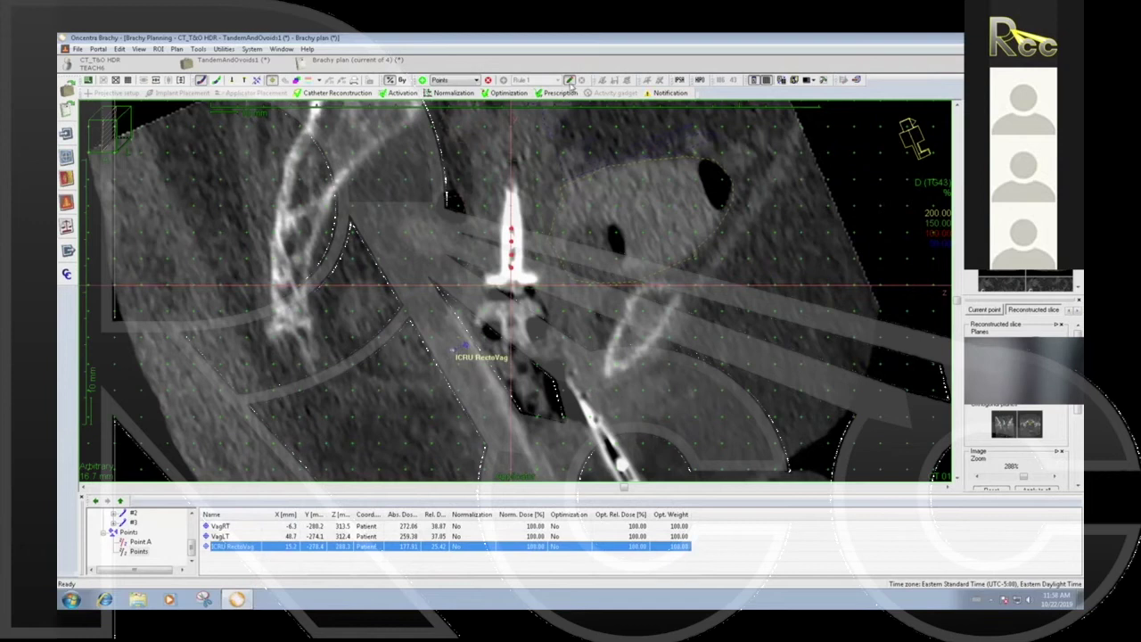
Step: Remove the distance measurement beside the ICRU RectoVag point and return to the four-view layout
{"action": "left_click", "coordinate": [464, 350]}
{"action": "right_click", "coordinate": [469, 347]}
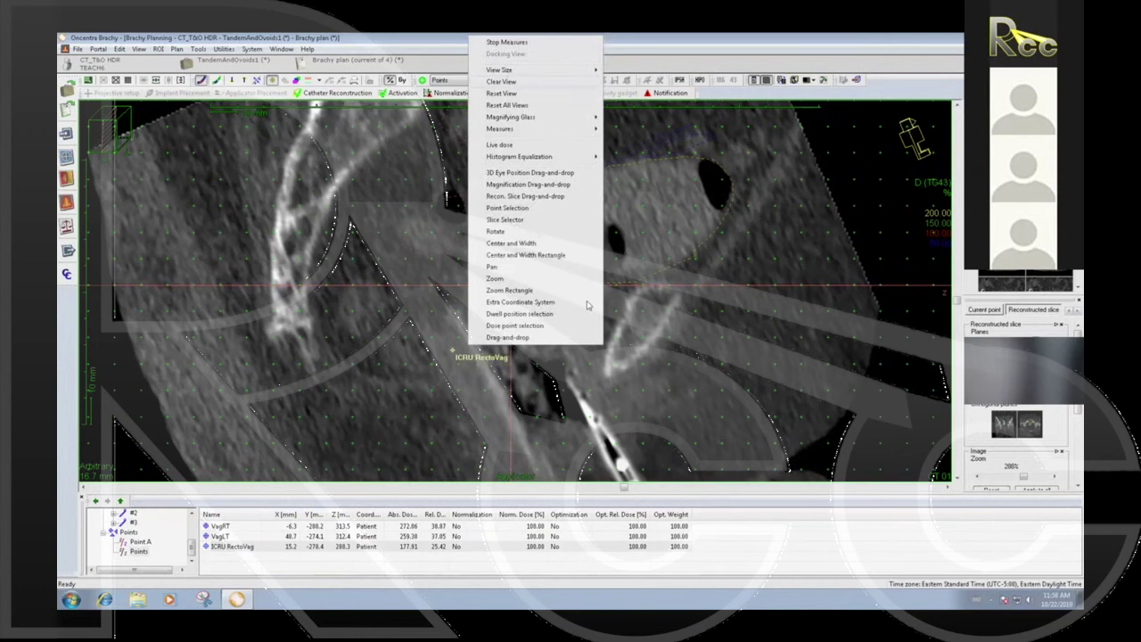
{"action": "left_click", "coordinate": [588, 306]}
{"action": "double_click", "coordinate": [582, 298]}
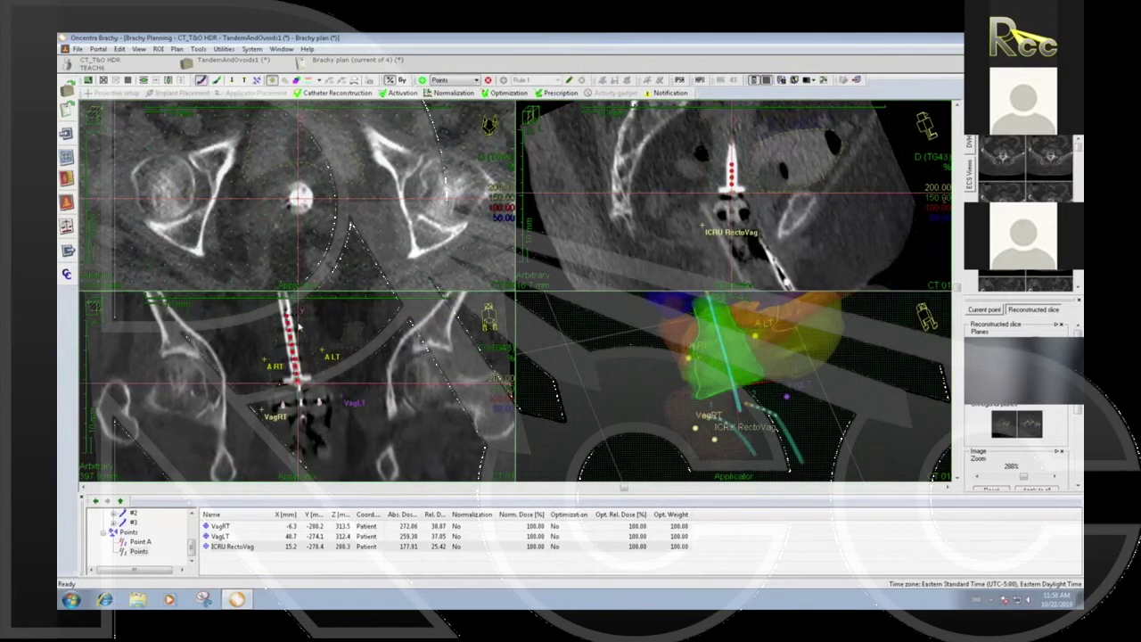
Step: Rotate the reconstructed planes in the coronal view to realign them with the tandem axis
{"action": "scroll", "coordinate": [323, 351], "scroll_direction": "down", "scroll_amount": 1}
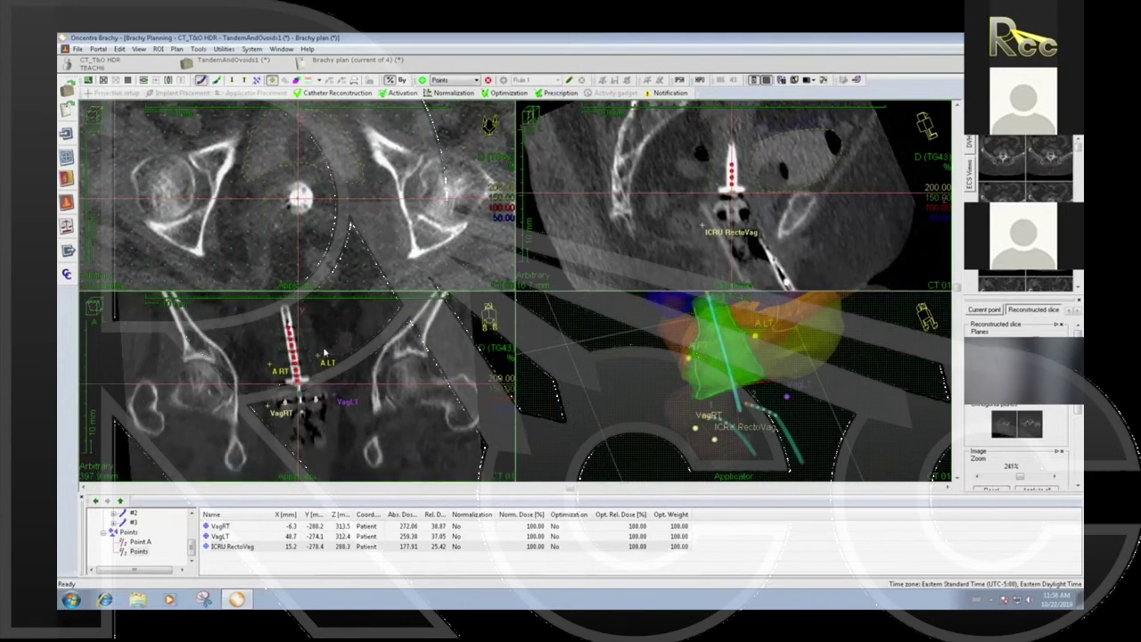
{"action": "scroll", "coordinate": [324, 353], "scroll_direction": "down", "scroll_amount": 1}
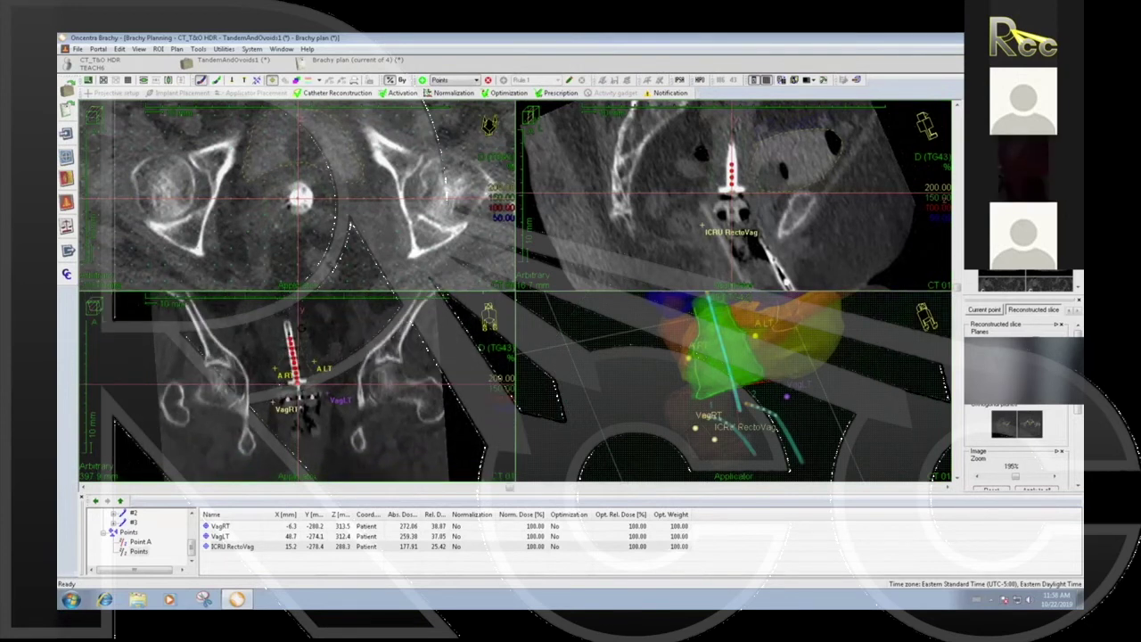
{"action": "right_click", "coordinate": [323, 349]}
{"action": "left_click", "coordinate": [351, 233]}
{"action": "left_click_drag", "start_coordinate": [416, 341], "coordinate": [404, 314]}
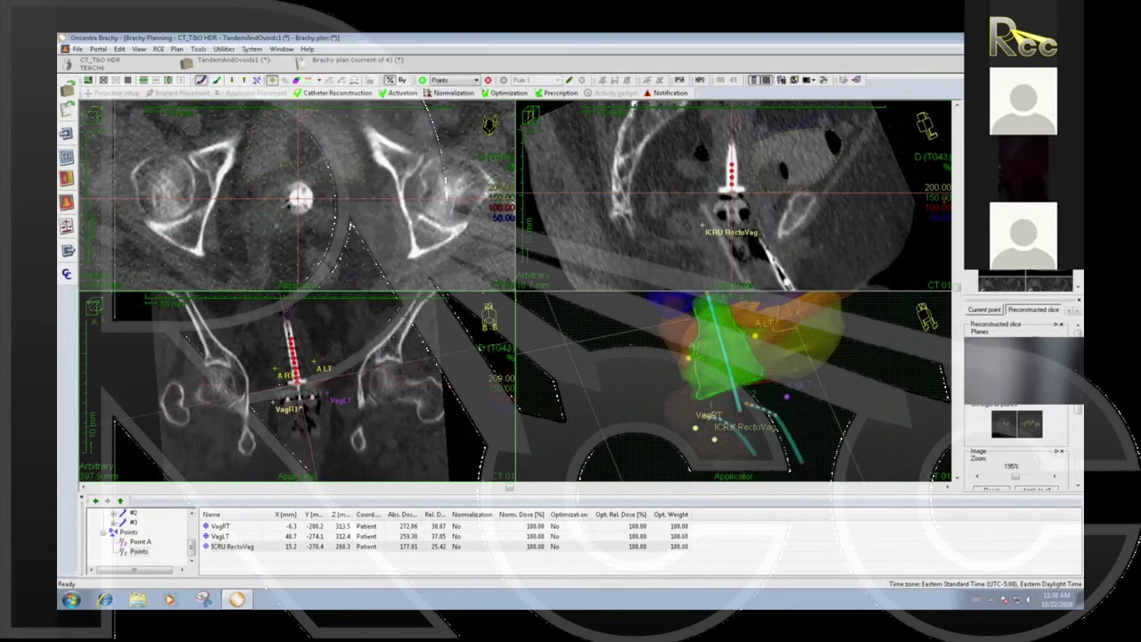
{"action": "left_click", "coordinate": [759, 163]}
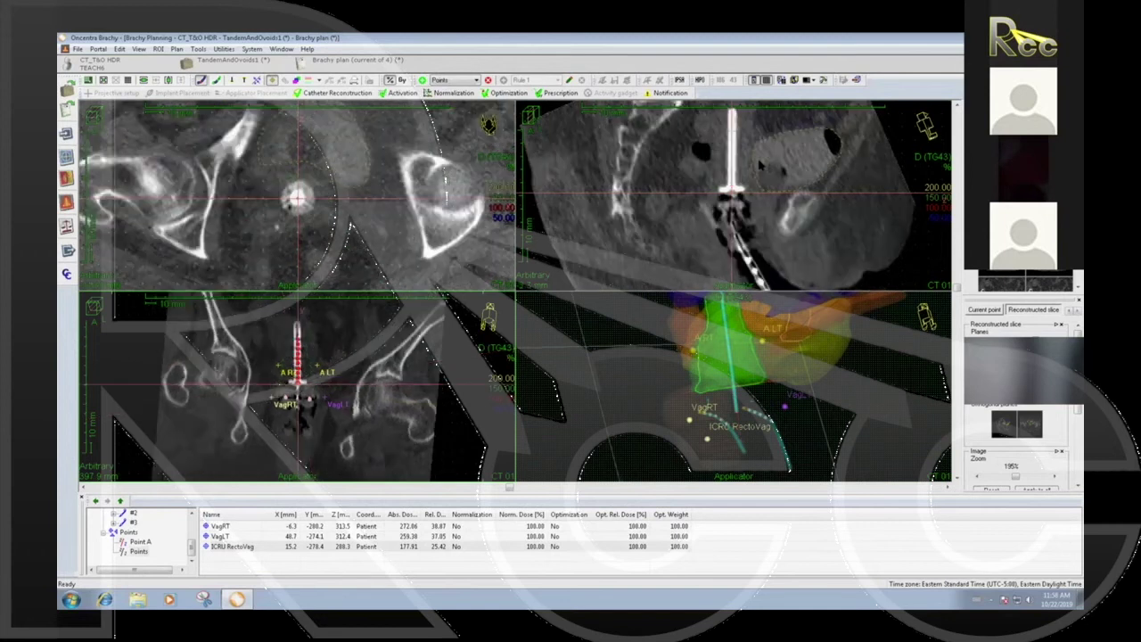
Step: Bring the sagittal slice onto the tandem's full length and turn on the colour wash for the contoured ROIs
{"action": "scroll", "coordinate": [760, 163], "scroll_direction": "down", "scroll_amount": 3}
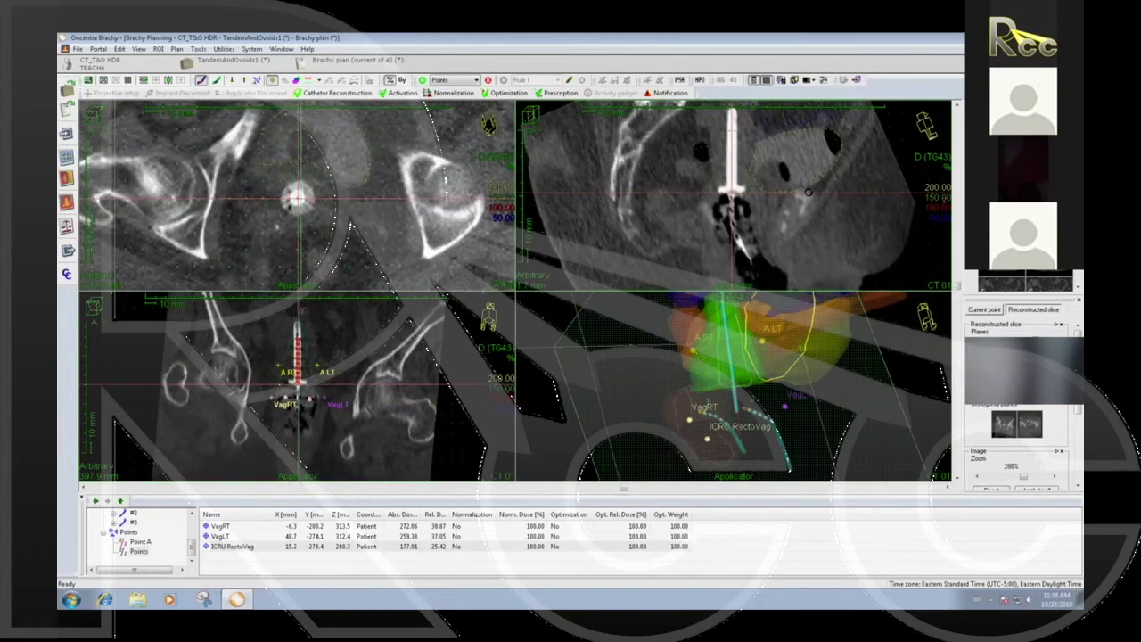
{"action": "scroll", "coordinate": [809, 191], "scroll_direction": "up", "scroll_amount": 3}
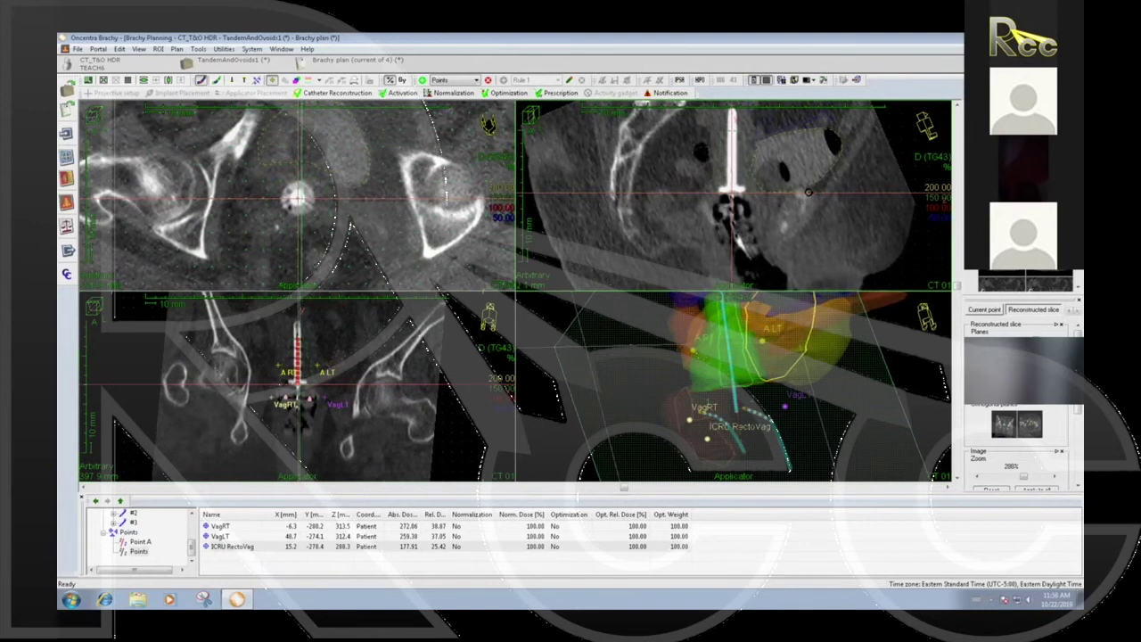
{"action": "scroll", "coordinate": [809, 192], "scroll_direction": "up", "scroll_amount": 1}
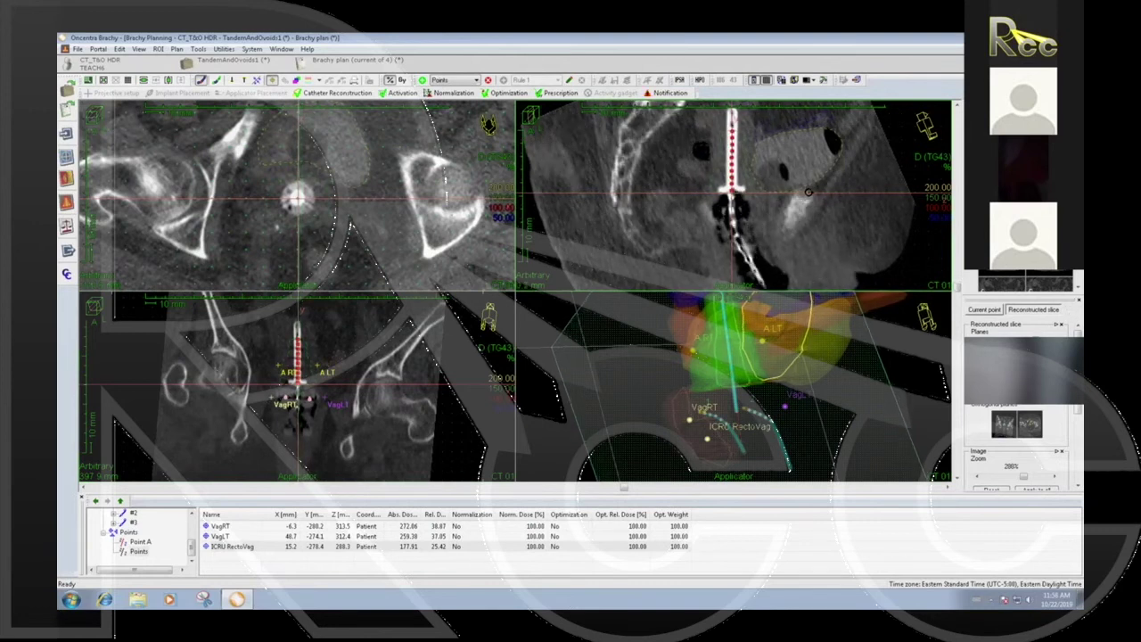
{"action": "middle_click_drag", "start_coordinate": [754, 186], "coordinate": [745, 214]}
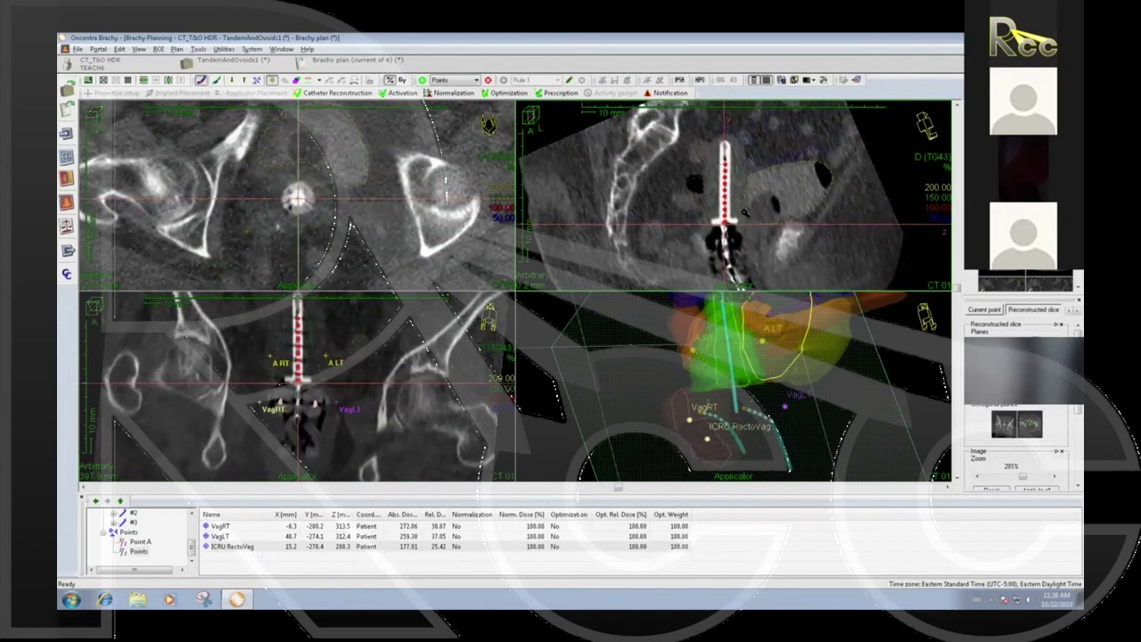
{"action": "mouse_move", "coordinate": [318, 368]}
{"action": "middle_mouse_down"}
{"action": "mouse_move", "coordinate": [319, 389]}
{"action": "mouse_move", "coordinate": [320, 369]}
{"action": "middle_mouse_up"}
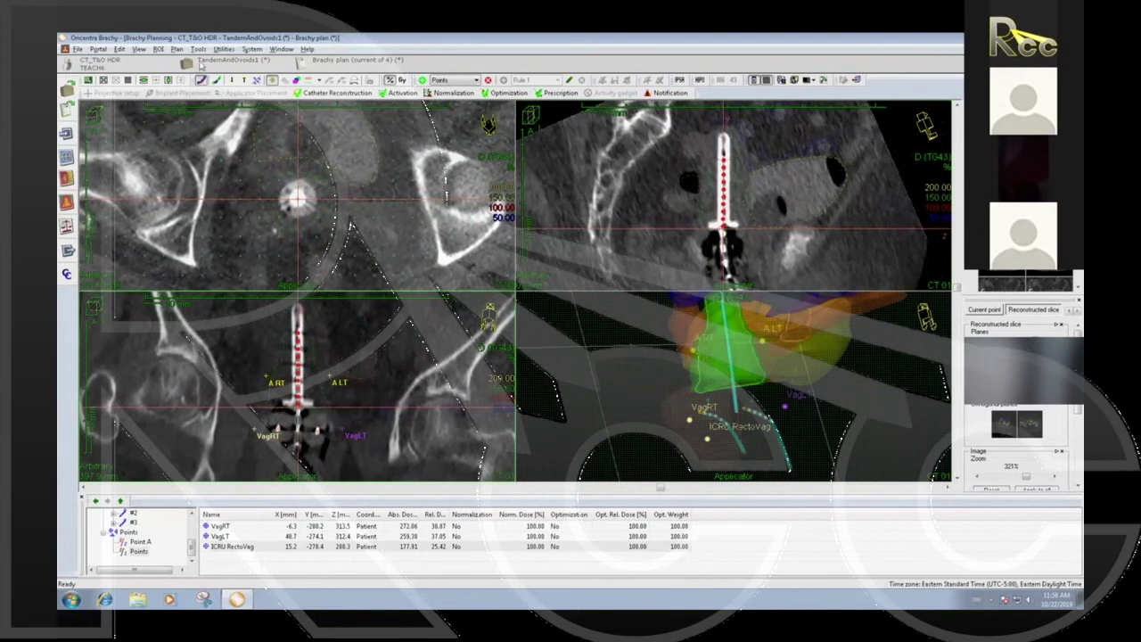
{"action": "left_click", "coordinate": [159, 50]}
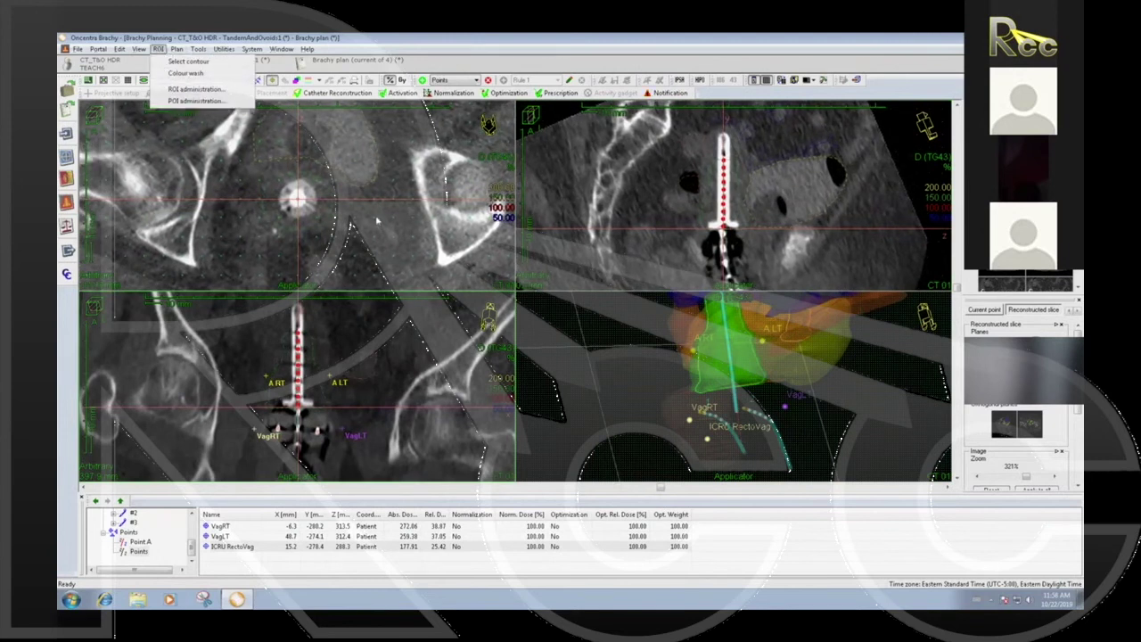
{"action": "left_click", "coordinate": [185, 73]}
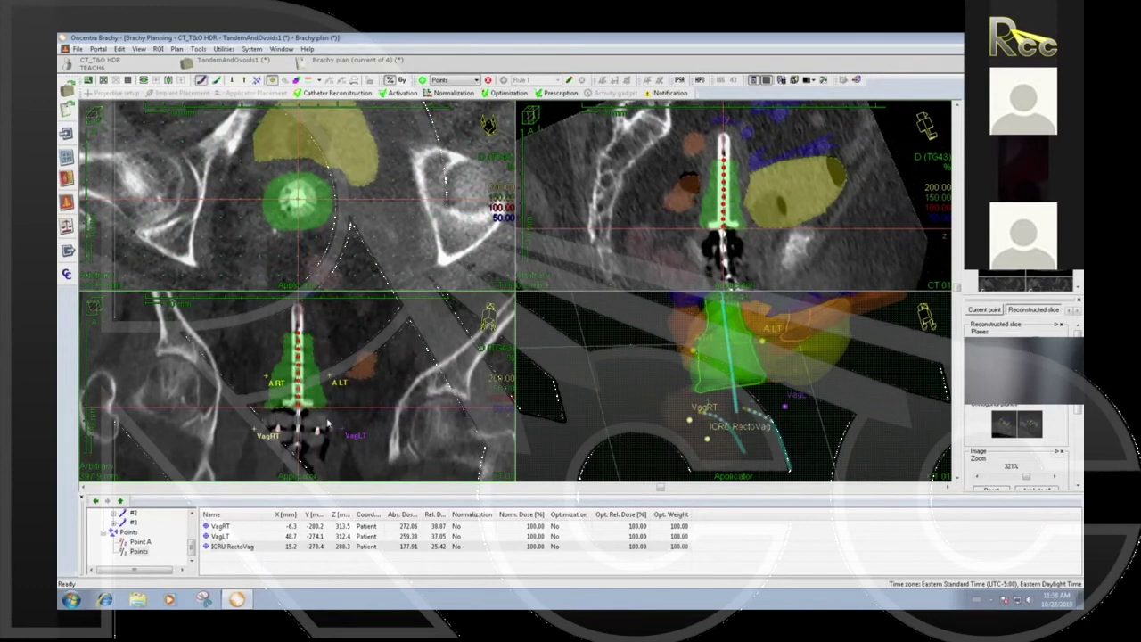
Step: Show the applicator's active dwell positions in an enlarged table and turn on the isodose lines in the slice views
{"action": "scroll", "coordinate": [190, 533], "scroll_direction": "up", "scroll_amount": 3}
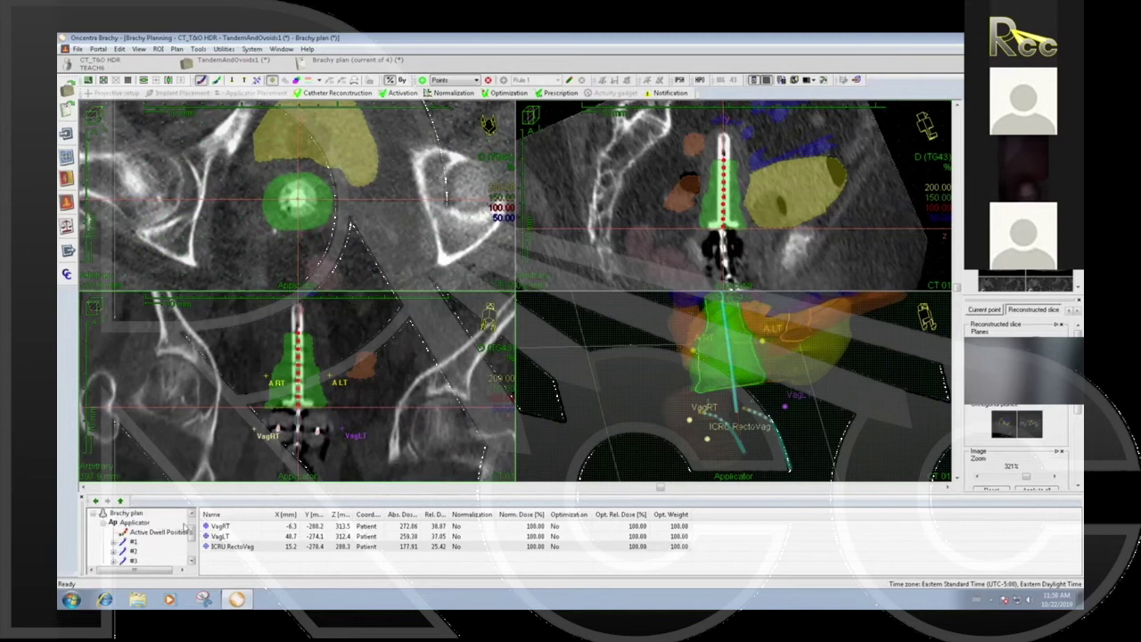
{"action": "left_click", "coordinate": [157, 532]}
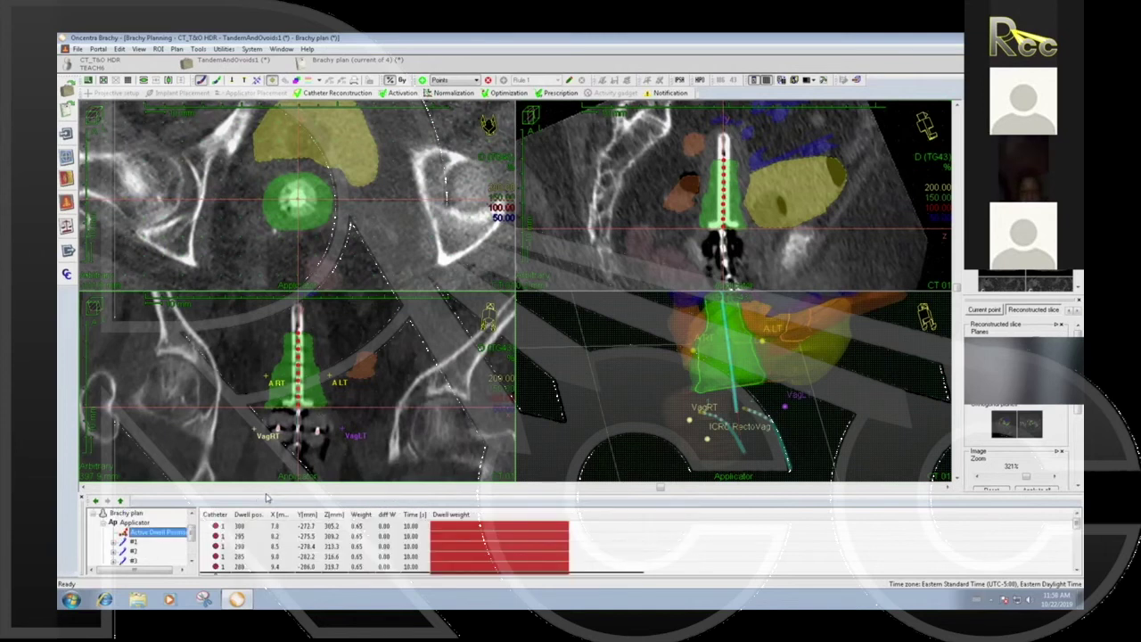
{"action": "left_click_drag", "start_coordinate": [265, 493], "coordinate": [264, 475]}
{"action": "left_click", "coordinate": [133, 517]}
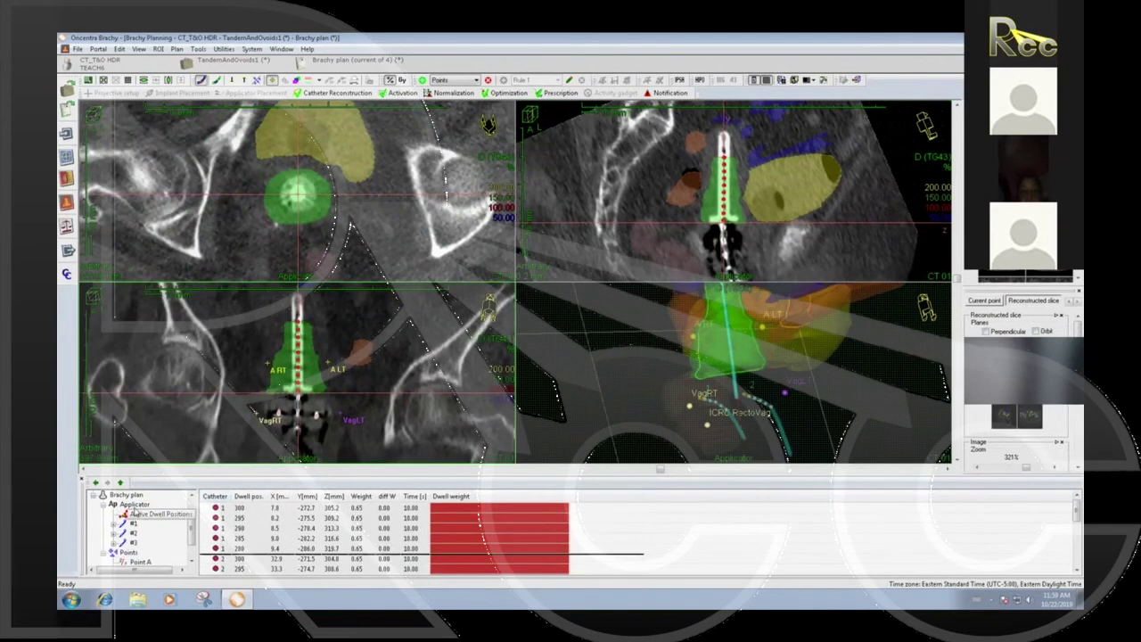
{"action": "left_click", "coordinate": [153, 527]}
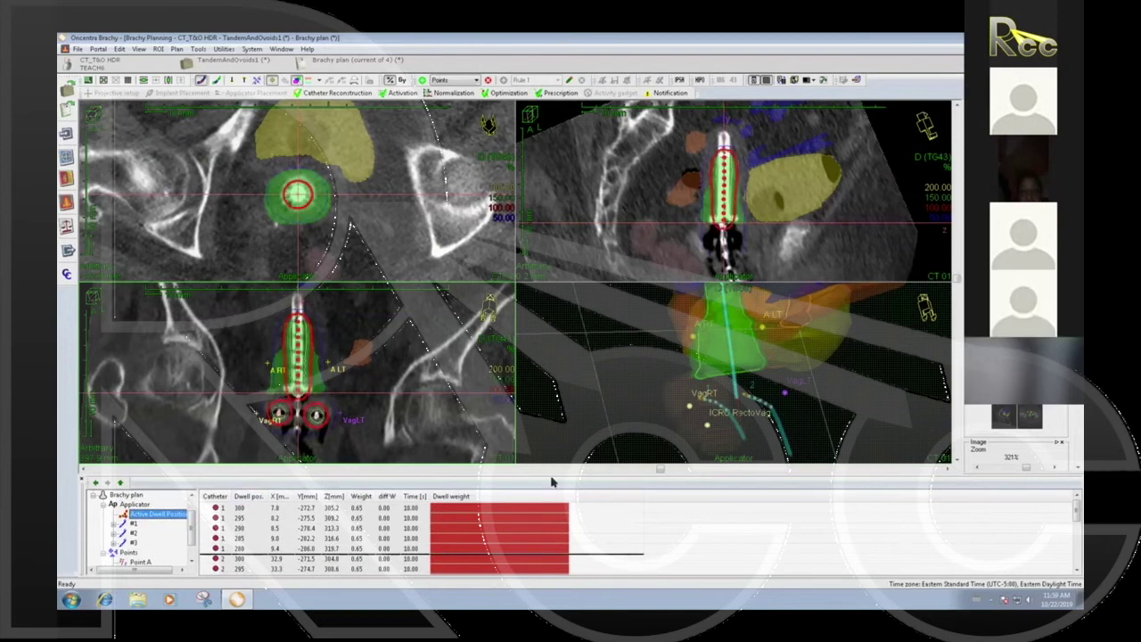
{"action": "left_click_drag", "start_coordinate": [550, 468], "coordinate": [547, 352]}
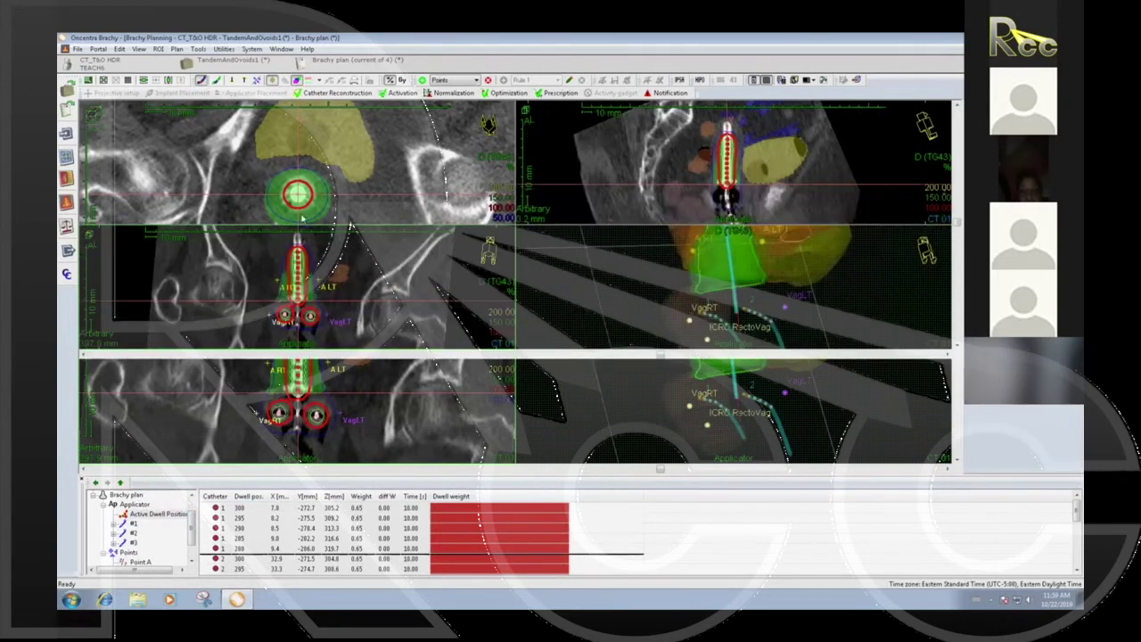
Step: Normalize the plan on points, using the Point A pointset
{"action": "left_click", "coordinate": [453, 93]}
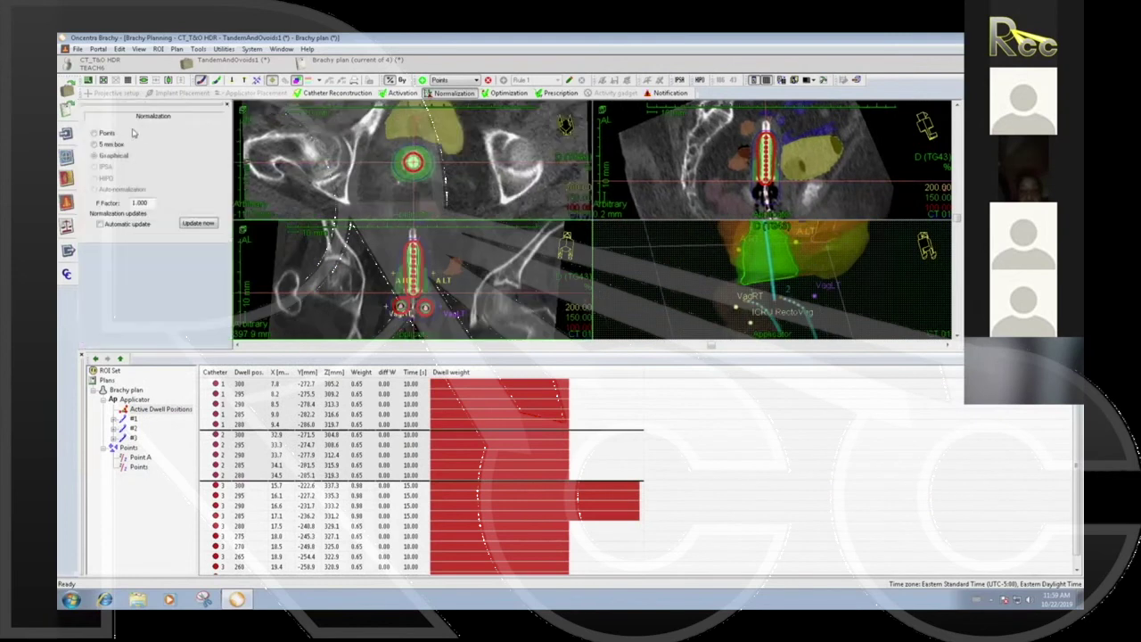
{"action": "left_click", "coordinate": [95, 133]}
{"action": "left_click", "coordinate": [549, 382]}
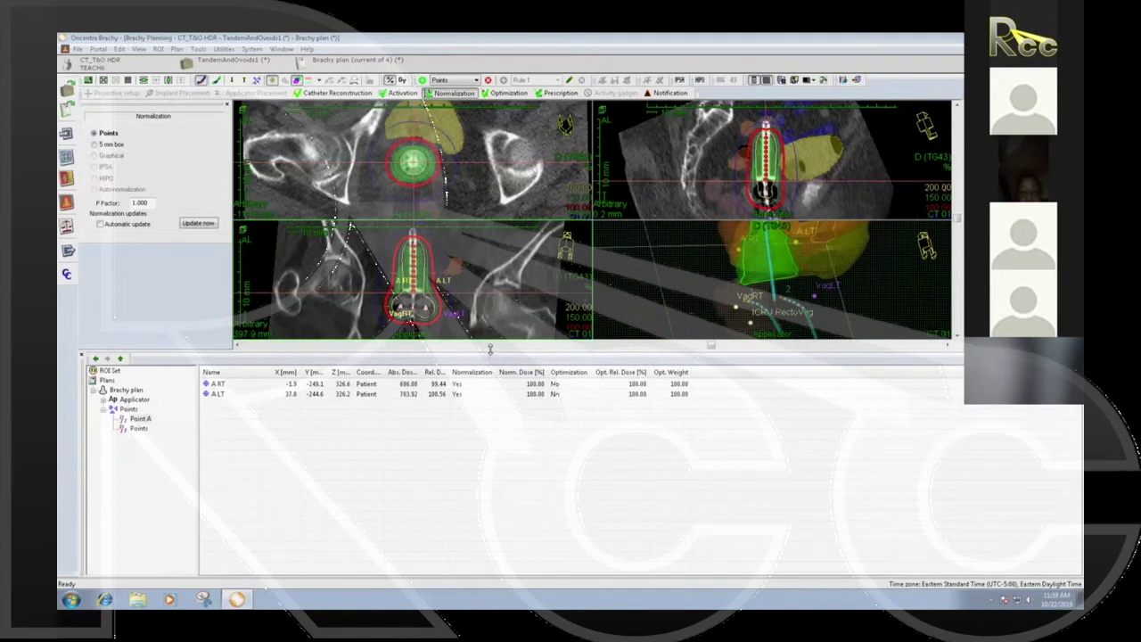
Step: List the active dwell positions again, replace the 3D view with the DVH, and enlarge the views
{"action": "left_click", "coordinate": [104, 400]}
{"action": "left_click", "coordinate": [152, 411]}
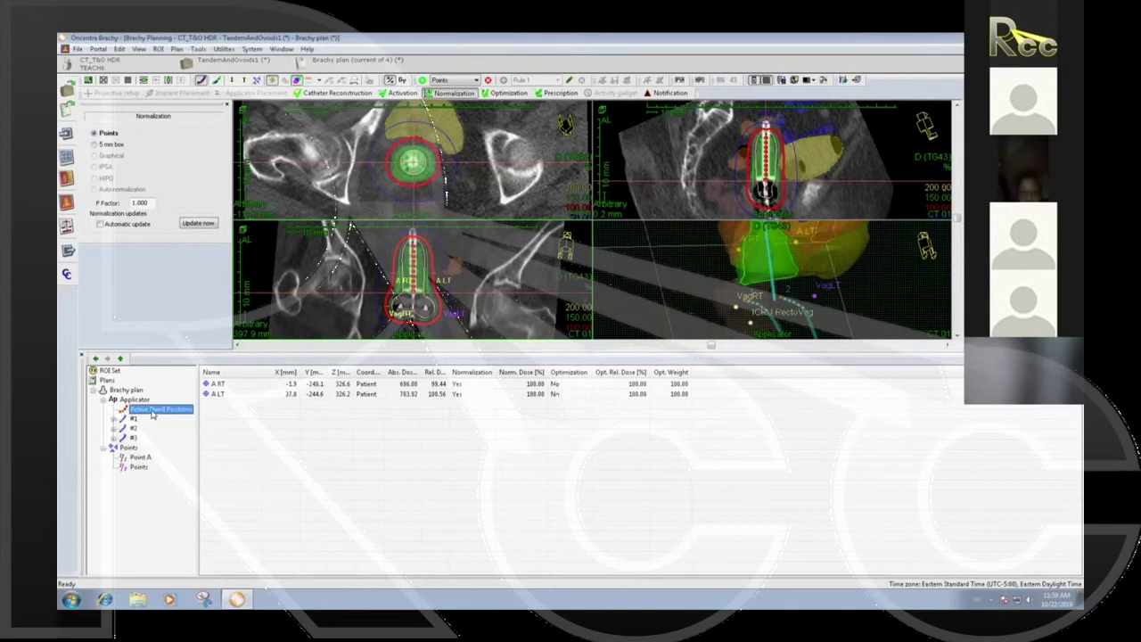
{"action": "left_click_drag", "start_coordinate": [507, 355], "coordinate": [500, 450]}
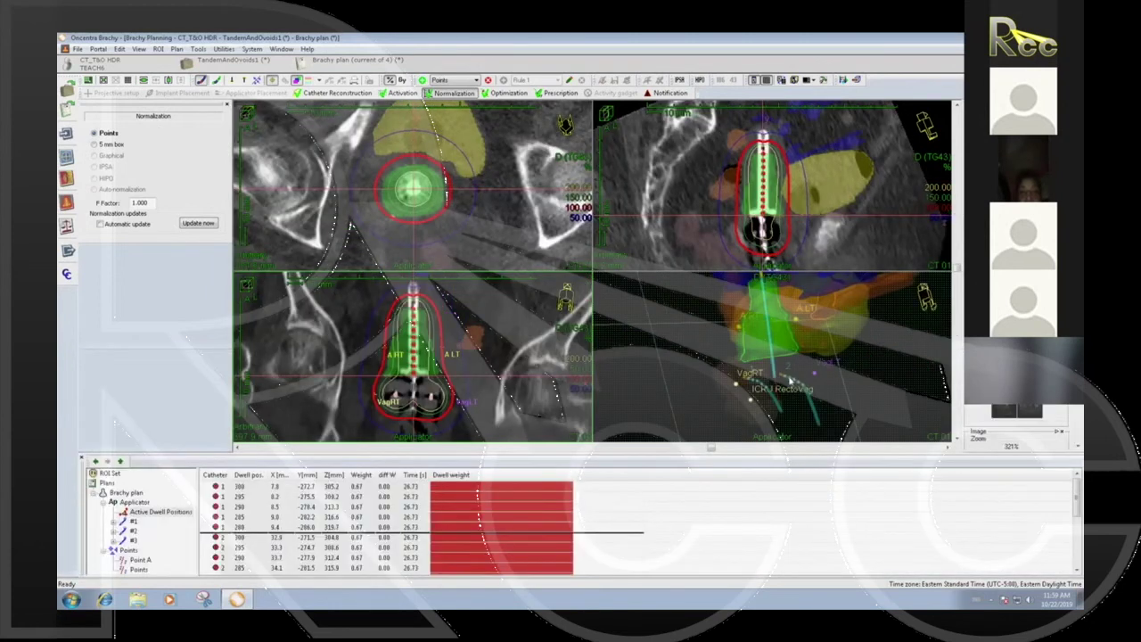
{"action": "left_click", "coordinate": [768, 441]}
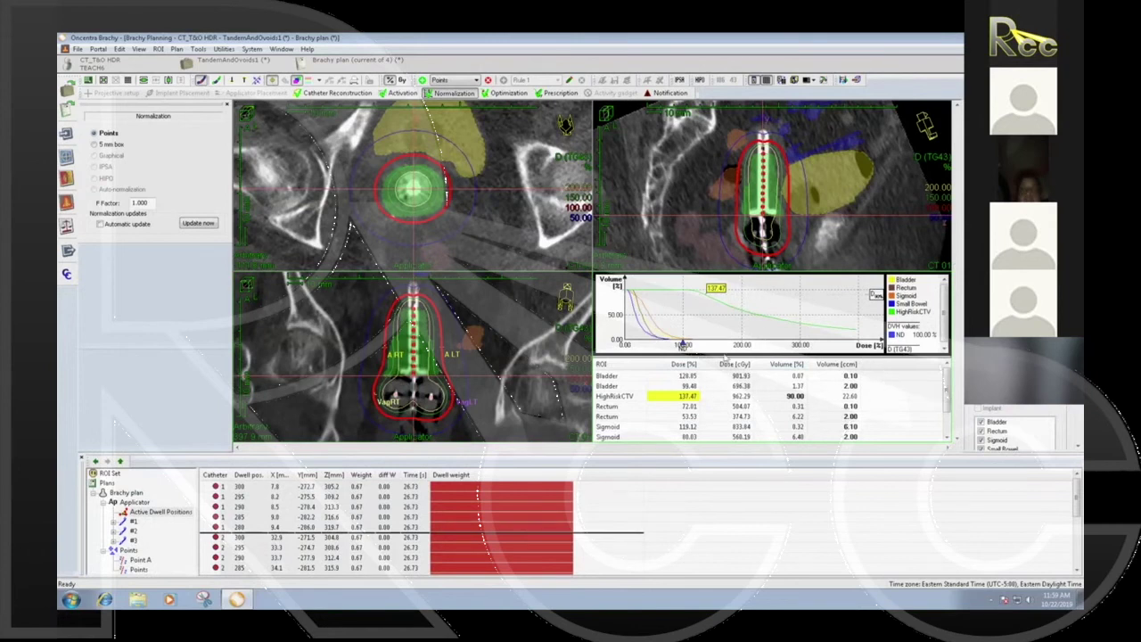
{"action": "left_click_drag", "start_coordinate": [715, 453], "coordinate": [715, 488]}
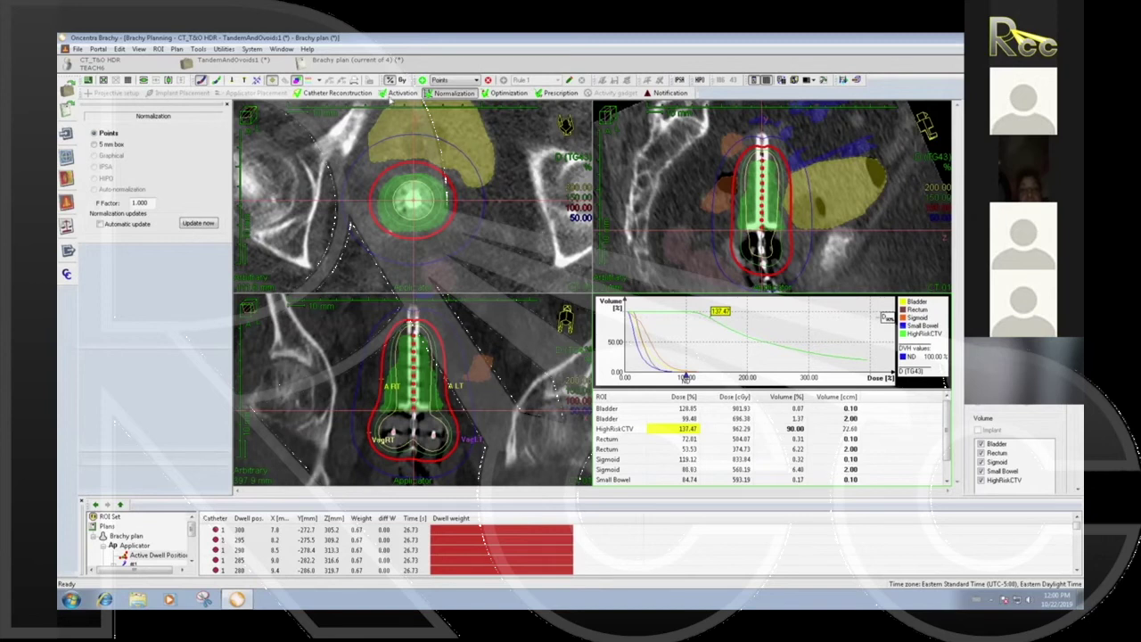
Step: Choose graphical optimization and set its adjustment range to fully Global
{"action": "left_click", "coordinate": [508, 93]}
{"action": "left_click", "coordinate": [88, 155]}
{"action": "left_click_drag", "start_coordinate": [162, 175], "coordinate": [120, 176]}
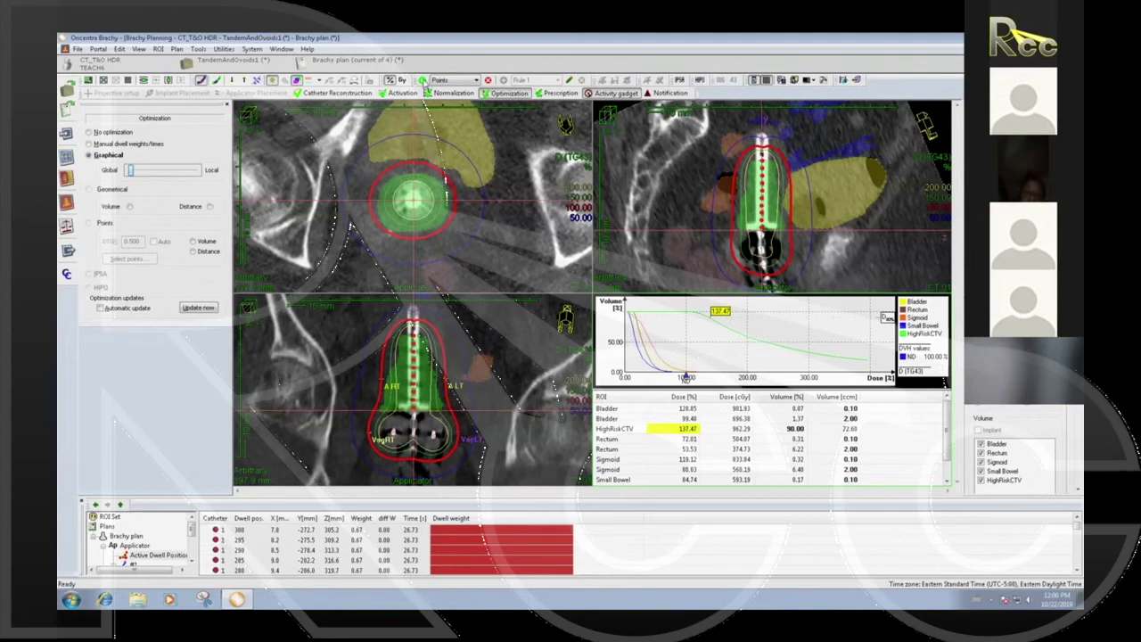
Step: Create a new pointset of patient points named Scaling
{"action": "left_click", "coordinate": [425, 81]}
{"action": "left_click", "coordinate": [574, 289]}
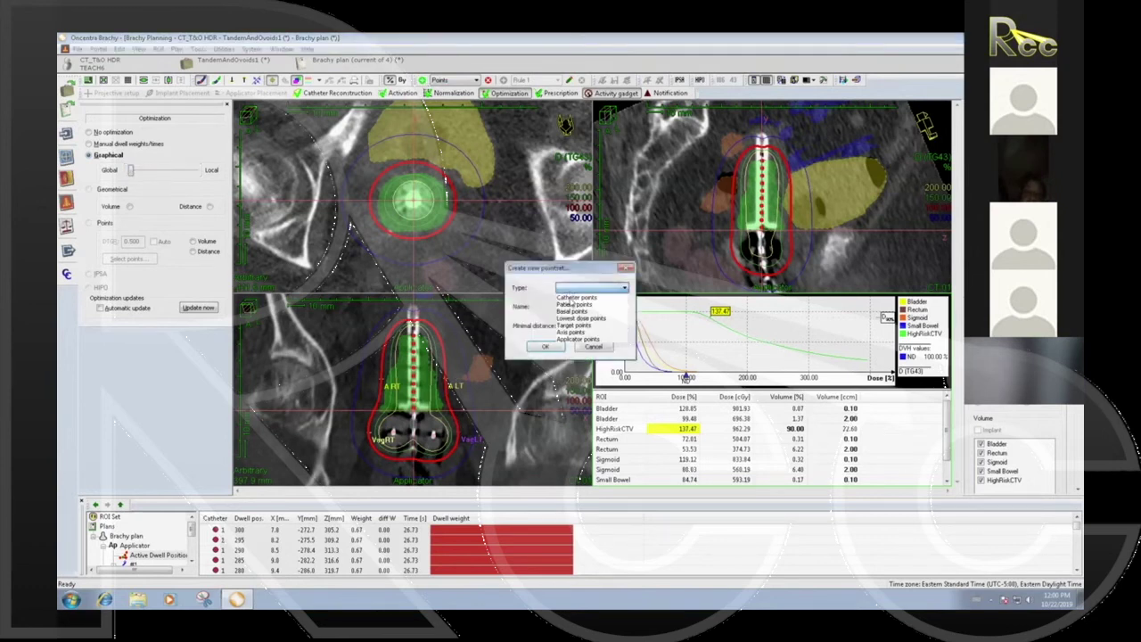
{"action": "left_click", "coordinate": [570, 307]}
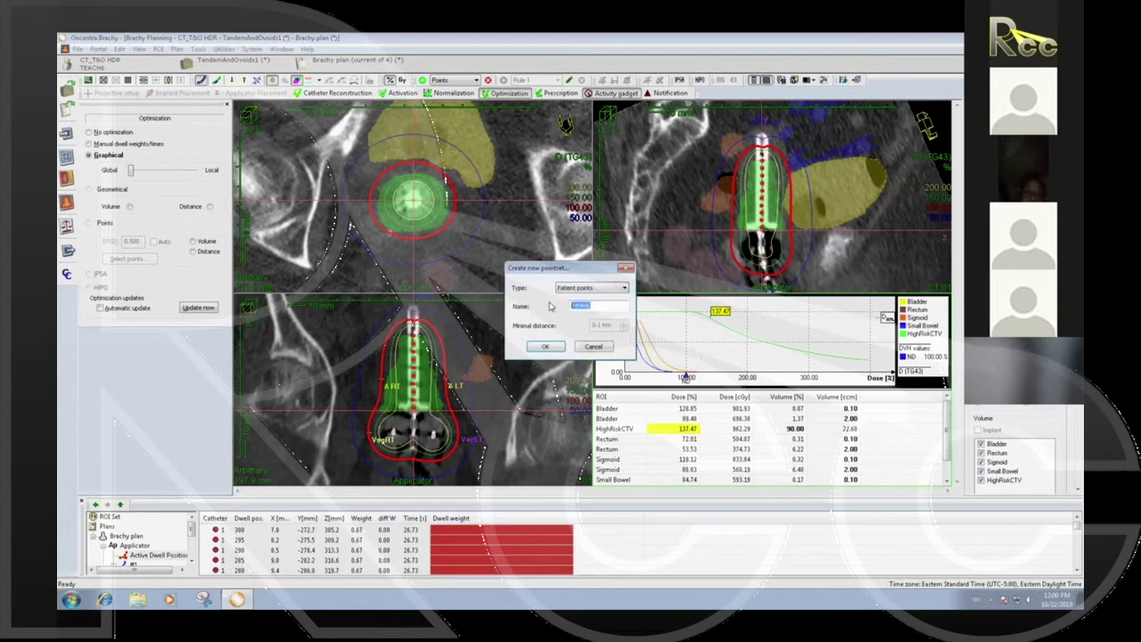
{"action": "type", "text": "Scaling"}
{"action": "left_click", "coordinate": [546, 345]}
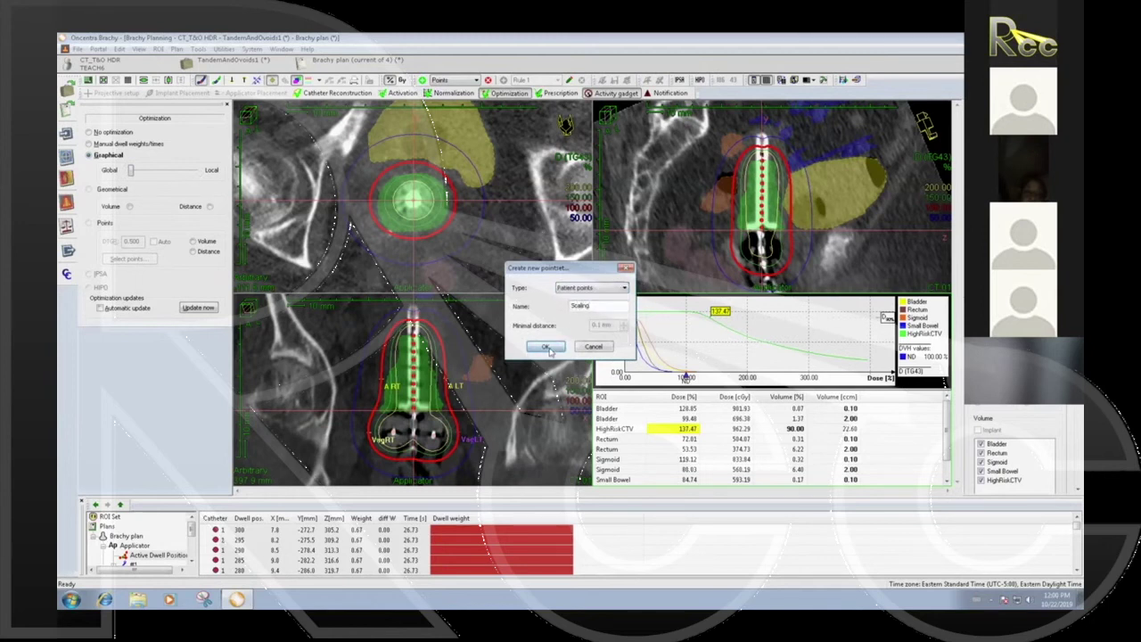
Step: Maximize the coronal view and add a Scaling point on the edge of the high-risk CTV just below A RT
{"action": "left_click", "coordinate": [406, 363]}
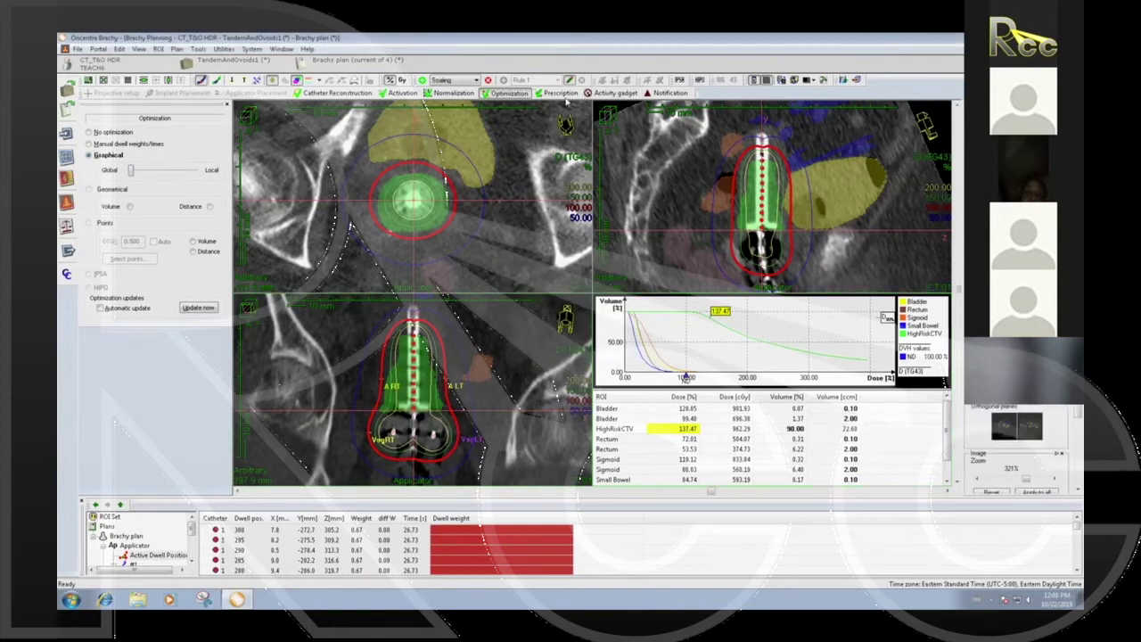
{"action": "left_click", "coordinate": [611, 92]}
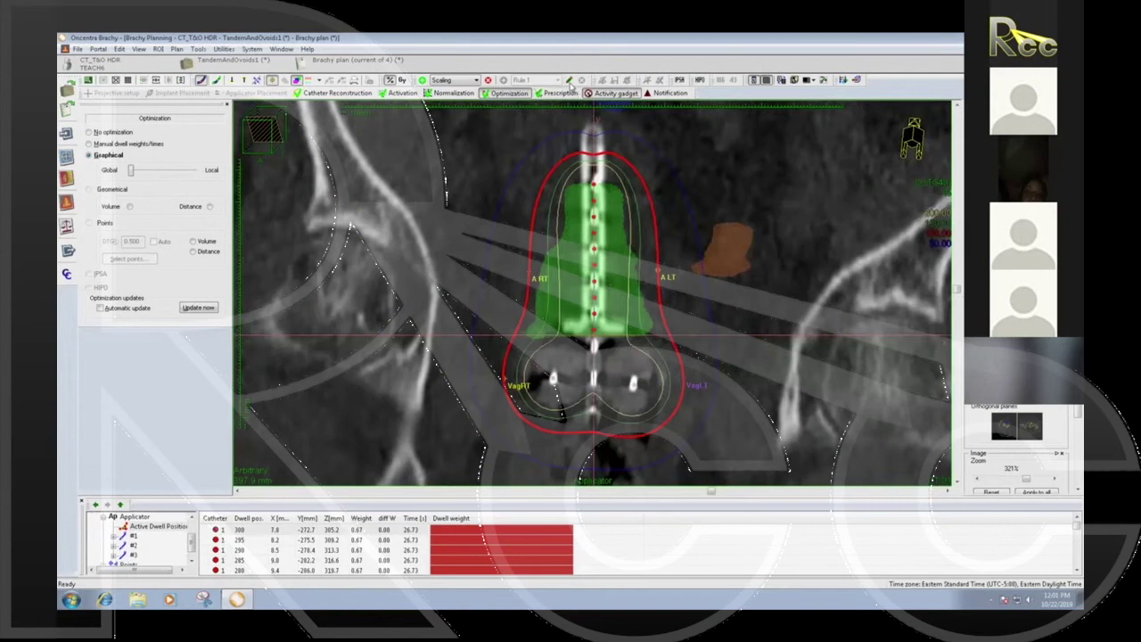
{"action": "left_click", "coordinate": [569, 81]}
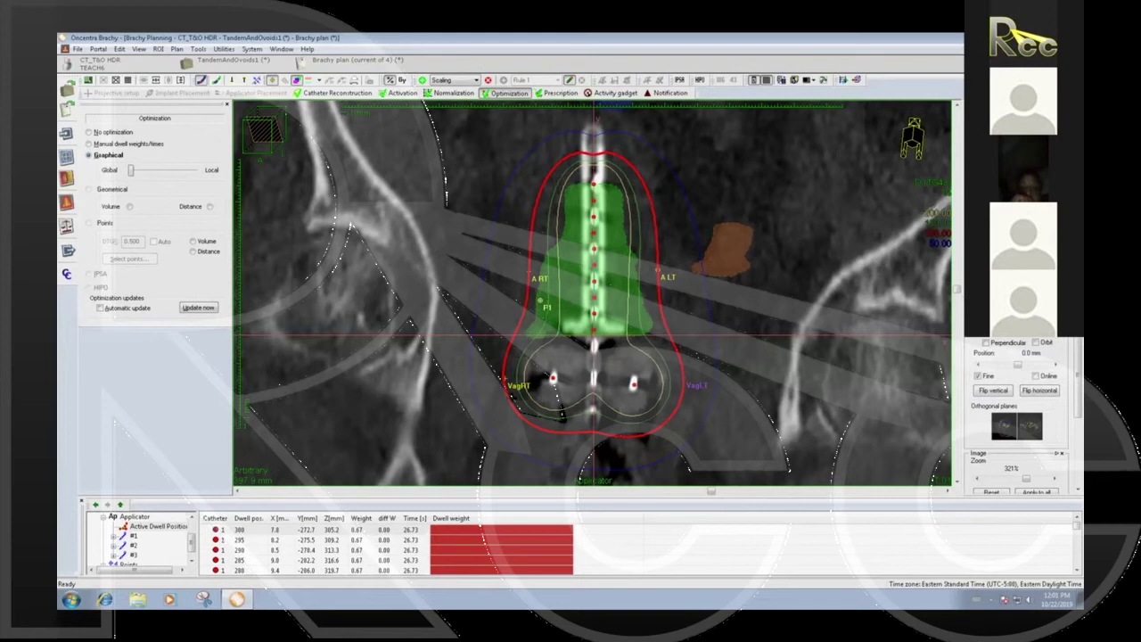
{"action": "left_click", "coordinate": [567, 80]}
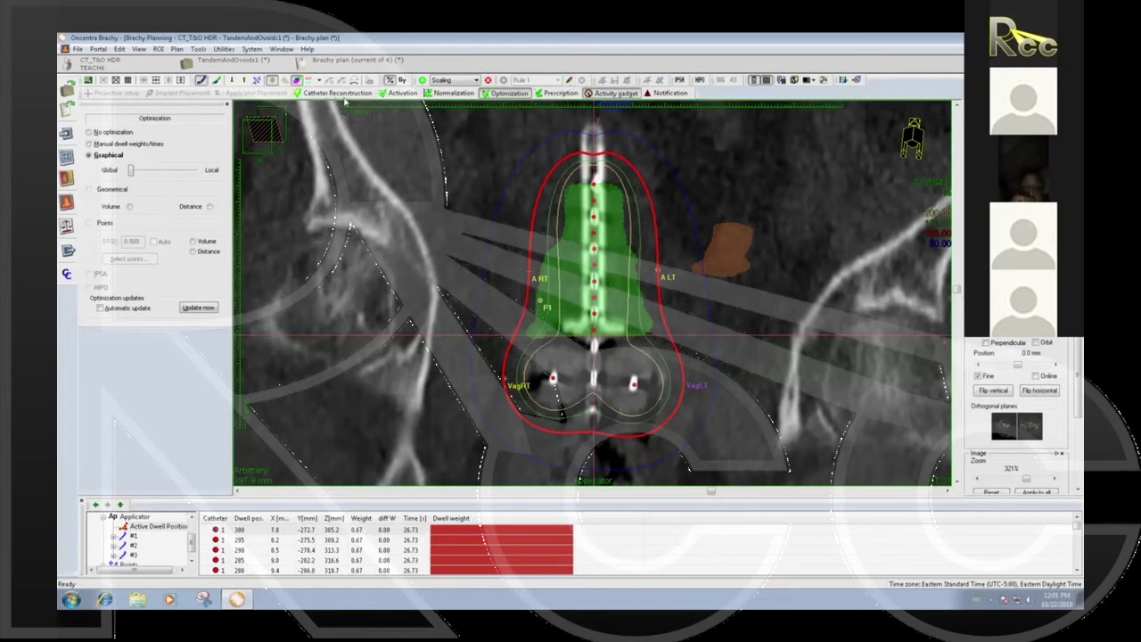
Step: Normalize the plan on points, using the new Scaling pointset
{"action": "left_click", "coordinate": [450, 92]}
{"action": "left_click", "coordinate": [107, 132]}
{"action": "left_click", "coordinate": [539, 281]}
{"action": "left_click", "coordinate": [552, 382]}
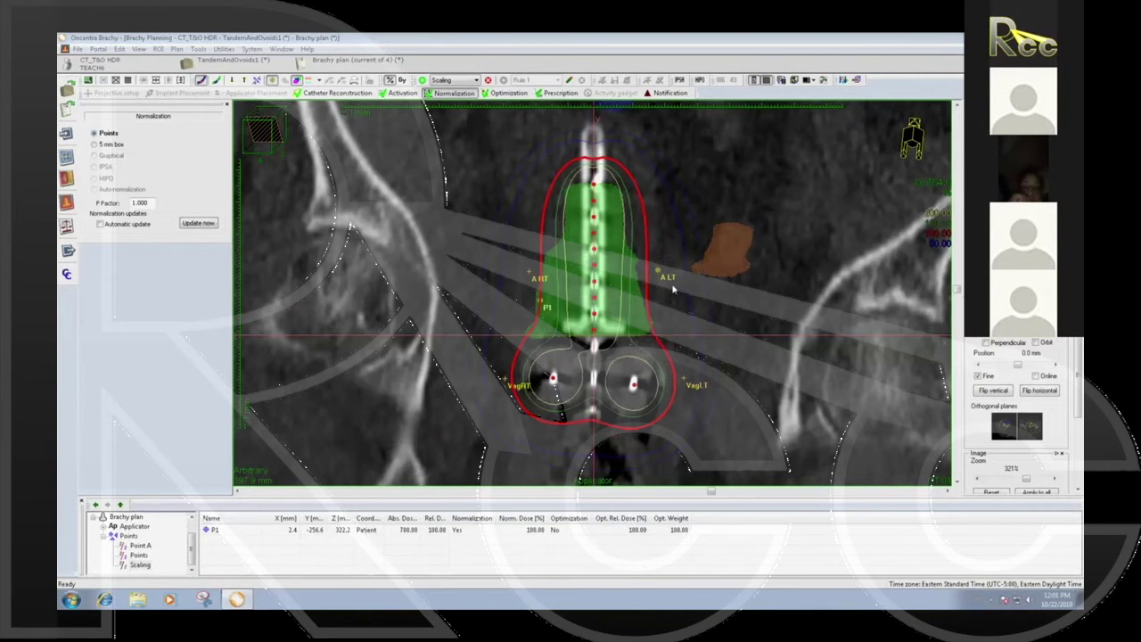
Step: Add an orange isoline with the value 588 to the relative dose isolines
{"action": "left_click", "coordinate": [312, 80]}
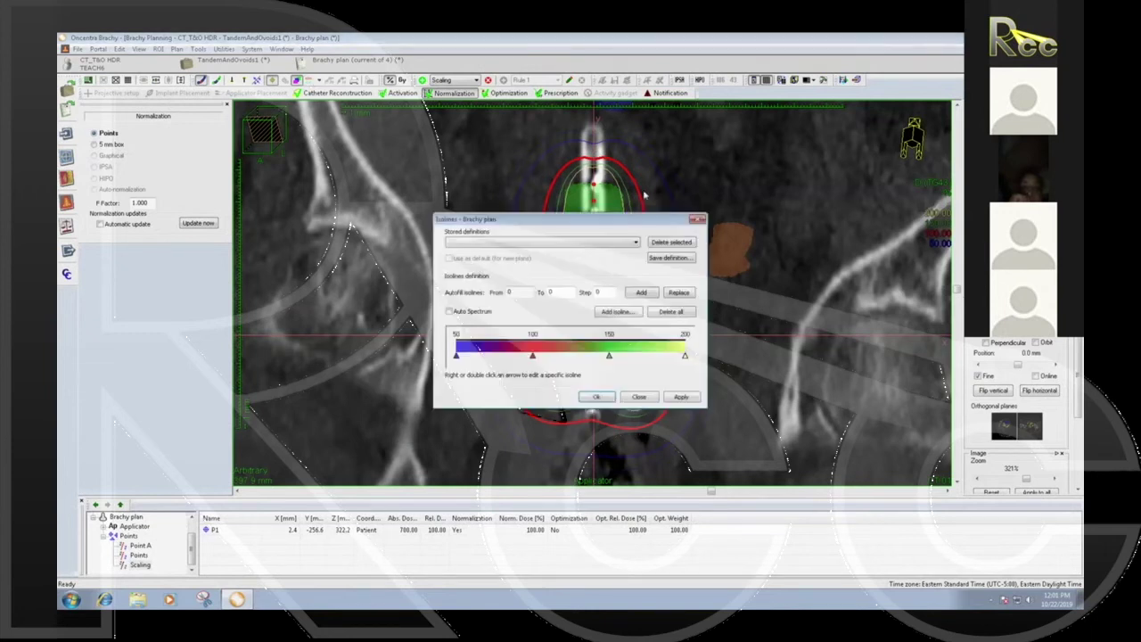
{"action": "left_click", "coordinate": [631, 314]}
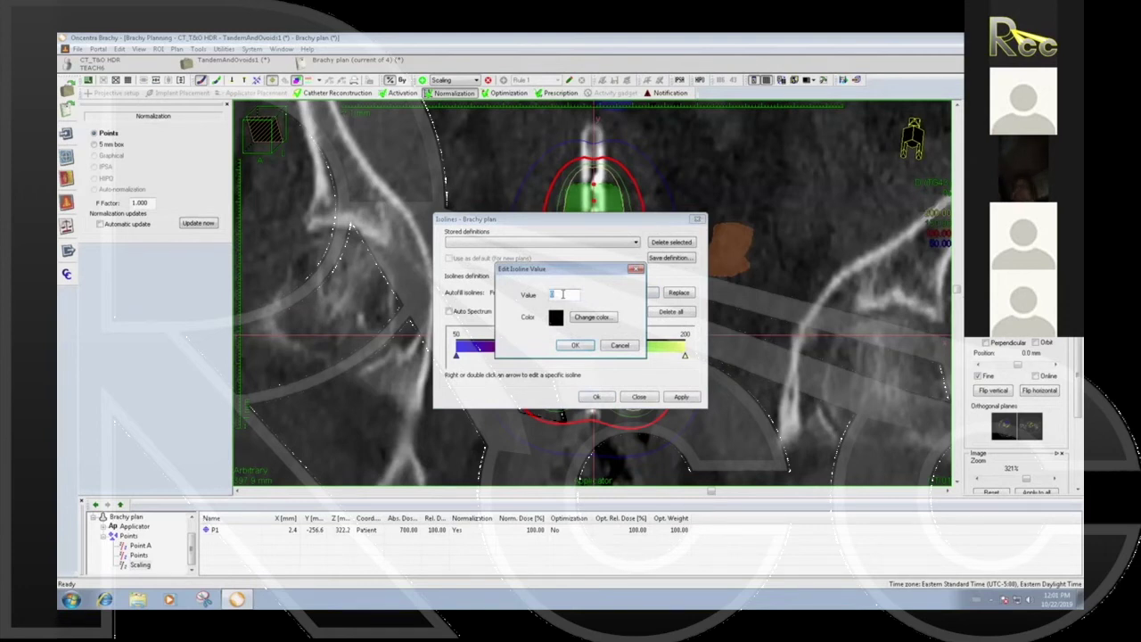
{"action": "type", "text": "500"}
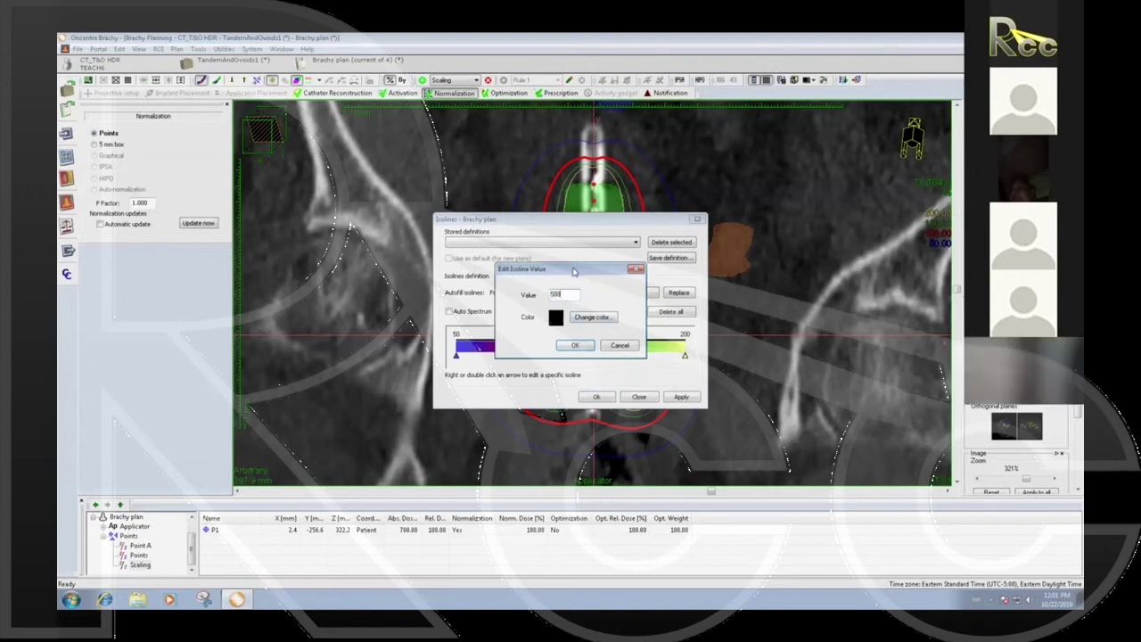
{"action": "left_click", "coordinate": [586, 317]}
{"action": "left_click", "coordinate": [614, 356]}
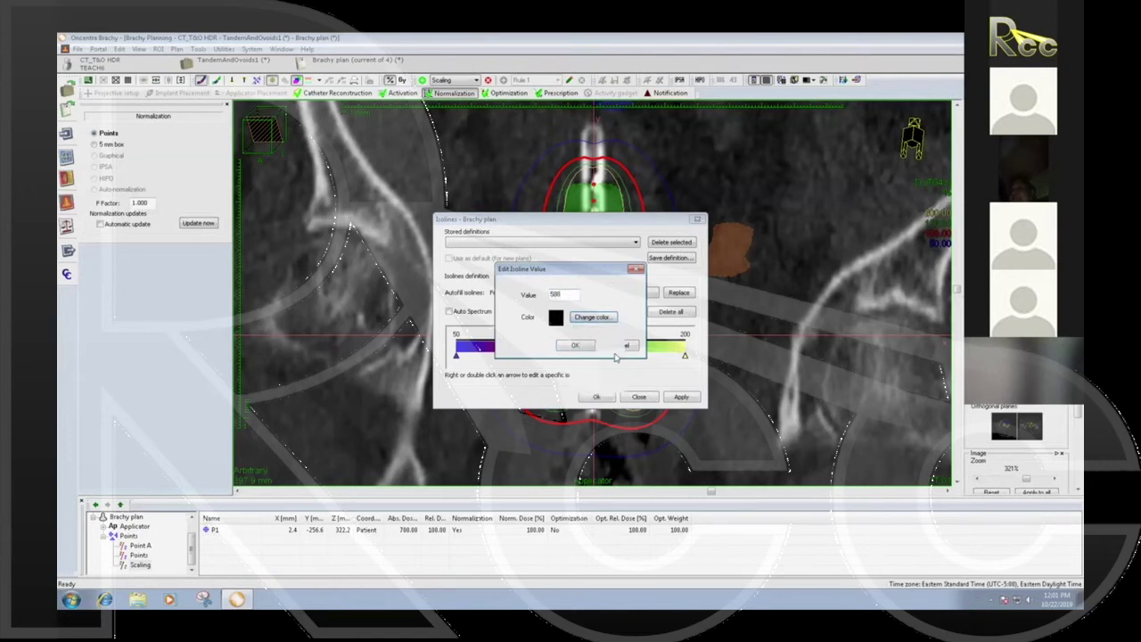
{"action": "left_click", "coordinate": [575, 345]}
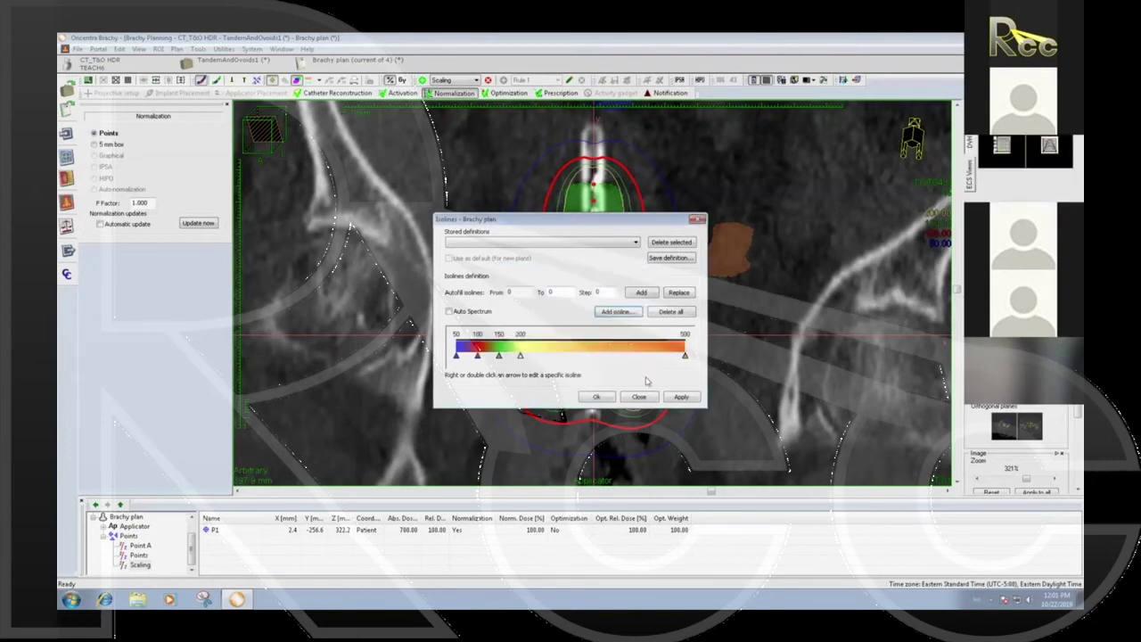
{"action": "left_click", "coordinate": [596, 397]}
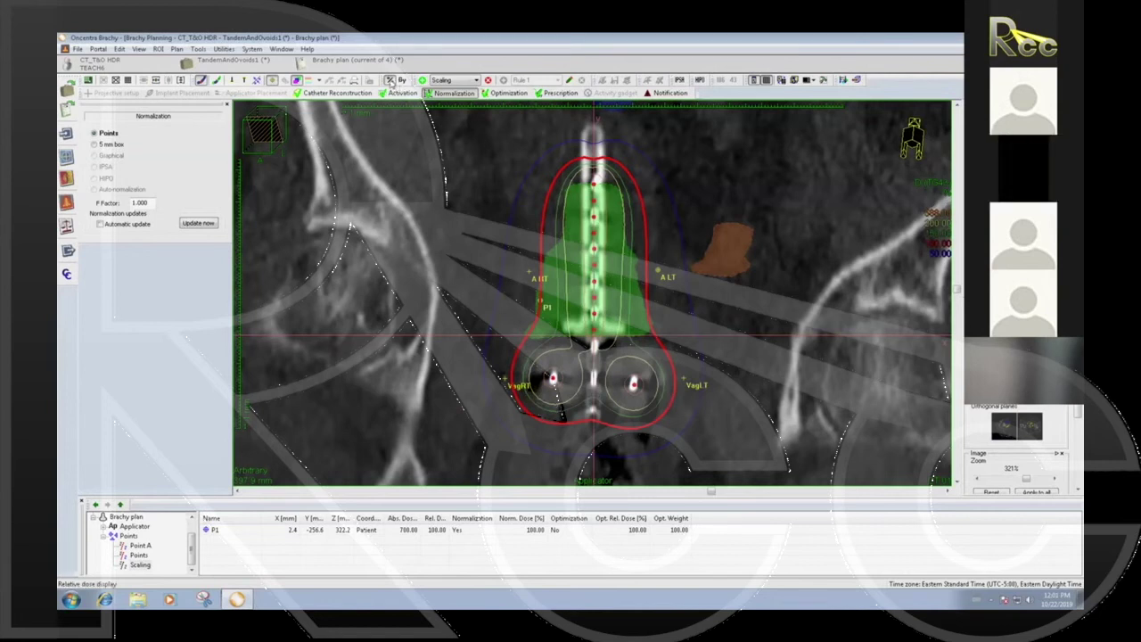
Step: Delete the 588 isoline from the relative dose isoline definition
{"action": "left_click", "coordinate": [311, 81]}
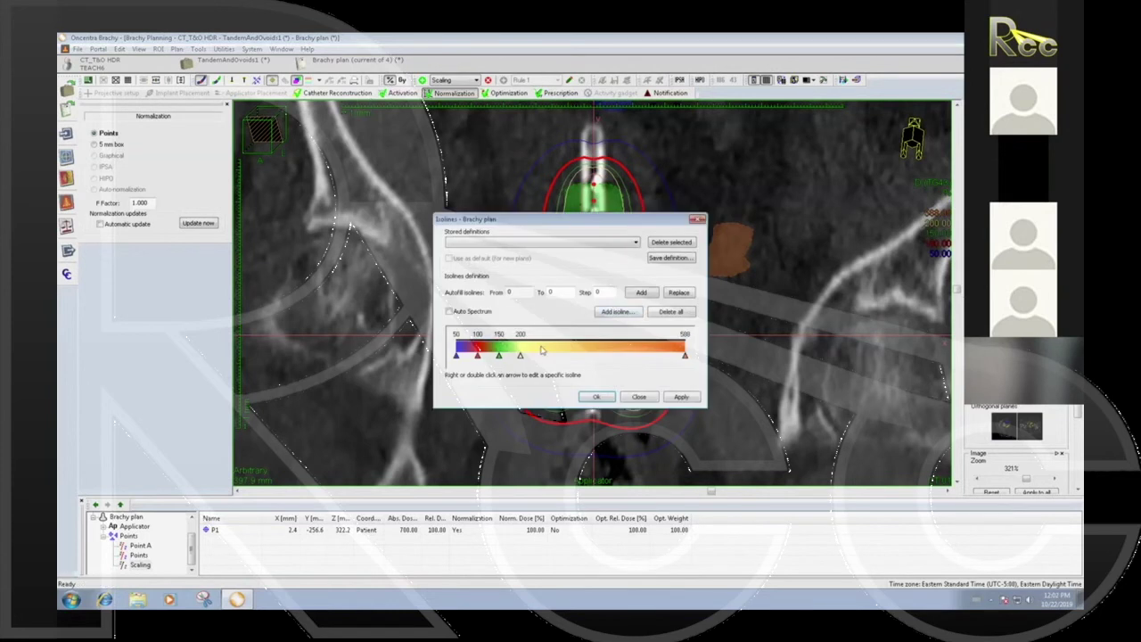
{"action": "right_click", "coordinate": [688, 361]}
{"action": "left_click", "coordinate": [703, 370]}
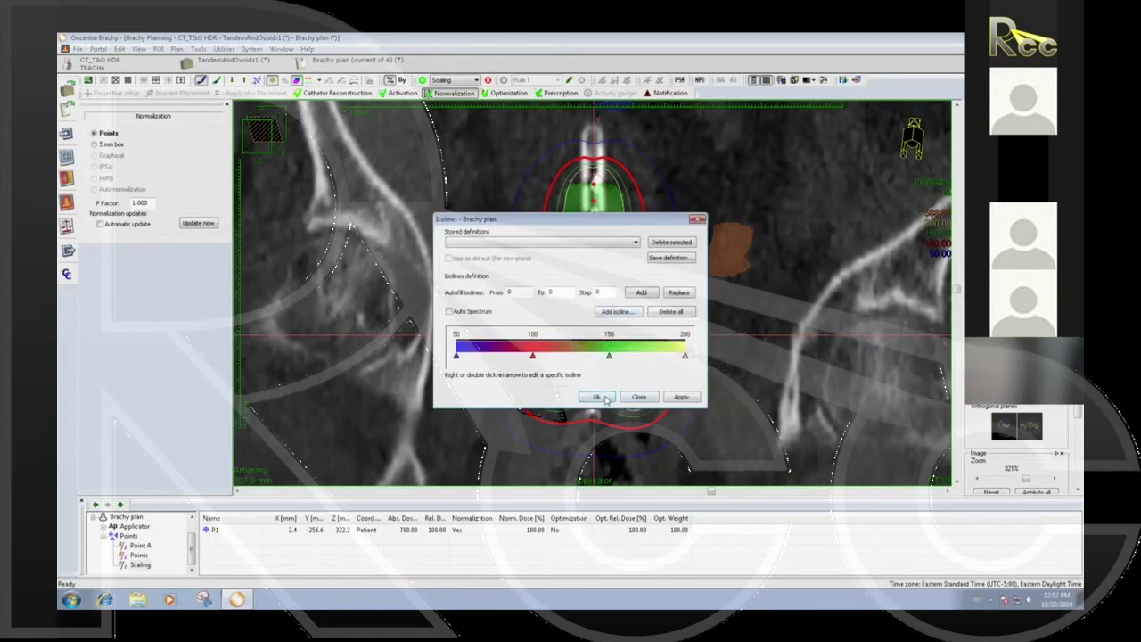
{"action": "left_click", "coordinate": [597, 398]}
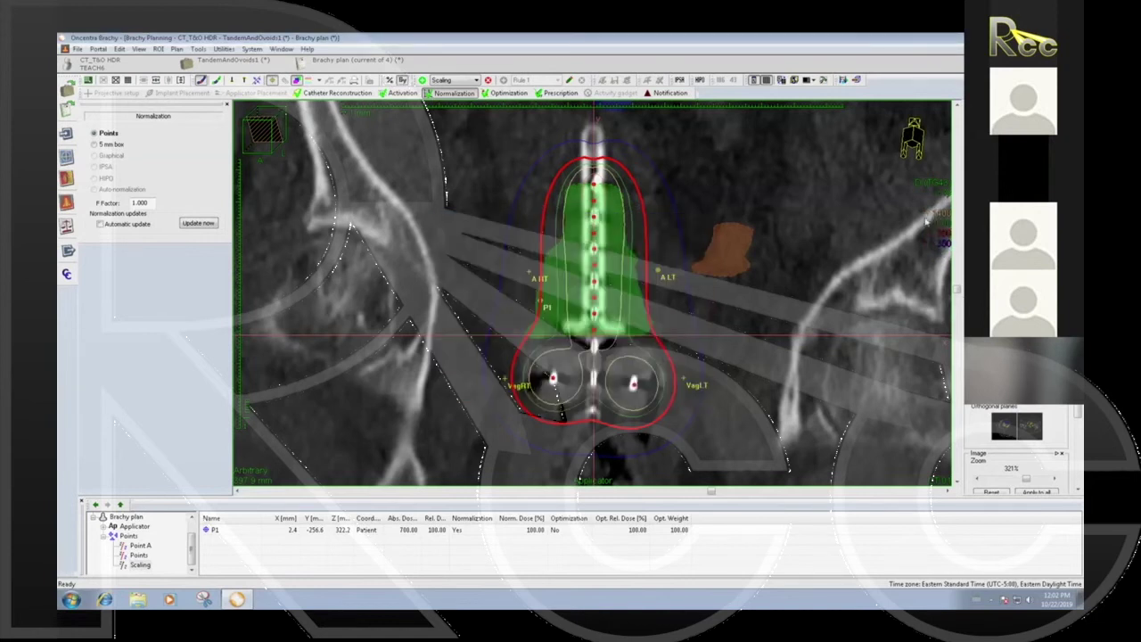
Step: With the dose shown in absolute cGy, add an orange 588 cGy isoline
{"action": "left_click", "coordinate": [308, 80]}
{"action": "left_click", "coordinate": [614, 312]}
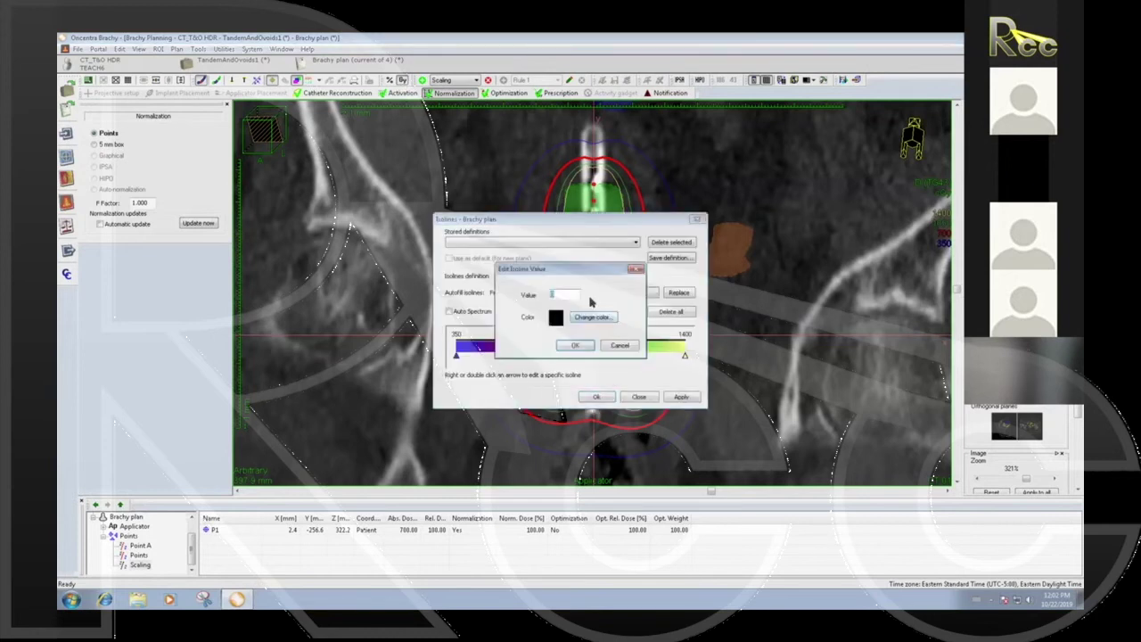
{"action": "left_click", "coordinate": [592, 318]}
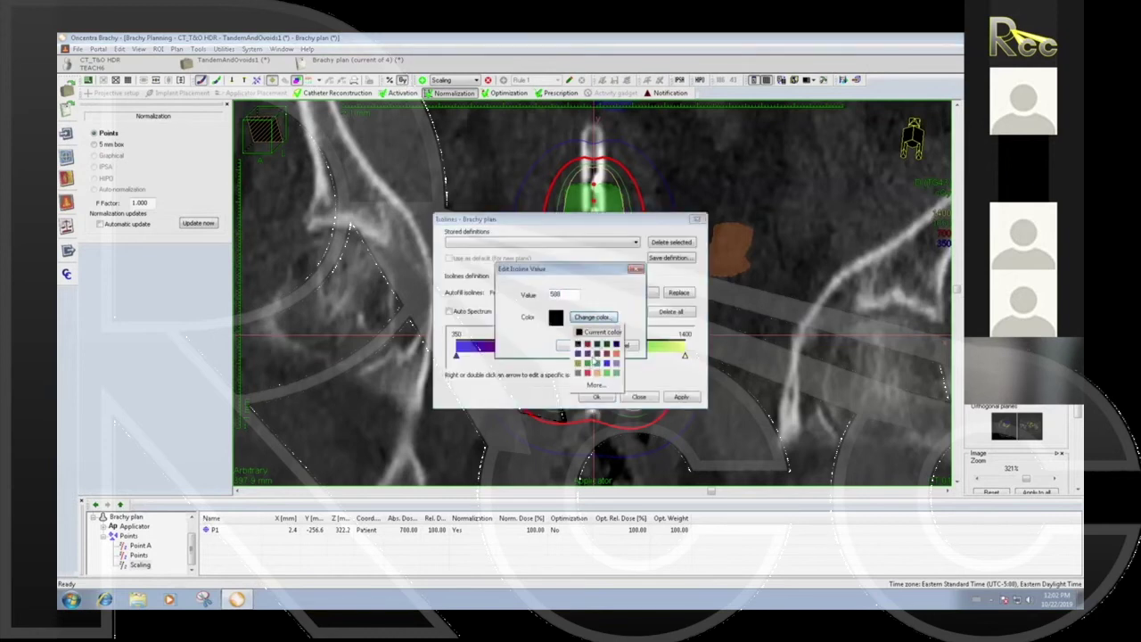
{"action": "left_click", "coordinate": [618, 358]}
{"action": "left_click", "coordinate": [575, 345]}
{"action": "left_click", "coordinate": [596, 396]}
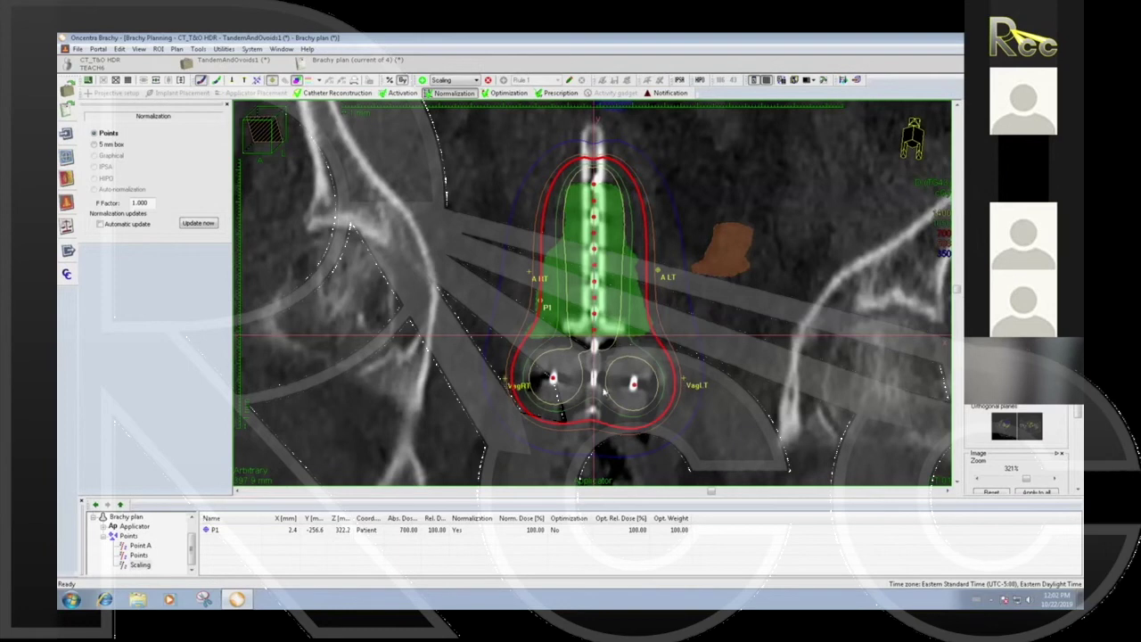
Step: Return to the four-view layout and bring up the DVH preset and grouping settings
{"action": "double_click", "coordinate": [684, 188]}
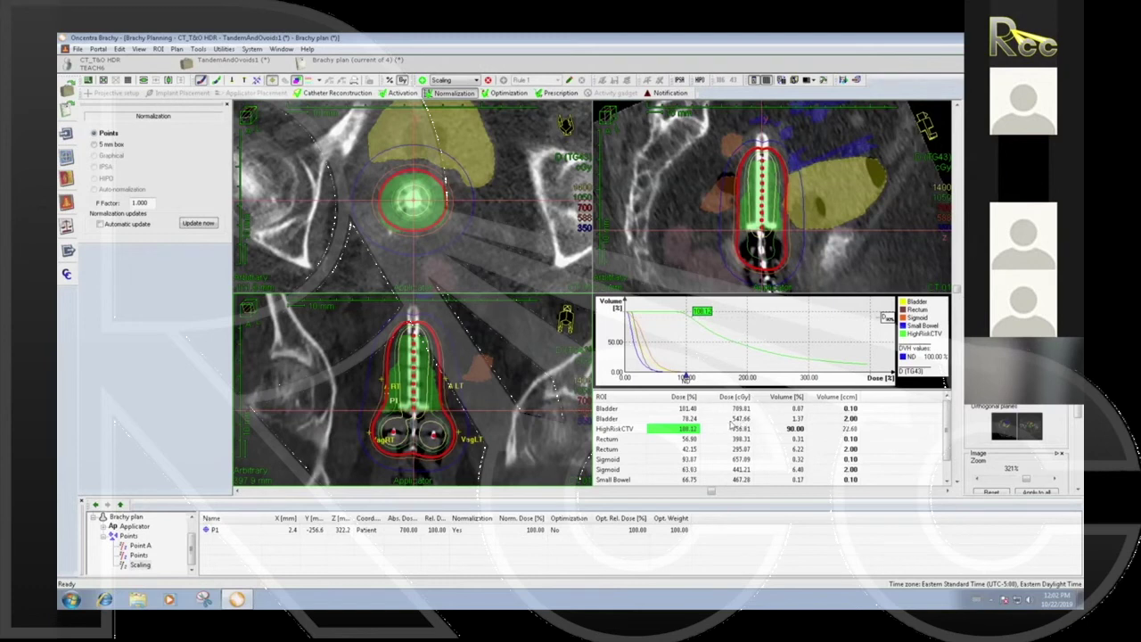
{"action": "scroll", "coordinate": [1068, 450], "scroll_direction": "down", "scroll_amount": 3}
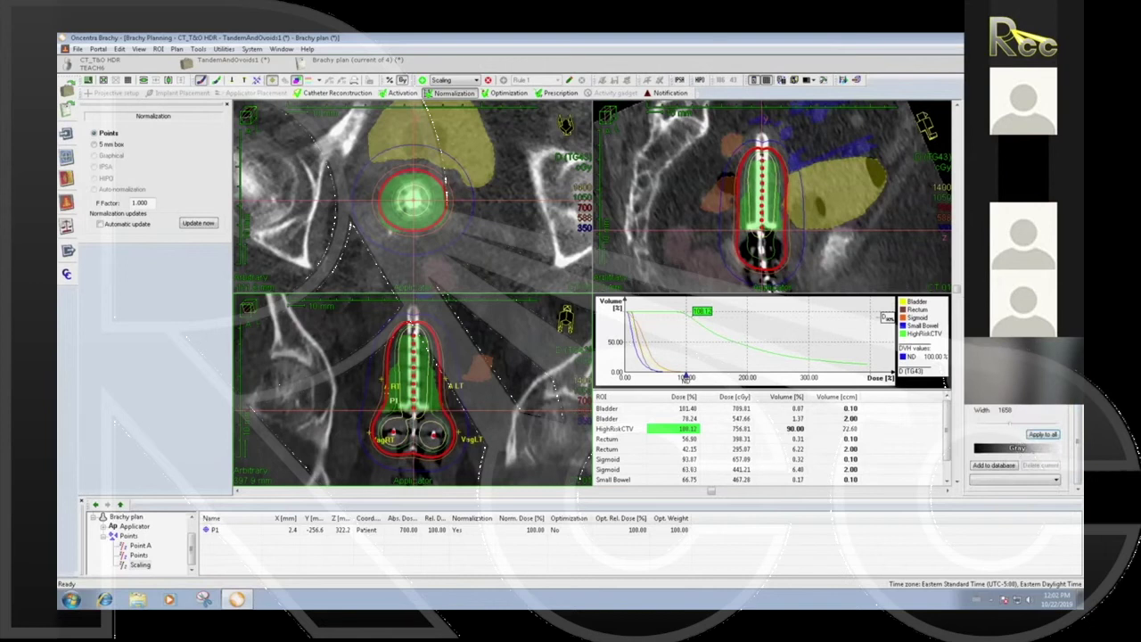
{"action": "scroll", "coordinate": [1070, 455], "scroll_direction": "down", "scroll_amount": 5}
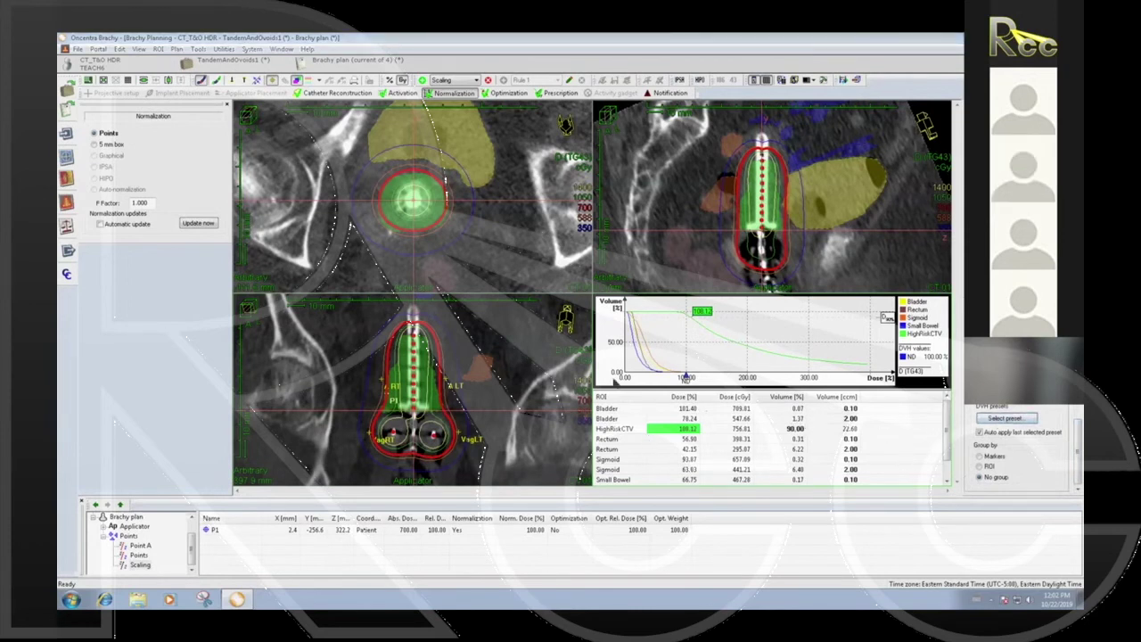
Step: Apply the TandR 700x4 DVH marker preset and enlarge the dose-volume results table beneath the DVH graph
{"action": "double_click", "coordinate": [614, 381]}
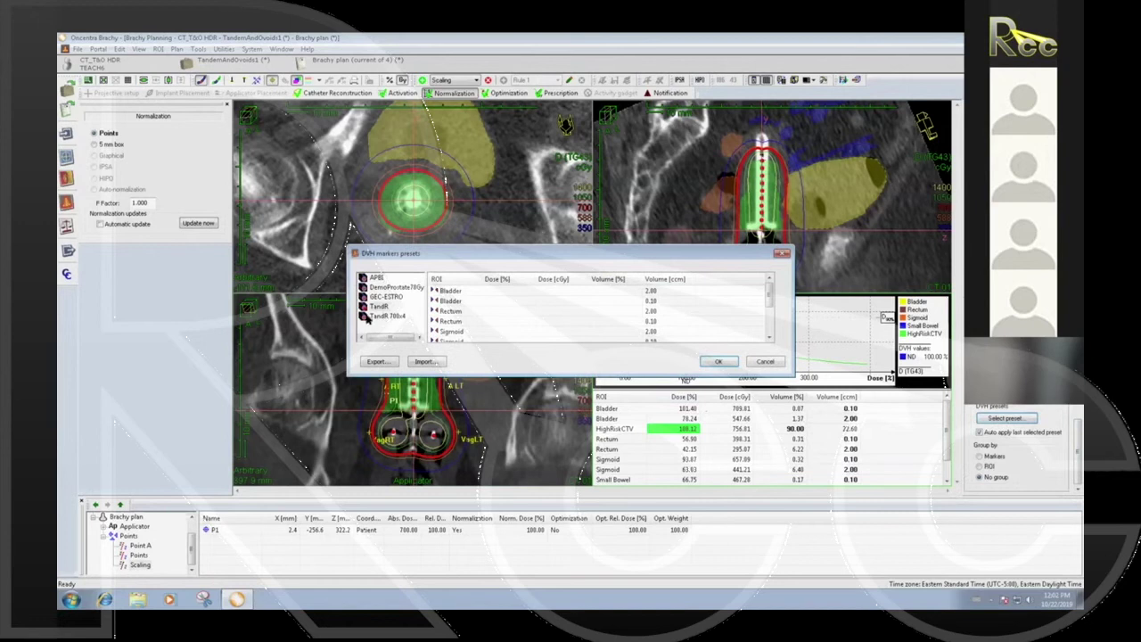
{"action": "left_click", "coordinate": [390, 316]}
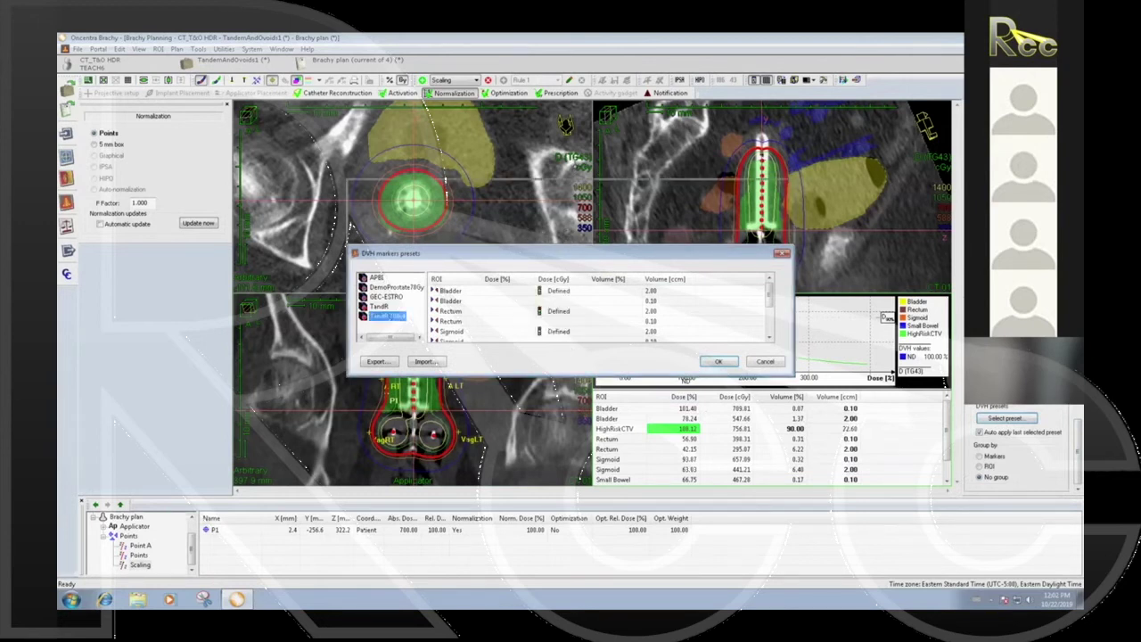
{"action": "left_click_drag", "start_coordinate": [571, 252], "coordinate": [571, 161]}
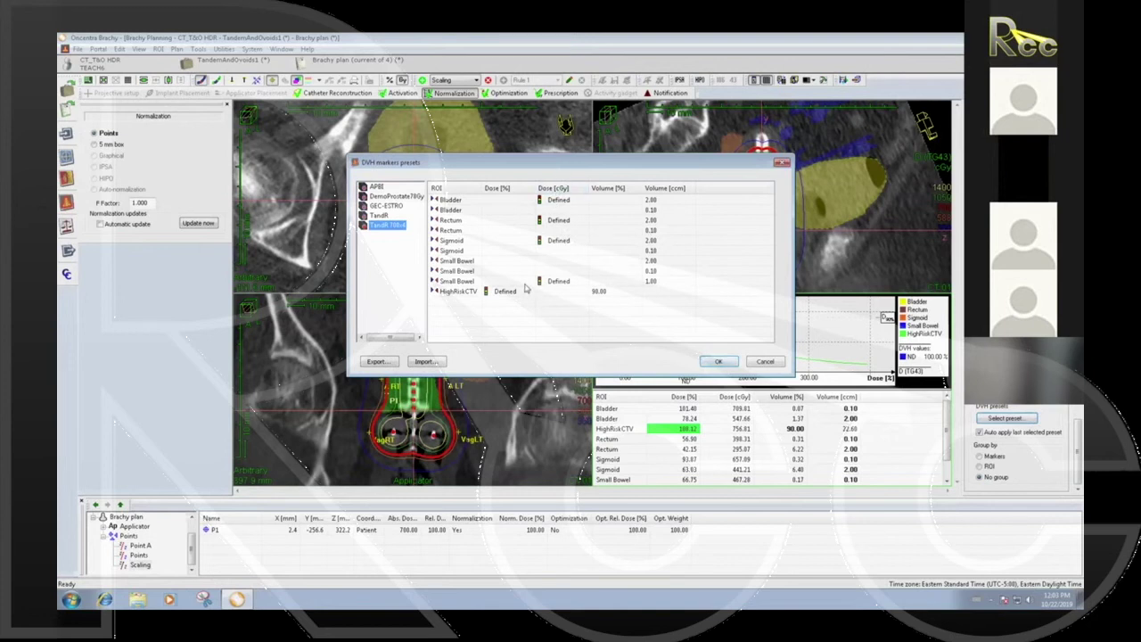
{"action": "left_click", "coordinate": [719, 361]}
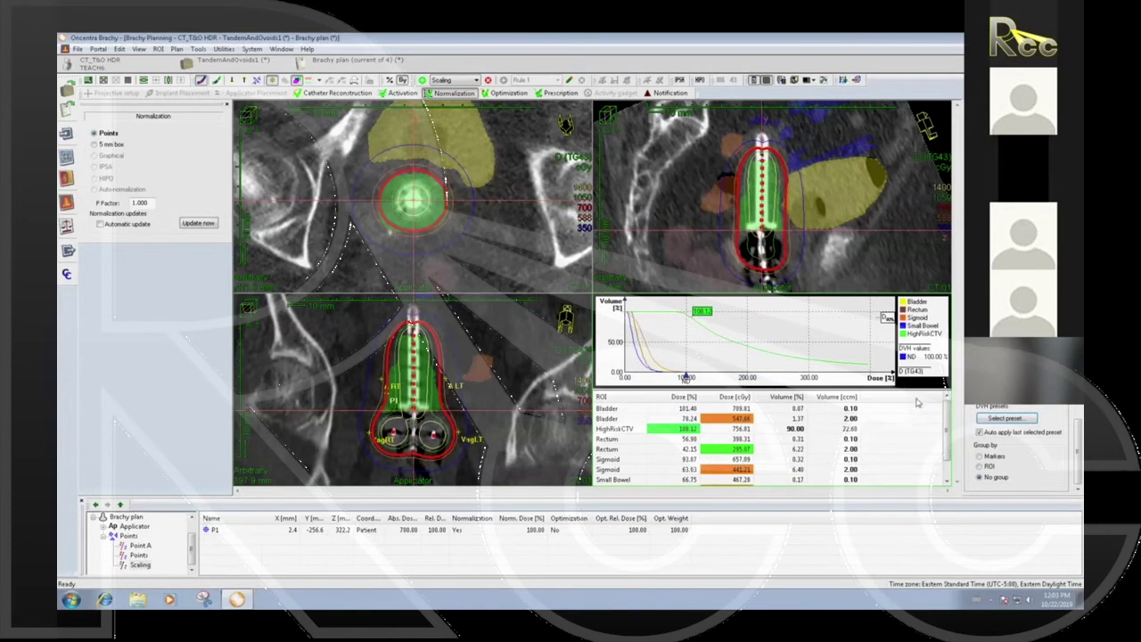
{"action": "left_click_drag", "start_coordinate": [916, 390], "coordinate": [913, 369]}
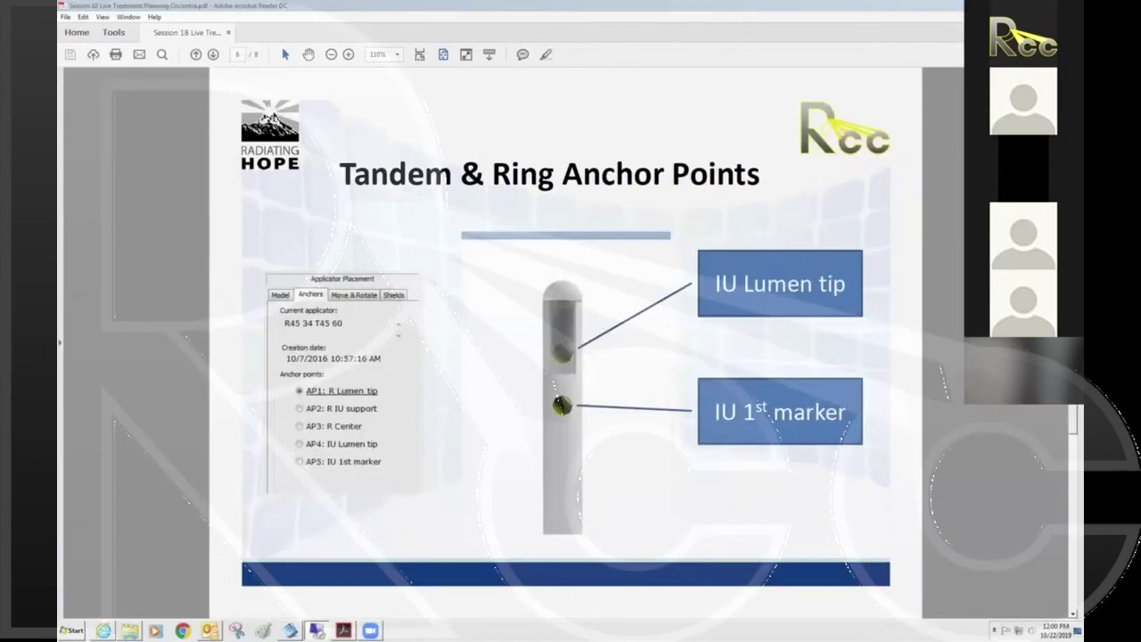
Step: Switch to the PDF slides in Adobe Acrobat Reader and examine the HDR Treatment Planning DVH Doses sheet on page 7
{"action": "left_click", "coordinate": [213, 54]}
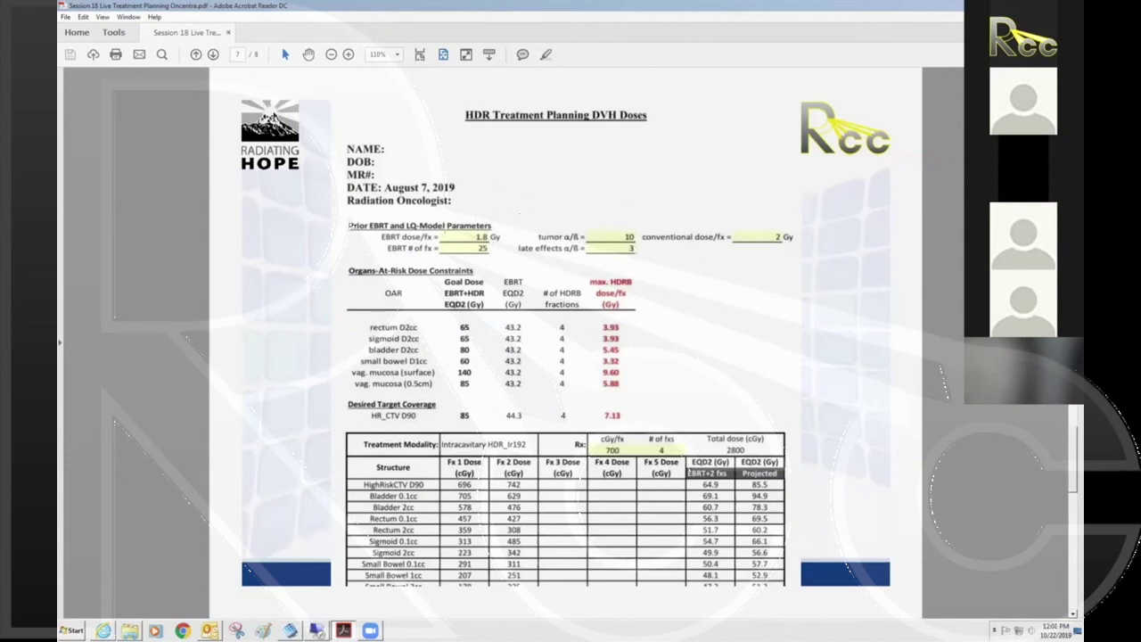
{"action": "left_click", "coordinate": [476, 237]}
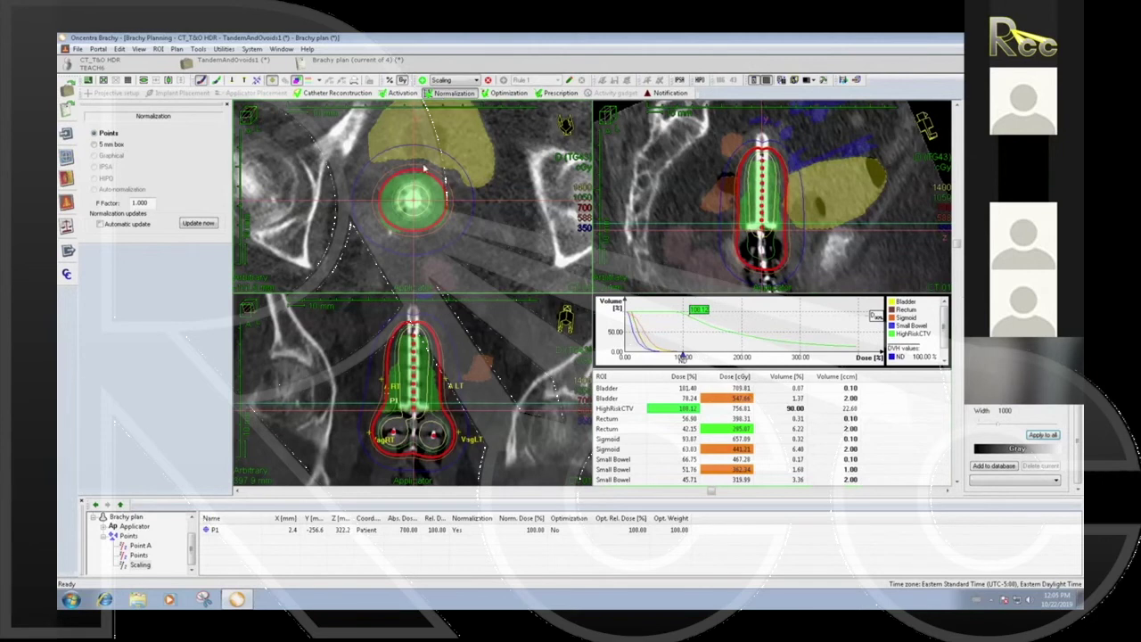
Step: Back in Oncentra Brachy, set graphical optimization to fully Local and reshape the isodose line anterior to the tandem on the axial slices
{"action": "left_click", "coordinate": [508, 93]}
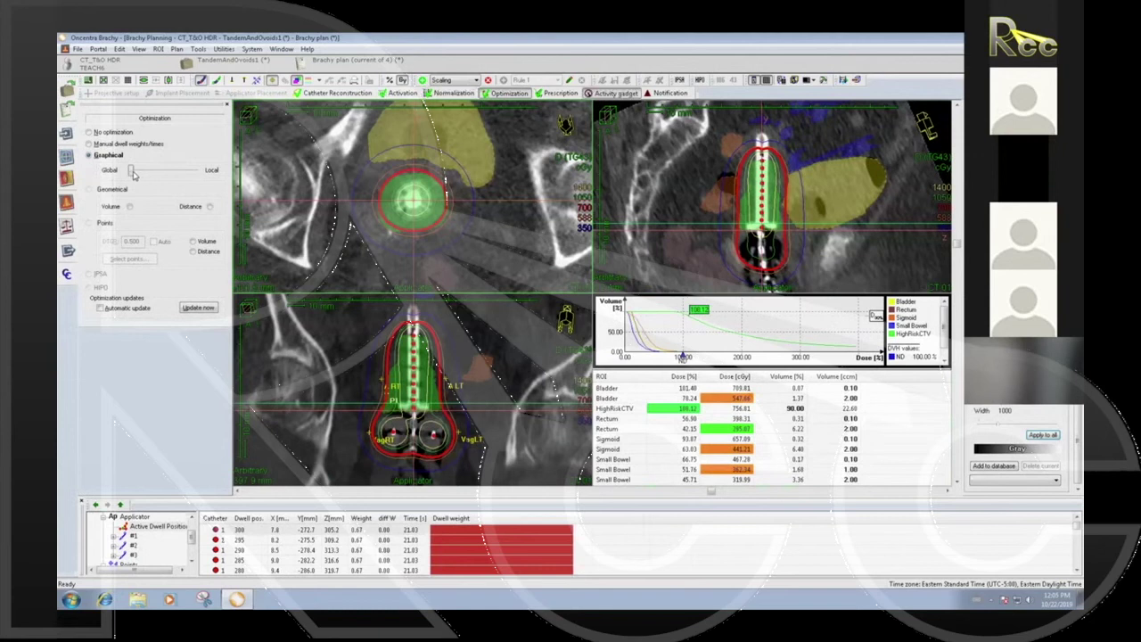
{"action": "left_click", "coordinate": [183, 170]}
{"action": "scroll", "coordinate": [425, 195], "scroll_direction": "up", "scroll_amount": 1}
{"action": "scroll", "coordinate": [1067, 408], "scroll_direction": "up", "scroll_amount": 3}
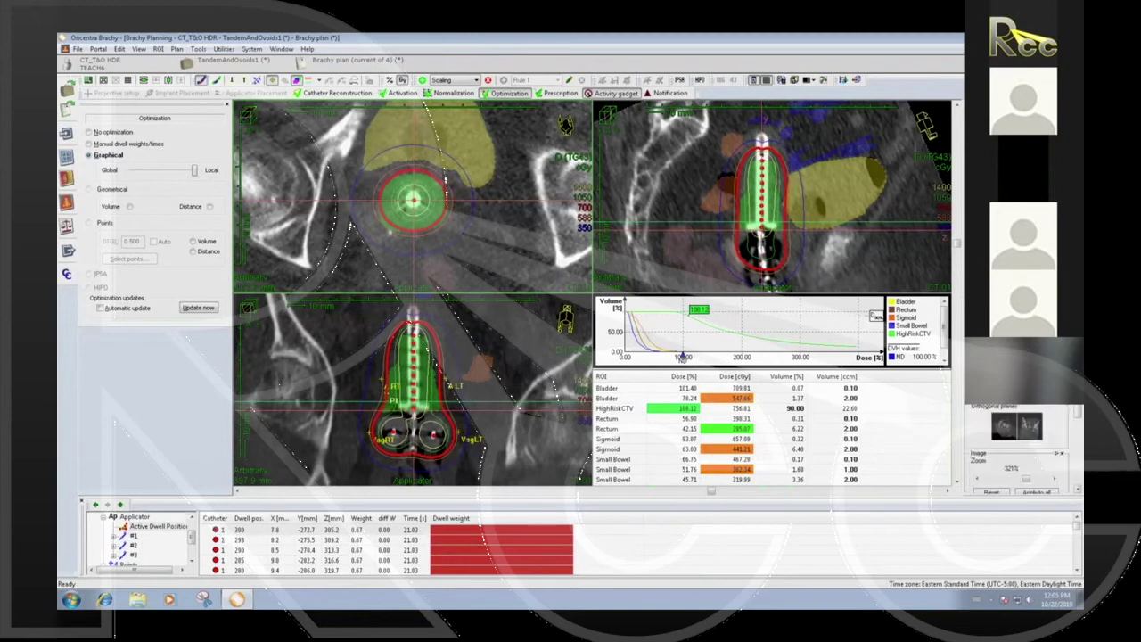
{"action": "scroll", "coordinate": [413, 196], "scroll_direction": "up", "scroll_amount": 2}
{"action": "scroll", "coordinate": [397, 147], "scroll_direction": "down", "scroll_amount": 3}
{"action": "scroll", "coordinate": [398, 148], "scroll_direction": "down", "scroll_amount": 1}
{"action": "left_click_drag", "start_coordinate": [427, 179], "coordinate": [422, 168]}
{"action": "scroll", "coordinate": [429, 184], "scroll_direction": "up", "scroll_amount": 3}
{"action": "scroll", "coordinate": [429, 185], "scroll_direction": "up", "scroll_amount": 3}
{"action": "scroll", "coordinate": [423, 168], "scroll_direction": "down", "scroll_amount": 3}
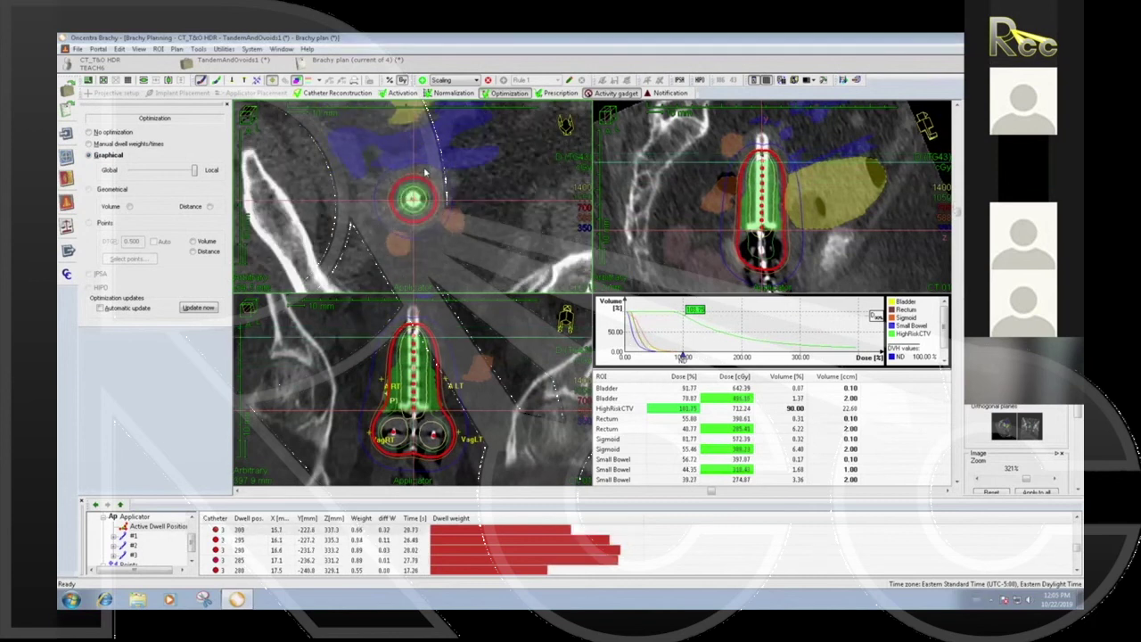
Step: Fine-tune the isodose line around the upper tandem on further axial slices to balance HighRiskCTV coverage against organ doses
{"action": "left_click_drag", "start_coordinate": [424, 174], "coordinate": [424, 165]}
{"action": "scroll", "coordinate": [425, 177], "scroll_direction": "down", "scroll_amount": 3}
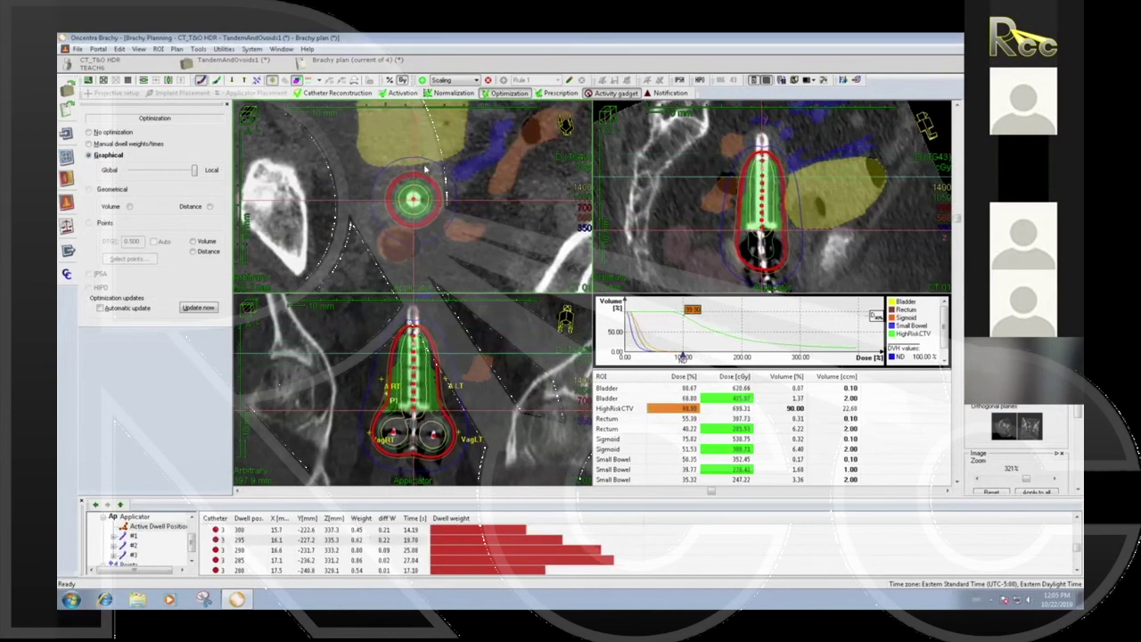
{"action": "scroll", "coordinate": [431, 215], "scroll_direction": "down", "scroll_amount": 7}
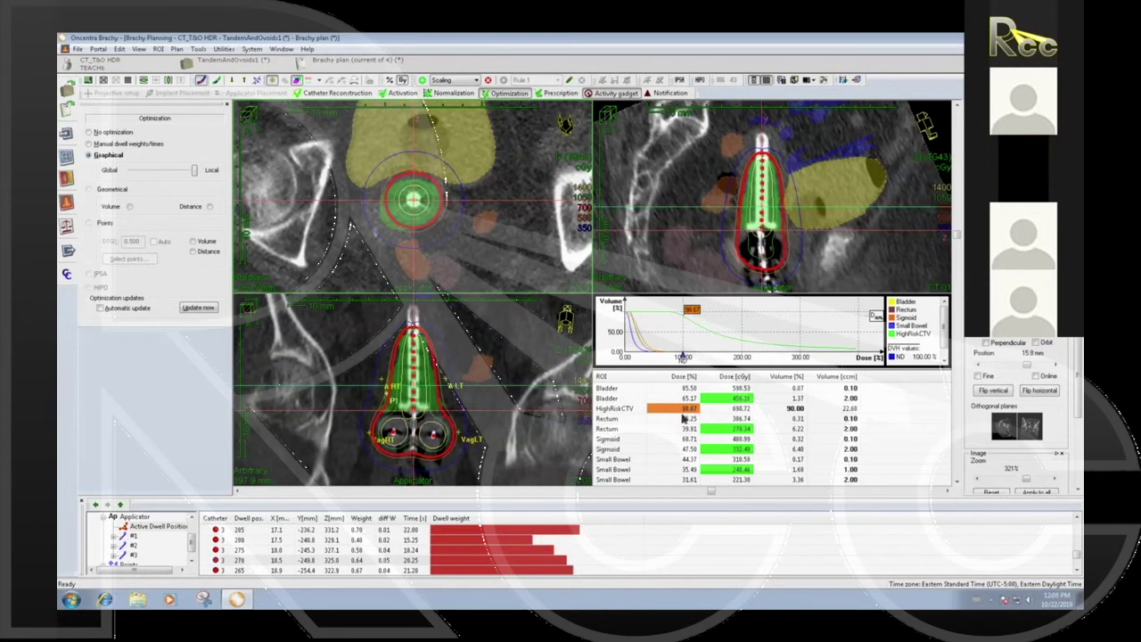
{"action": "scroll", "coordinate": [449, 378], "scroll_direction": "down", "scroll_amount": 5}
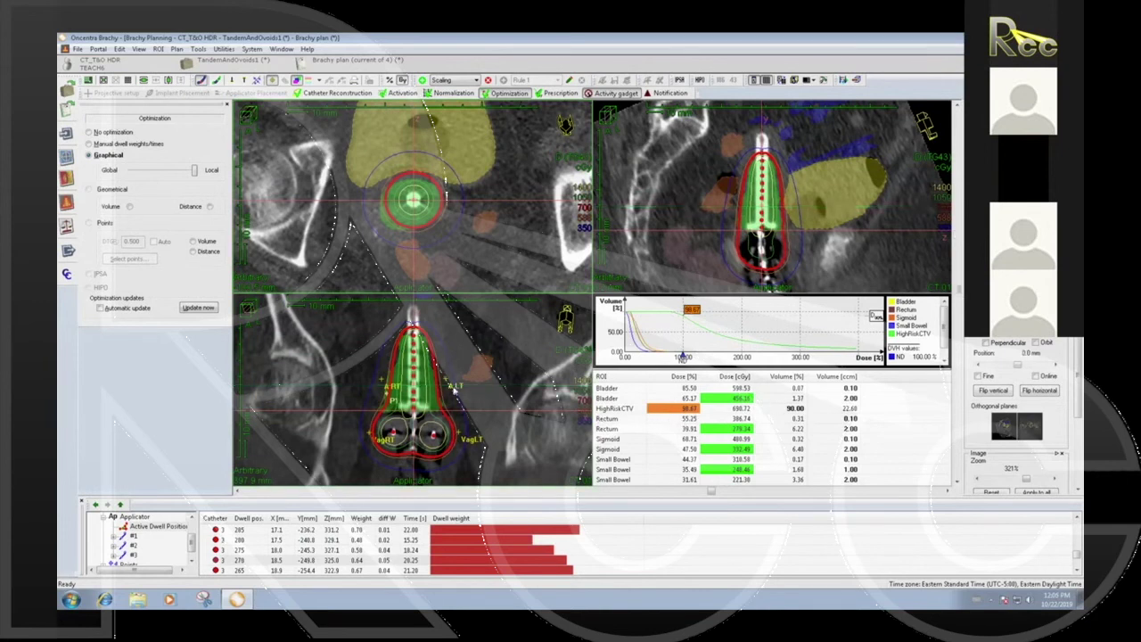
{"action": "scroll", "coordinate": [454, 383], "scroll_direction": "down", "scroll_amount": 3}
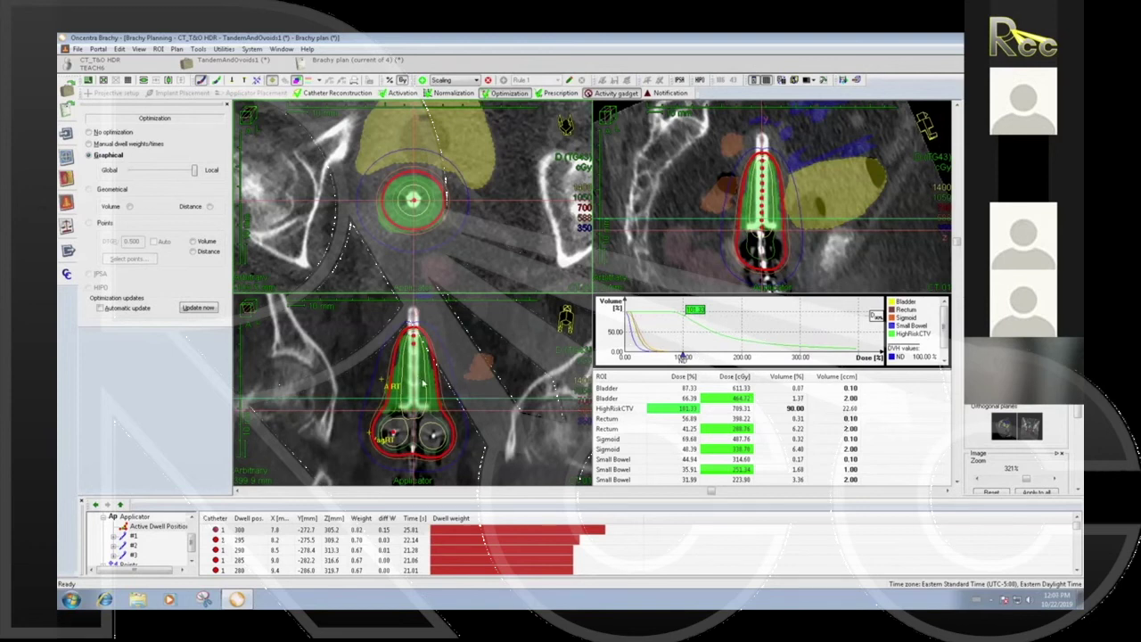
Step: Save the optimized TandemAndOvoids1 plan and close the case
{"action": "left_click", "coordinate": [78, 49]}
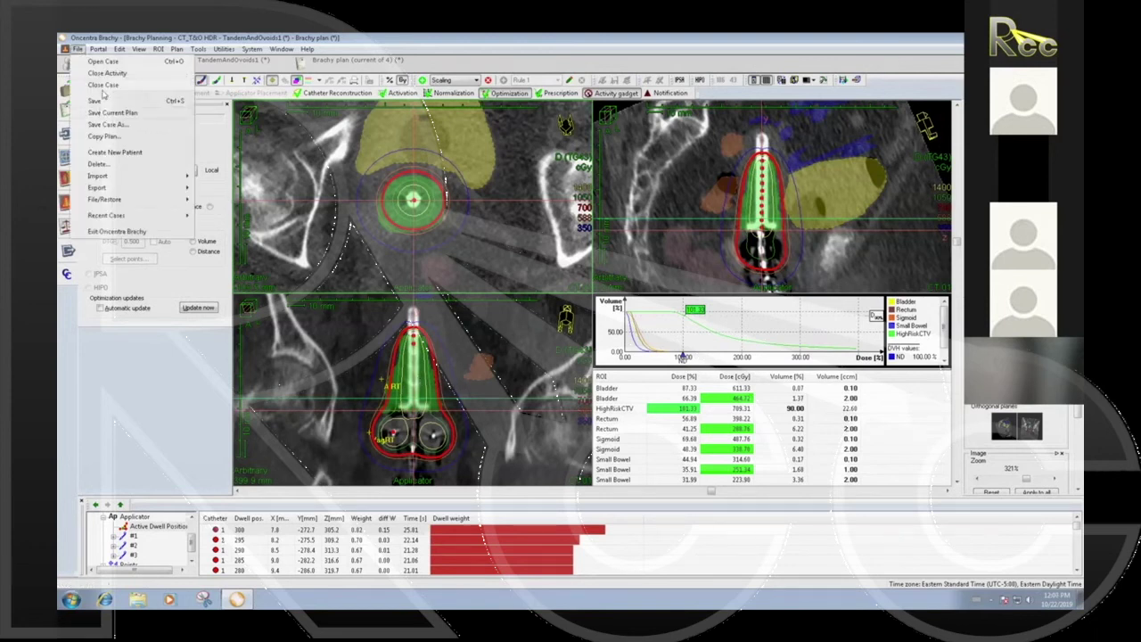
{"action": "left_click", "coordinate": [96, 100]}
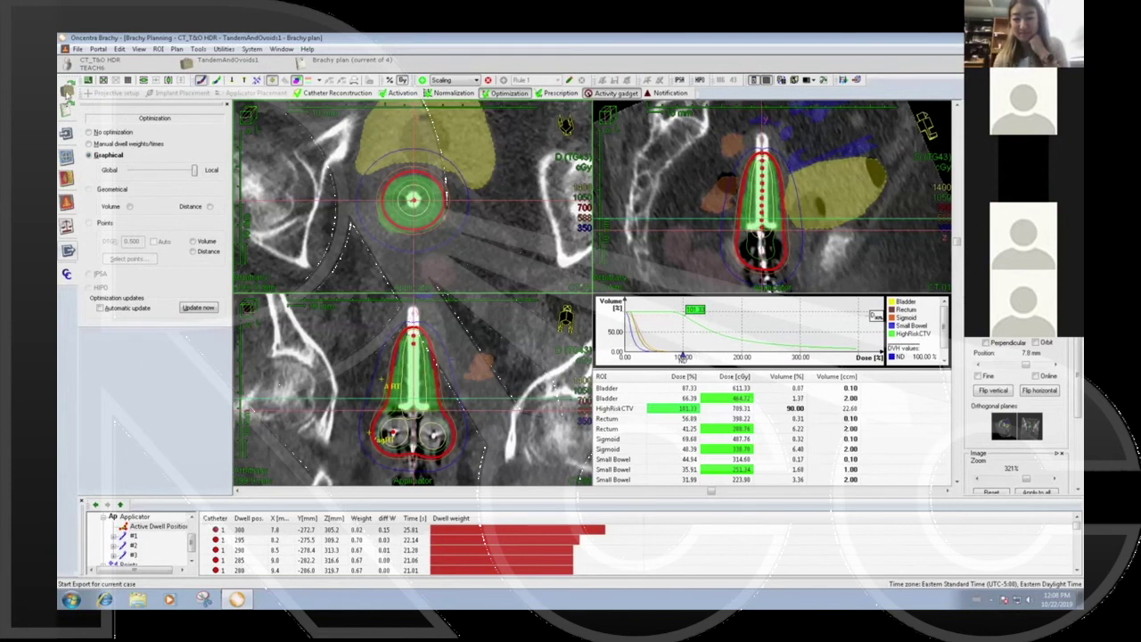
{"action": "left_click", "coordinate": [78, 49]}
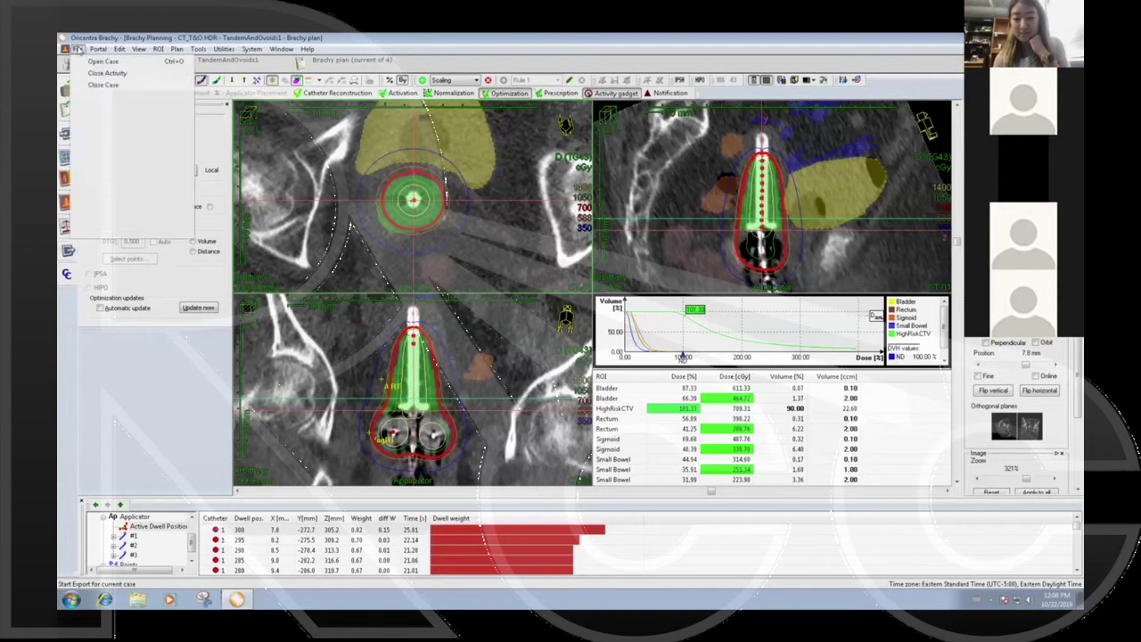
{"action": "left_click", "coordinate": [105, 85]}
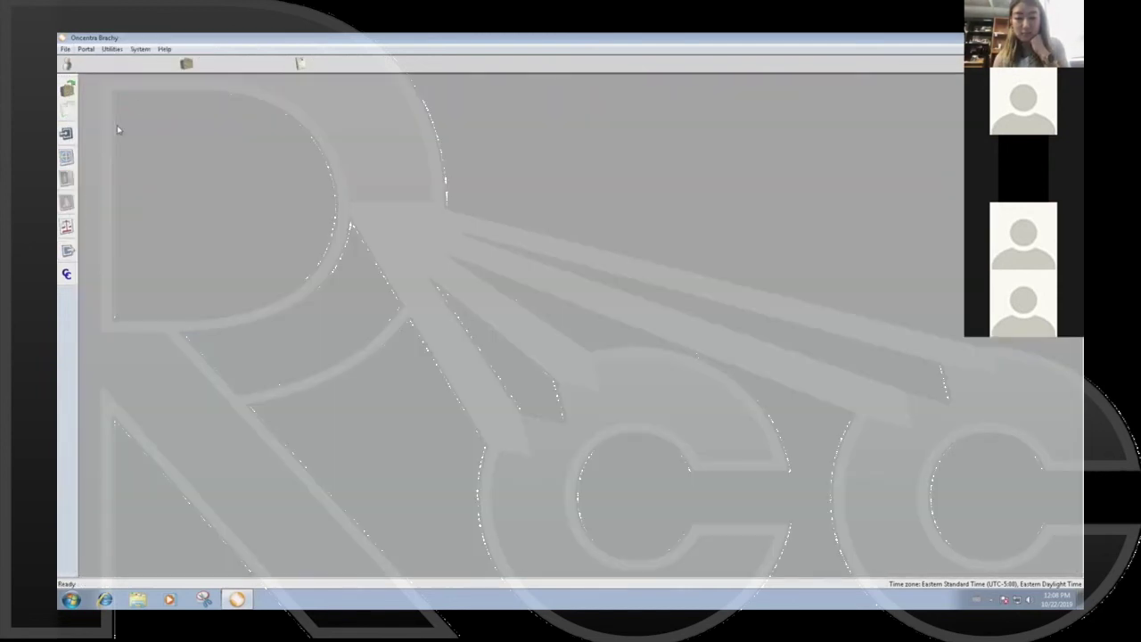
Step: Search the patient library for IDs matching TEACH* and sort the results by ID
{"action": "left_click", "coordinate": [66, 135]}
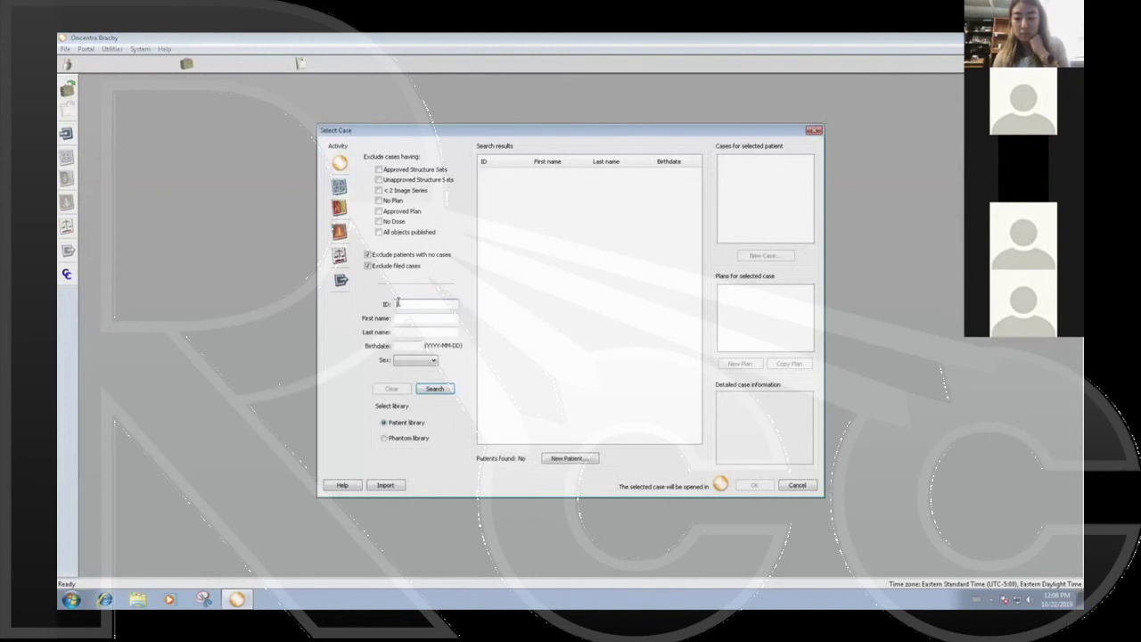
{"action": "type", "text": "TEACH*"}
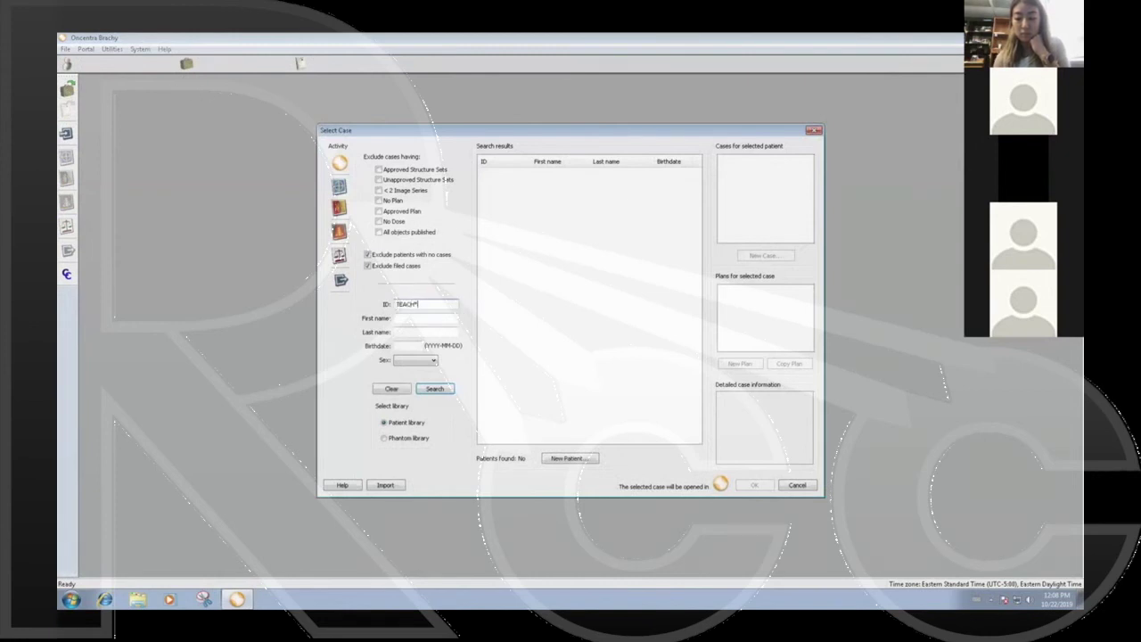
{"action": "key", "text": "Return"}
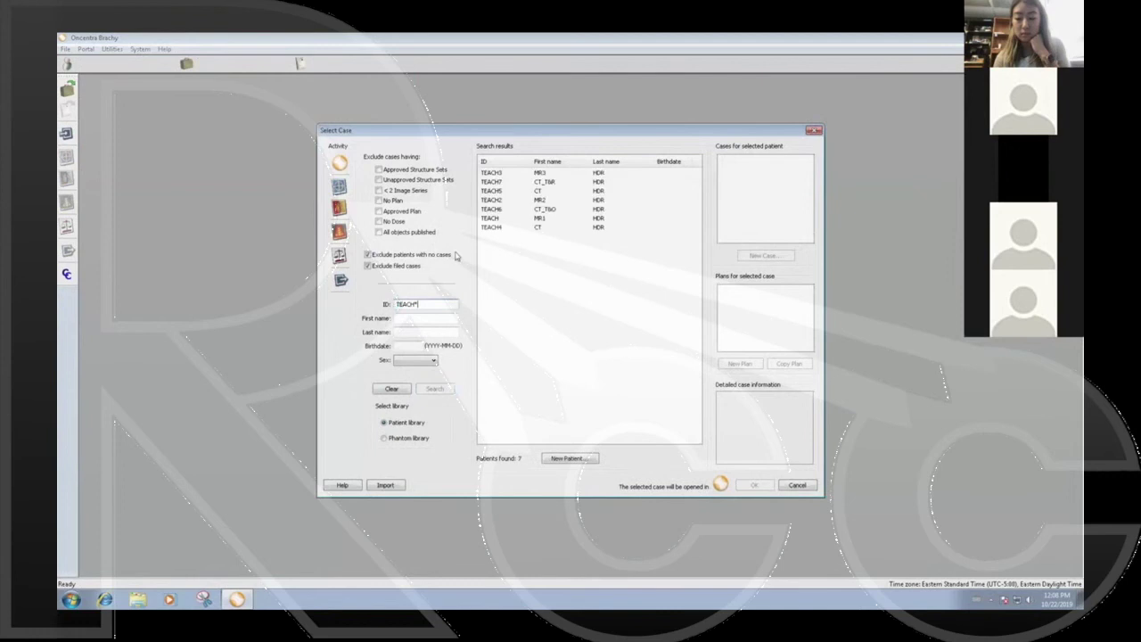
{"action": "left_click", "coordinate": [503, 162]}
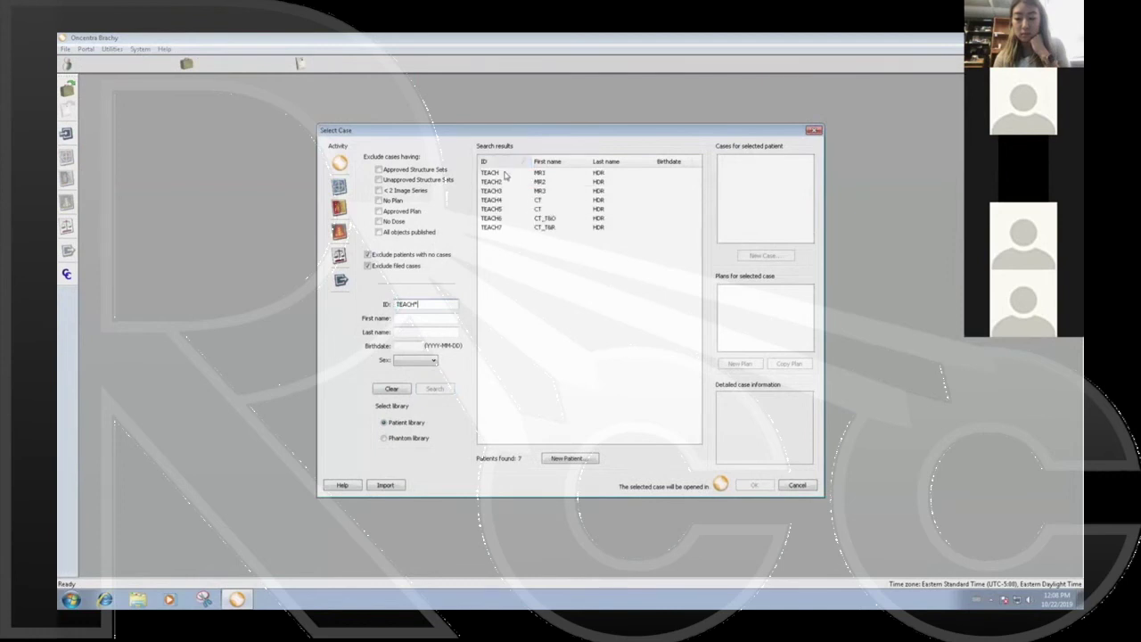
Step: Open the ApplNotInsertedFarEnough case belonging to the MR1 teaching patient
{"action": "left_click", "coordinate": [504, 174]}
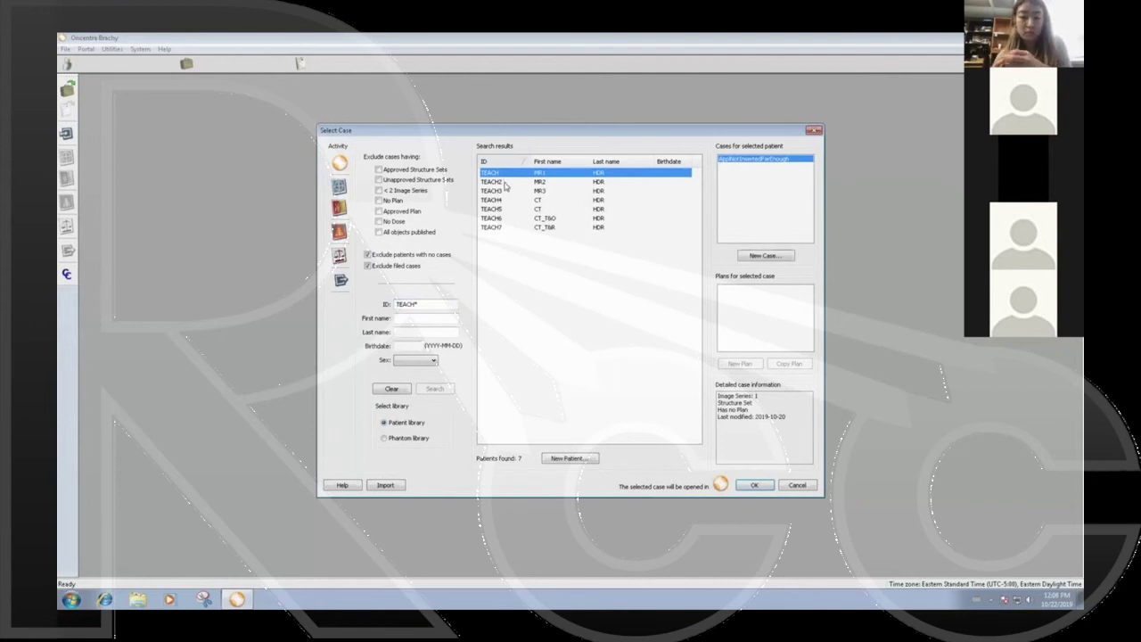
{"action": "left_click", "coordinate": [505, 182]}
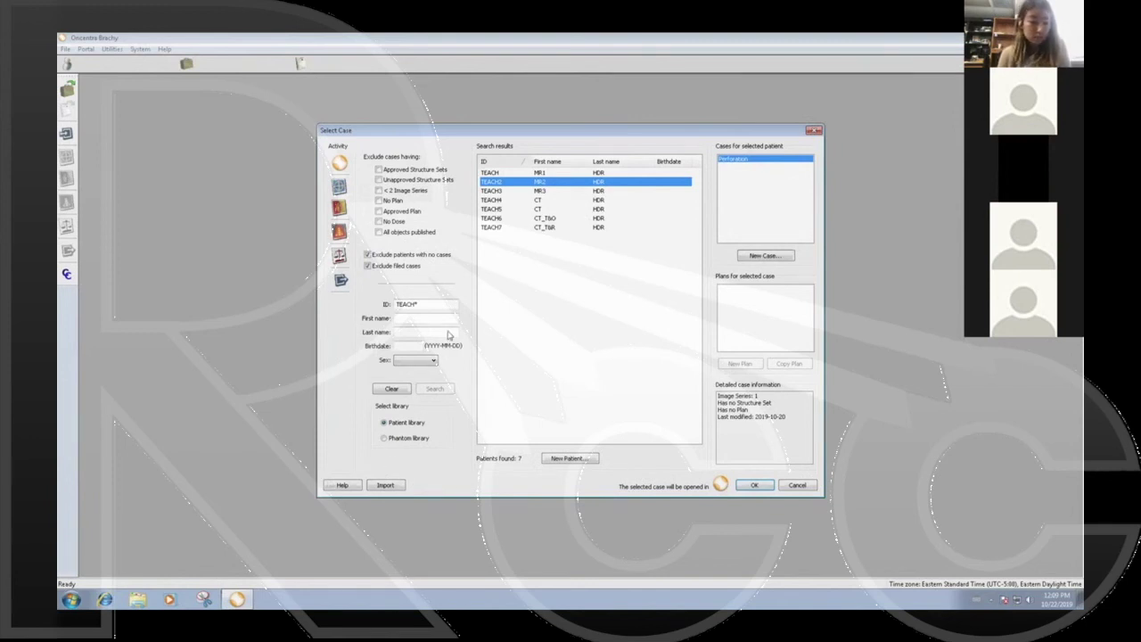
{"action": "left_click", "coordinate": [551, 173]}
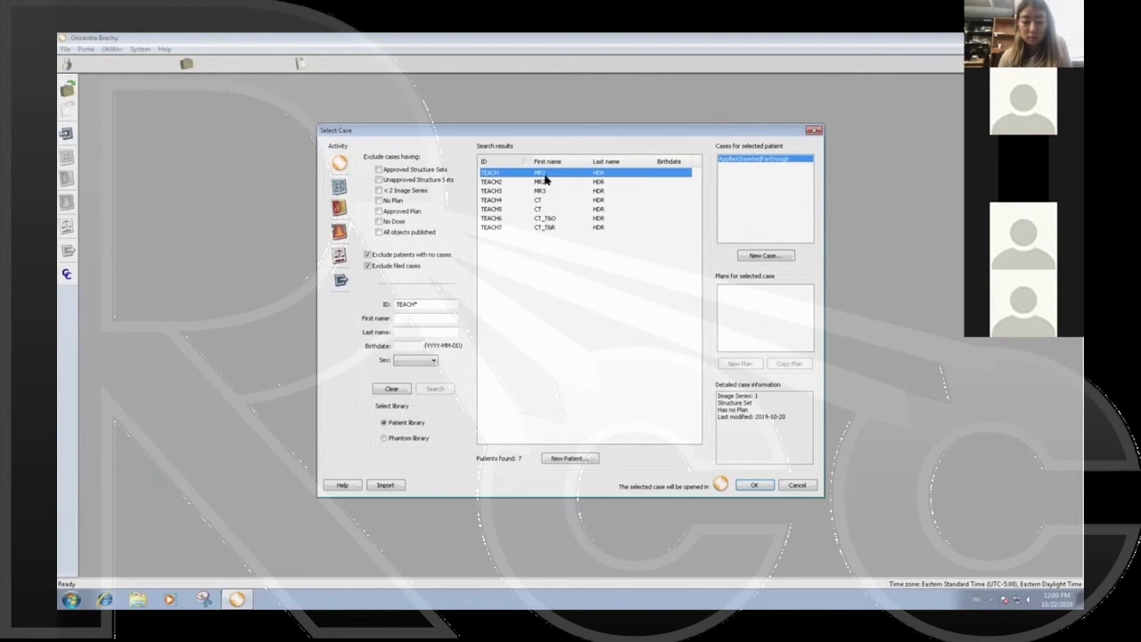
{"action": "left_click", "coordinate": [751, 485]}
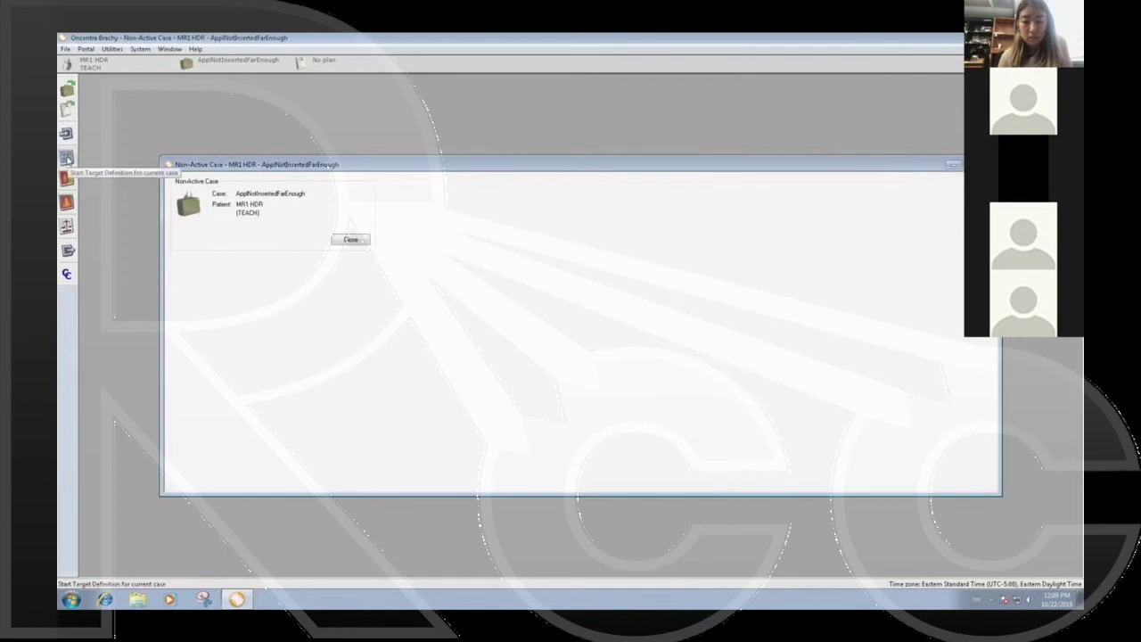
Step: Start Target Definition for the case and apply the layout showing axial, coronal and sagittal views side by side
{"action": "left_click", "coordinate": [66, 157]}
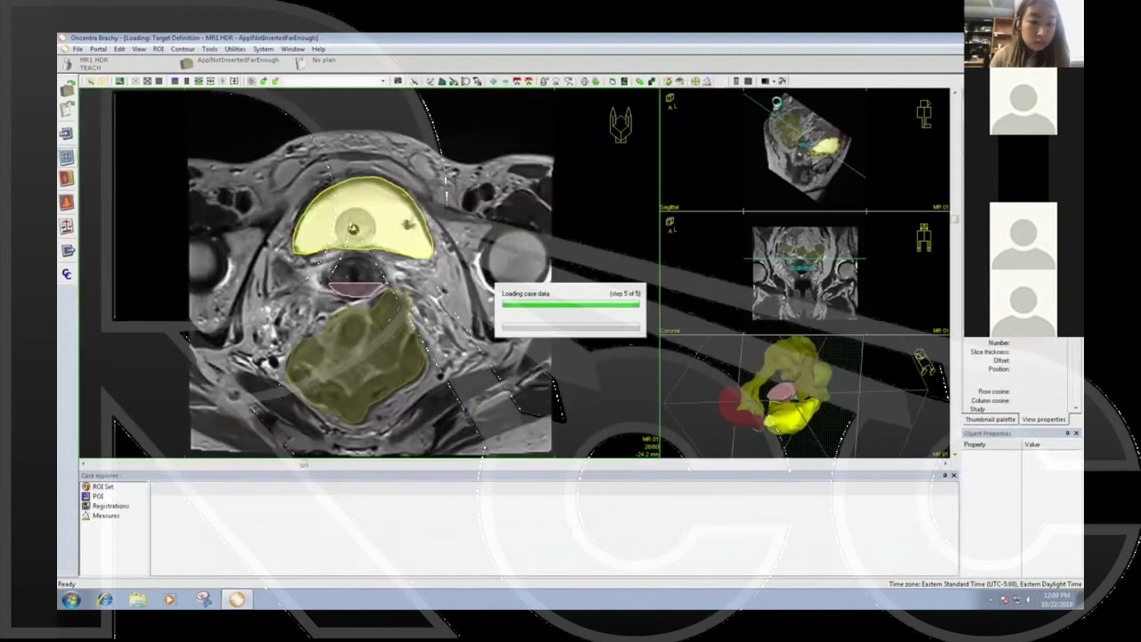
{"action": "left_click", "coordinate": [774, 82]}
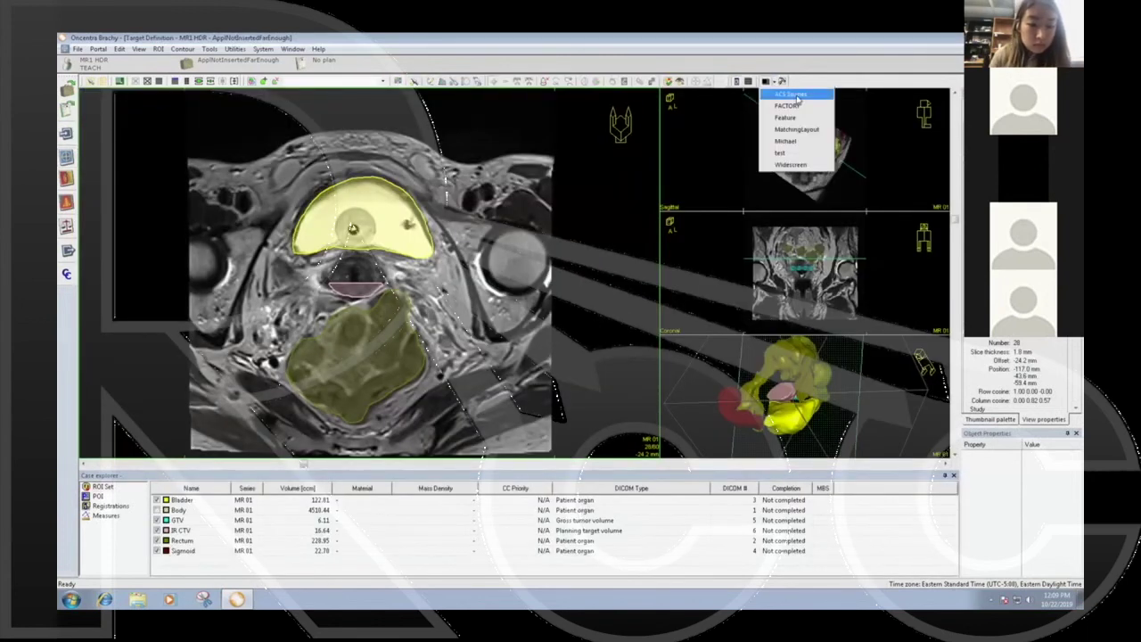
{"action": "left_click", "coordinate": [797, 98]}
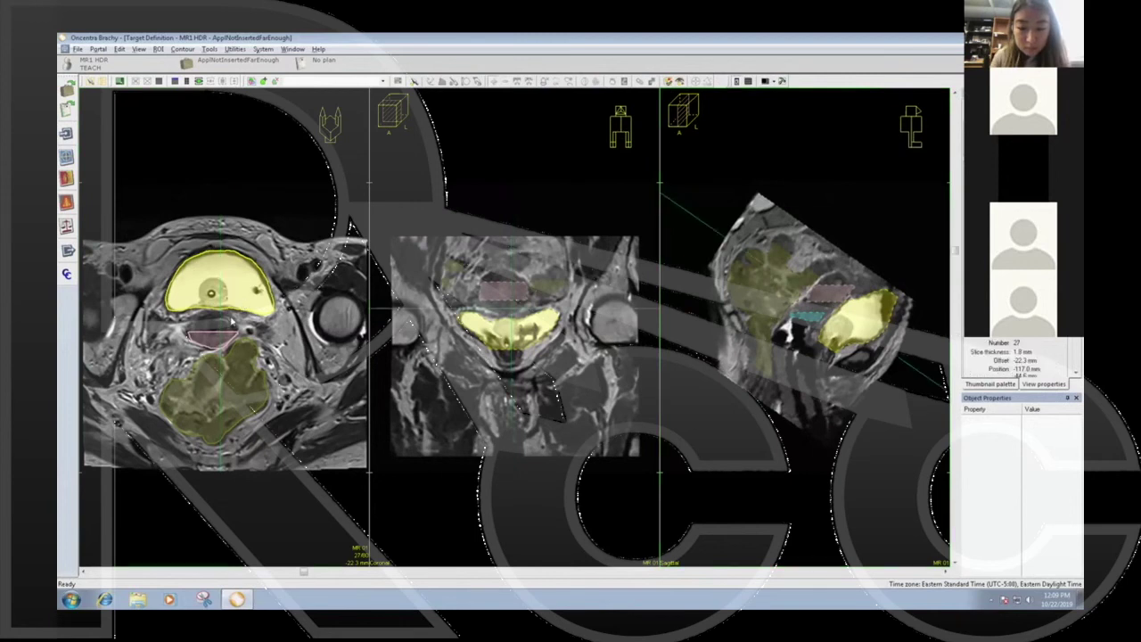
Step: Examine the enlarged axial and sagittal MR slices for the applicator's position relative to the contoured target, bladder and rectum
{"action": "scroll", "coordinate": [232, 319], "scroll_direction": "up", "scroll_amount": 3}
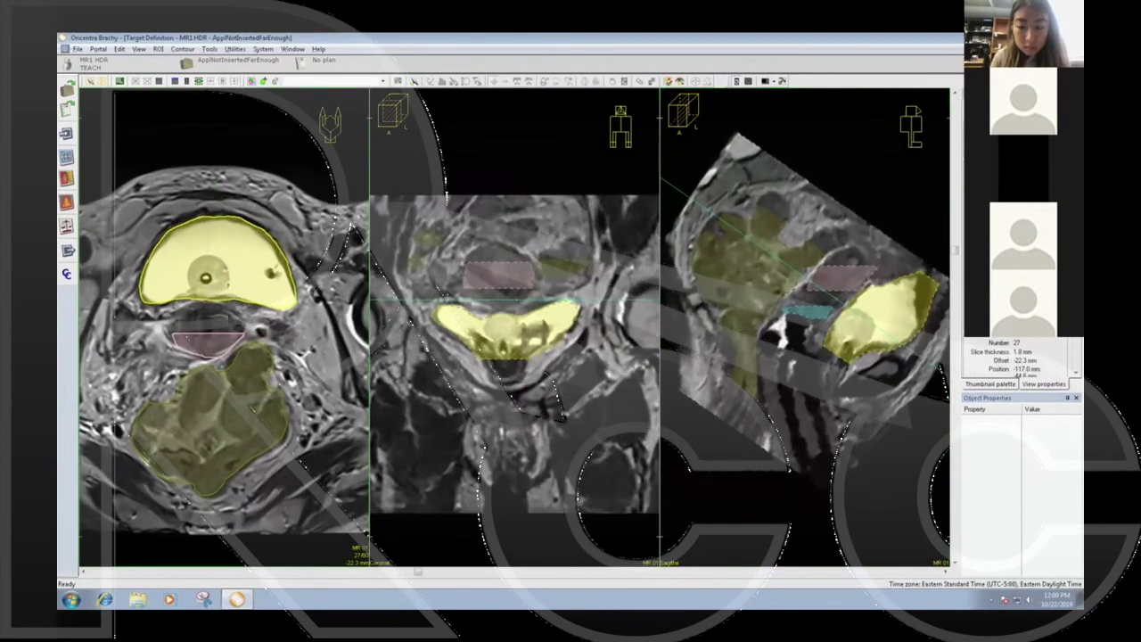
{"action": "scroll", "coordinate": [234, 317], "scroll_direction": "down", "scroll_amount": 14}
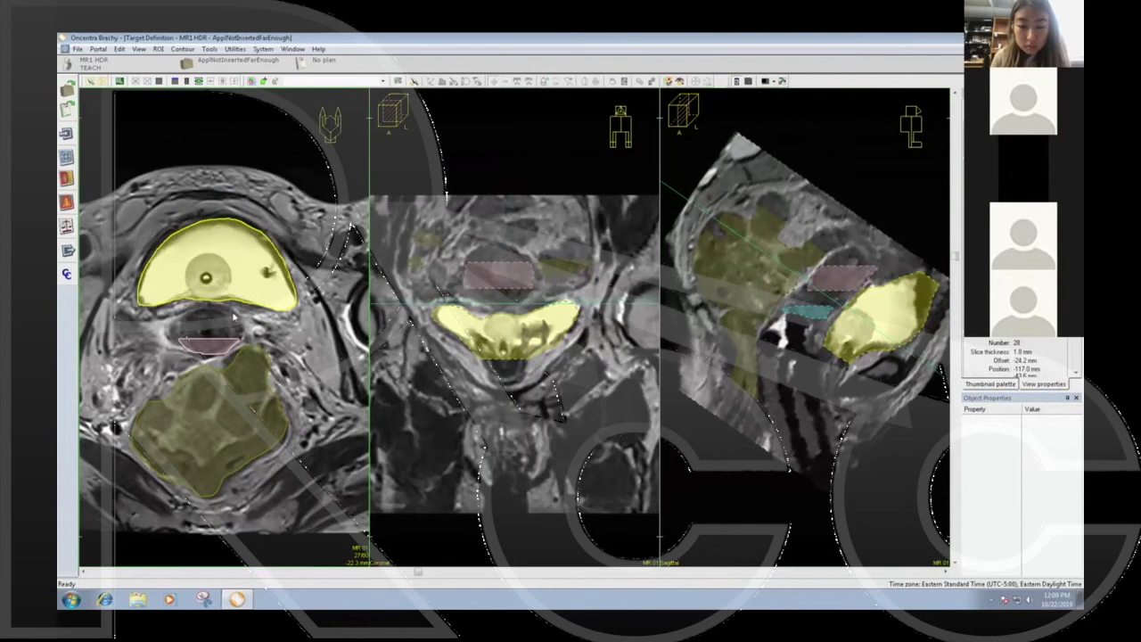
{"action": "scroll", "coordinate": [233, 317], "scroll_direction": "down", "scroll_amount": 14}
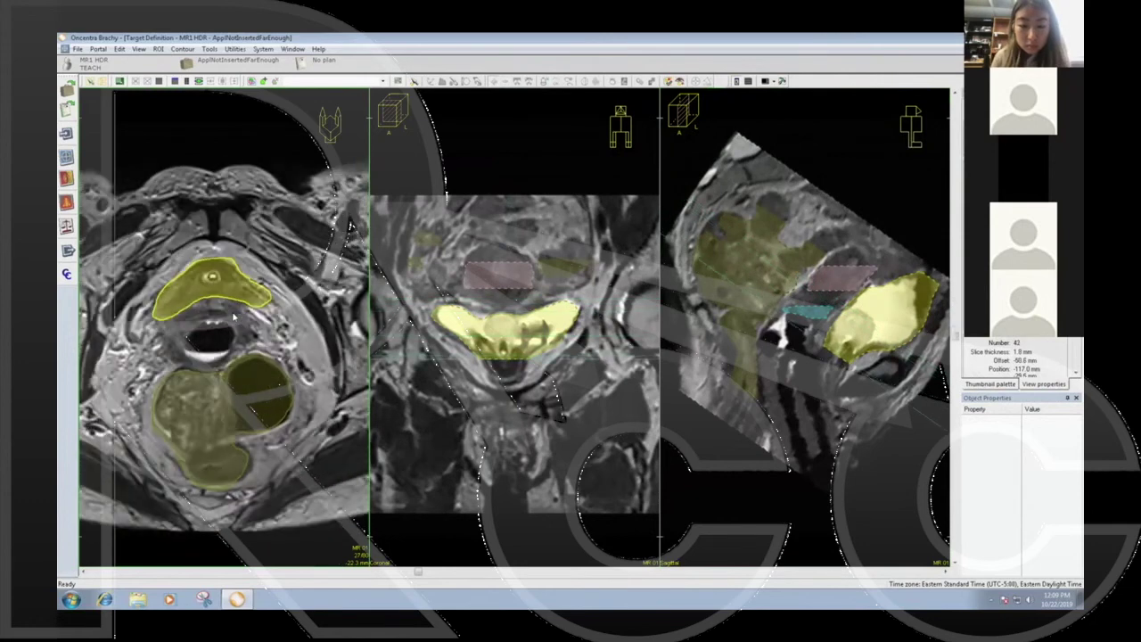
{"action": "scroll", "coordinate": [234, 317], "scroll_direction": "up", "scroll_amount": 19}
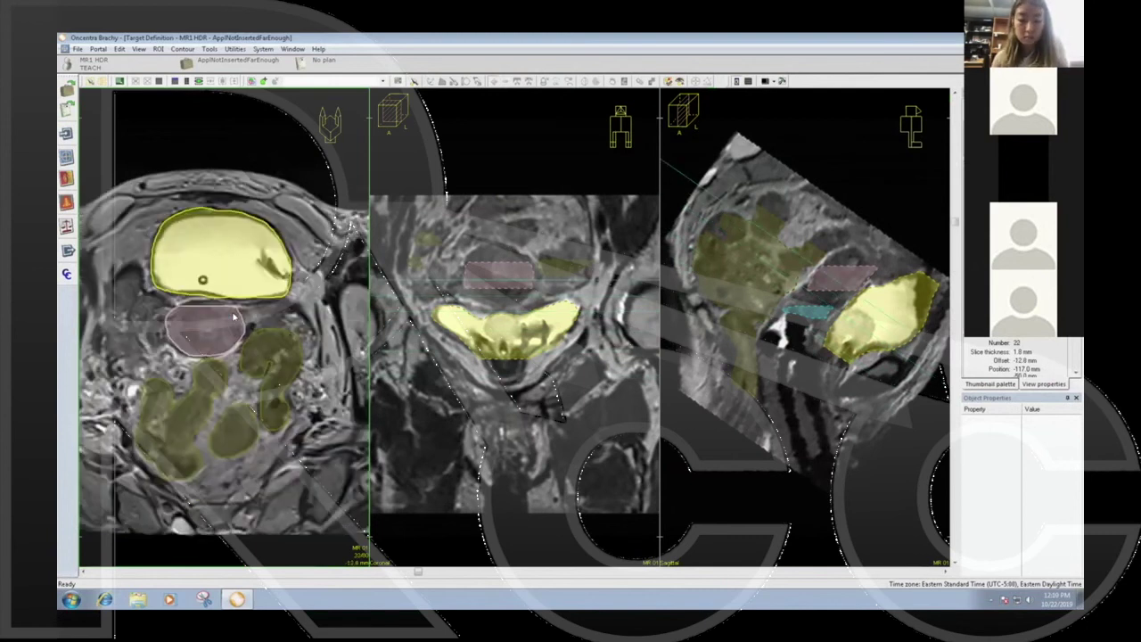
{"action": "scroll", "coordinate": [233, 317], "scroll_direction": "down", "scroll_amount": 8}
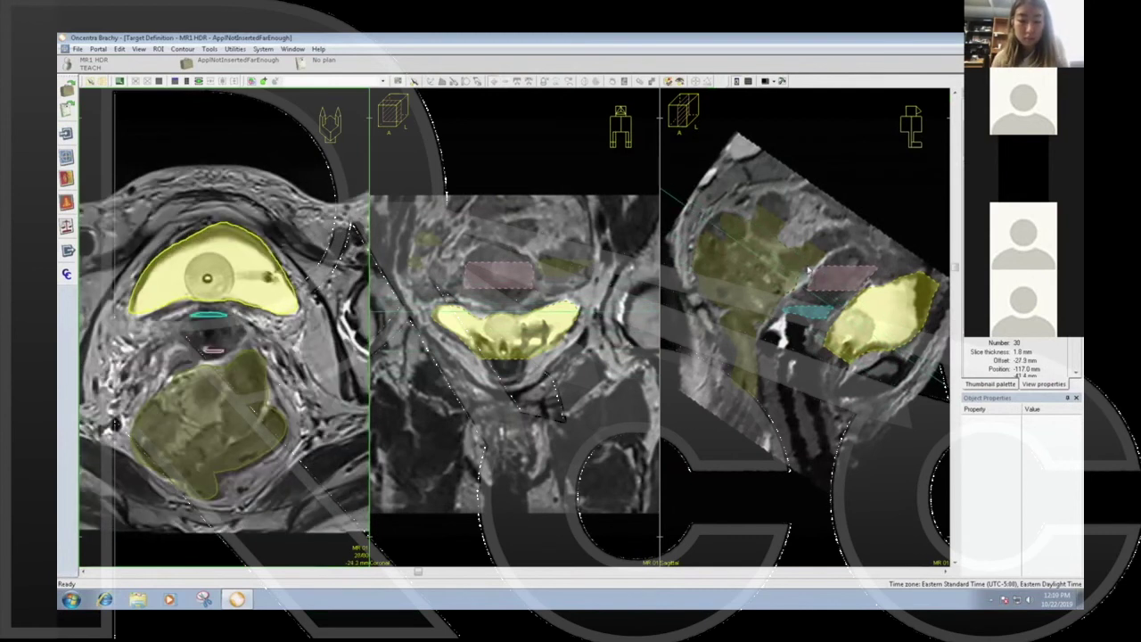
{"action": "left_click", "coordinate": [835, 284]}
{"action": "scroll", "coordinate": [835, 283], "scroll_direction": "down", "scroll_amount": 6}
{"action": "scroll", "coordinate": [836, 283], "scroll_direction": "down", "scroll_amount": 4}
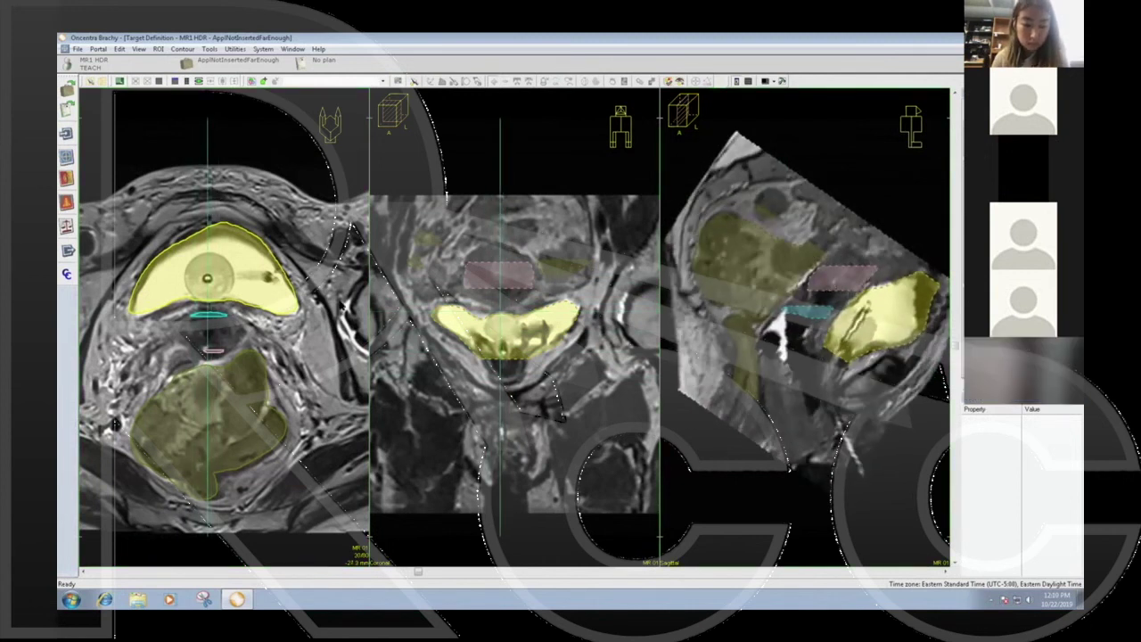
Step: Examine the axial MR slices through the bladder, target contours and rectum for the applicator's position
{"action": "scroll", "coordinate": [252, 326], "scroll_direction": "down", "scroll_amount": 2}
{"action": "scroll", "coordinate": [253, 324], "scroll_direction": "down", "scroll_amount": 3}
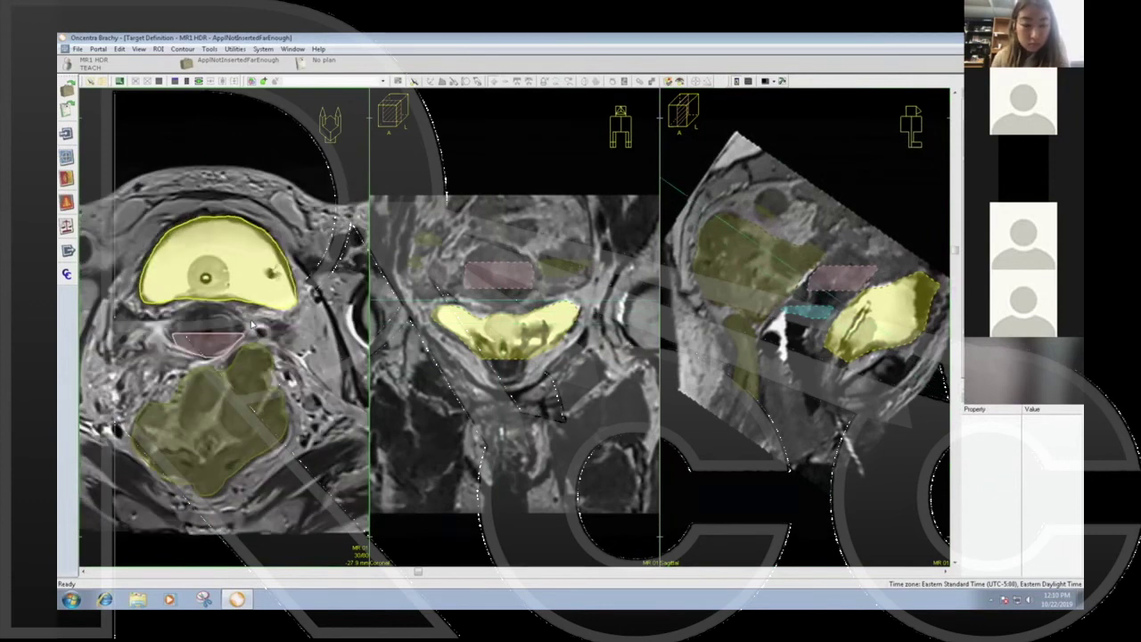
{"action": "scroll", "coordinate": [241, 335], "scroll_direction": "up", "scroll_amount": 3}
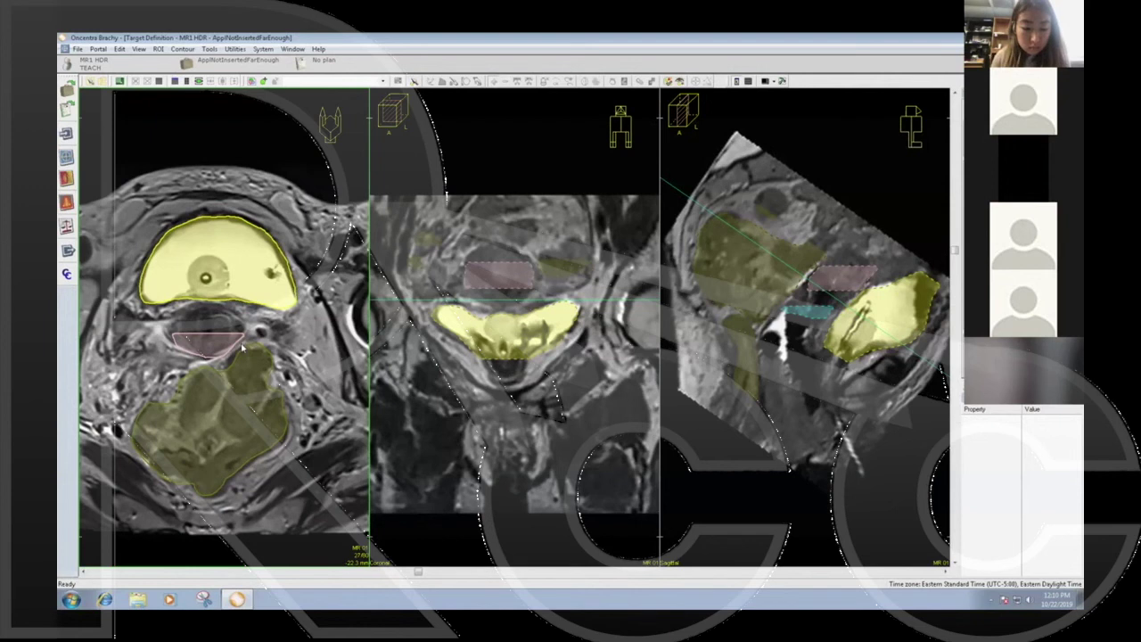
{"action": "scroll", "coordinate": [242, 348], "scroll_direction": "up", "scroll_amount": 11}
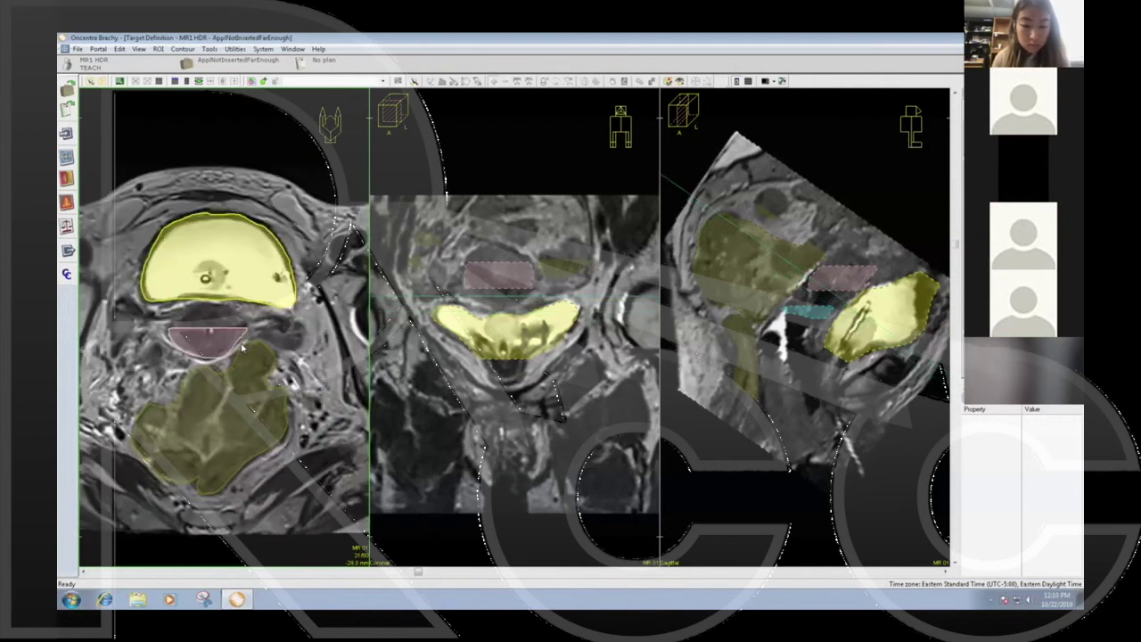
{"action": "scroll", "coordinate": [241, 347], "scroll_direction": "up", "scroll_amount": 2}
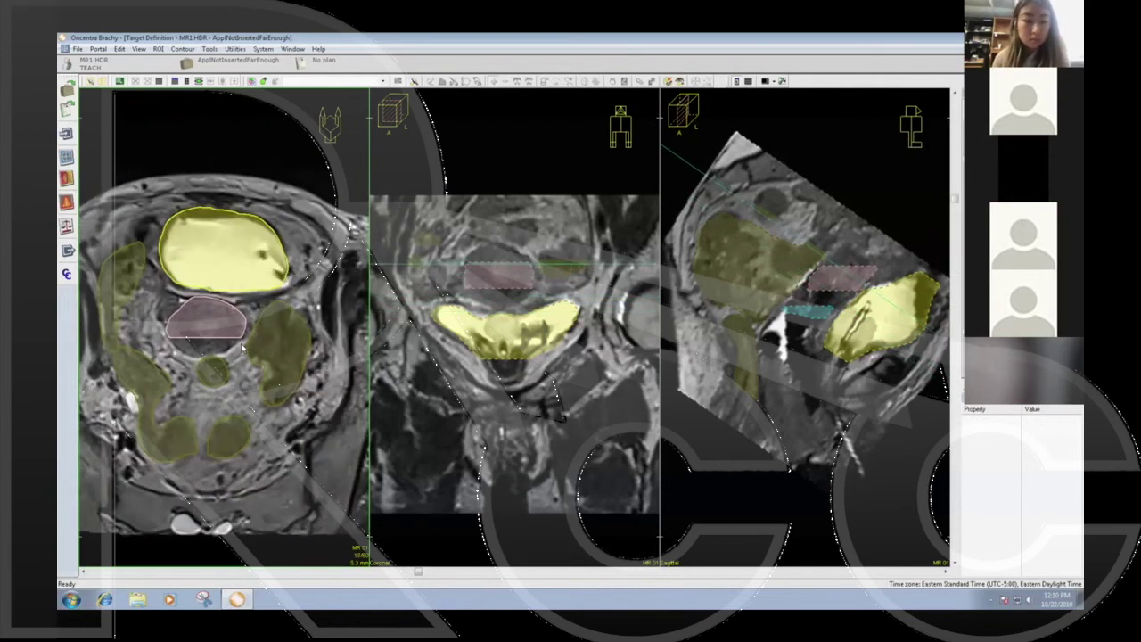
{"action": "scroll", "coordinate": [241, 348], "scroll_direction": "up", "scroll_amount": 1}
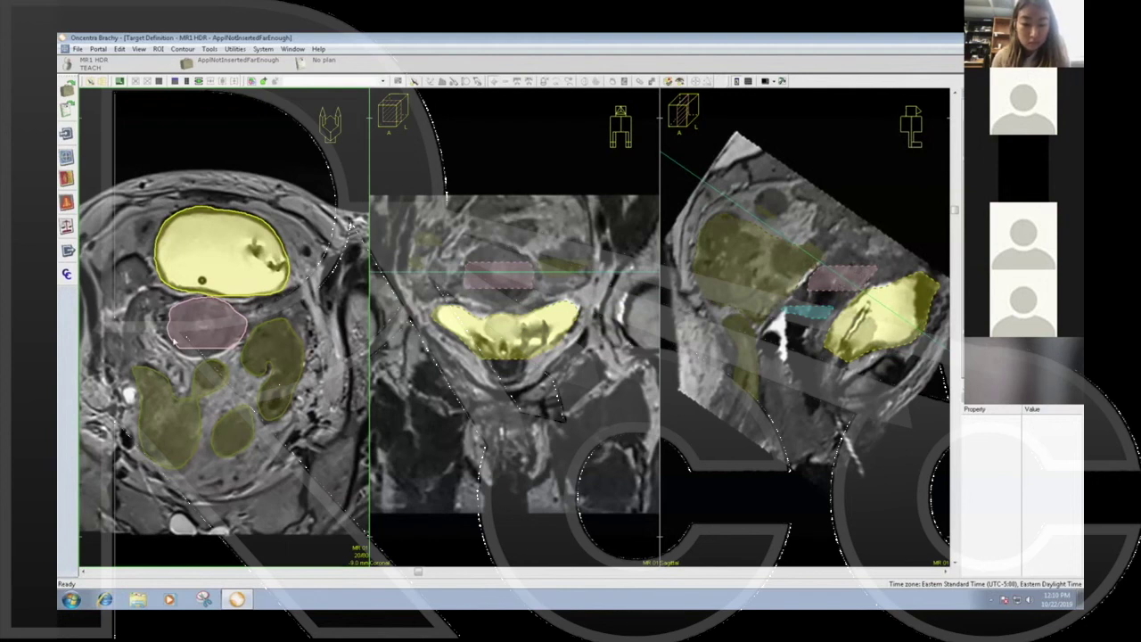
{"action": "scroll", "coordinate": [210, 325], "scroll_direction": "down", "scroll_amount": 5}
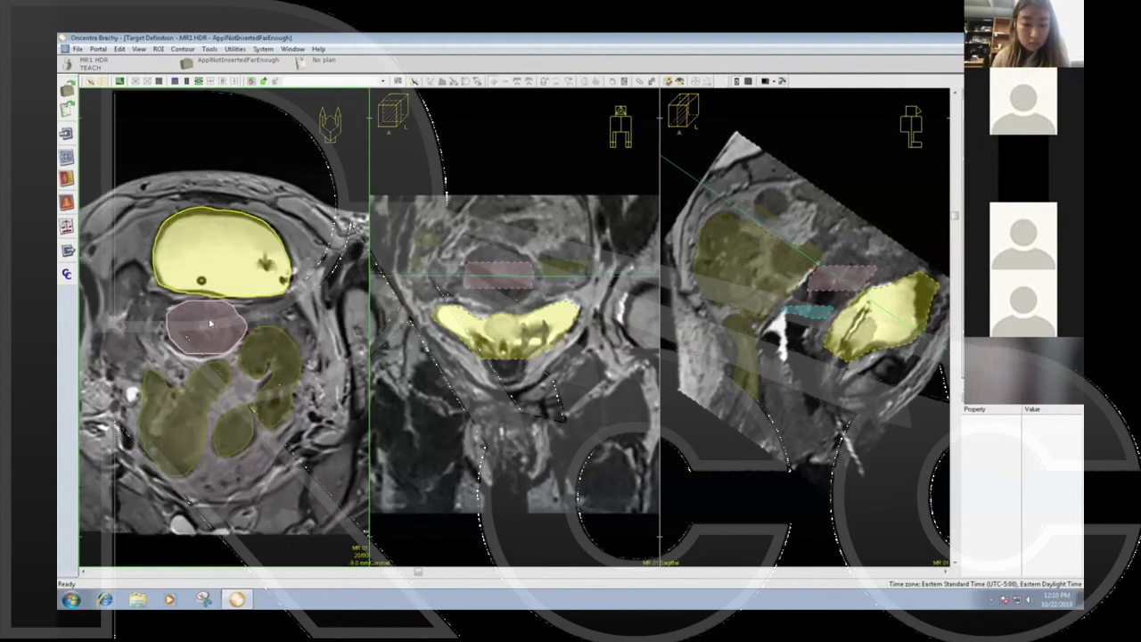
{"action": "scroll", "coordinate": [214, 330], "scroll_direction": "down", "scroll_amount": 2}
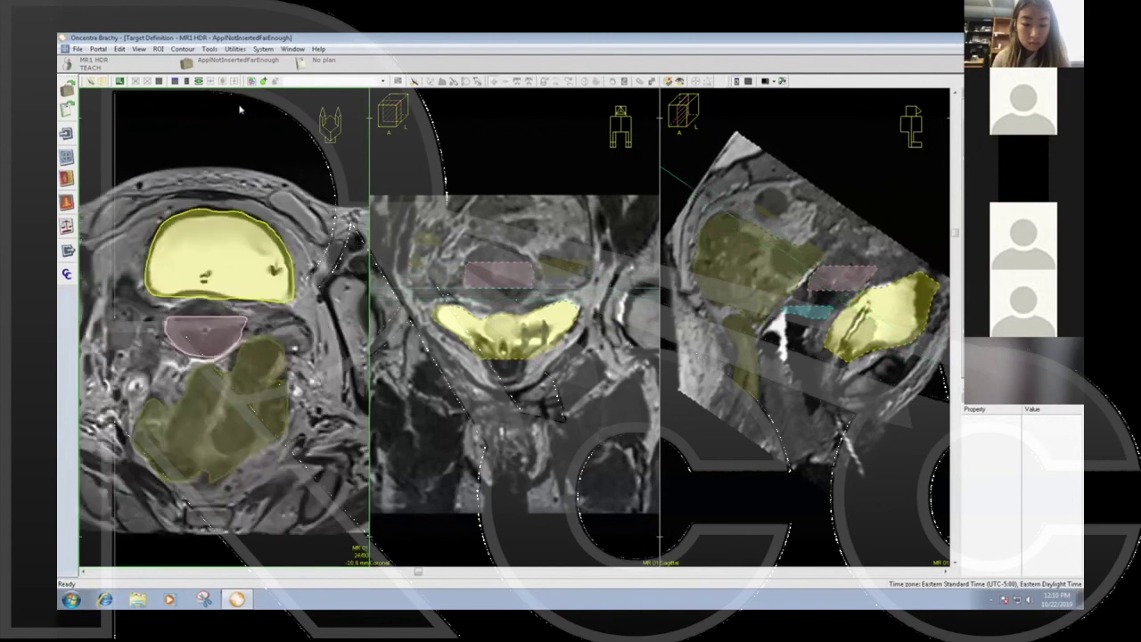
Step: Turn off Colour Wash for the ROIs and follow the applicator through the lower axial slices
{"action": "left_click", "coordinate": [158, 48]}
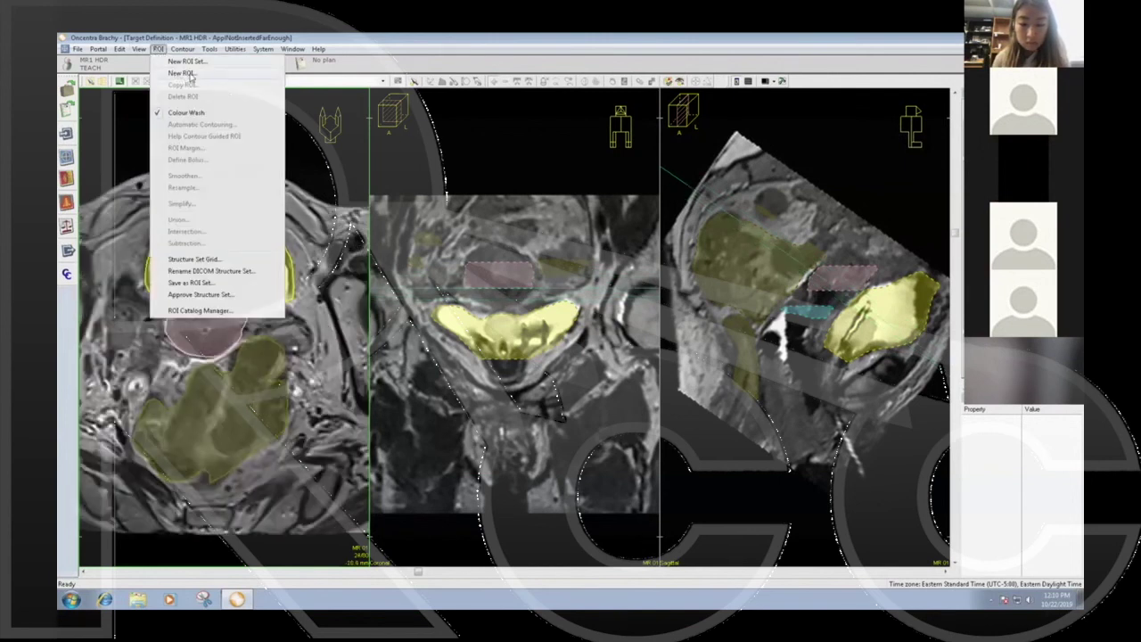
{"action": "left_click", "coordinate": [187, 113]}
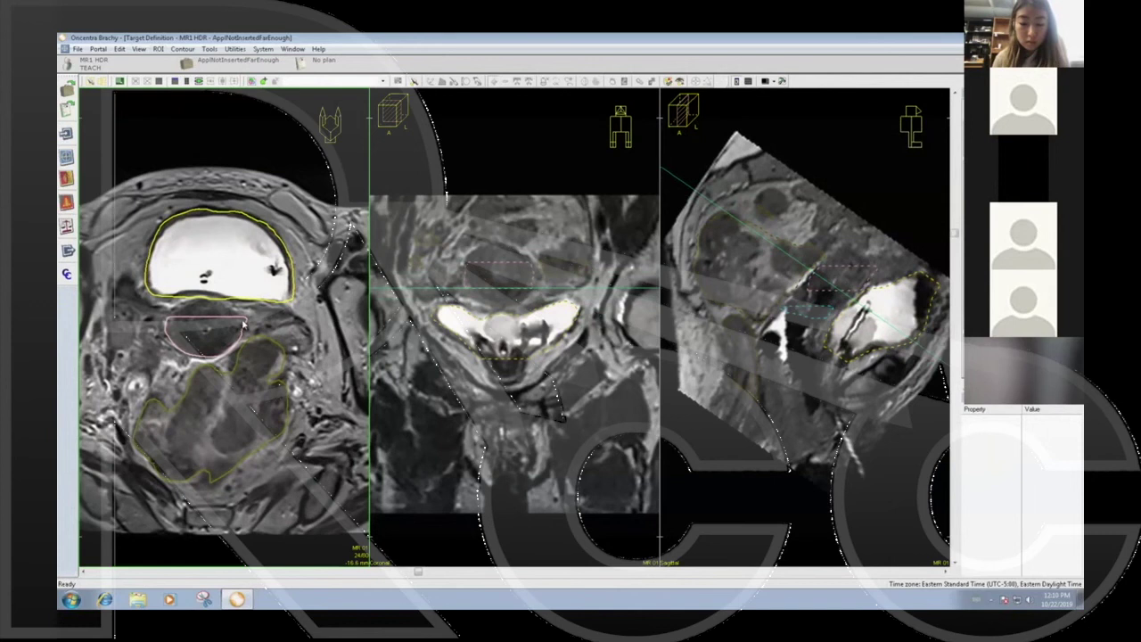
{"action": "scroll", "coordinate": [237, 317], "scroll_direction": "down", "scroll_amount": 3}
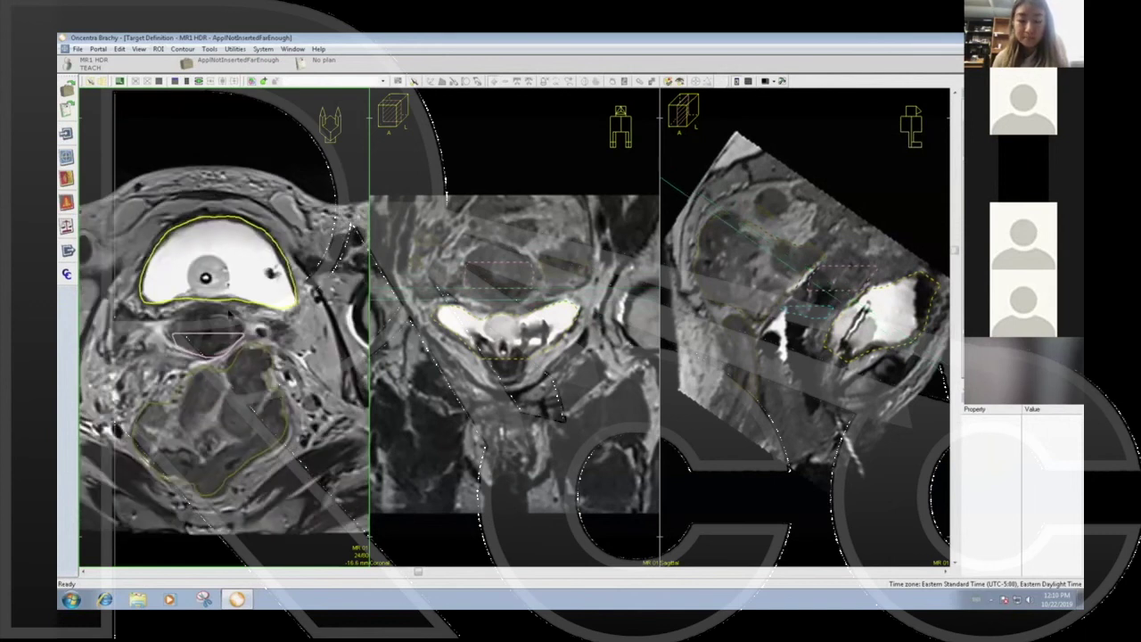
{"action": "scroll", "coordinate": [230, 312], "scroll_direction": "down", "scroll_amount": 5}
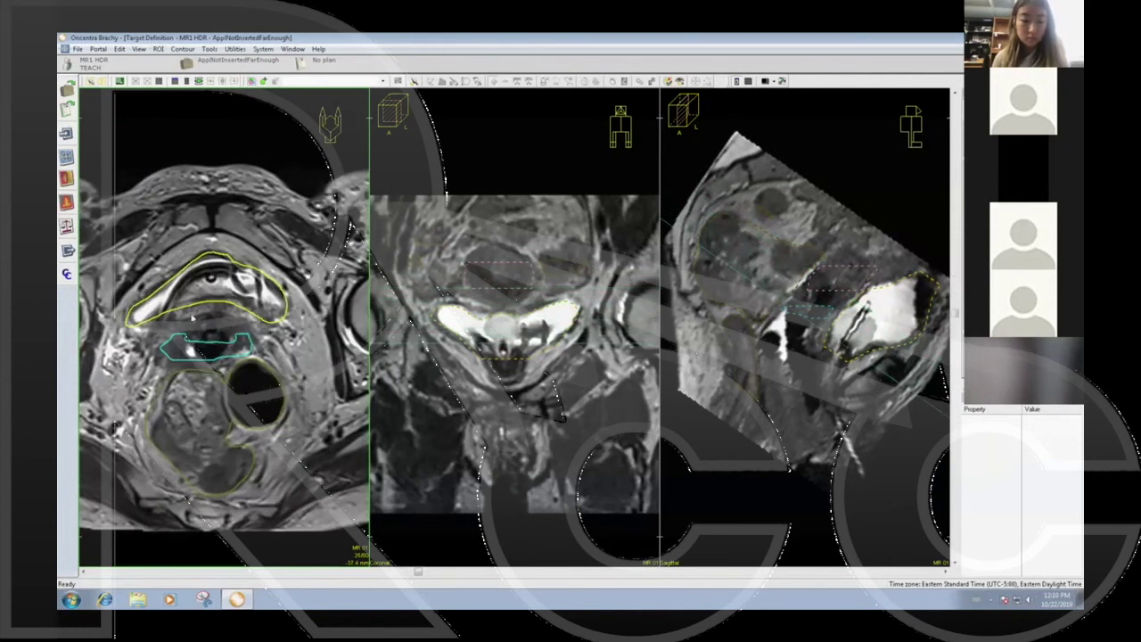
{"action": "scroll", "coordinate": [242, 362], "scroll_direction": "down", "scroll_amount": 3}
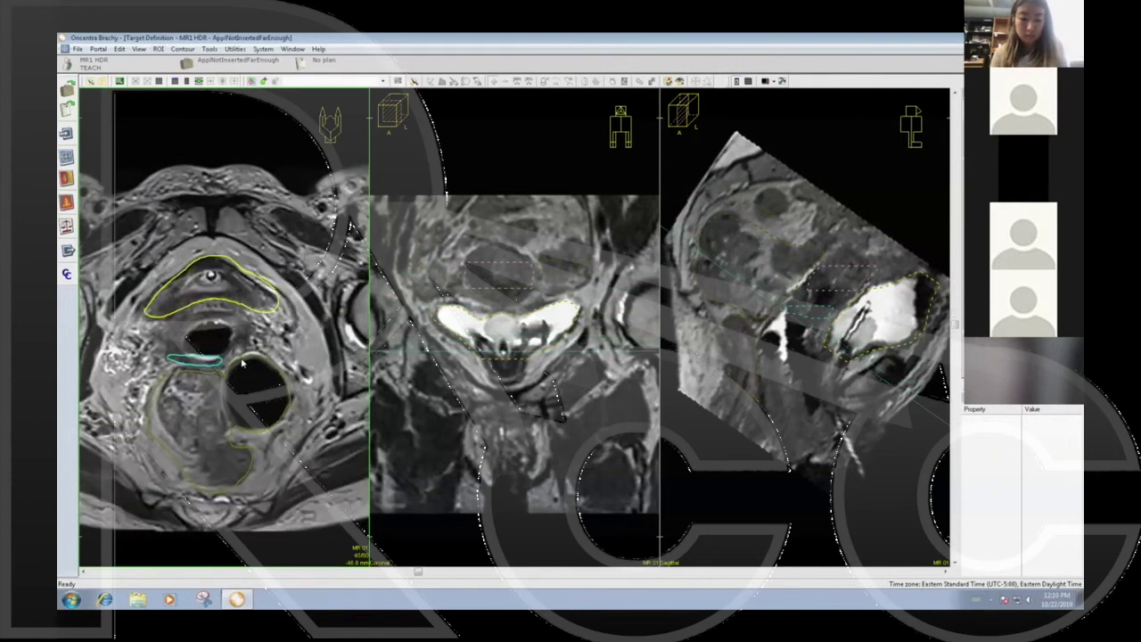
{"action": "scroll", "coordinate": [241, 362], "scroll_direction": "down", "scroll_amount": 6}
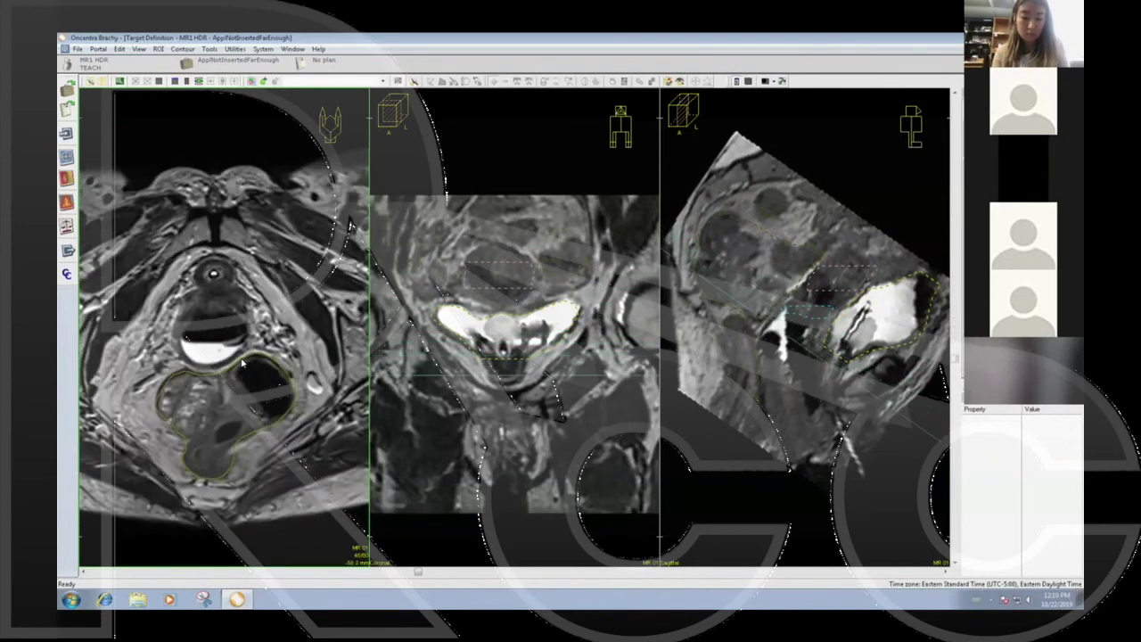
{"action": "scroll", "coordinate": [242, 362], "scroll_direction": "down", "scroll_amount": 1}
Step: Examine the axial slices from the lower vagina up to the uterus, comparing the applicator with the outlined target contours
{"action": "scroll", "coordinate": [237, 334], "scroll_direction": "up", "scroll_amount": 3}
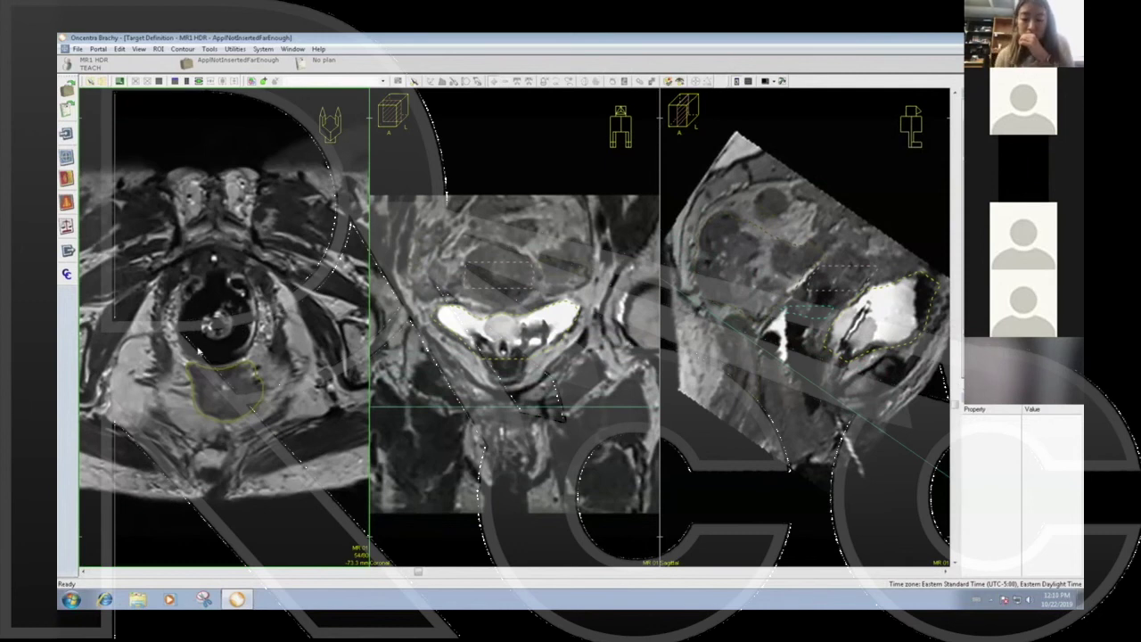
{"action": "scroll", "coordinate": [216, 352], "scroll_direction": "up", "scroll_amount": 5}
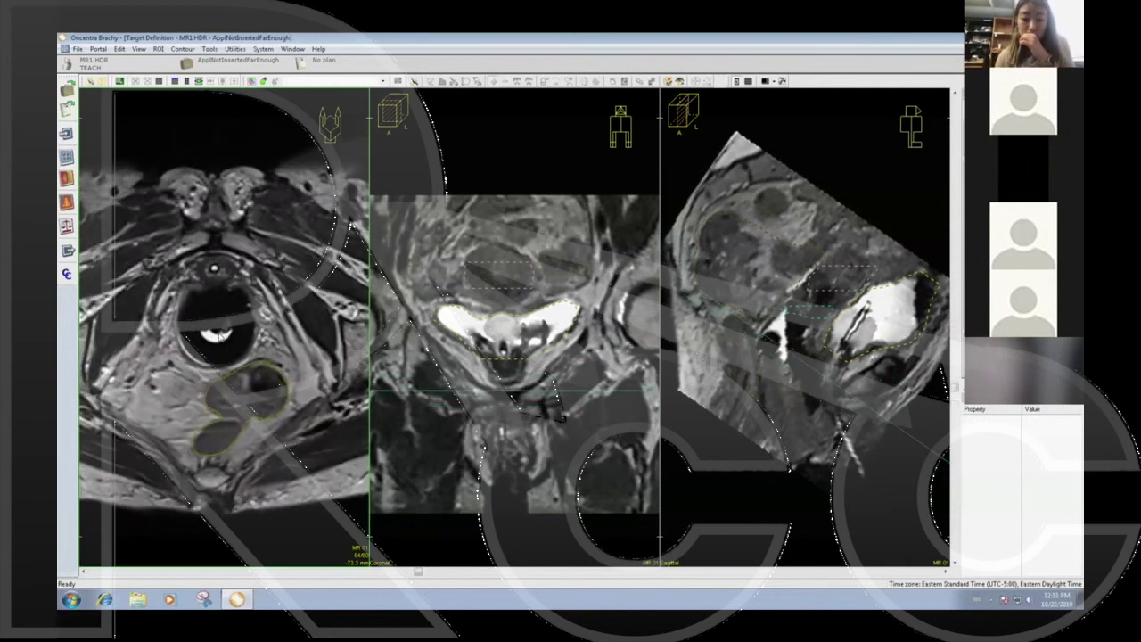
{"action": "scroll", "coordinate": [219, 334], "scroll_direction": "up", "scroll_amount": 5}
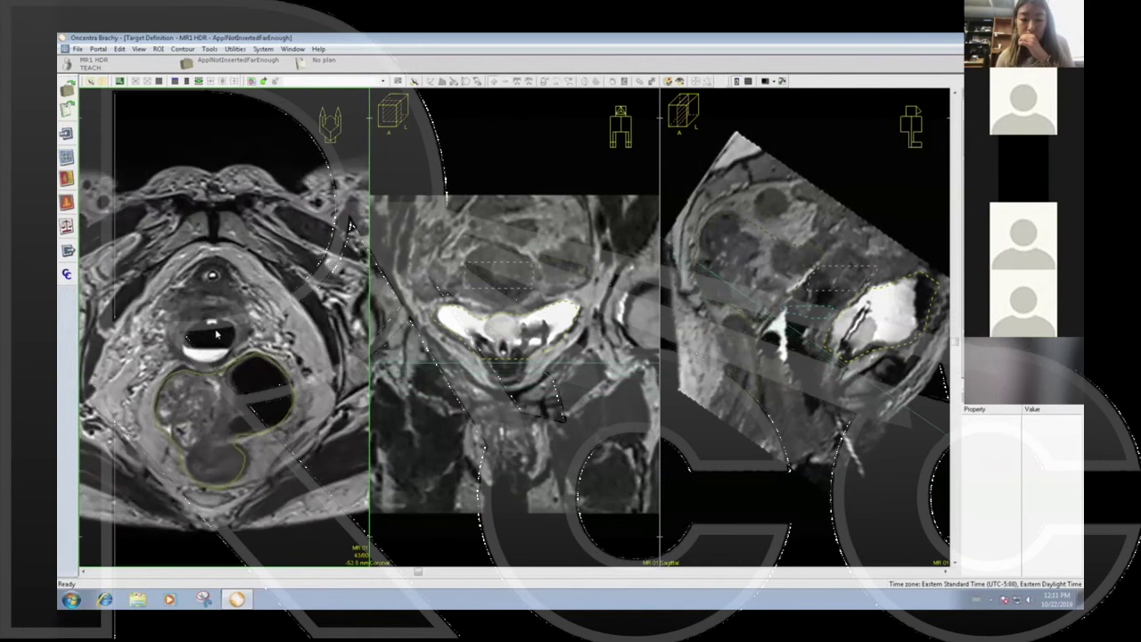
{"action": "scroll", "coordinate": [211, 331], "scroll_direction": "up", "scroll_amount": 4}
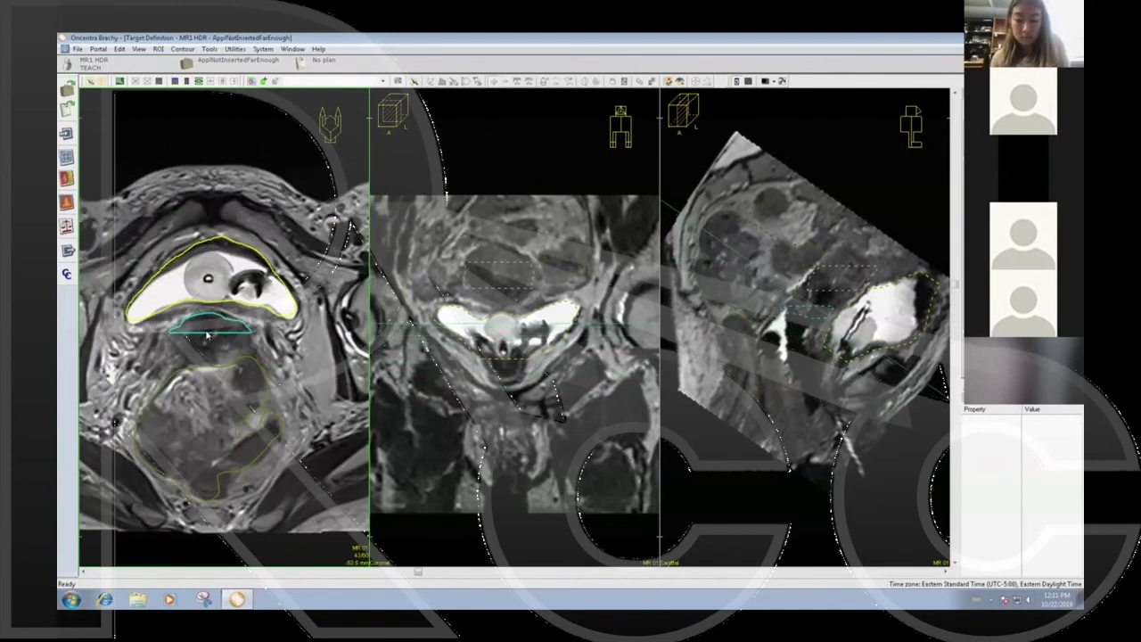
{"action": "scroll", "coordinate": [212, 333], "scroll_direction": "up", "scroll_amount": 1}
{"action": "scroll", "coordinate": [209, 316], "scroll_direction": "up", "scroll_amount": 1}
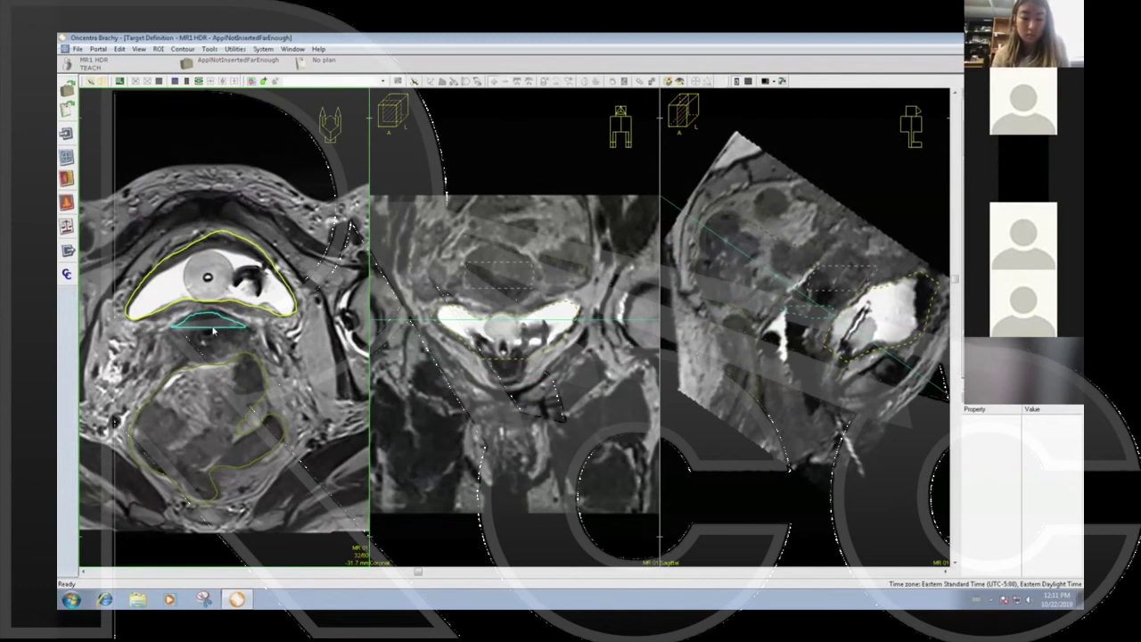
{"action": "scroll", "coordinate": [212, 332], "scroll_direction": "down", "scroll_amount": 3}
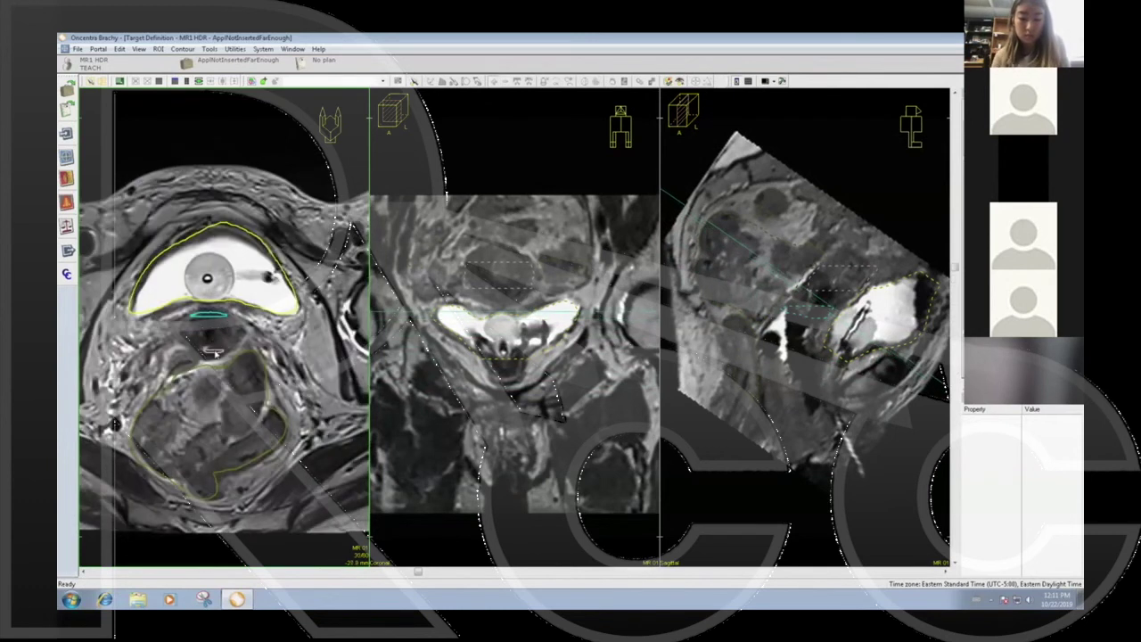
{"action": "scroll", "coordinate": [200, 329], "scroll_direction": "down", "scroll_amount": 3}
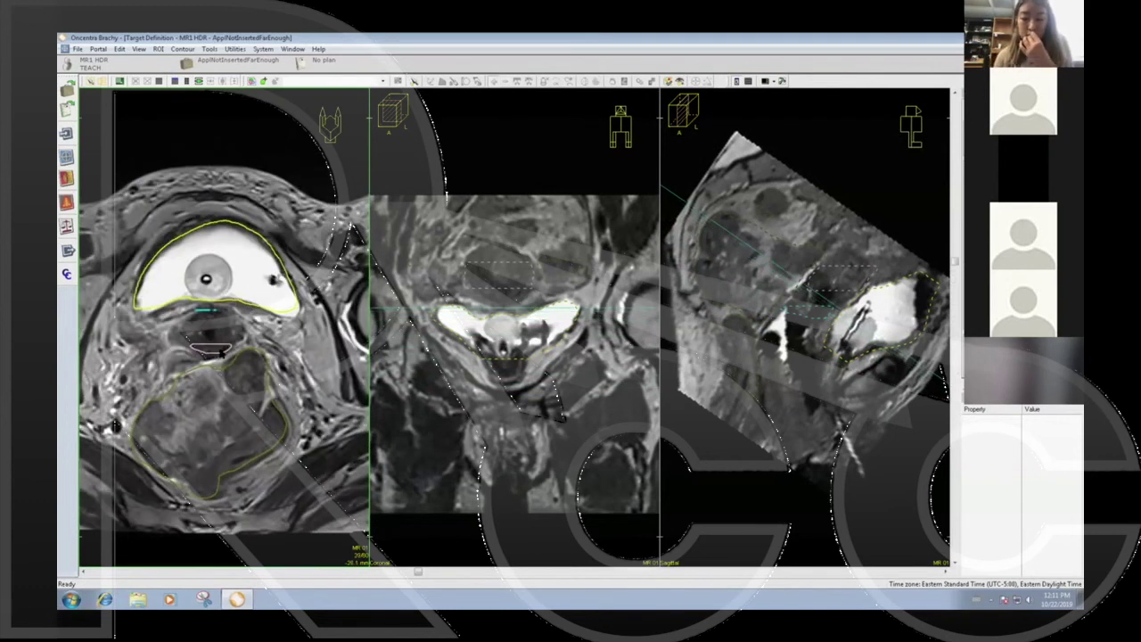
{"action": "scroll", "coordinate": [214, 348], "scroll_direction": "down", "scroll_amount": 4}
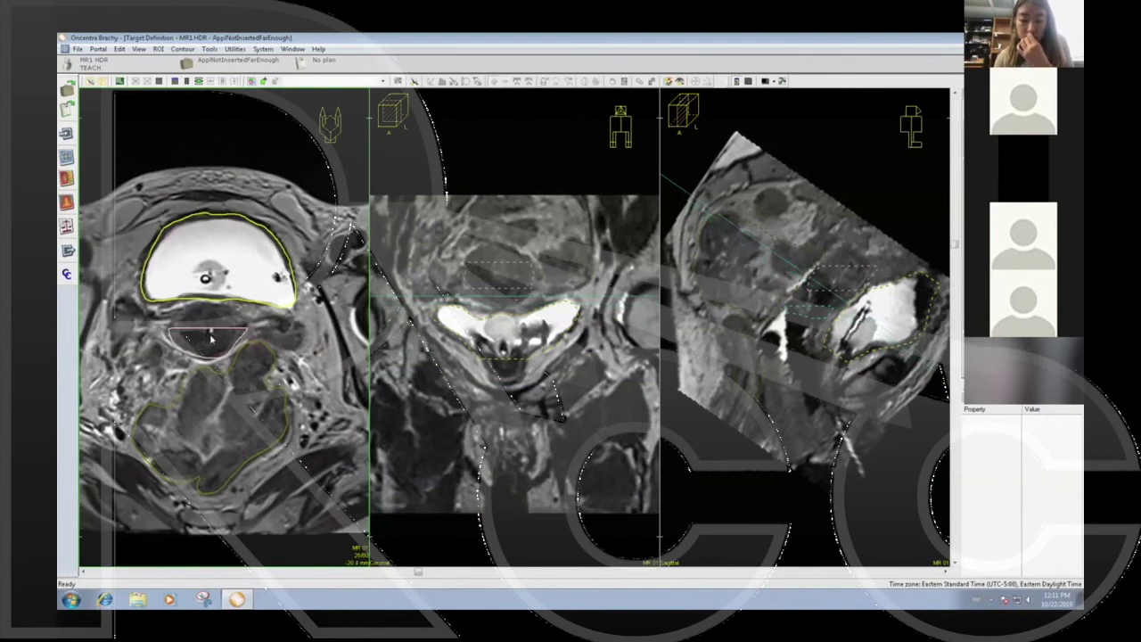
{"action": "scroll", "coordinate": [214, 334], "scroll_direction": "down", "scroll_amount": 1}
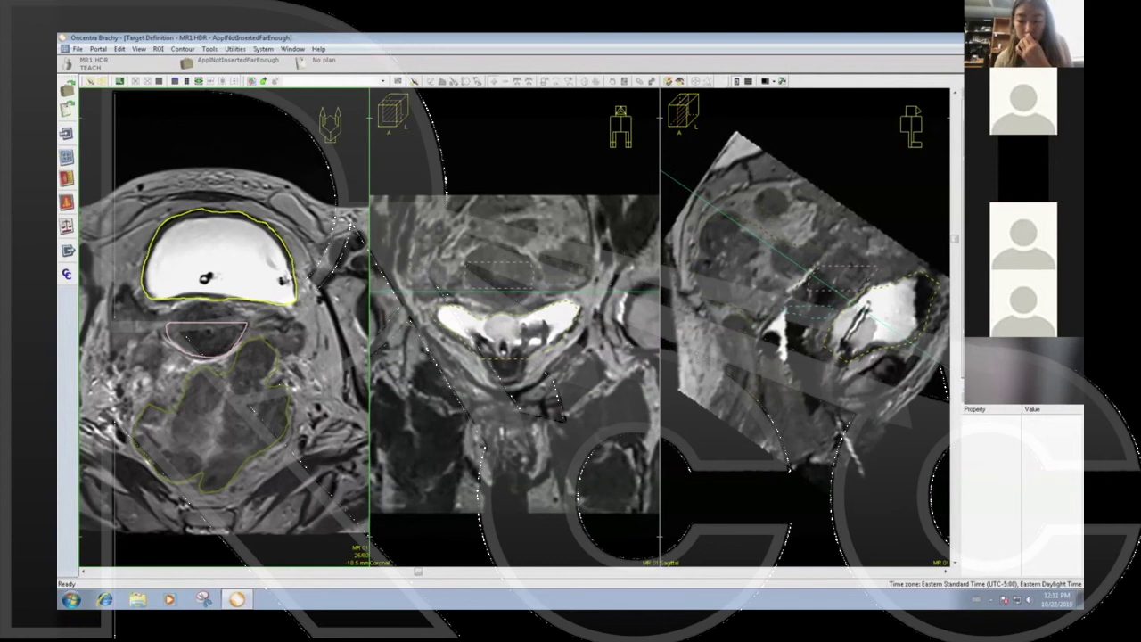
Step: Inspect neighbouring coronal and sagittal slices for the applicator tip's position relative to the target outlines
{"action": "left_click", "coordinate": [472, 340]}
{"action": "scroll", "coordinate": [473, 341], "scroll_direction": "down", "scroll_amount": 2}
{"action": "scroll", "coordinate": [502, 293], "scroll_direction": "down", "scroll_amount": 5}
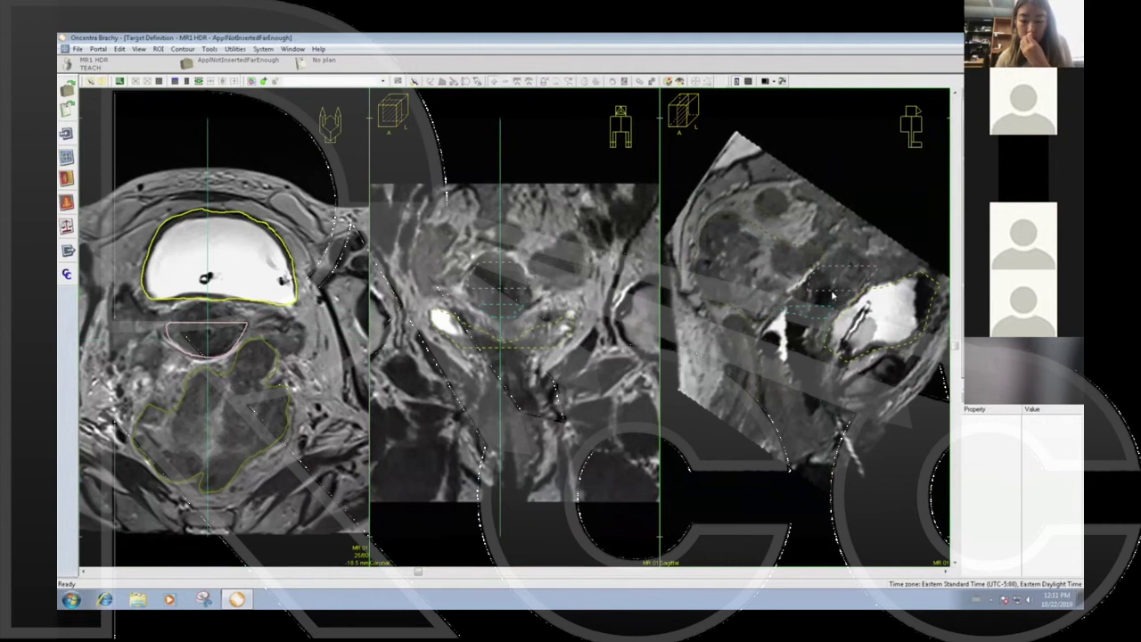
{"action": "scroll", "coordinate": [832, 297], "scroll_direction": "down", "scroll_amount": 5}
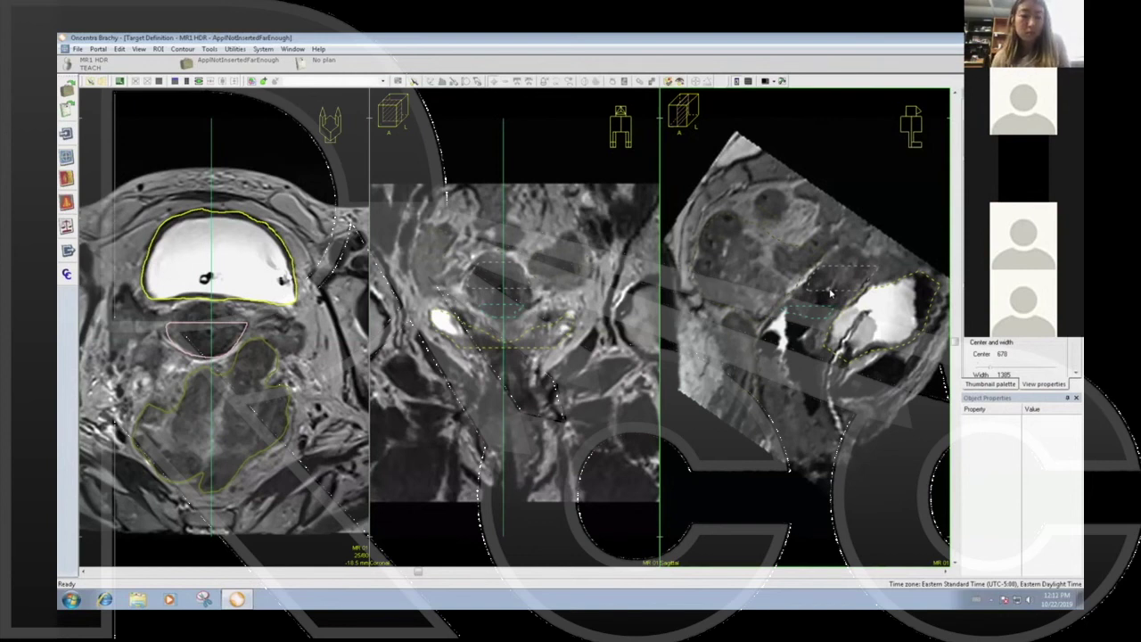
{"action": "scroll", "coordinate": [831, 292], "scroll_direction": "down", "scroll_amount": 3}
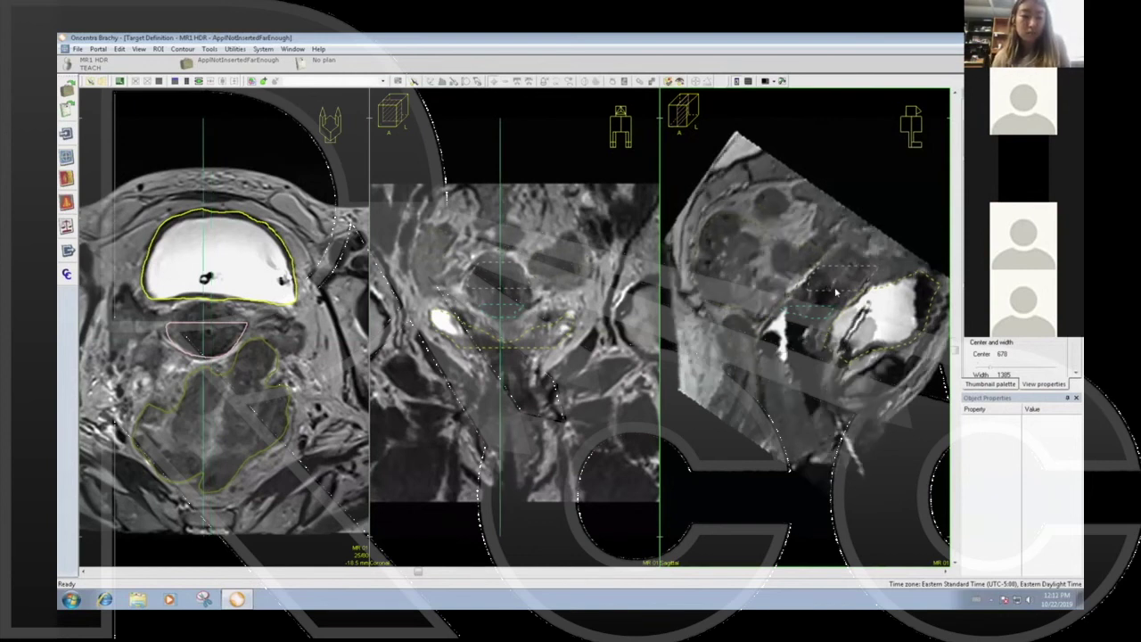
{"action": "scroll", "coordinate": [836, 292], "scroll_direction": "down", "scroll_amount": 2}
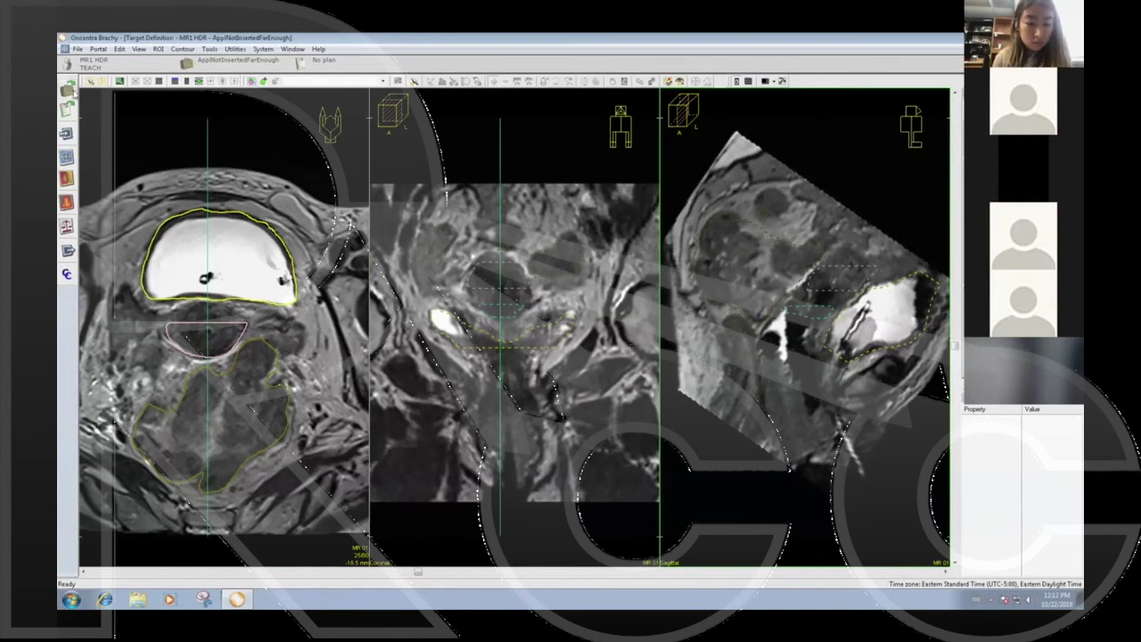
Step: Search the patient library for IDs matching TEACH* and open the Perforation case of the MR2 teaching patient
{"action": "left_click", "coordinate": [69, 89]}
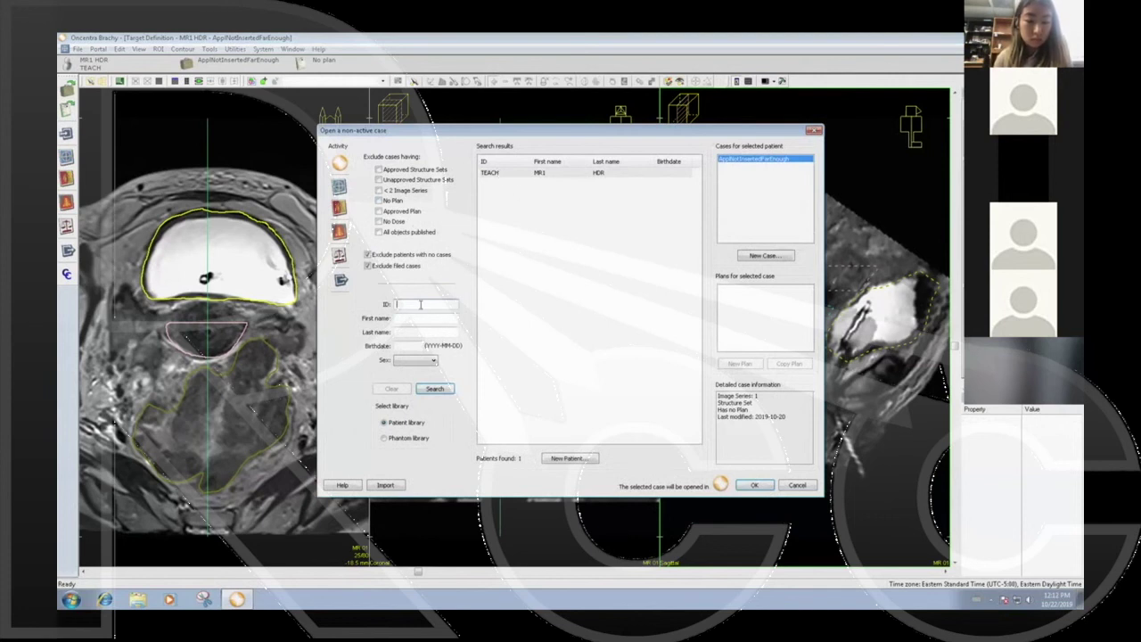
{"action": "type", "text": "TEACH*"}
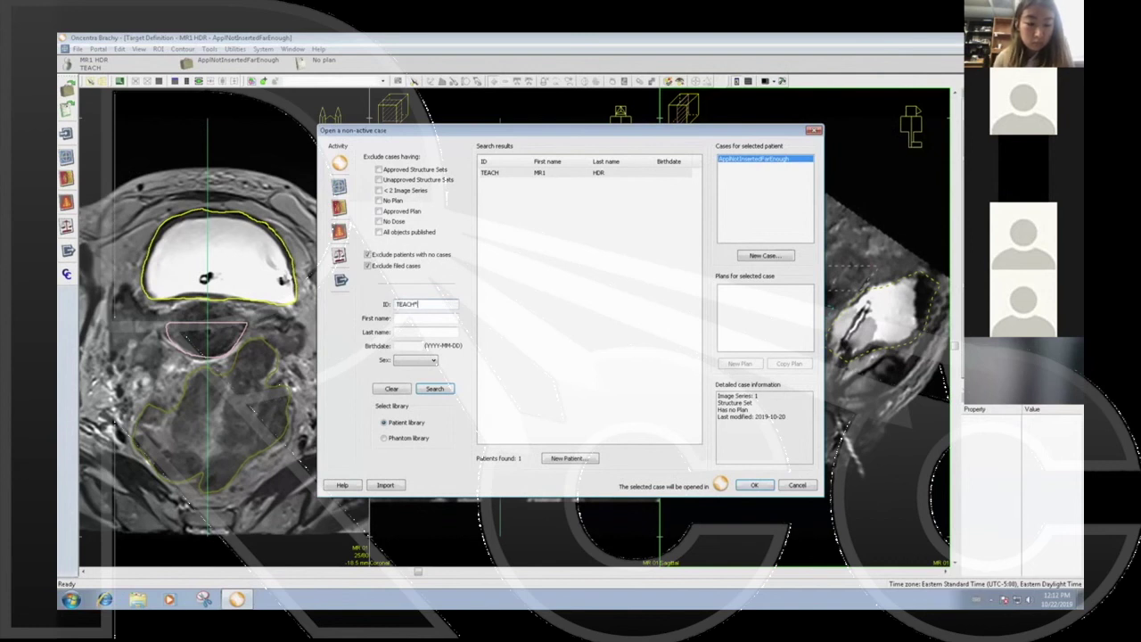
{"action": "left_click_drag", "start_coordinate": [417, 304], "coordinate": [396, 303]}
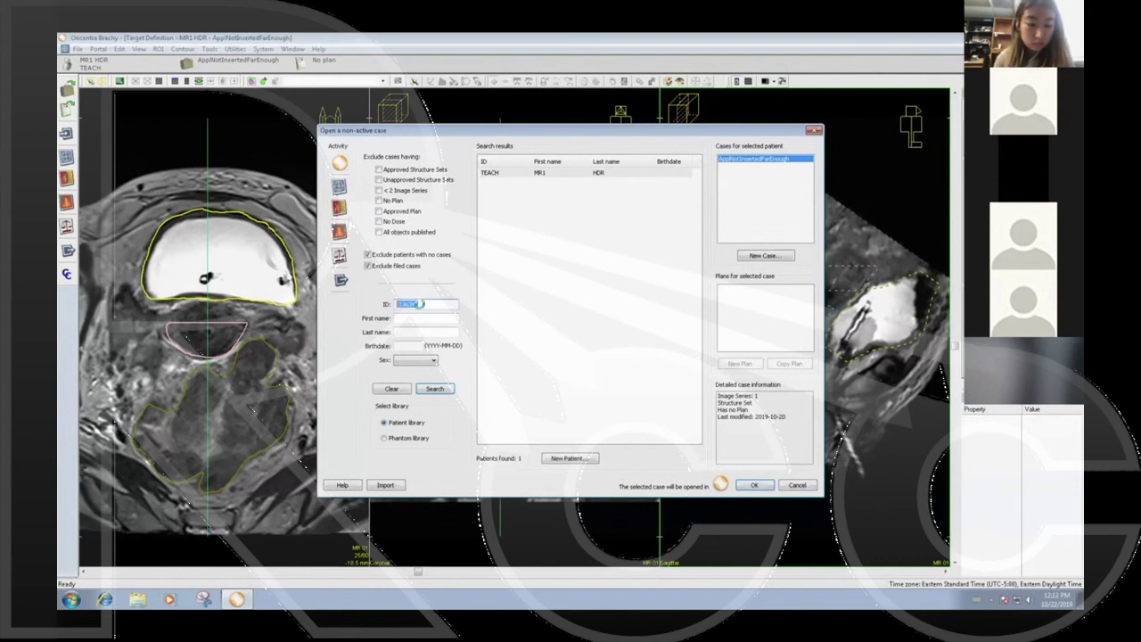
{"action": "key", "text": "Return"}
{"action": "left_click", "coordinate": [502, 182]}
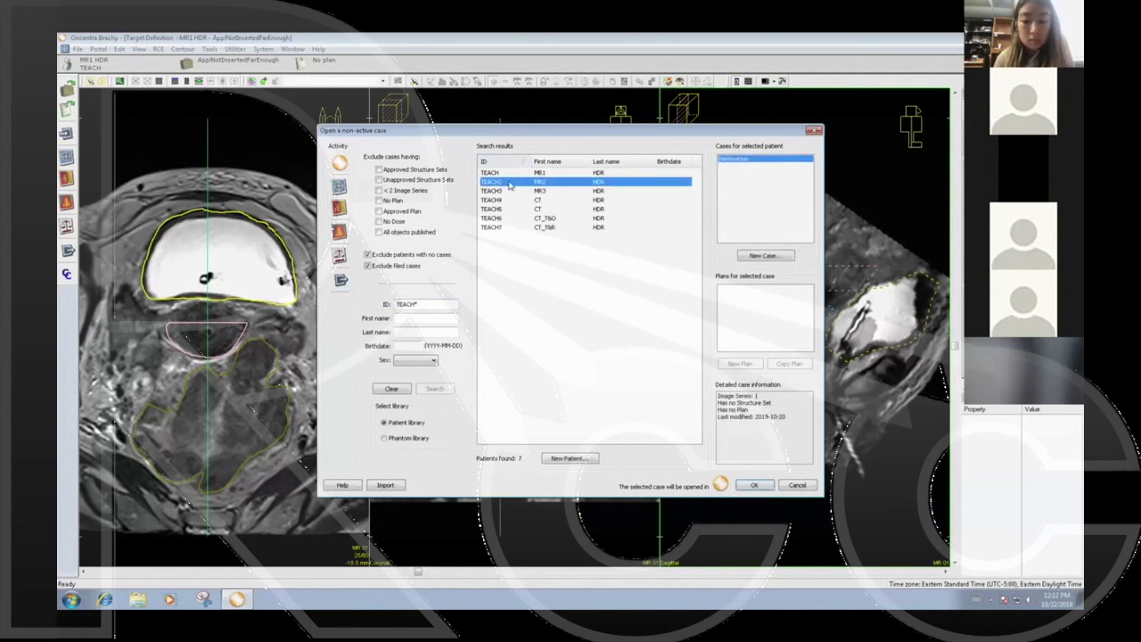
{"action": "left_click", "coordinate": [757, 486]}
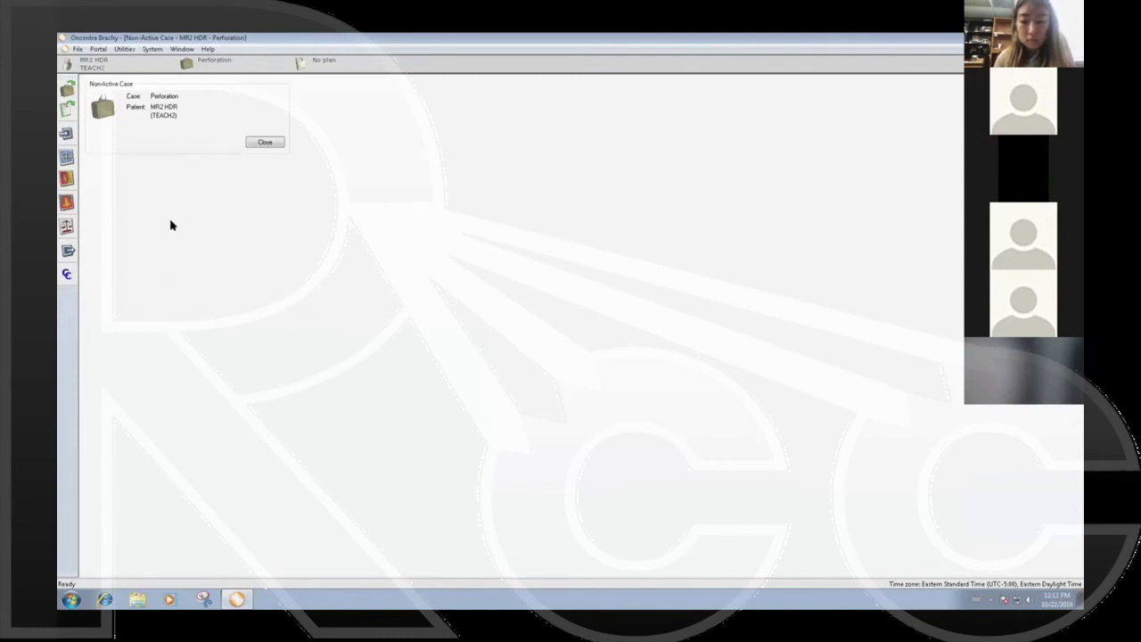
Step: Start Target Definition for the Perforation case and apply the layout with three views side by side
{"action": "left_click", "coordinate": [67, 157]}
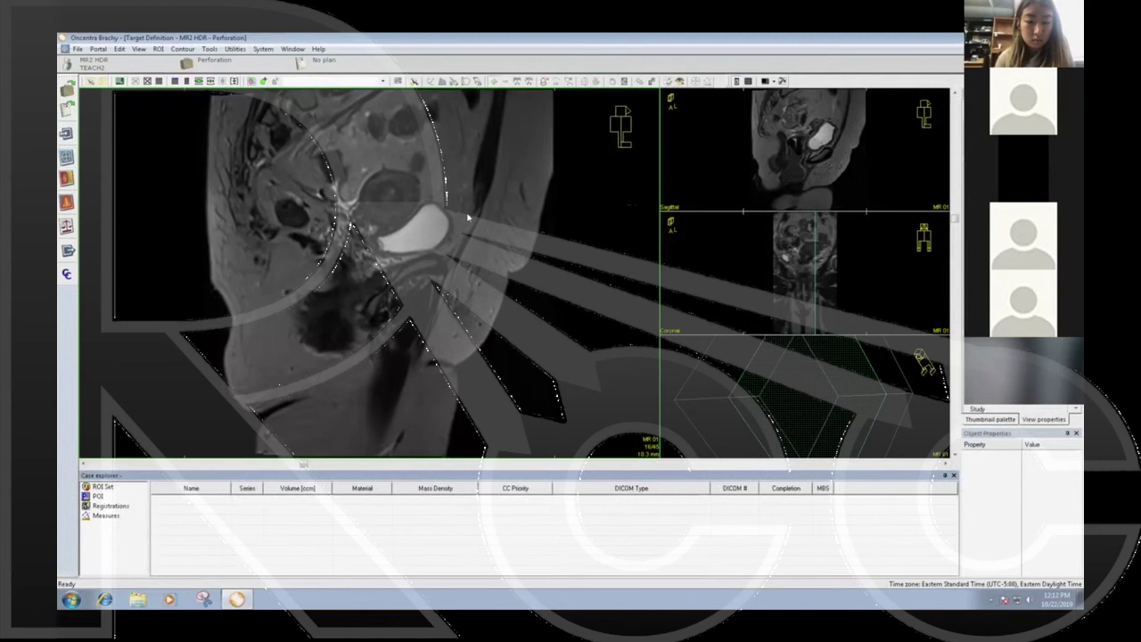
{"action": "left_click", "coordinate": [764, 81]}
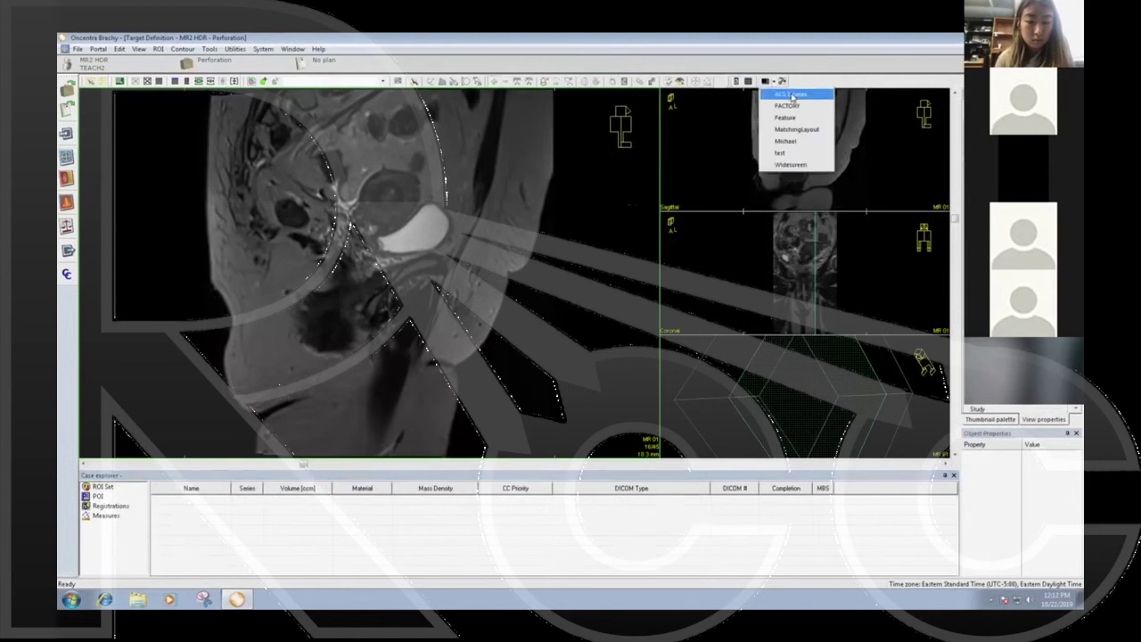
{"action": "left_click", "coordinate": [792, 98]}
Step: Examine the sagittal slices of the Perforation case for the applicator's course relative to the bladder and uterus
{"action": "left_click", "coordinate": [254, 299]}
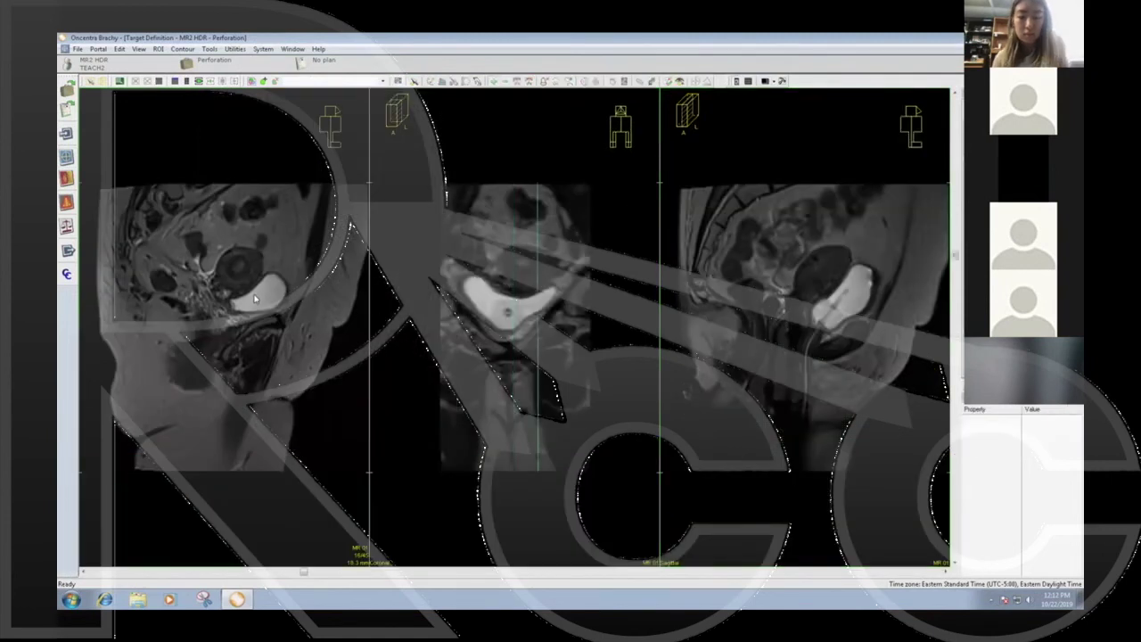
{"action": "scroll", "coordinate": [255, 298], "scroll_direction": "down", "scroll_amount": 10}
{"action": "scroll", "coordinate": [822, 318], "scroll_direction": "down", "scroll_amount": 4}
{"action": "scroll", "coordinate": [822, 318], "scroll_direction": "up", "scroll_amount": 2}
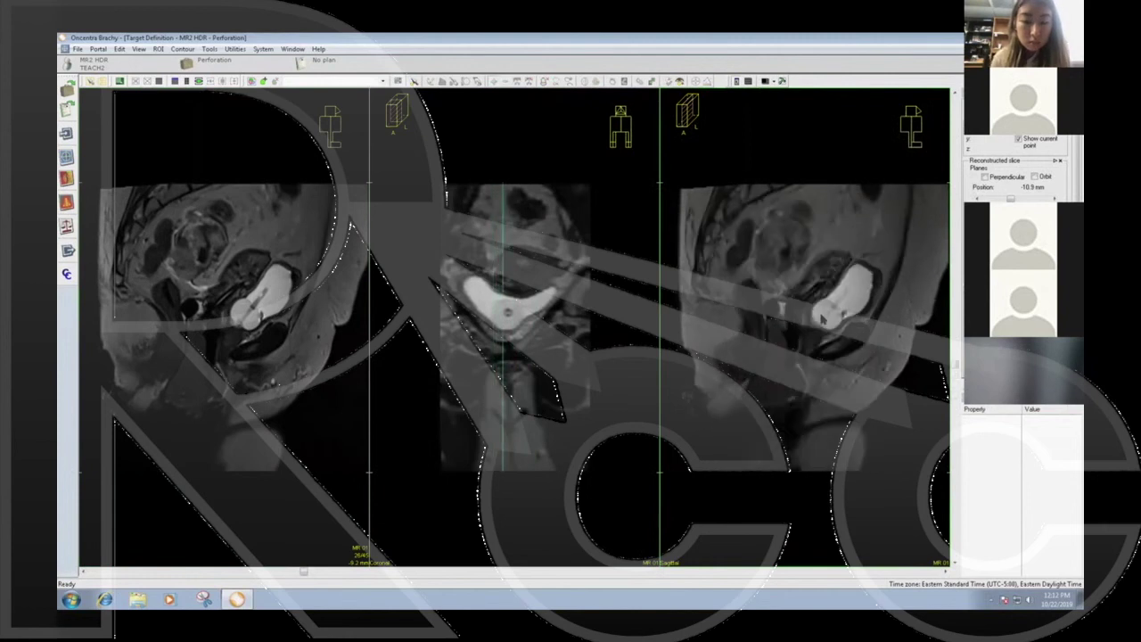
{"action": "scroll", "coordinate": [822, 317], "scroll_direction": "down", "scroll_amount": 2}
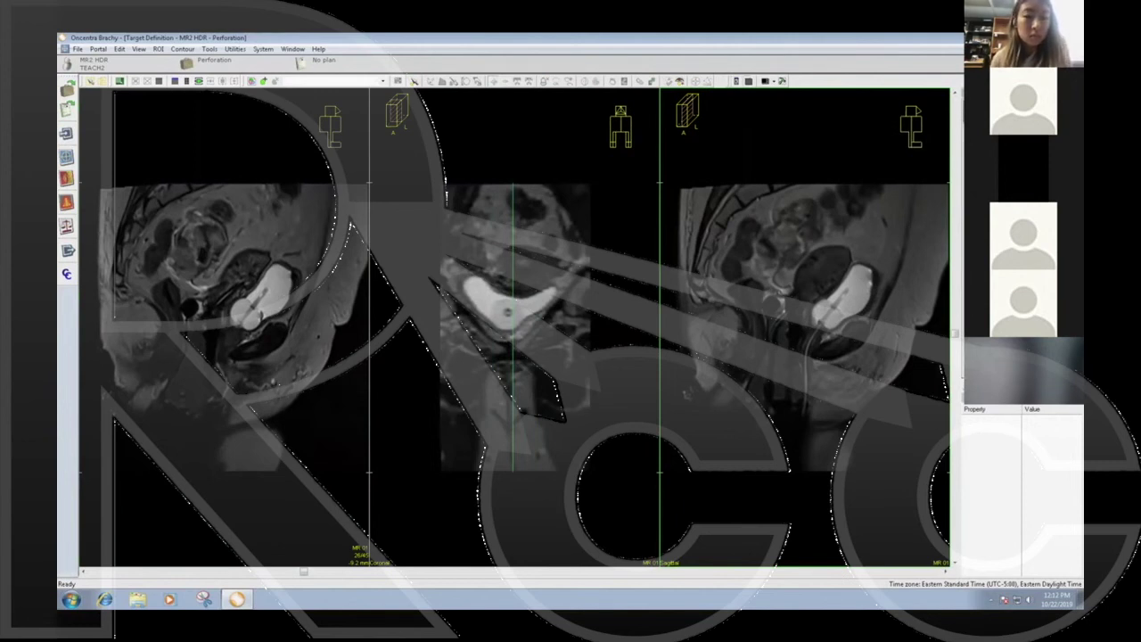
Step: Set the three side-by-side views to axial, sagittal and coronal orientation
{"action": "left_click", "coordinate": [258, 287]}
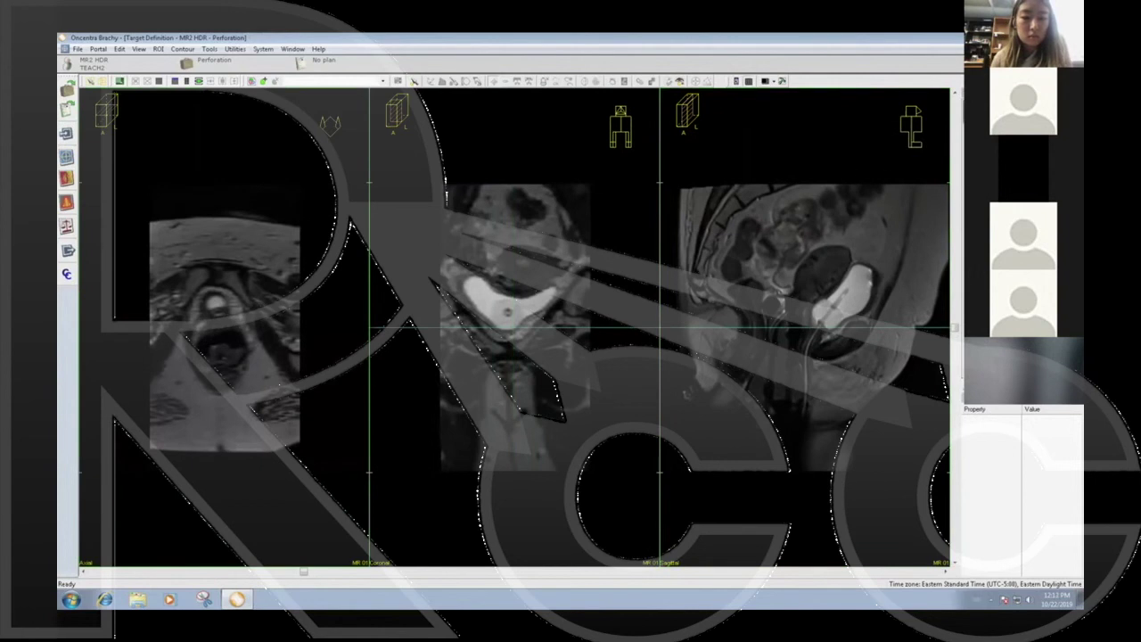
{"action": "left_click", "coordinate": [560, 288]}
{"action": "left_click", "coordinate": [784, 289]}
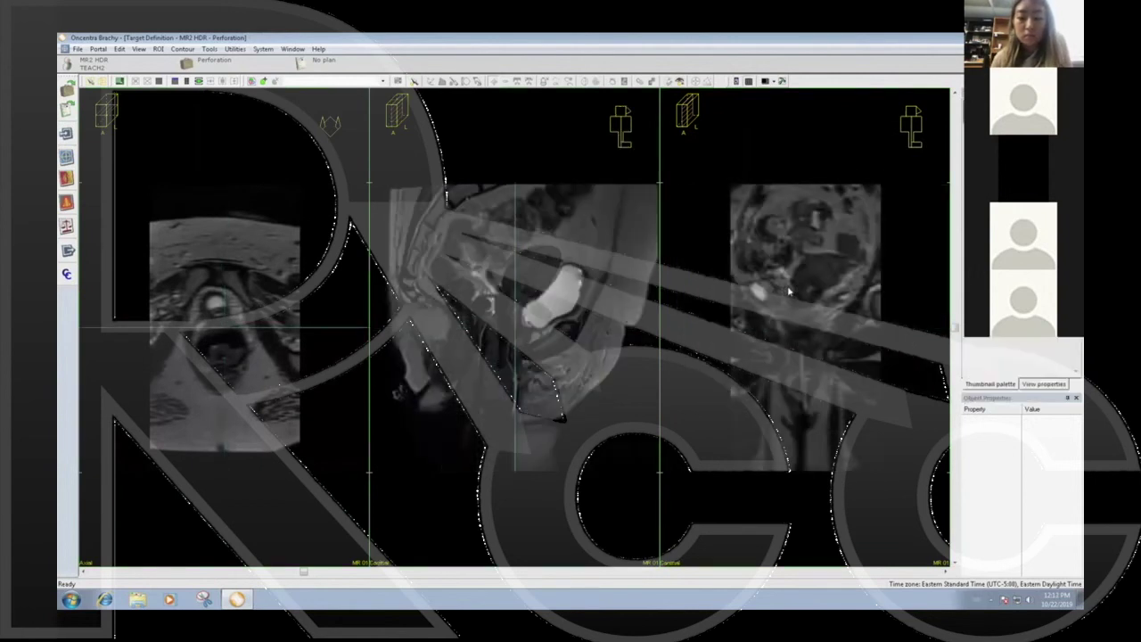
Step: Examine the coronal slices from the posterior pelvis through the bladder, looking for the applicator and its relation to the uterus
{"action": "scroll", "coordinate": [220, 344], "scroll_direction": "up", "scroll_amount": 3}
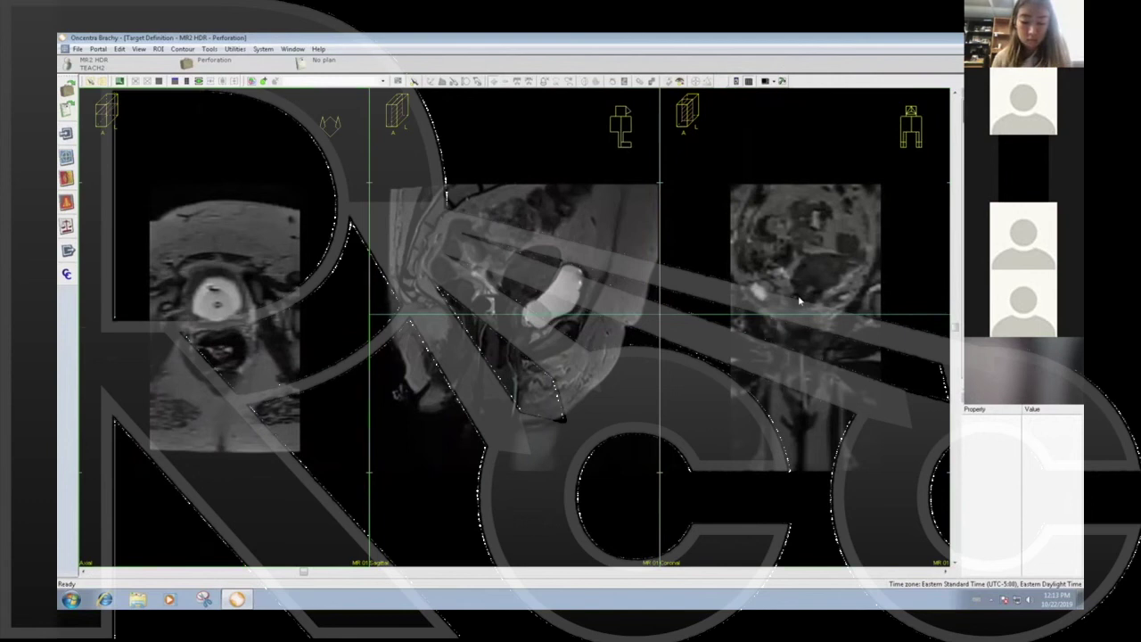
{"action": "scroll", "coordinate": [799, 303], "scroll_direction": "down", "scroll_amount": 5}
{"action": "scroll", "coordinate": [801, 306], "scroll_direction": "down", "scroll_amount": 8}
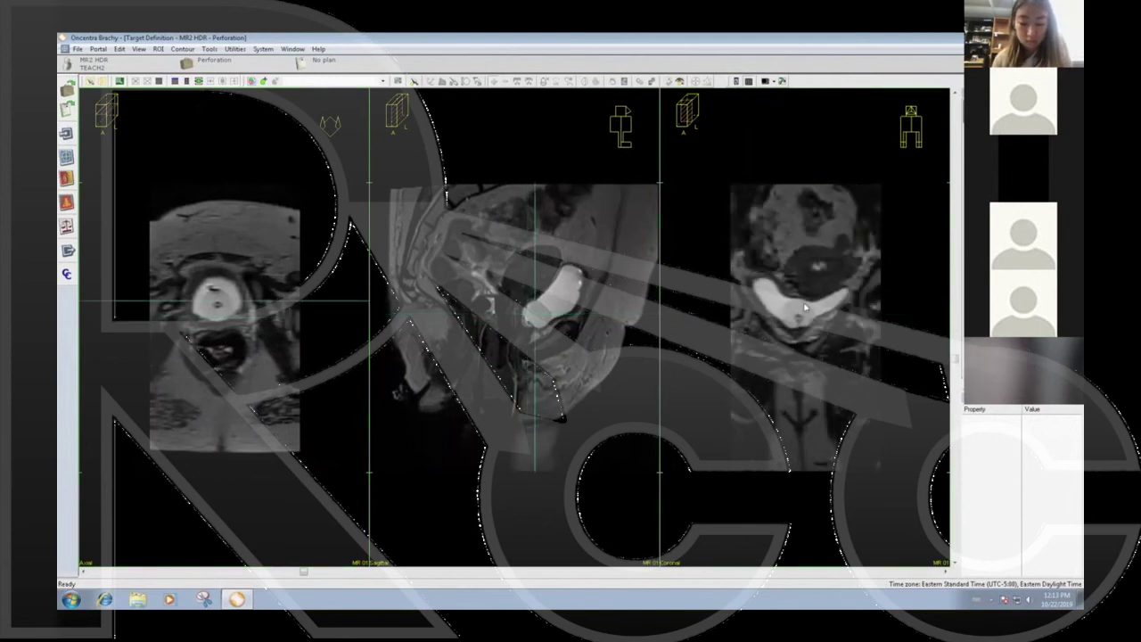
{"action": "scroll", "coordinate": [805, 307], "scroll_direction": "down", "scroll_amount": 2}
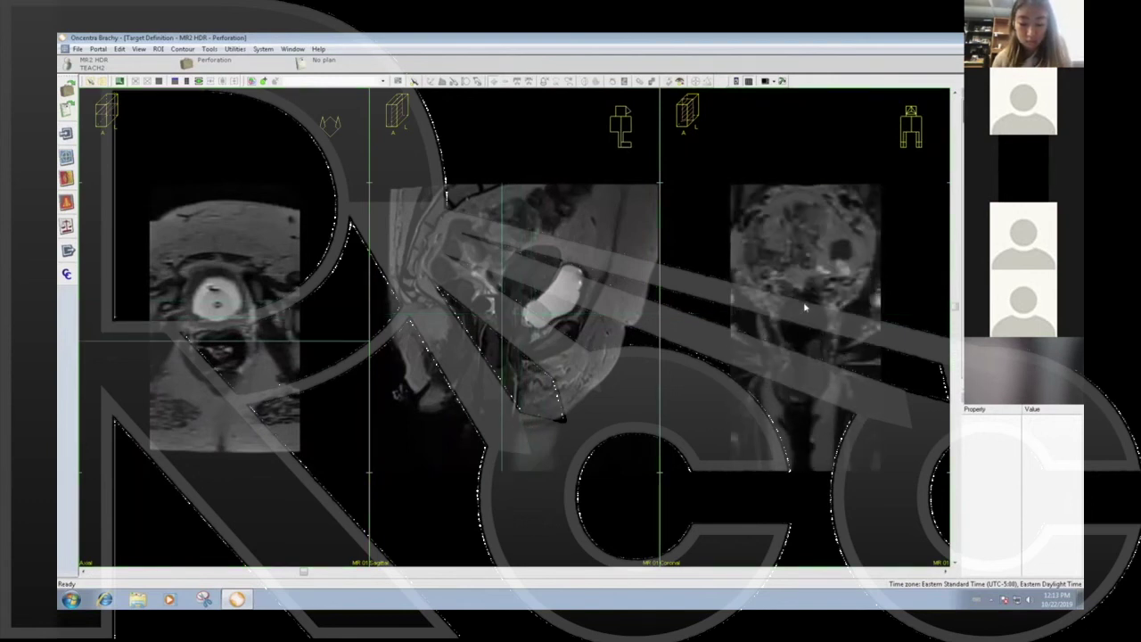
{"action": "scroll", "coordinate": [804, 308], "scroll_direction": "down", "scroll_amount": 6}
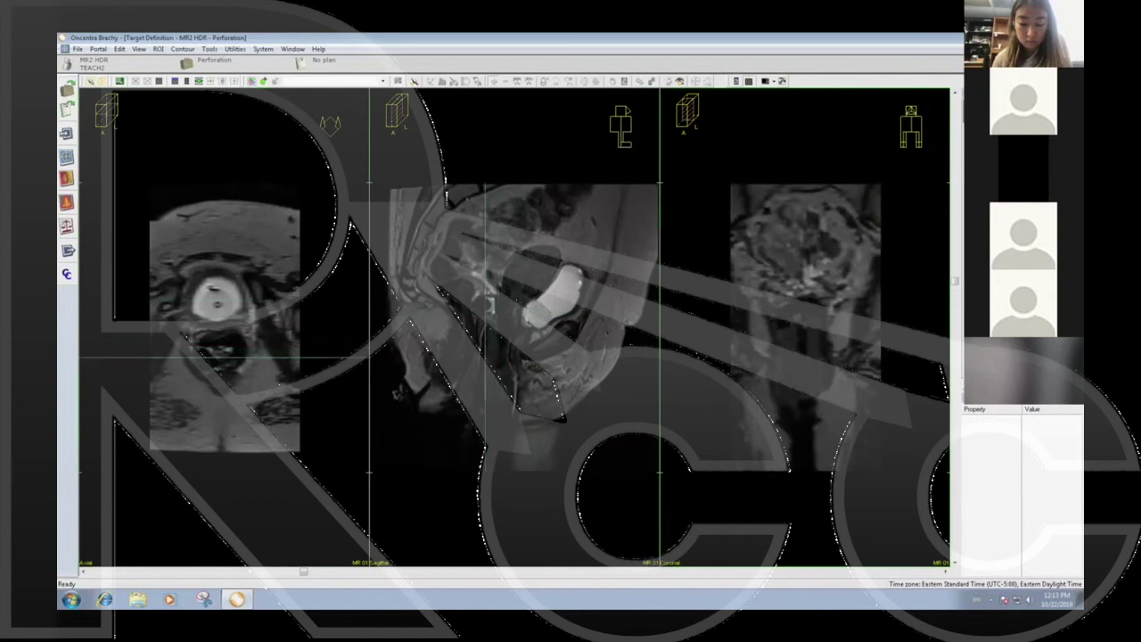
{"action": "scroll", "coordinate": [793, 334], "scroll_direction": "up", "scroll_amount": 3}
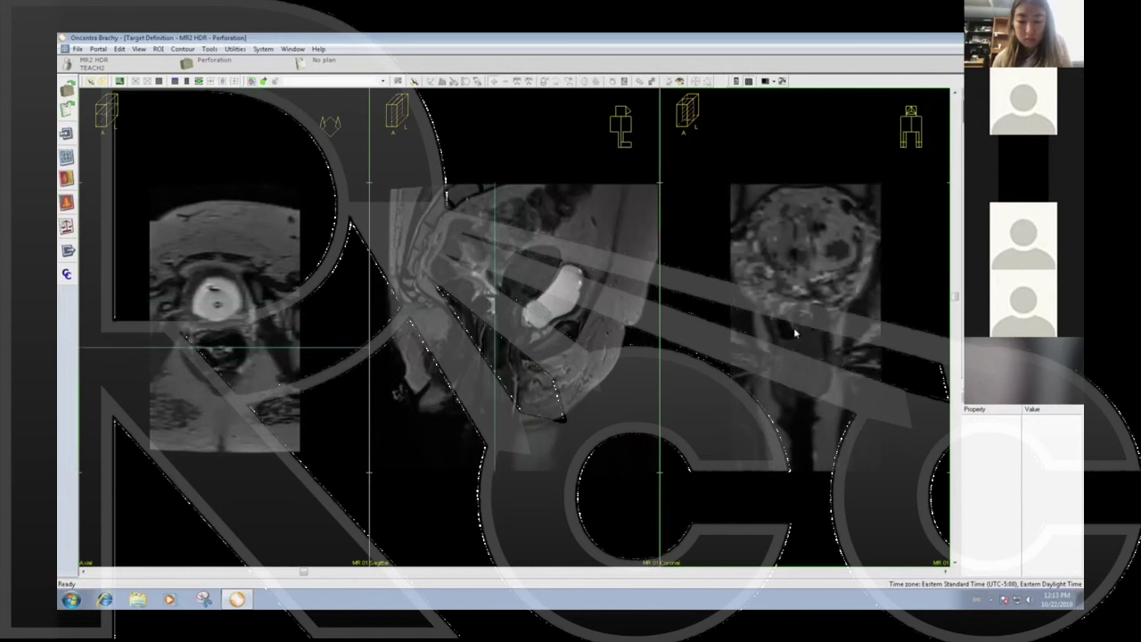
{"action": "scroll", "coordinate": [807, 312], "scroll_direction": "down", "scroll_amount": 2}
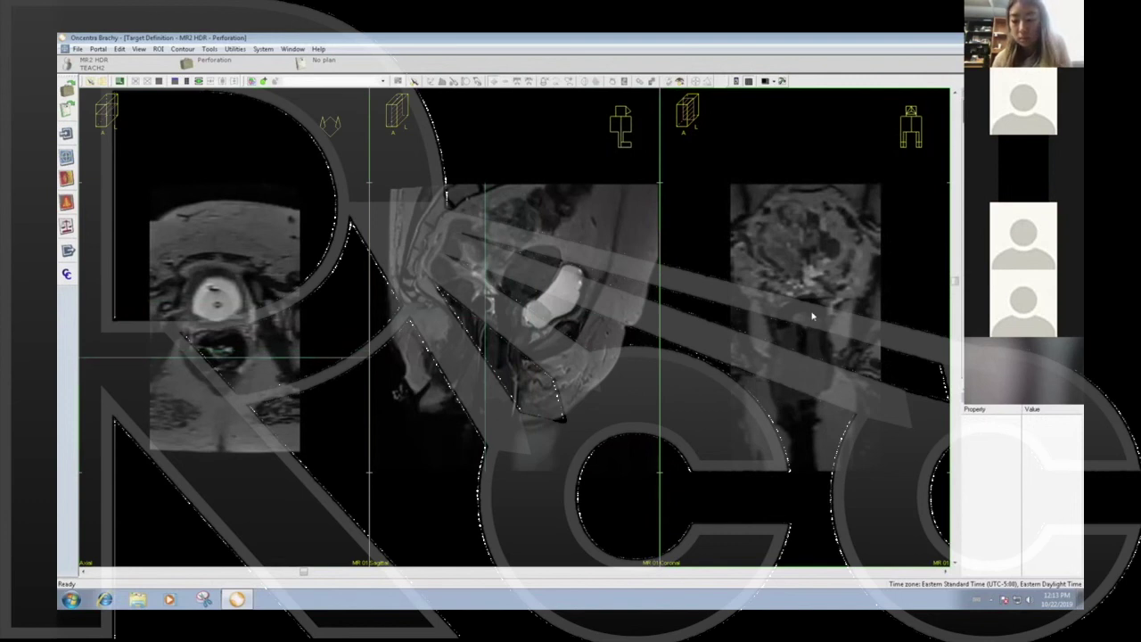
{"action": "scroll", "coordinate": [812, 315], "scroll_direction": "up", "scroll_amount": 4}
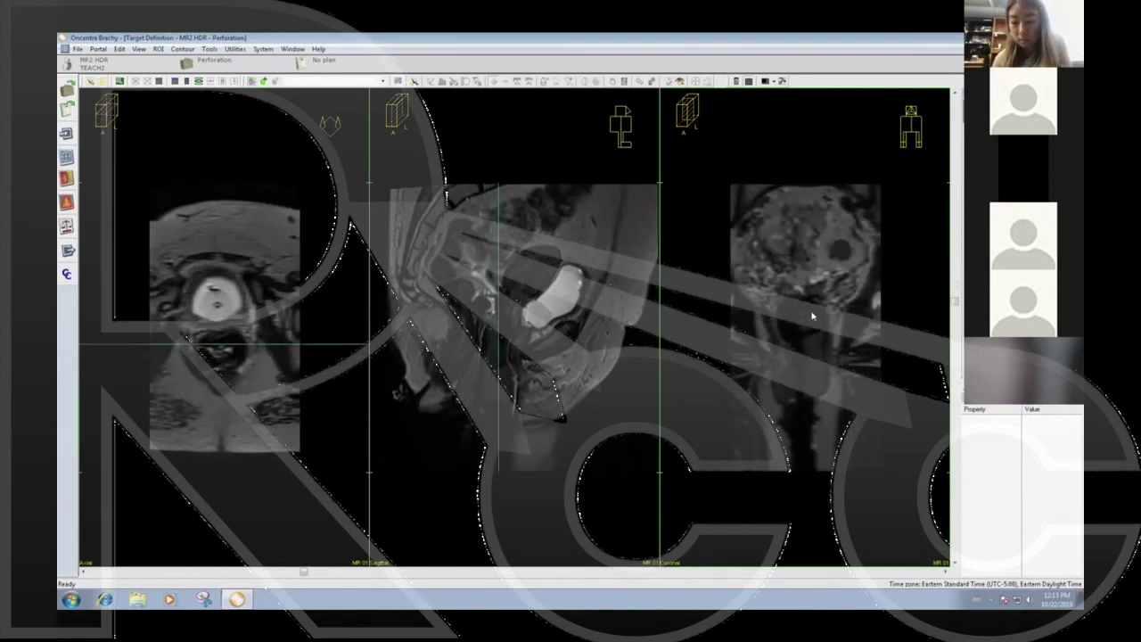
{"action": "scroll", "coordinate": [812, 318], "scroll_direction": "up", "scroll_amount": 3}
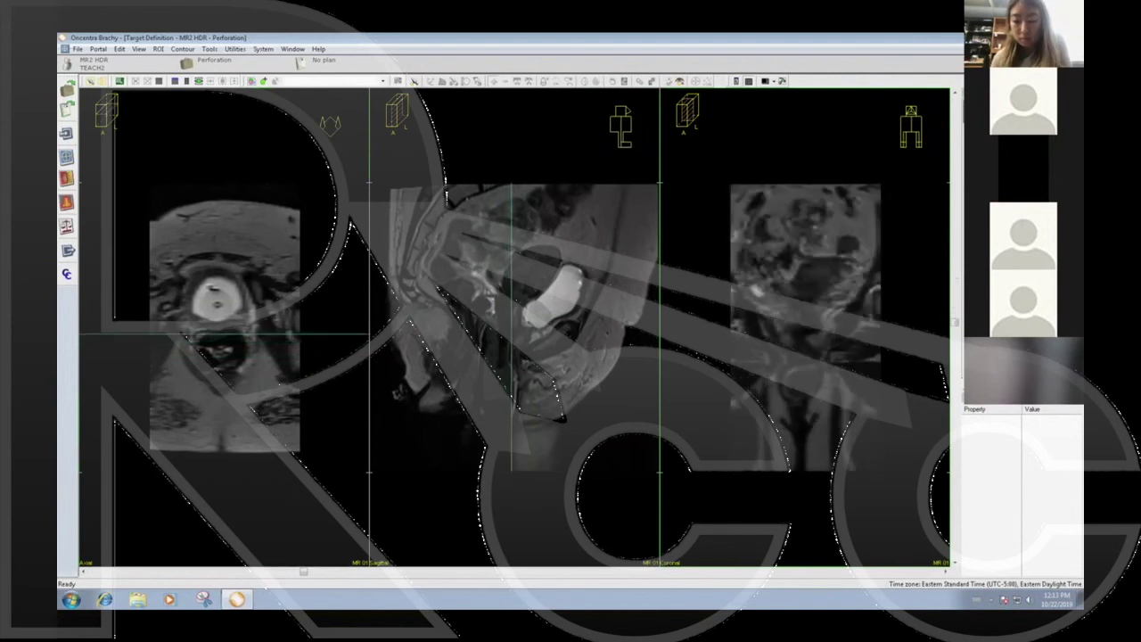
{"action": "scroll", "coordinate": [798, 306], "scroll_direction": "up", "scroll_amount": 1}
{"action": "scroll", "coordinate": [796, 300], "scroll_direction": "up", "scroll_amount": 3}
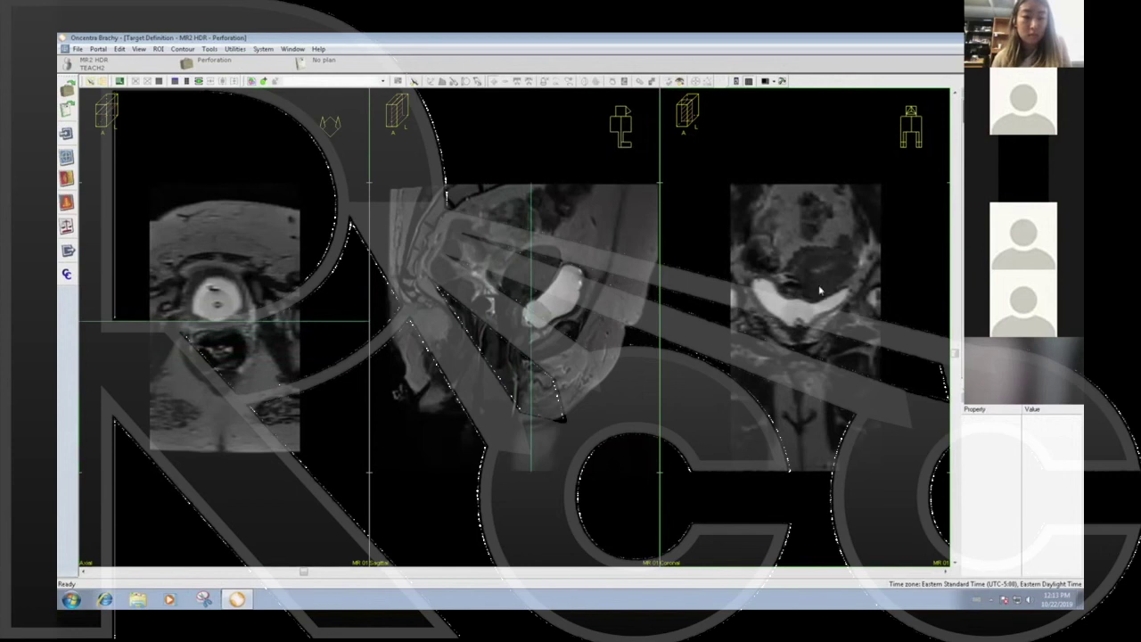
{"action": "scroll", "coordinate": [795, 285], "scroll_direction": "up", "scroll_amount": 3}
{"action": "scroll", "coordinate": [794, 283], "scroll_direction": "up", "scroll_amount": 3}
{"action": "scroll", "coordinate": [527, 313], "scroll_direction": "up", "scroll_amount": 1}
{"action": "scroll", "coordinate": [528, 313], "scroll_direction": "down", "scroll_amount": 1}
Step: Enlarge the images and inspect neighbouring sagittal slices for the applicator's path and tip relative to the bladder, cervix and uterus
{"action": "middle_click_drag", "start_coordinate": [530, 322], "coordinate": [566, 301]}
{"action": "scroll", "coordinate": [567, 302], "scroll_direction": "up", "scroll_amount": 2}
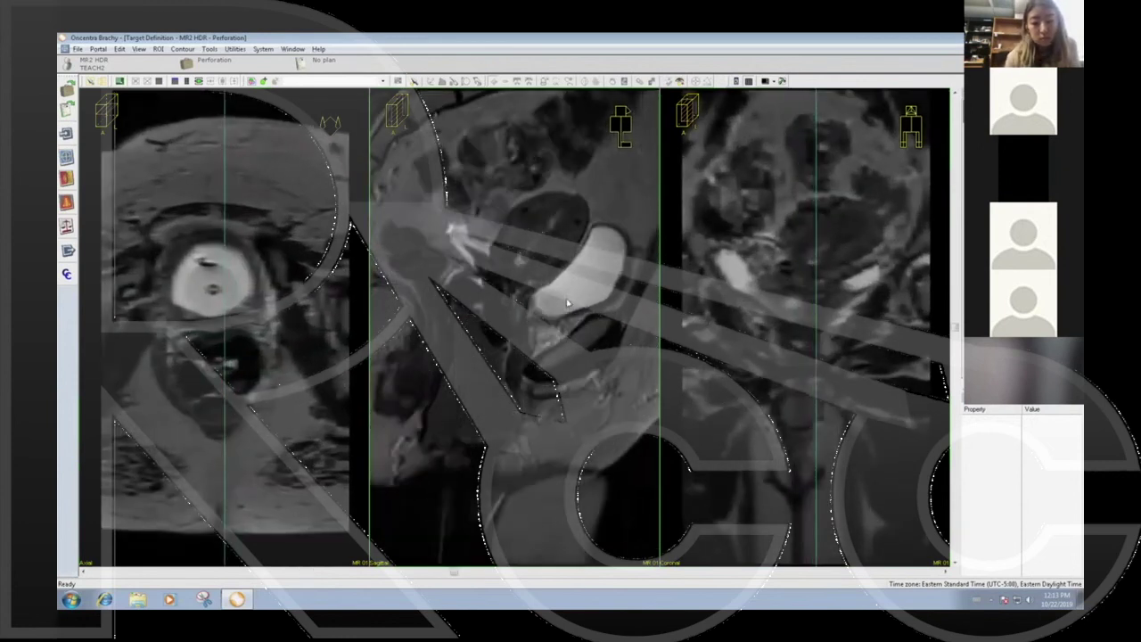
{"action": "scroll", "coordinate": [566, 302], "scroll_direction": "down", "scroll_amount": 2}
{"action": "scroll", "coordinate": [458, 356], "scroll_direction": "up", "scroll_amount": 1}
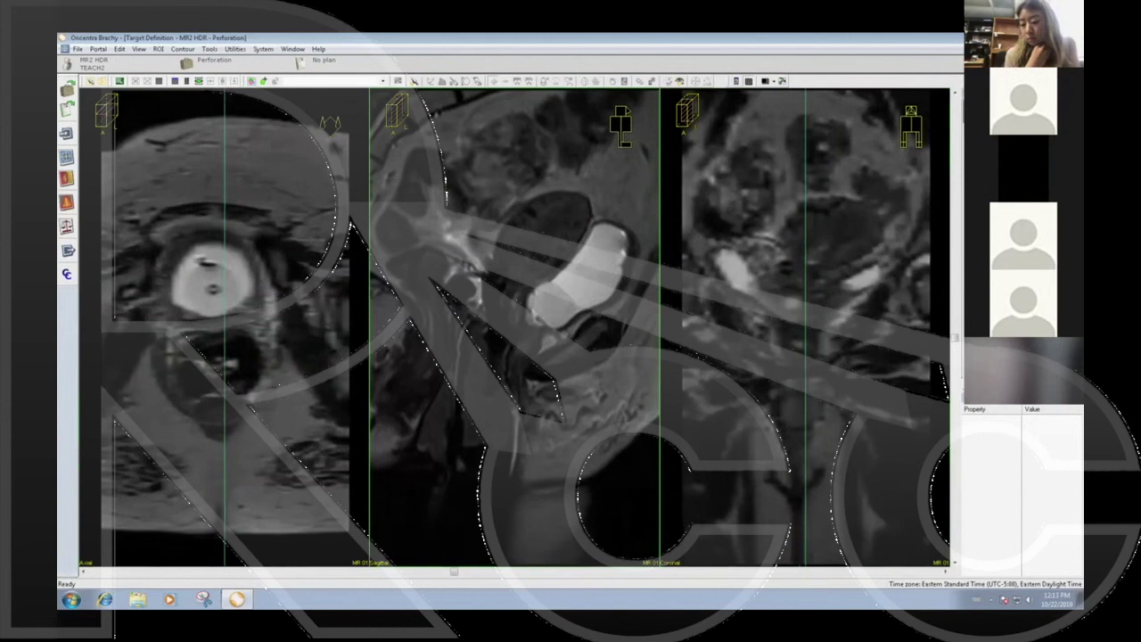
{"action": "scroll", "coordinate": [455, 422], "scroll_direction": "up", "scroll_amount": 1}
{"action": "scroll", "coordinate": [472, 325], "scroll_direction": "up", "scroll_amount": 1}
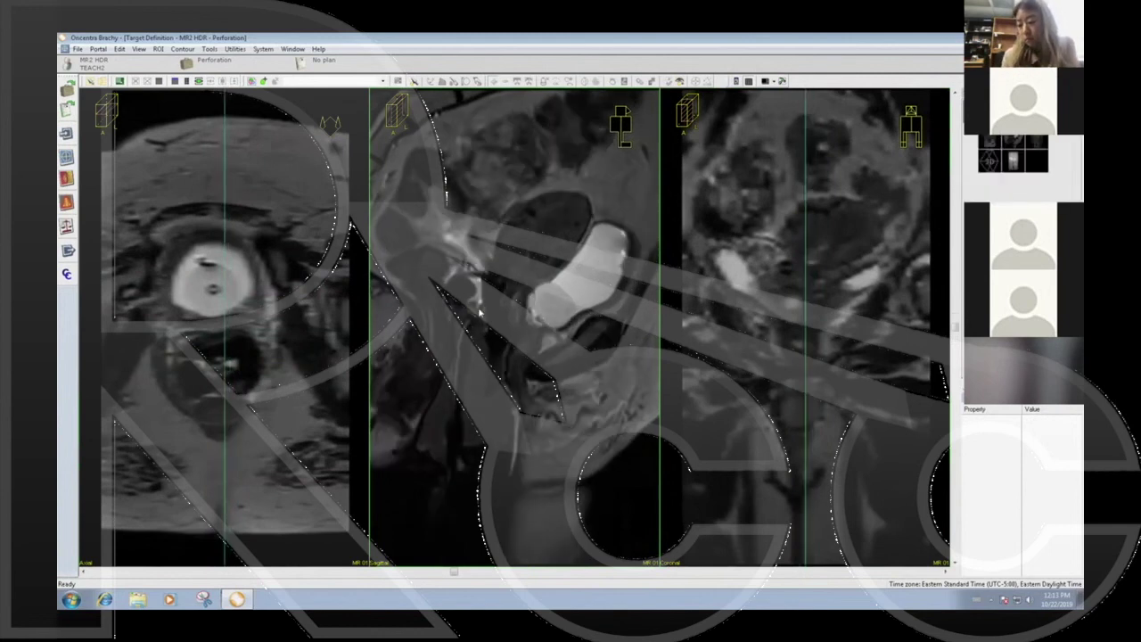
{"action": "scroll", "coordinate": [480, 312], "scroll_direction": "down", "scroll_amount": 1}
{"action": "scroll", "coordinate": [504, 296], "scroll_direction": "down", "scroll_amount": 1}
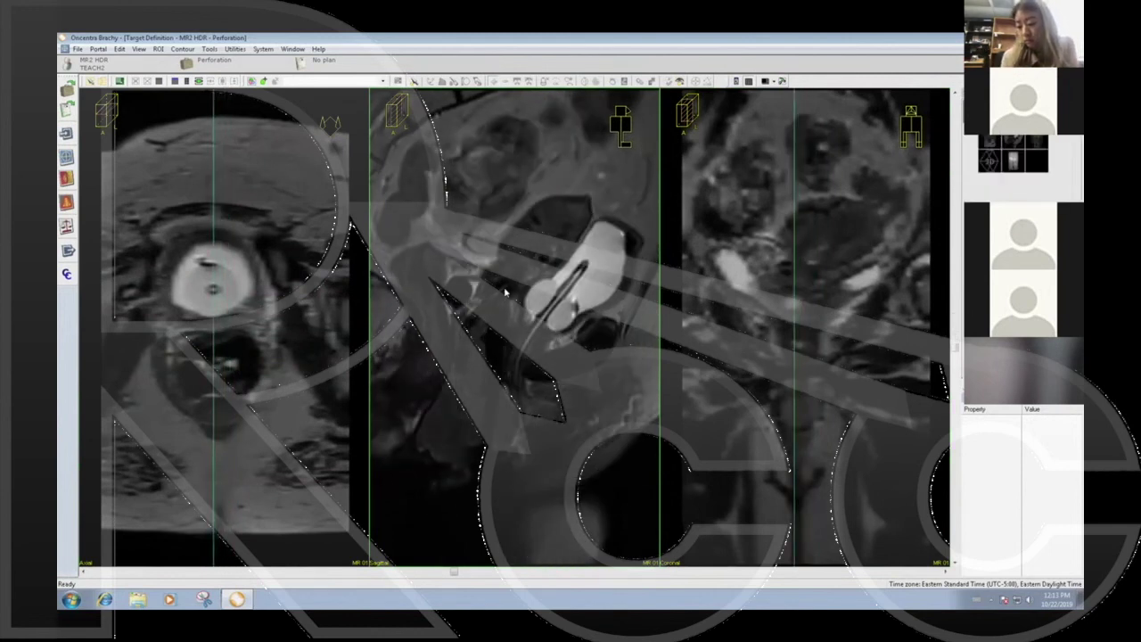
{"action": "scroll", "coordinate": [513, 286], "scroll_direction": "down", "scroll_amount": 1}
{"action": "scroll", "coordinate": [526, 286], "scroll_direction": "down", "scroll_amount": 1}
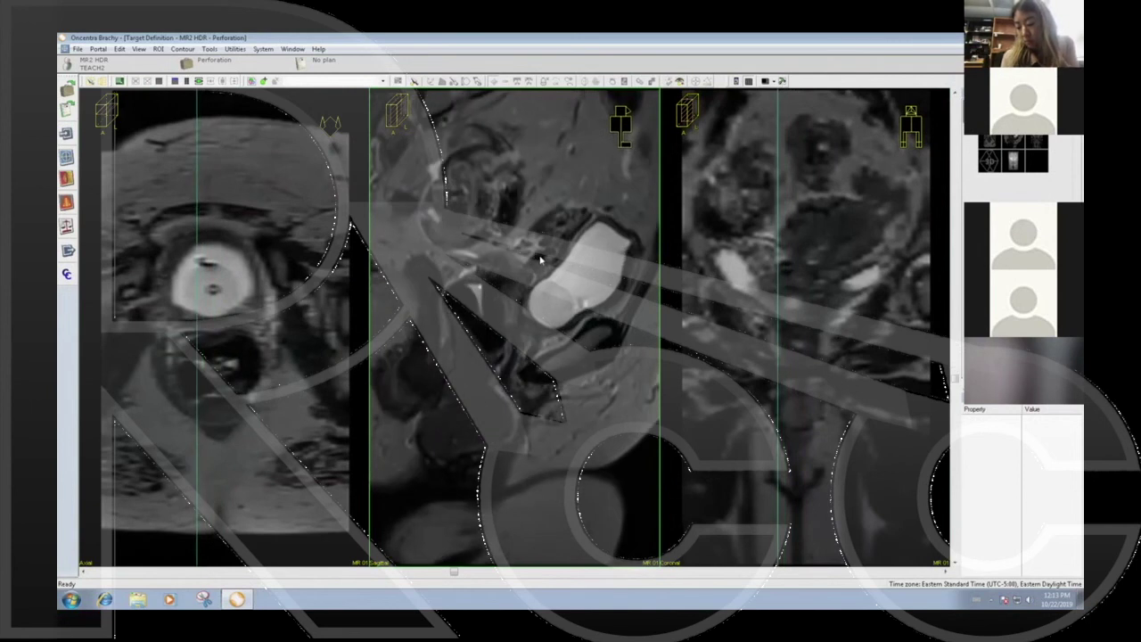
Step: Compare the applicator's cross-section within the bladder on axial slices with its course on the adjacent sagittal slices
{"action": "scroll", "coordinate": [231, 314], "scroll_direction": "down", "scroll_amount": 5}
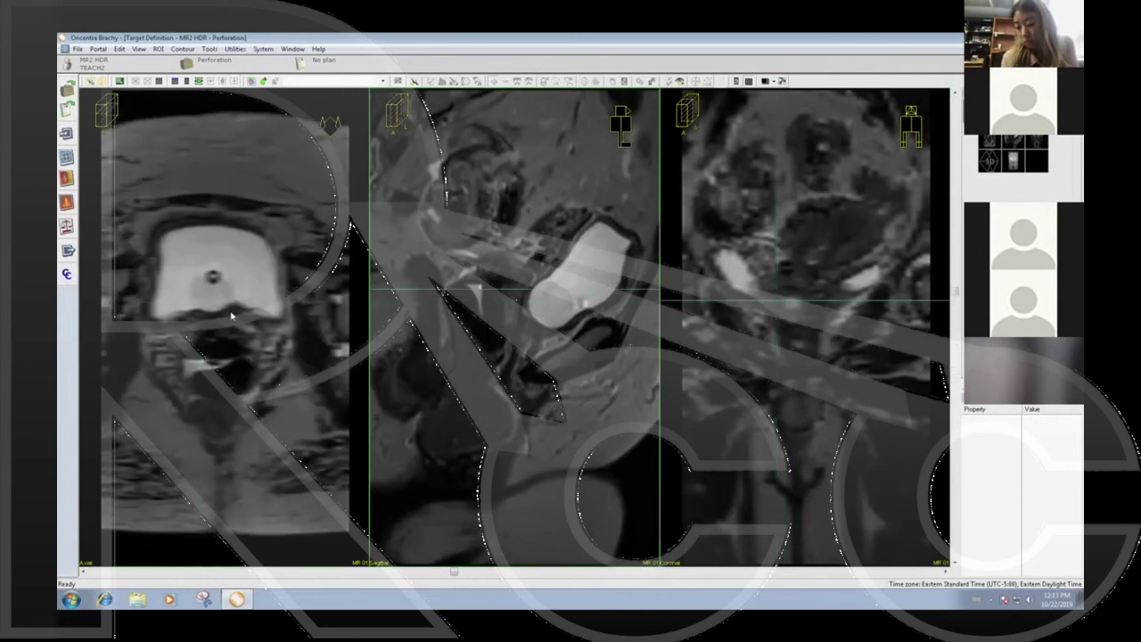
{"action": "scroll", "coordinate": [280, 318], "scroll_direction": "down", "scroll_amount": 2}
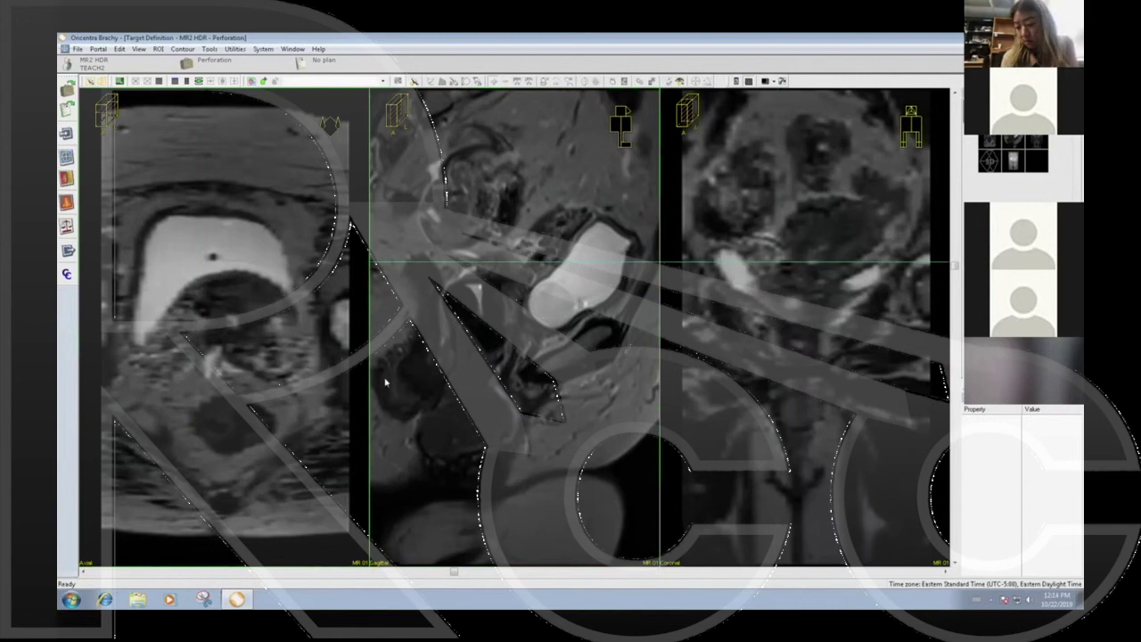
{"action": "scroll", "coordinate": [256, 332], "scroll_direction": "down", "scroll_amount": 10}
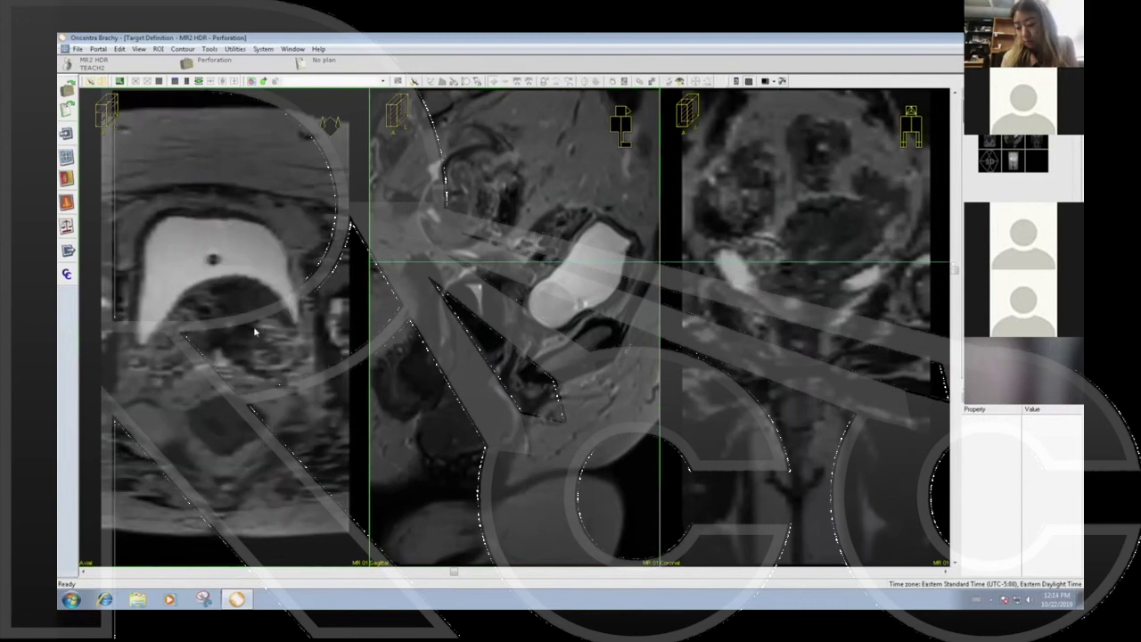
{"action": "scroll", "coordinate": [524, 307], "scroll_direction": "down", "scroll_amount": 8}
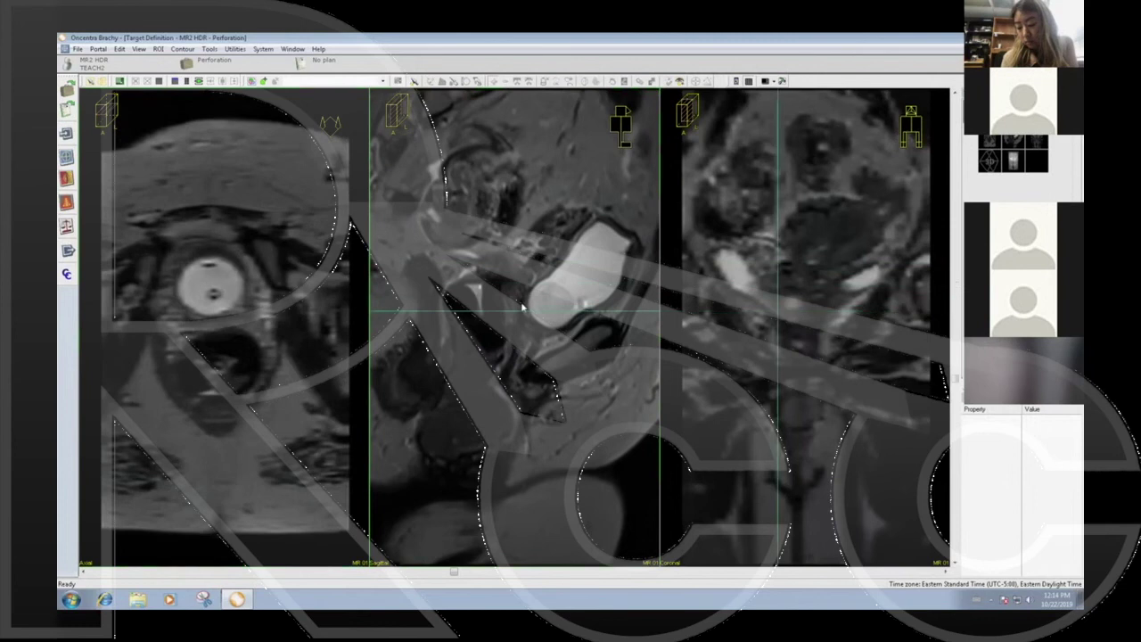
{"action": "scroll", "coordinate": [524, 306], "scroll_direction": "down", "scroll_amount": 8}
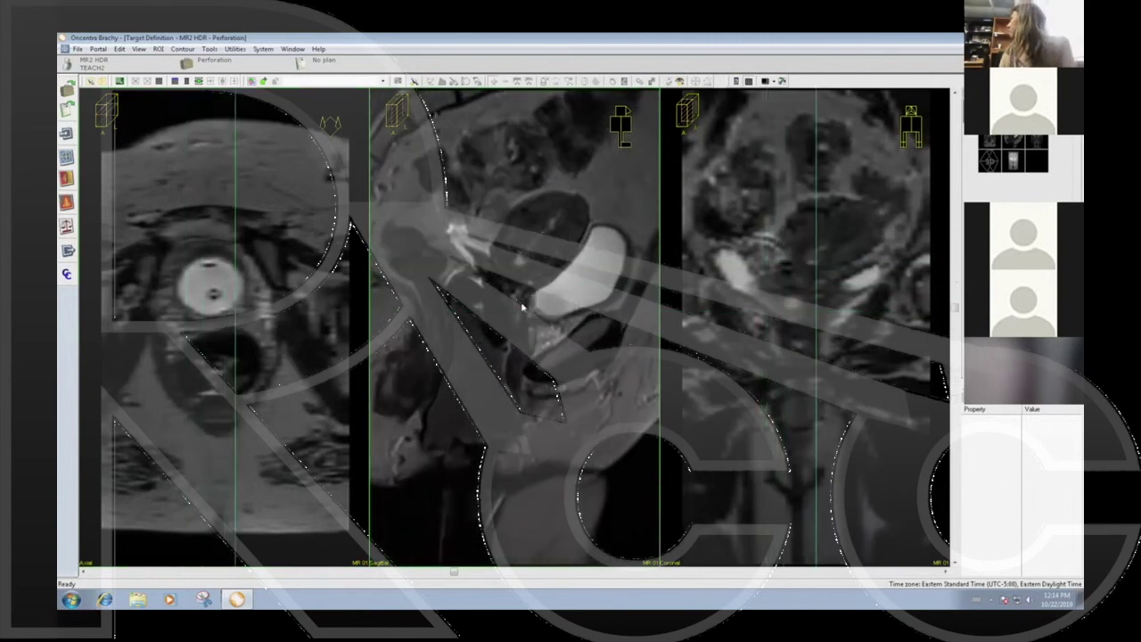
{"action": "scroll", "coordinate": [524, 307], "scroll_direction": "up", "scroll_amount": 2}
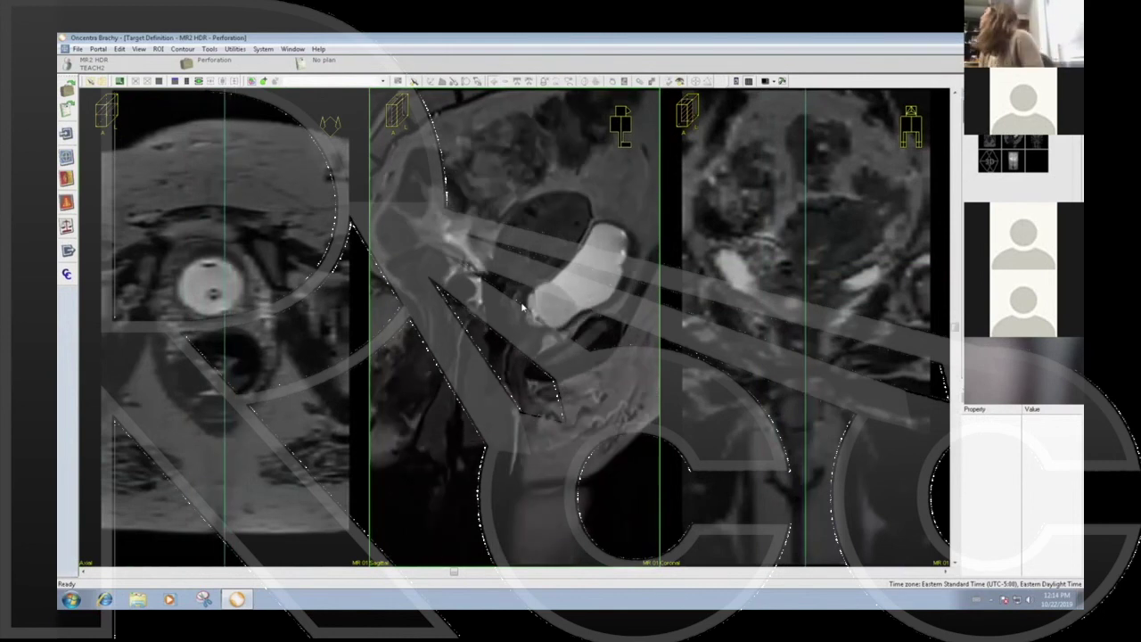
{"action": "scroll", "coordinate": [524, 307], "scroll_direction": "up", "scroll_amount": 3}
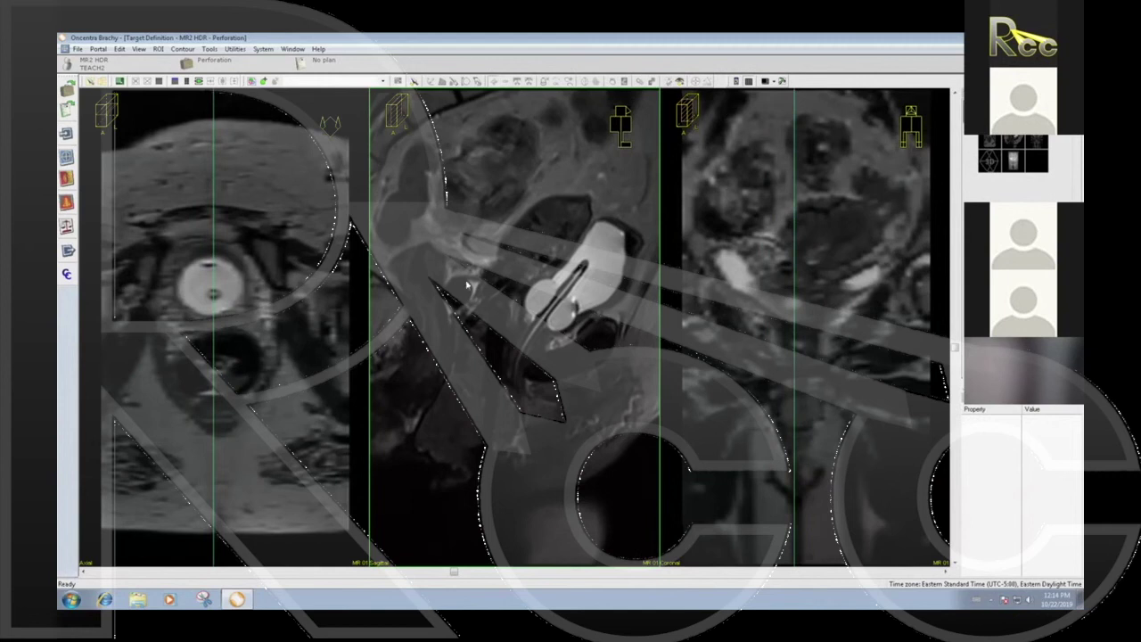
Step: Close the Target Definition activity and the Perforation case
{"action": "left_click", "coordinate": [77, 49]}
{"action": "left_click", "coordinate": [114, 88]}
{"action": "left_click", "coordinate": [76, 49]}
{"action": "left_click", "coordinate": [103, 86]}
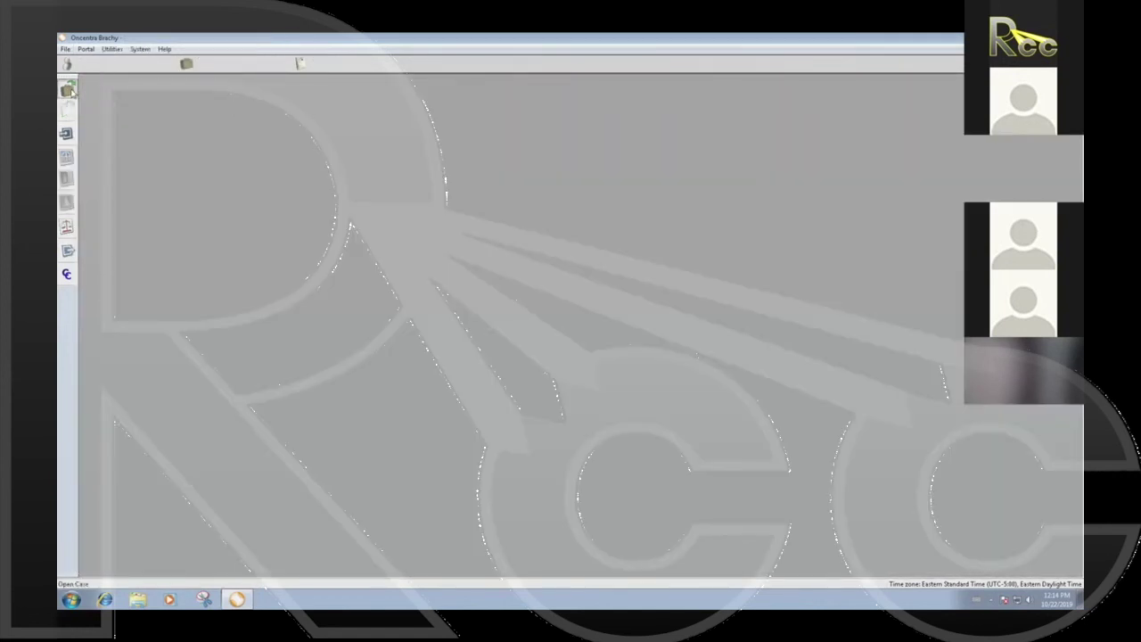
Step: Search the patient library for IDs matching TEACH*, sort the results by ID, and open the PerforationCYL case of the CT teaching patient
{"action": "left_click", "coordinate": [69, 89]}
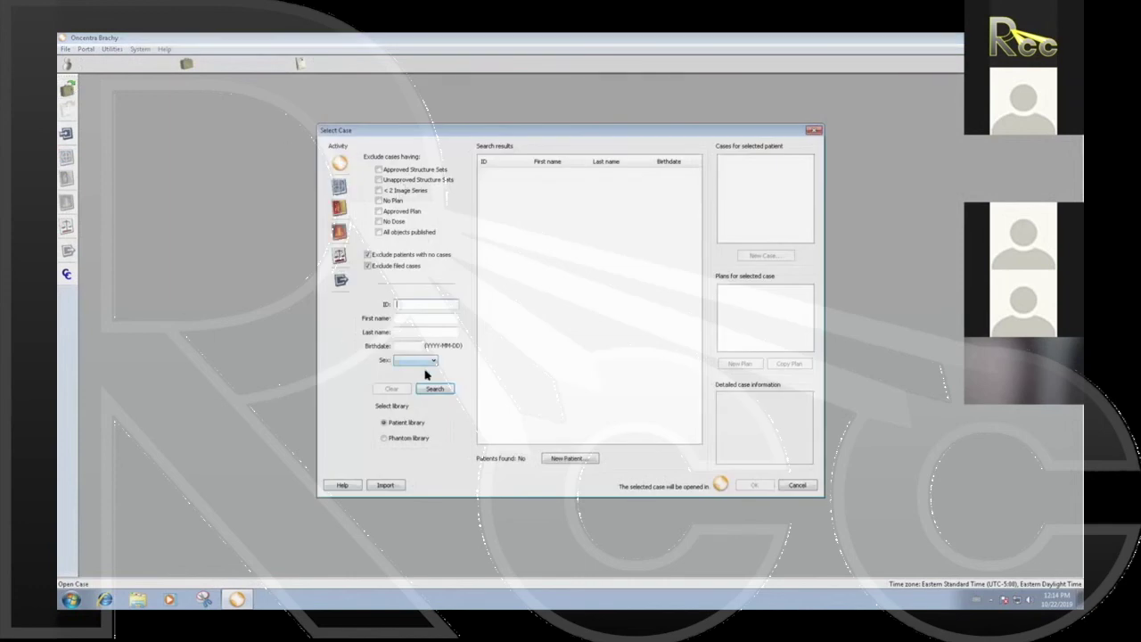
{"action": "type", "text": "TEACH*"}
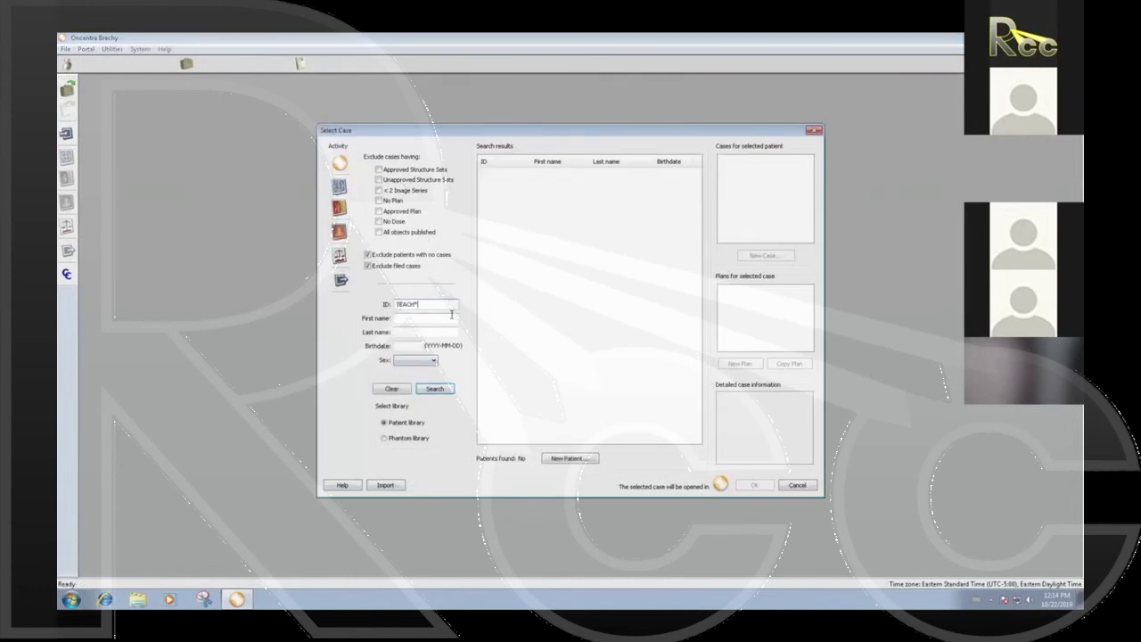
{"action": "left_click", "coordinate": [434, 388]}
{"action": "left_click", "coordinate": [500, 163]}
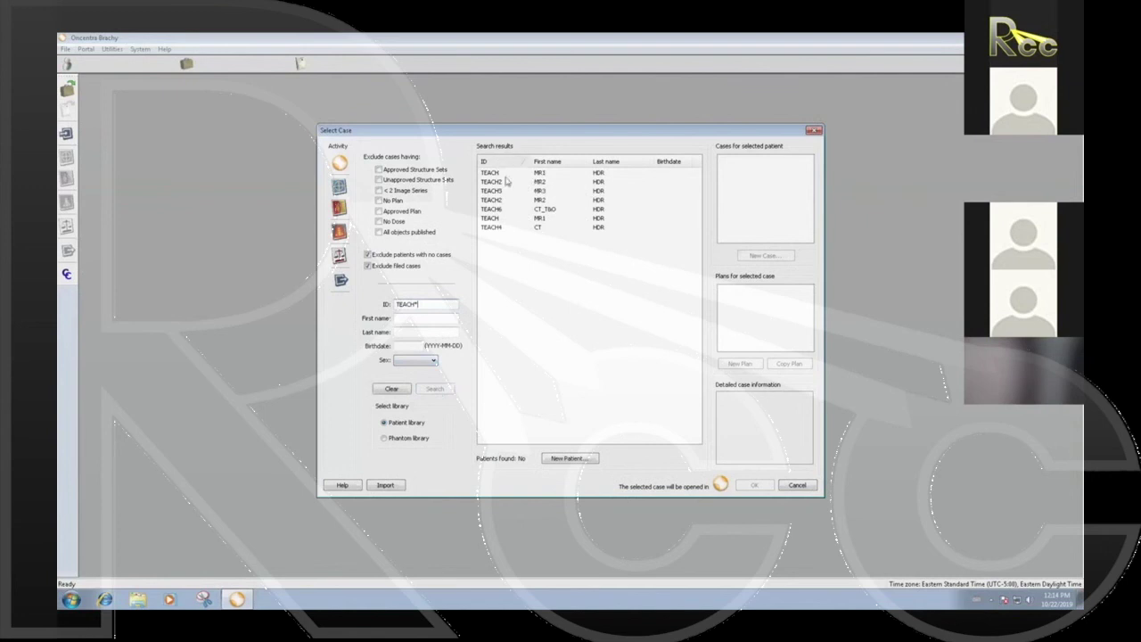
{"action": "left_click", "coordinate": [492, 203]}
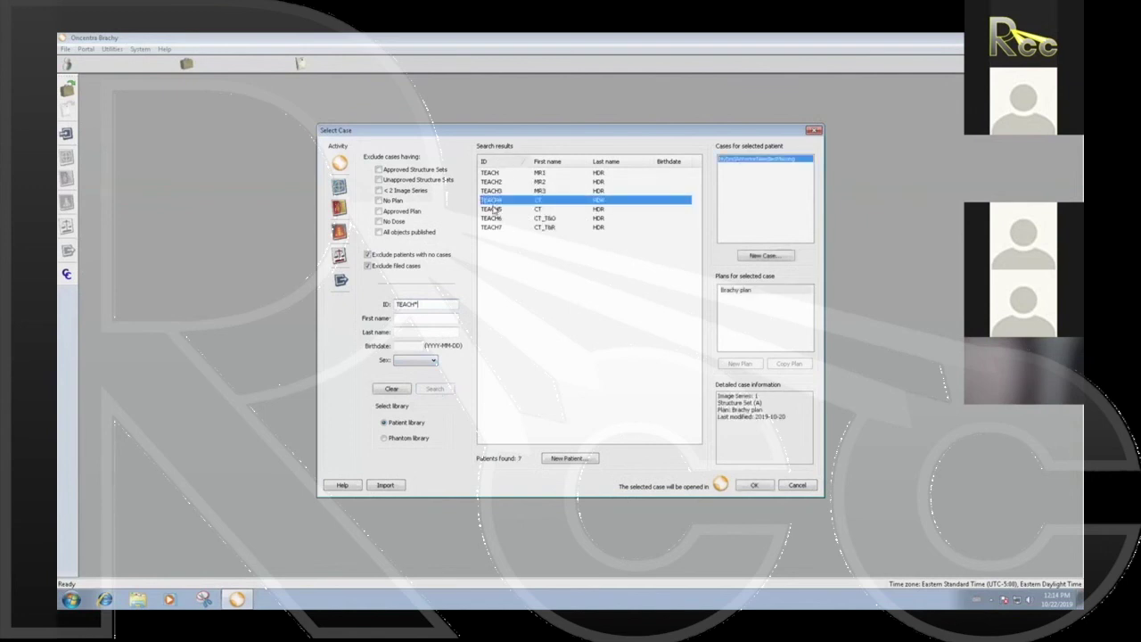
{"action": "left_click", "coordinate": [494, 210]}
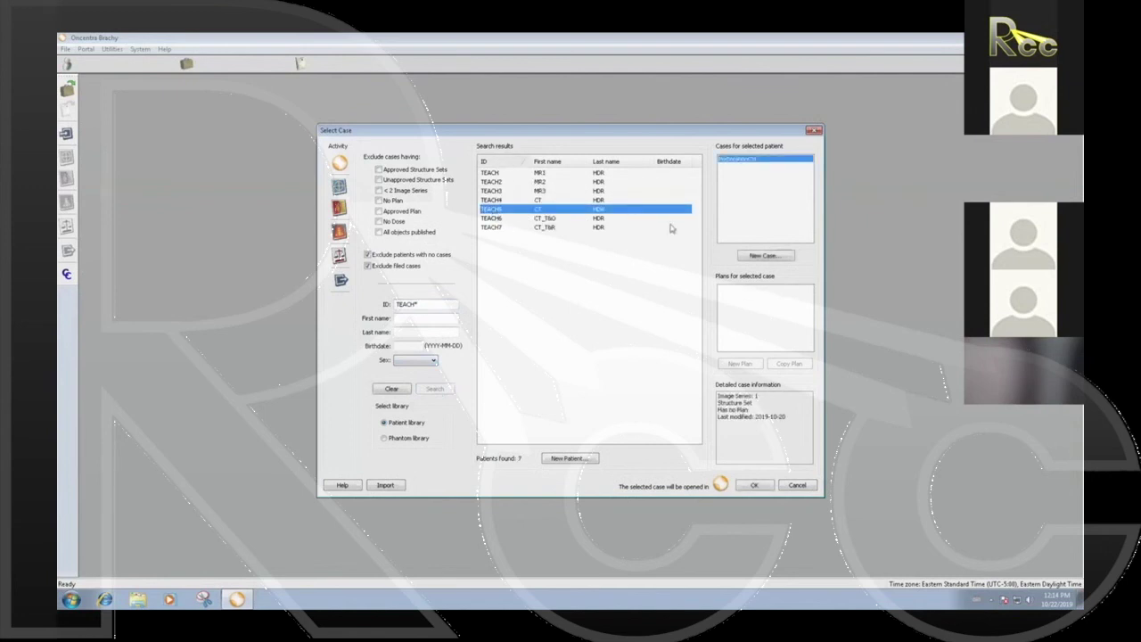
{"action": "left_click", "coordinate": [754, 486]}
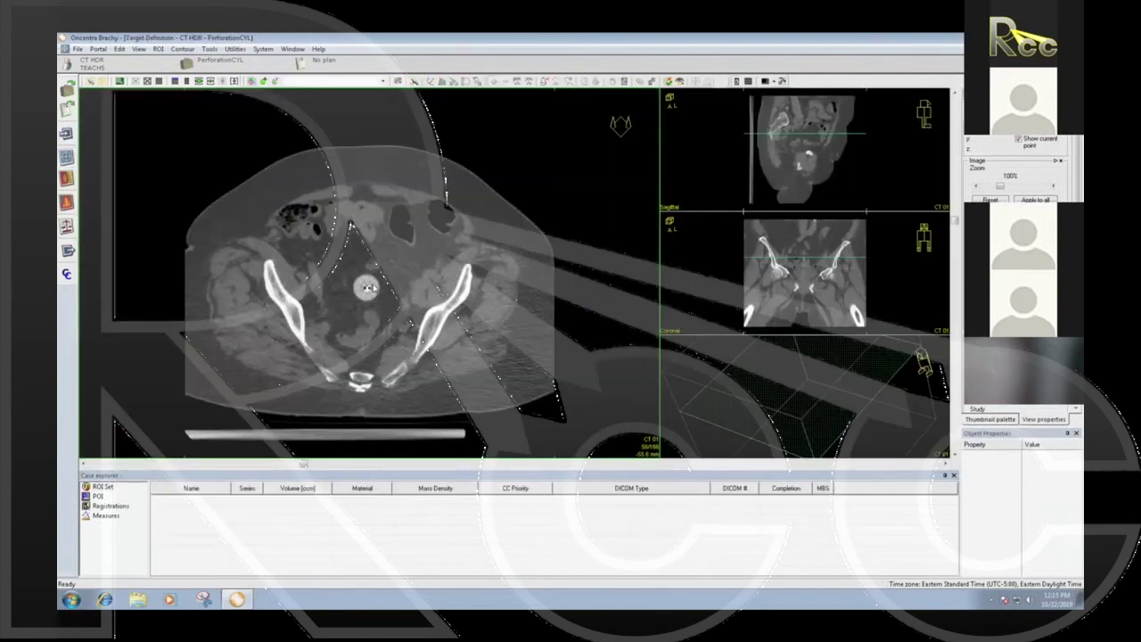
Step: Enlarge the CT images, browse the sagittal slices and apply the ACS three-pane layout
{"action": "middle_click_drag", "start_coordinate": [385, 290], "coordinate": [384, 257]}
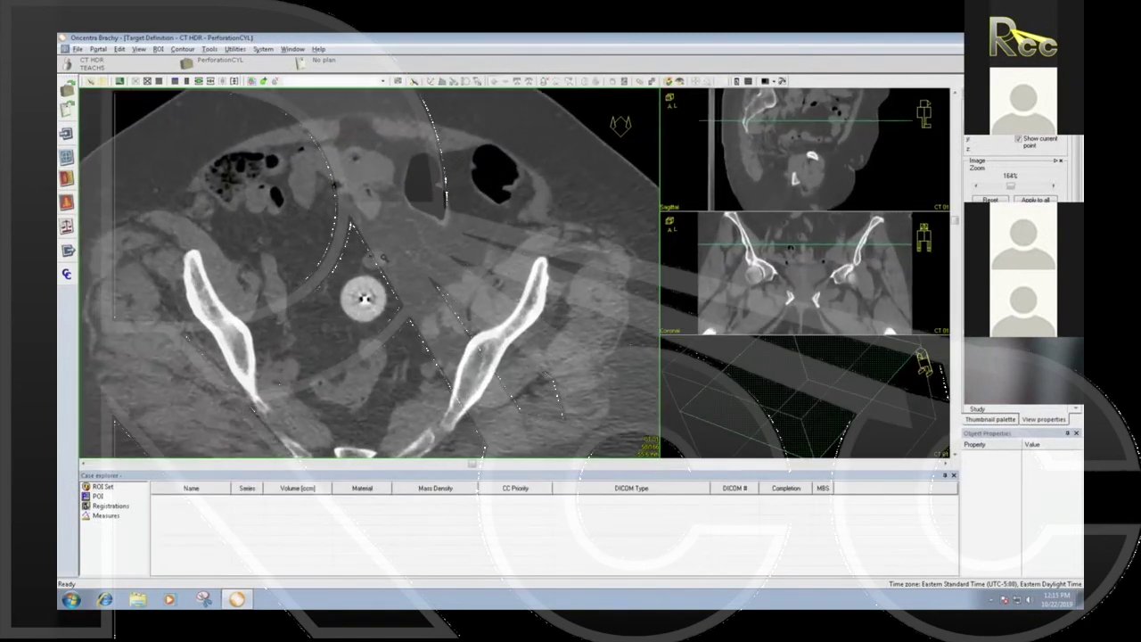
{"action": "scroll", "coordinate": [366, 298], "scroll_direction": "up", "scroll_amount": 3}
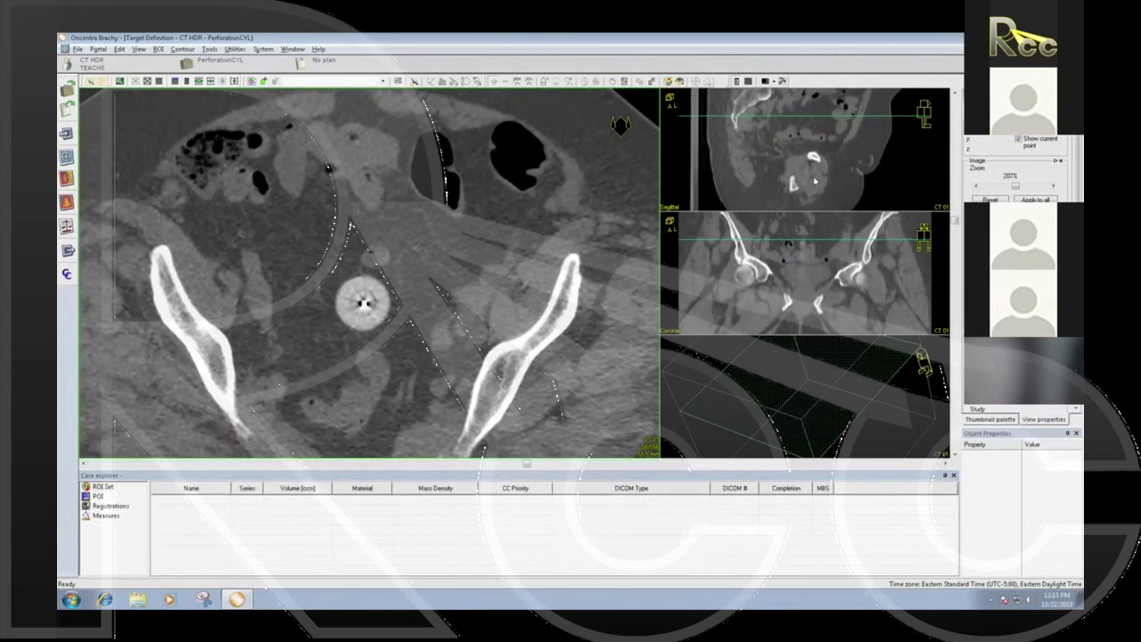
{"action": "left_click", "coordinate": [814, 181]}
{"action": "scroll", "coordinate": [813, 181], "scroll_direction": "up", "scroll_amount": 6}
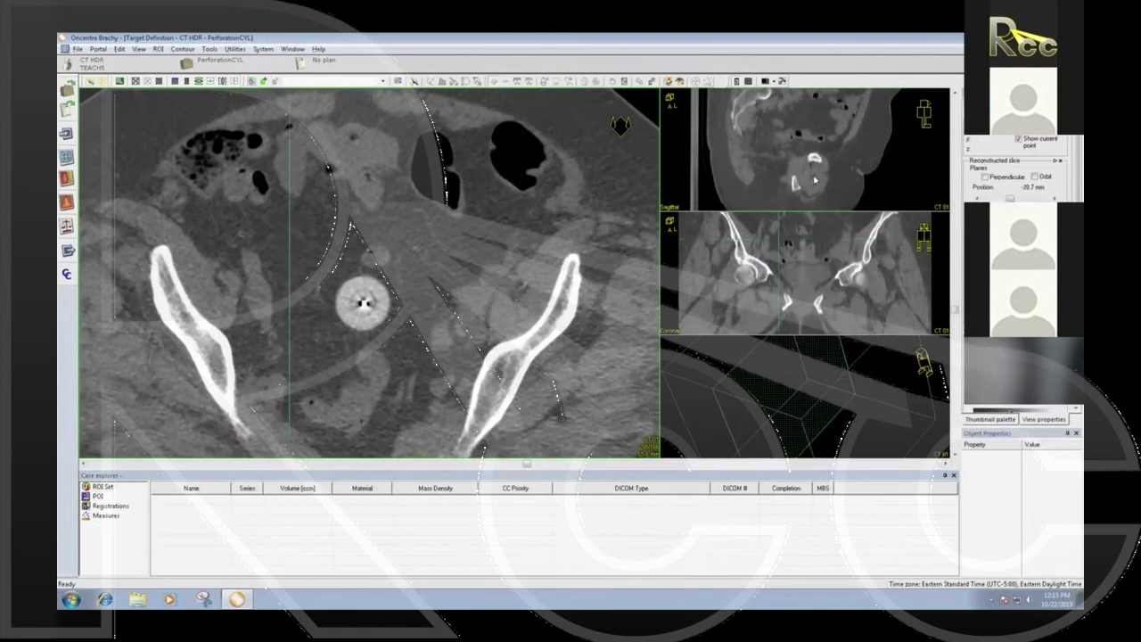
{"action": "left_click", "coordinate": [774, 80]}
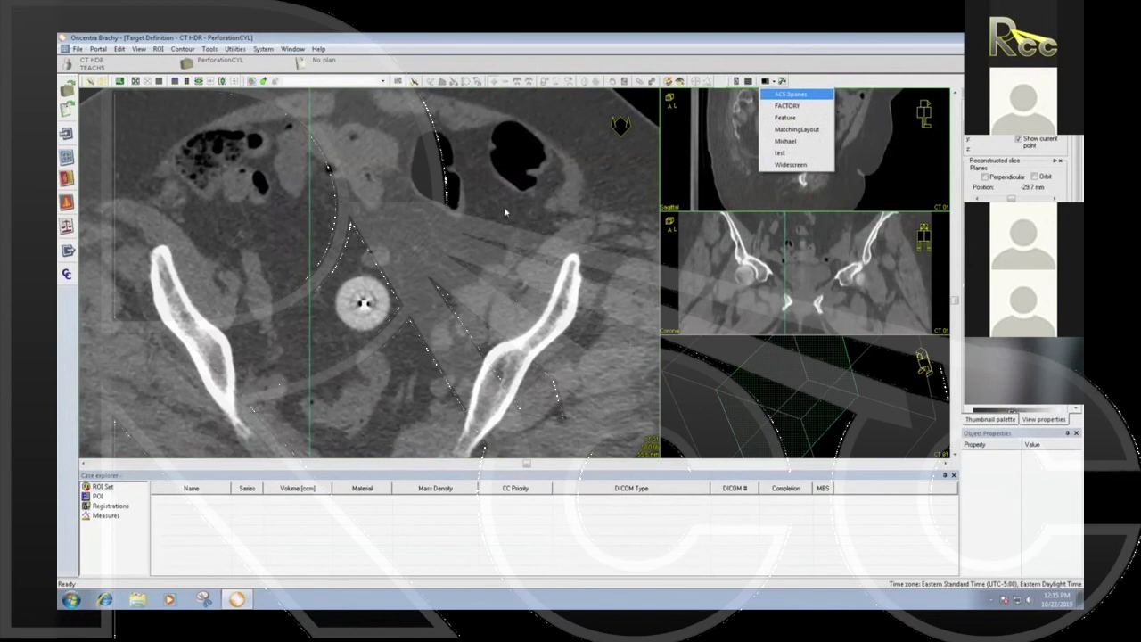
{"action": "left_click", "coordinate": [789, 94]}
Step: Enlarge the three views and step through the coronal slices to the one running along the cylinder's length
{"action": "middle_click_drag", "start_coordinate": [806, 321], "coordinate": [803, 299]}
{"action": "scroll", "coordinate": [575, 325], "scroll_direction": "down", "scroll_amount": 10}
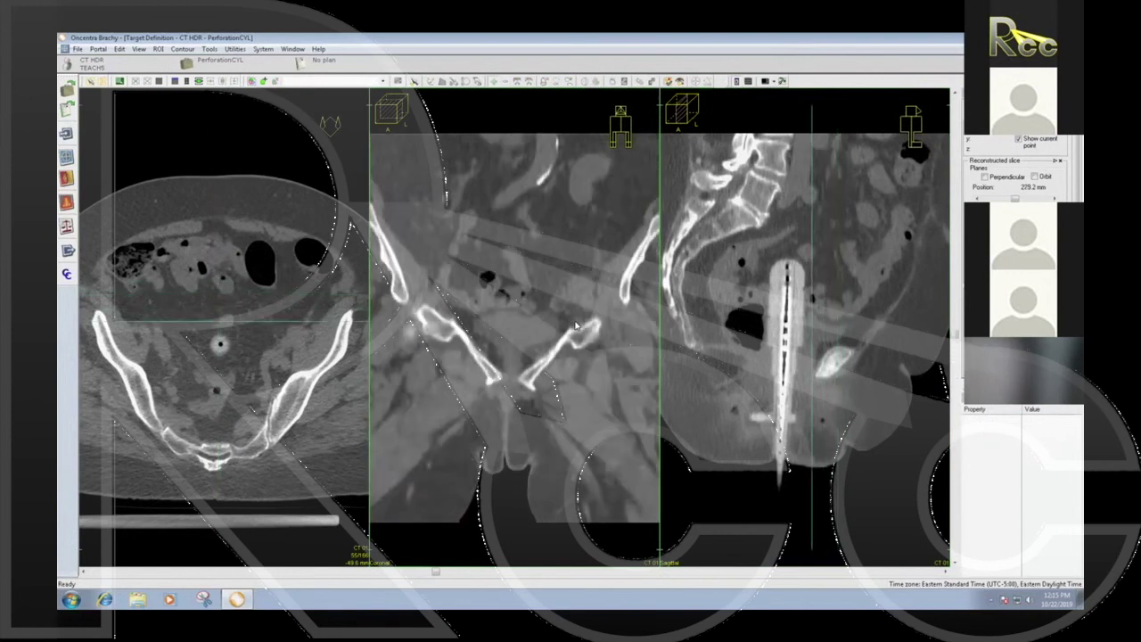
{"action": "scroll", "coordinate": [575, 325], "scroll_direction": "down", "scroll_amount": 10}
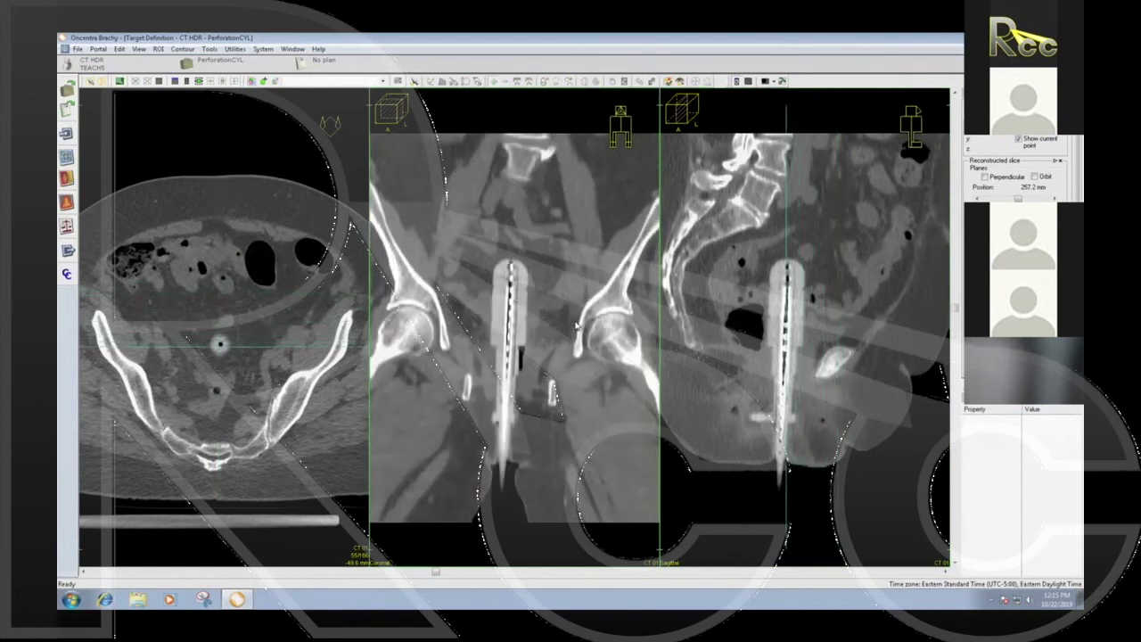
Step: Examine the axial slices around the cylinder's tip and body for its position relative to the bowel and surrounding pelvic tissue
{"action": "left_click", "coordinate": [296, 343]}
{"action": "scroll", "coordinate": [272, 352], "scroll_direction": "down", "scroll_amount": 4}
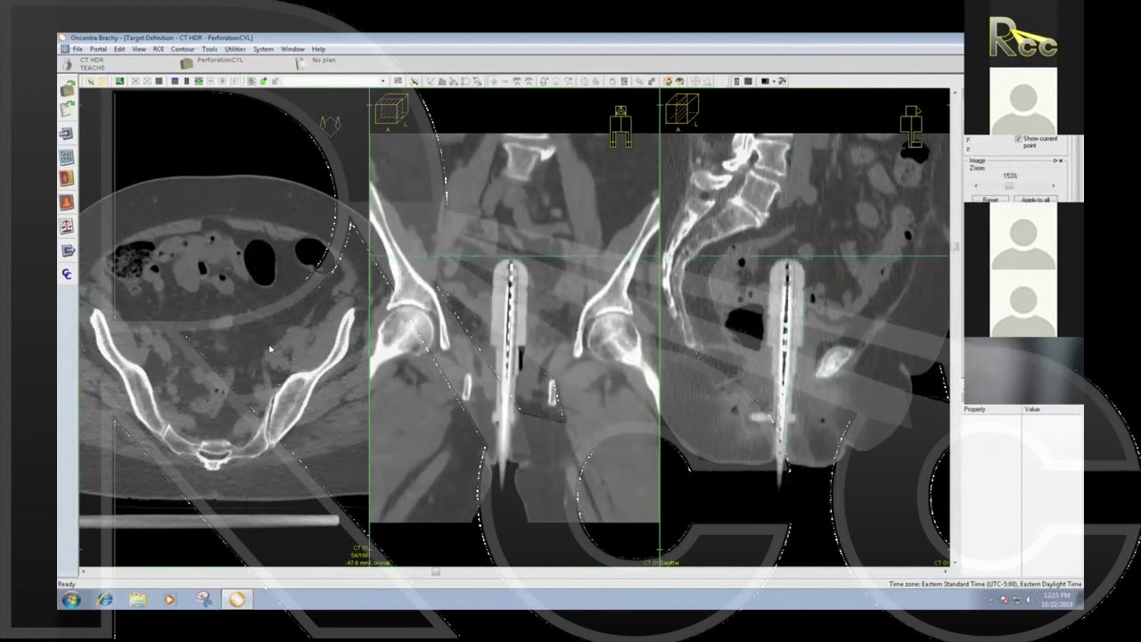
{"action": "scroll", "coordinate": [241, 343], "scroll_direction": "down", "scroll_amount": 6}
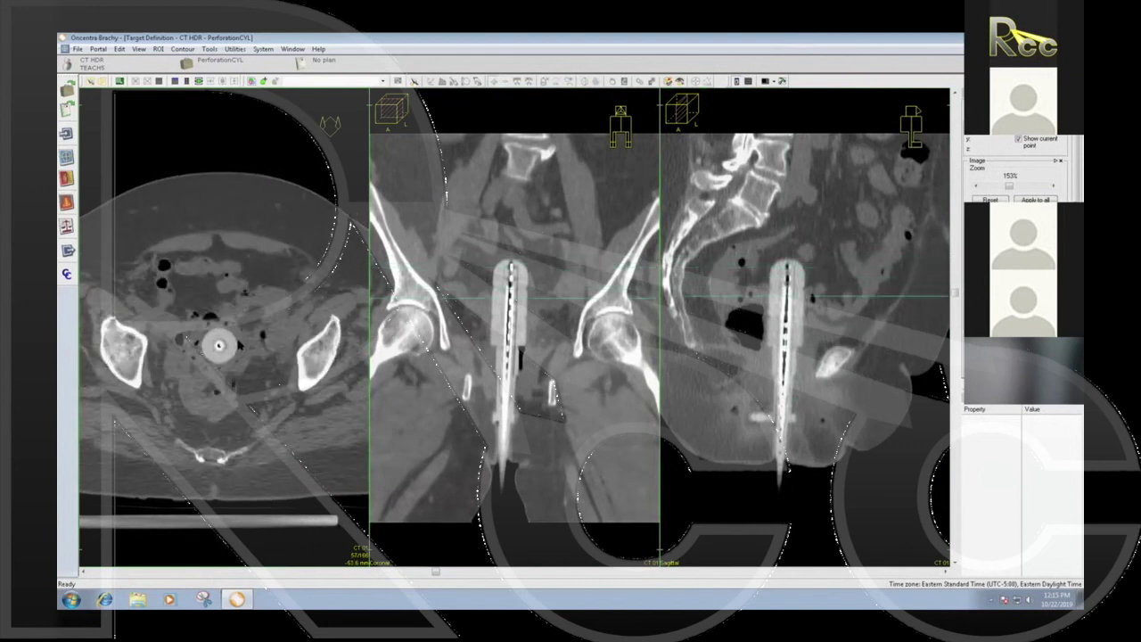
{"action": "scroll", "coordinate": [219, 344], "scroll_direction": "up", "scroll_amount": 5}
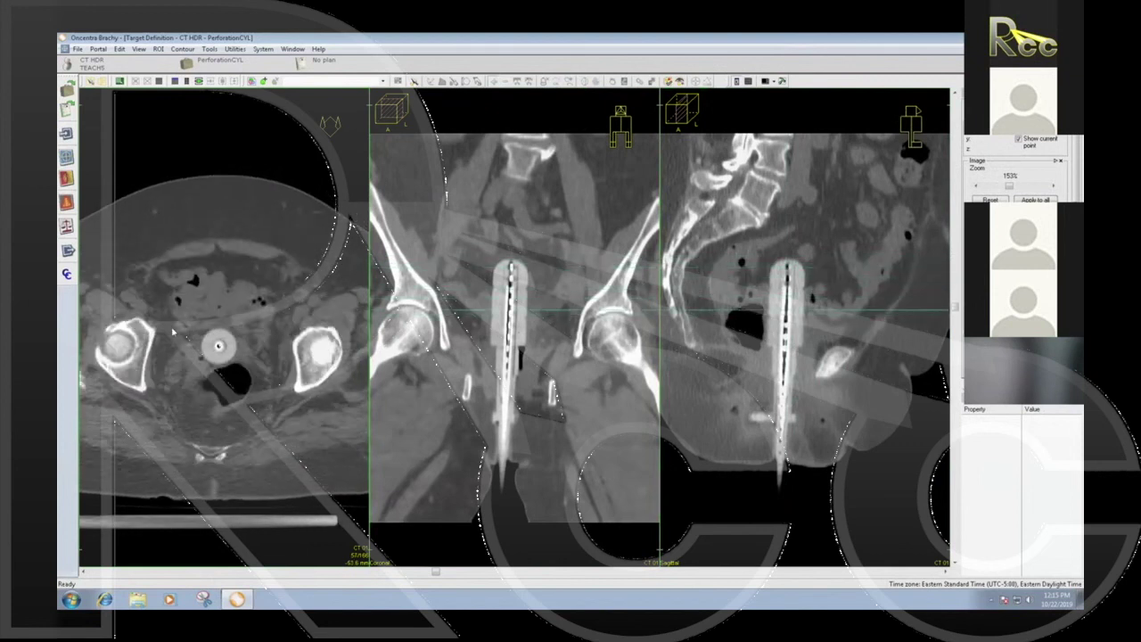
{"action": "scroll", "coordinate": [220, 342], "scroll_direction": "down", "scroll_amount": 1}
{"action": "scroll", "coordinate": [220, 342], "scroll_direction": "up", "scroll_amount": 1}
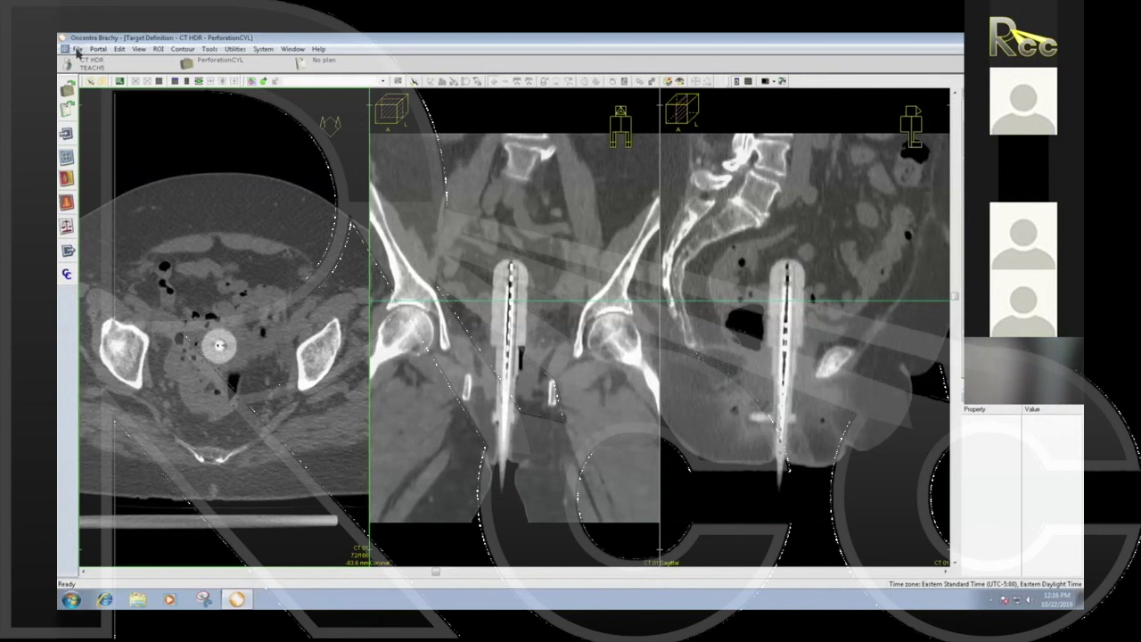
Step: Search the patient library for IDs matching TEACH* and open the RetrovertedUterus case of the MR3 teaching patient
{"action": "left_click", "coordinate": [67, 87]}
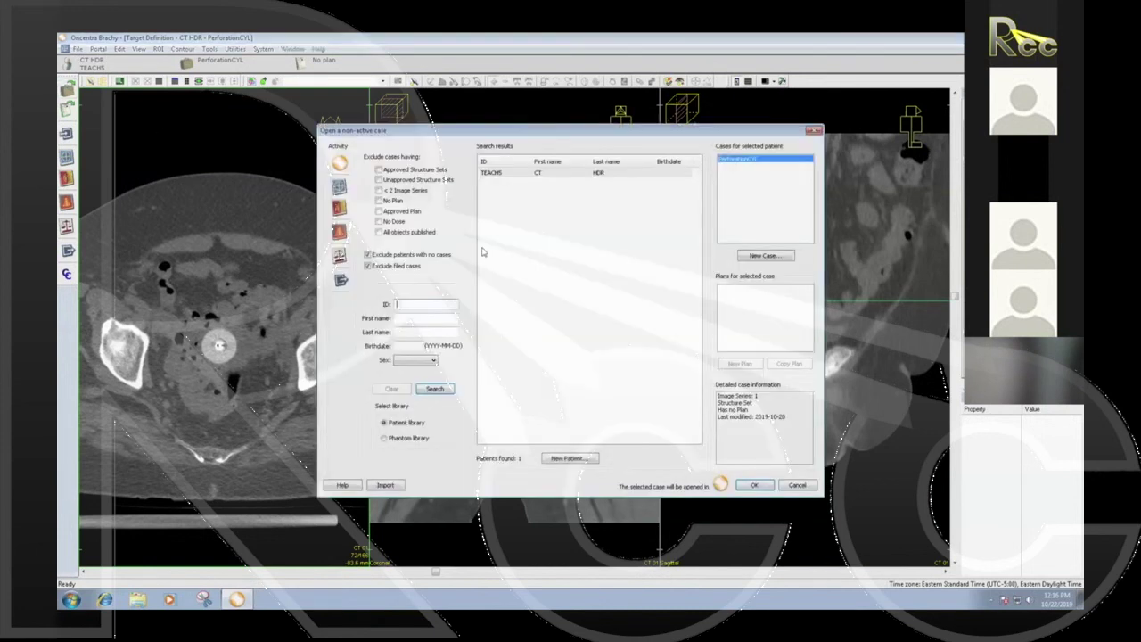
{"action": "type", "text": "TEACH*"}
{"action": "left_click", "coordinate": [434, 388]}
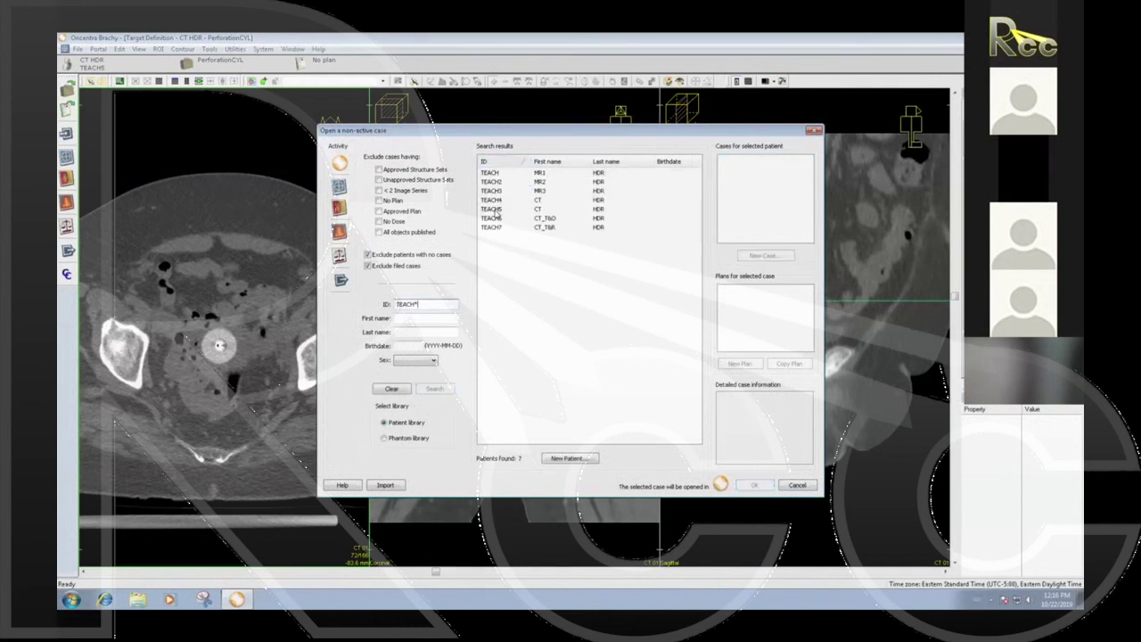
{"action": "left_click", "coordinate": [494, 210]}
{"action": "left_click", "coordinate": [497, 219]}
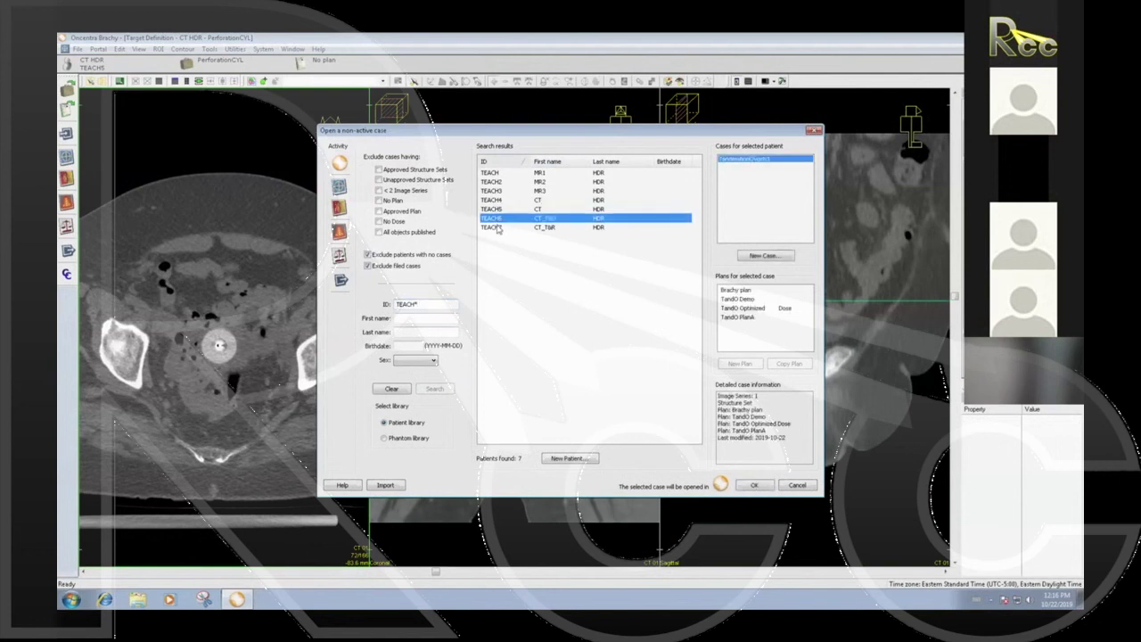
{"action": "left_click", "coordinate": [497, 182]}
{"action": "left_click", "coordinate": [496, 191]}
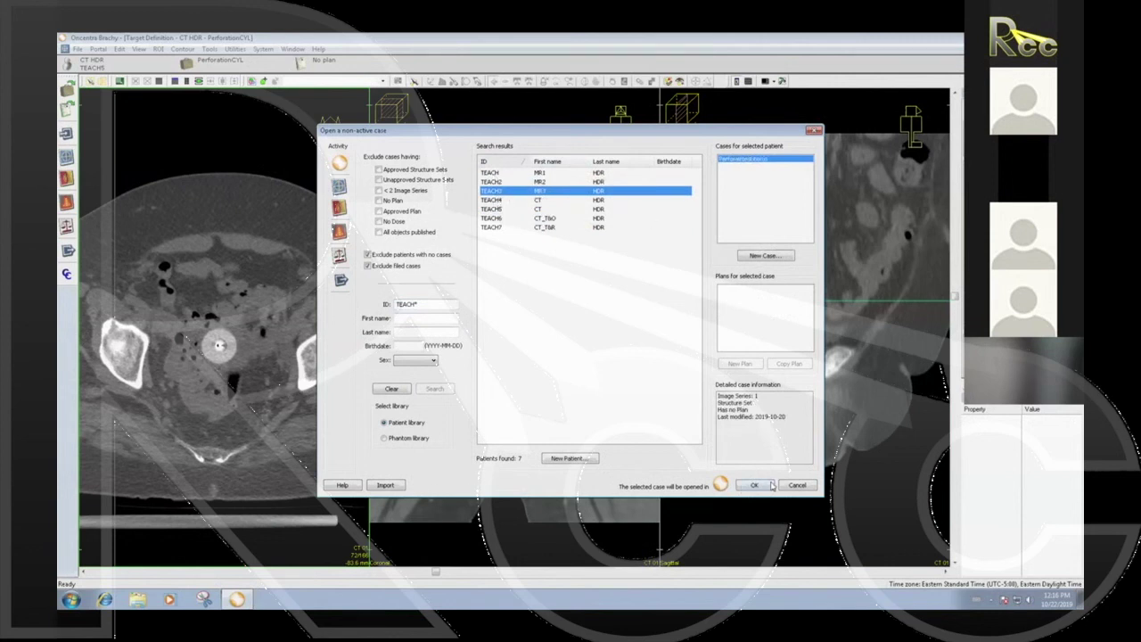
{"action": "left_click", "coordinate": [754, 484]}
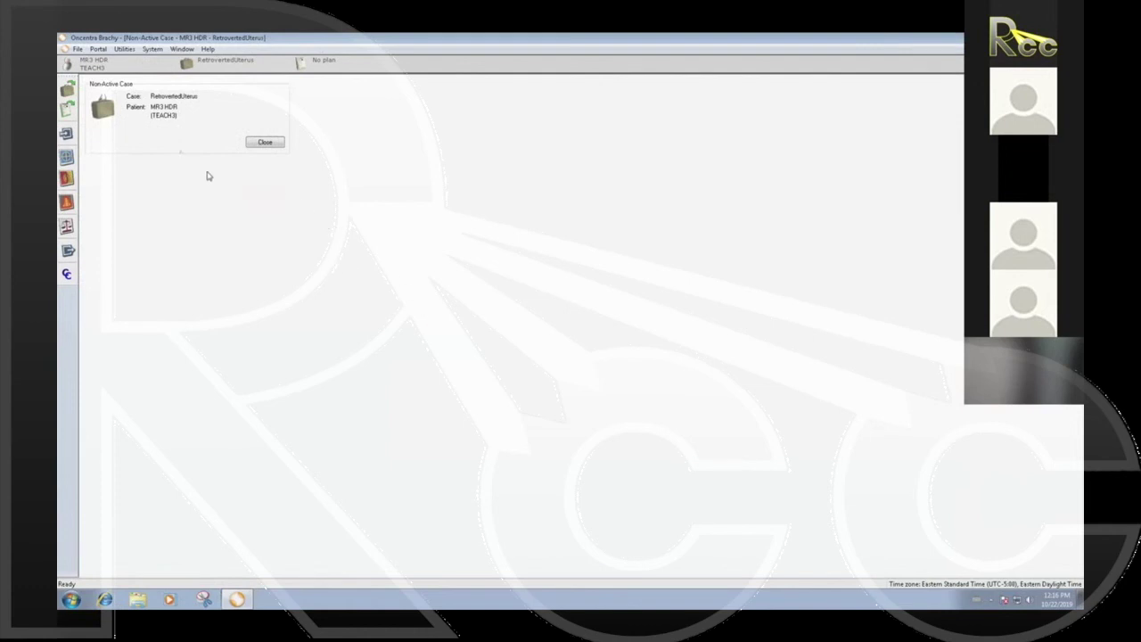
Step: Load the RetrovertedUterus case in Target Definition, hide the BODY contour and enlarge the axial image
{"action": "left_click", "coordinate": [67, 158]}
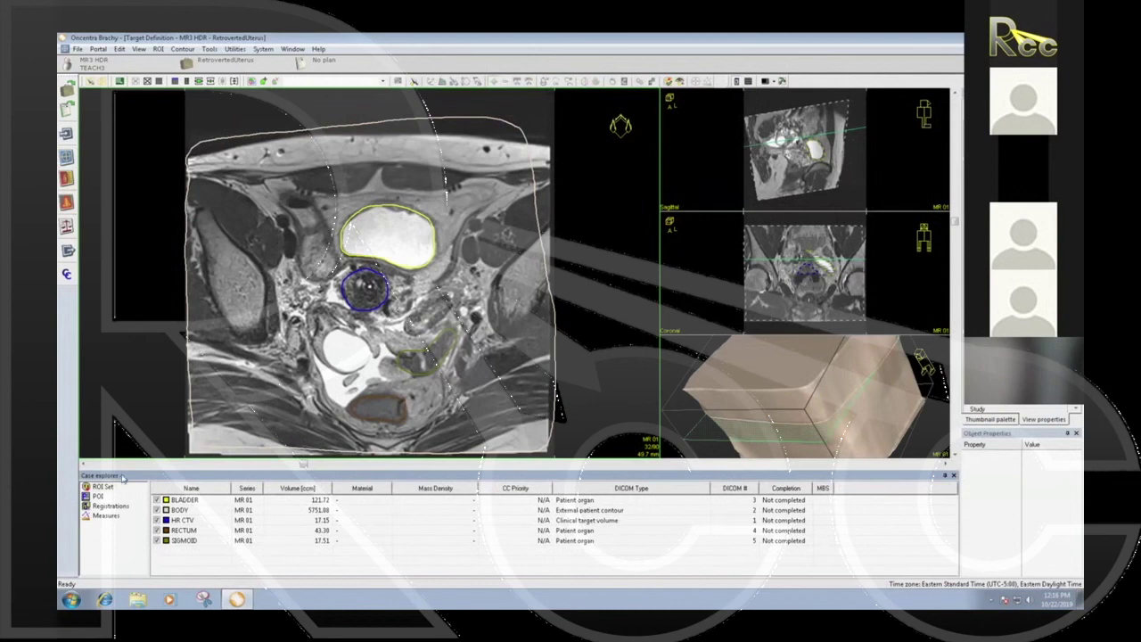
{"action": "left_click", "coordinate": [156, 509]}
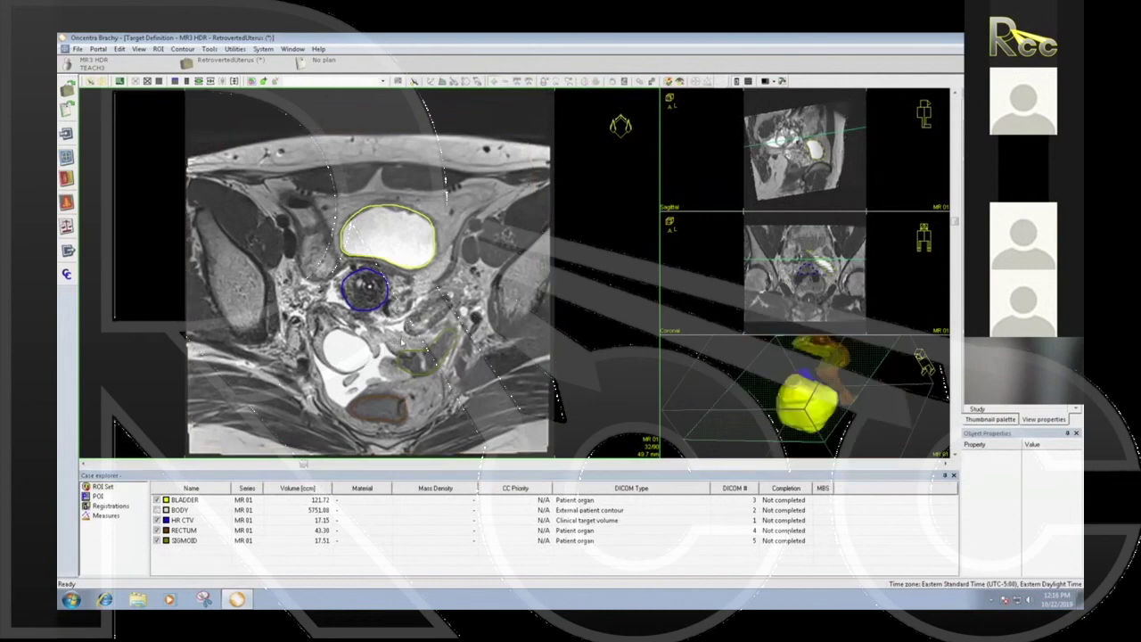
{"action": "scroll", "coordinate": [404, 341], "scroll_direction": "up", "scroll_amount": 3}
{"action": "middle_click_drag", "start_coordinate": [405, 319], "coordinate": [387, 262]}
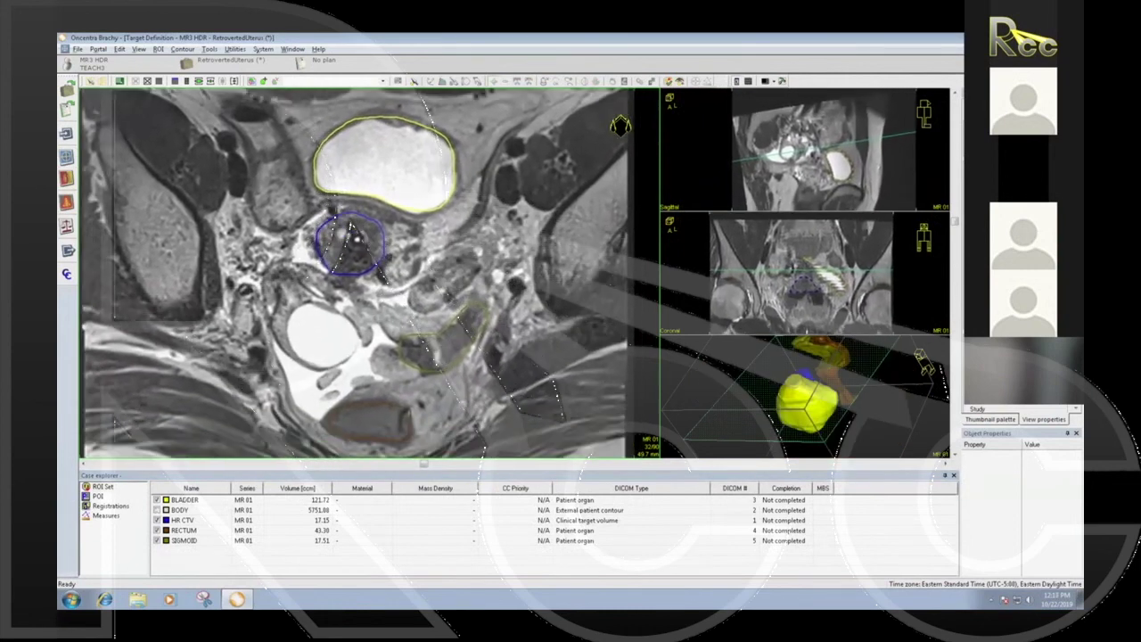
Step: Switch the MR case to the three-pane layout and enlarge the images around the HR CTV
{"action": "left_click", "coordinate": [783, 81]}
{"action": "left_click", "coordinate": [784, 101]}
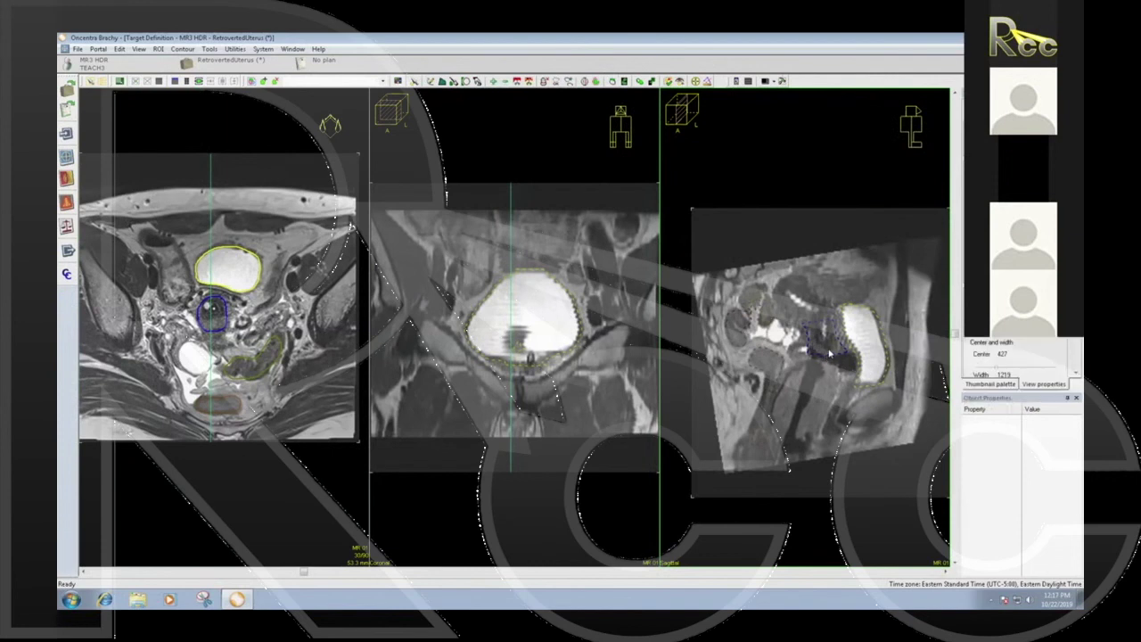
{"action": "scroll", "coordinate": [822, 341], "scroll_direction": "up", "scroll_amount": 2}
{"action": "middle_click_drag", "start_coordinate": [824, 335], "coordinate": [808, 272]}
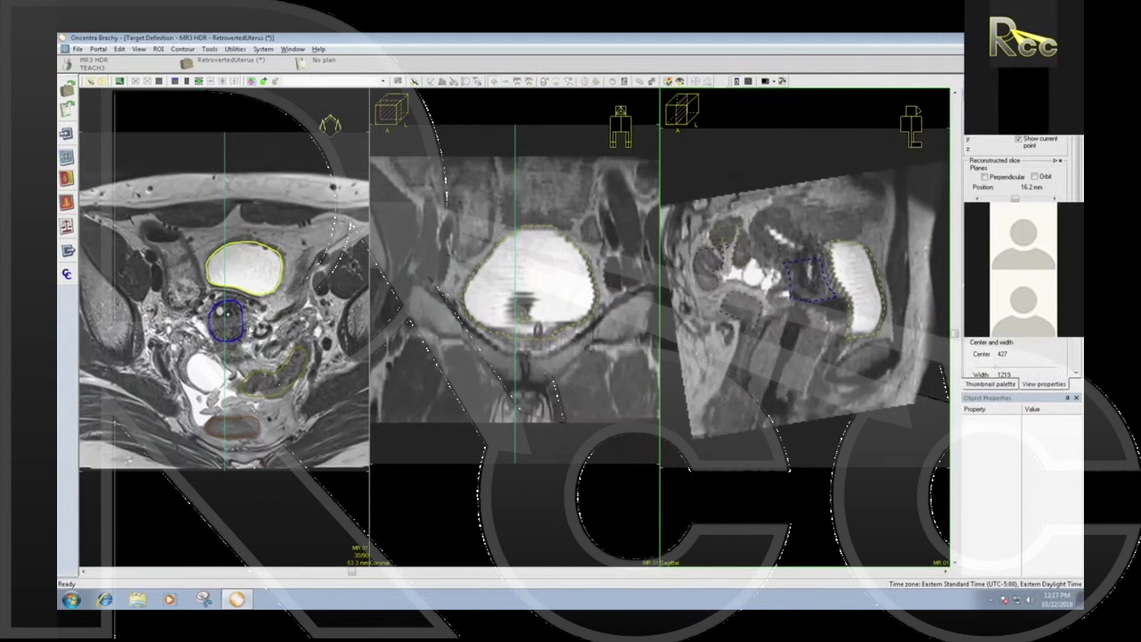
Step: Compare the applicator's cross-section within the HR CTV on axial slices with the enlarged sagittal view
{"action": "left_click", "coordinate": [249, 328]}
{"action": "scroll", "coordinate": [250, 327], "scroll_direction": "down", "scroll_amount": 5}
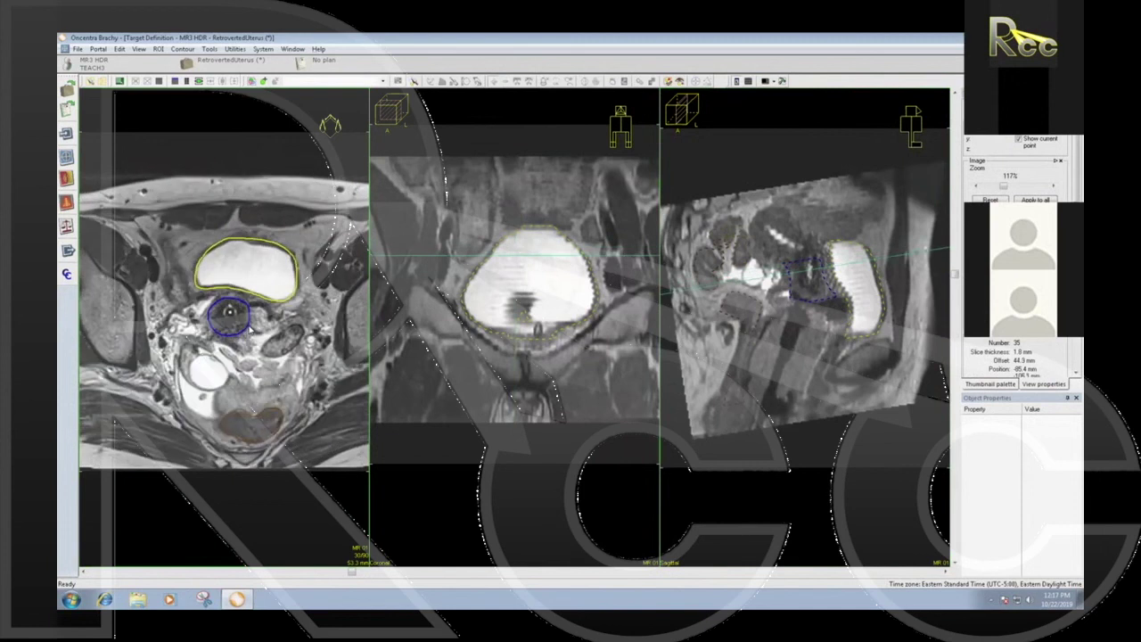
{"action": "scroll", "coordinate": [249, 327], "scroll_direction": "up", "scroll_amount": 3}
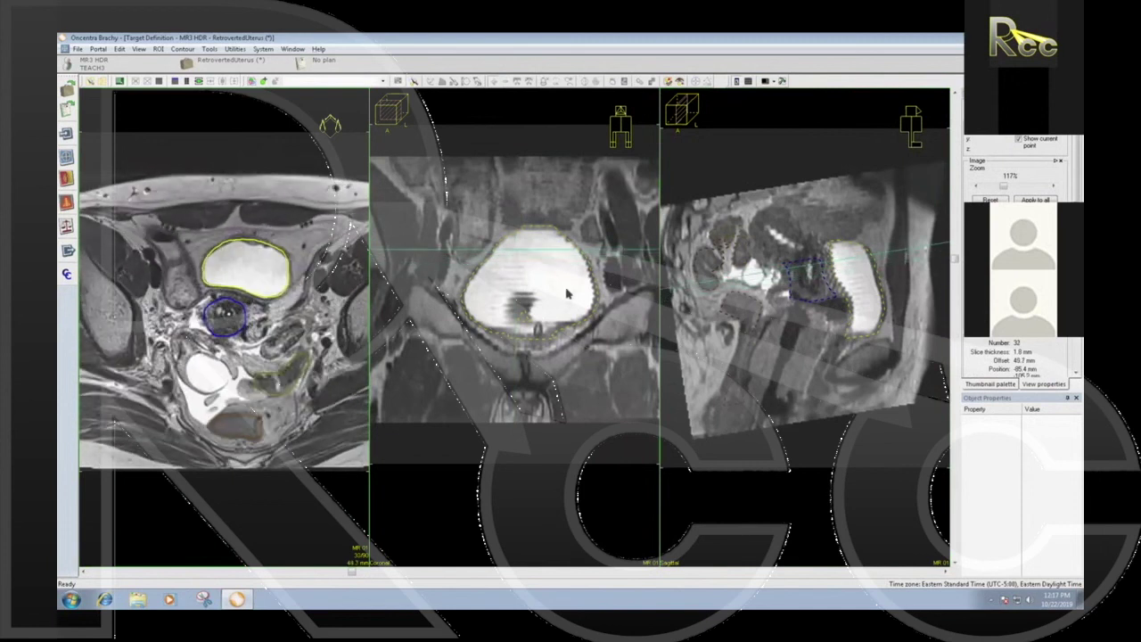
{"action": "left_click", "coordinate": [825, 310]}
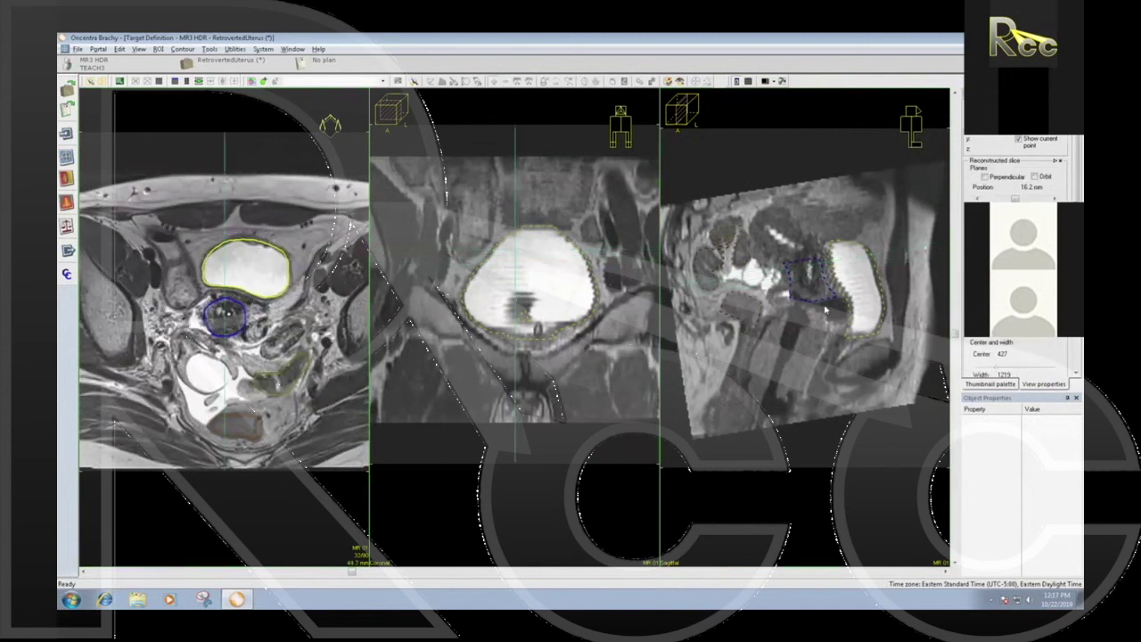
{"action": "middle_click_drag", "start_coordinate": [826, 296], "coordinate": [824, 290]}
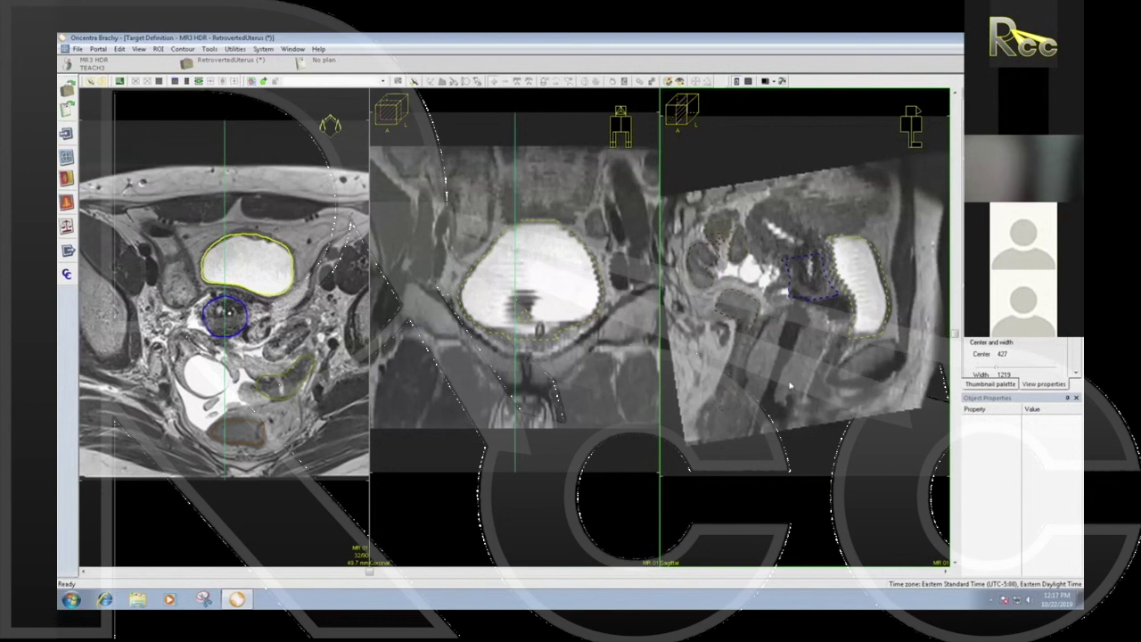
Step: Examine neighbouring sagittal slices for the applicator's path and tip relative to the HR CTV, bladder and retroverted uterus
{"action": "scroll", "coordinate": [783, 364], "scroll_direction": "down", "scroll_amount": 5}
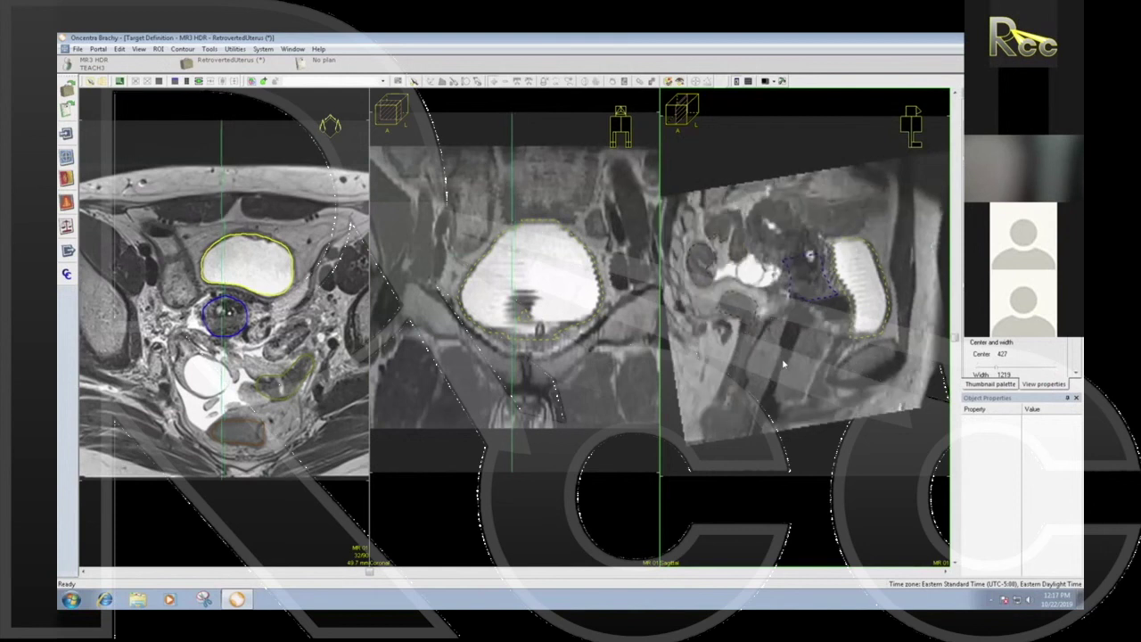
{"action": "scroll", "coordinate": [788, 361], "scroll_direction": "up", "scroll_amount": 3}
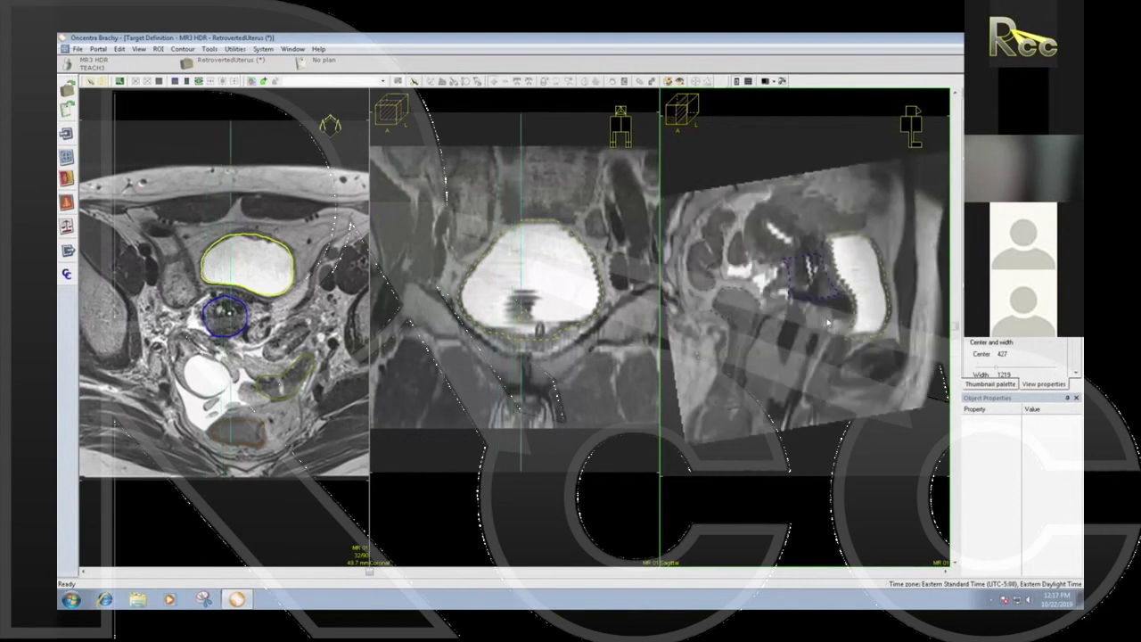
{"action": "scroll", "coordinate": [827, 319], "scroll_direction": "down", "scroll_amount": 2}
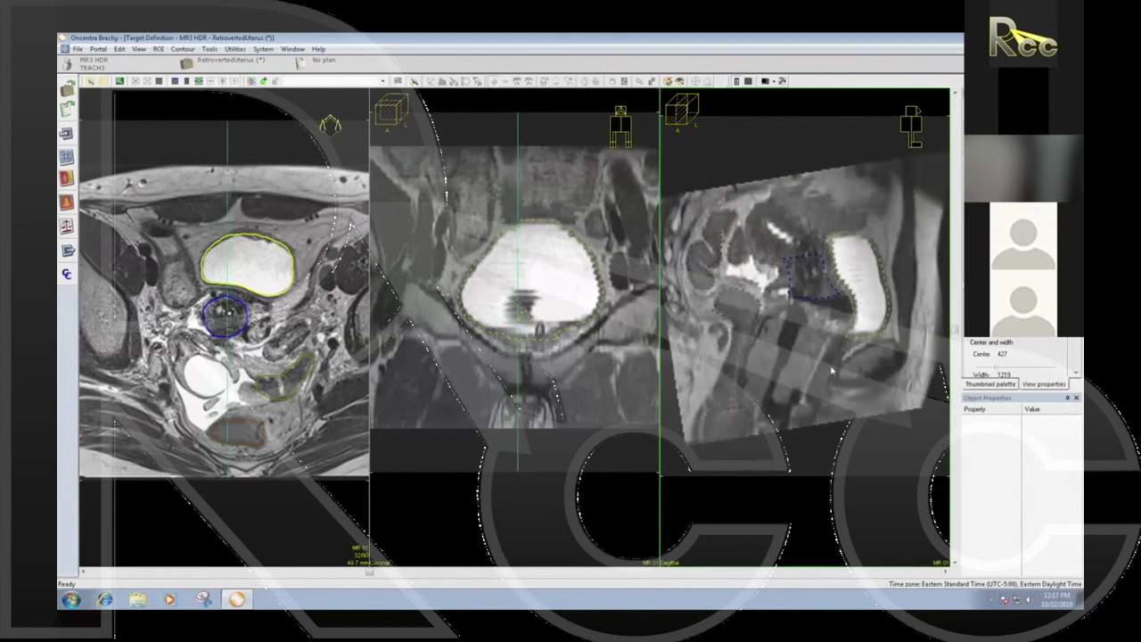
{"action": "scroll", "coordinate": [839, 310], "scroll_direction": "down", "scroll_amount": 2}
{"action": "scroll", "coordinate": [811, 285], "scroll_direction": "up", "scroll_amount": 1}
{"action": "scroll", "coordinate": [809, 284], "scroll_direction": "up", "scroll_amount": 1}
{"action": "scroll", "coordinate": [808, 284], "scroll_direction": "down", "scroll_amount": 1}
{"action": "scroll", "coordinate": [811, 265], "scroll_direction": "down", "scroll_amount": 1}
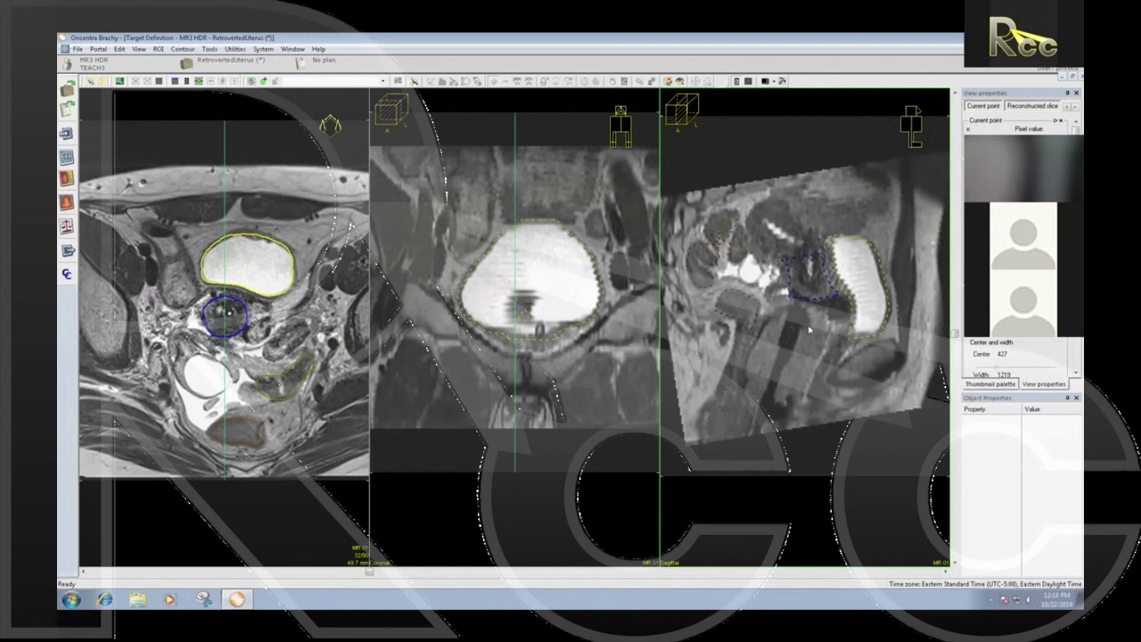
{"action": "scroll", "coordinate": [817, 330], "scroll_direction": "down", "scroll_amount": 4}
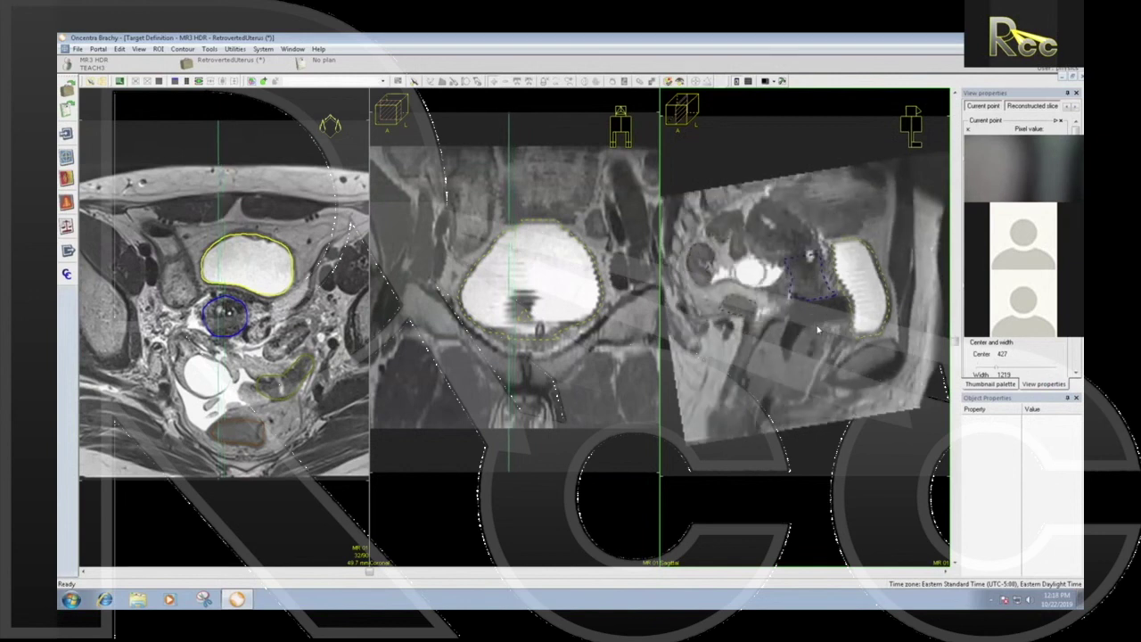
{"action": "scroll", "coordinate": [818, 330], "scroll_direction": "up", "scroll_amount": 5}
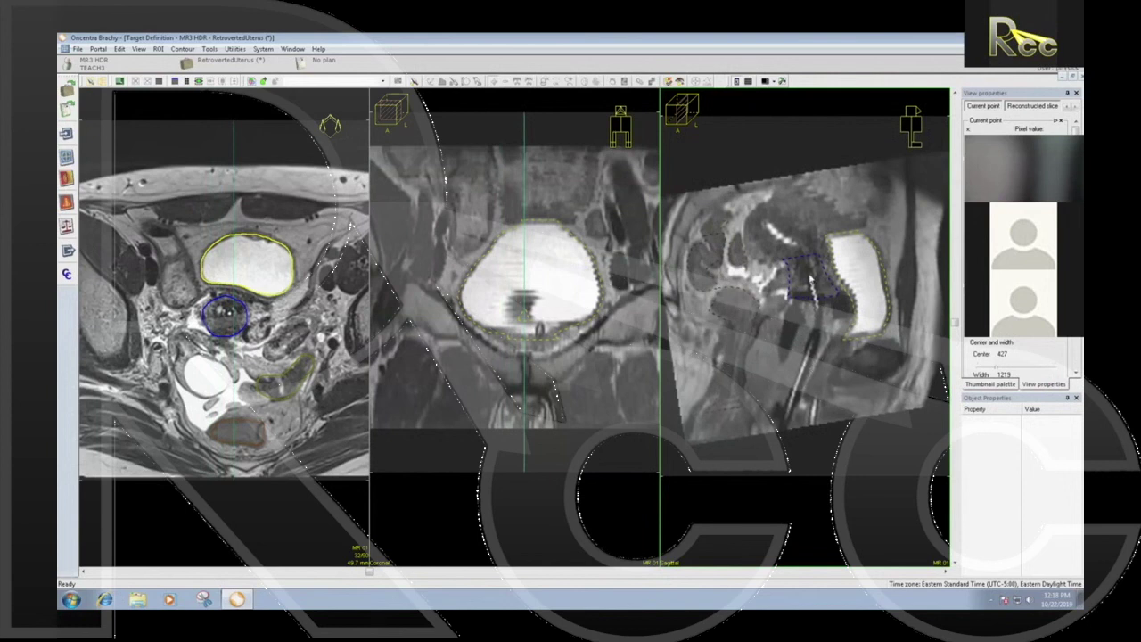
{"action": "scroll", "coordinate": [809, 346], "scroll_direction": "down", "scroll_amount": 1}
{"action": "scroll", "coordinate": [809, 346], "scroll_direction": "down", "scroll_amount": 2}
{"action": "scroll", "coordinate": [765, 413], "scroll_direction": "up", "scroll_amount": 2}
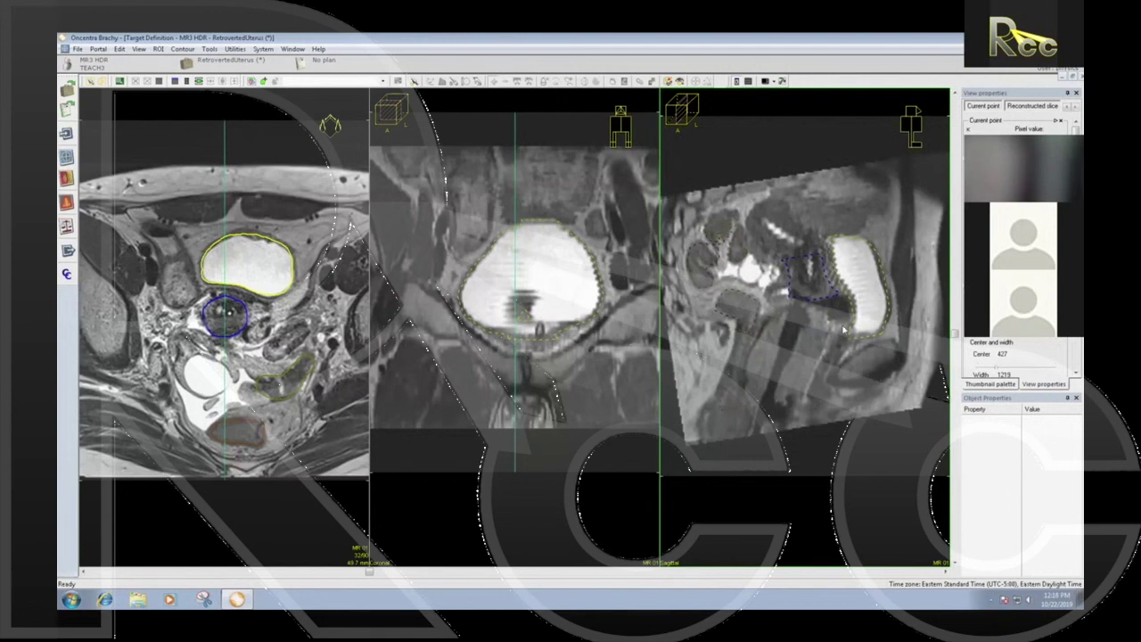
{"action": "scroll", "coordinate": [857, 328], "scroll_direction": "down", "scroll_amount": 1}
{"action": "scroll", "coordinate": [857, 328], "scroll_direction": "down", "scroll_amount": 1}
{"action": "scroll", "coordinate": [857, 328], "scroll_direction": "up", "scroll_amount": 4}
{"action": "scroll", "coordinate": [857, 328], "scroll_direction": "down", "scroll_amount": 1}
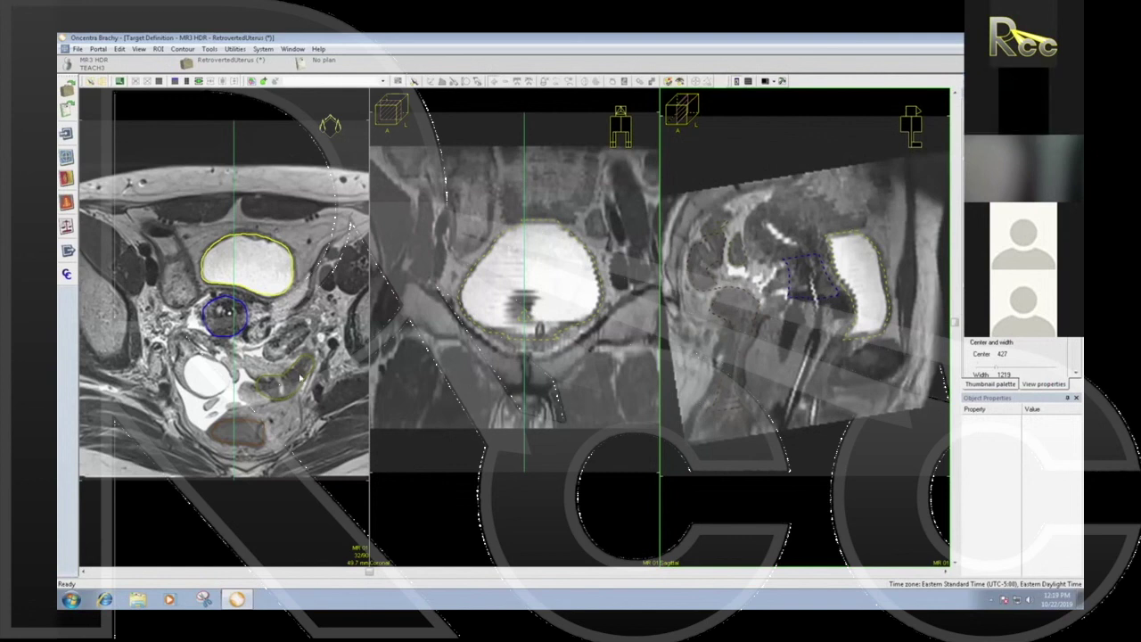
Step: Follow the applicator down and back up through the axial slices, checking its position between the bladder and rectum
{"action": "left_click", "coordinate": [232, 357]}
{"action": "scroll", "coordinate": [239, 355], "scroll_direction": "down", "scroll_amount": 1}
{"action": "scroll", "coordinate": [238, 358], "scroll_direction": "down", "scroll_amount": 19}
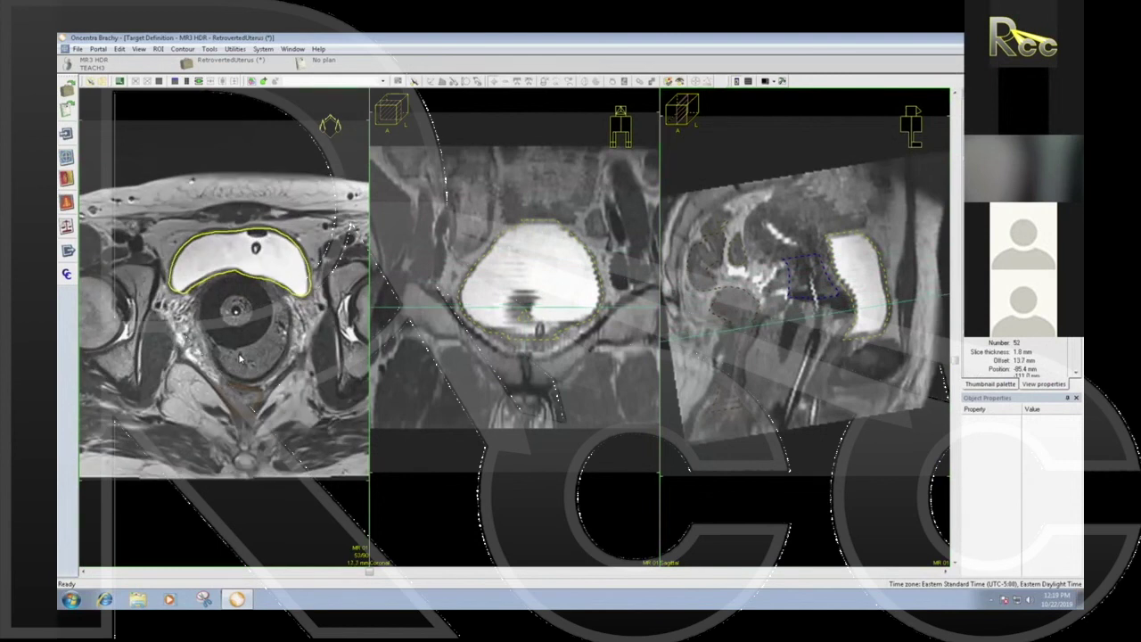
{"action": "scroll", "coordinate": [239, 357], "scroll_direction": "down", "scroll_amount": 16}
{"action": "scroll", "coordinate": [239, 358], "scroll_direction": "up", "scroll_amount": 11}
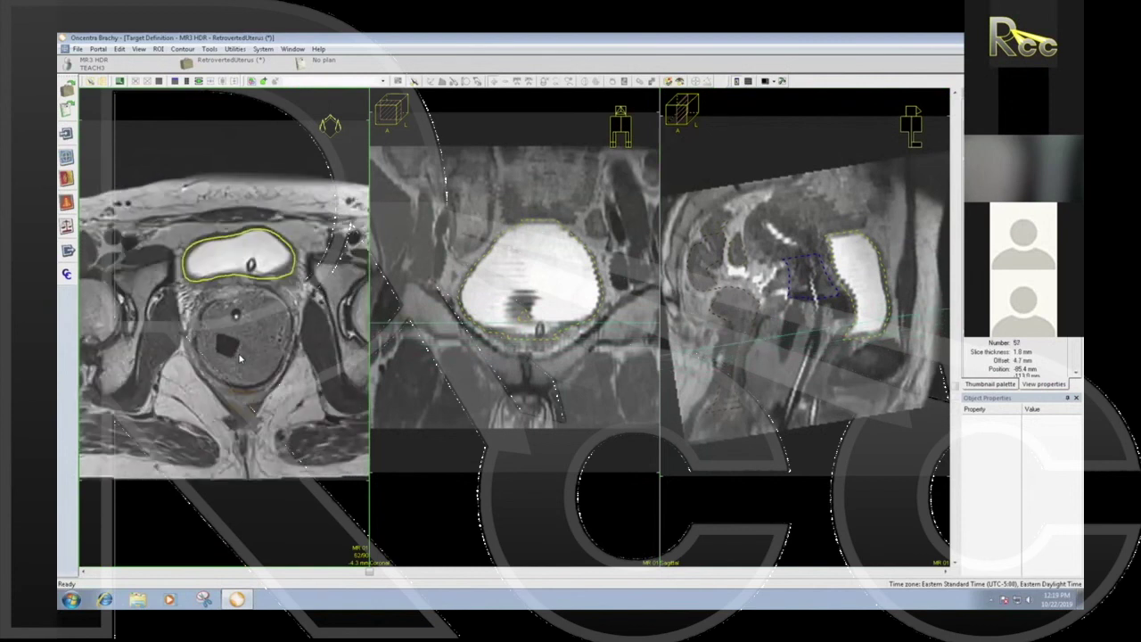
{"action": "scroll", "coordinate": [239, 357], "scroll_direction": "up", "scroll_amount": 9}
{"action": "scroll", "coordinate": [239, 357], "scroll_direction": "up", "scroll_amount": 7}
{"action": "scroll", "coordinate": [239, 358], "scroll_direction": "down", "scroll_amount": 9}
{"action": "scroll", "coordinate": [239, 358], "scroll_direction": "down", "scroll_amount": 1}
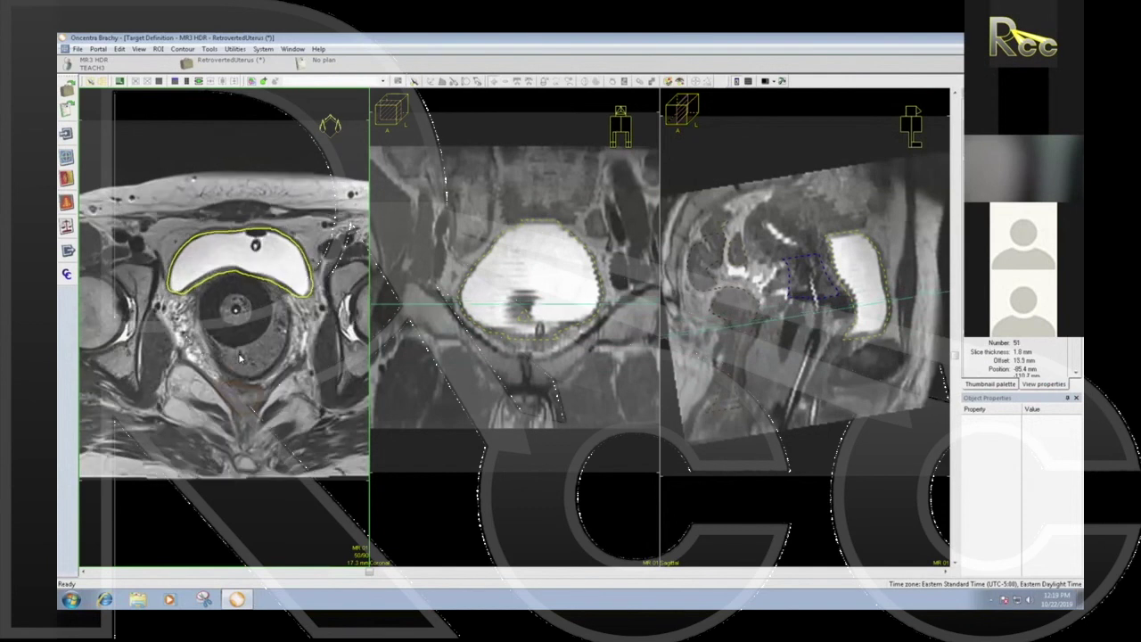
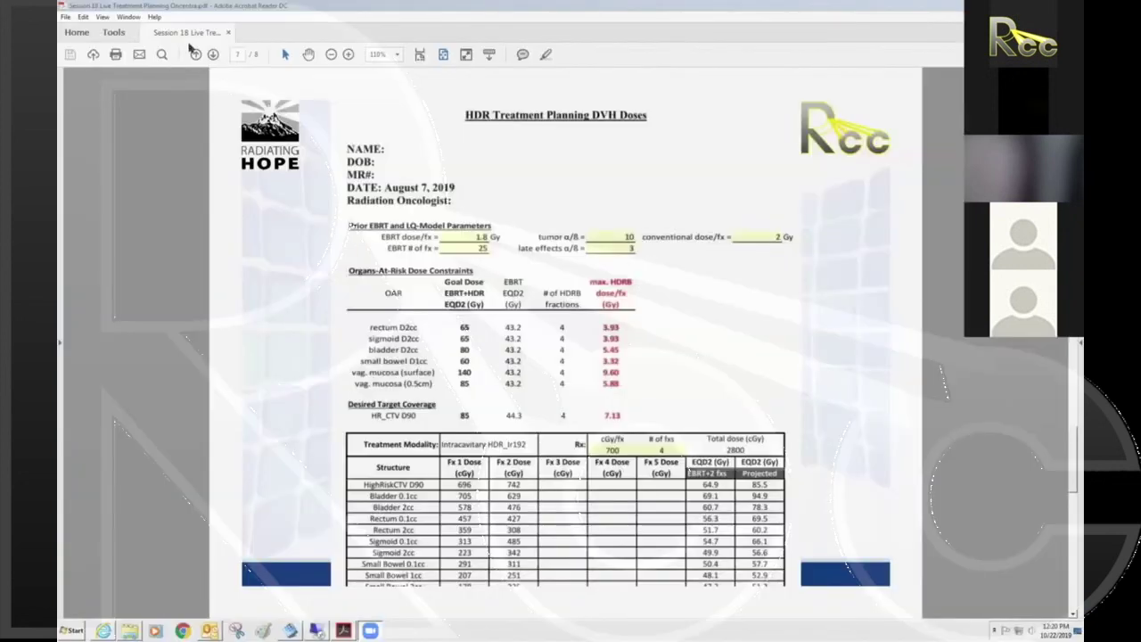
Step: Advance the session PDF in Adobe Acrobat Reader from the DVH dose table to the closing Questions page
{"action": "left_click", "coordinate": [213, 55]}
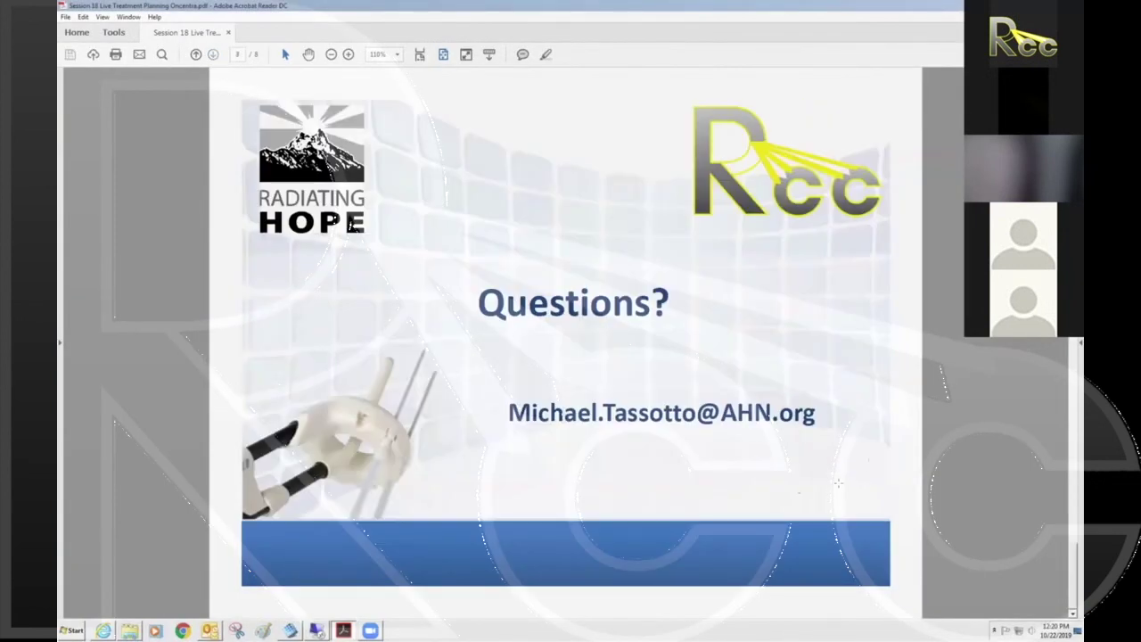